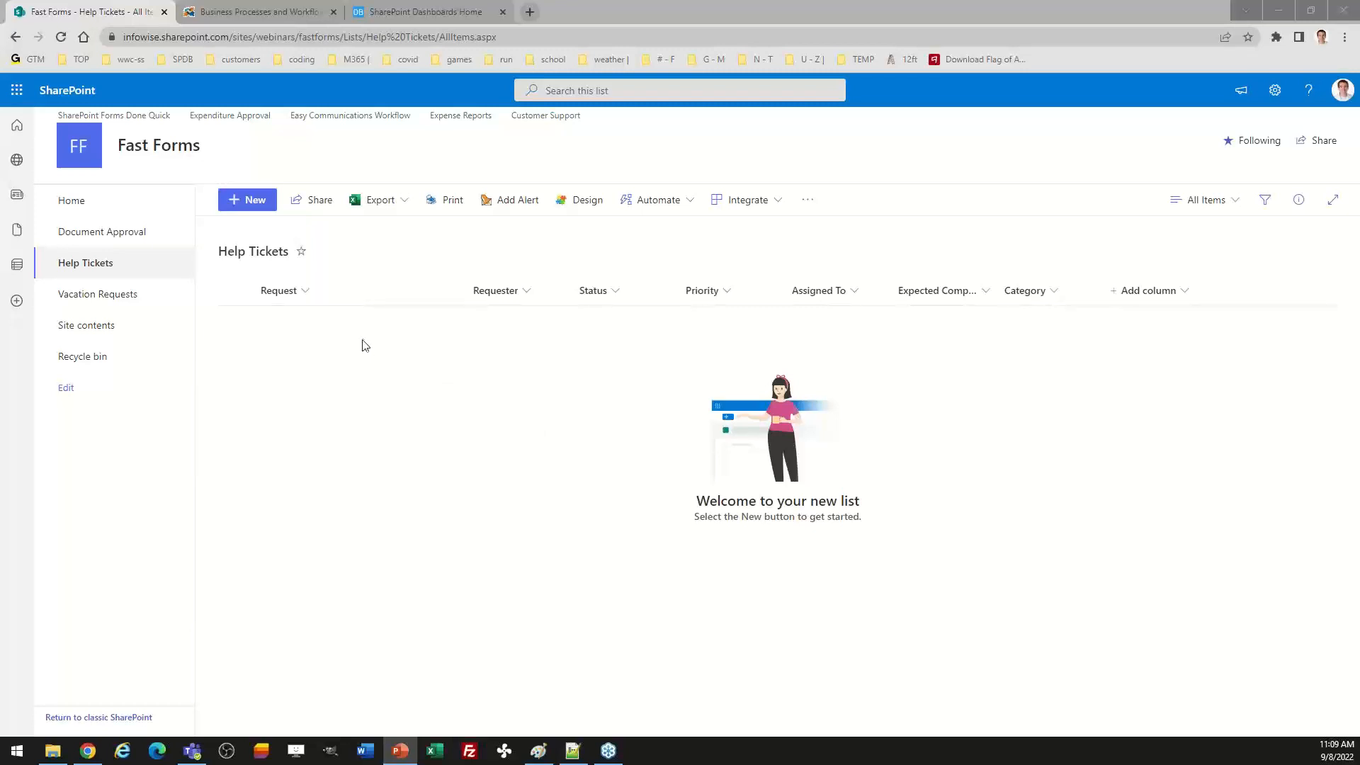
Step: Check the current entry form of the Help Tickets list with a new item, and cancel it without saving
click(328, 178)
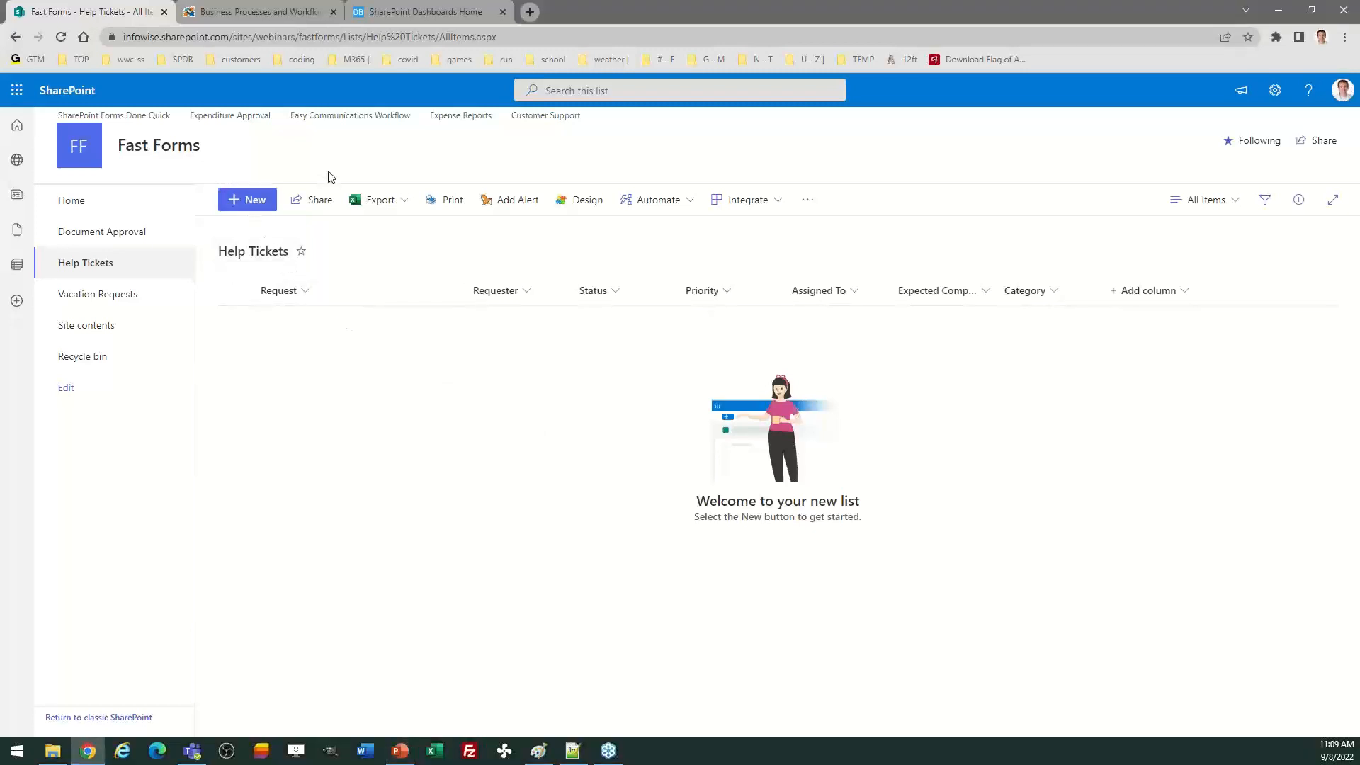
click(251, 202)
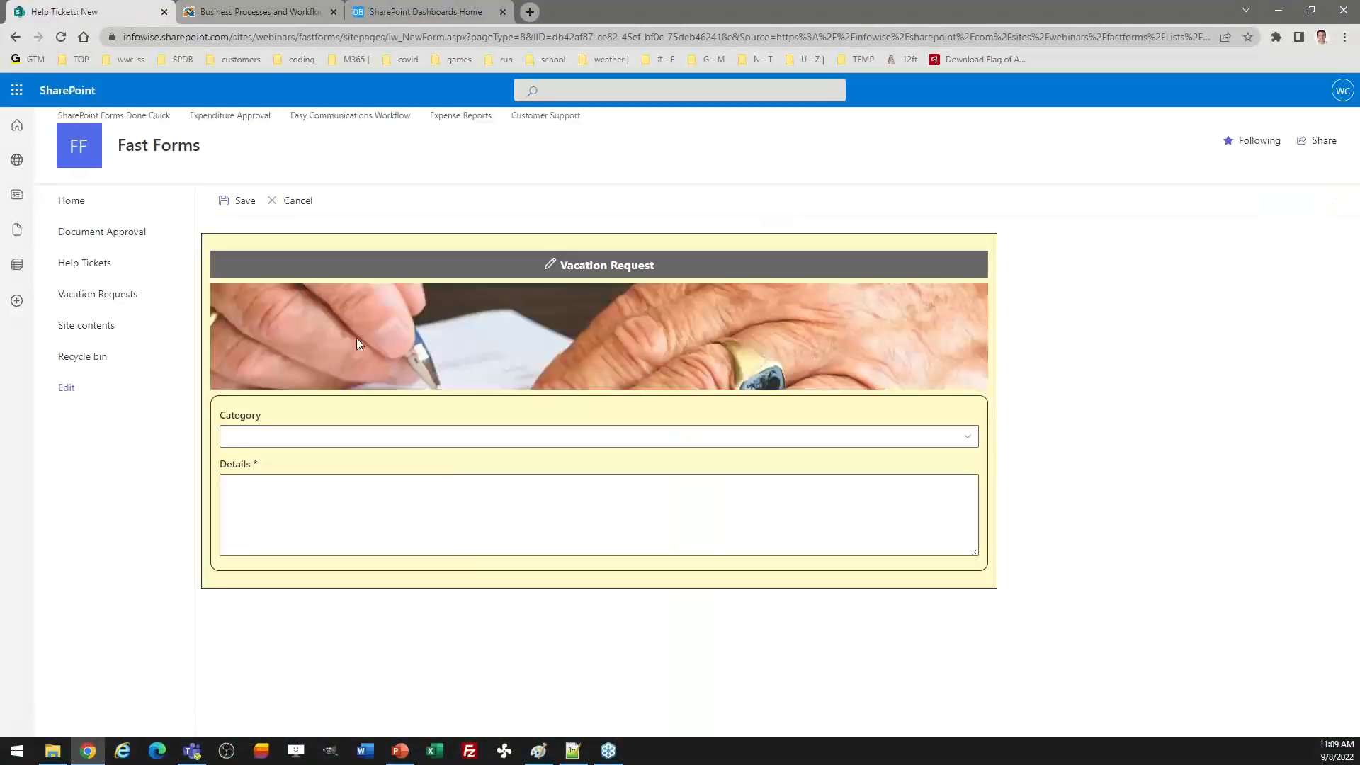
click(298, 201)
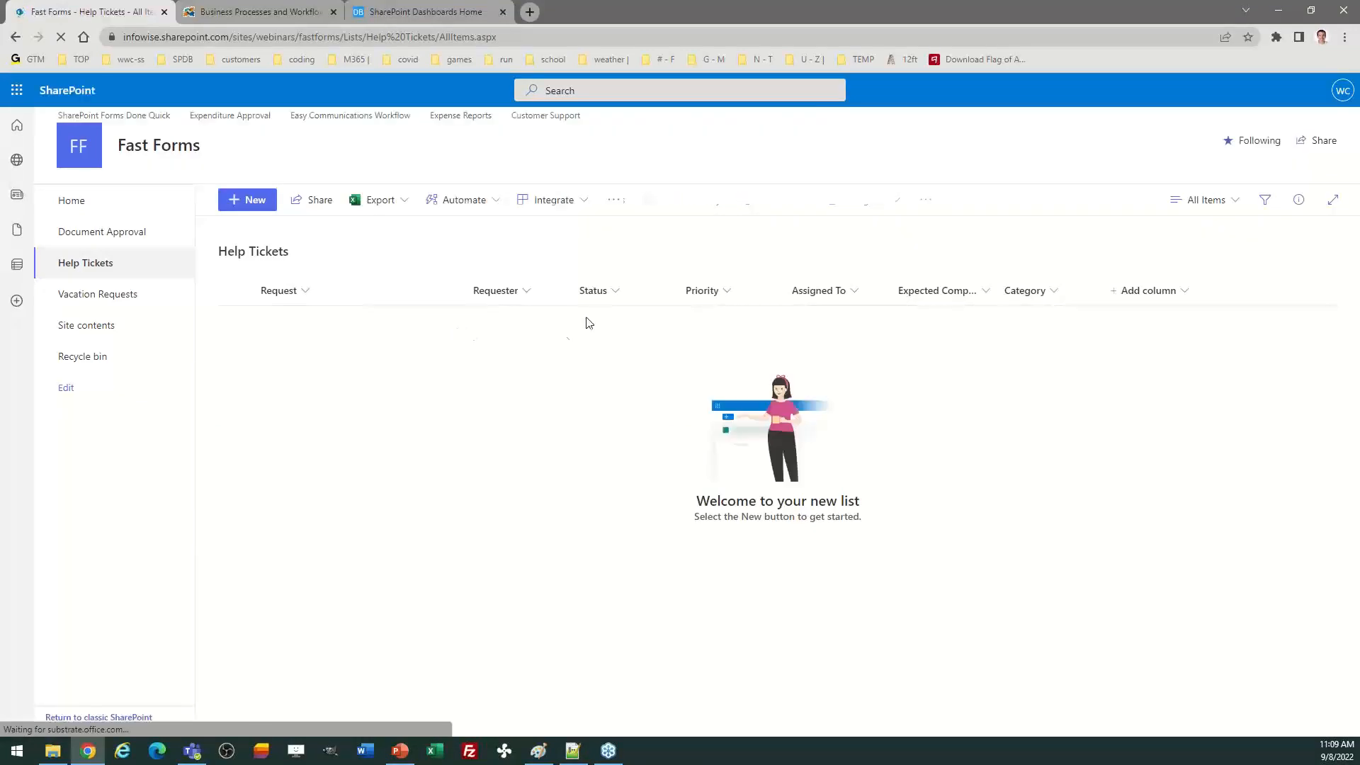
Step: Open the Help Tickets form in the Form designer and reset it to its original state
click(591, 202)
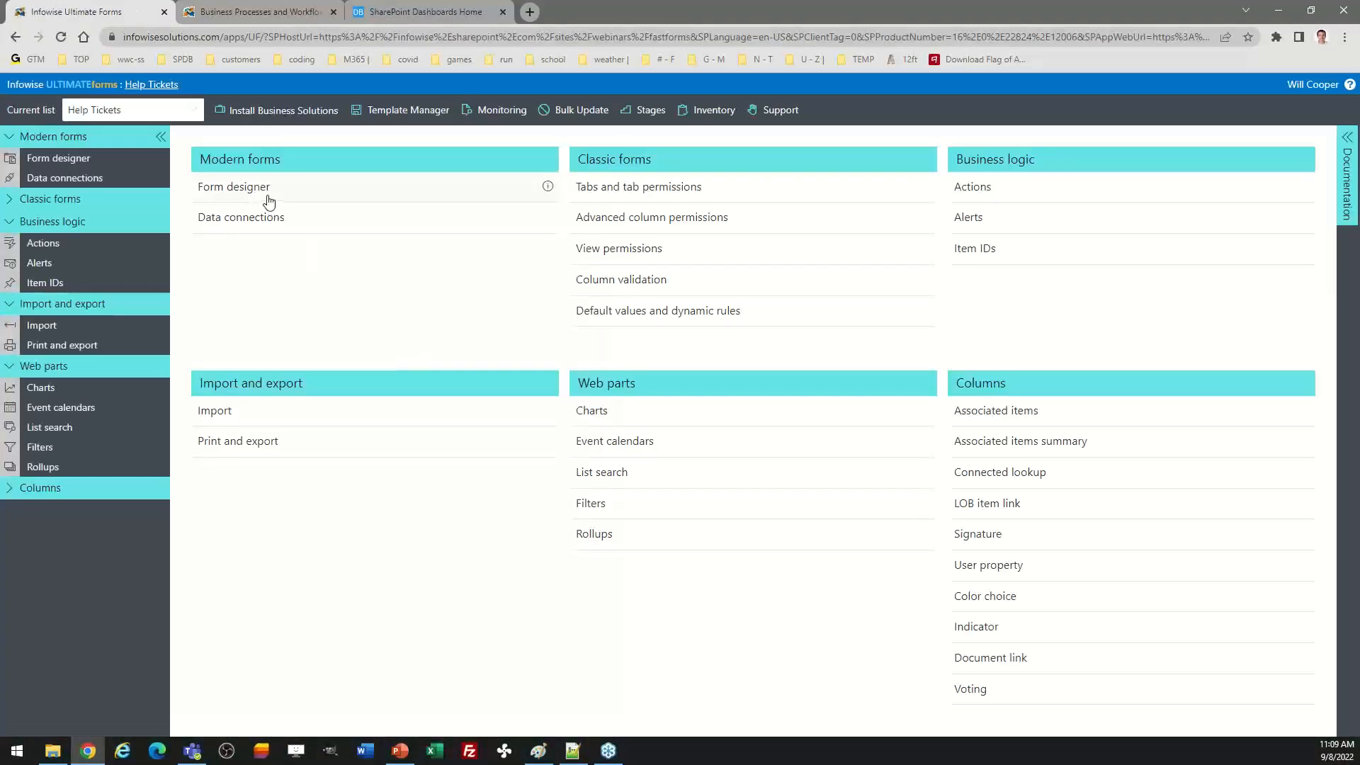
click(267, 193)
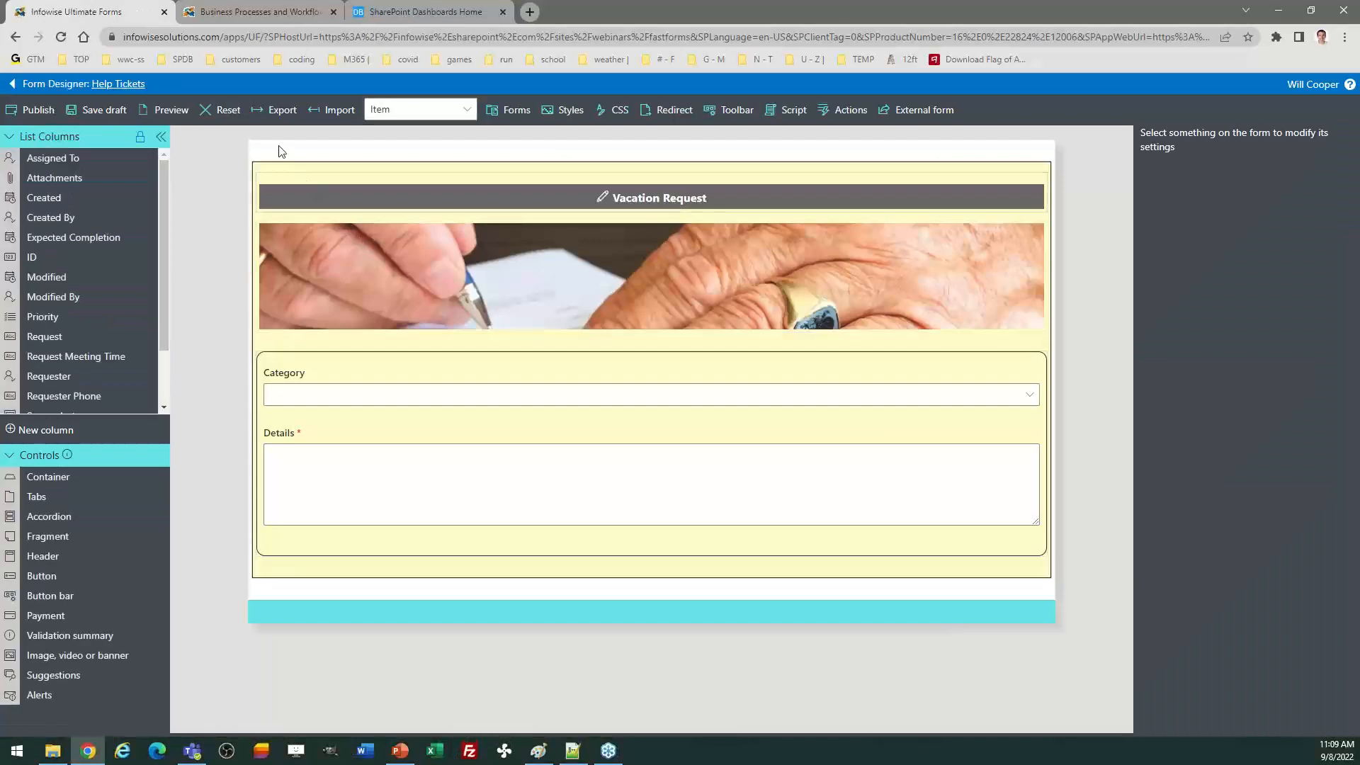
click(228, 110)
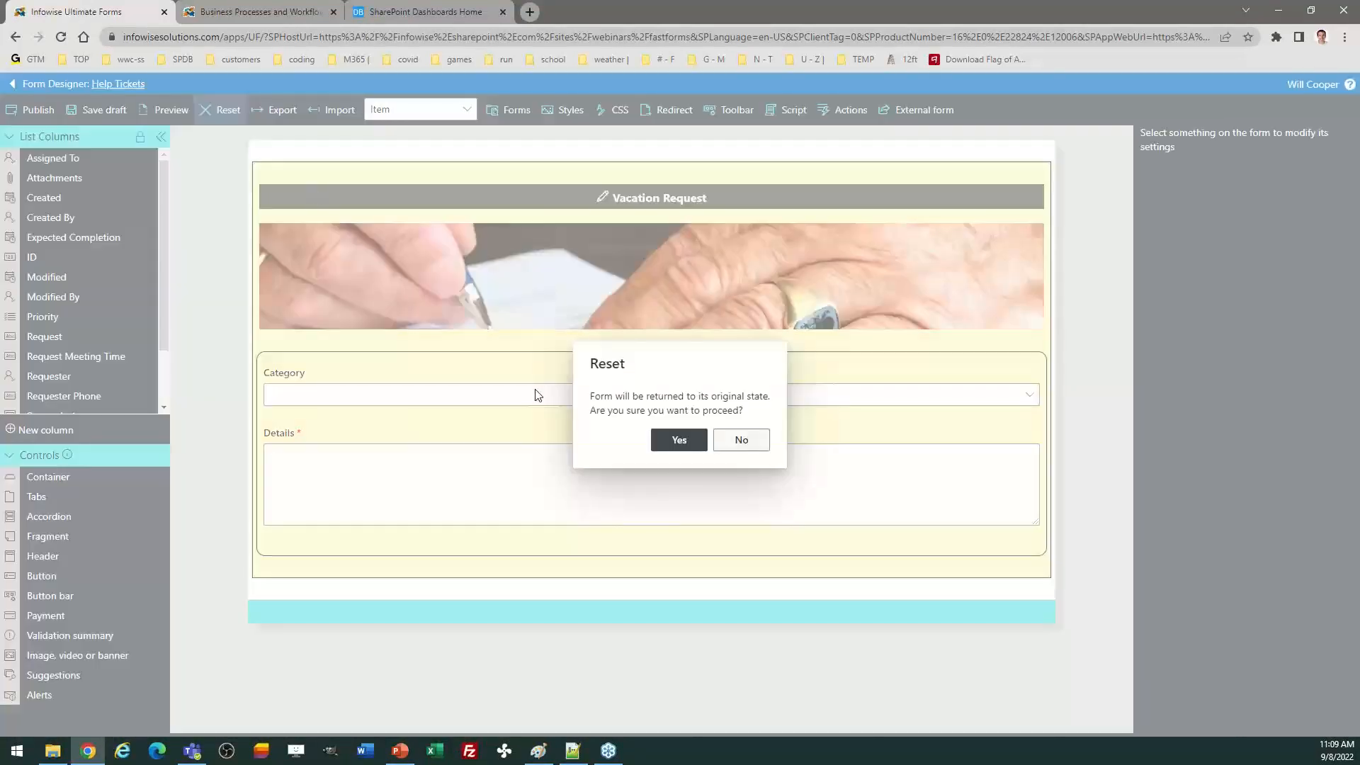
click(678, 439)
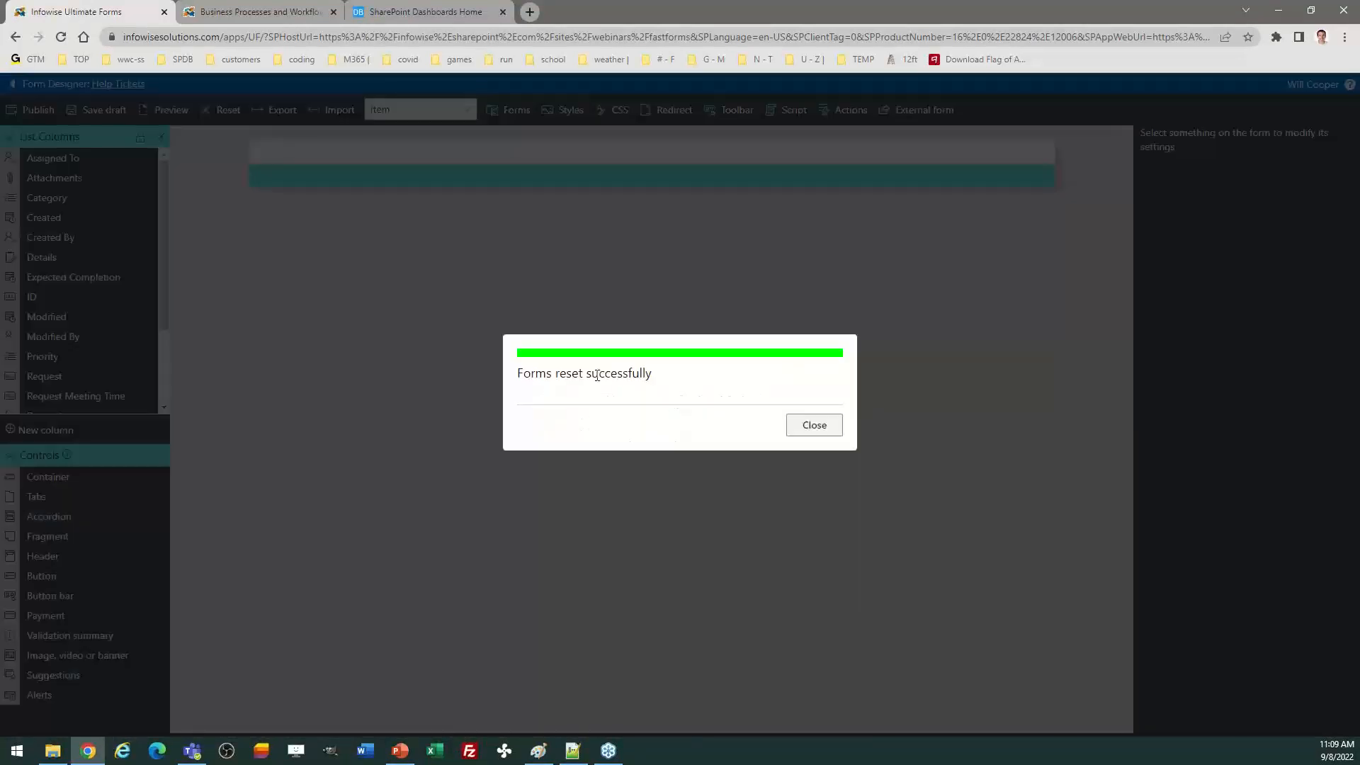
click(812, 426)
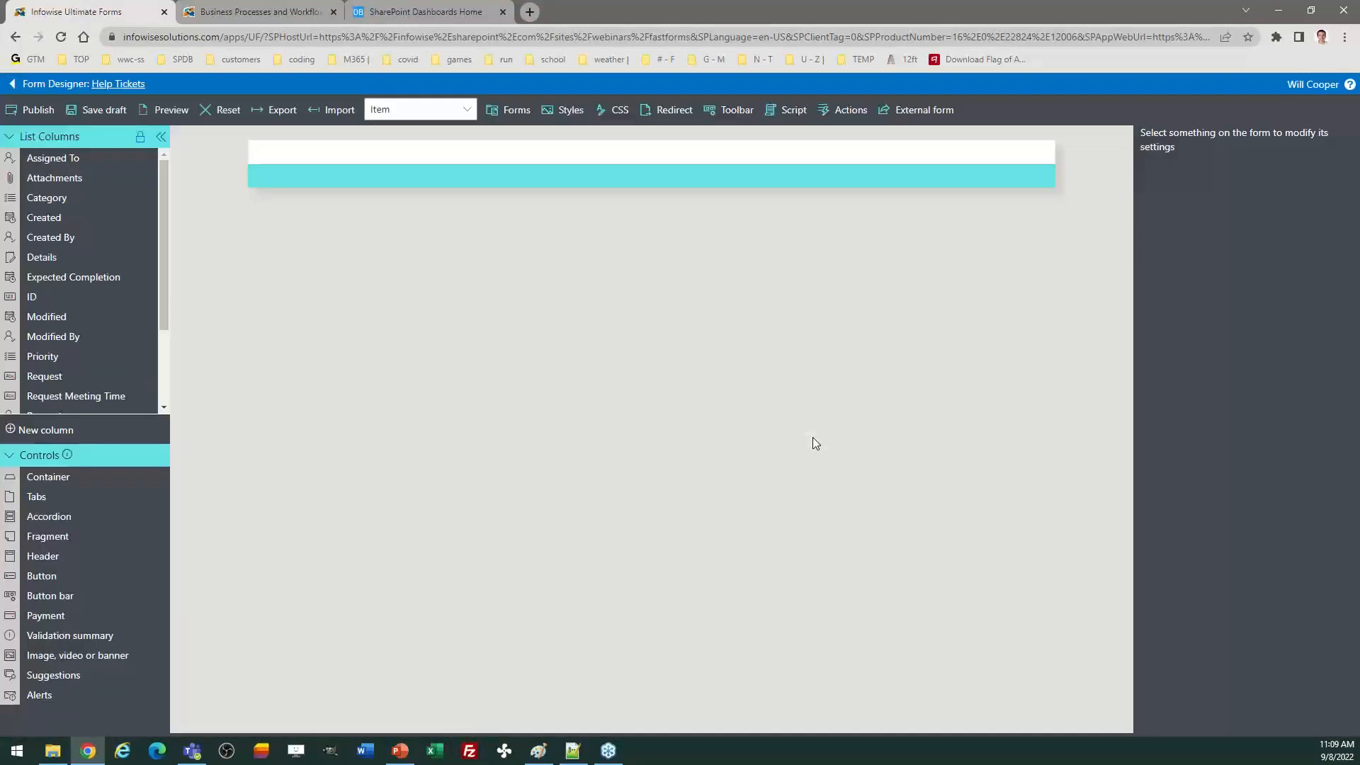
Step: Publish the blank Help Tickets form for all users
click(43, 111)
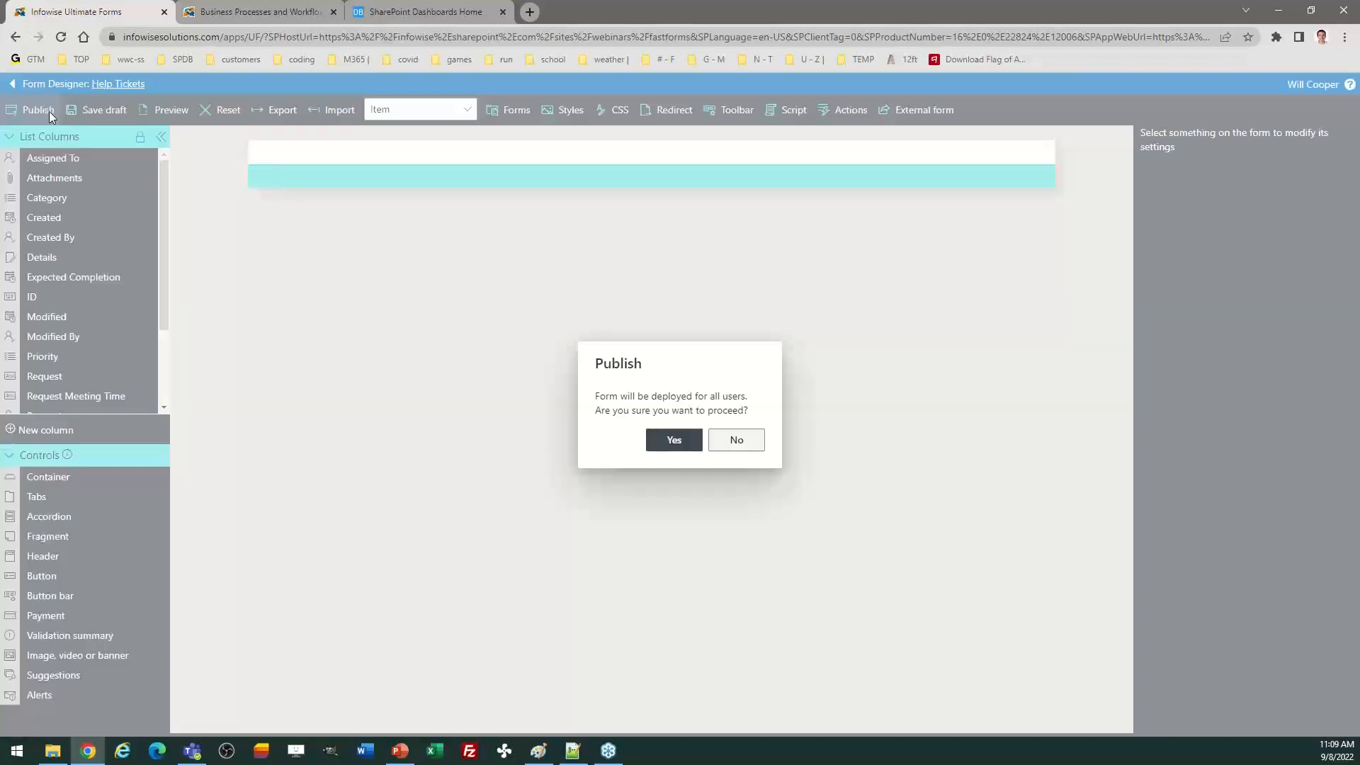
click(671, 439)
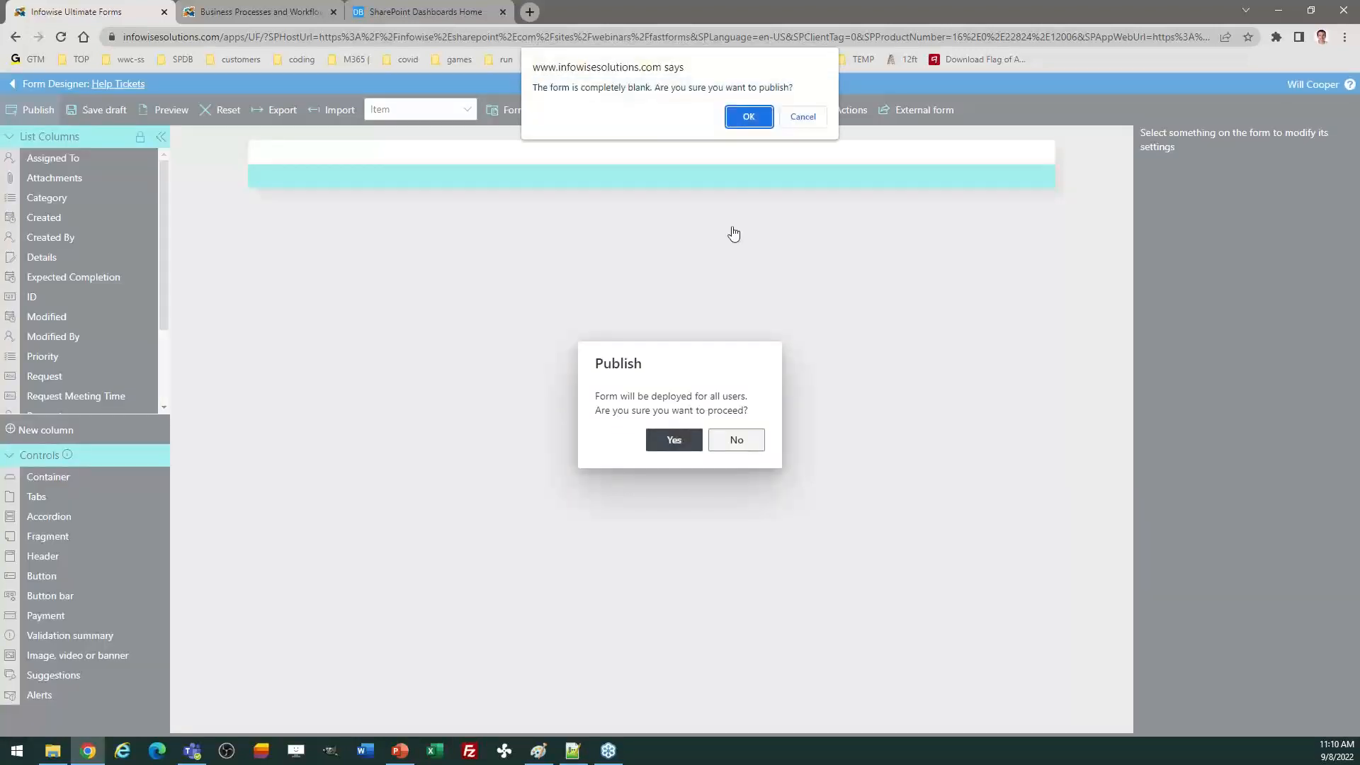
click(745, 116)
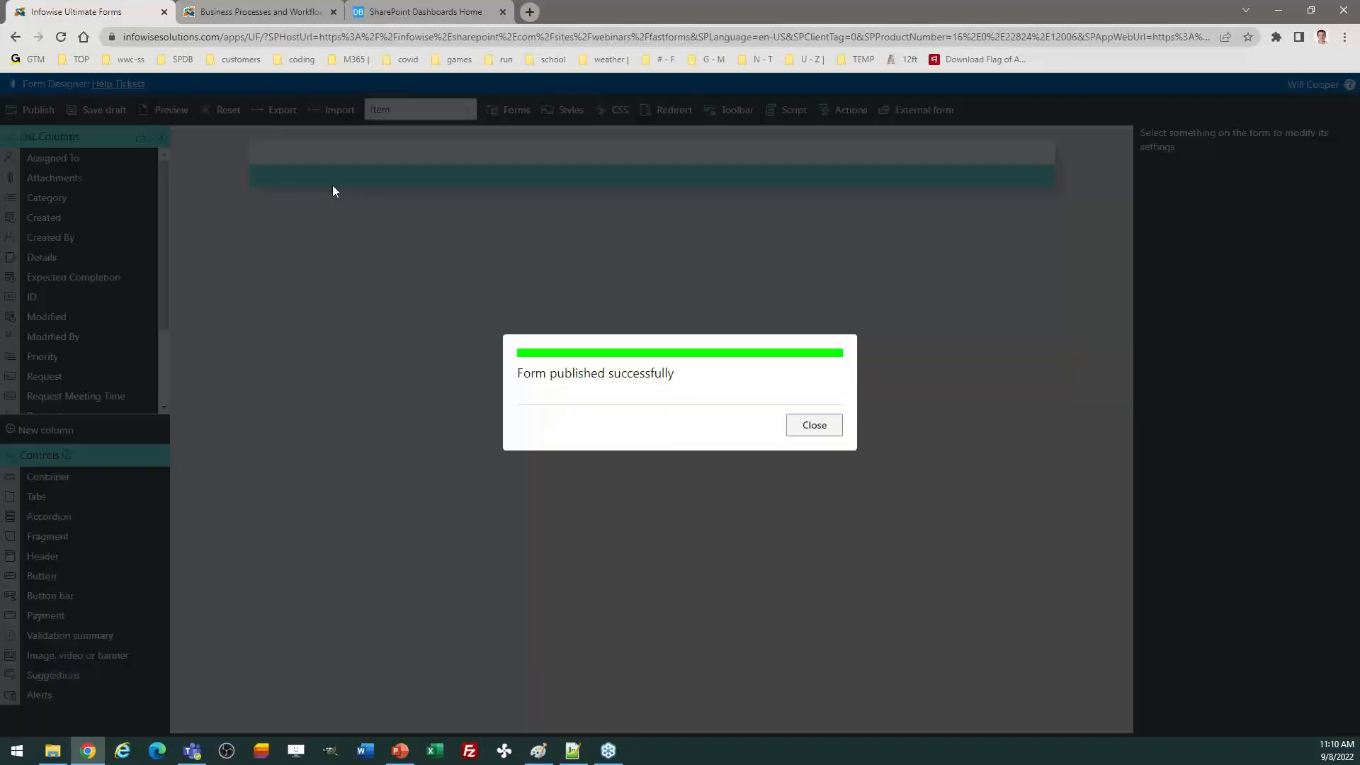
click(813, 425)
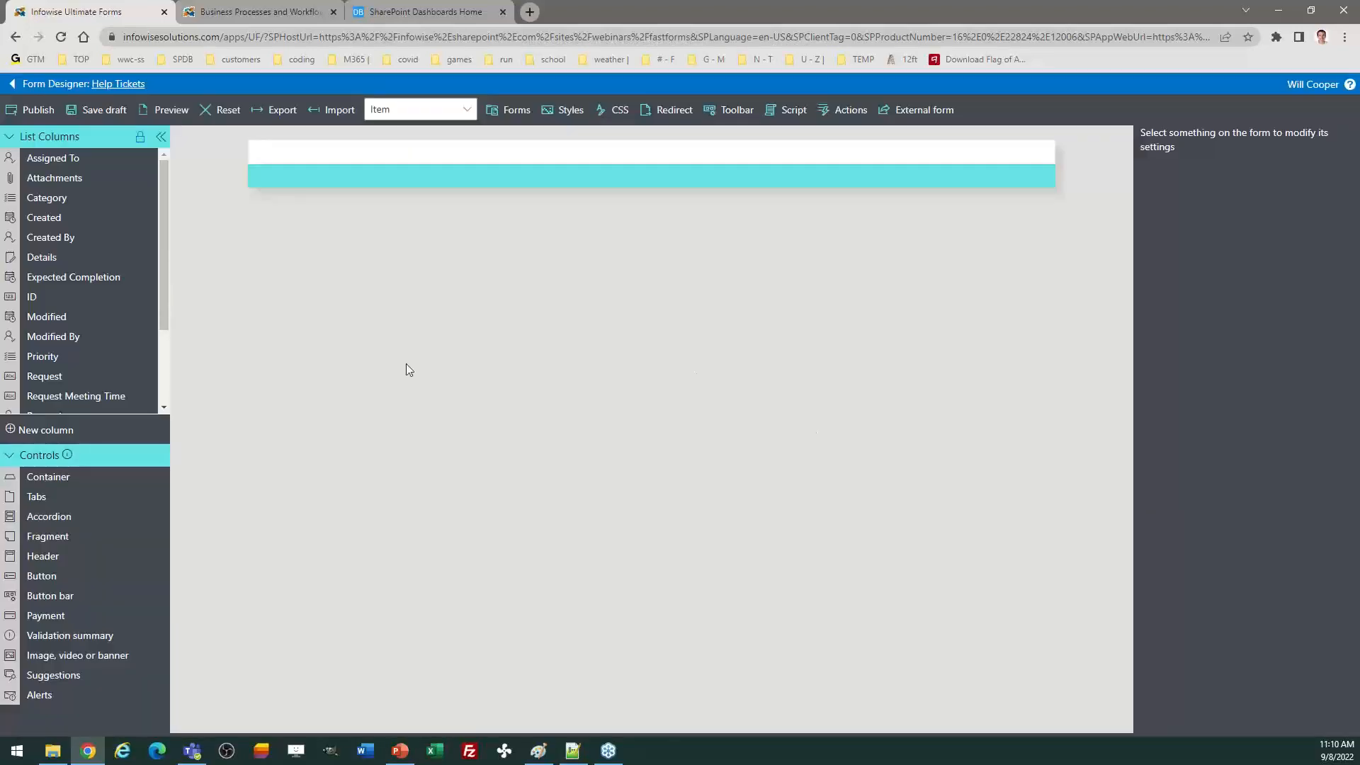
Step: Reset the published Help Tickets form to its original state again
click(221, 118)
click(685, 440)
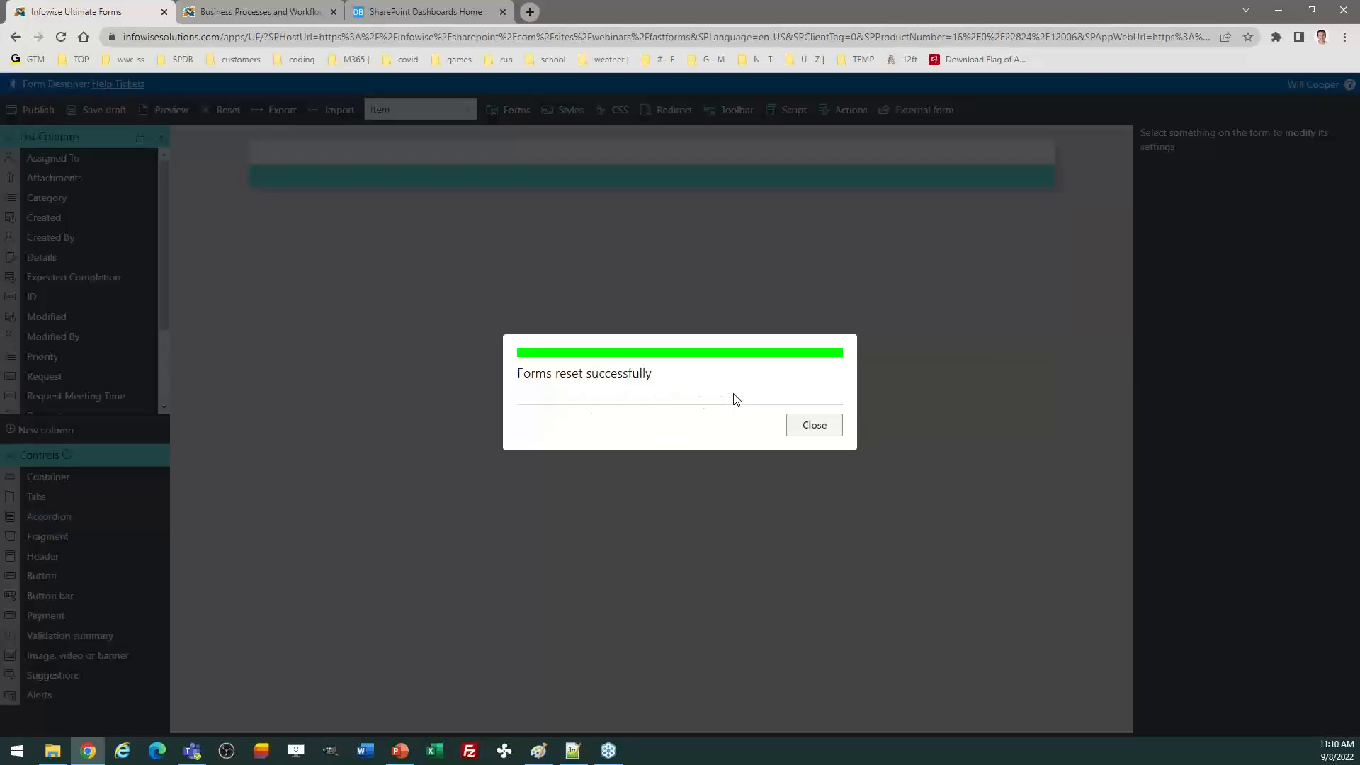
click(810, 425)
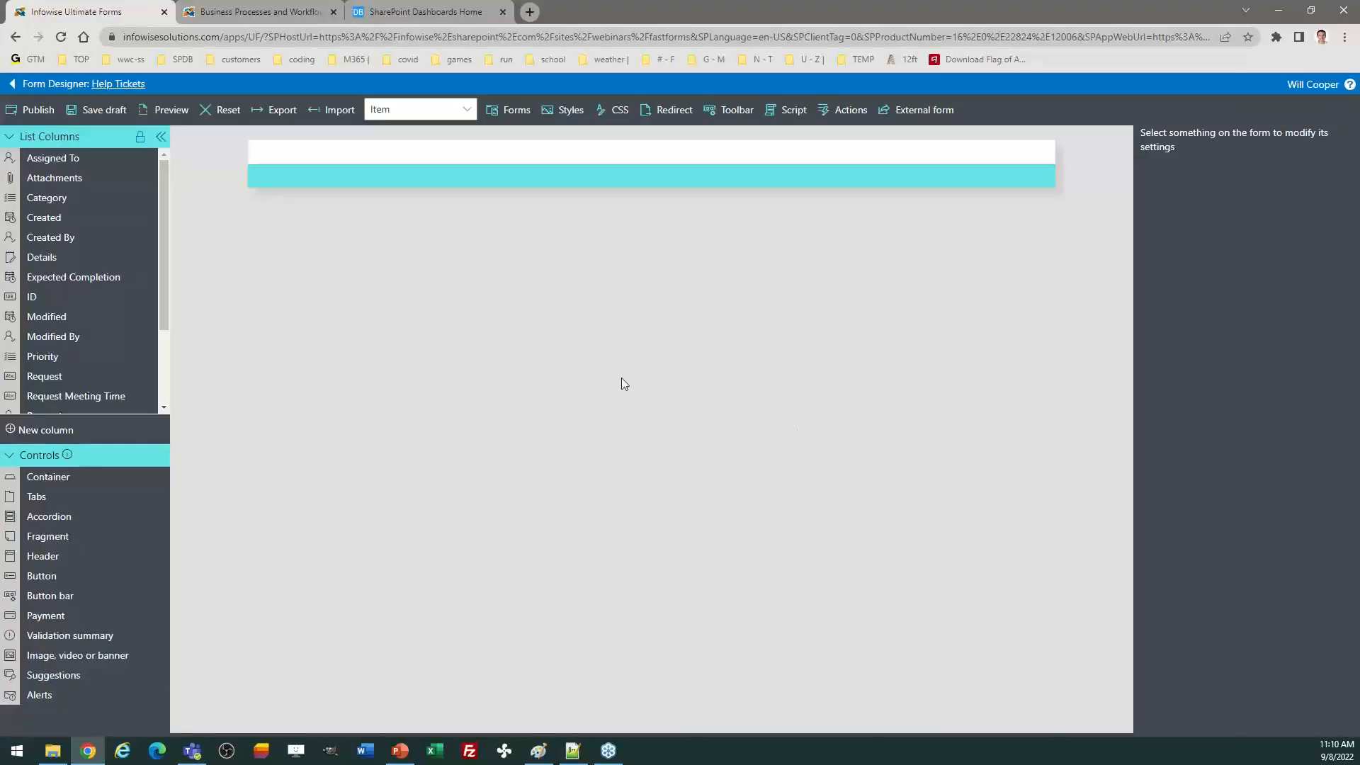
Step: Go to the Help Tickets list and review the fields of the default new item form
click(131, 85)
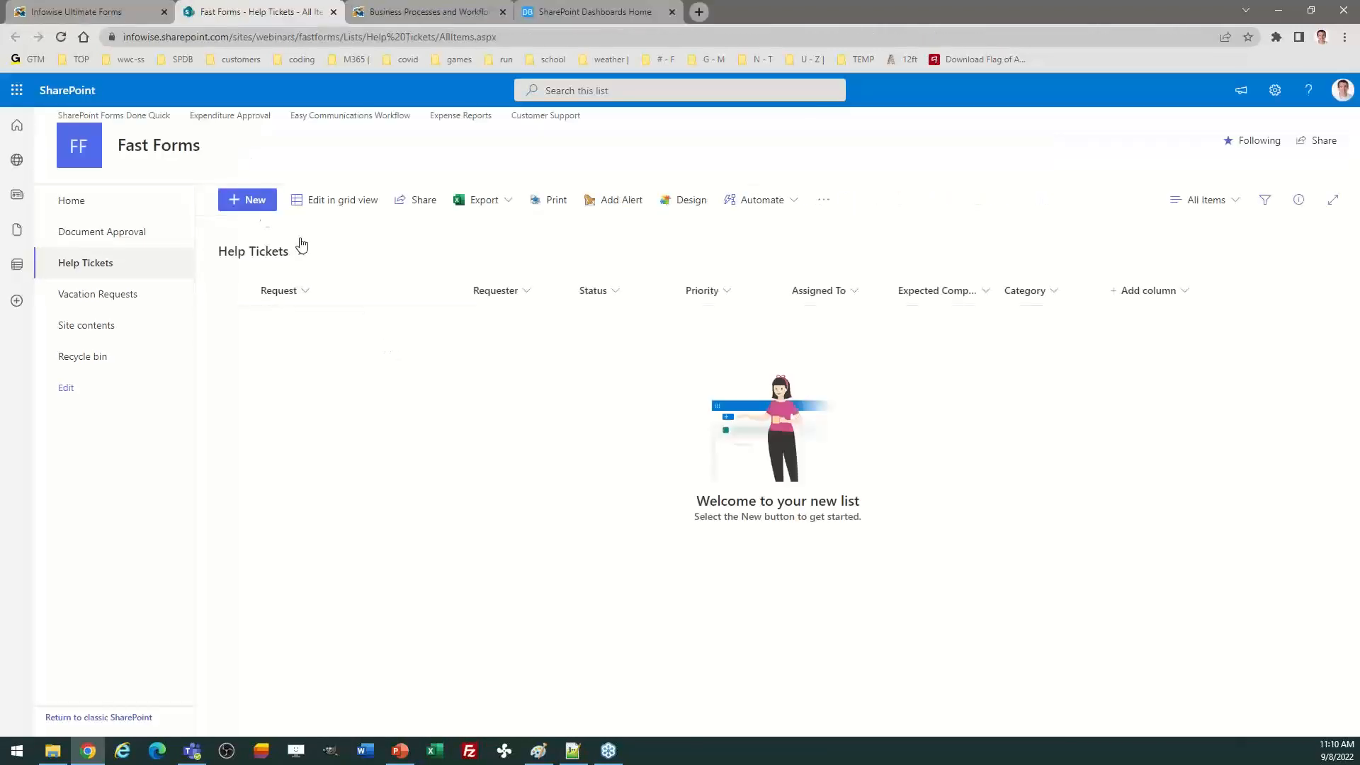
click(249, 200)
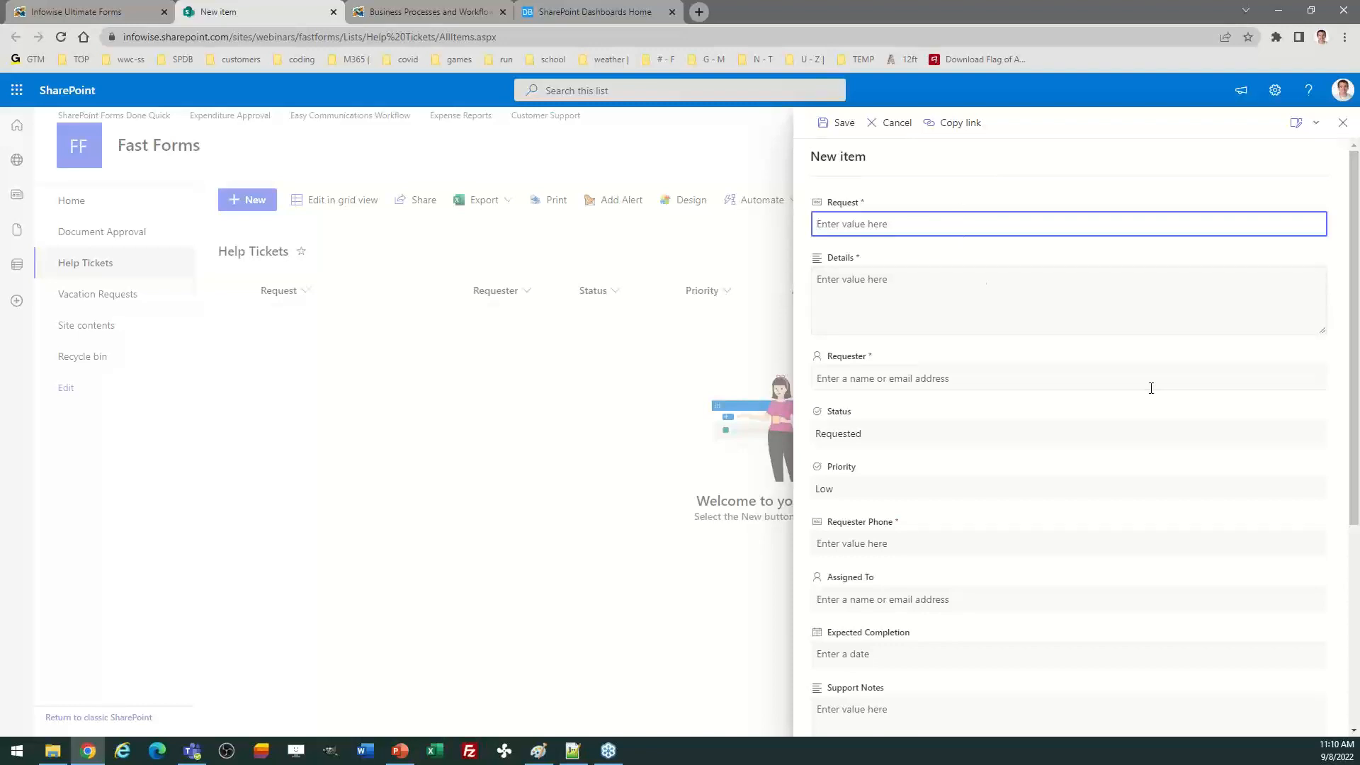
drag(1353, 296, 1355, 234)
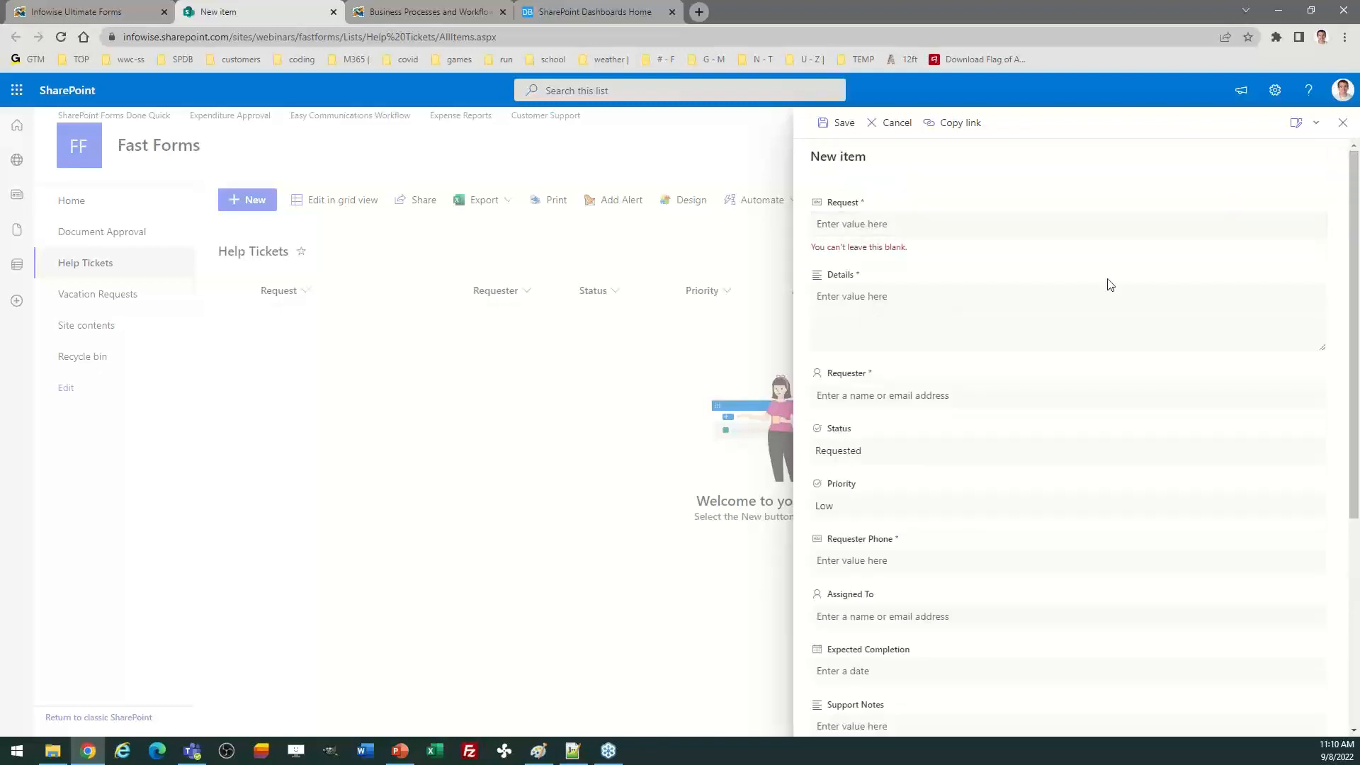
Step: Review which columns can be shown or hidden in the default form, and close it without saving
click(1309, 123)
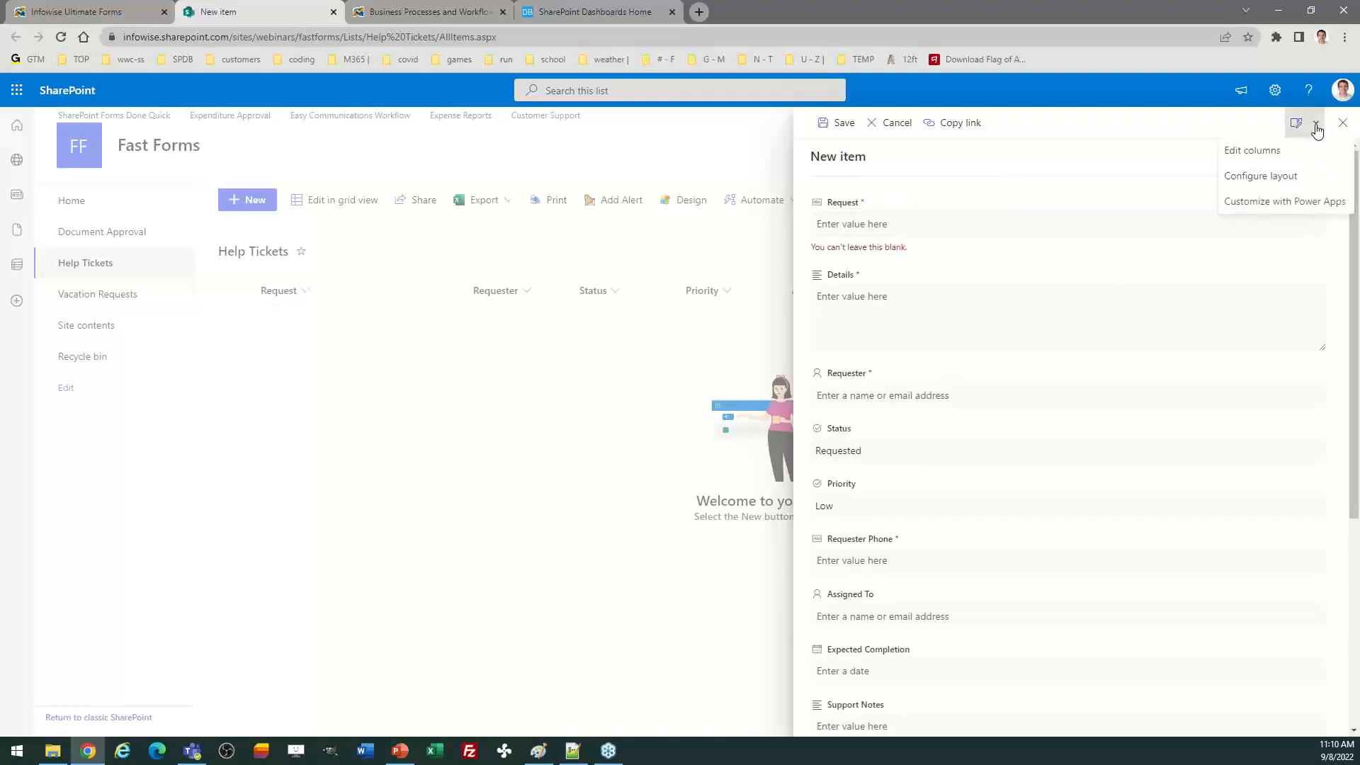
click(1252, 151)
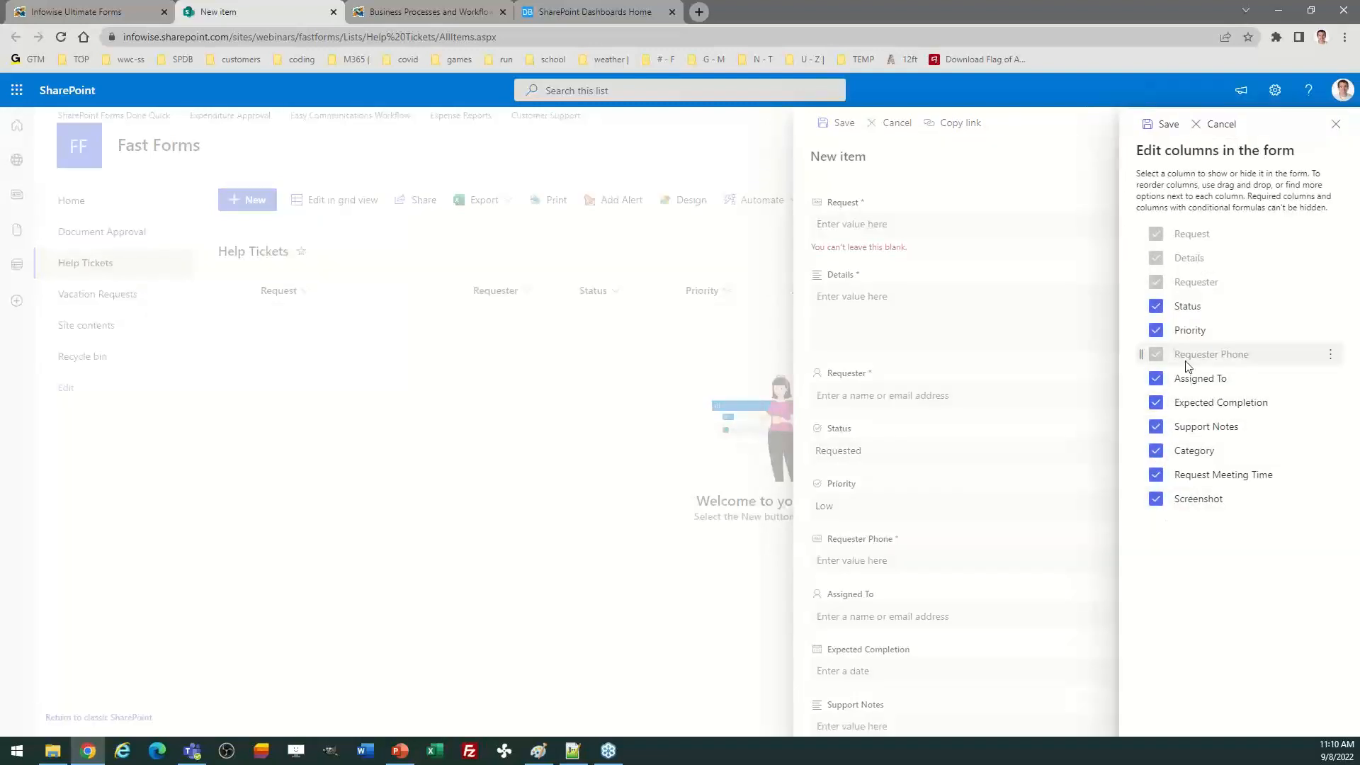
click(1335, 126)
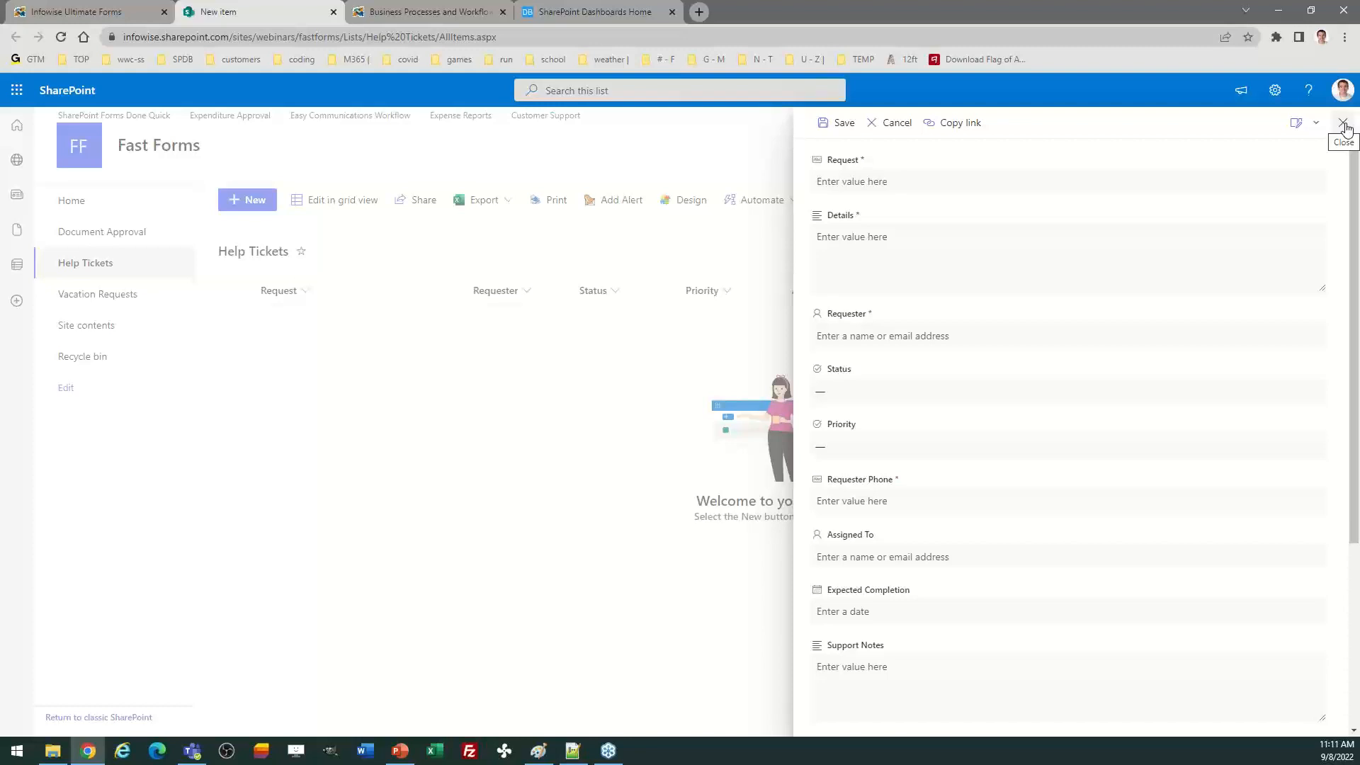
click(1344, 126)
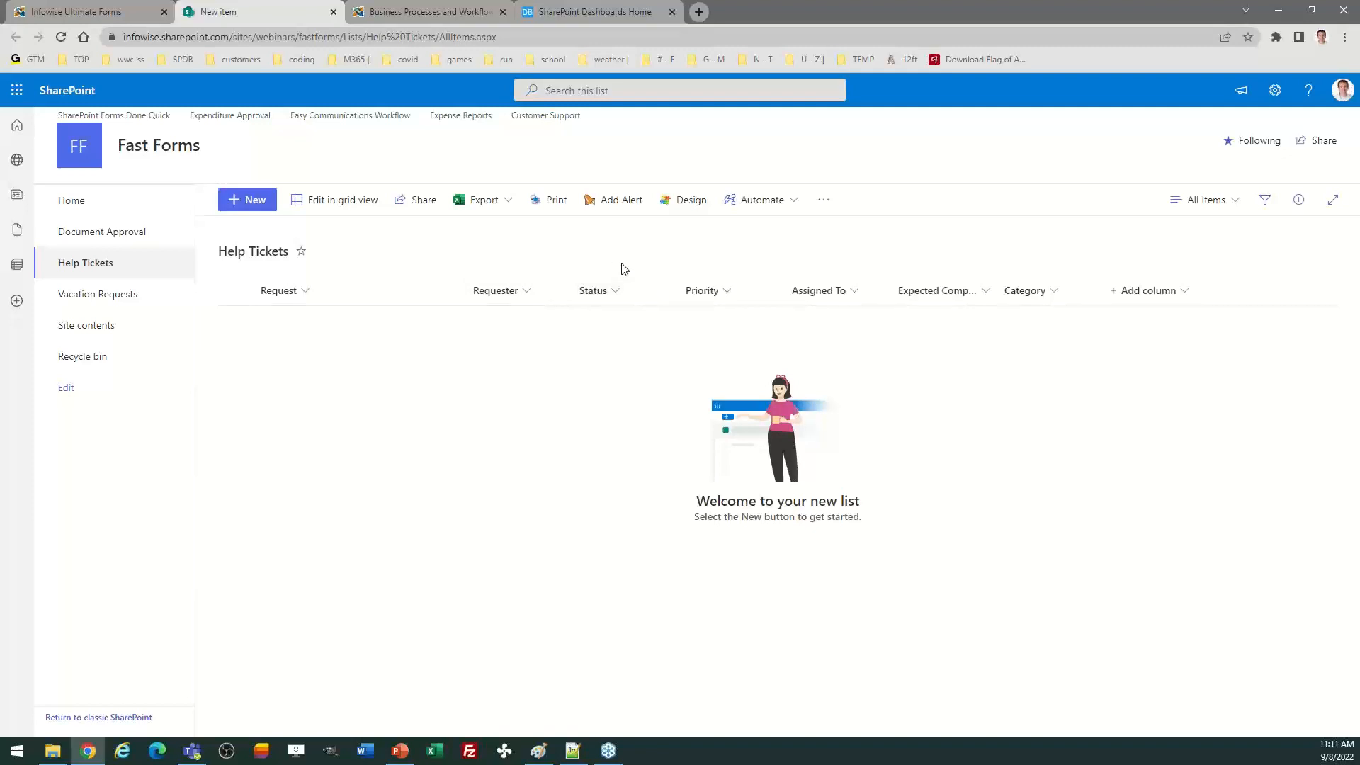
Step: Open the Help Tickets Form designer and add a container with a button bar below it to the empty form
click(681, 213)
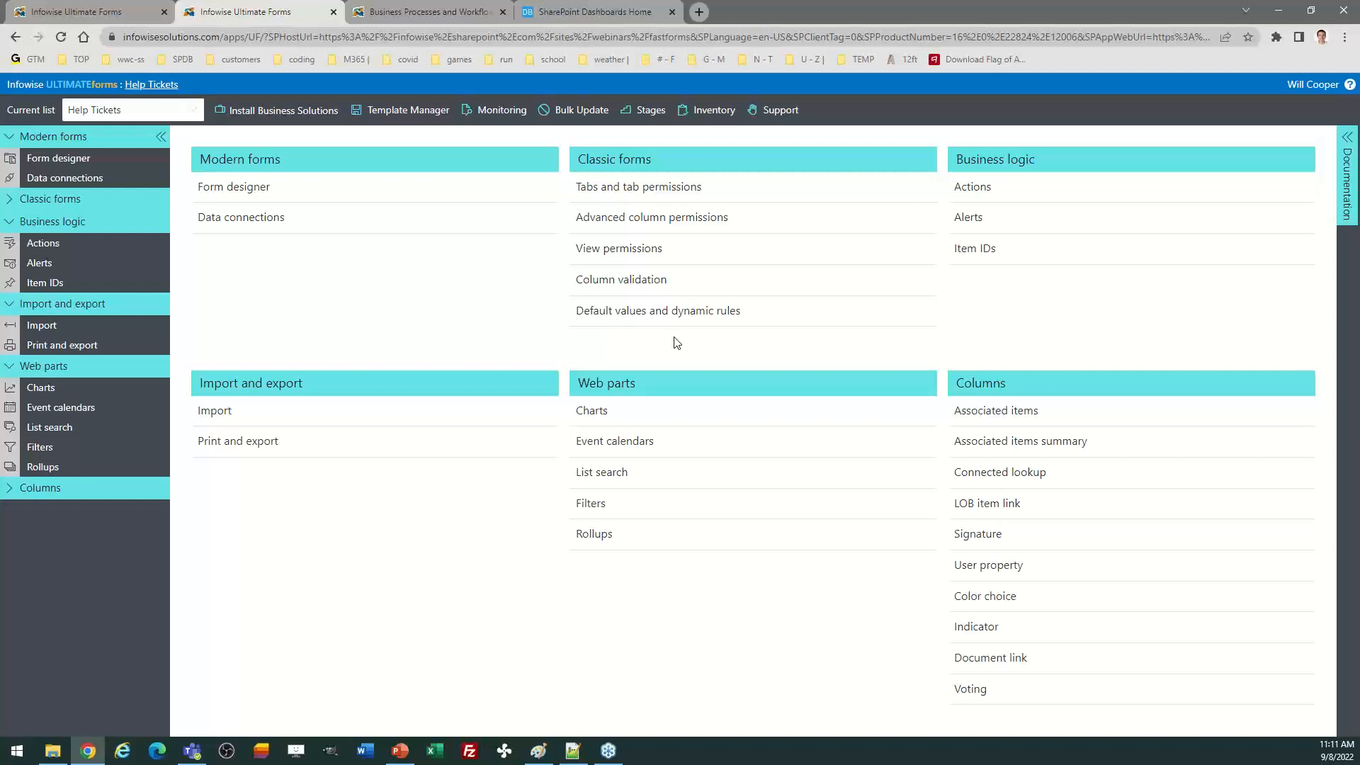
click(249, 189)
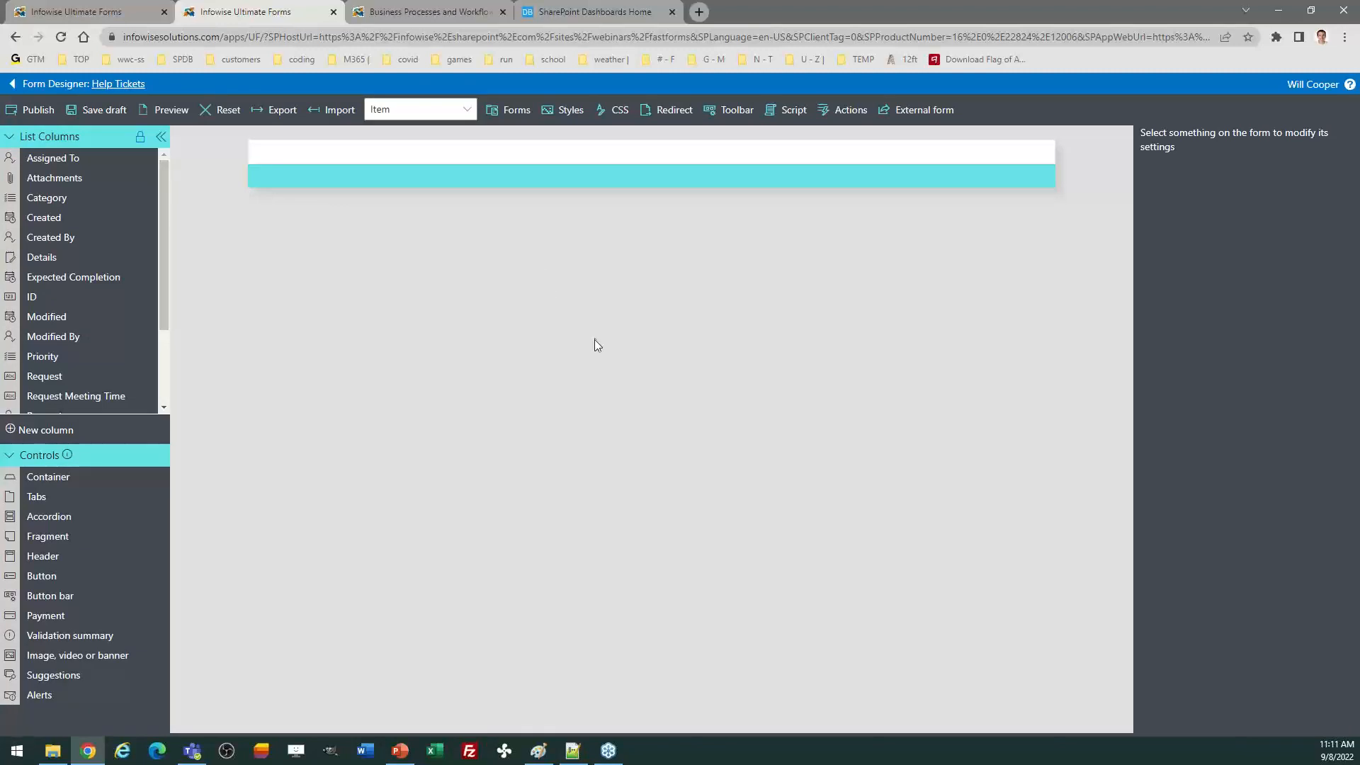
drag(66, 480, 407, 162)
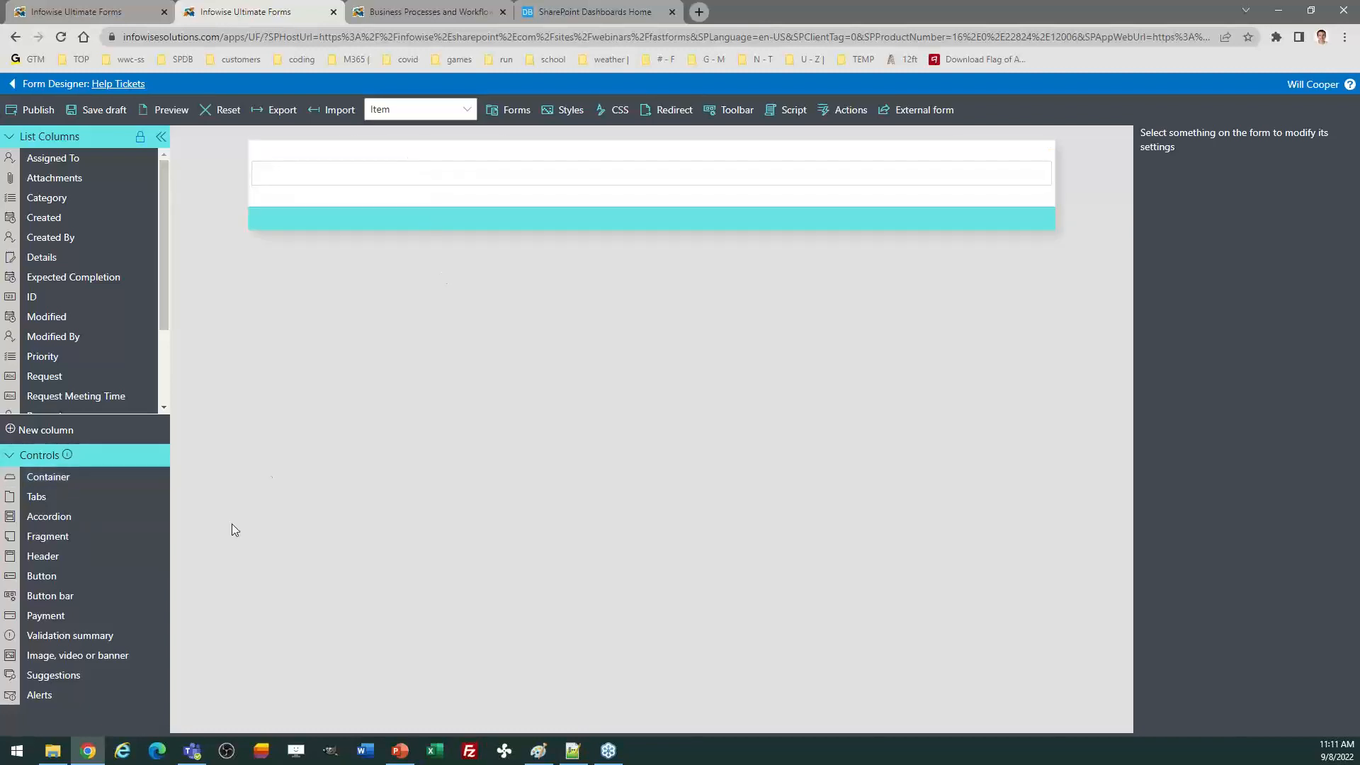
drag(64, 599, 393, 201)
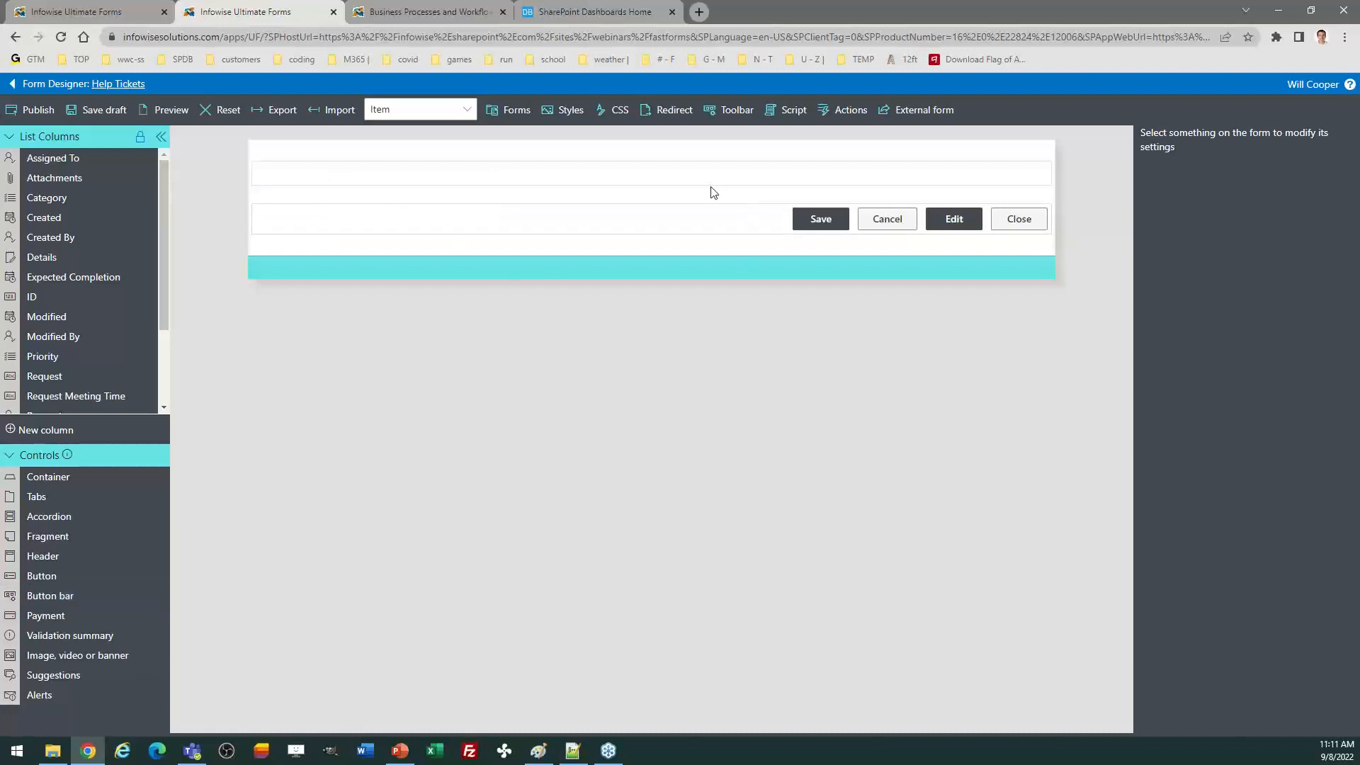
Step: Apply the Rounded shadow theme to the empty container above the button bar
click(645, 172)
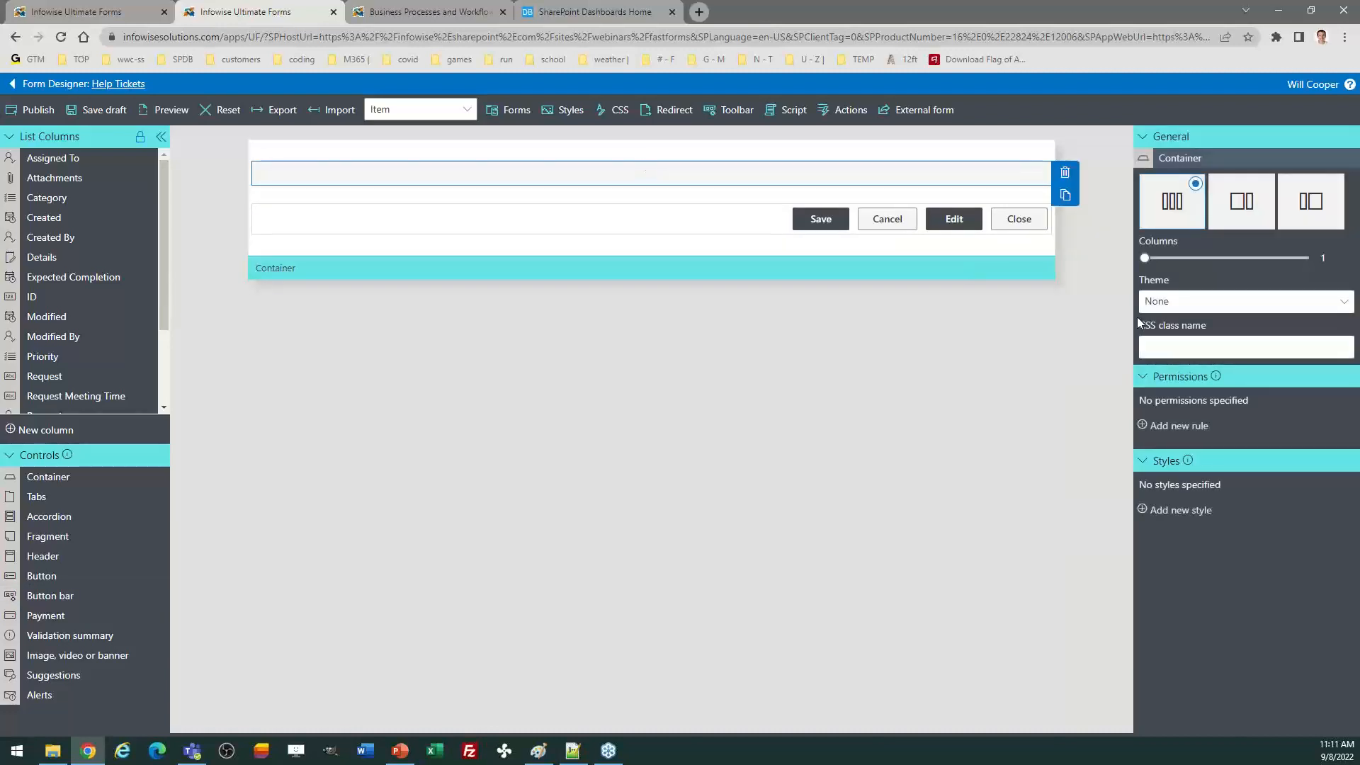
click(1225, 303)
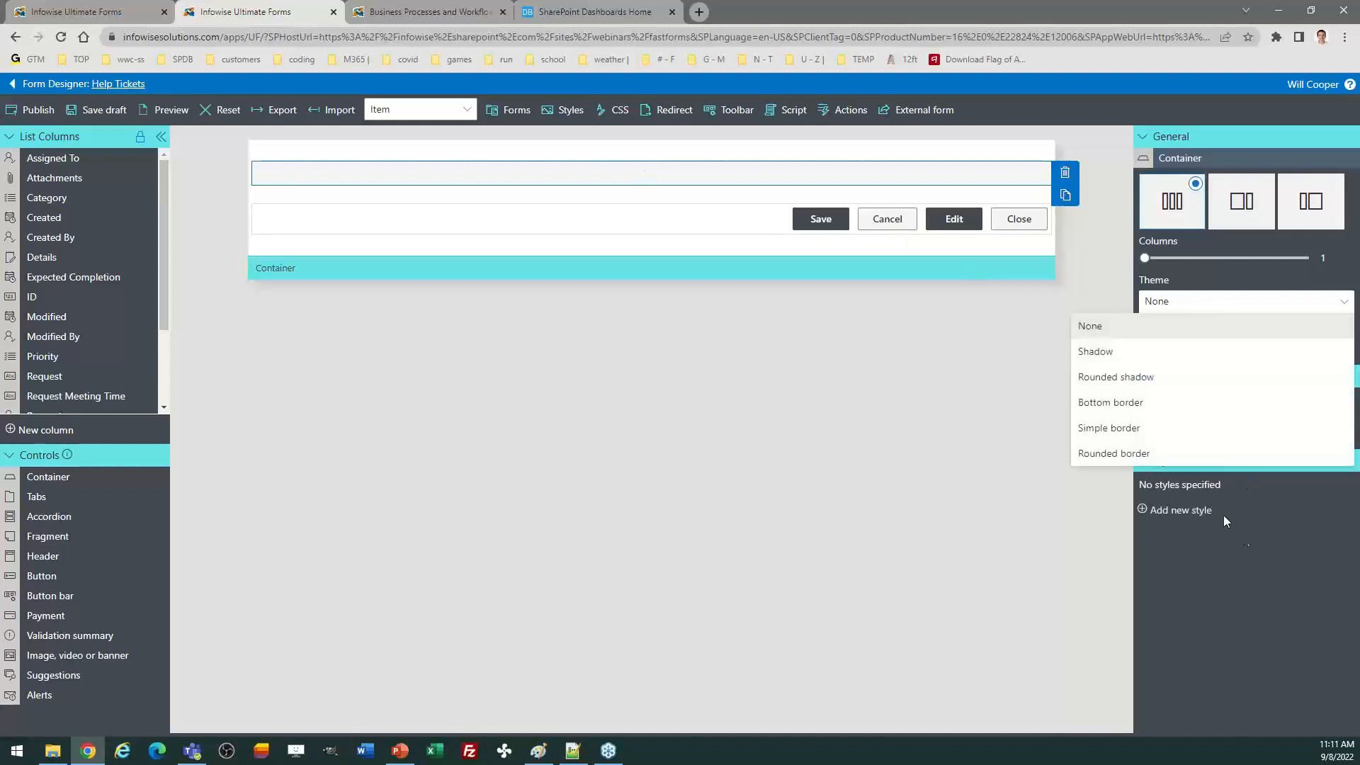
click(1174, 386)
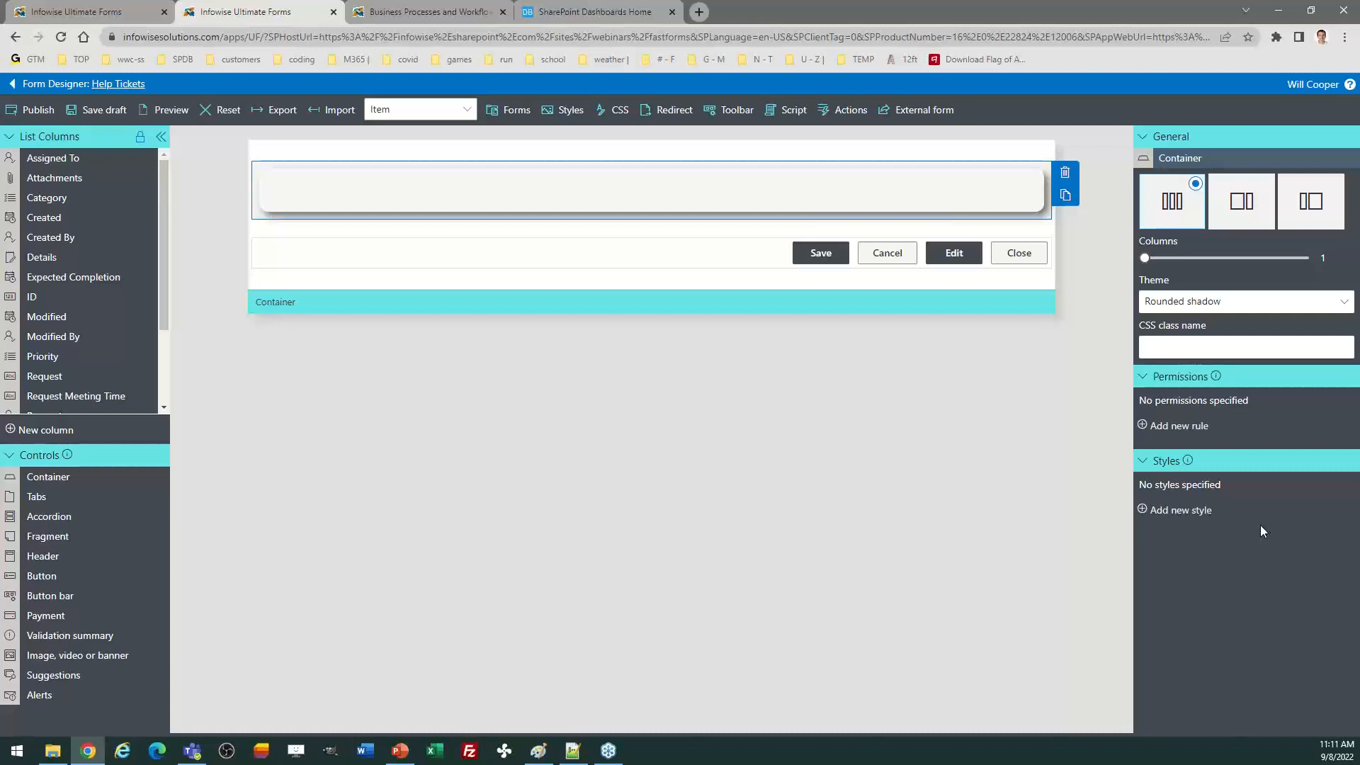
Step: Add a style to the container with a lime green background color and save it
click(1198, 519)
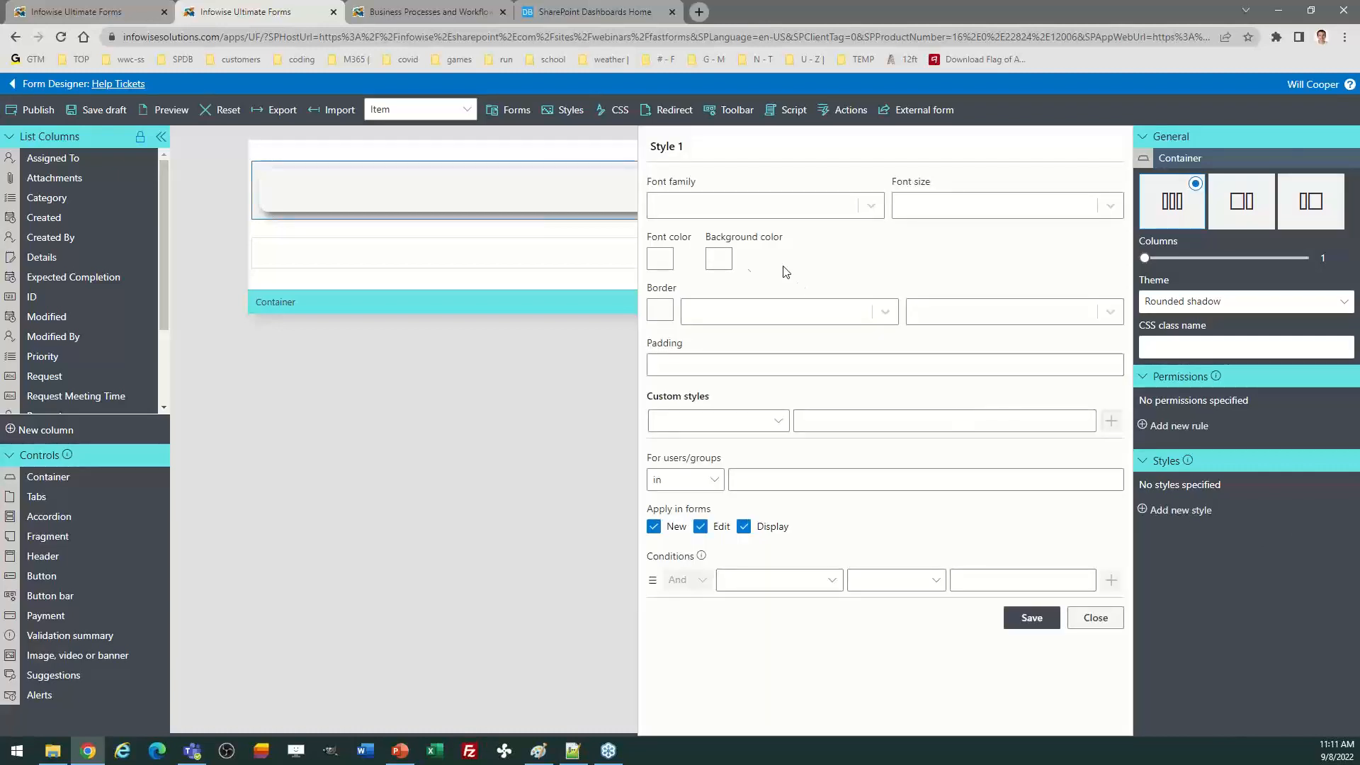
click(722, 266)
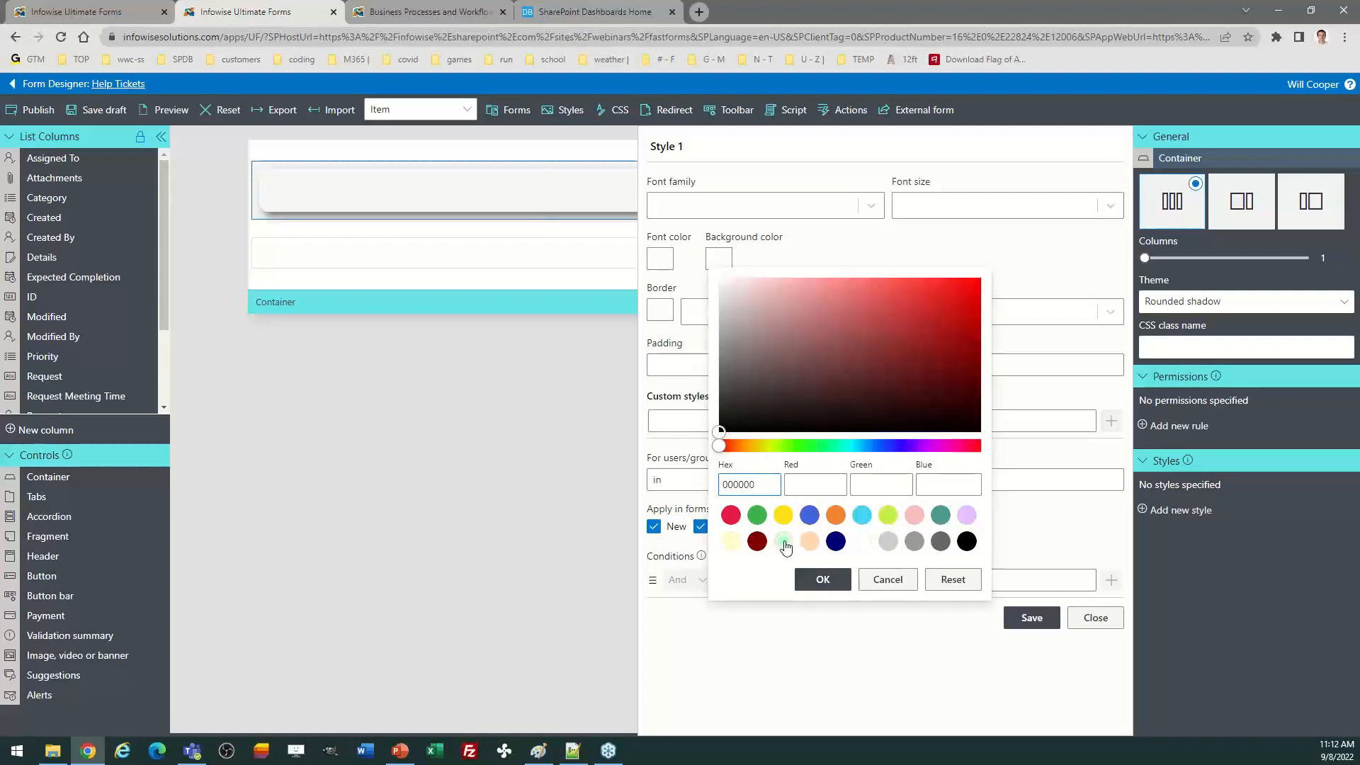
click(887, 514)
click(823, 579)
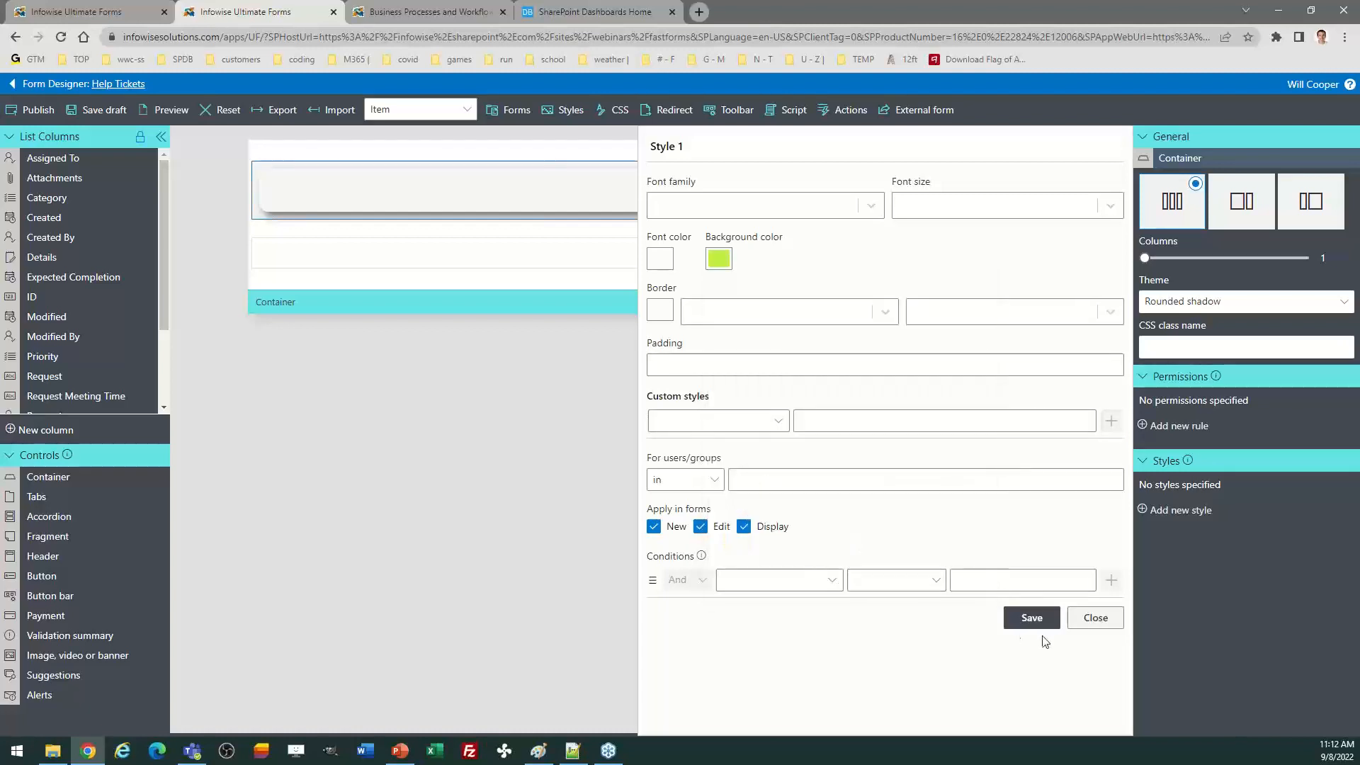
click(1032, 618)
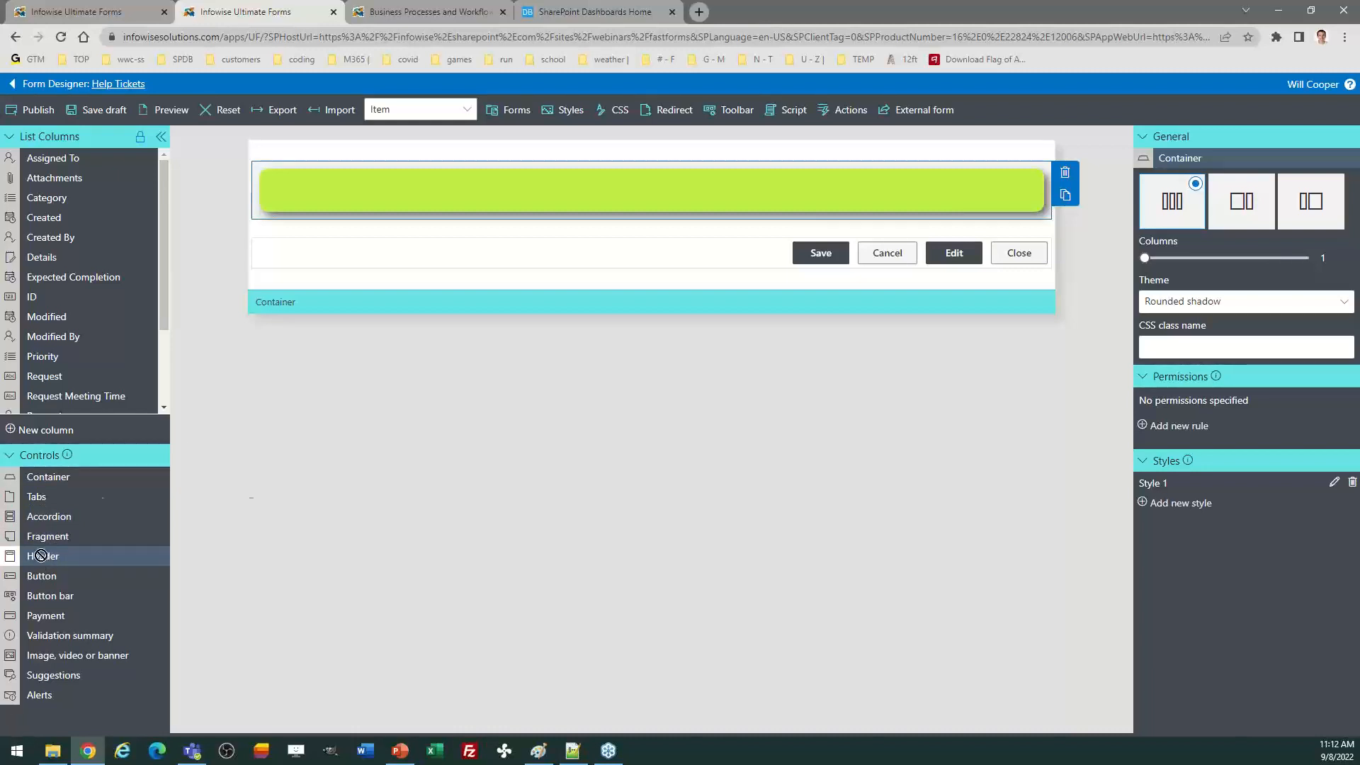
Step: Add a header inside the green container and set its content to "Help Request"
drag(42, 558, 413, 198)
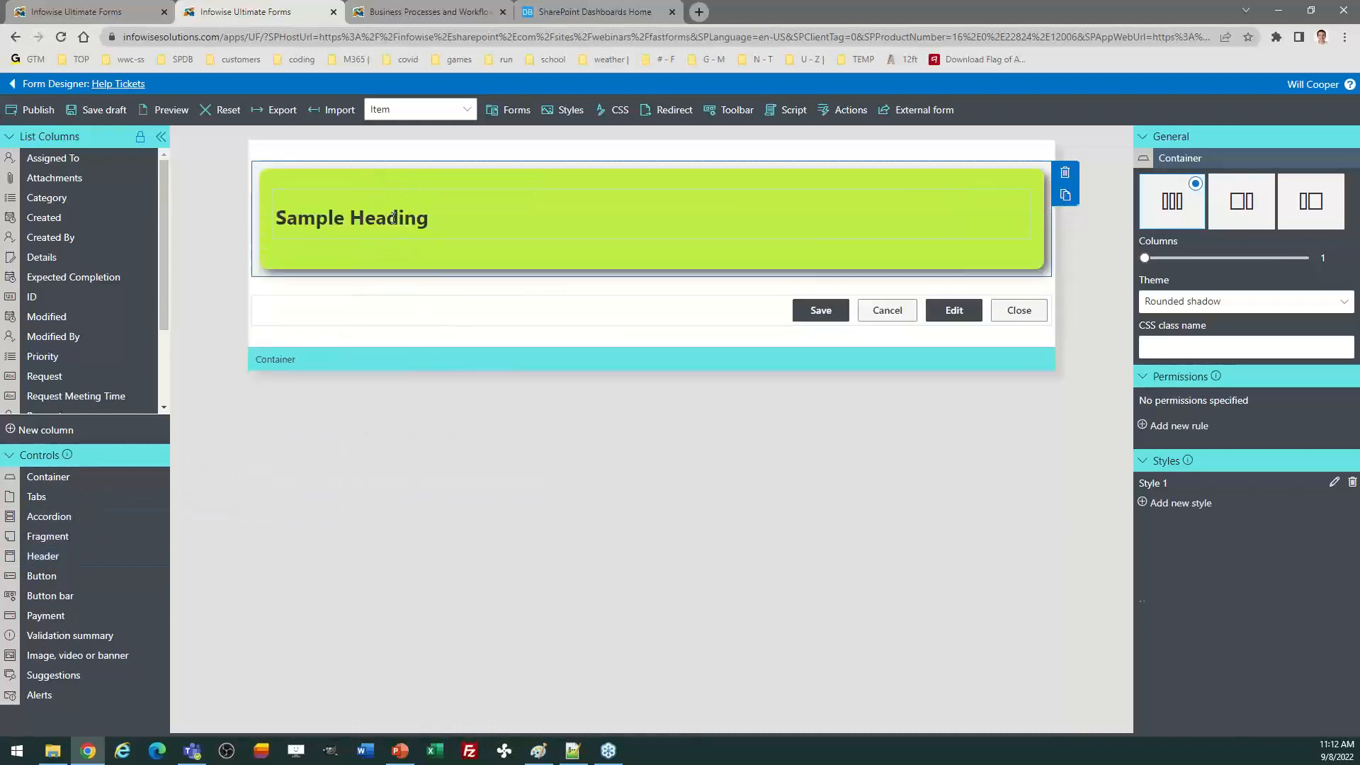
click(394, 217)
drag(1219, 209, 1141, 210)
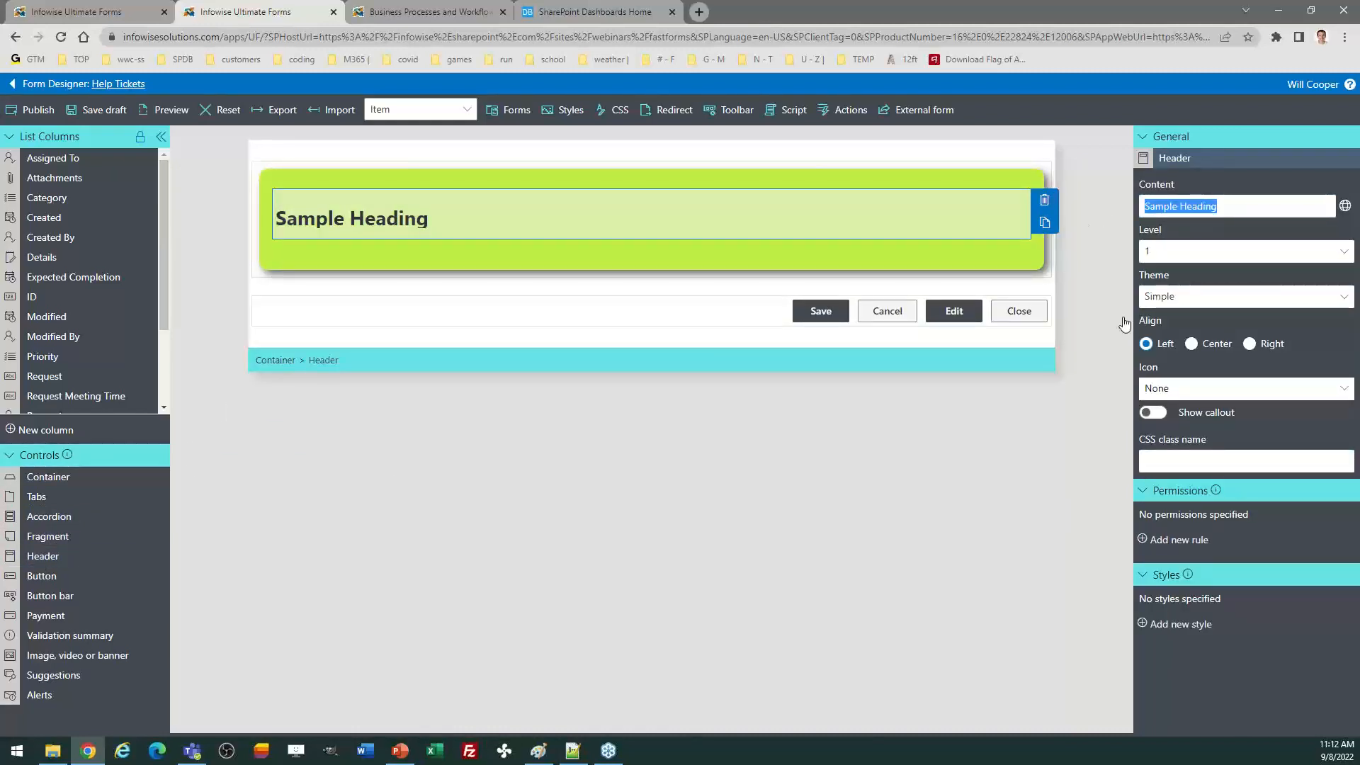
text(Help Request)
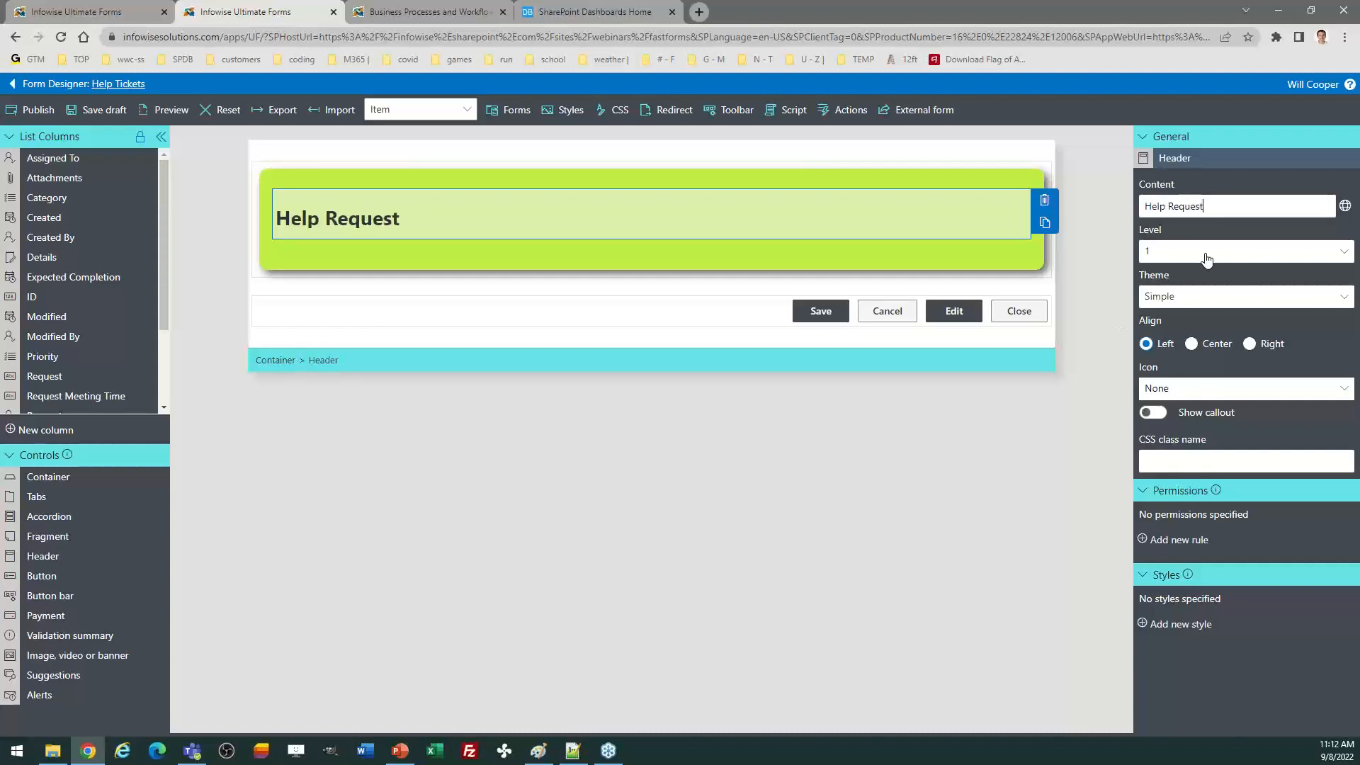
Step: Format the Help Request header with level 3, the High contrast theme, center alignment and the antenna signal icon
click(1208, 258)
click(1161, 333)
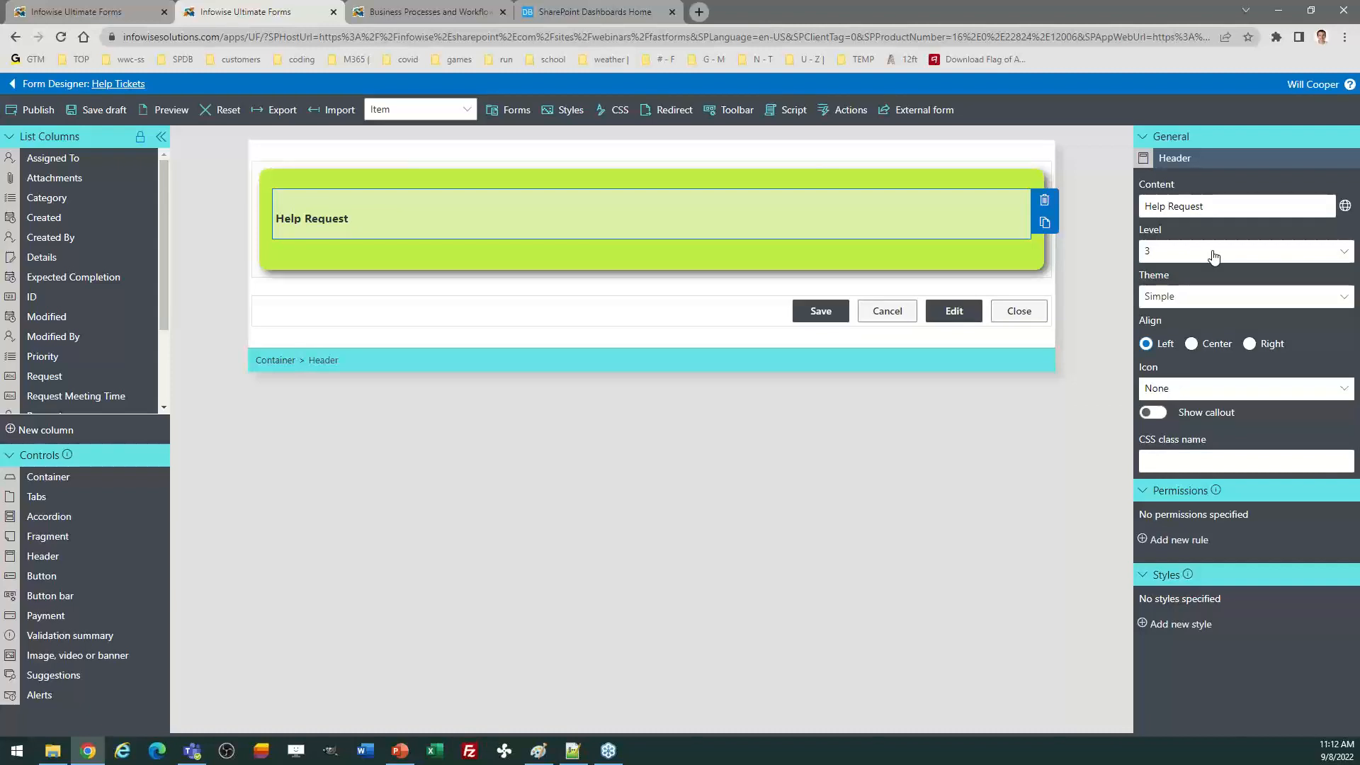
click(1209, 308)
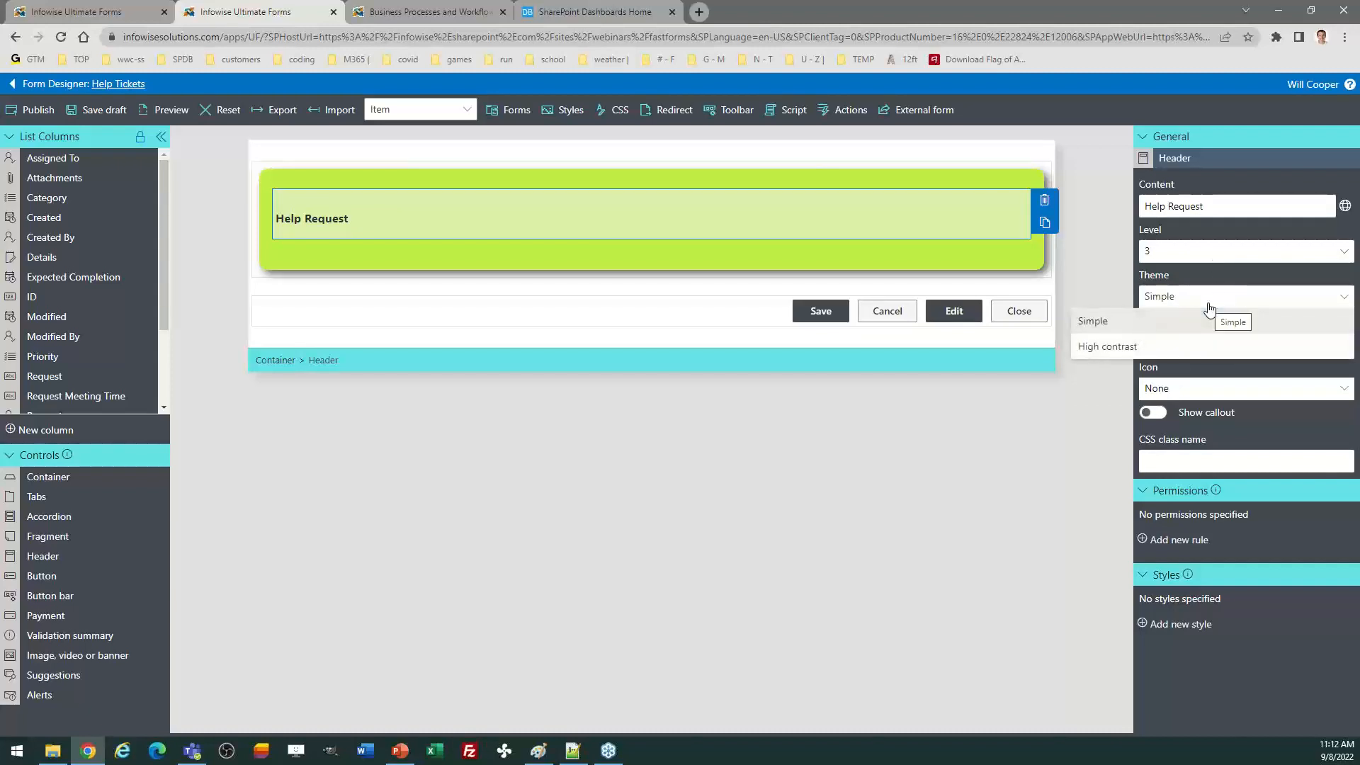
click(1204, 347)
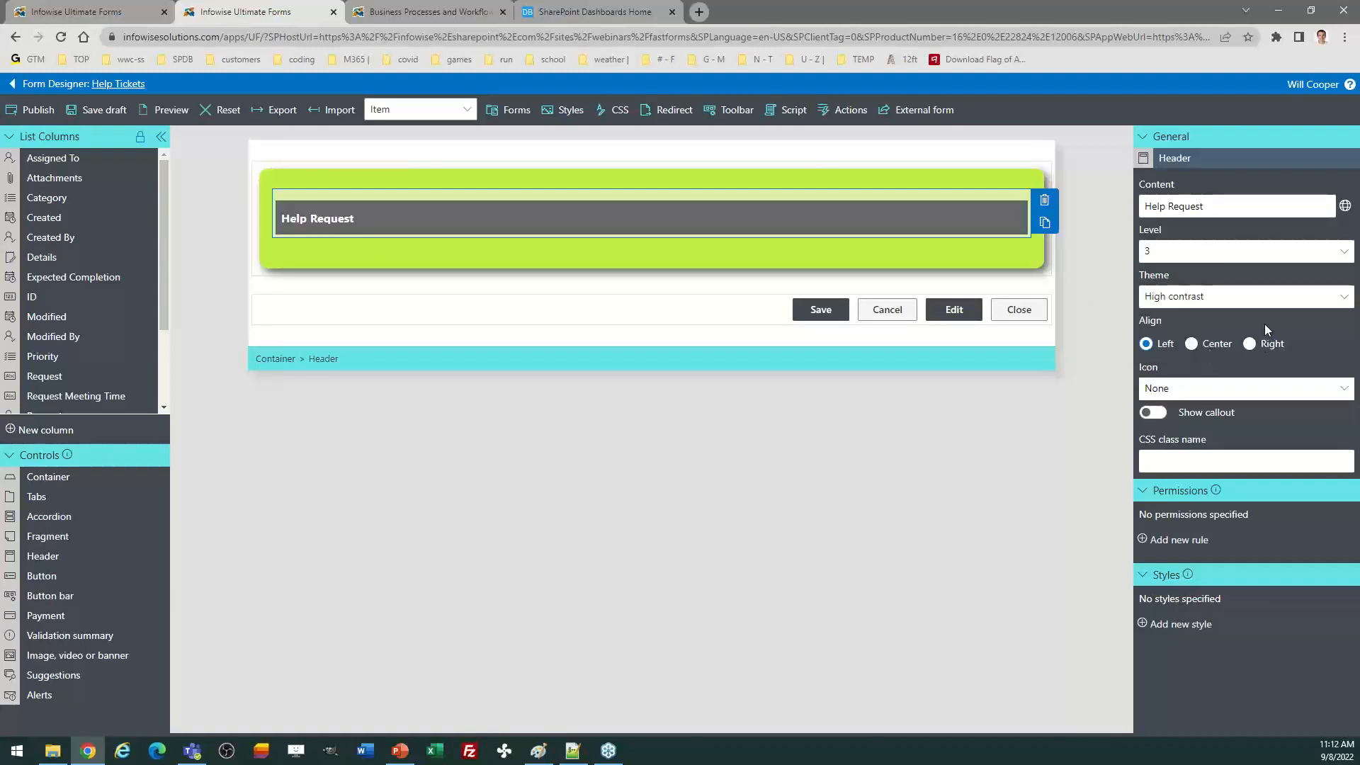
click(1193, 344)
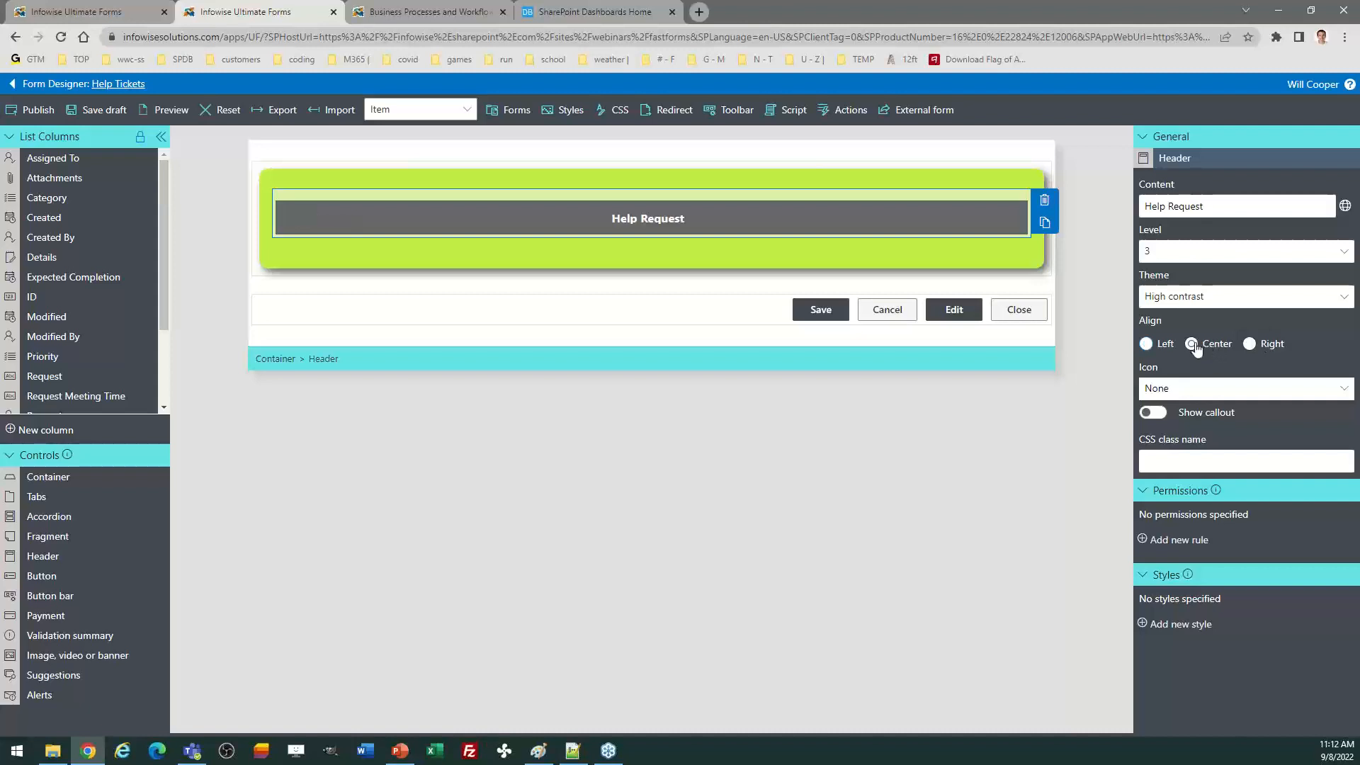
click(1165, 395)
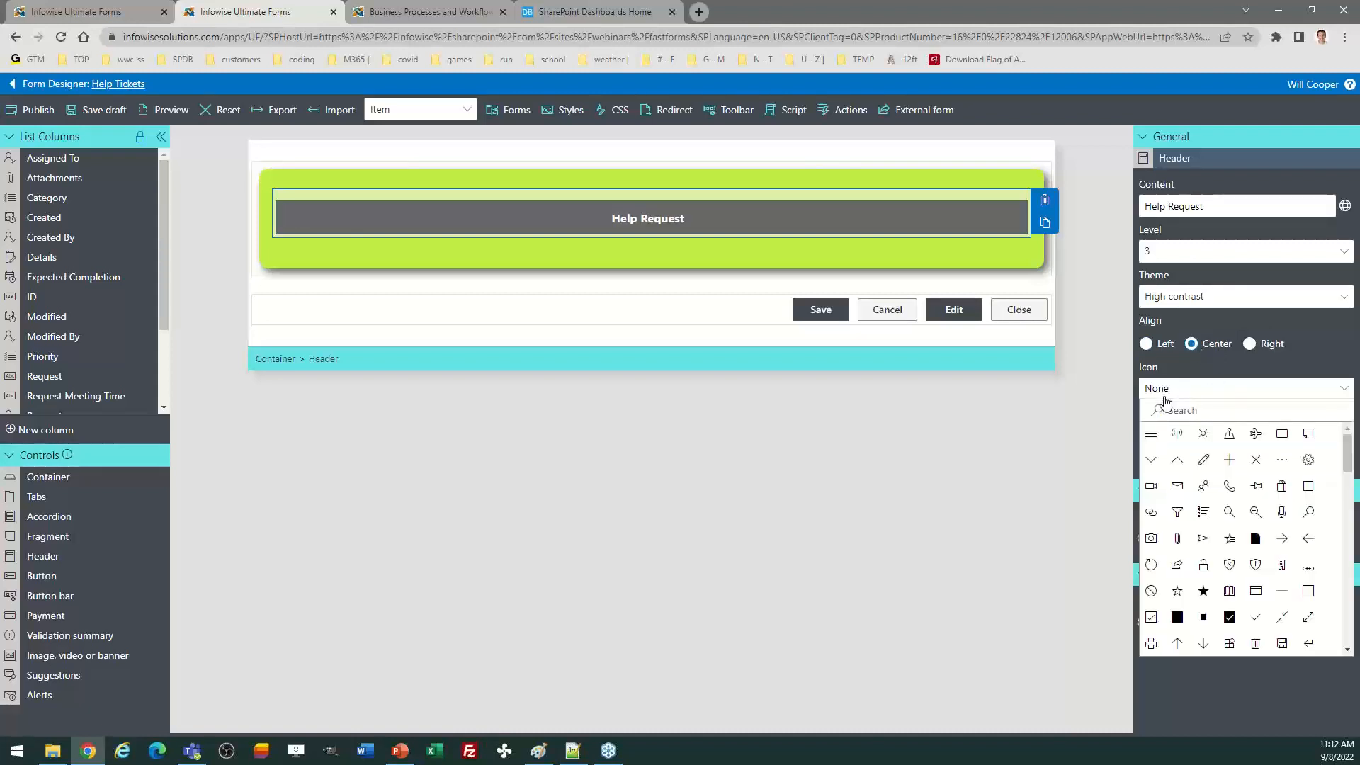
click(1176, 434)
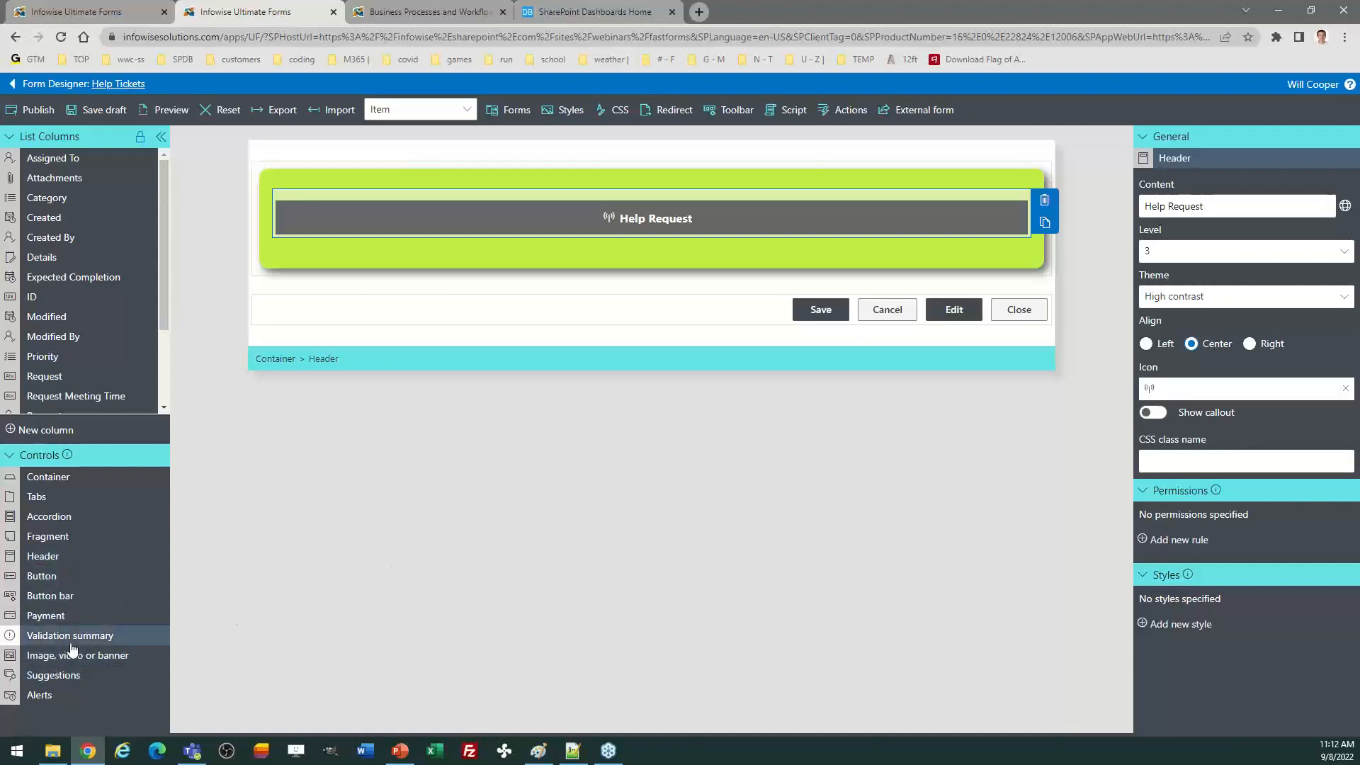
Step: Add a banner below the Help Request header using the gallery picture of the notebook, glasses and pen
drag(52, 656, 389, 279)
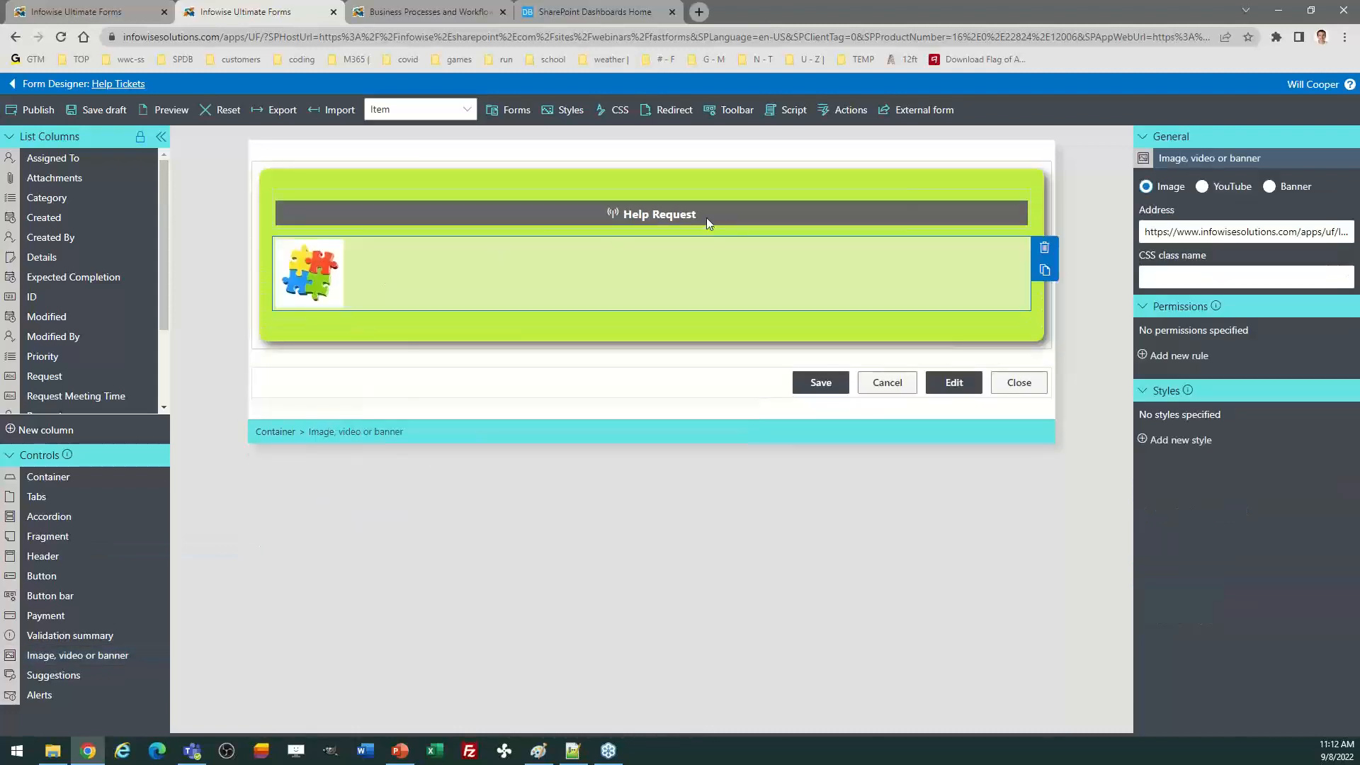
click(1269, 186)
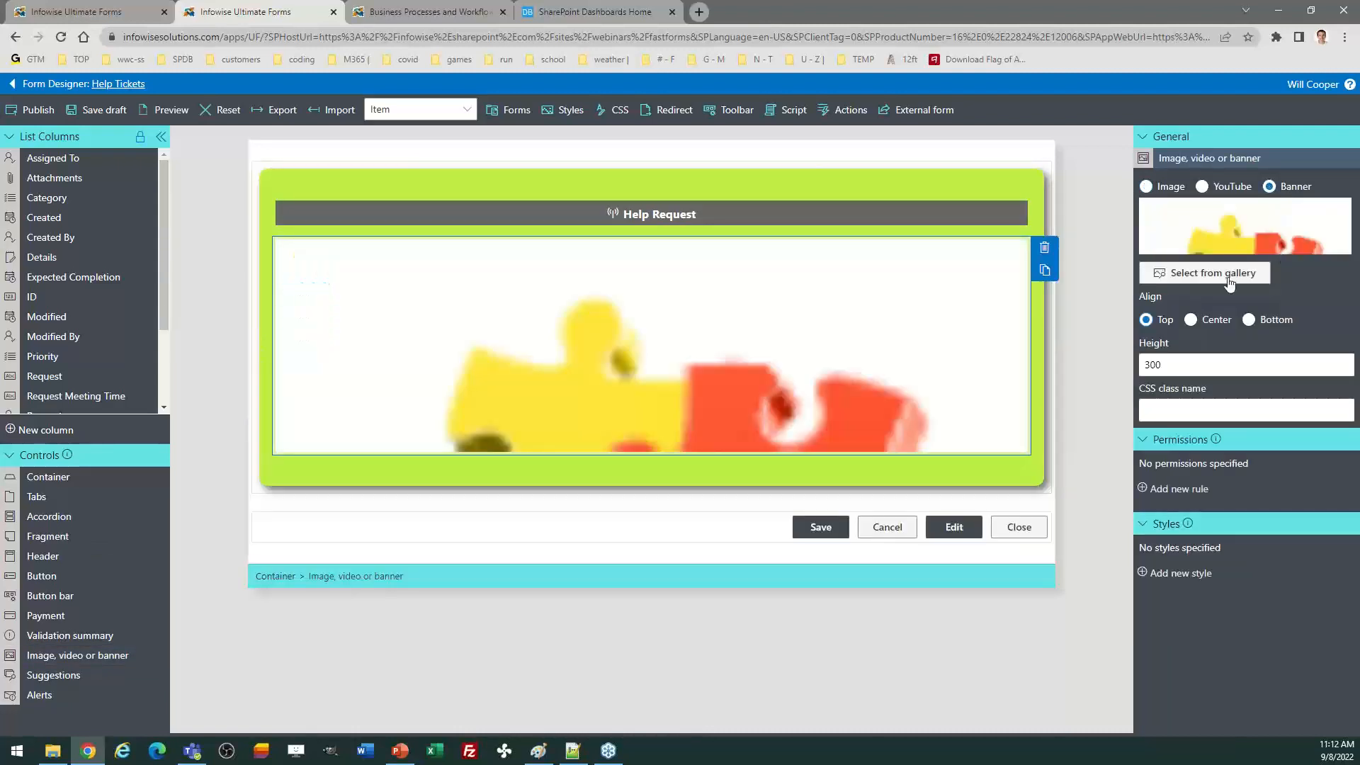
click(1217, 275)
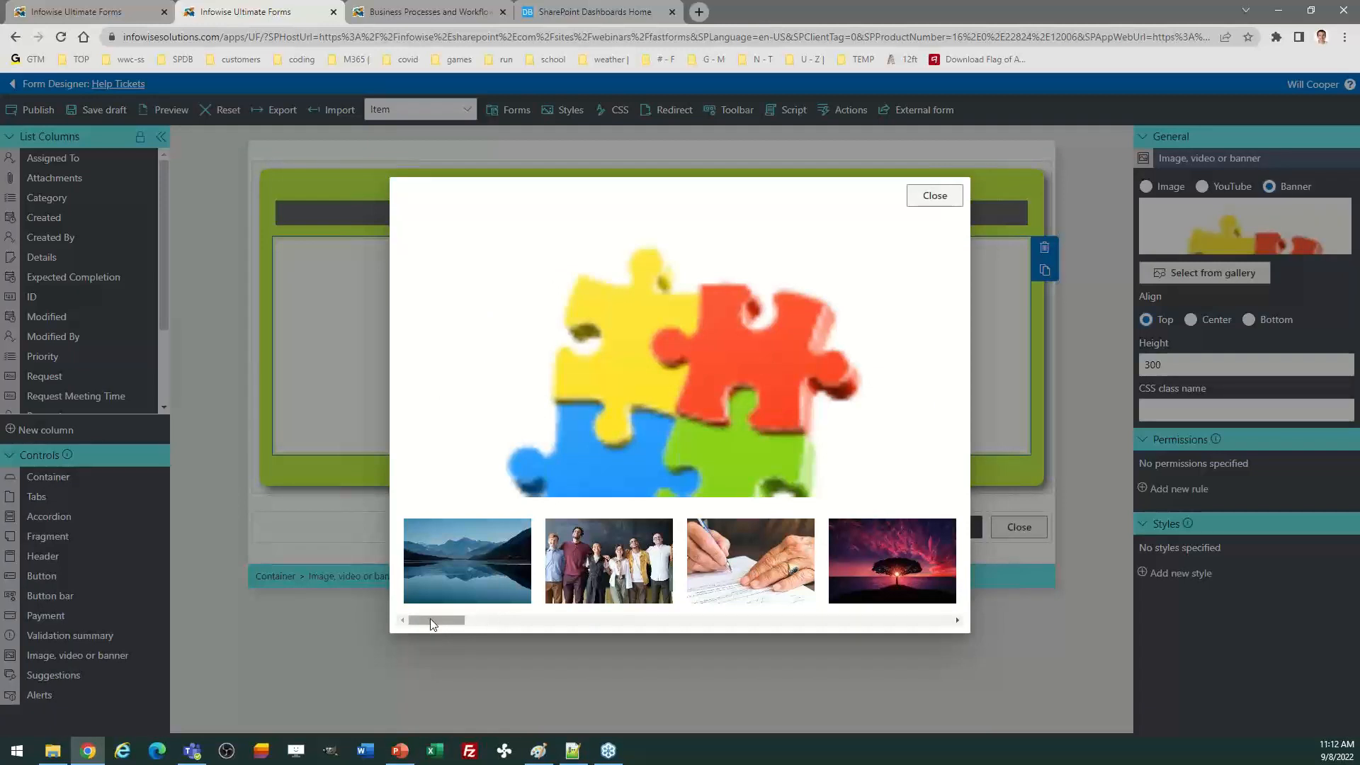
drag(444, 622, 853, 606)
click(713, 566)
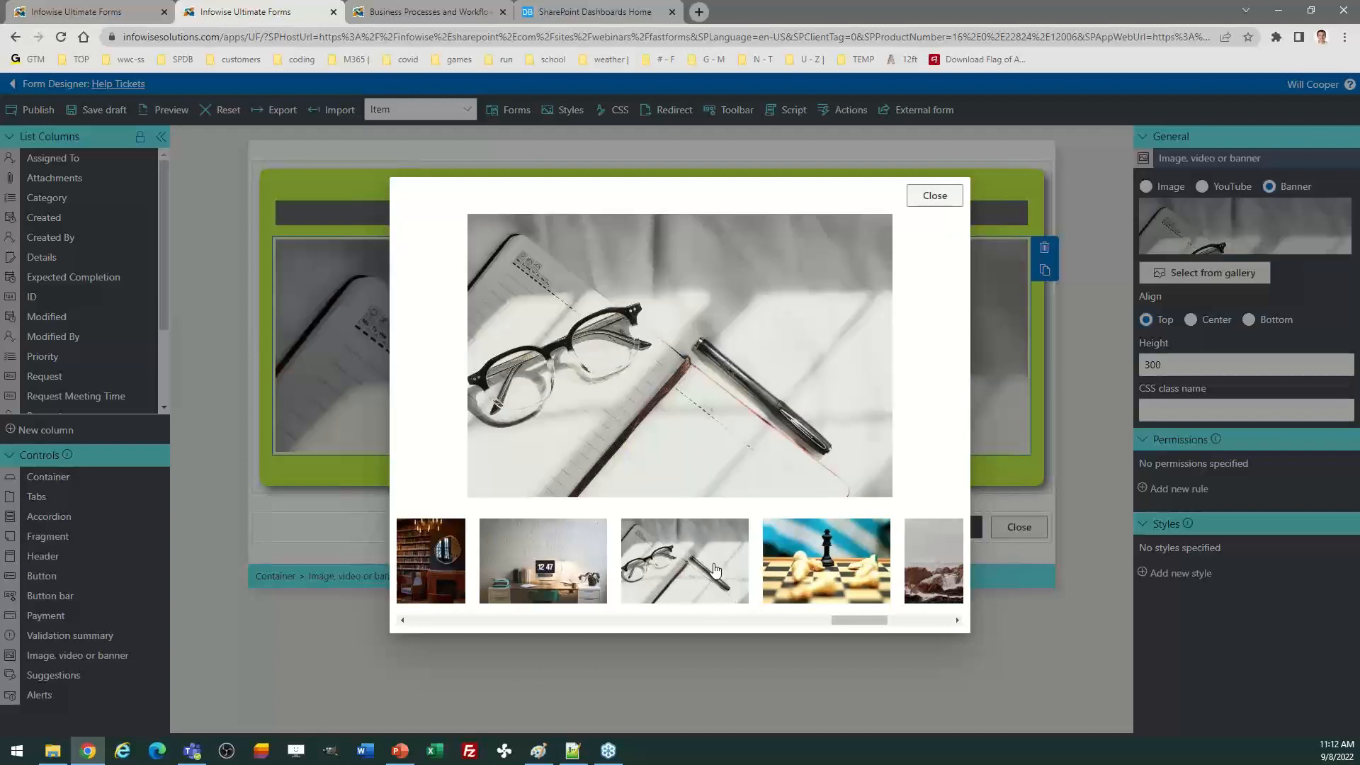
click(936, 197)
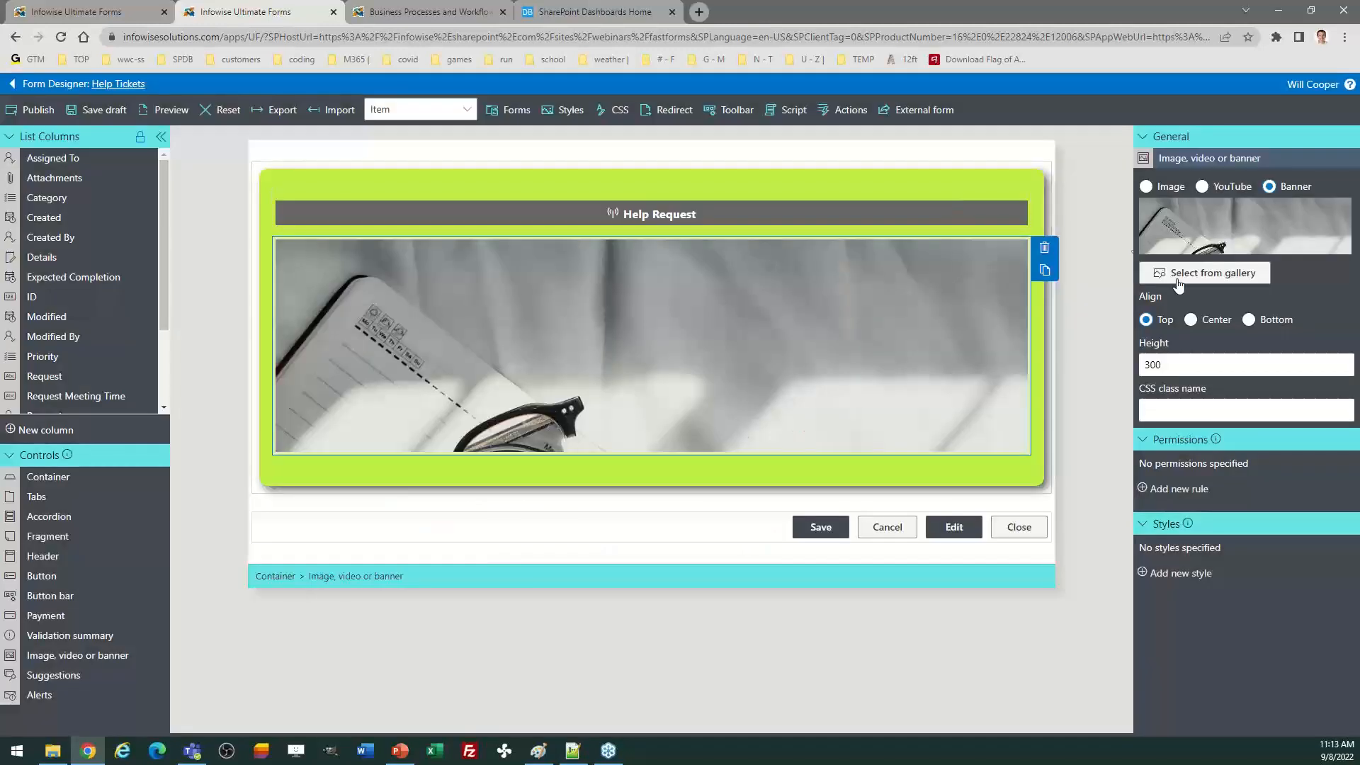
Step: Set the banner's height to 100 and its alignment to Bottom
drag(1175, 365, 1088, 401)
text(100)
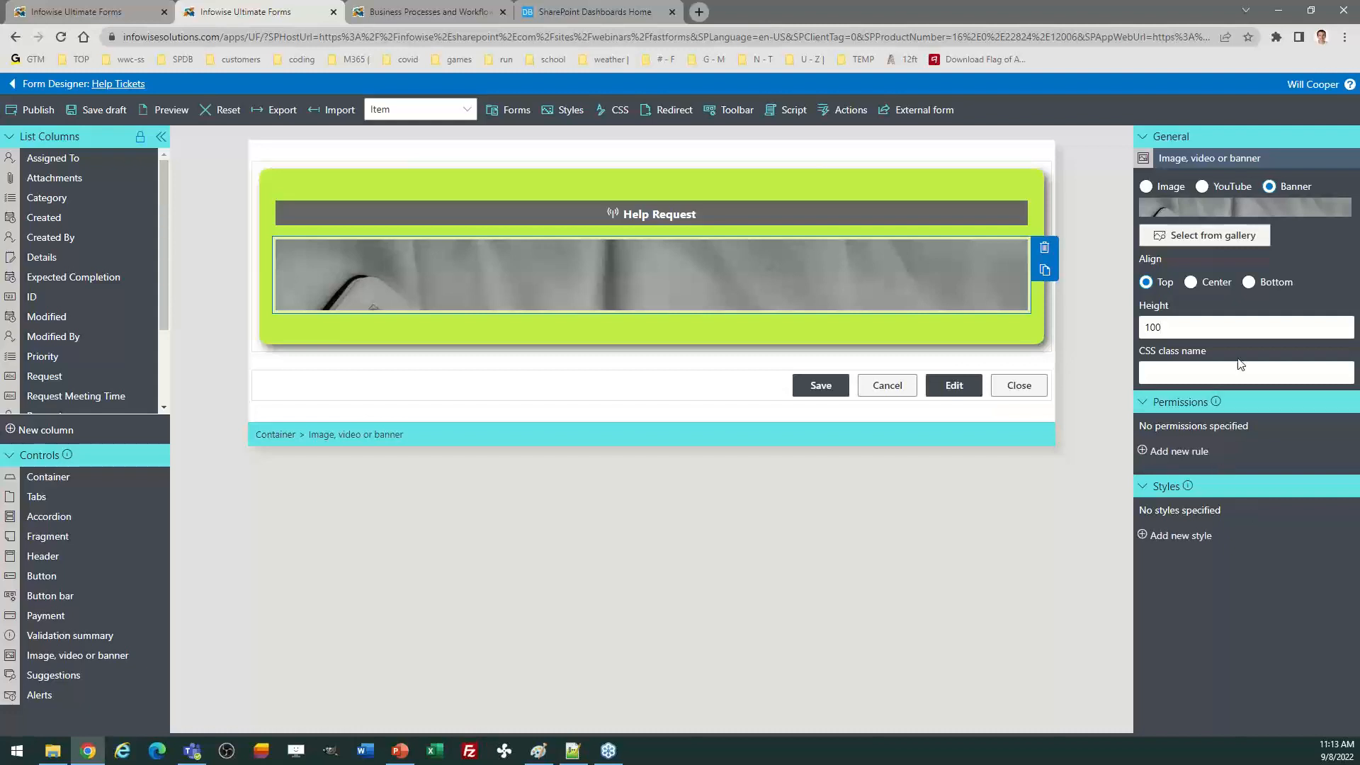
click(1203, 286)
click(1249, 284)
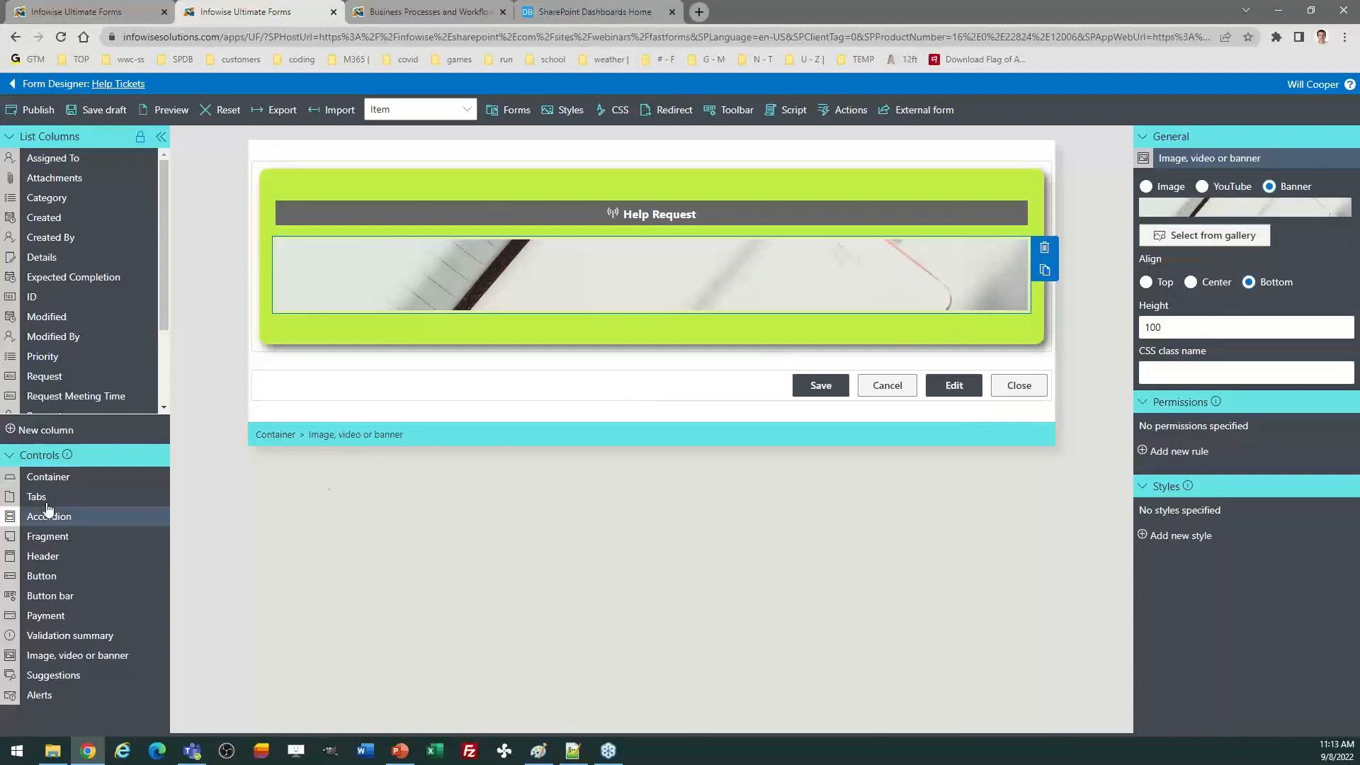
Step: Add a container with the Simple border theme below the banner and nest a two-column container inside it
drag(37, 484, 380, 367)
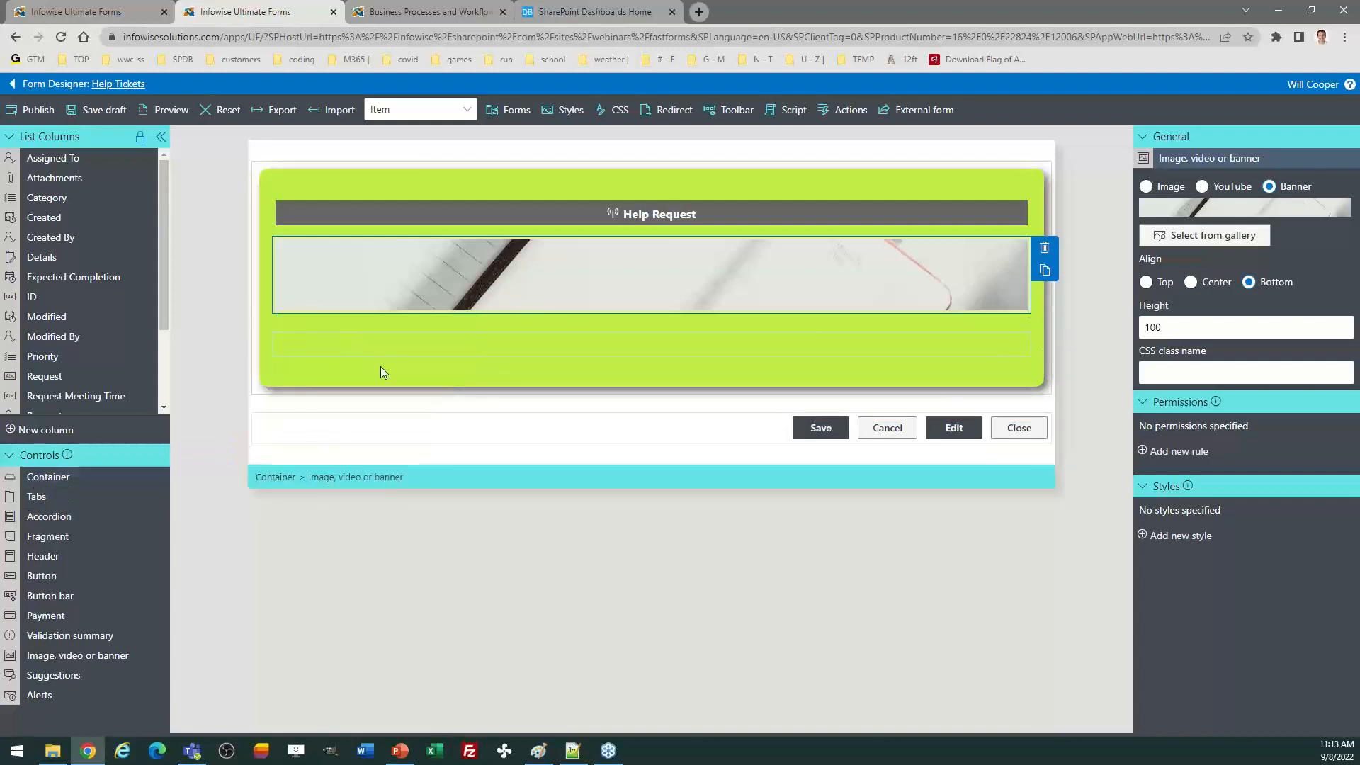
click(367, 349)
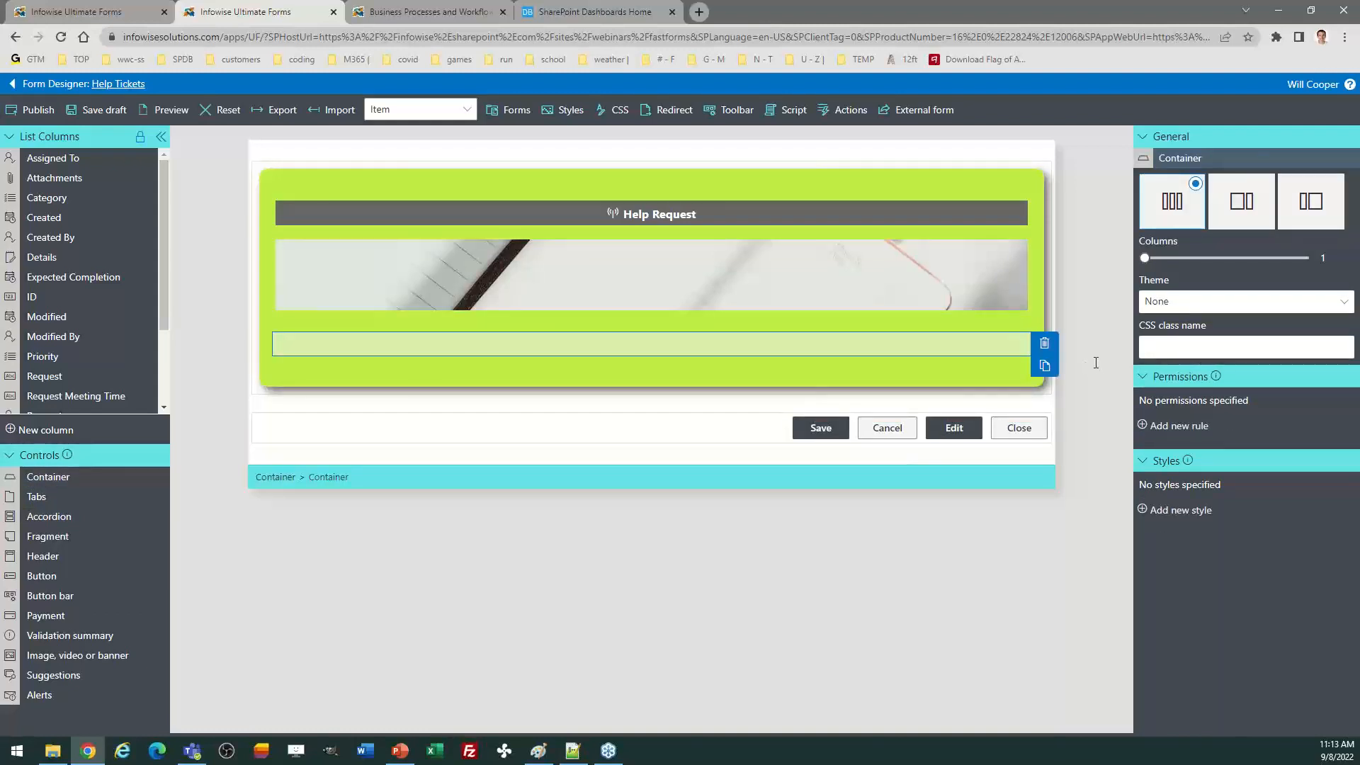
click(1205, 308)
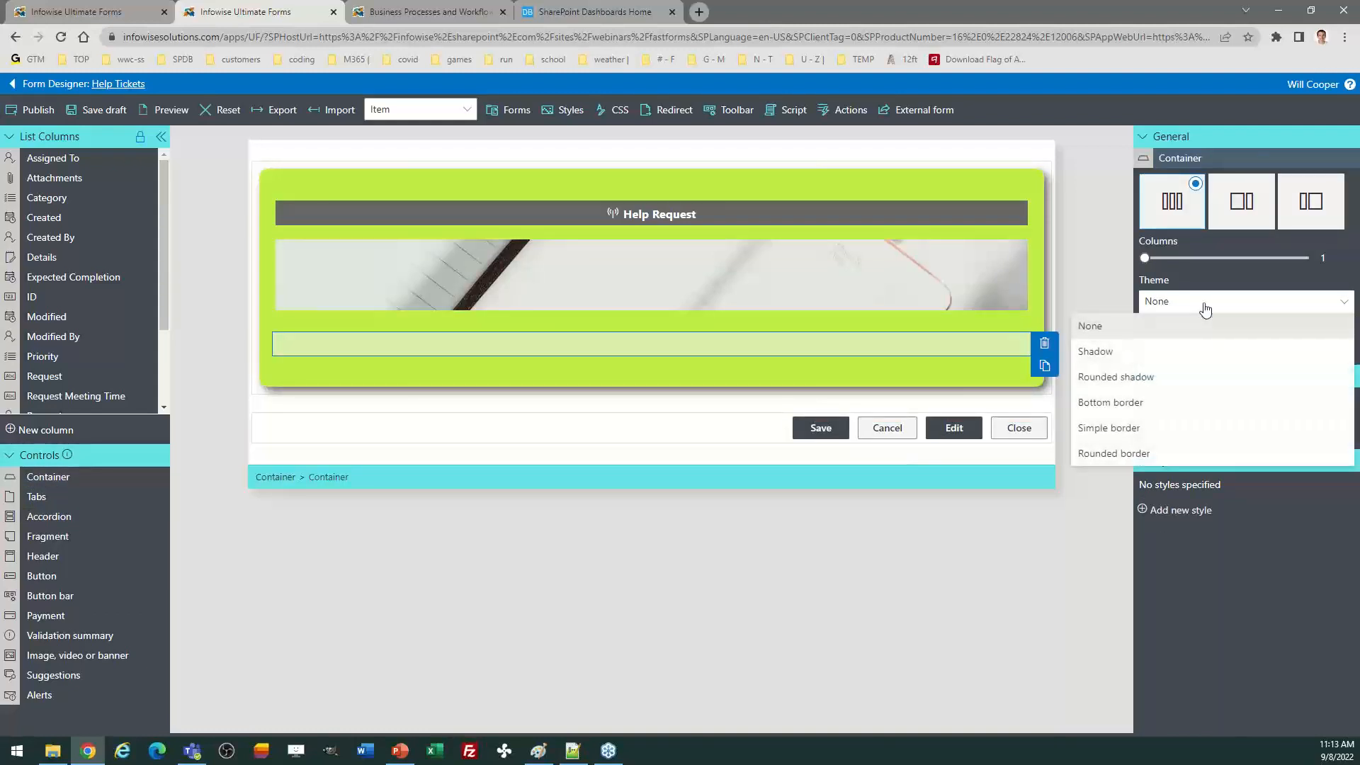
click(1208, 428)
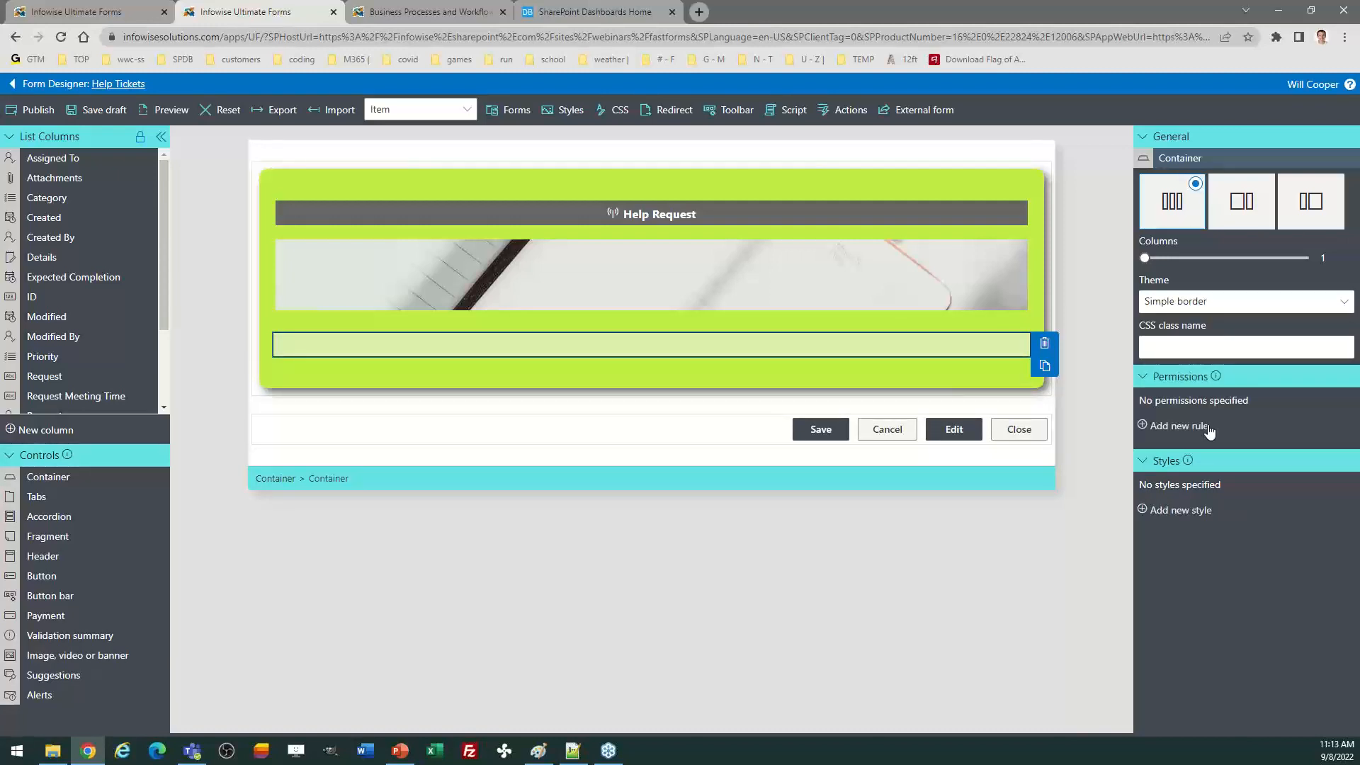
drag(81, 481, 415, 376)
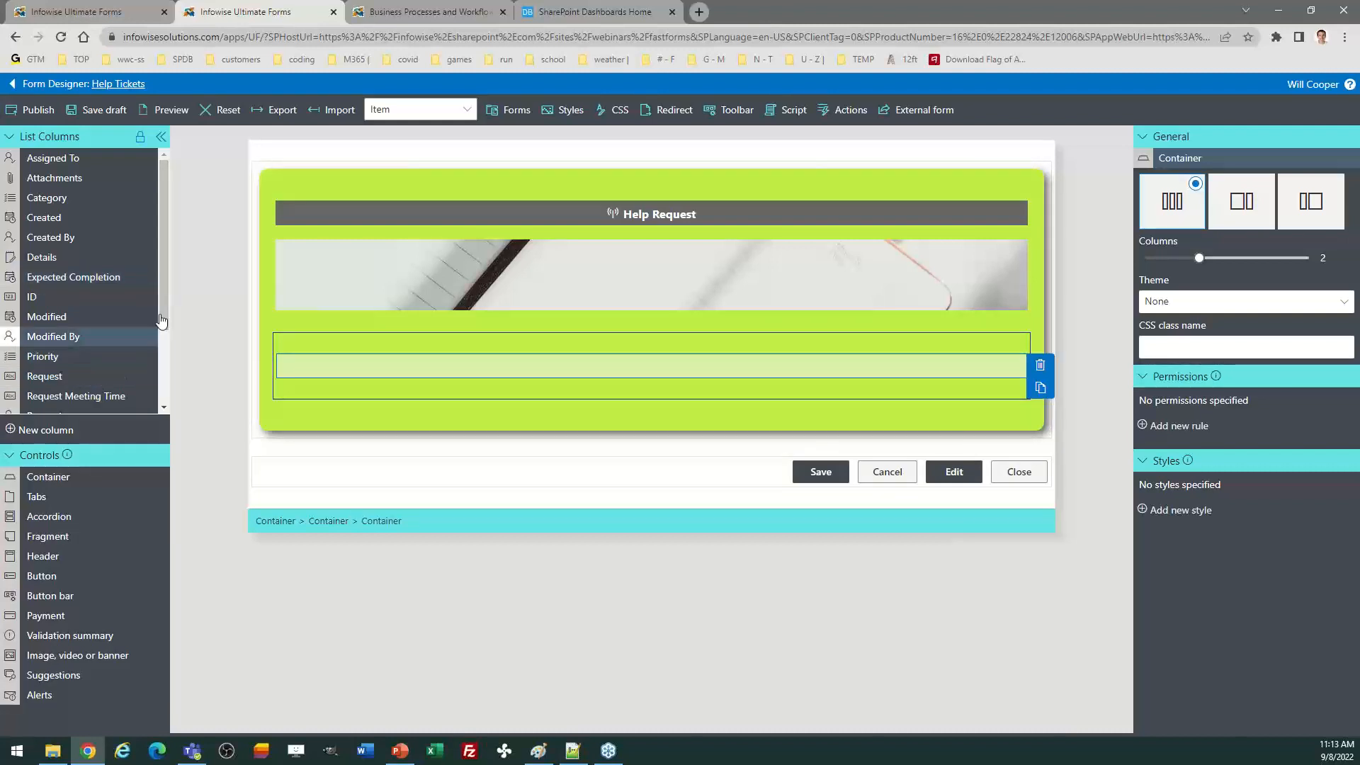
drag(164, 286, 175, 373)
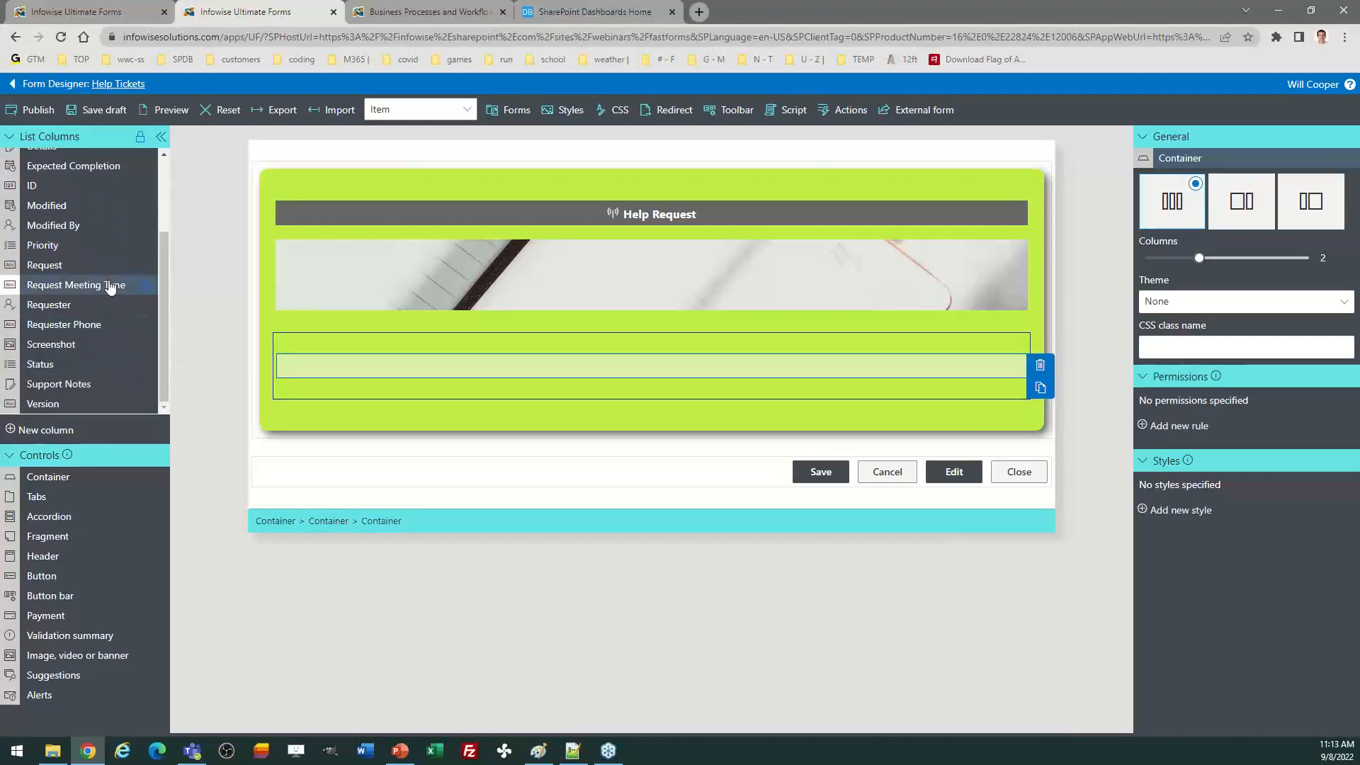
click(46, 432)
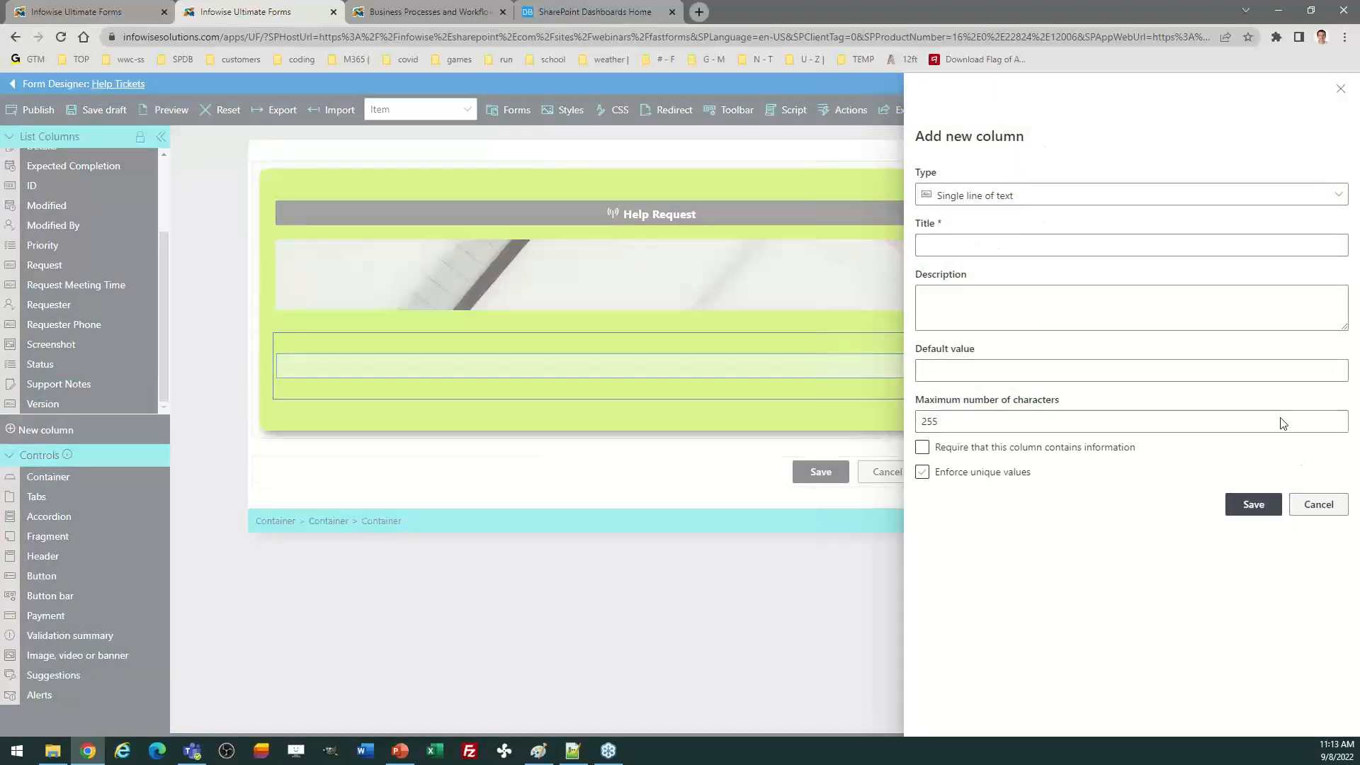
click(1074, 197)
click(1074, 197)
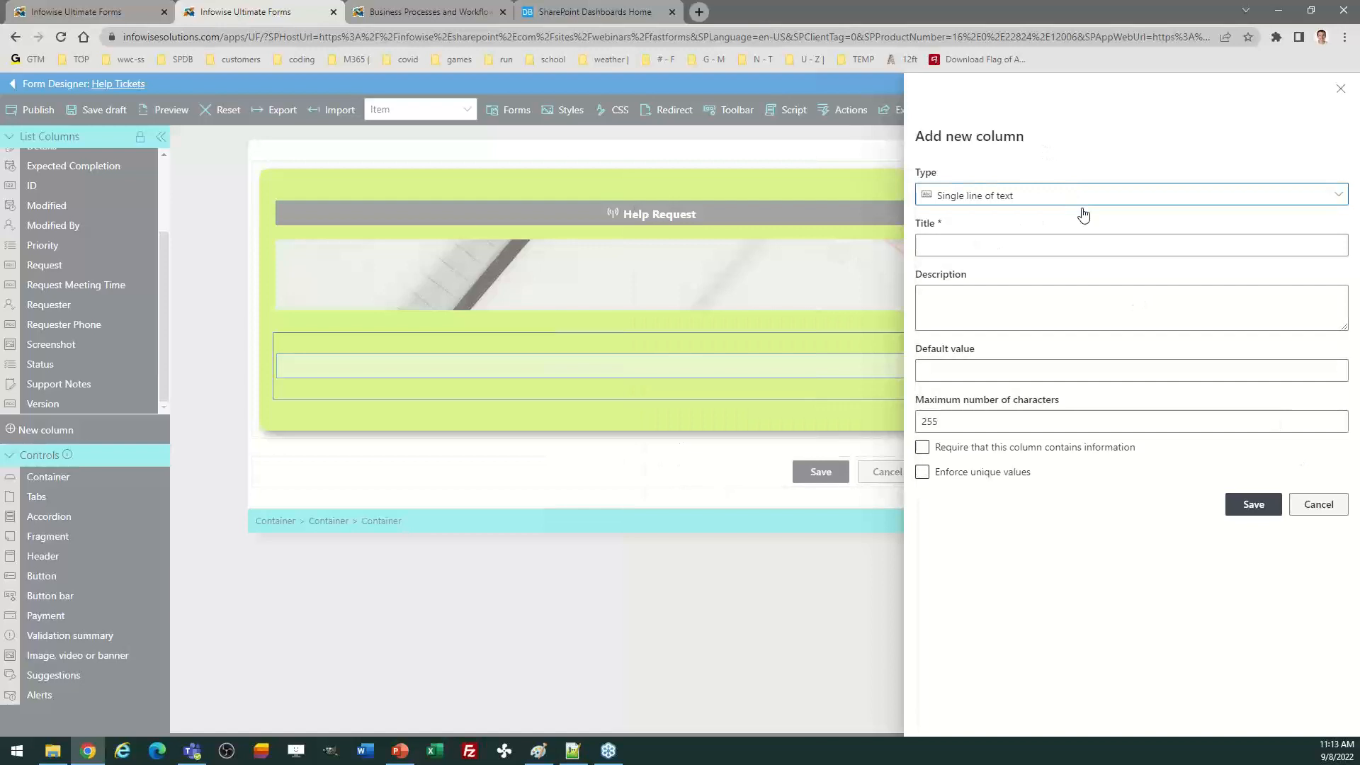
click(1300, 507)
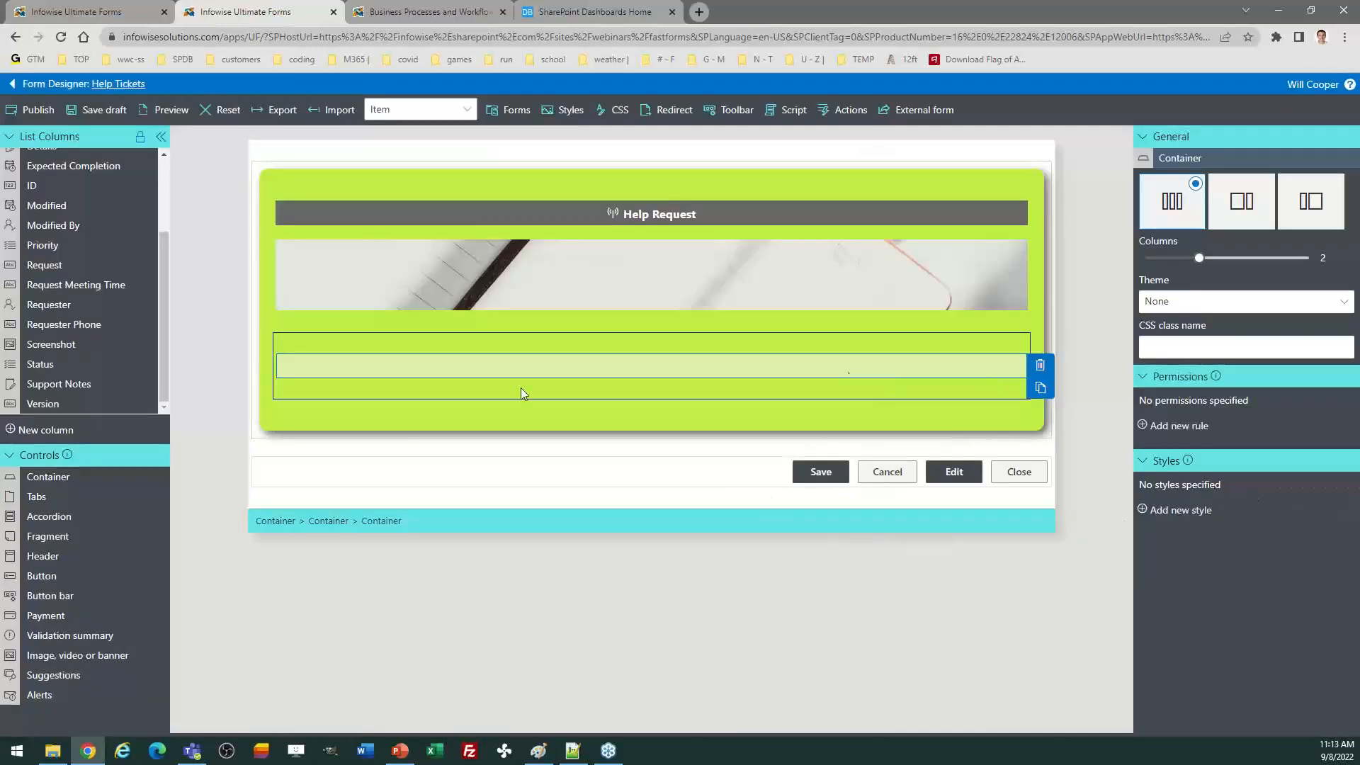
Step: Place the Requester column in the two-column container and save a dynamic rule setting it to [Current user] in new forms only
drag(79, 305, 418, 413)
click(419, 413)
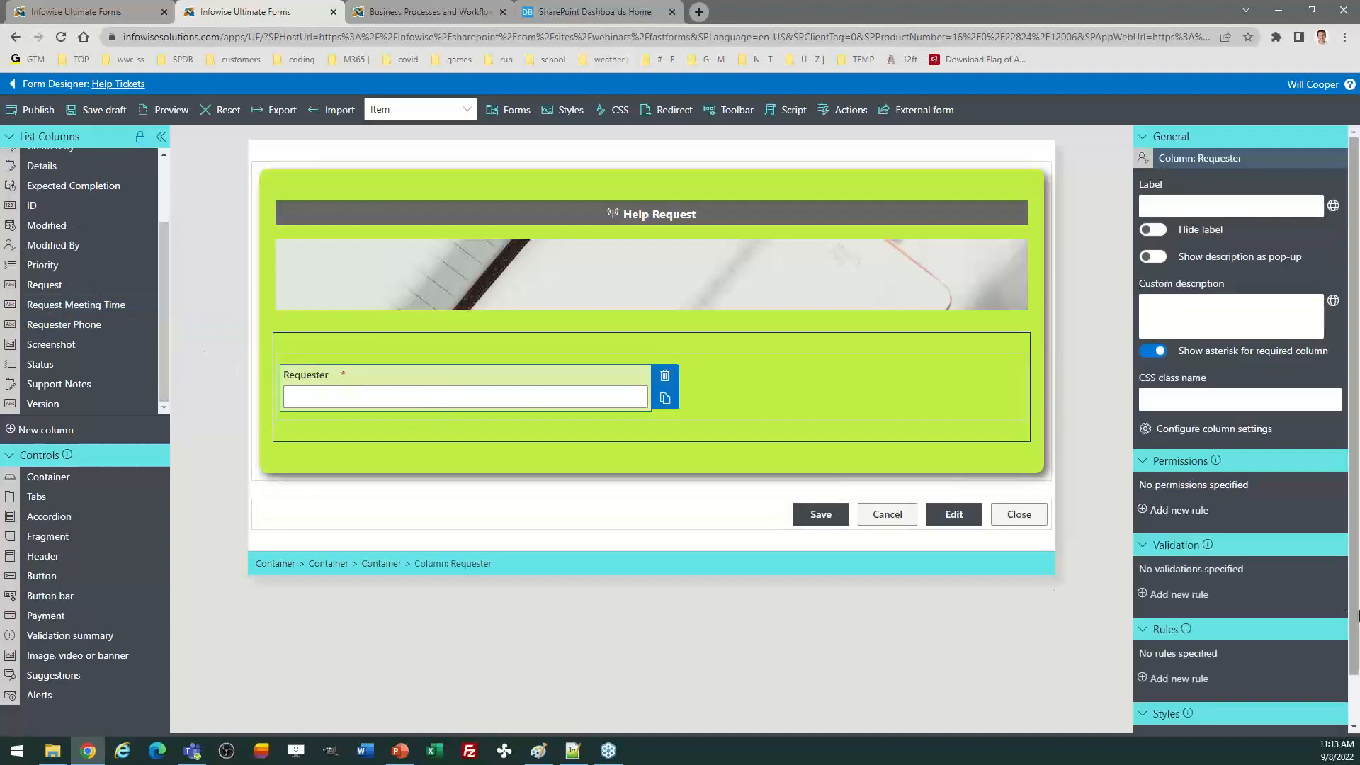
click(1176, 678)
click(654, 203)
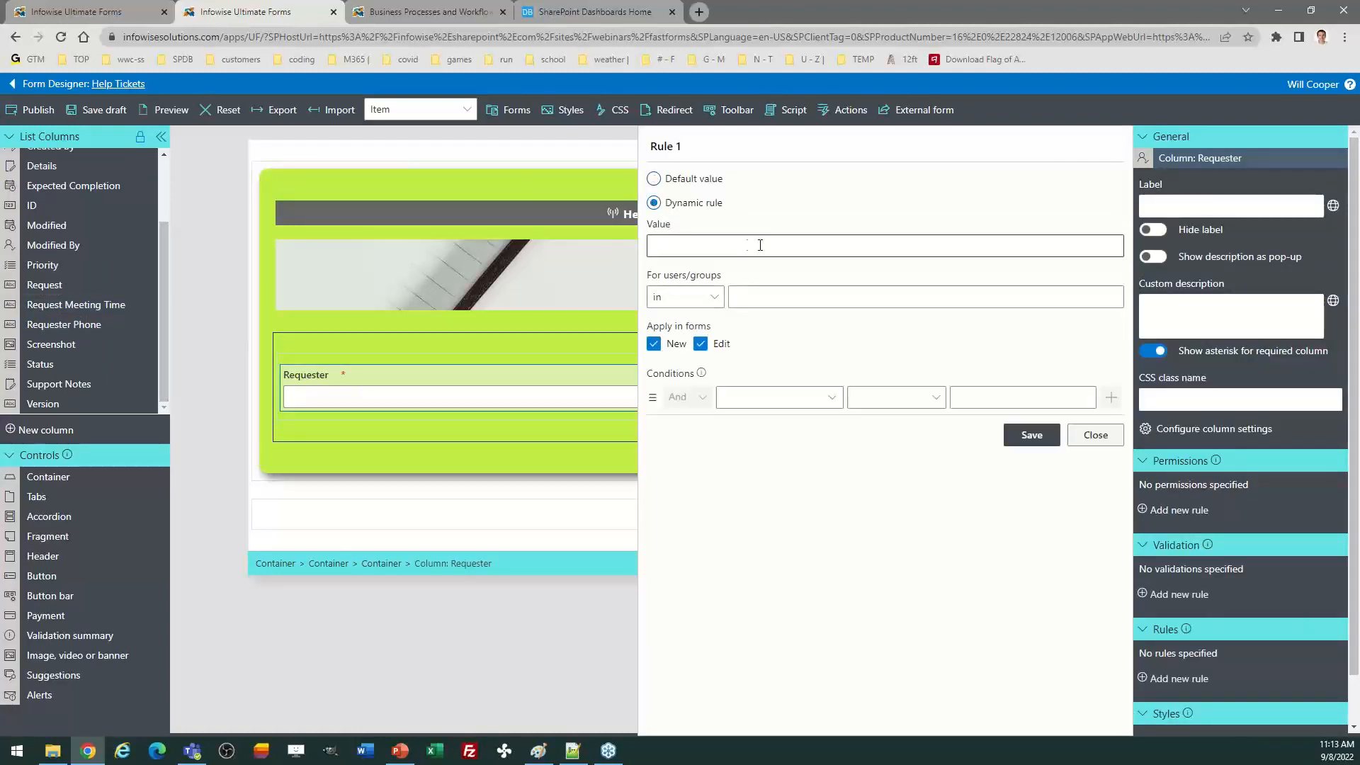
click(703, 245)
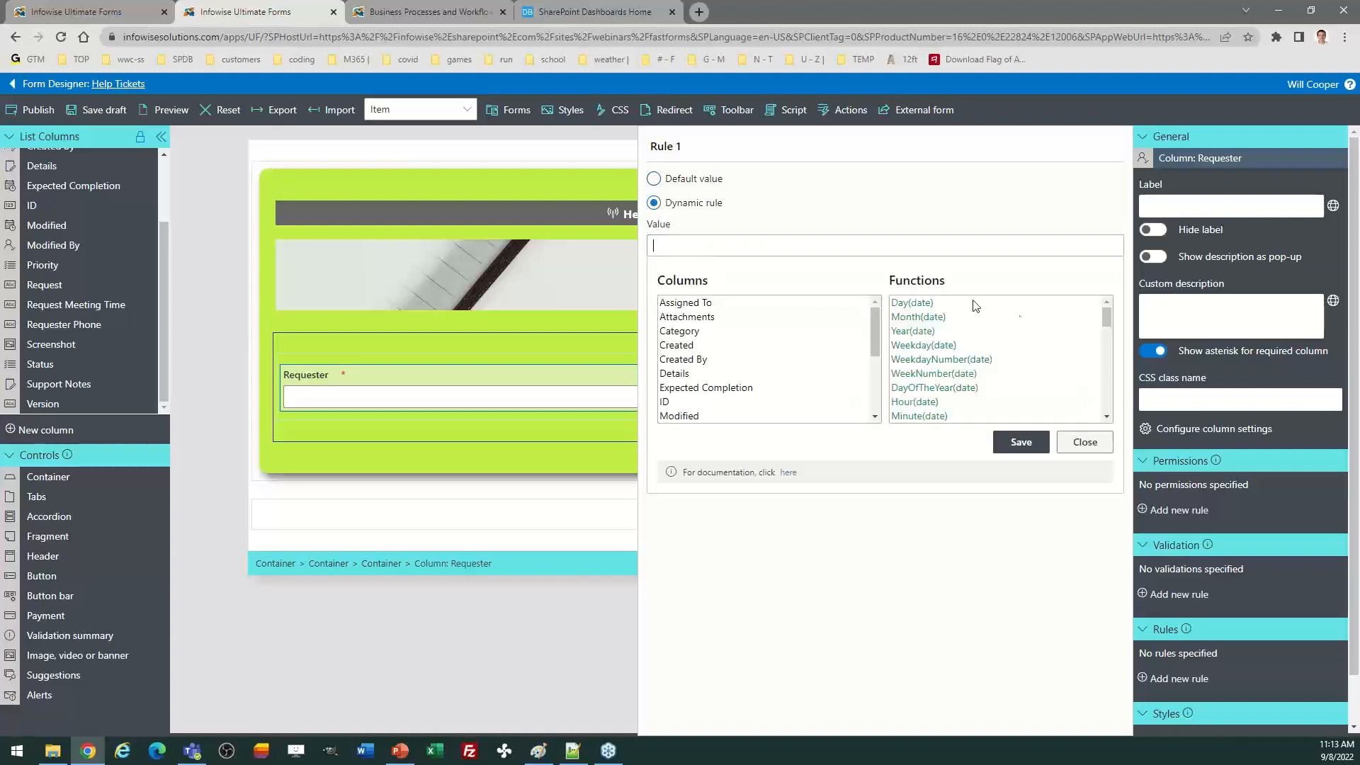
drag(1102, 312, 1105, 403)
double_click(924, 416)
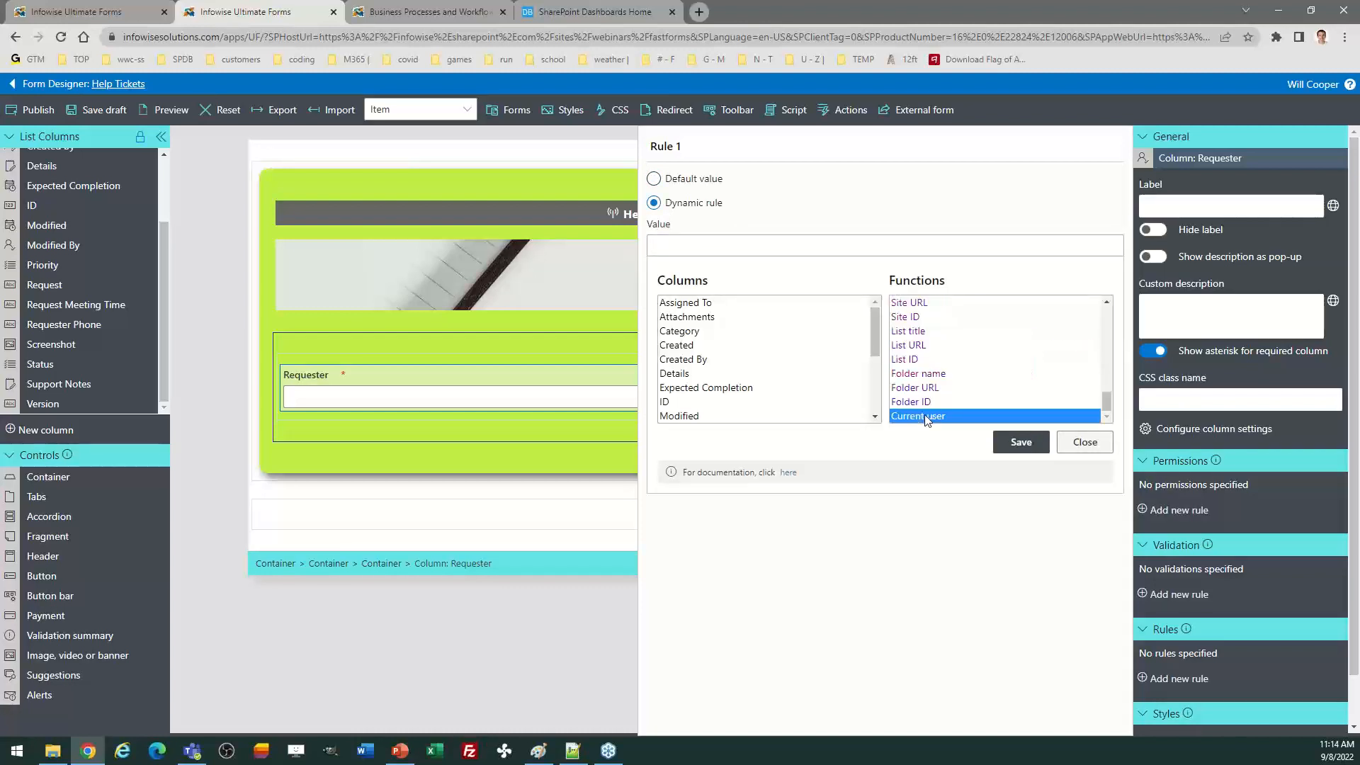
click(1019, 441)
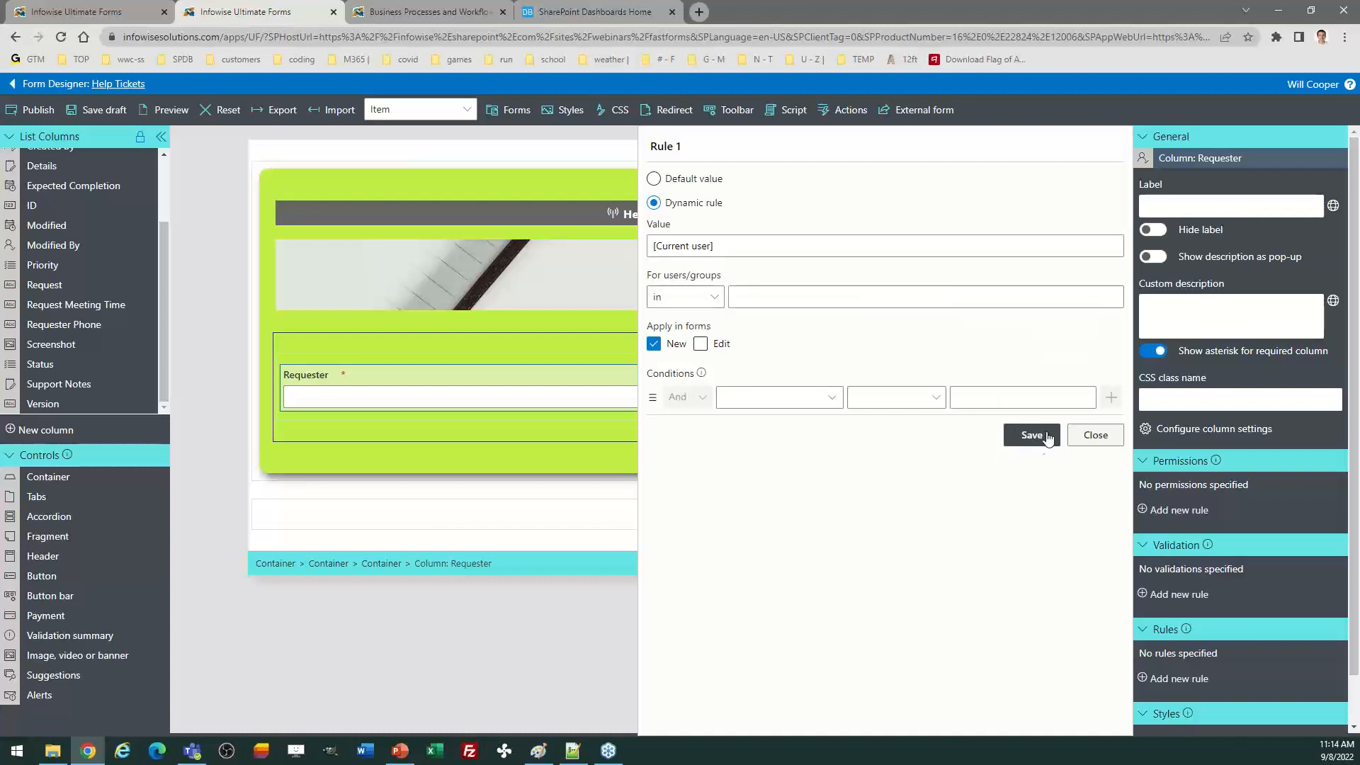
click(1038, 435)
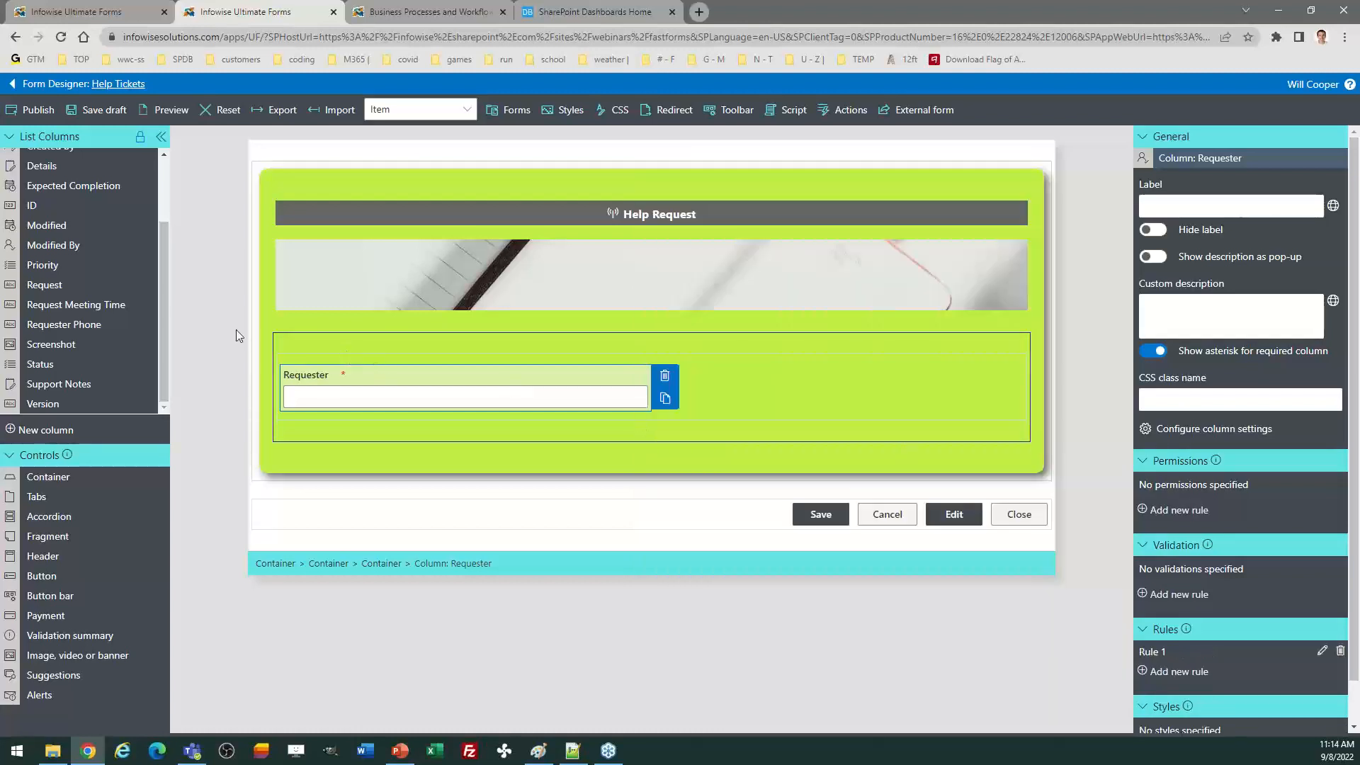
Step: Fill the two-column container with Request, Category, Priority, Requester Phone and Request Meeting Time, and place Details below it in the bordered container
drag(80, 285, 775, 388)
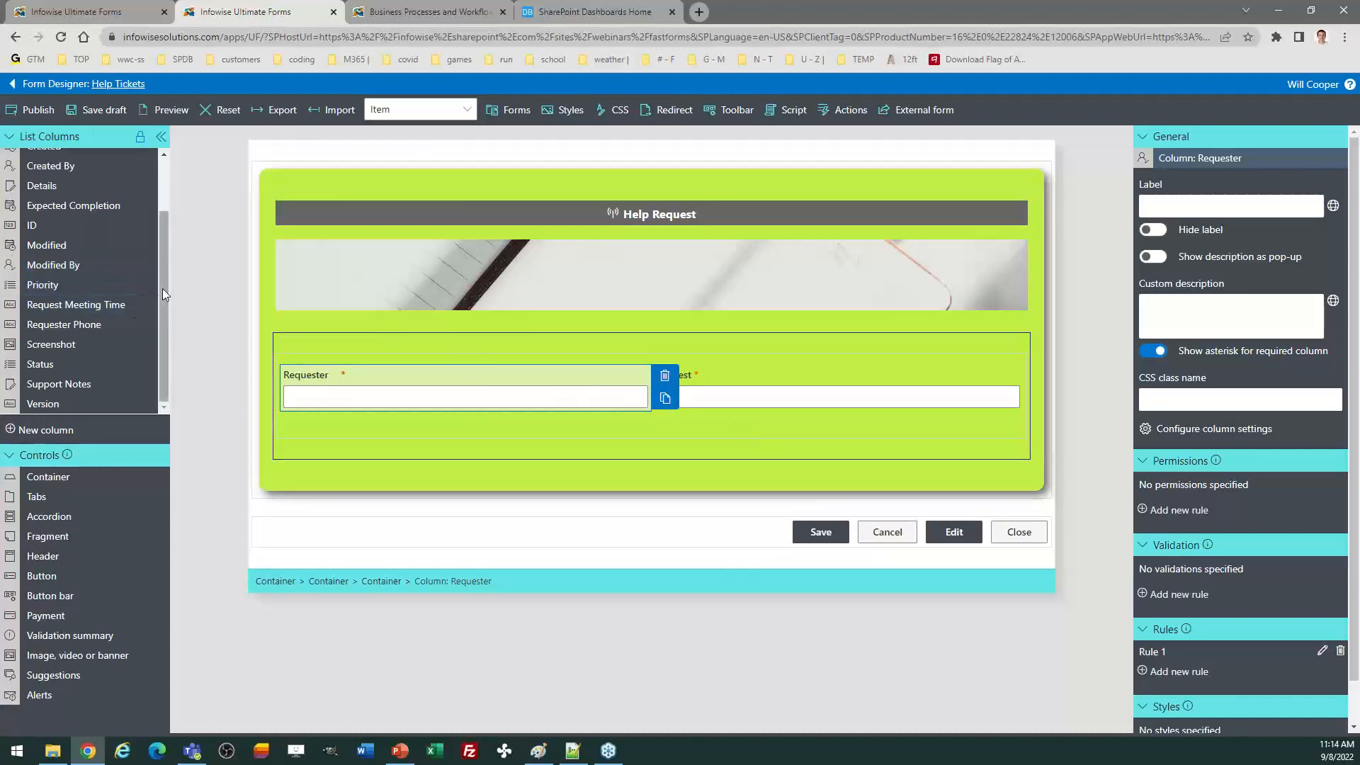
drag(163, 288, 164, 244)
drag(47, 186, 341, 442)
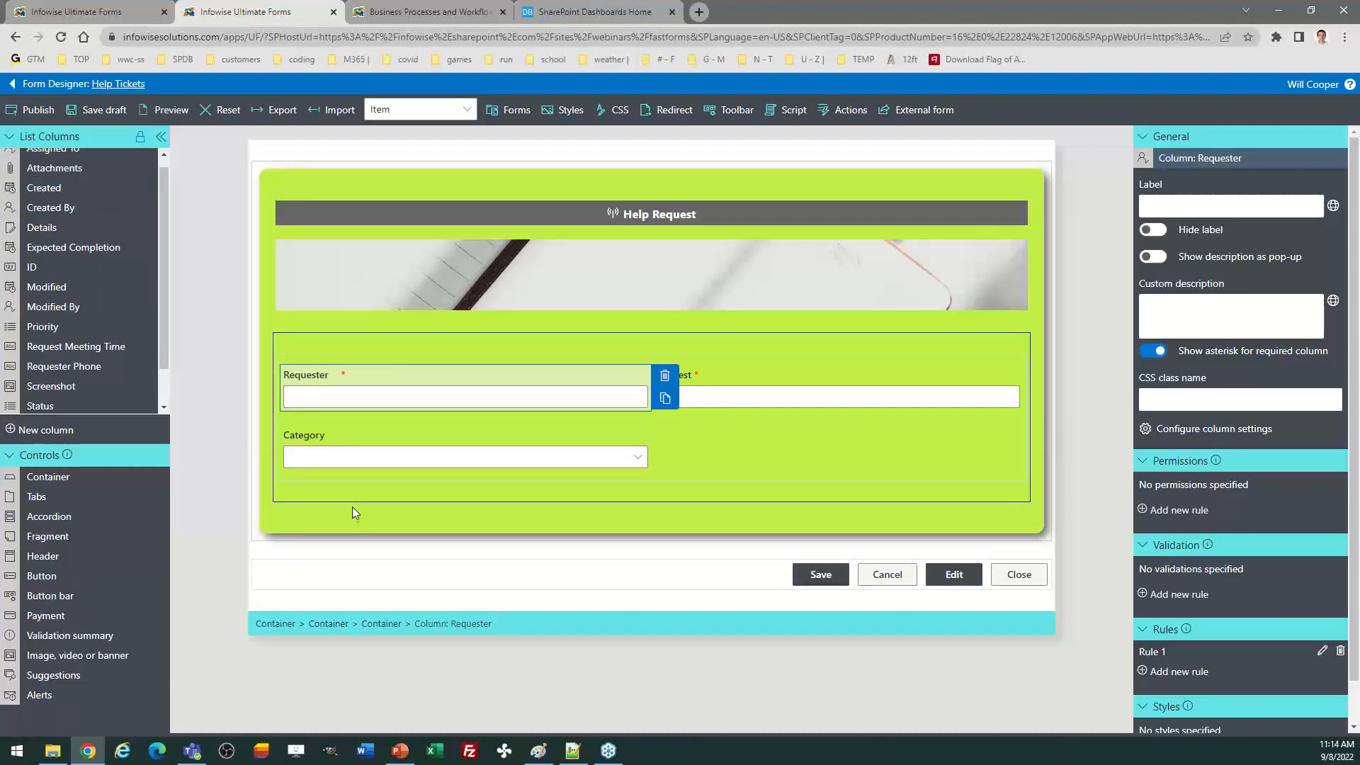
drag(43, 327, 707, 454)
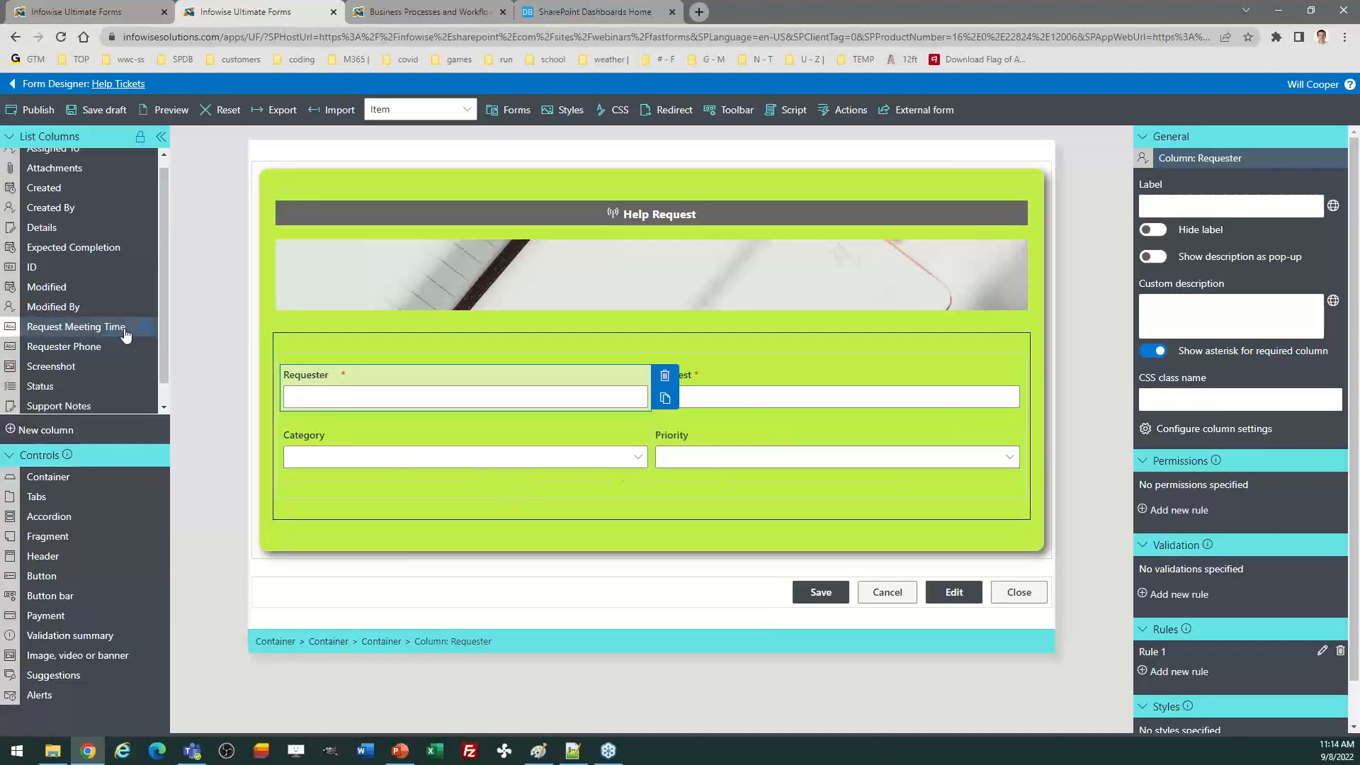
drag(107, 347, 367, 551)
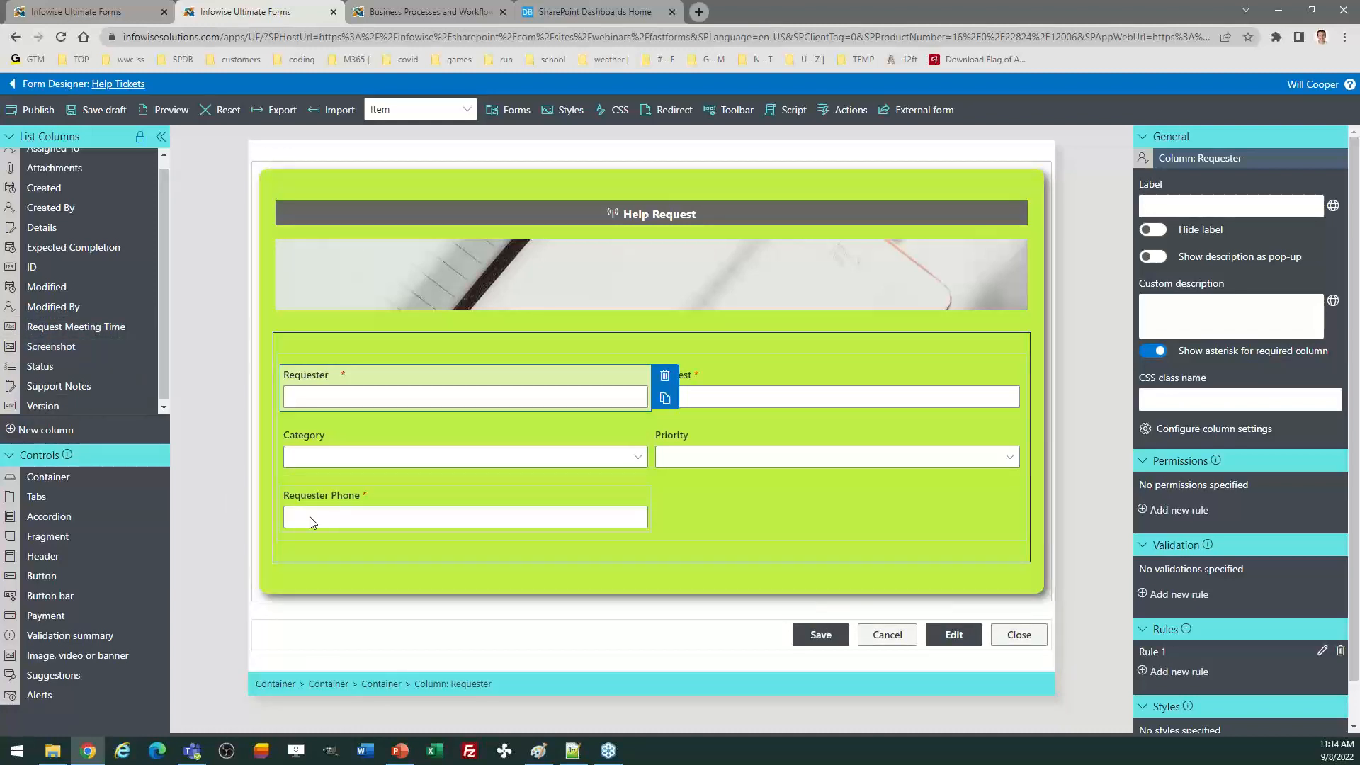
drag(112, 325, 753, 513)
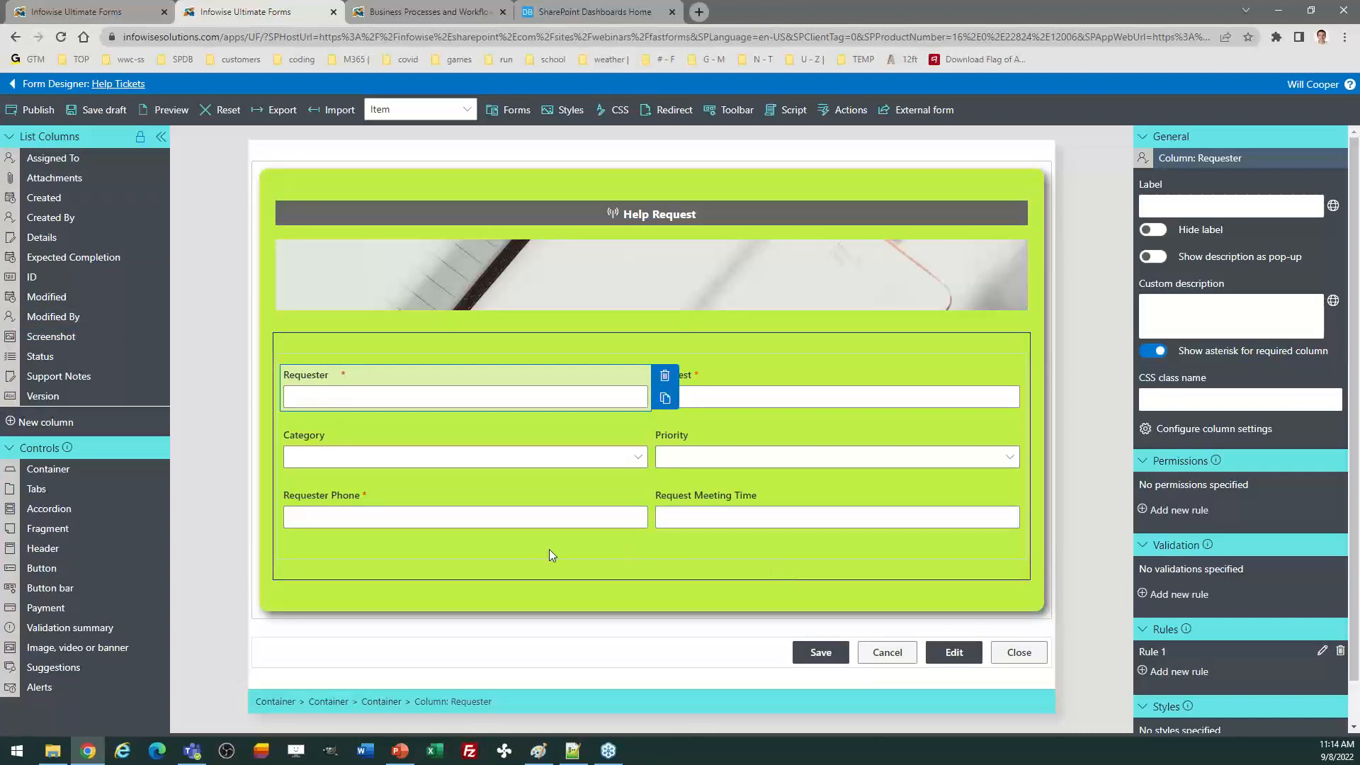
drag(57, 238, 373, 567)
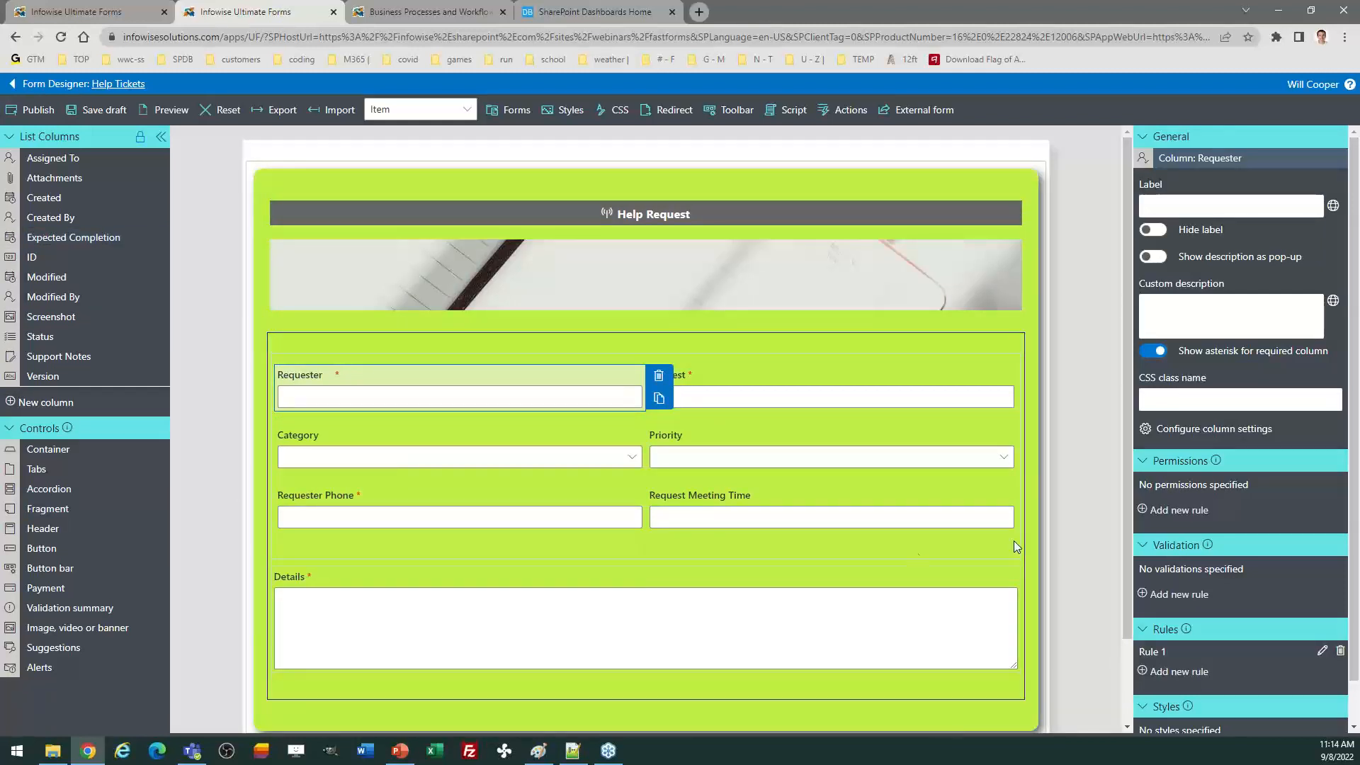
drag(1127, 542, 1124, 622)
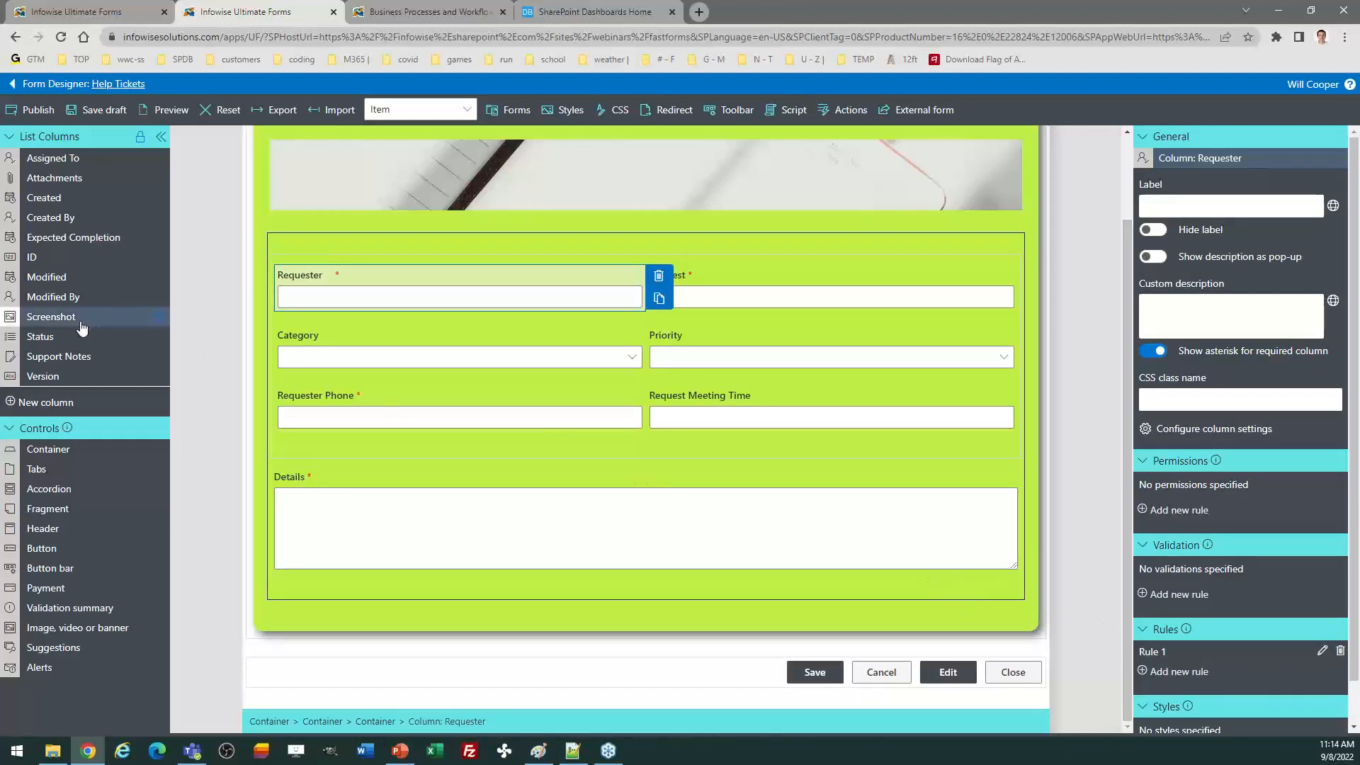
Step: Place the Screenshot column below Details, and add a container with the Simple border theme beneath the existing bordered container
drag(71, 325, 449, 615)
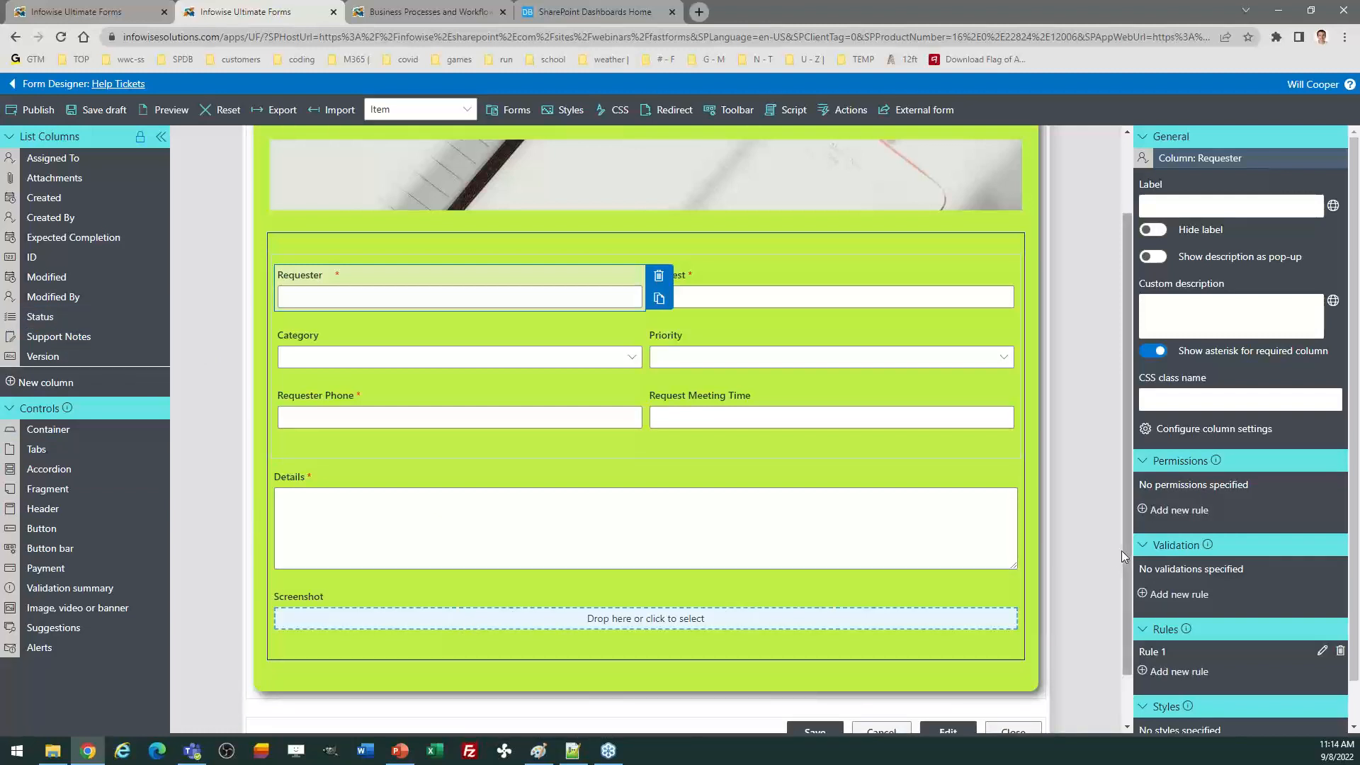
scroll(1123, 551, down, 1)
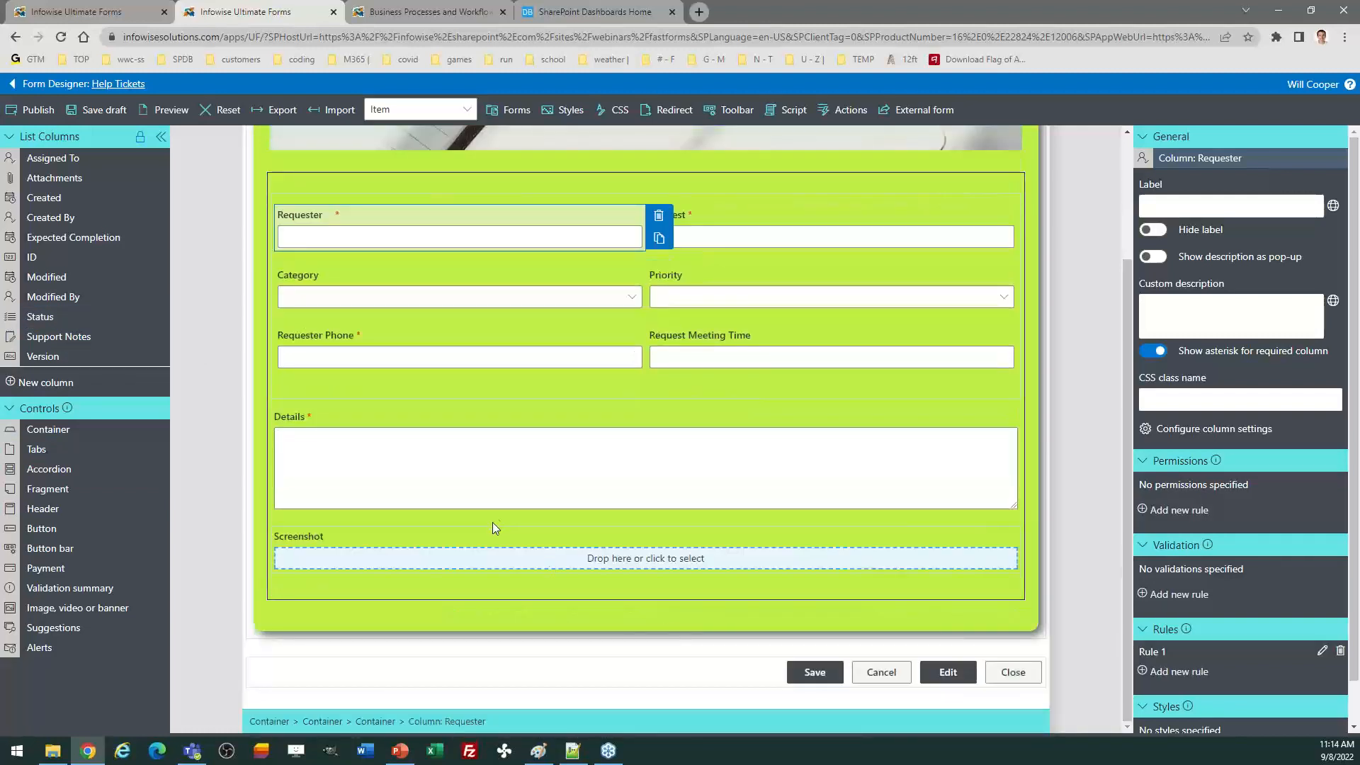
drag(48, 438, 385, 622)
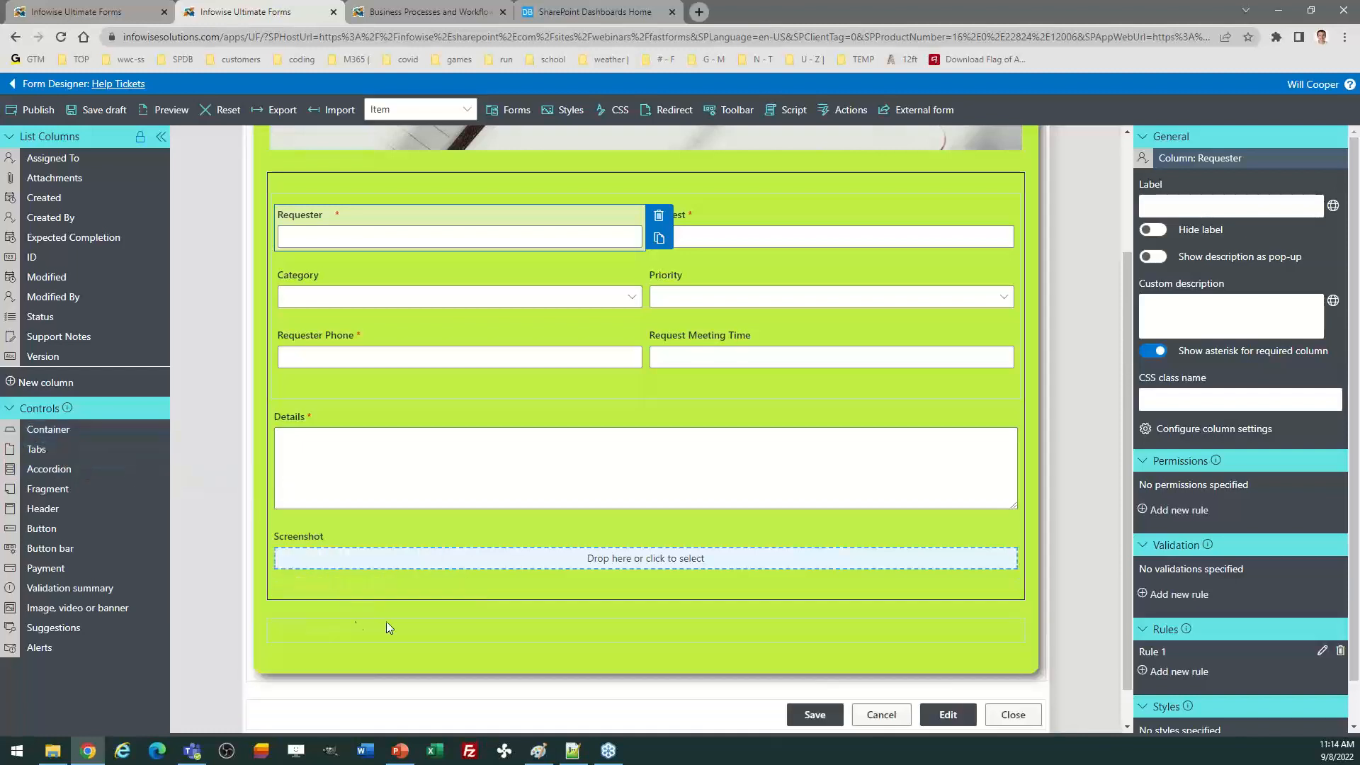
click(346, 626)
scroll(1128, 584, down, 1)
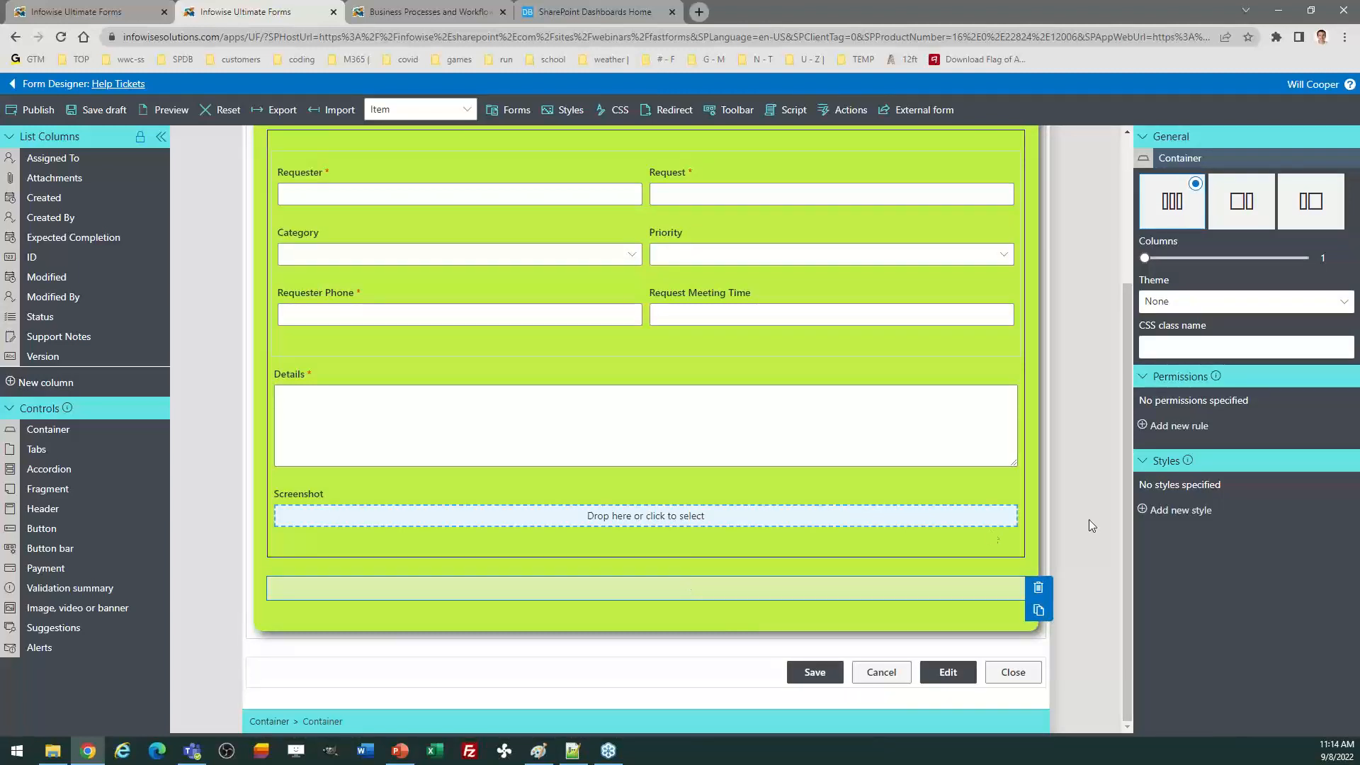
click(1217, 303)
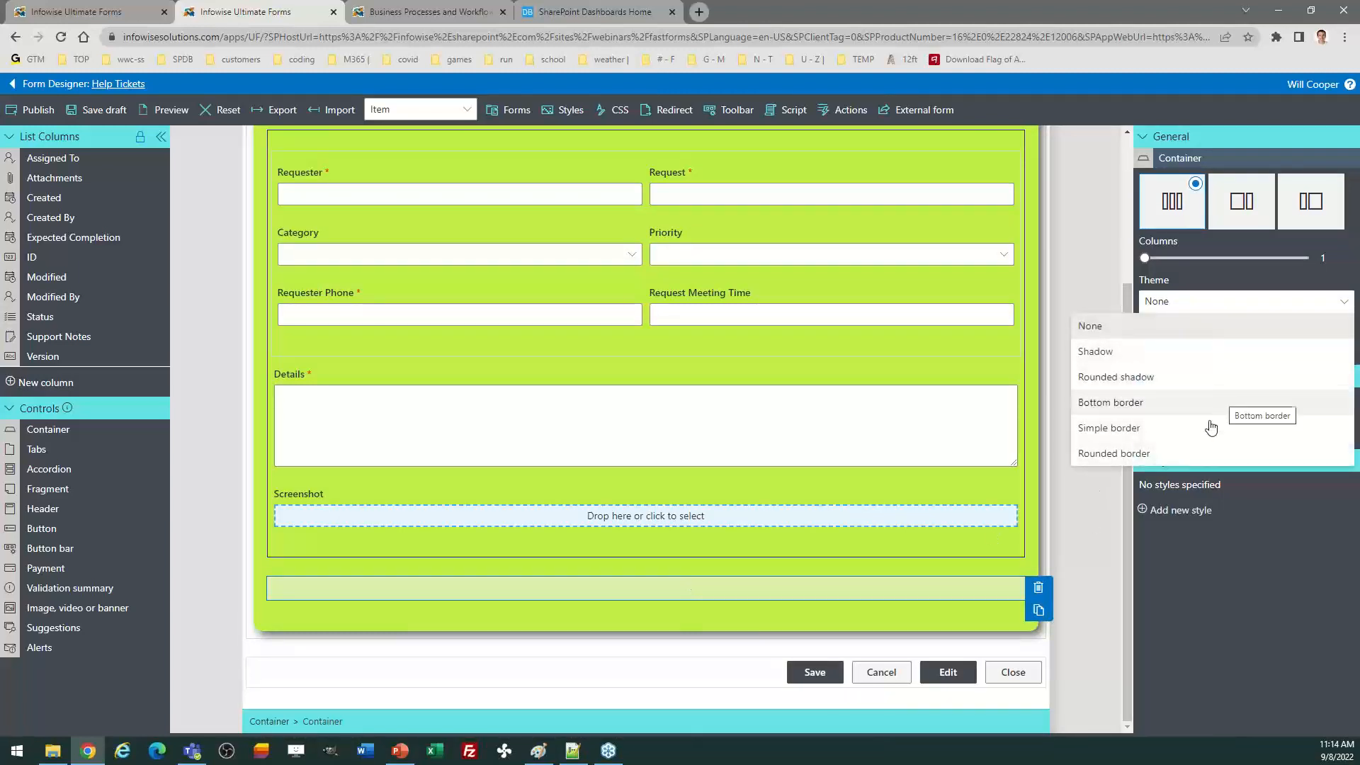
click(1204, 428)
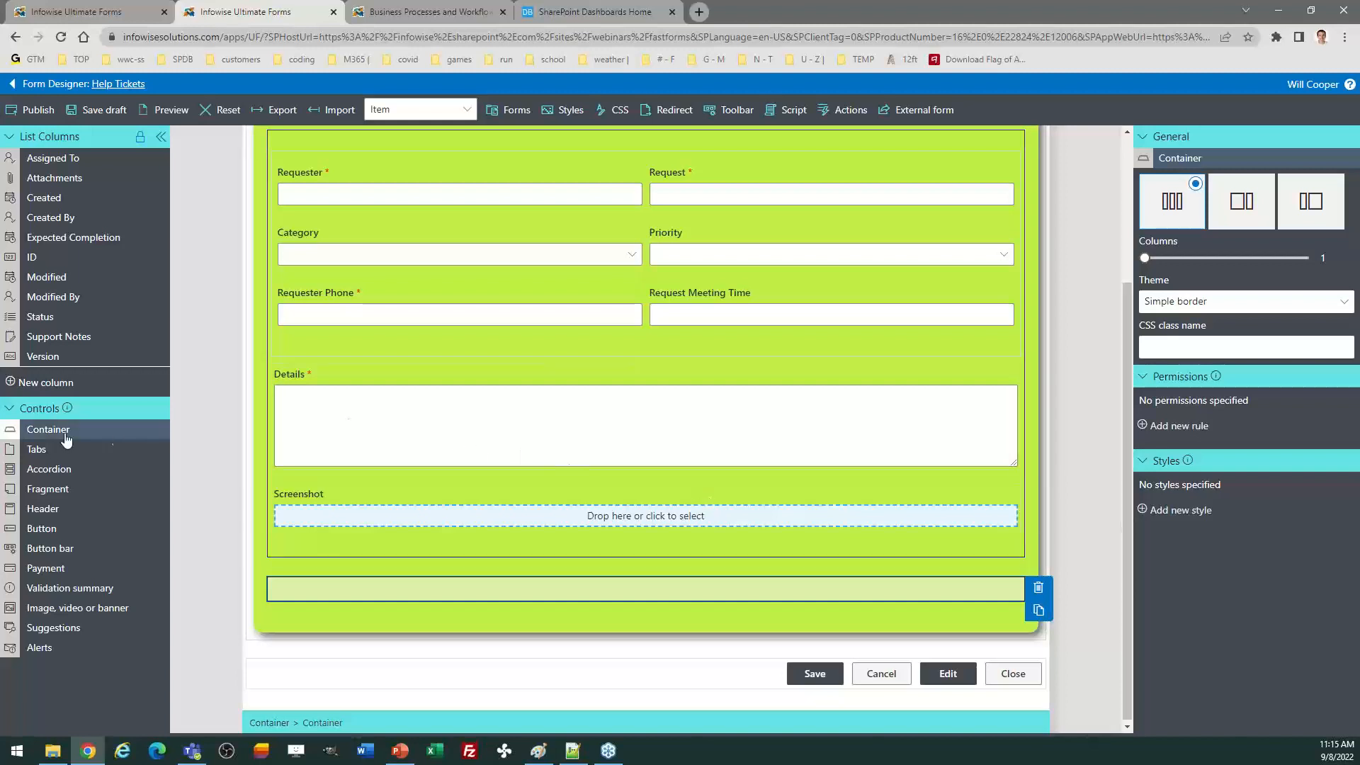
Step: Nest a three-column container in the new bordered container and fill it with Assigned To, Status and Expected Completion
drag(44, 429, 439, 607)
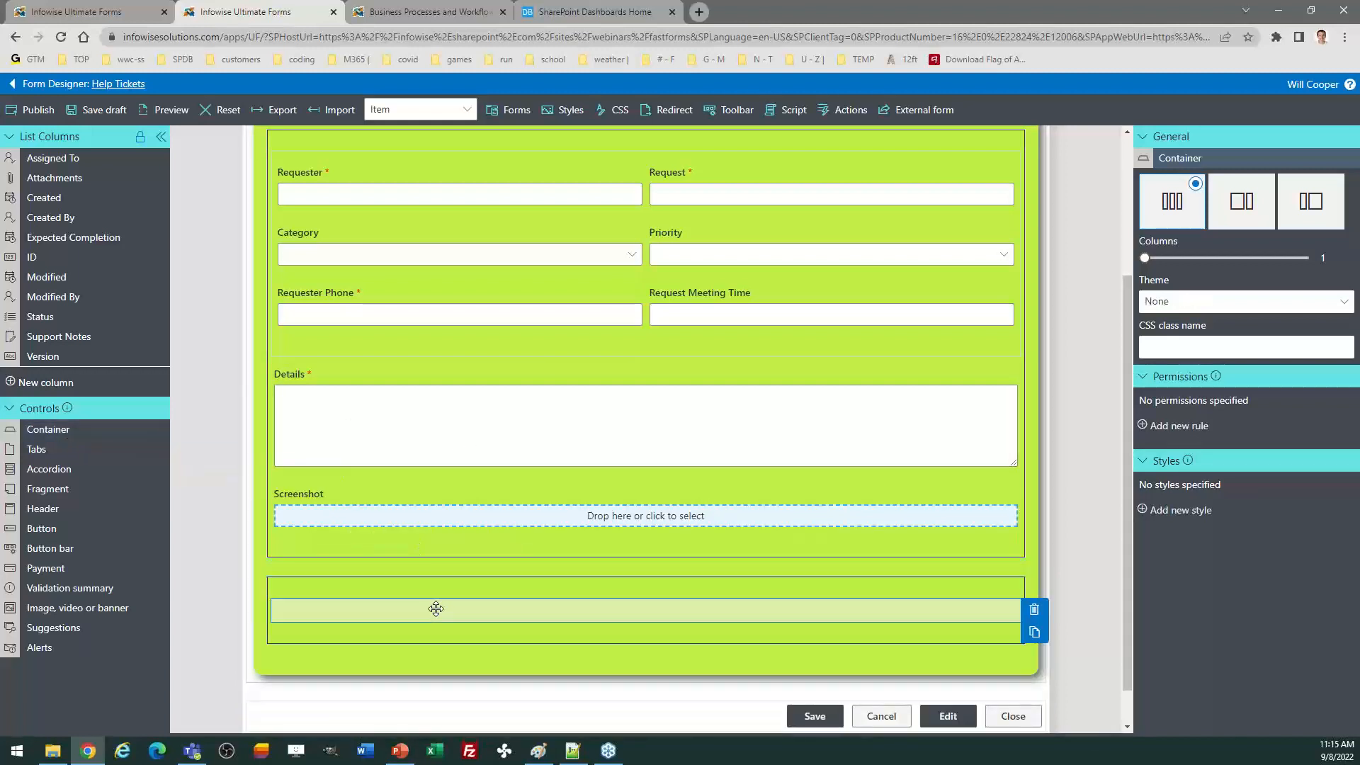
click(1219, 259)
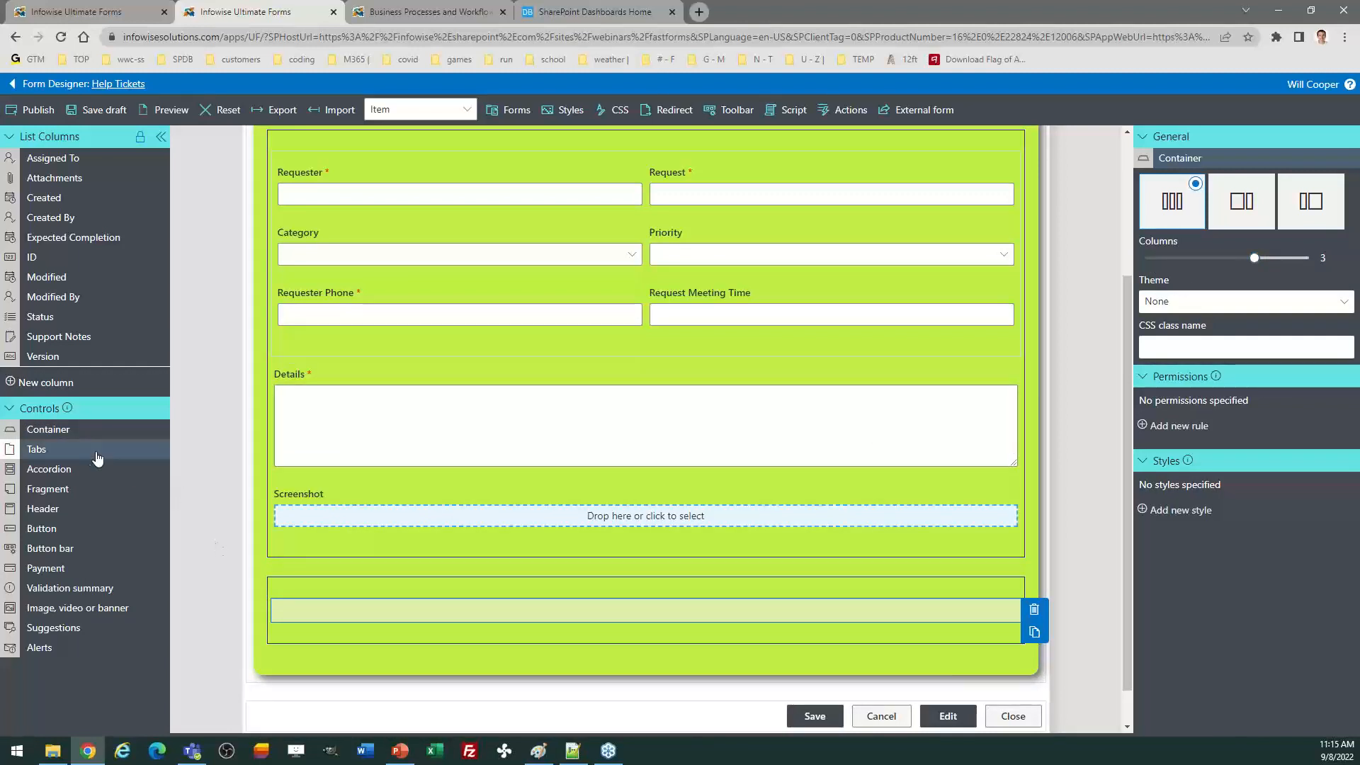
drag(99, 158, 393, 604)
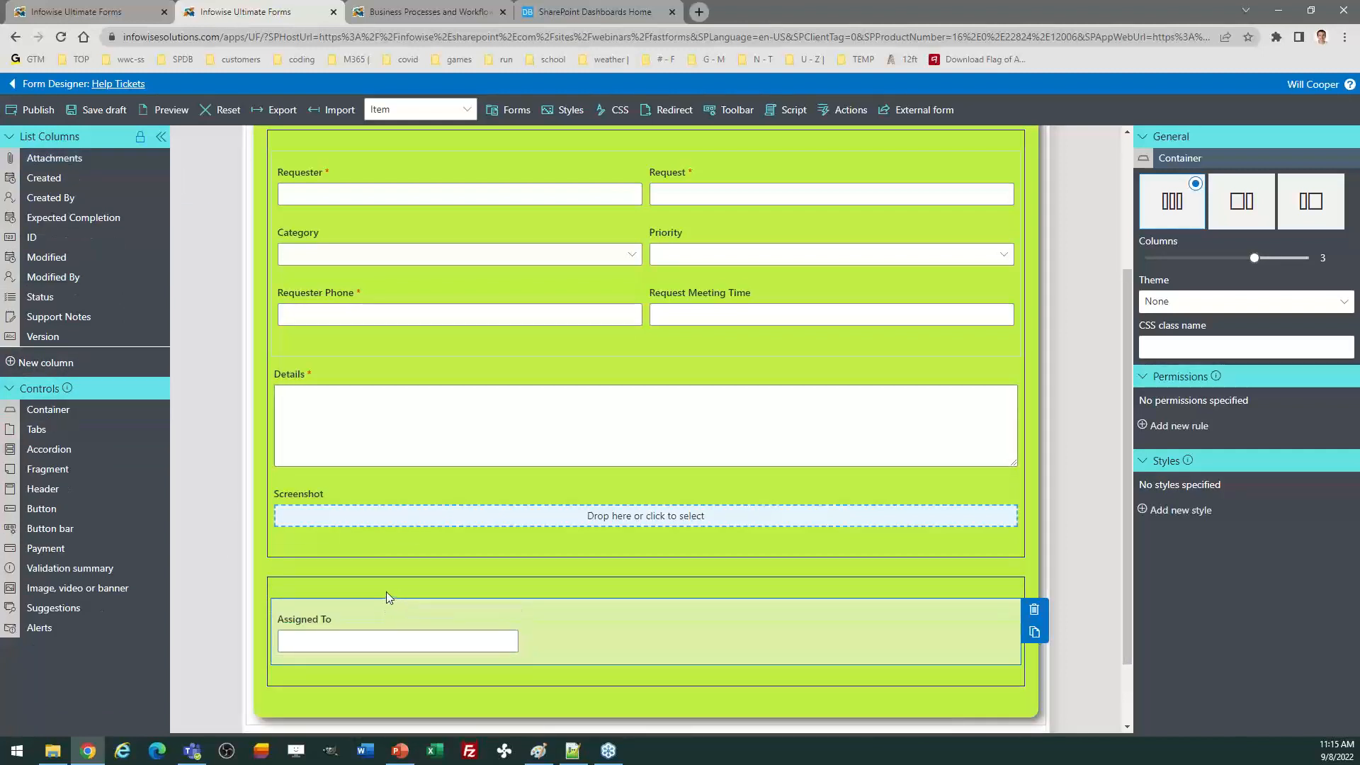
drag(87, 298, 614, 625)
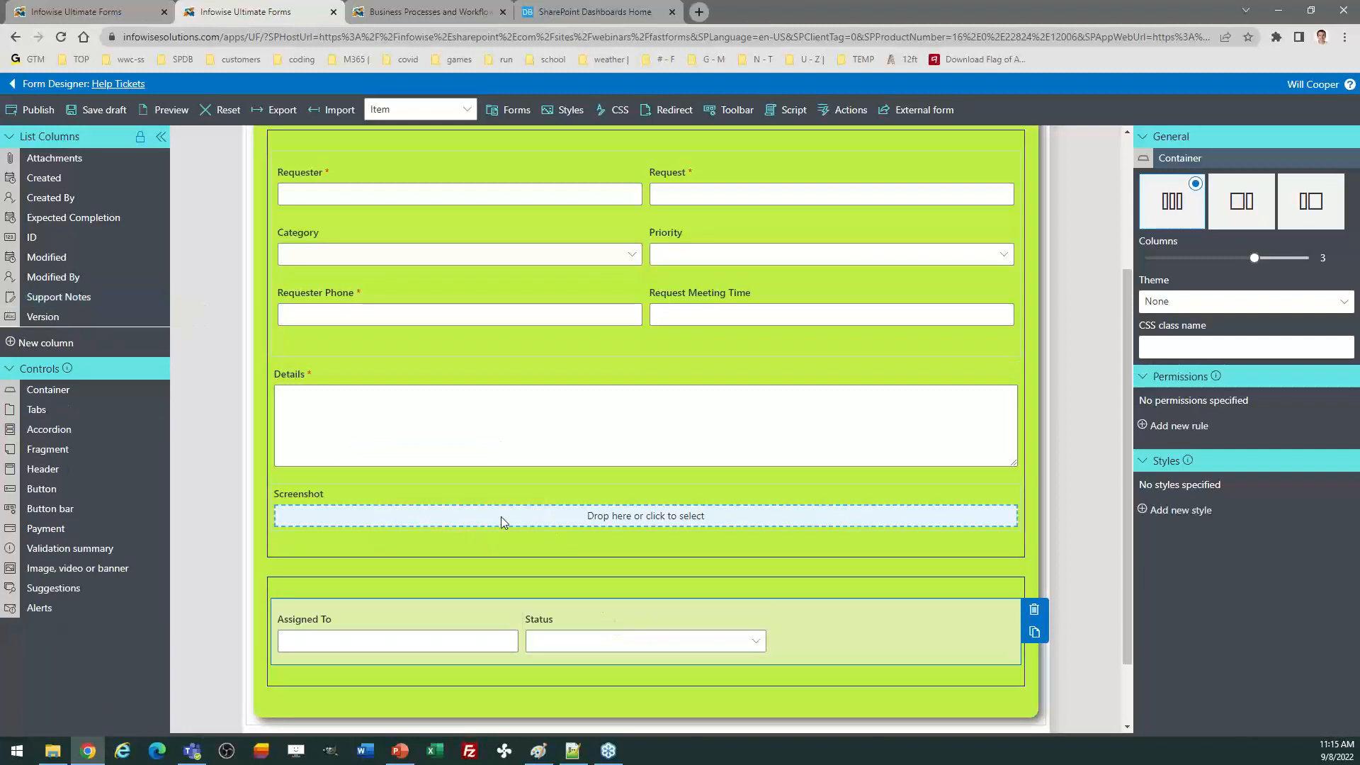
drag(81, 218, 849, 633)
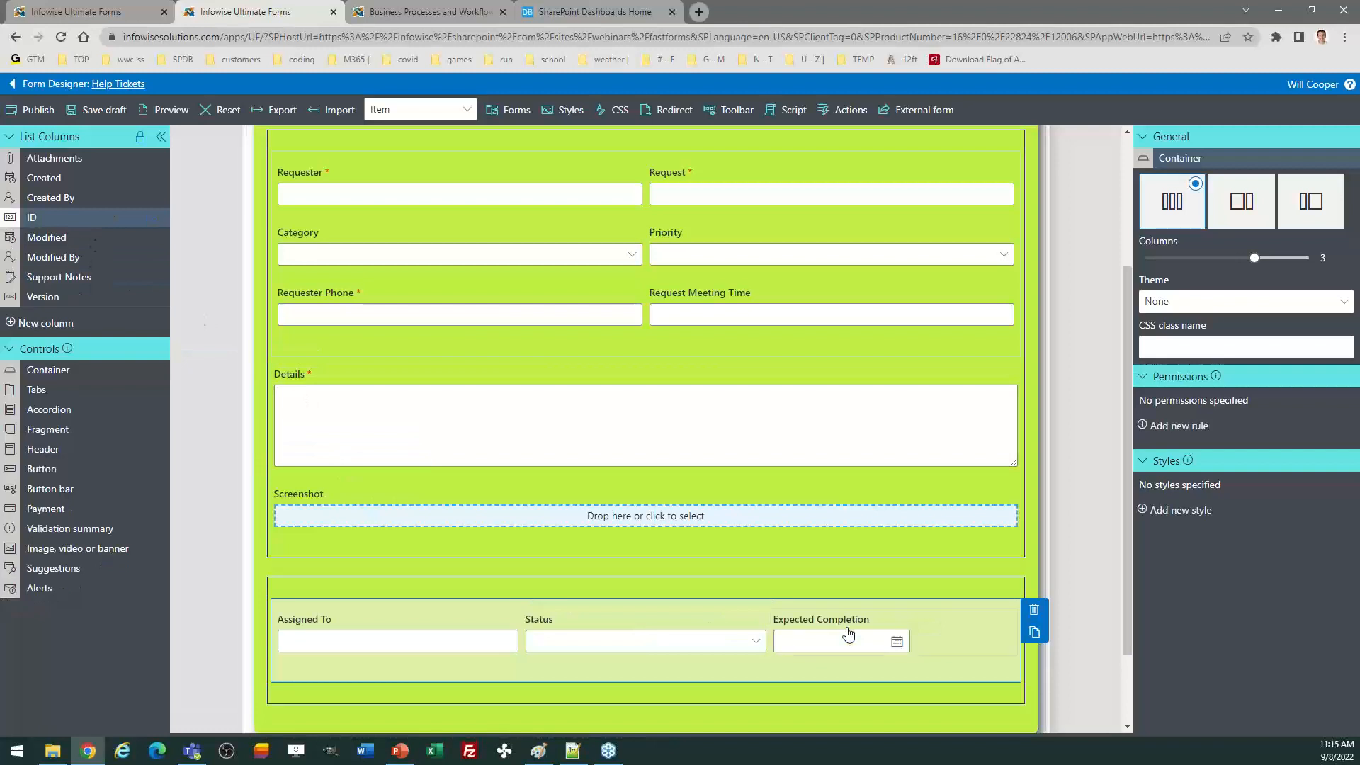
drag(1127, 588, 1105, 614)
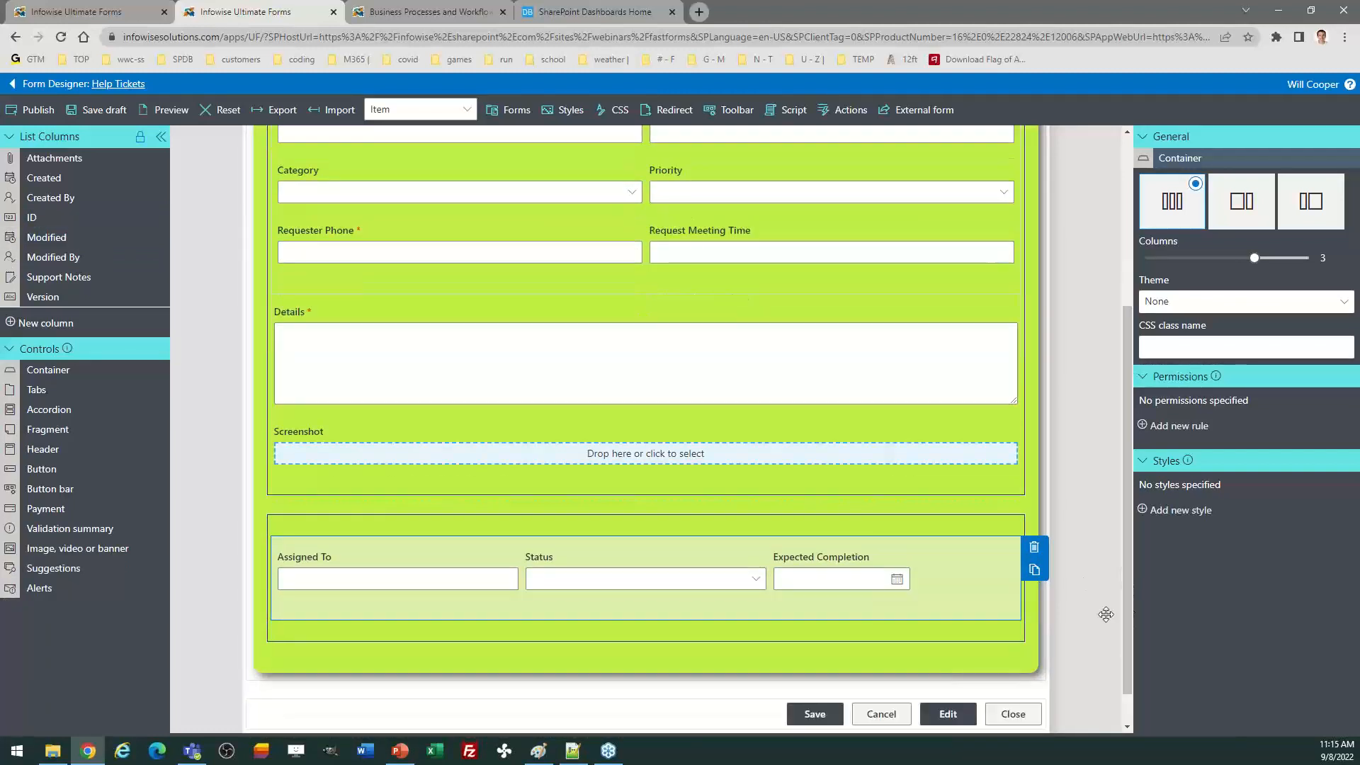
Step: Place Support Notes below the three-column container and the Attachments column beneath the second bordered container
drag(91, 279, 396, 646)
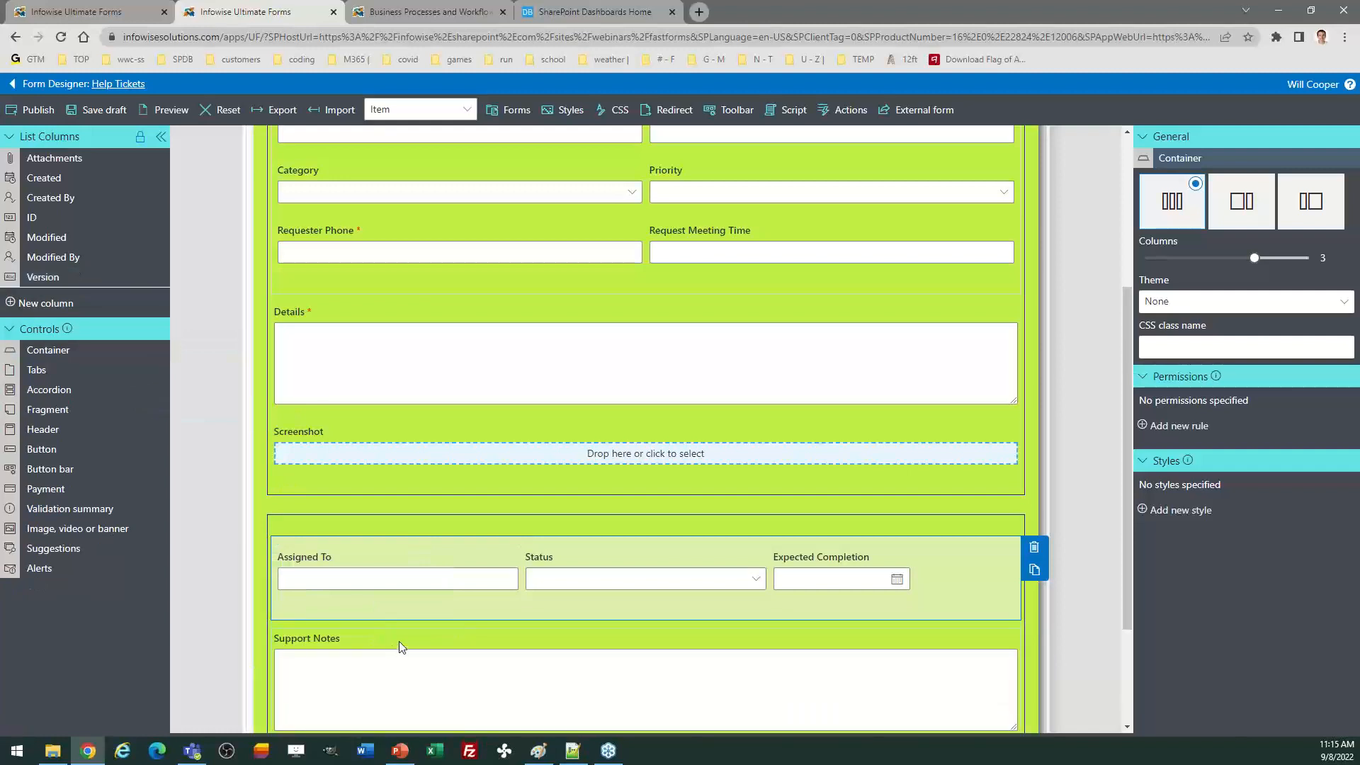
scroll(1132, 639, down, 1)
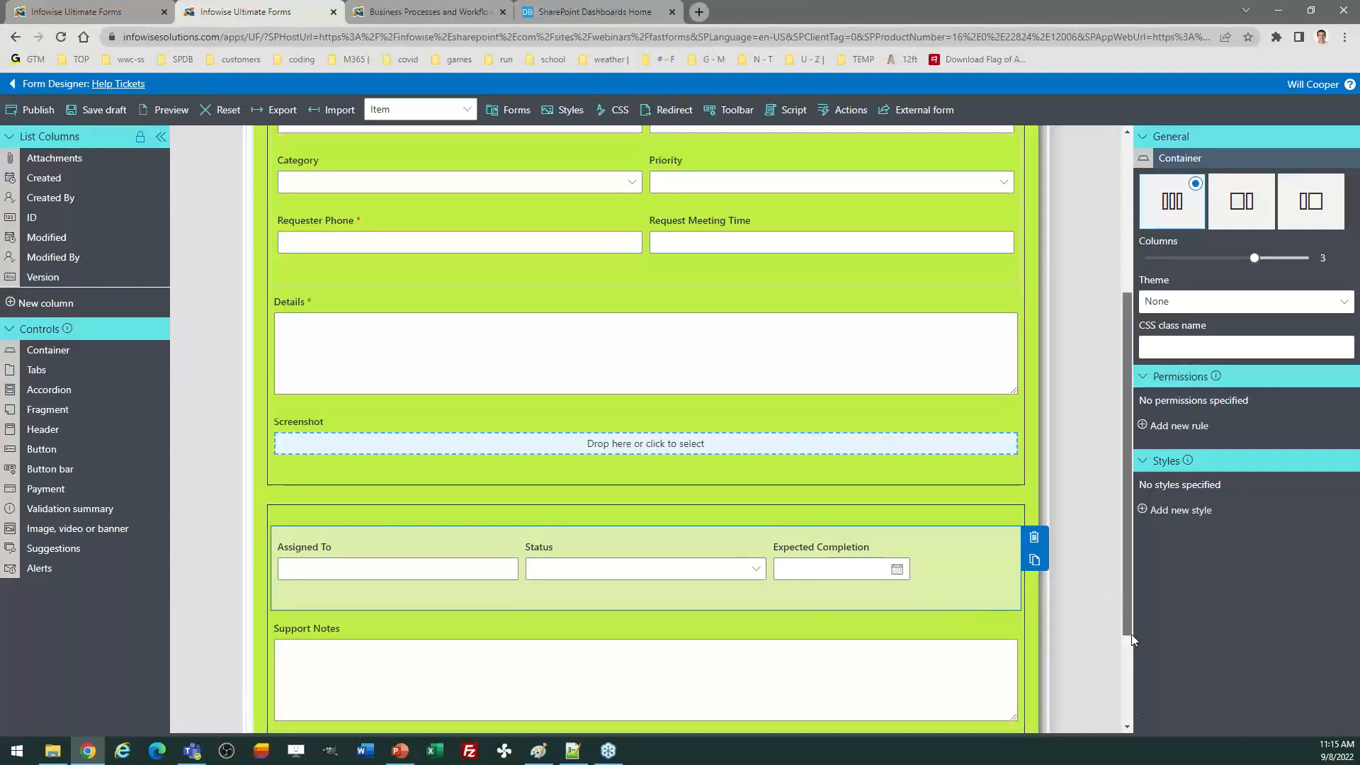
scroll(1132, 640, down, 3)
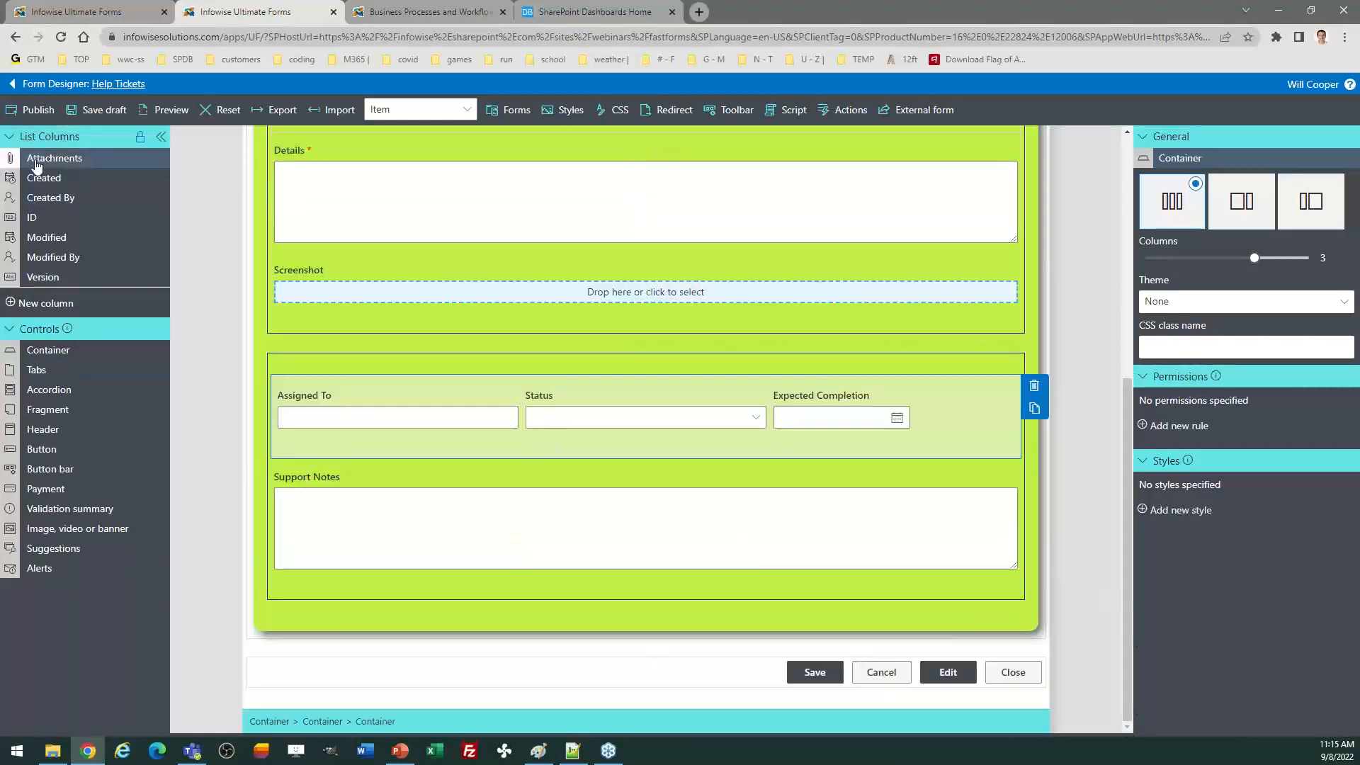
drag(42, 160, 342, 615)
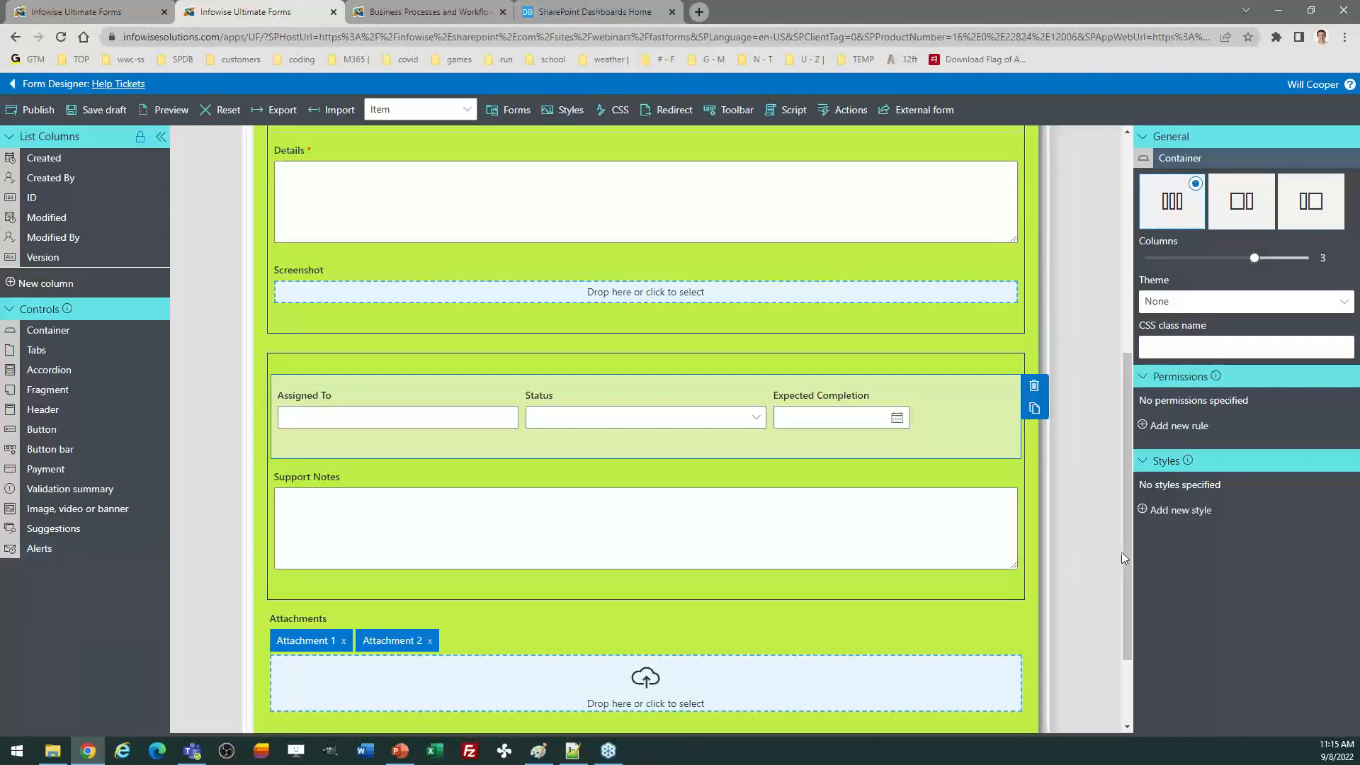
scroll(1122, 558, down, 2)
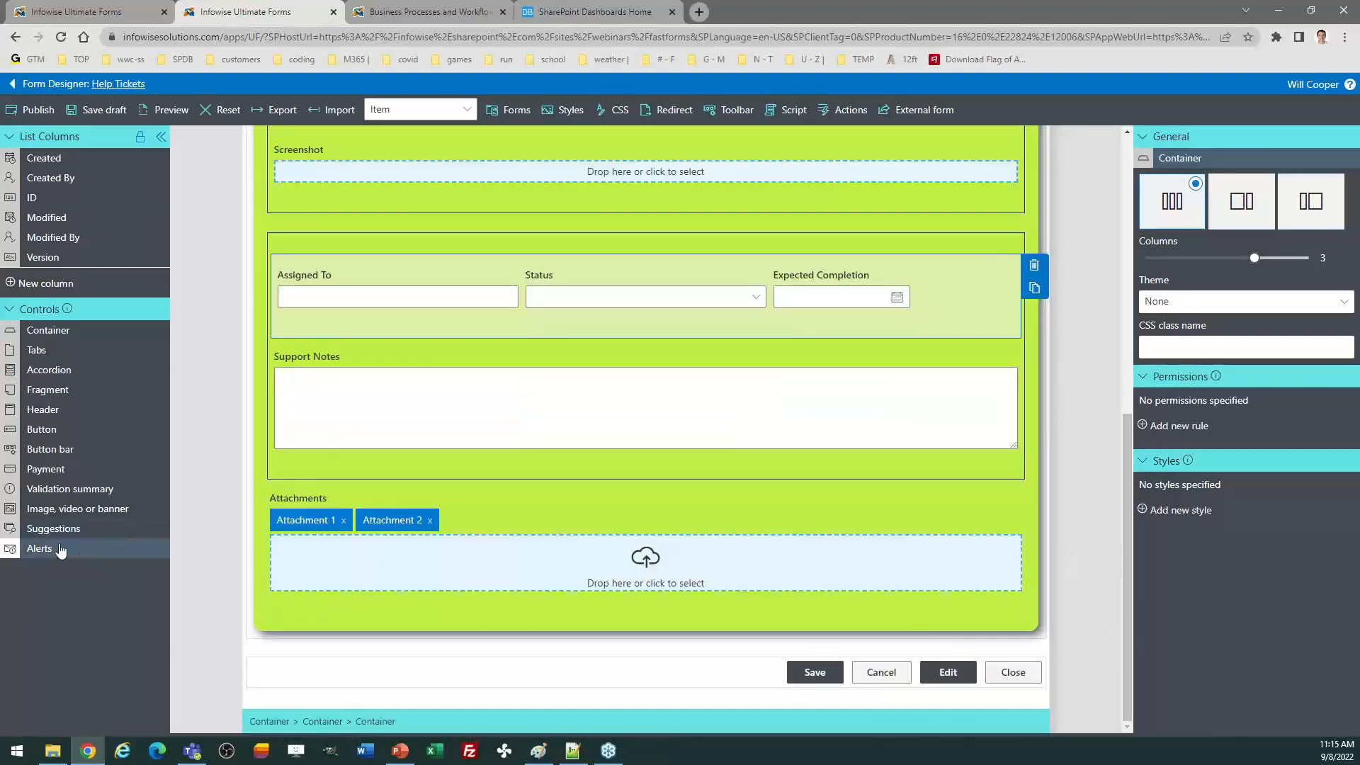
Step: Add an Alerts control below Attachments and label it "Check here if you want to get email updates"
drag(61, 550, 330, 623)
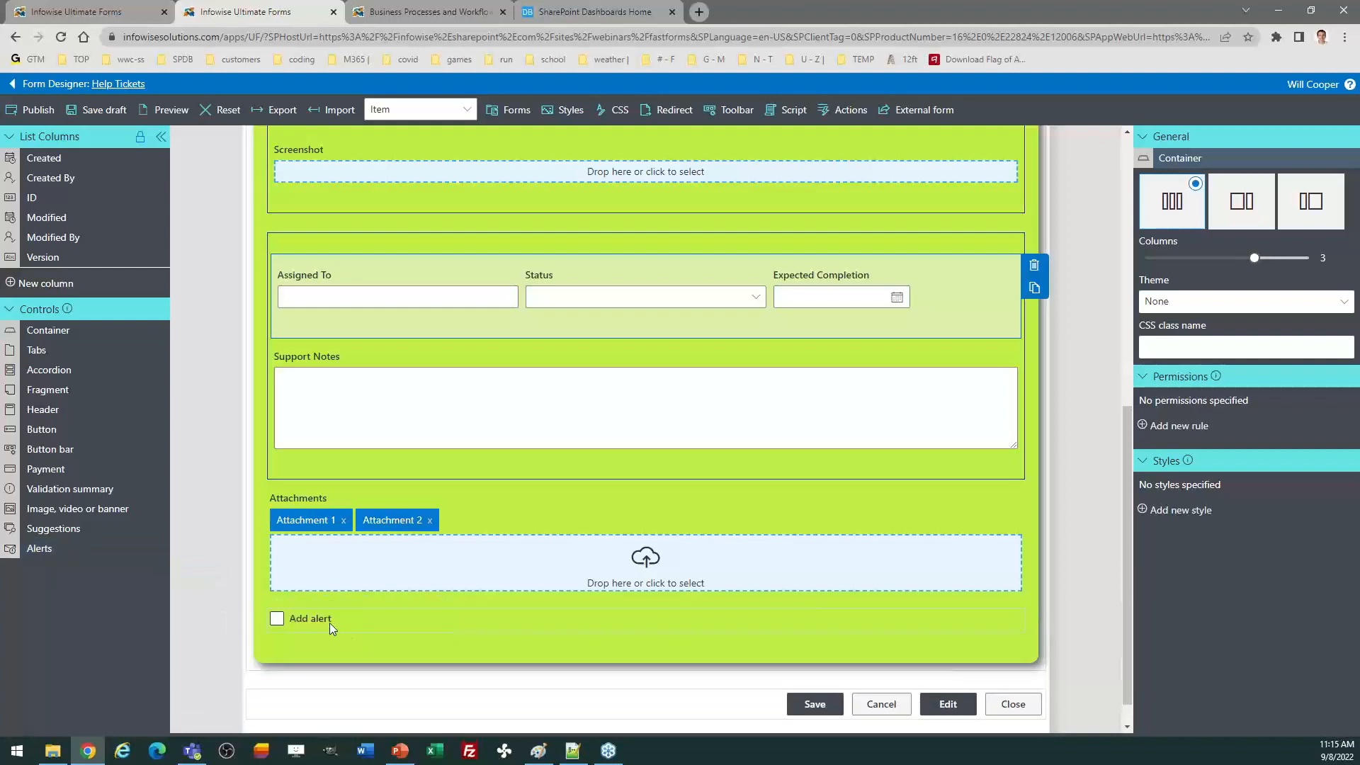
click(328, 619)
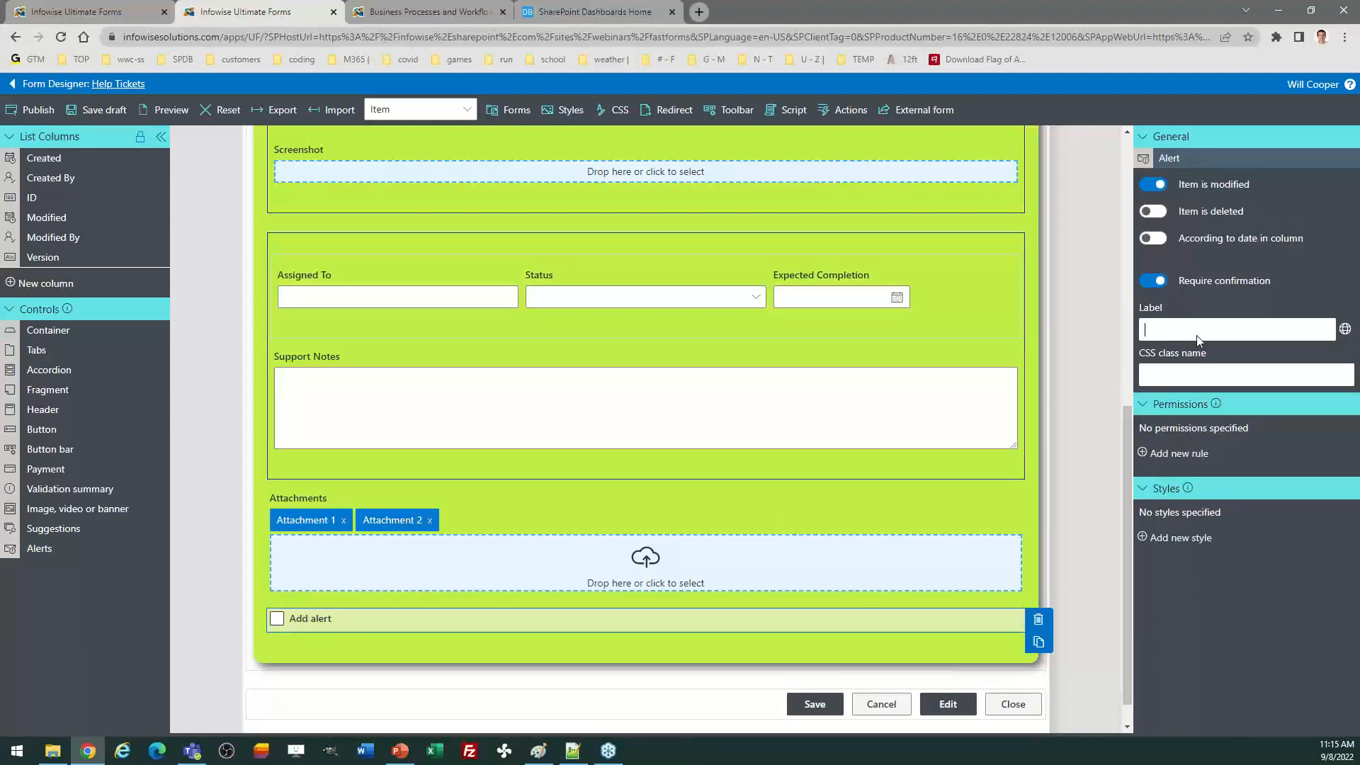
text(Check here if you want to get emai)
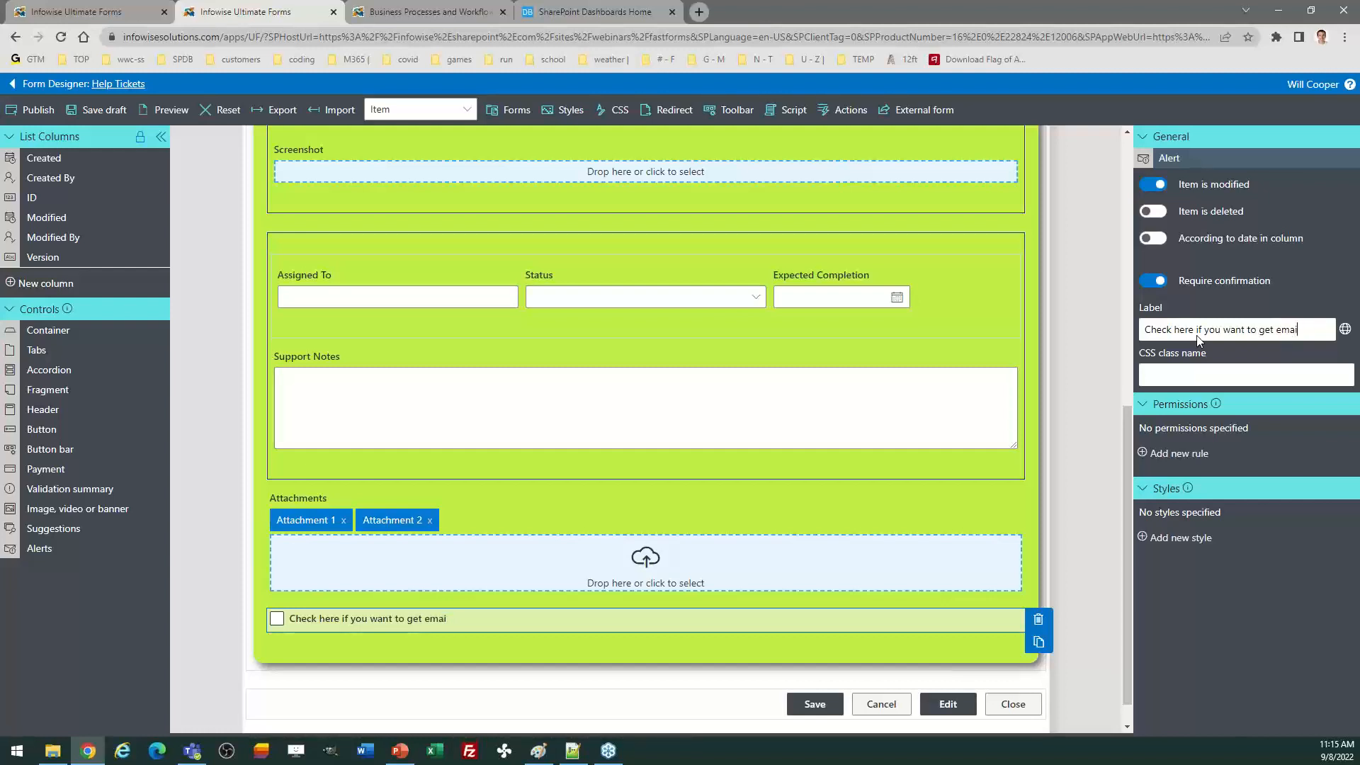
text( updupdates)
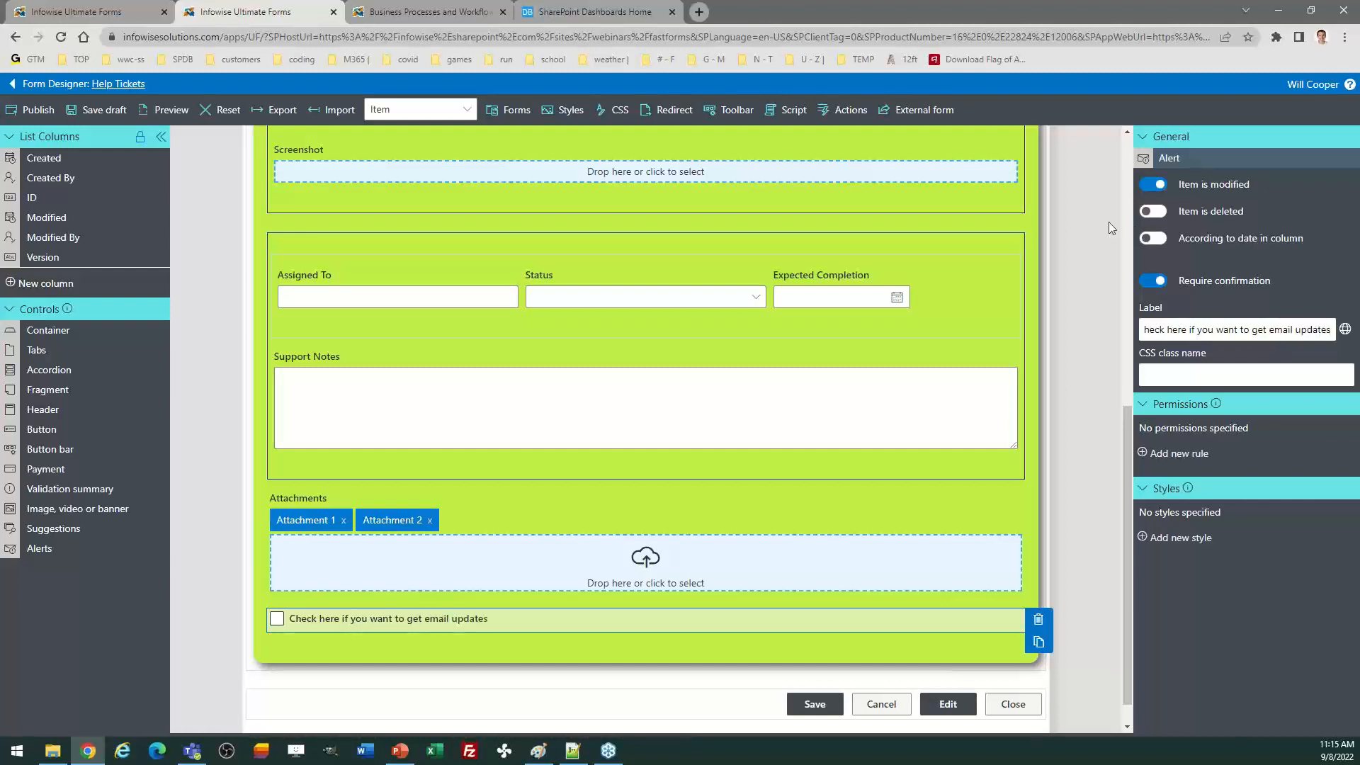
Step: Publish the form for all users and open the Help Tickets list
click(38, 110)
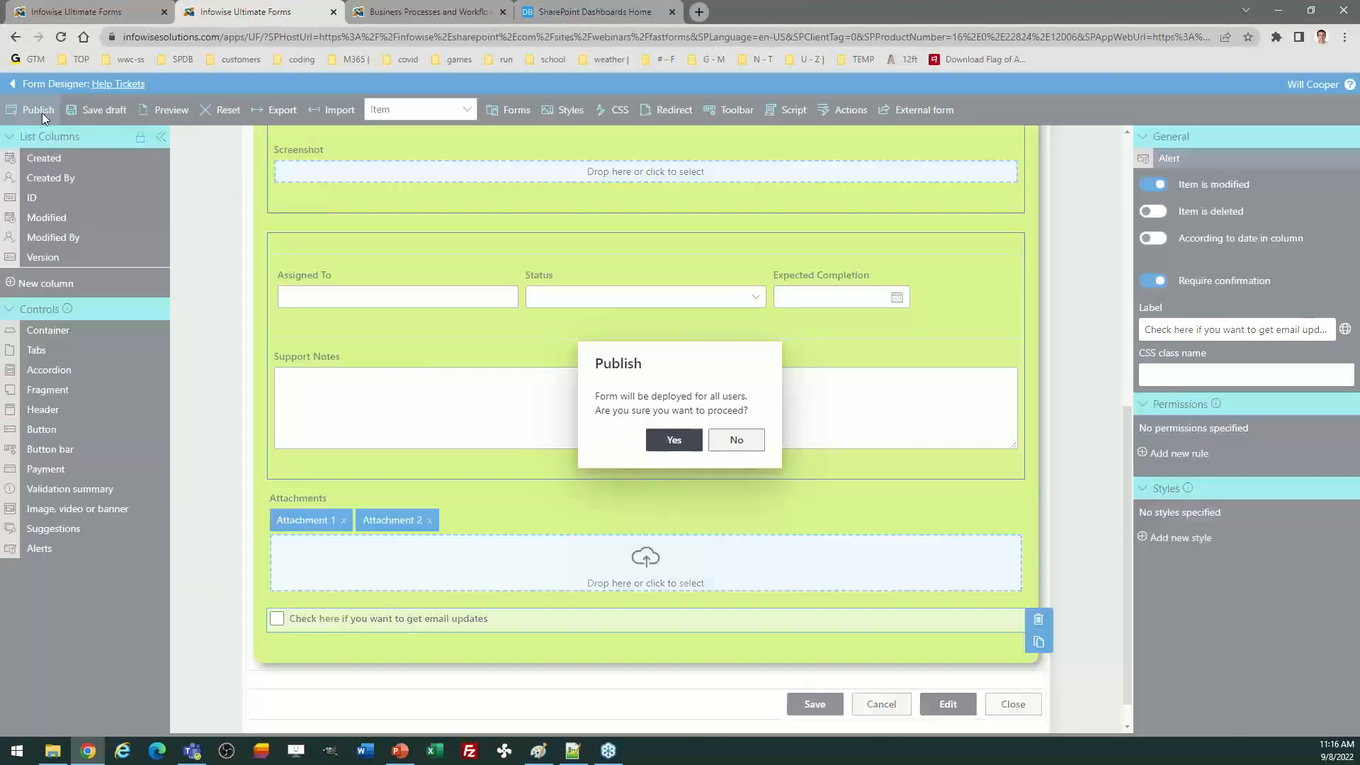
click(680, 440)
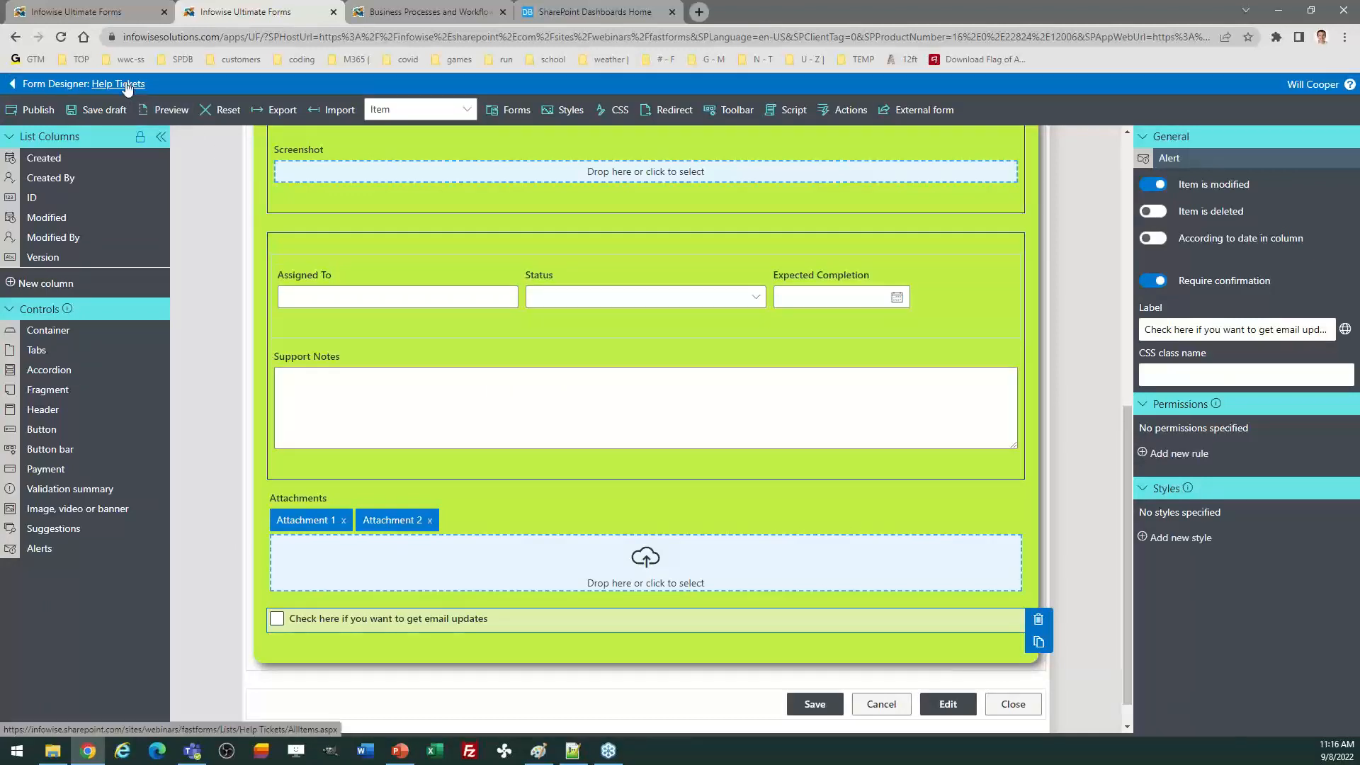
click(126, 85)
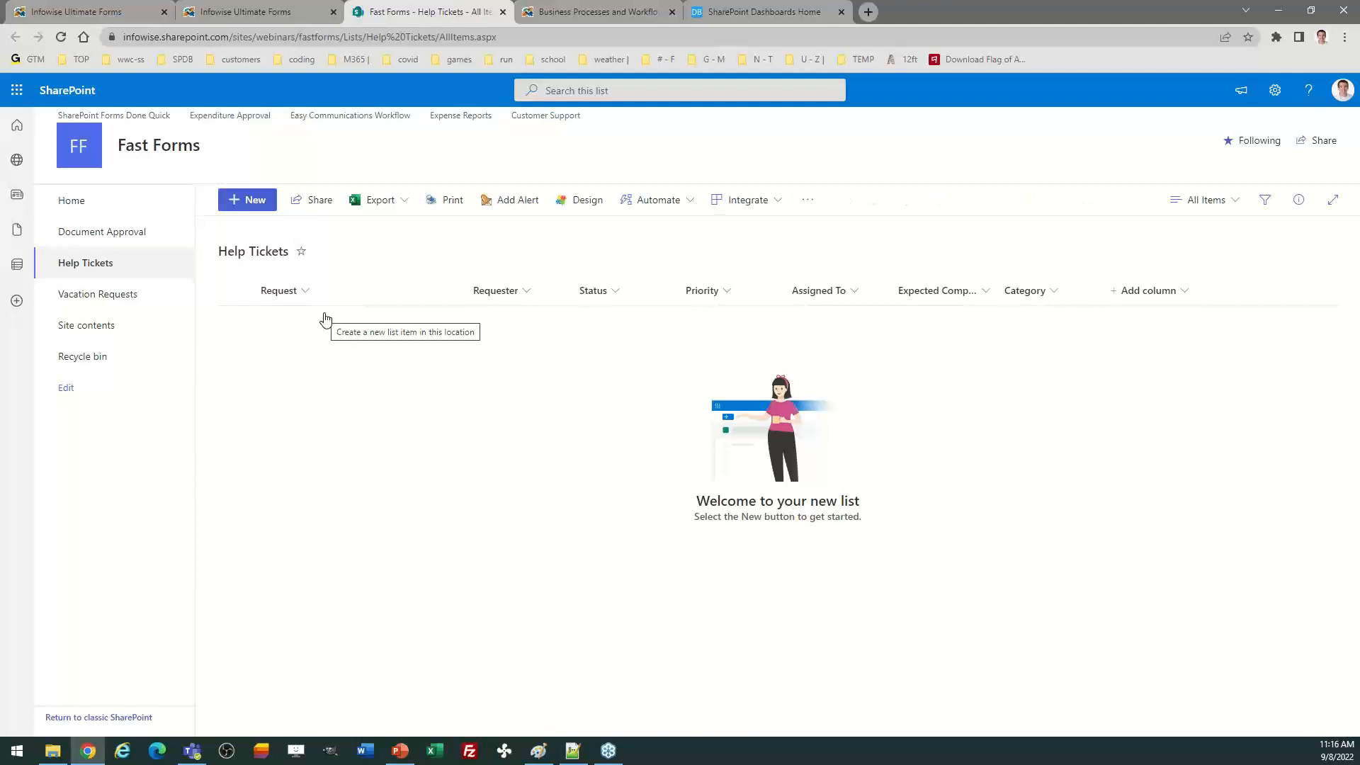
Step: Open a new Help Tickets item to review the published form's full layout, and cancel it without saving
click(252, 203)
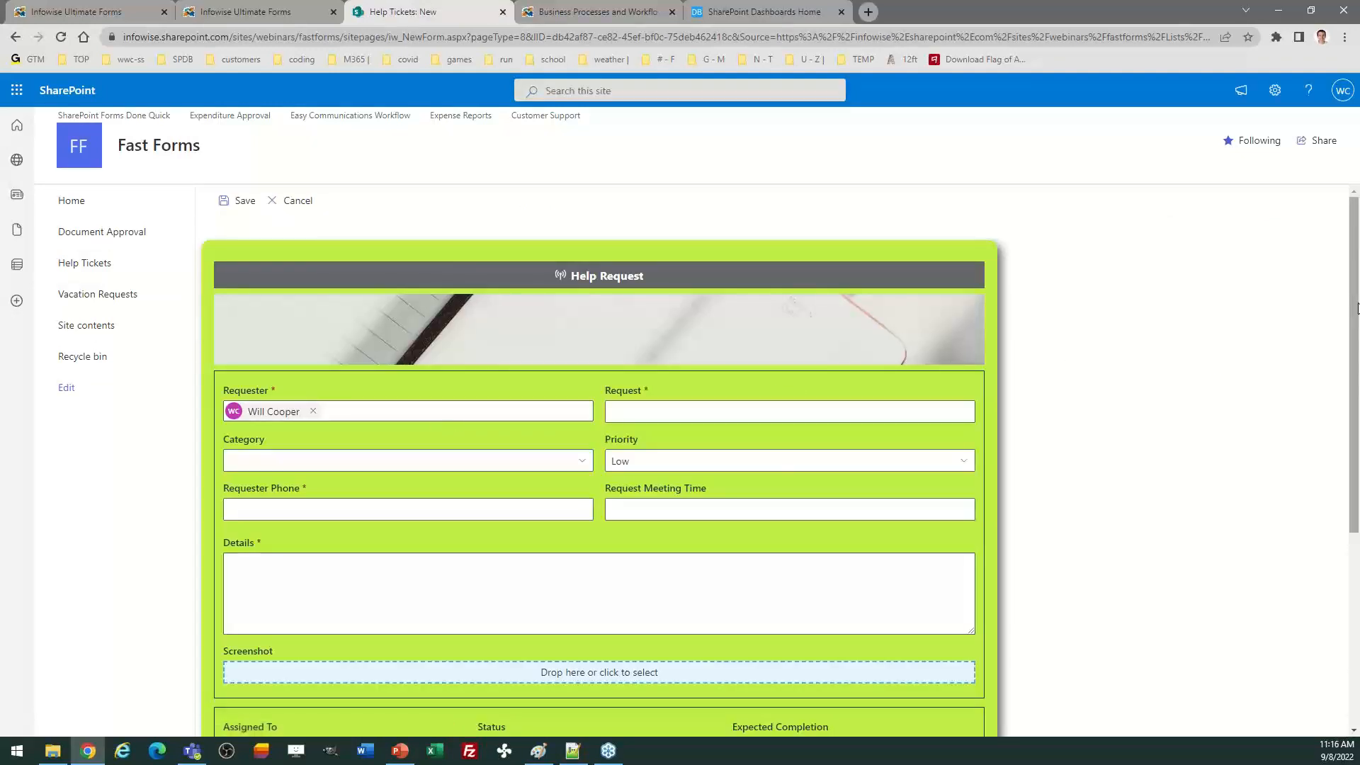
drag(1357, 308, 1357, 515)
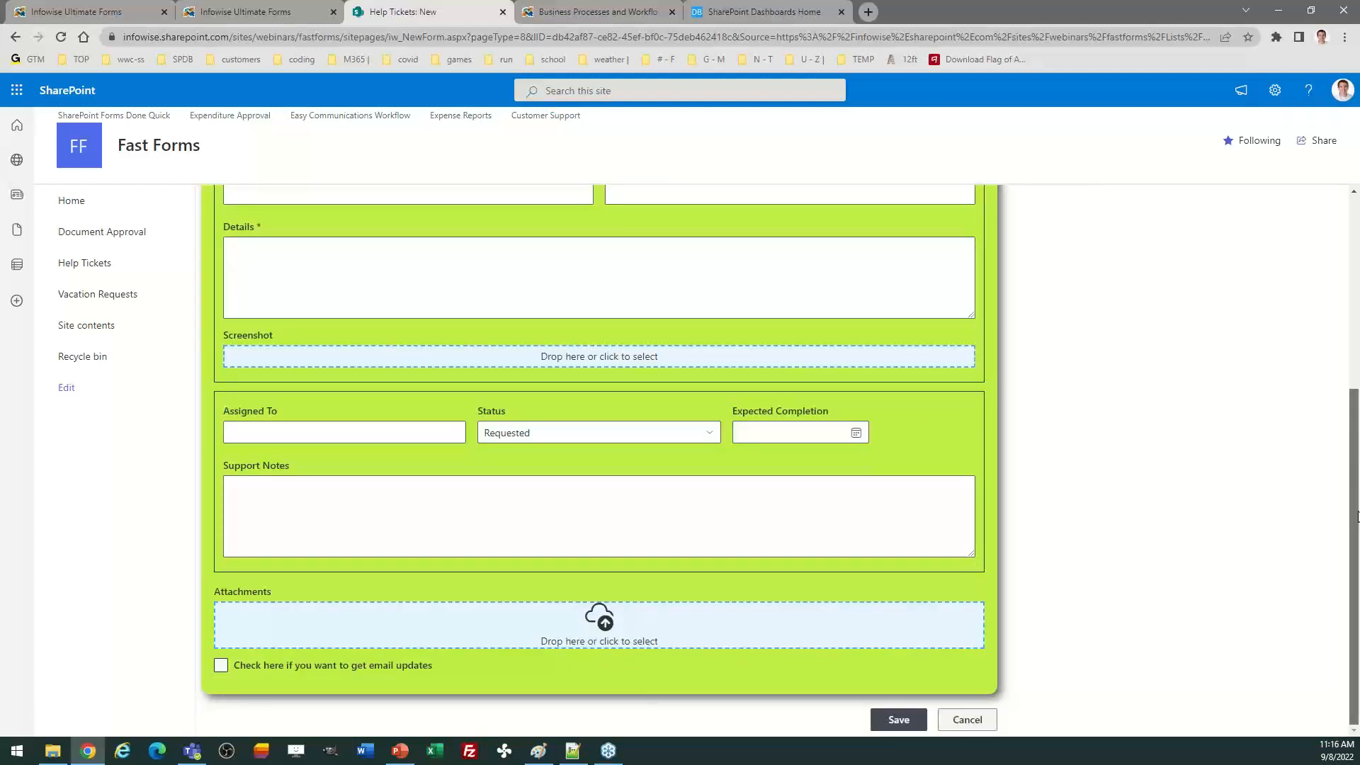
scroll(607, 361, up, 5)
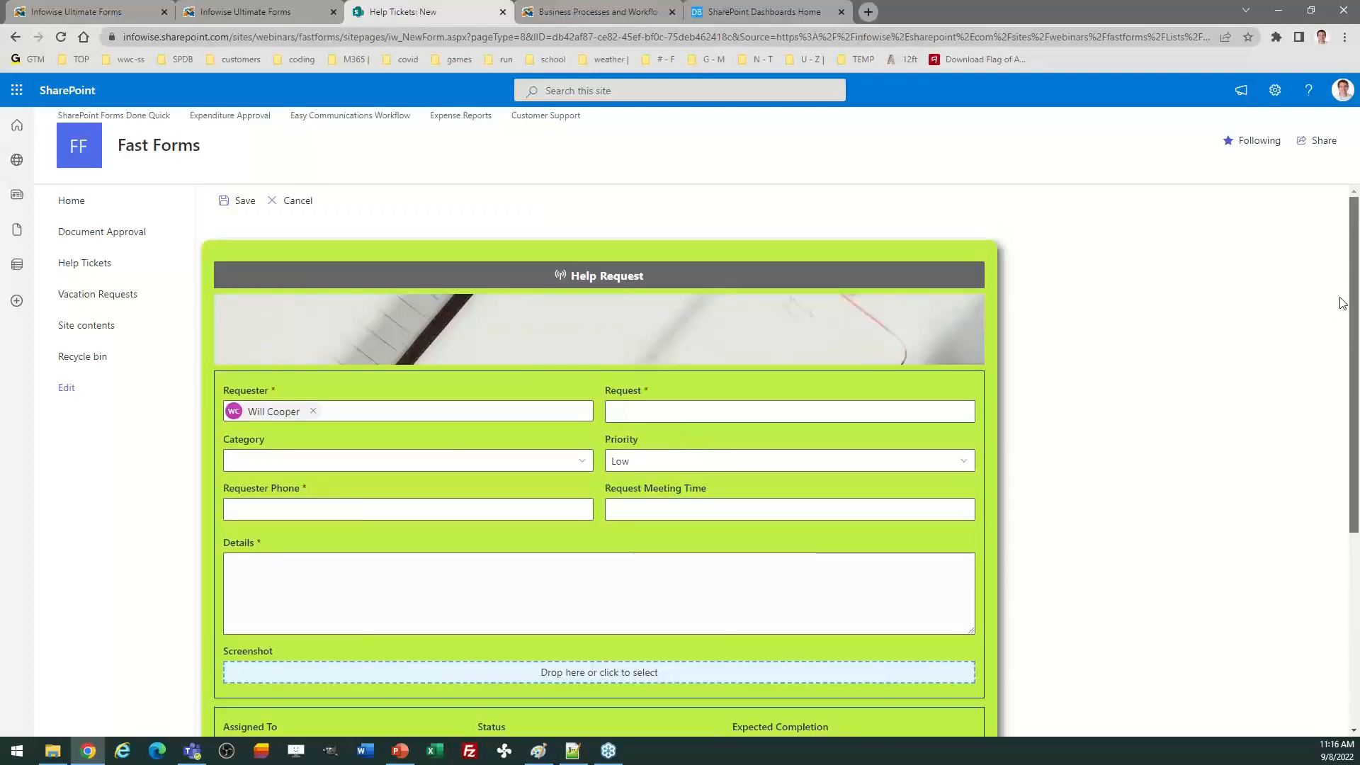
click(296, 203)
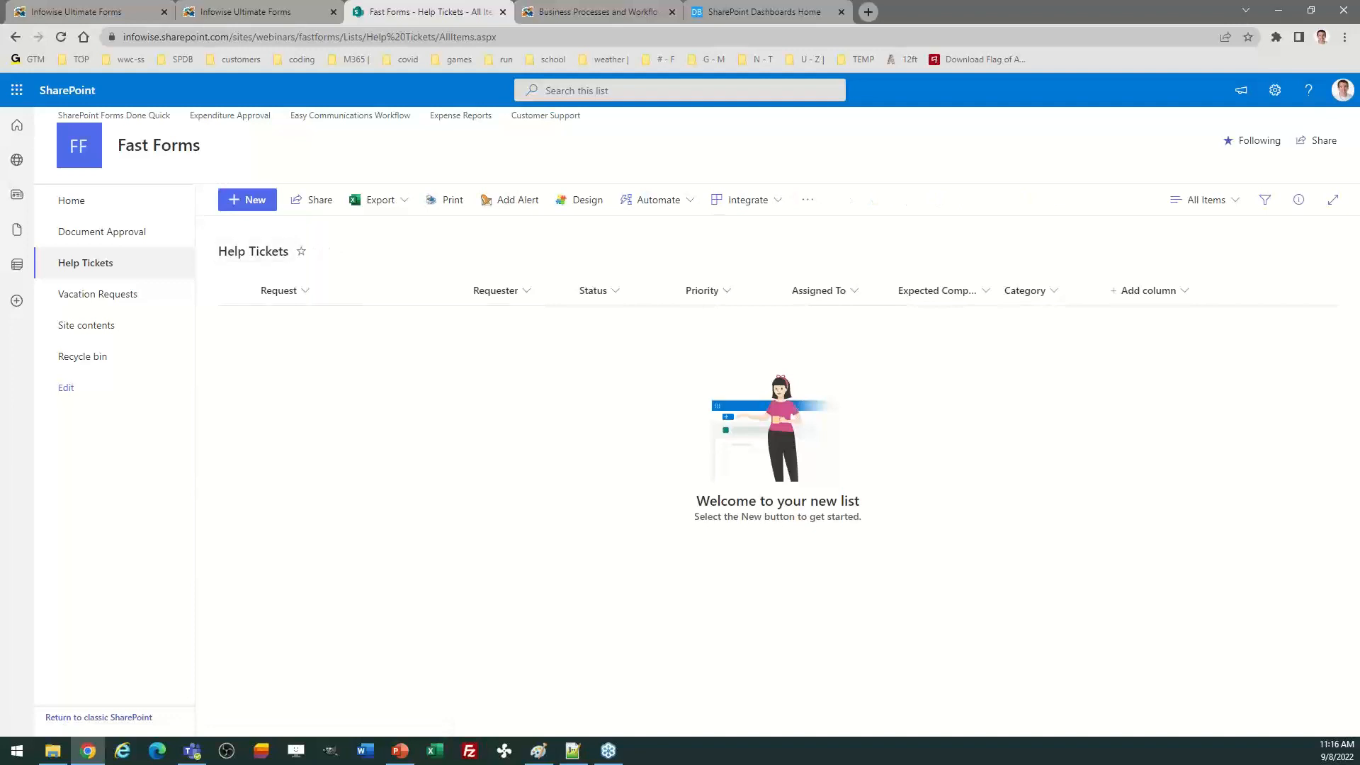
Step: Open the Vacation Requests list and examine its columns in the list settings and its default new item form
click(96, 295)
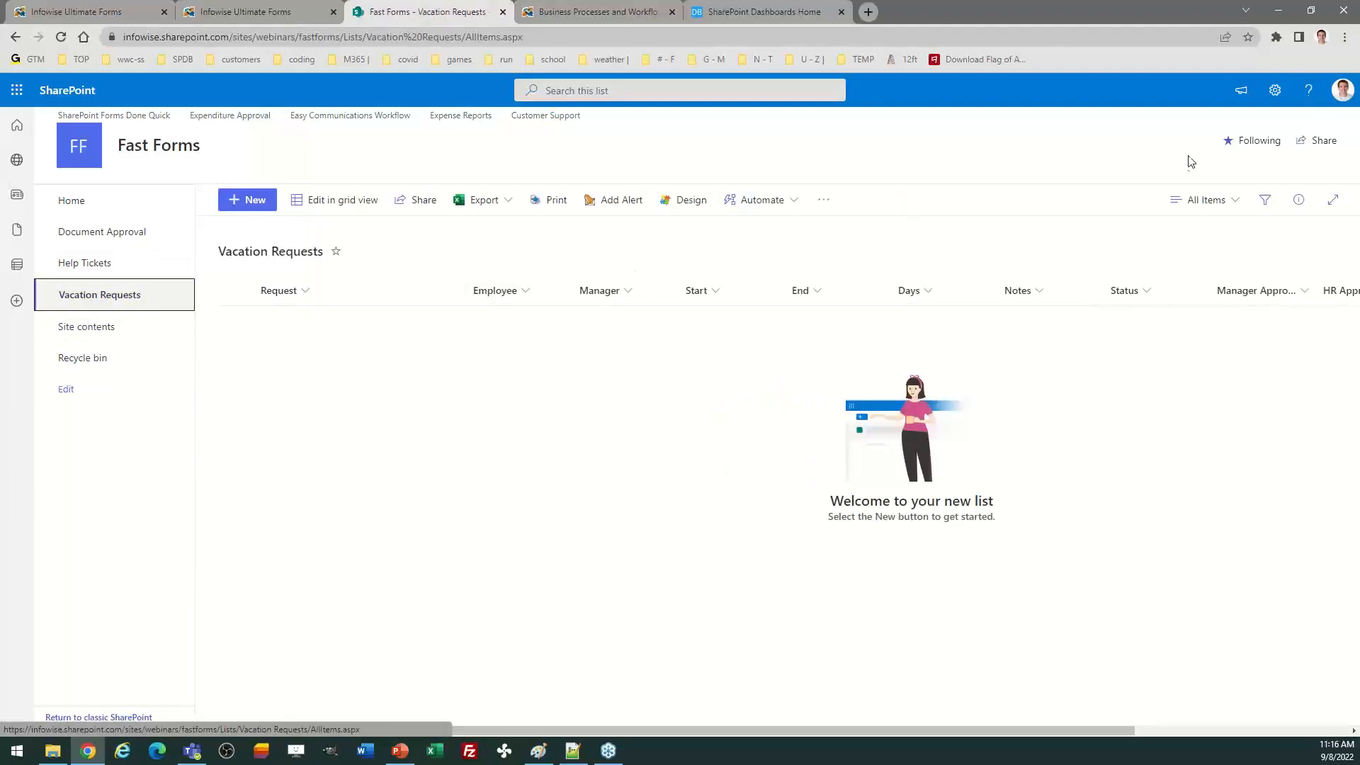
click(1275, 90)
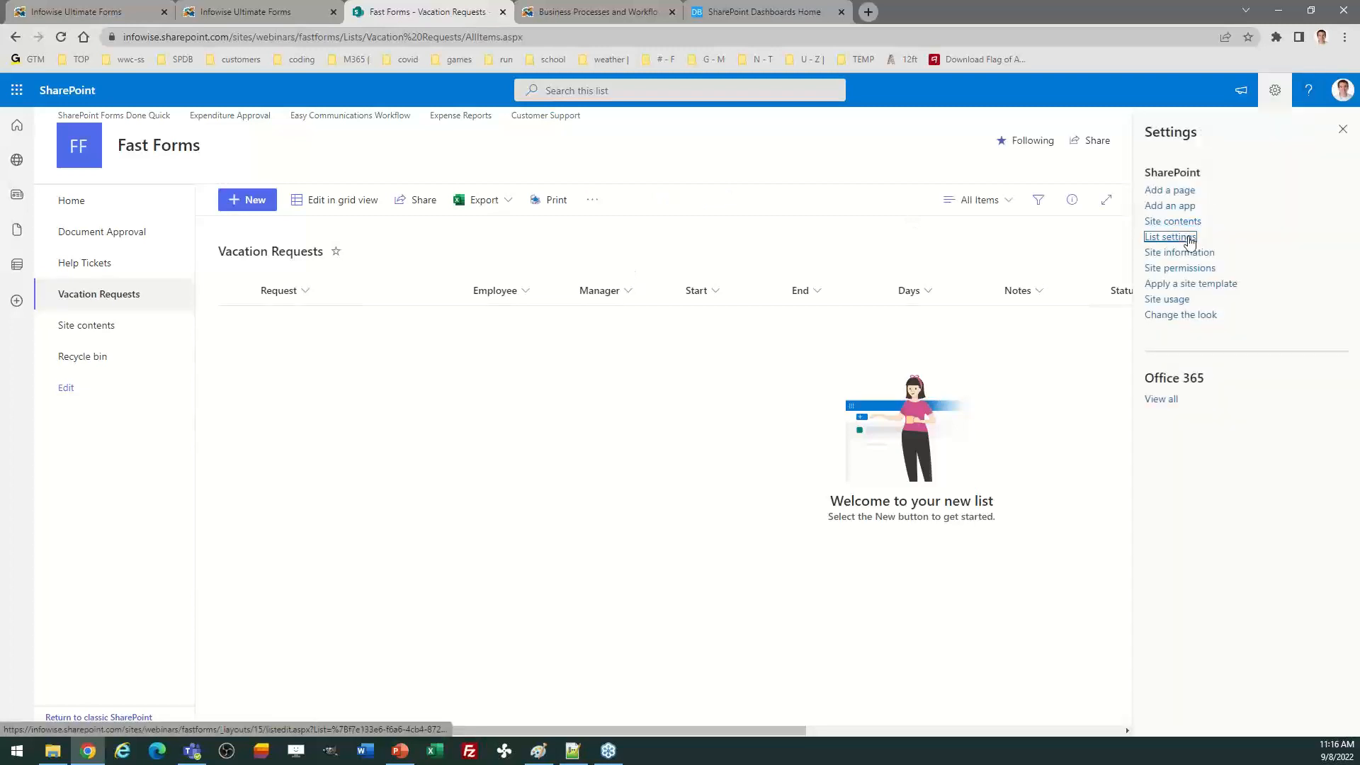
click(1169, 237)
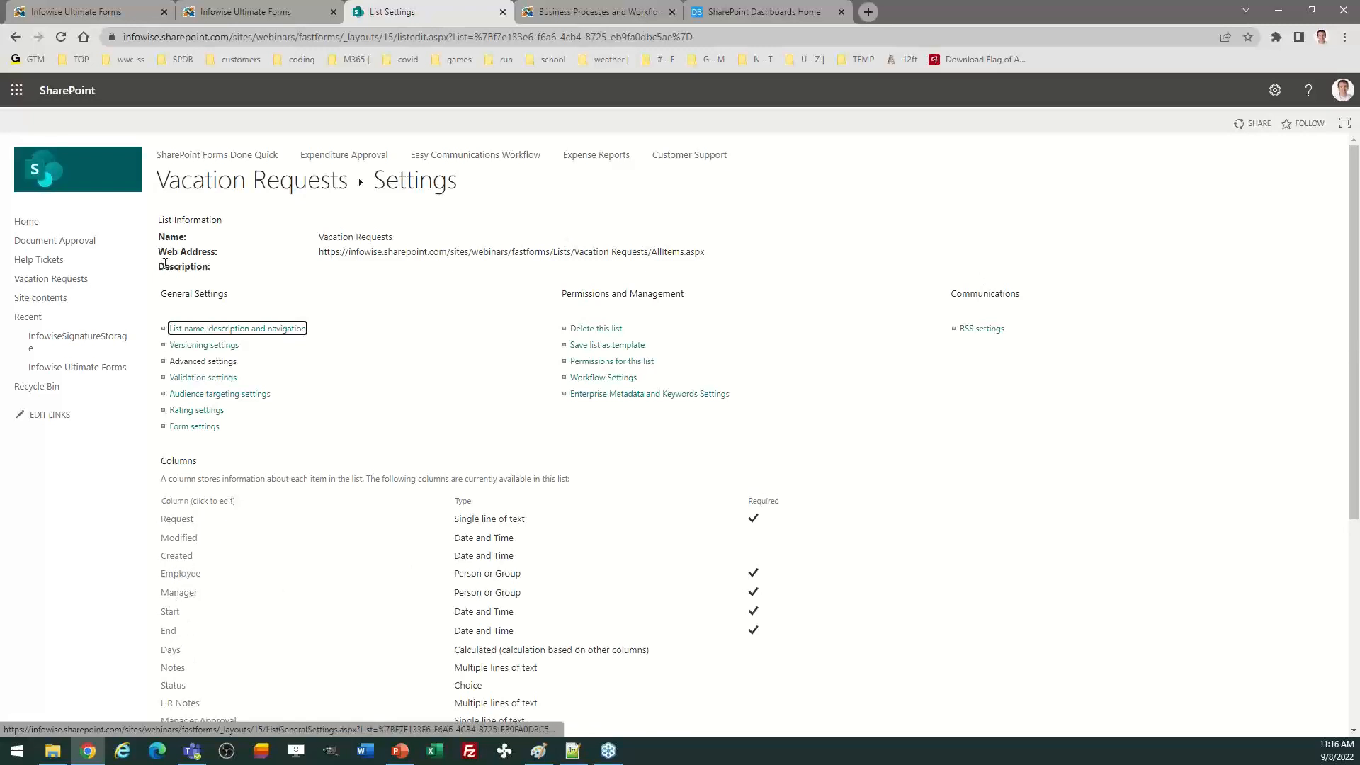
click(15, 39)
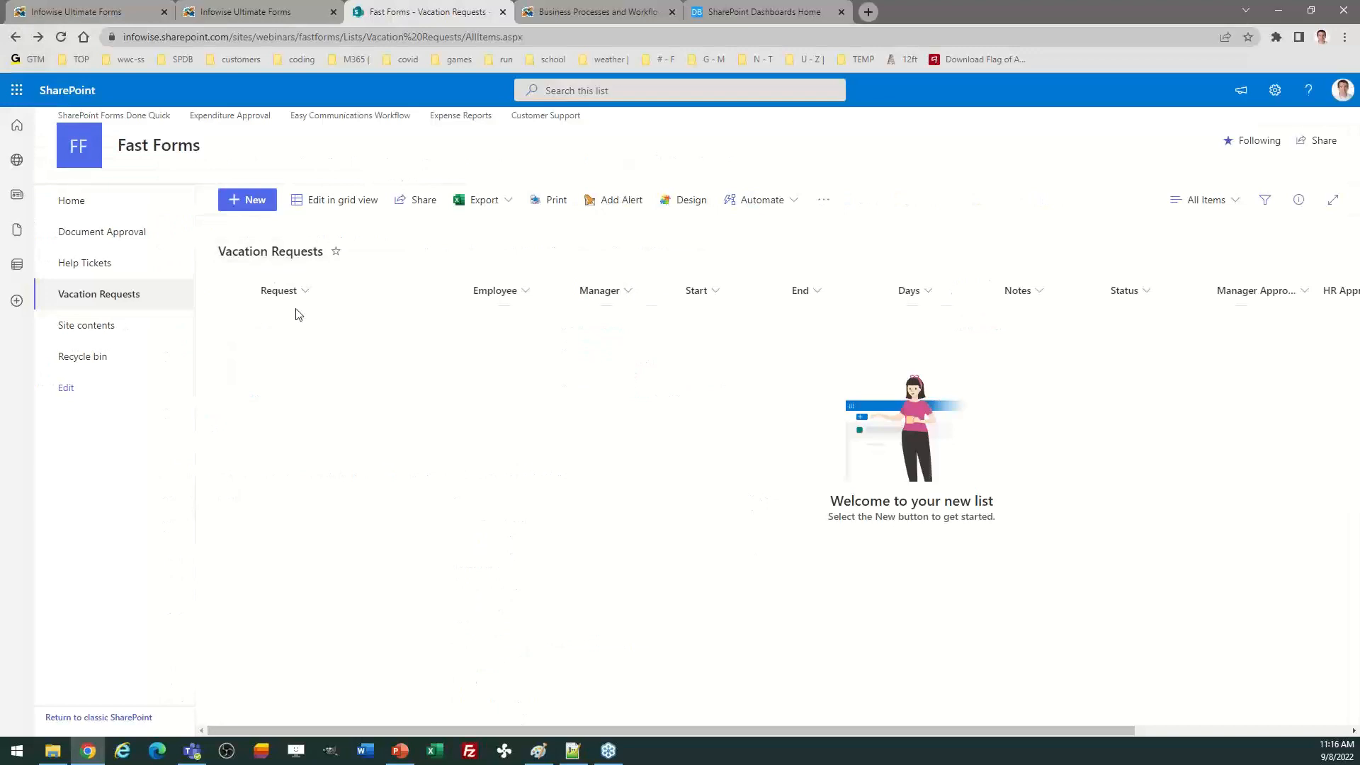
click(252, 202)
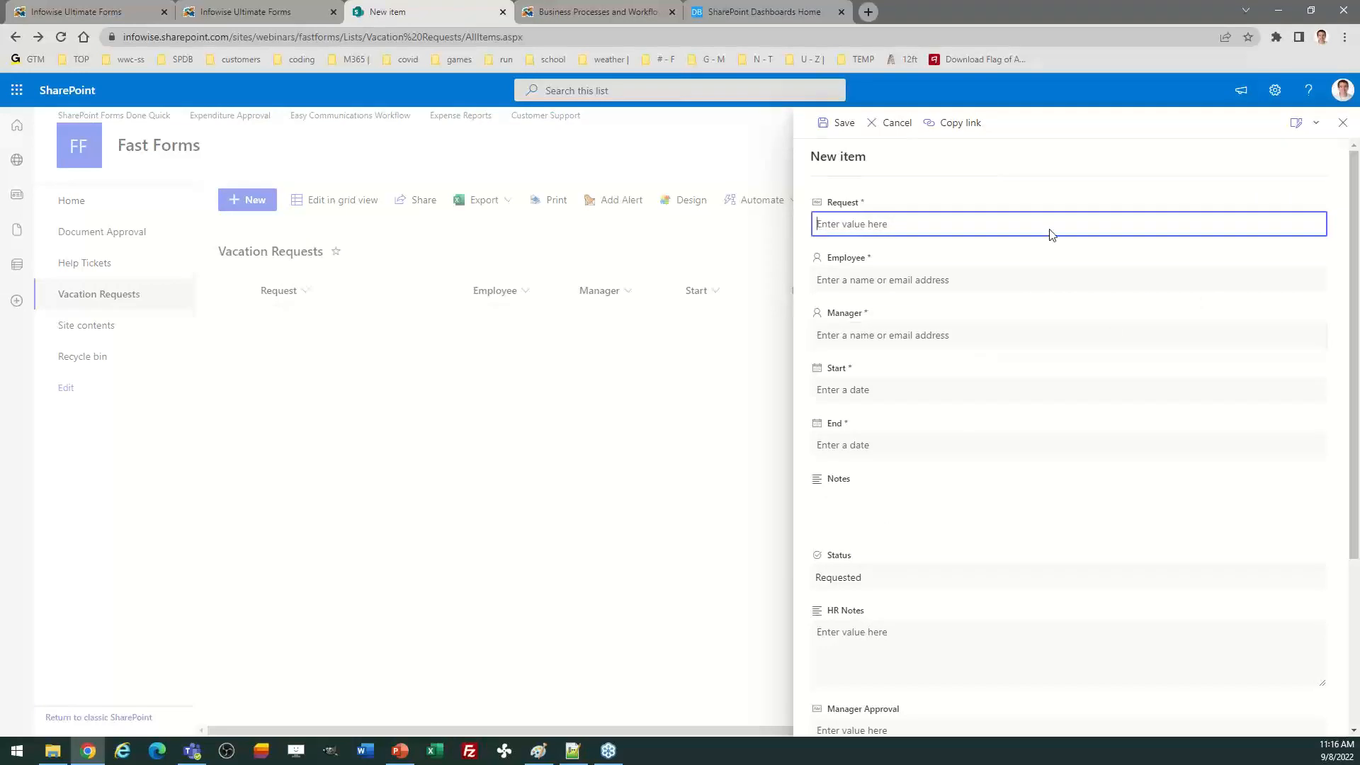
click(896, 124)
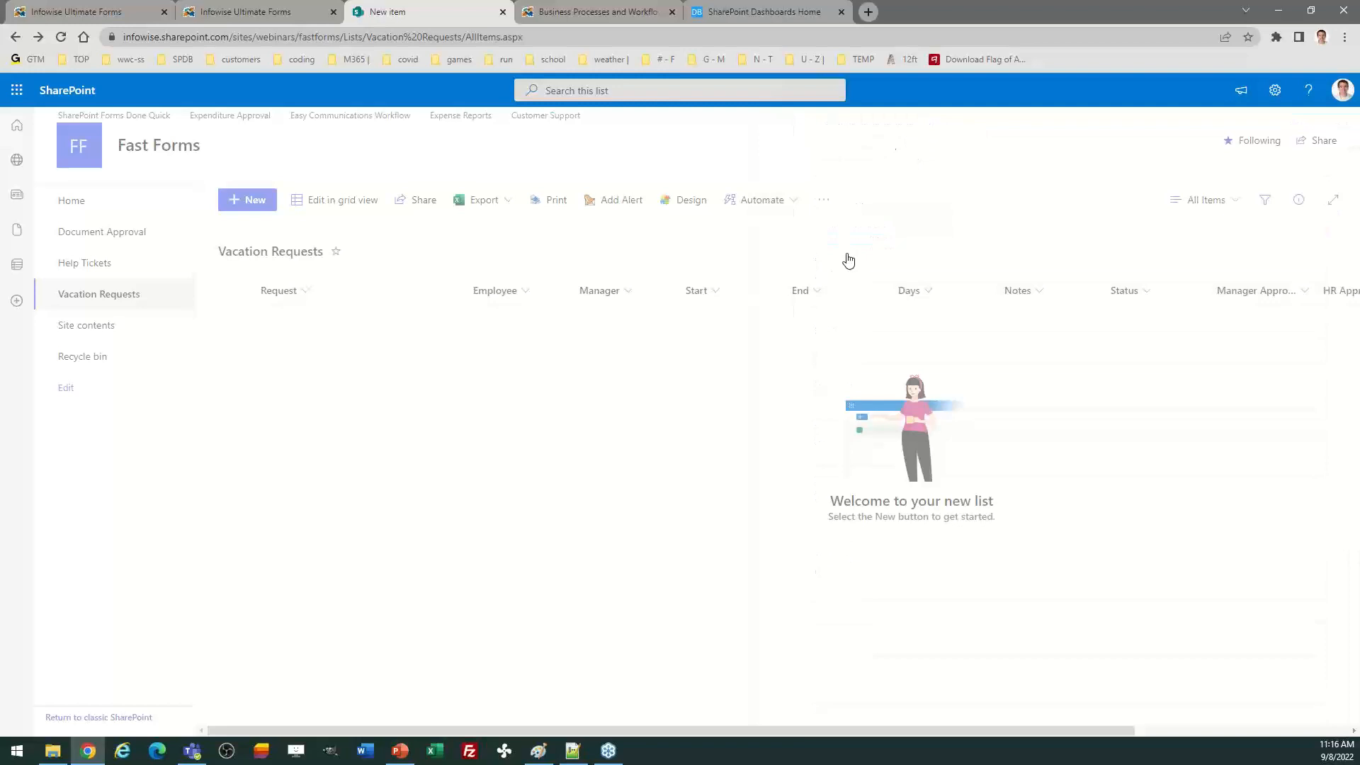
Step: Open the modern form designer for the Vacation Requests list and add a container with a button bar below it
click(689, 201)
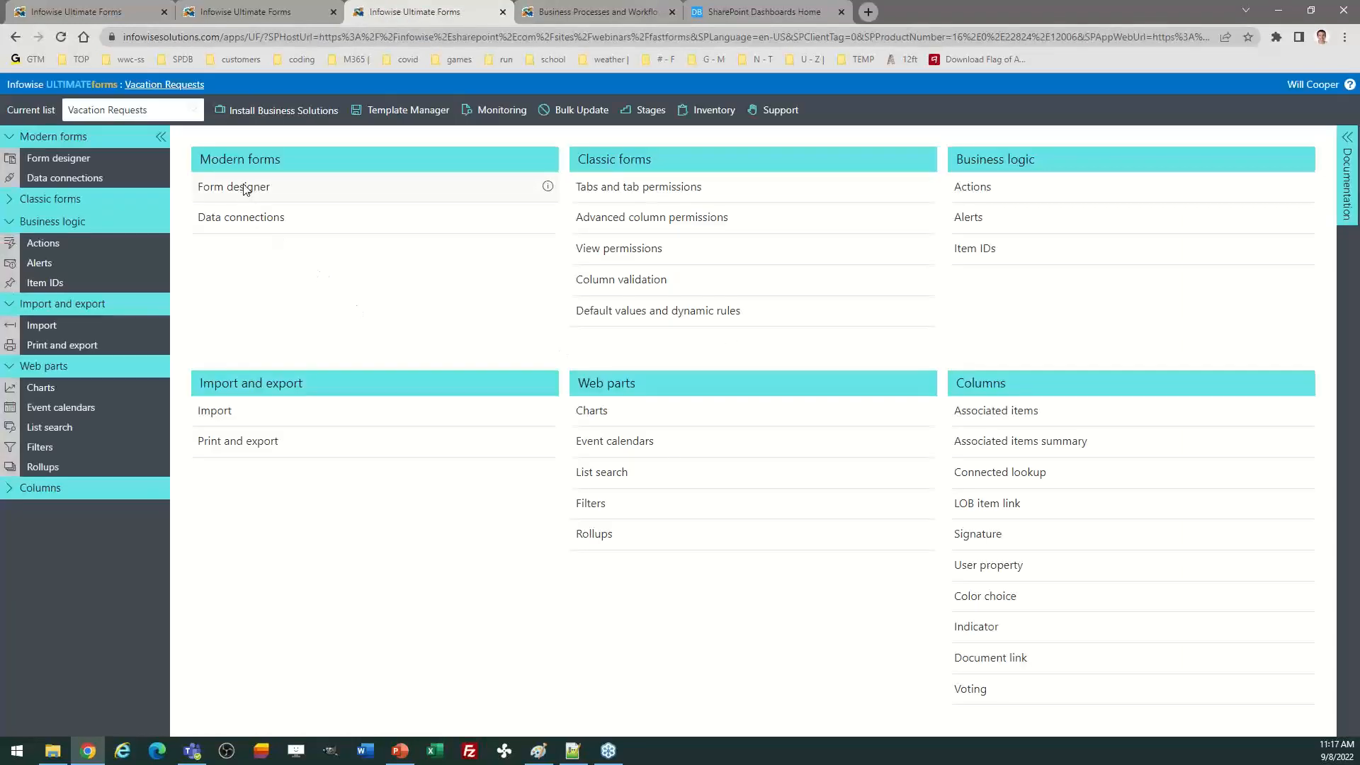
click(242, 186)
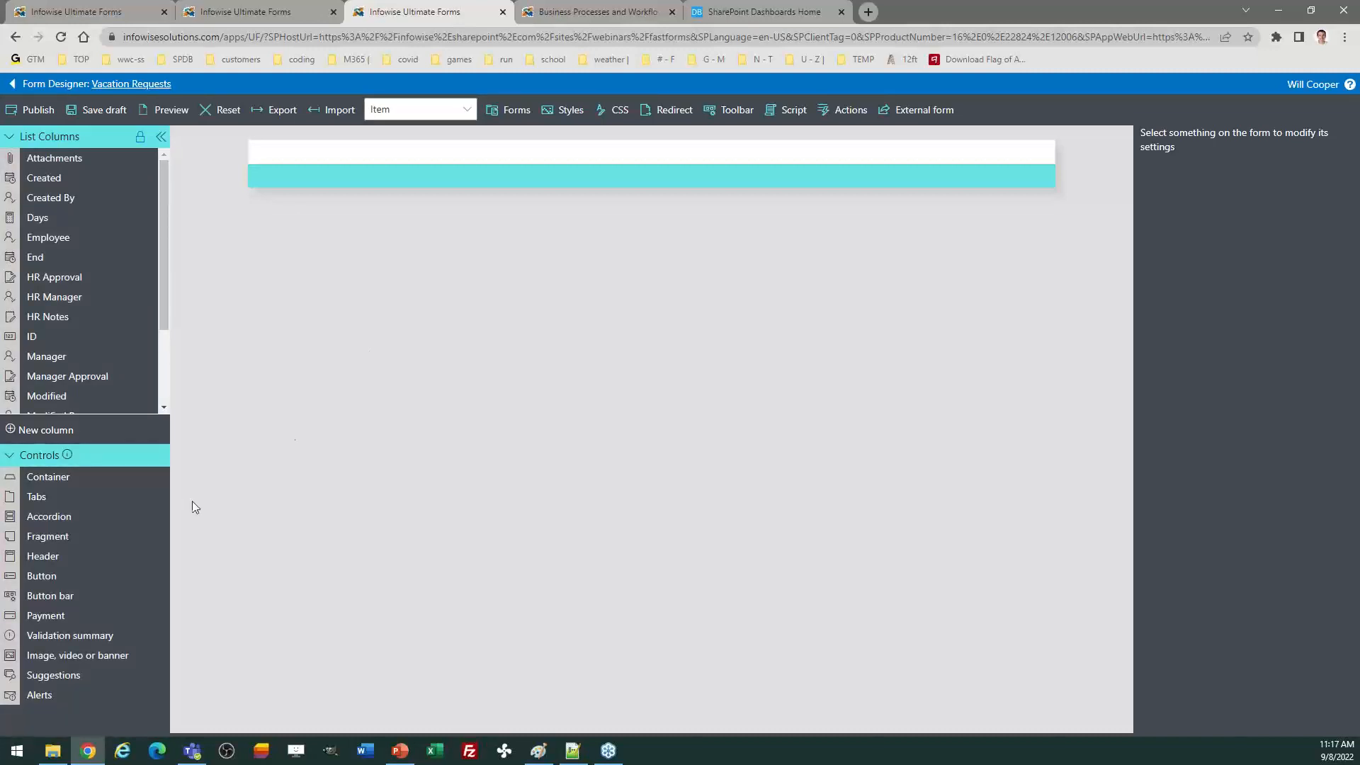
drag(92, 478, 386, 160)
drag(54, 596, 382, 185)
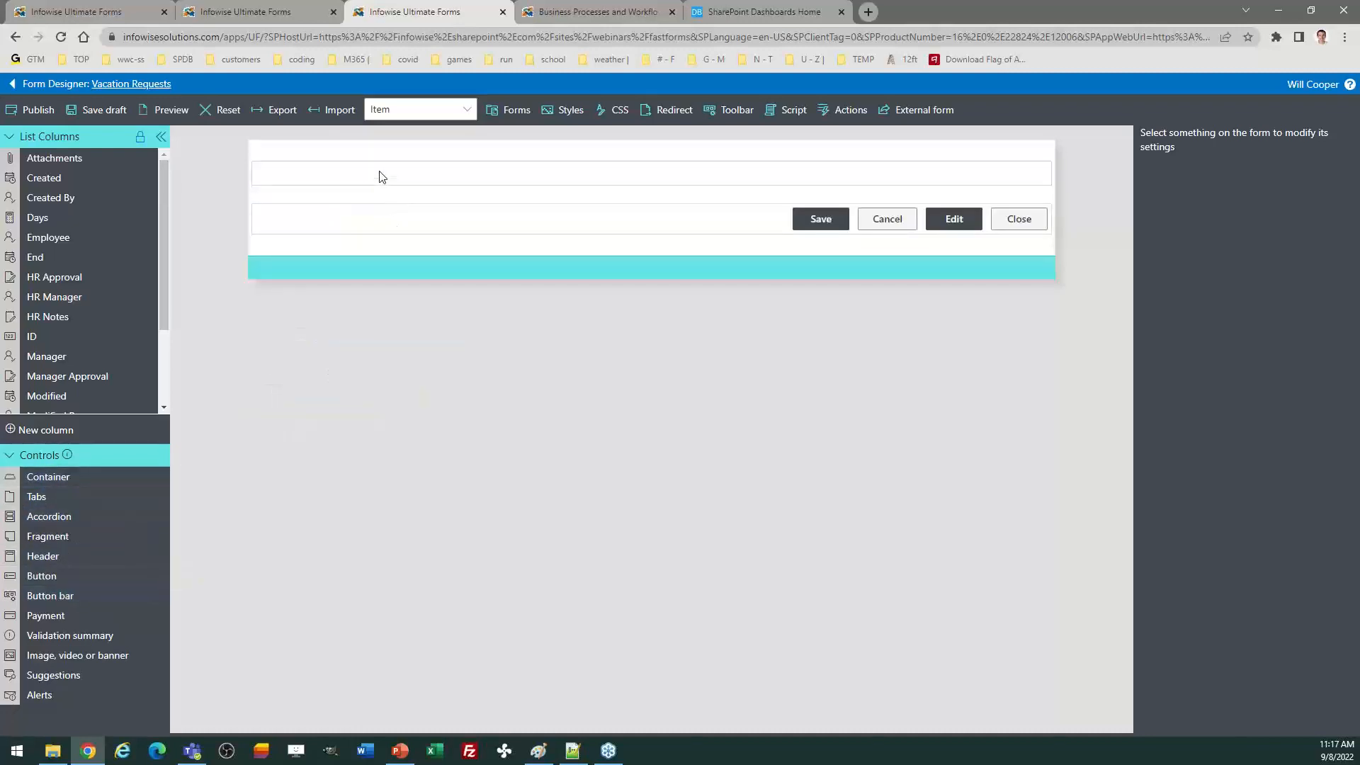
Step: Give the container the Shadow theme and add a style with a pale yellow background color
click(382, 177)
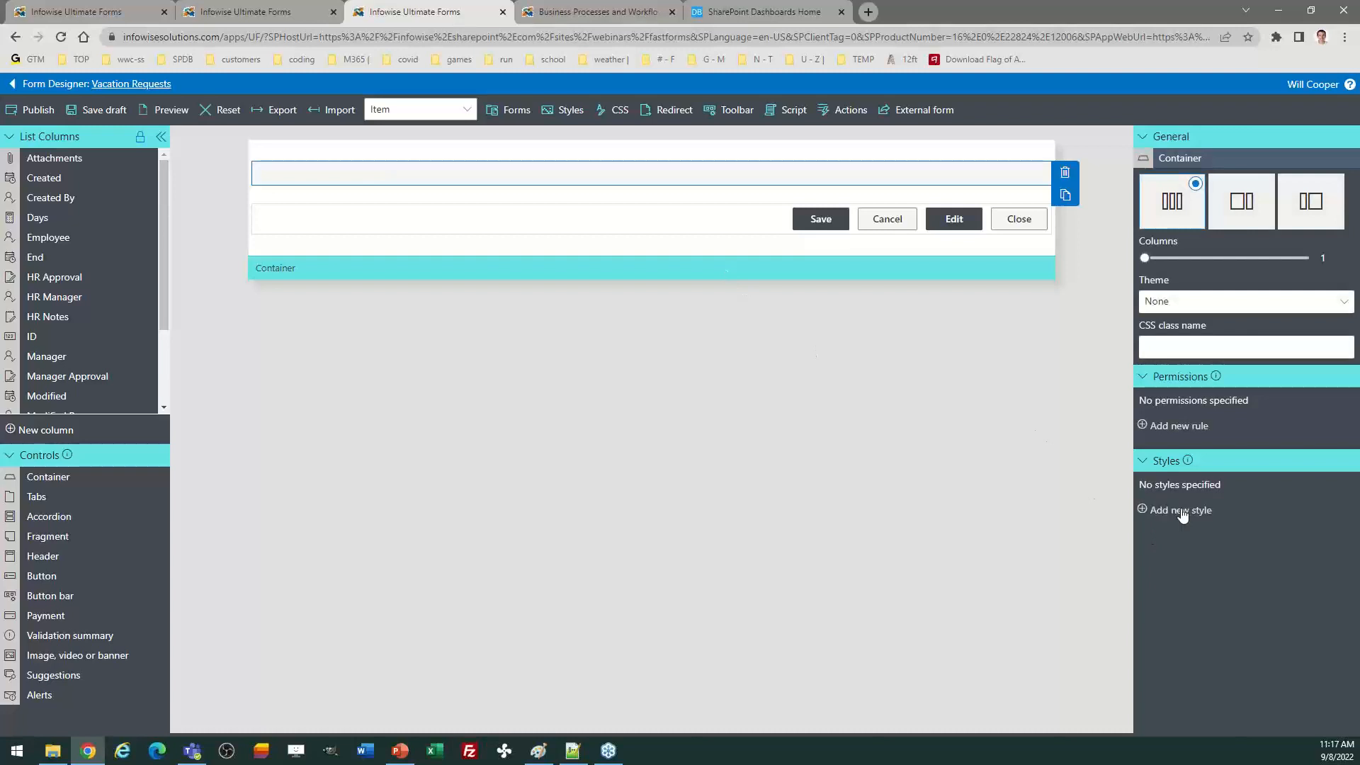
click(1173, 303)
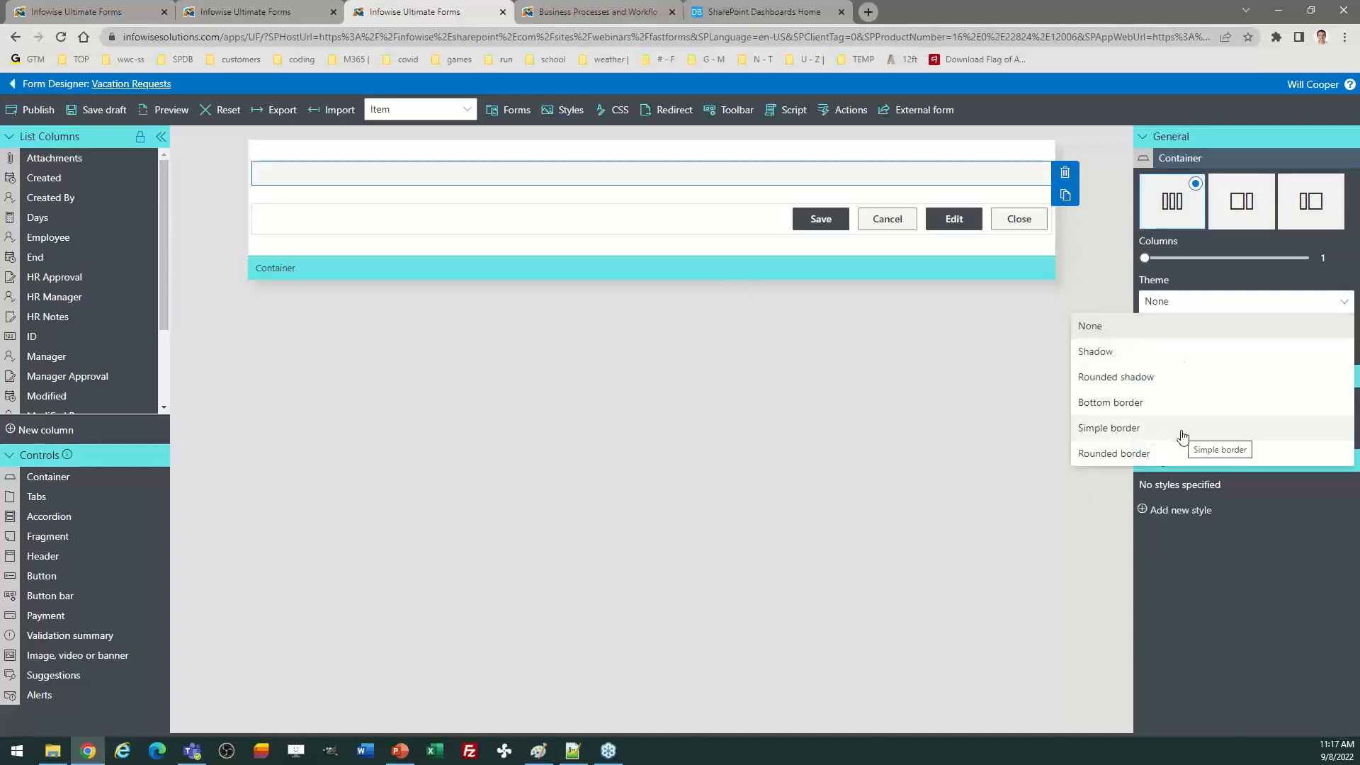
click(1166, 353)
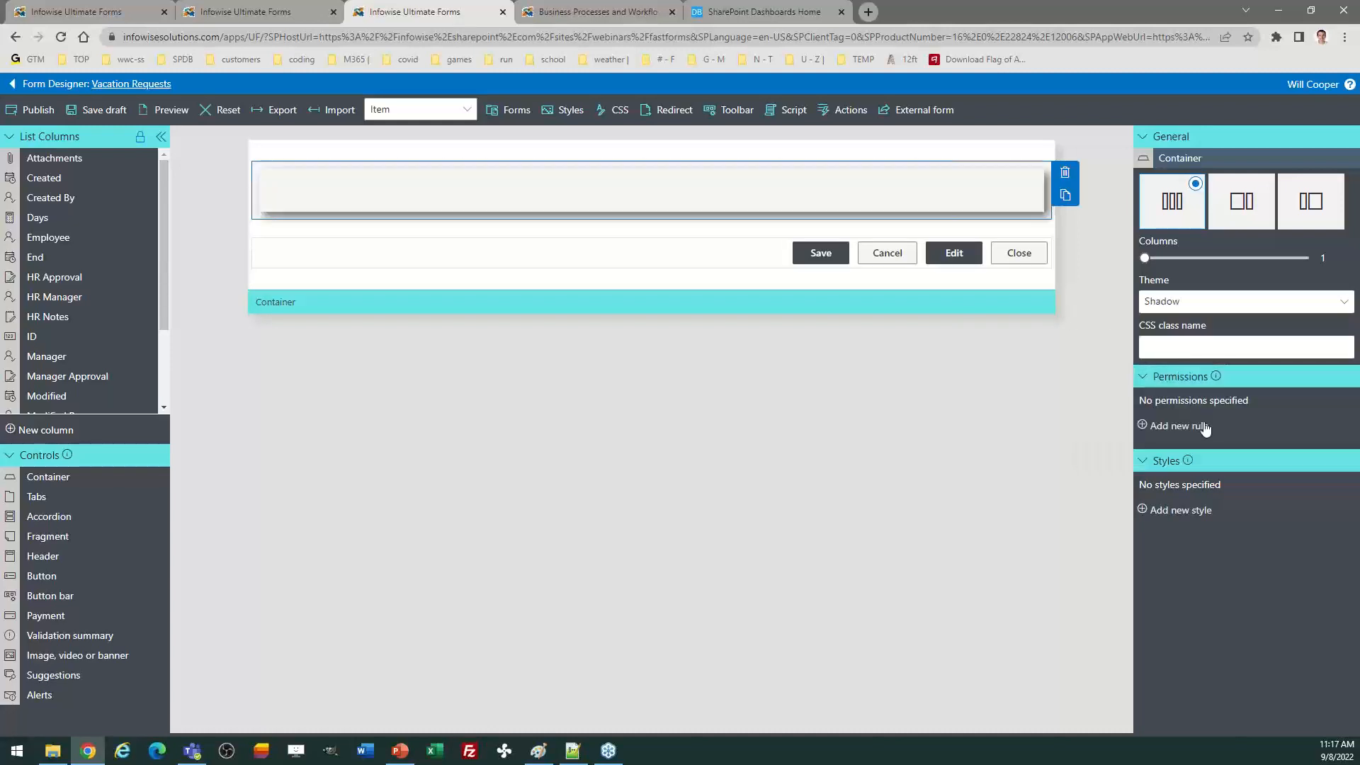
click(1187, 514)
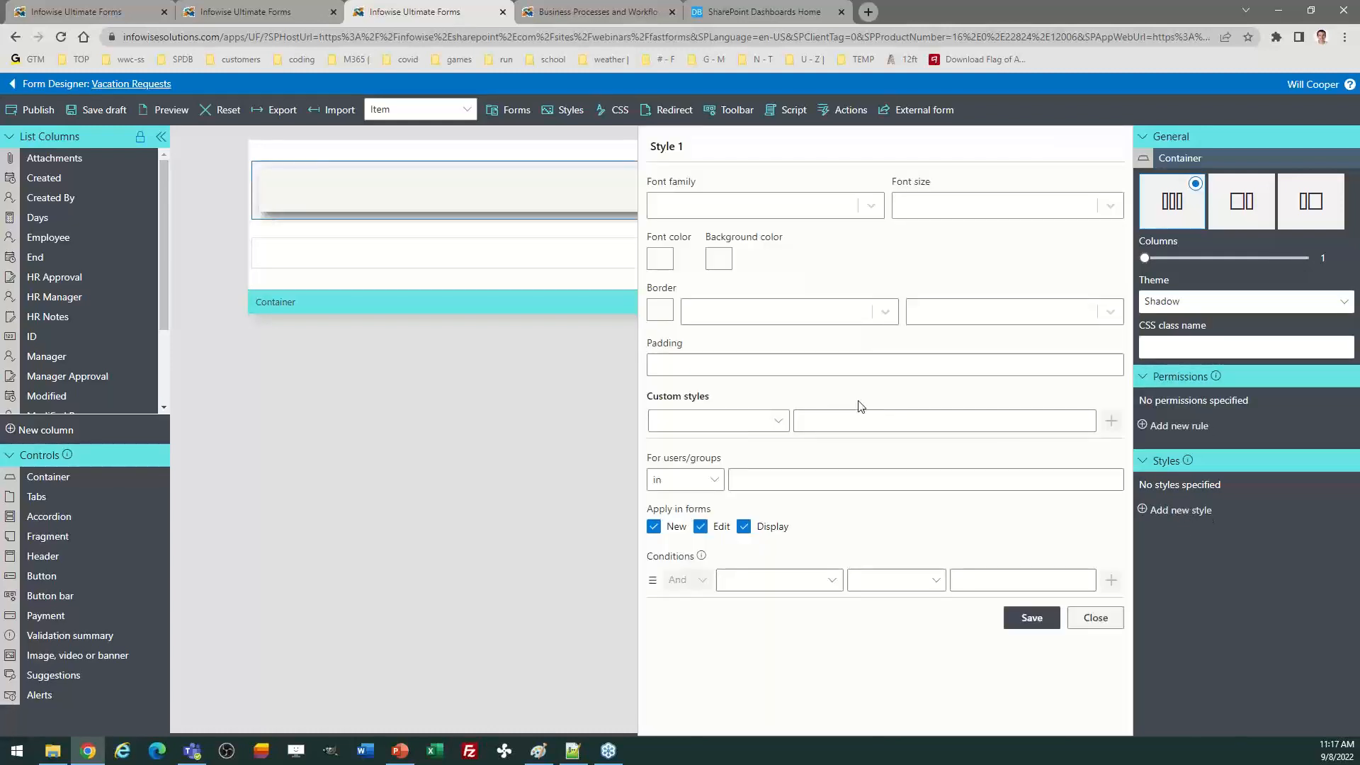
click(719, 258)
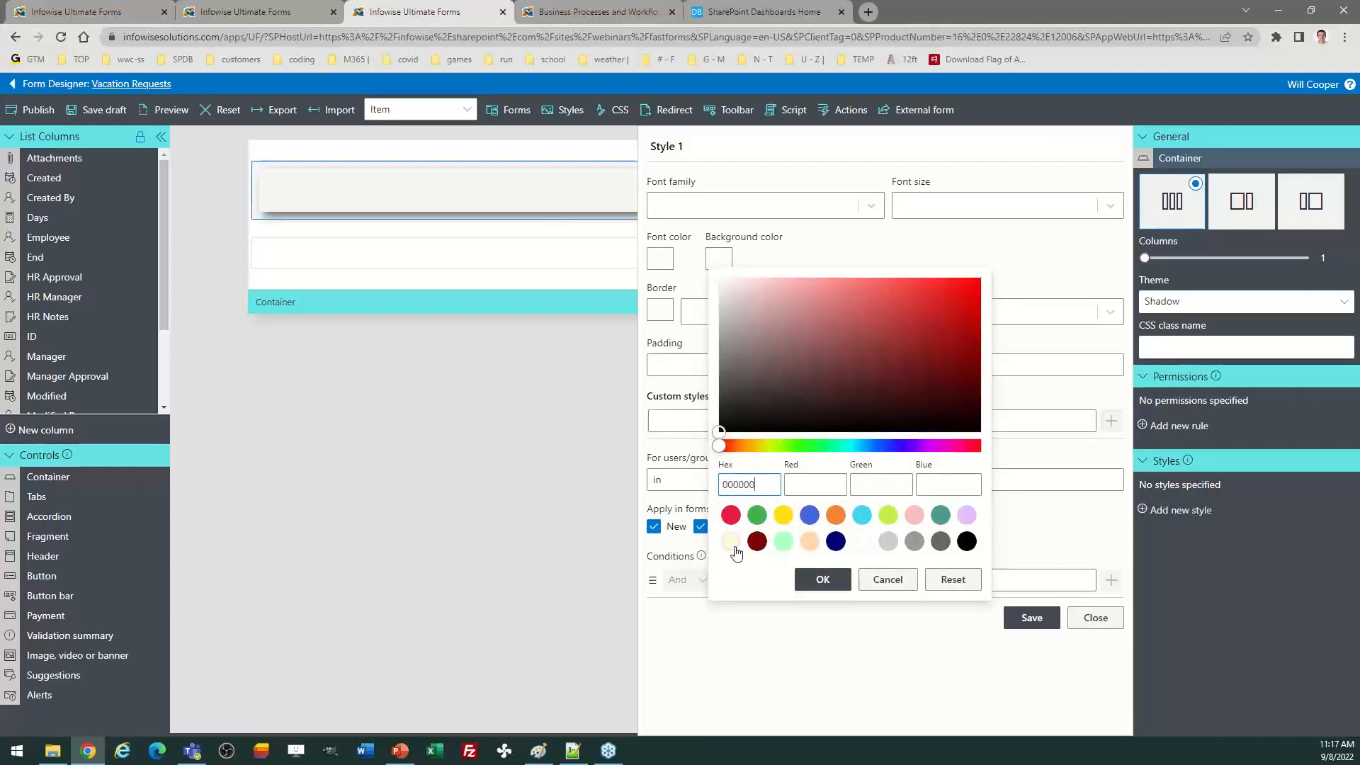
click(732, 541)
click(811, 580)
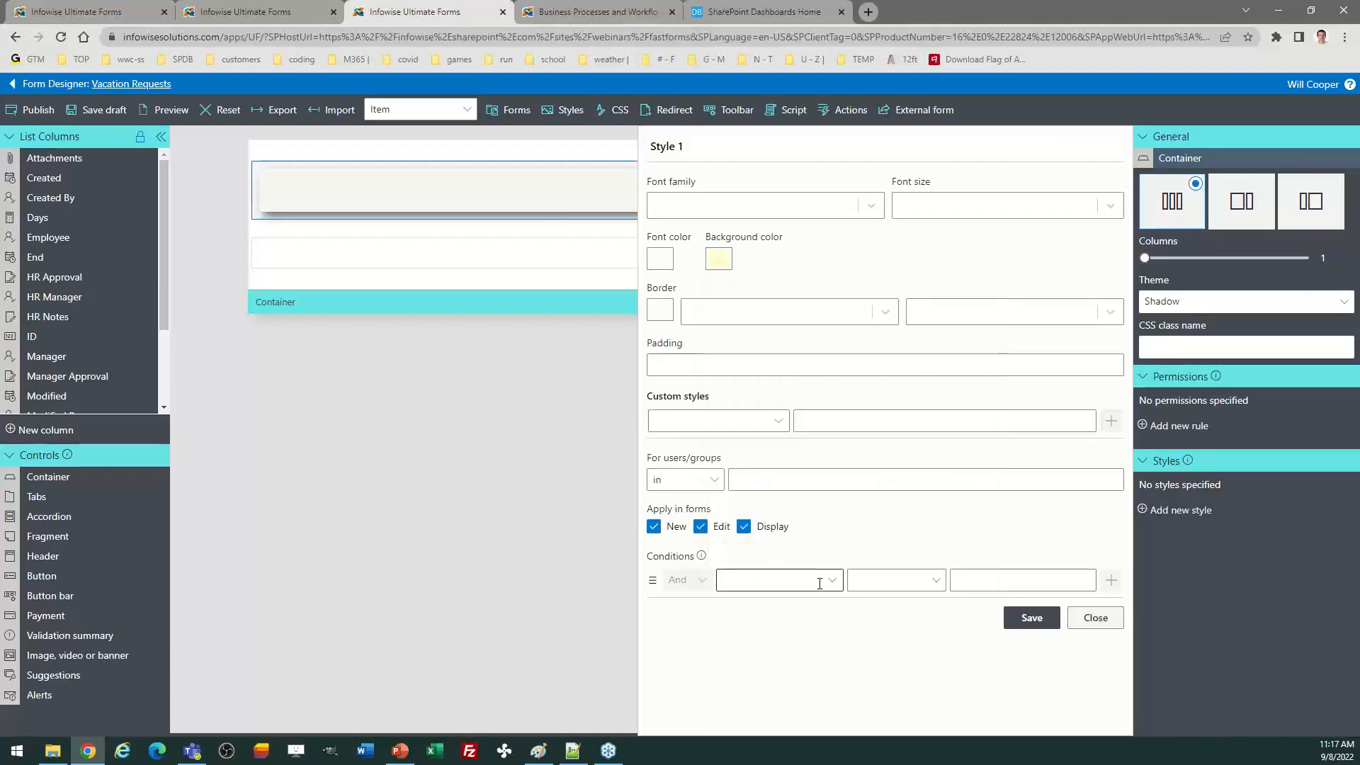
click(1031, 618)
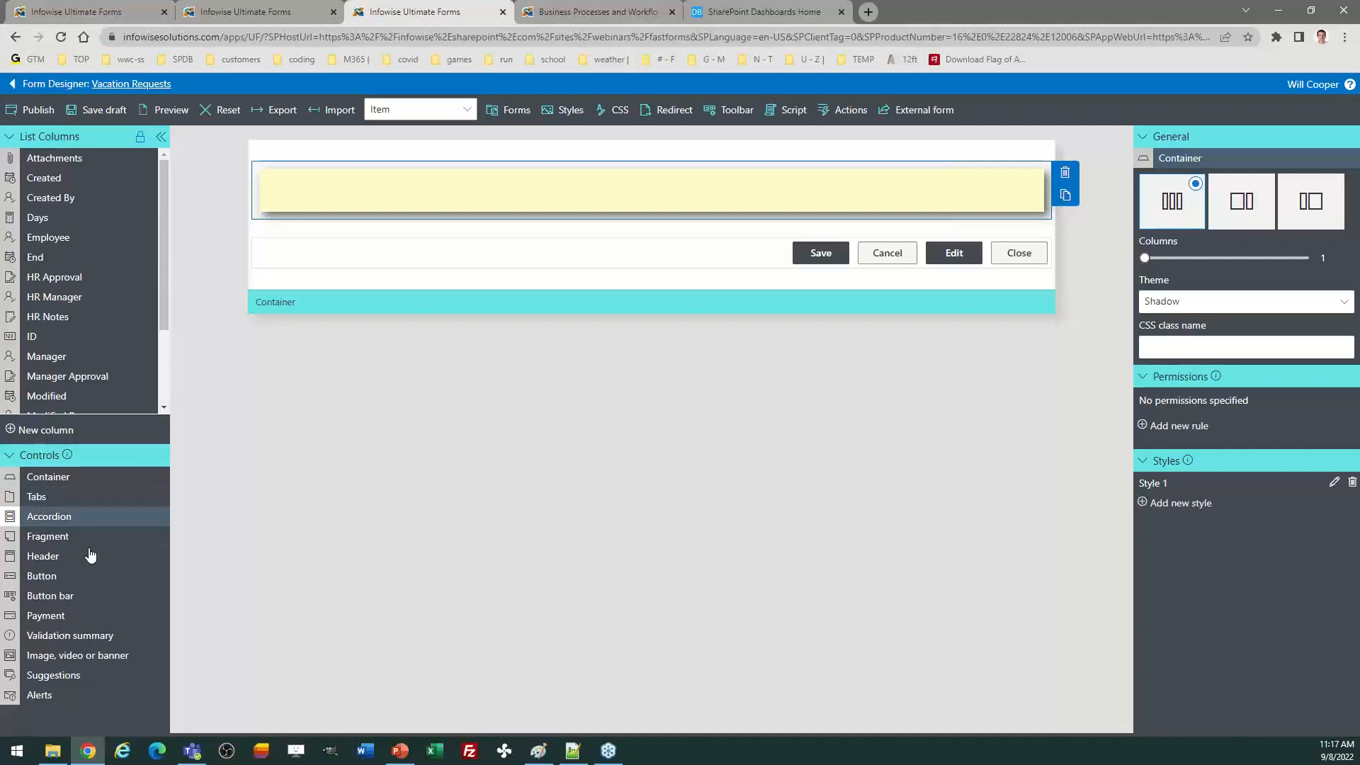
Step: Add a header inside the yellow container with level 2, the High contrast theme and a pencil icon
drag(58, 558, 420, 212)
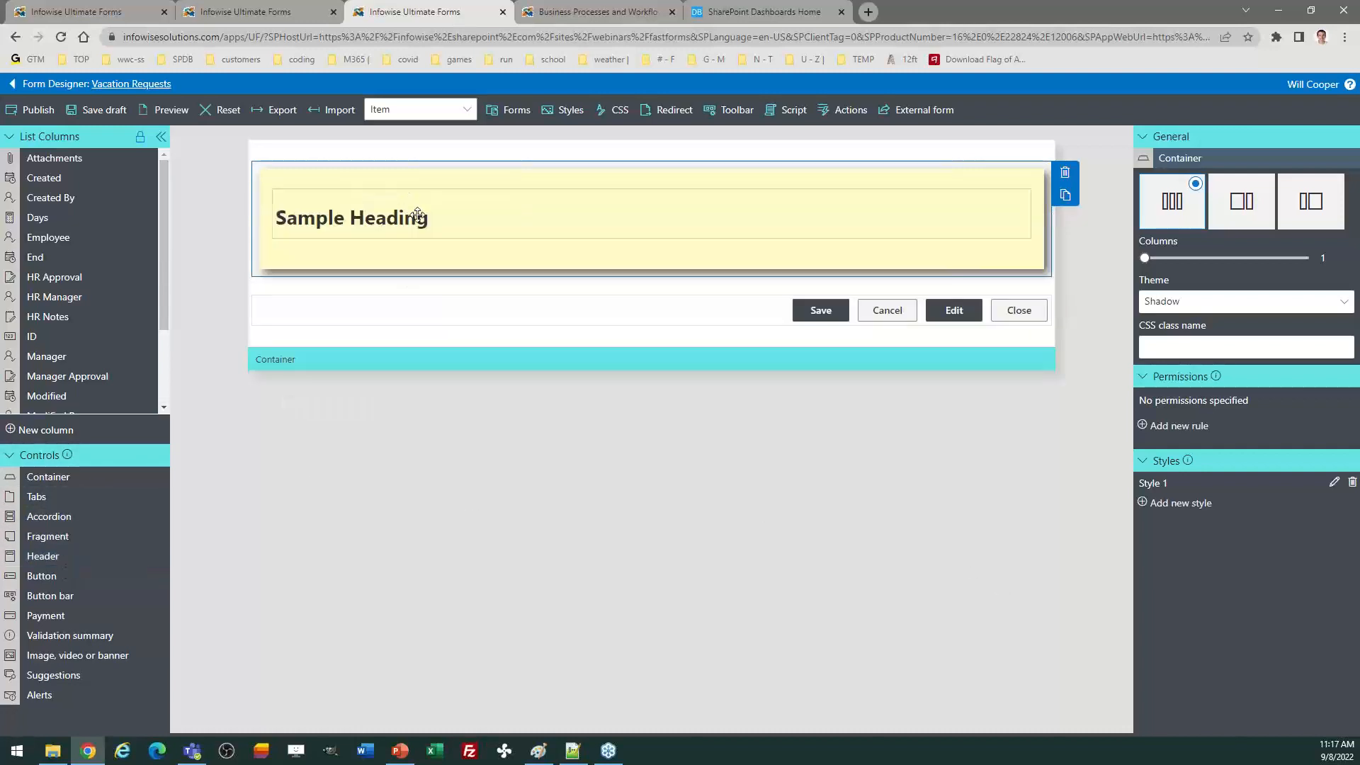
click(1181, 253)
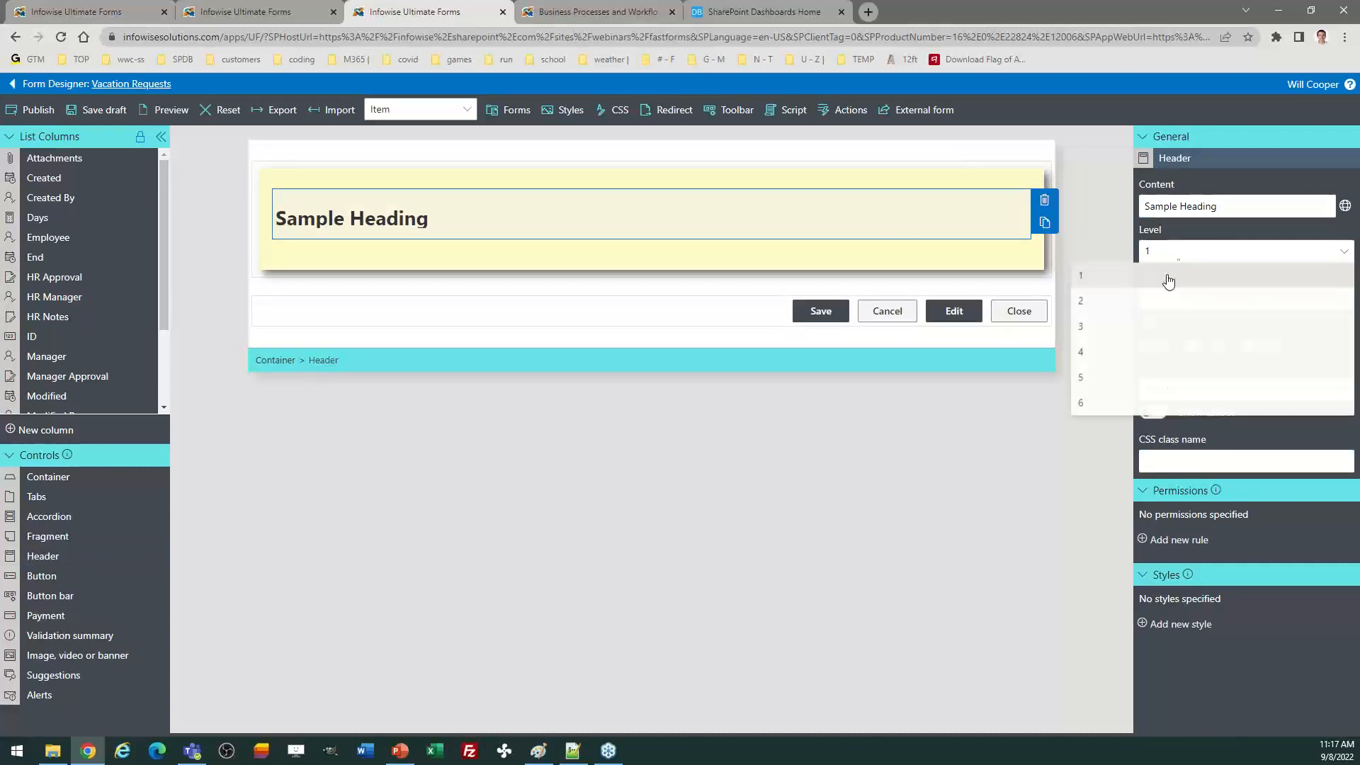
click(1126, 310)
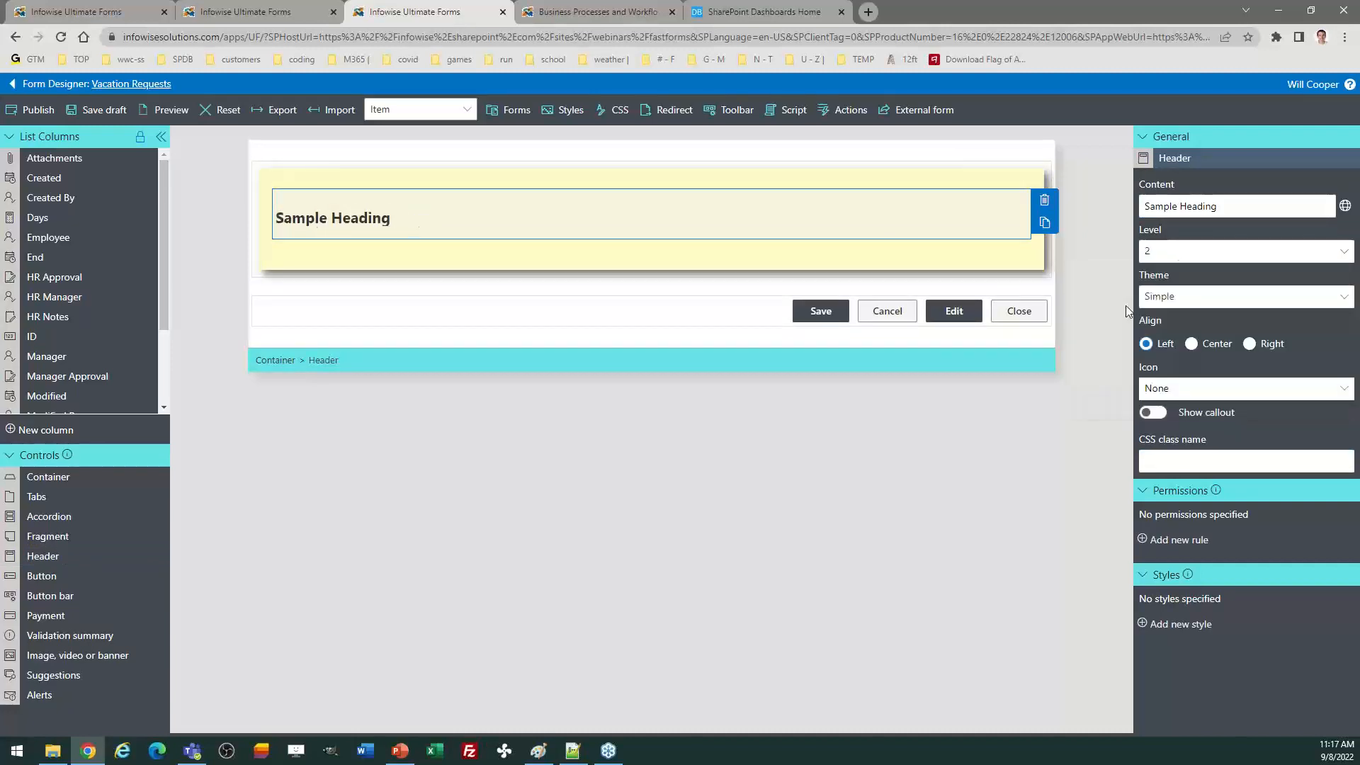
click(1172, 296)
click(1155, 349)
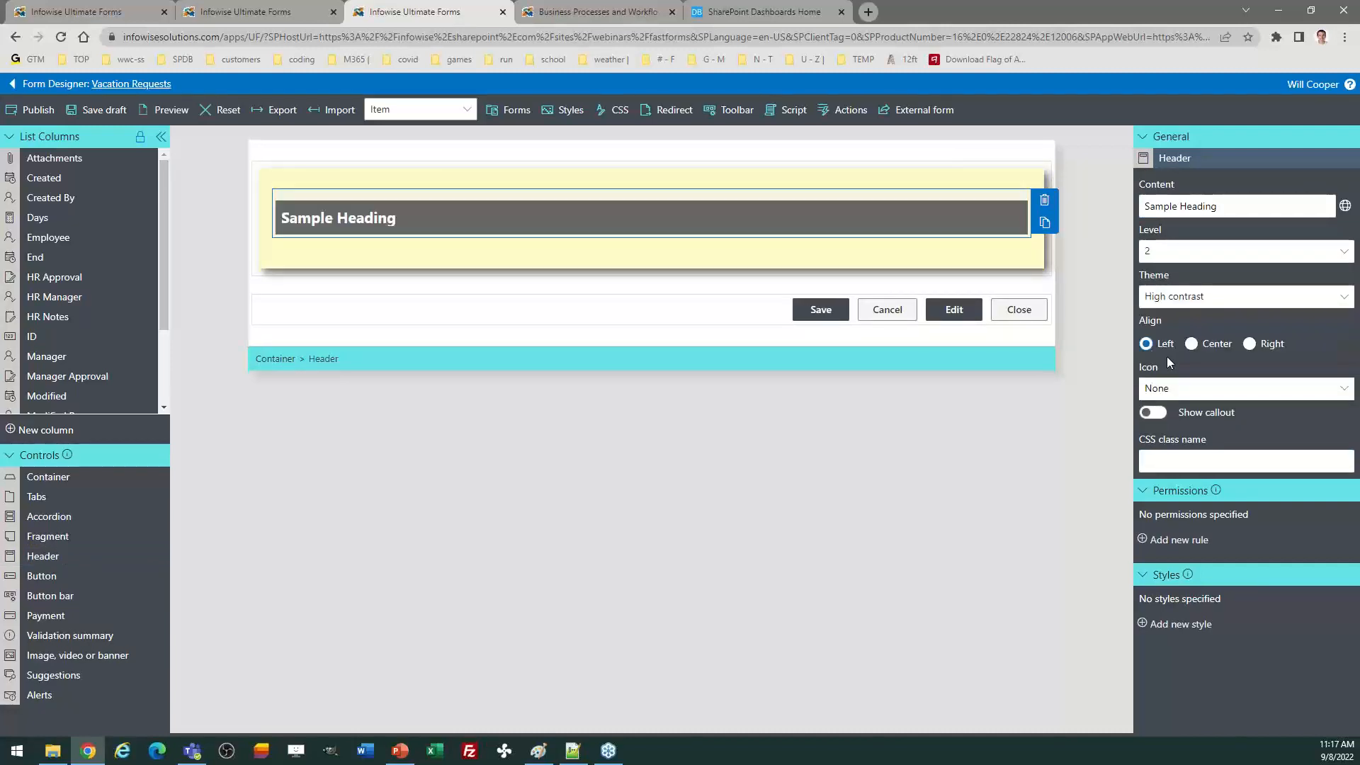
click(1179, 394)
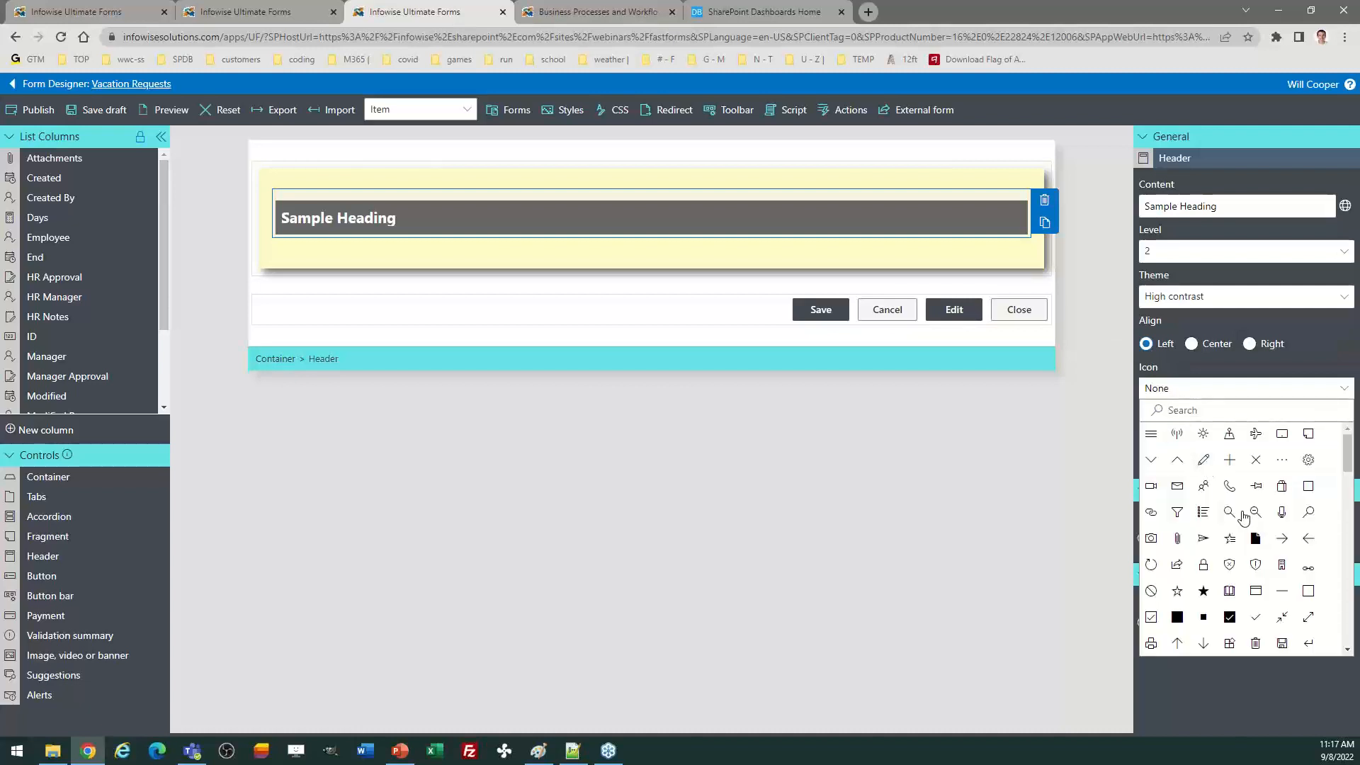
click(1202, 461)
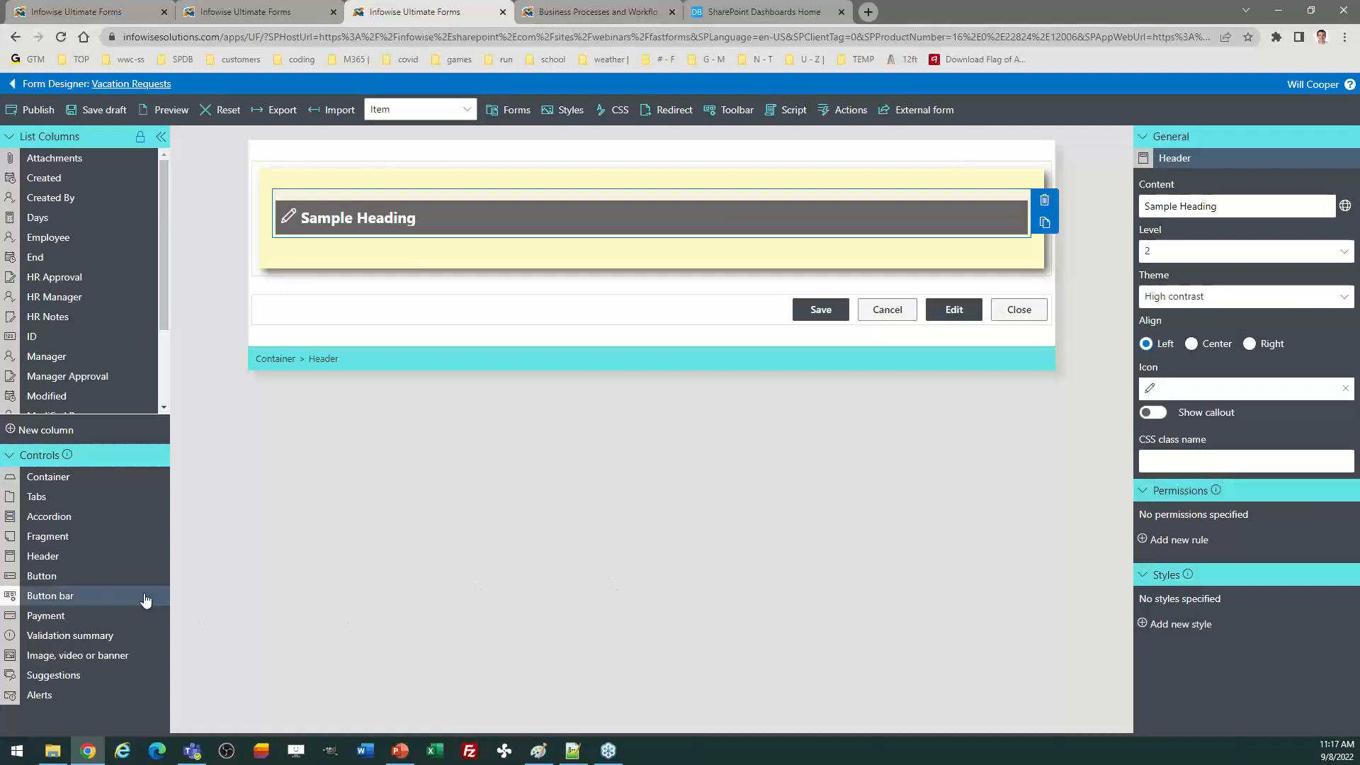
Step: Add a banner below the header with height 150, the seaside boardwalk gallery image and center alignment
drag(53, 655, 407, 265)
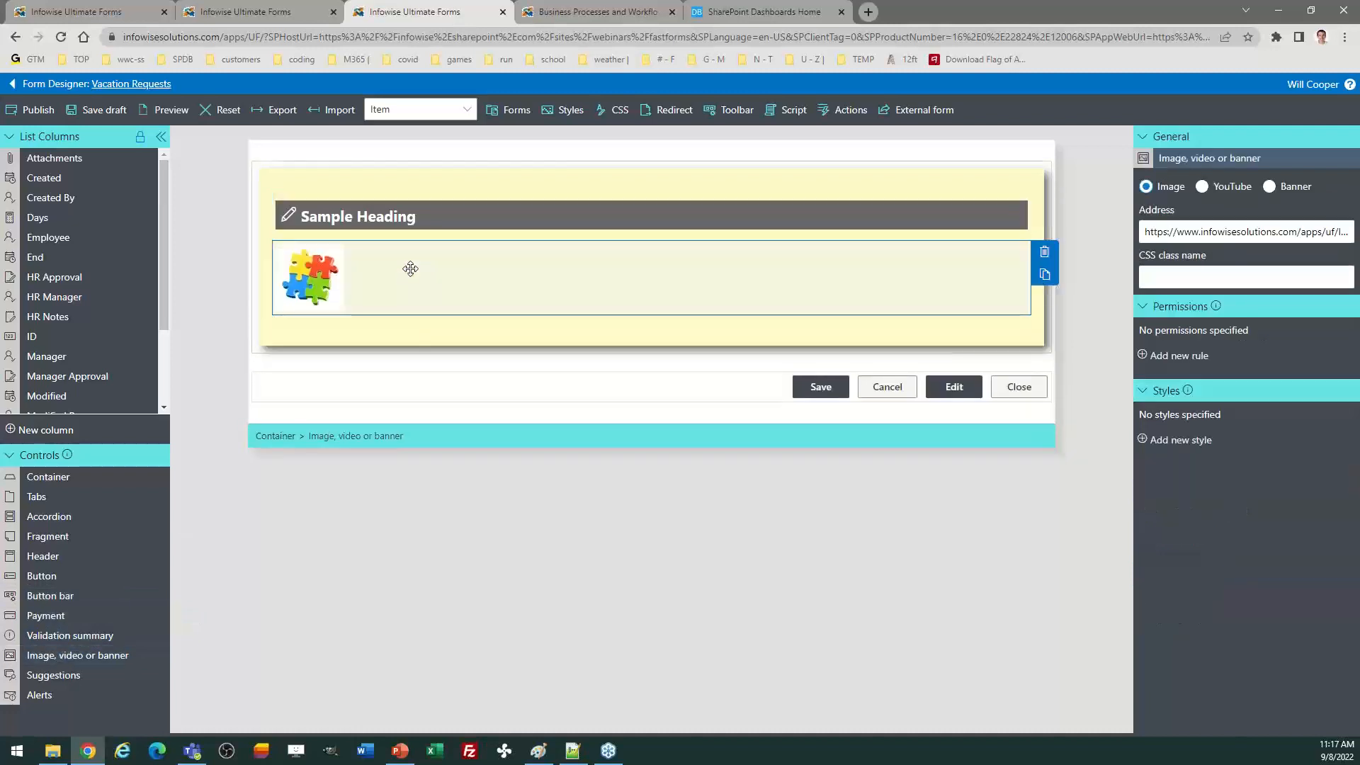
click(1268, 187)
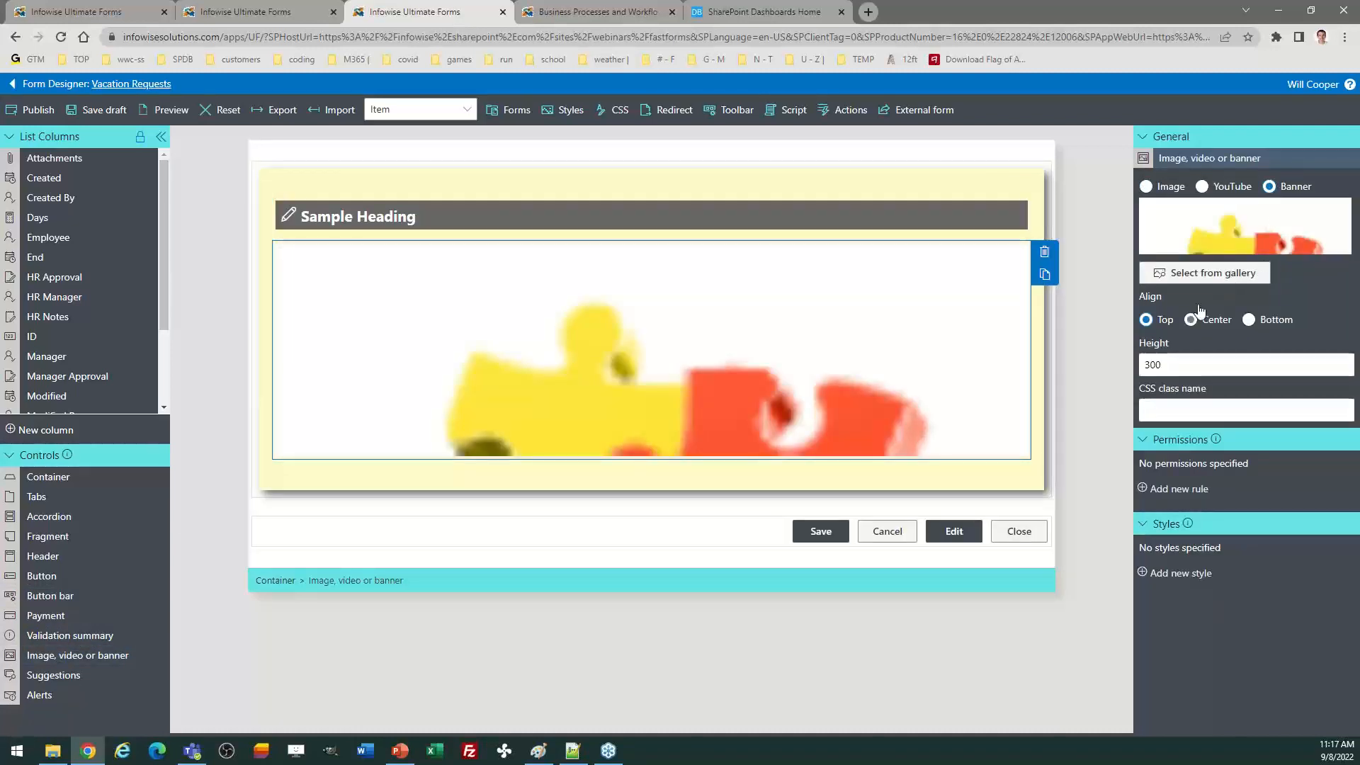
drag(1181, 367, 1039, 386)
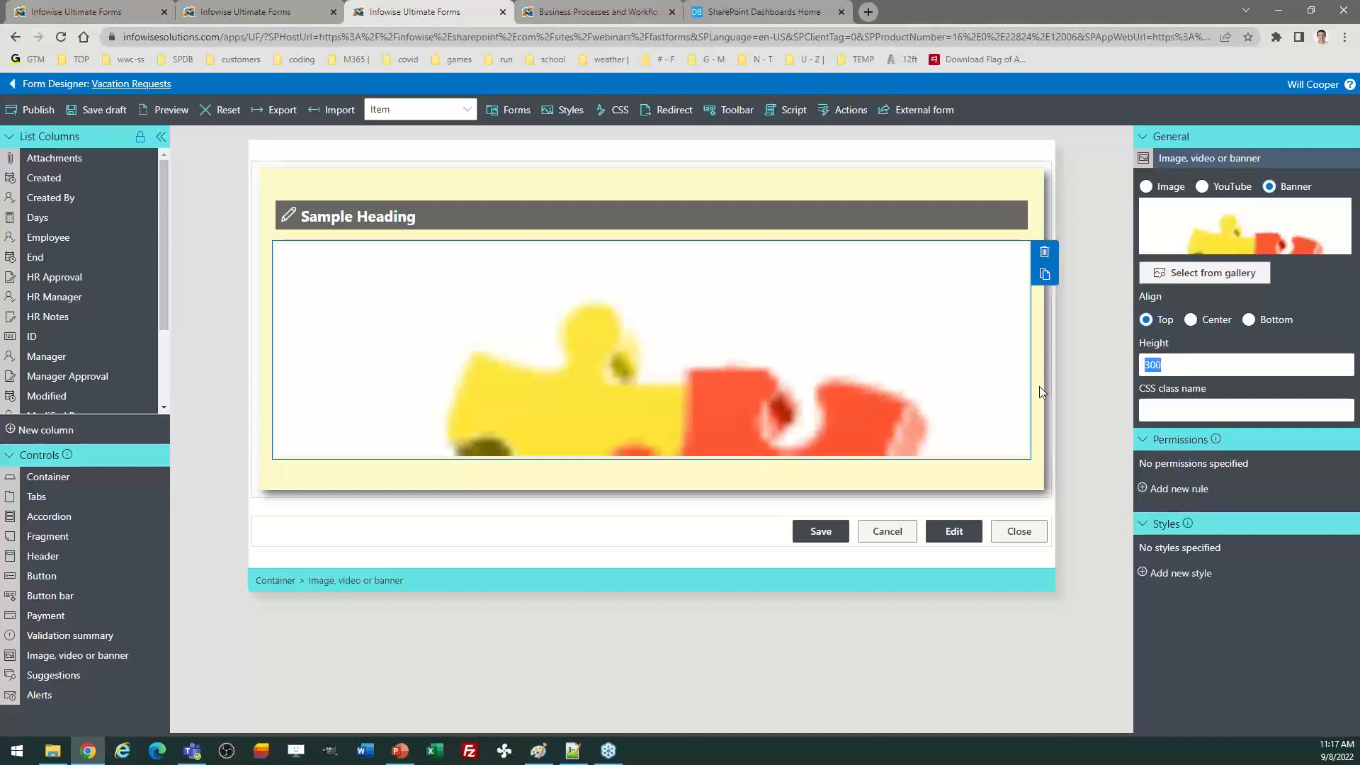
text(150)
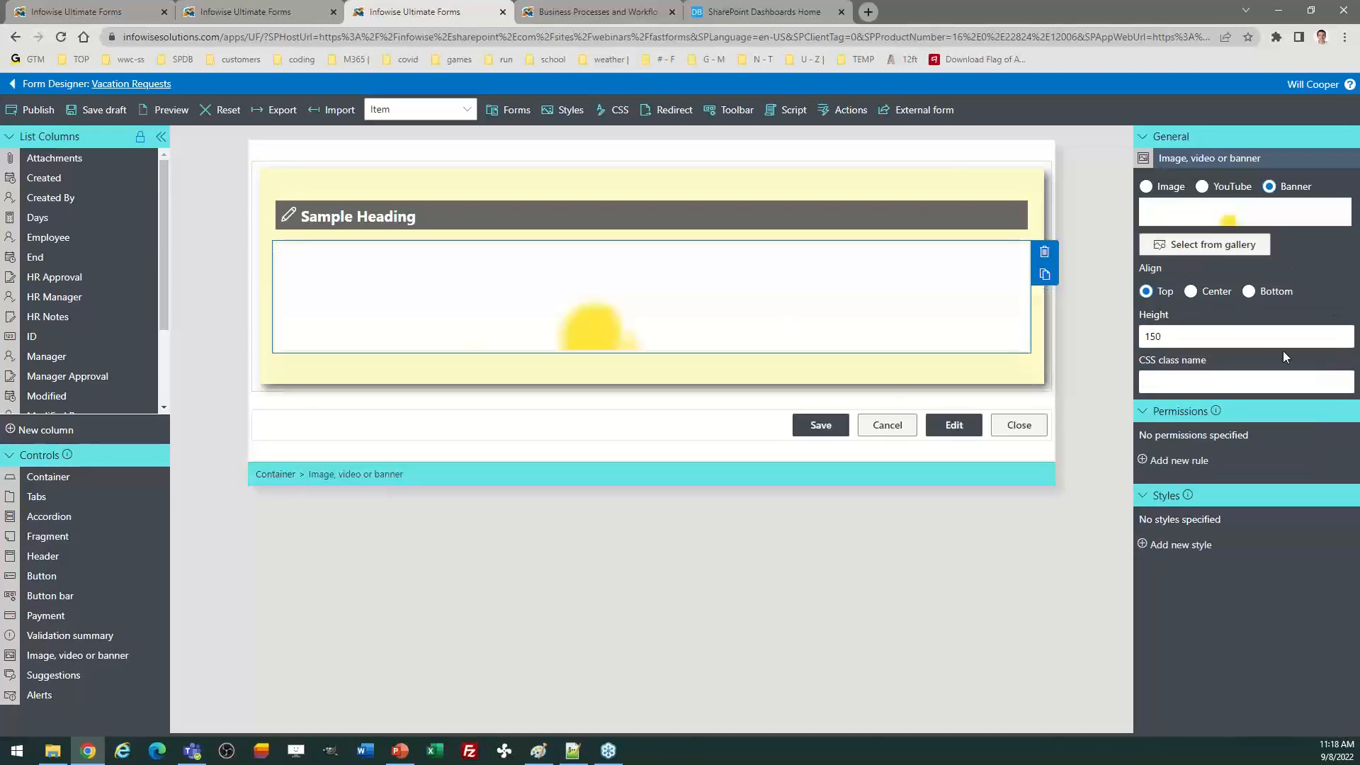
click(1212, 248)
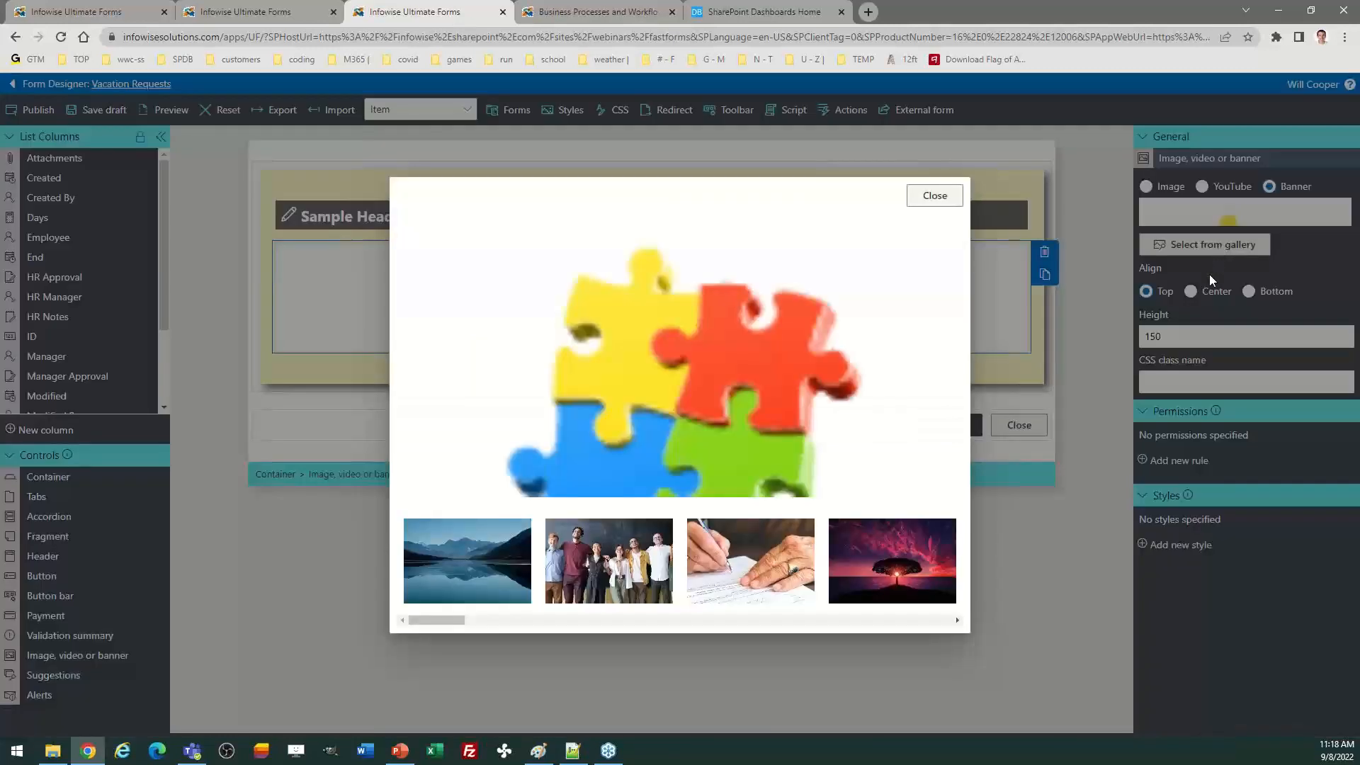
drag(454, 625, 534, 623)
click(545, 561)
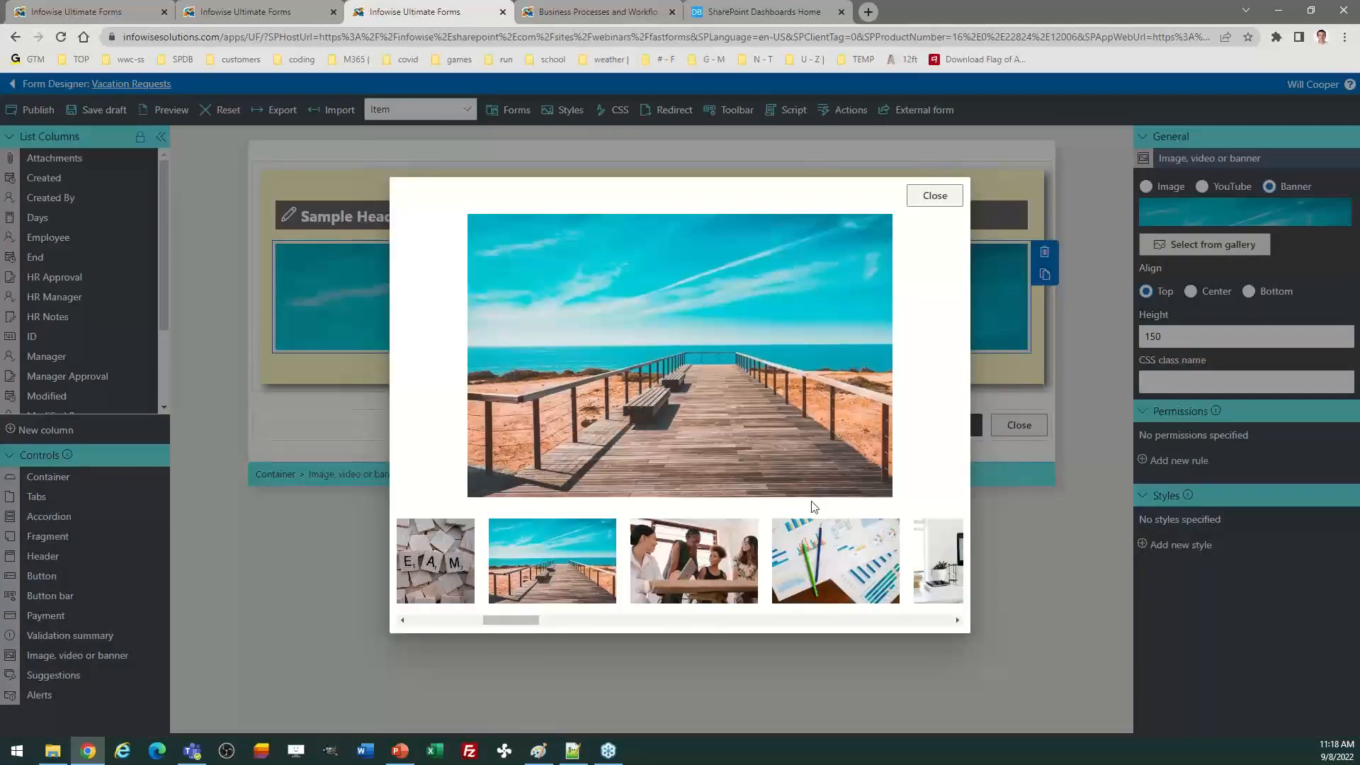
click(933, 198)
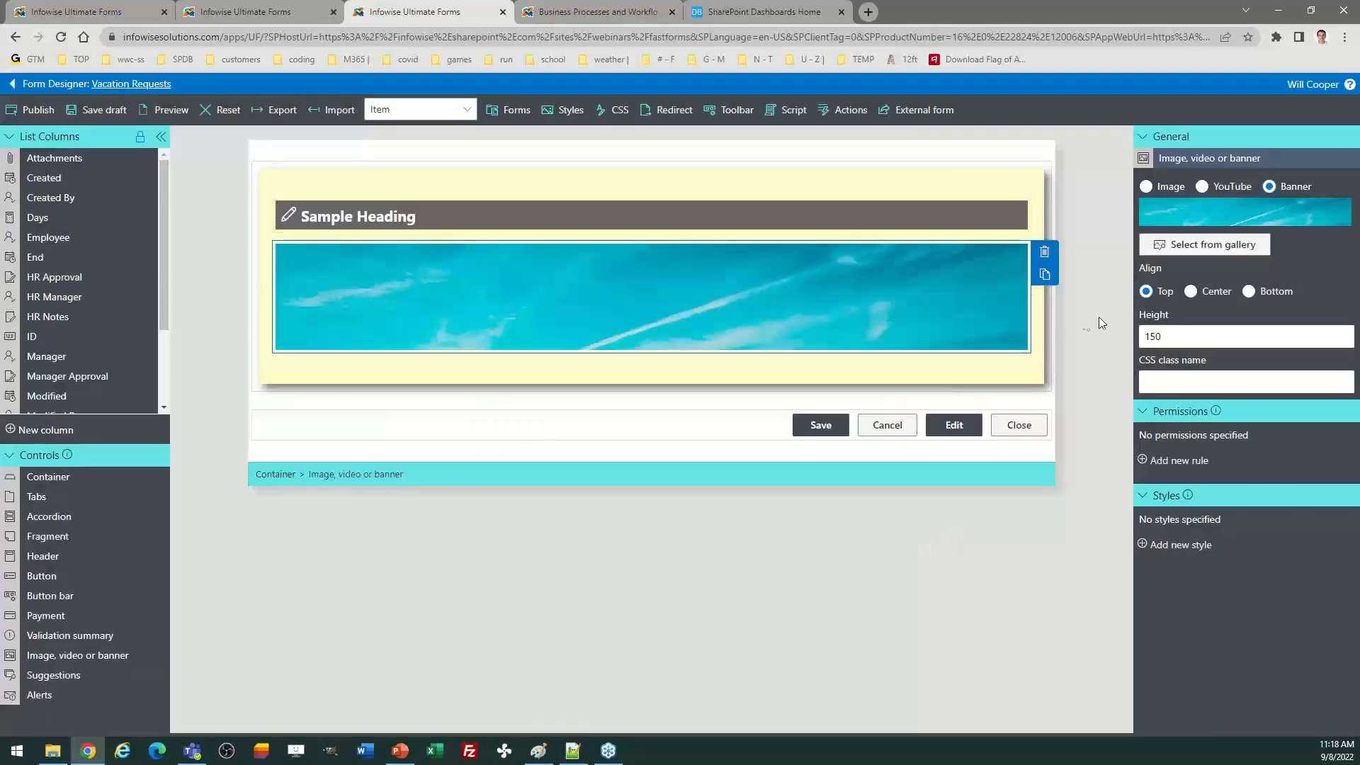
click(1191, 291)
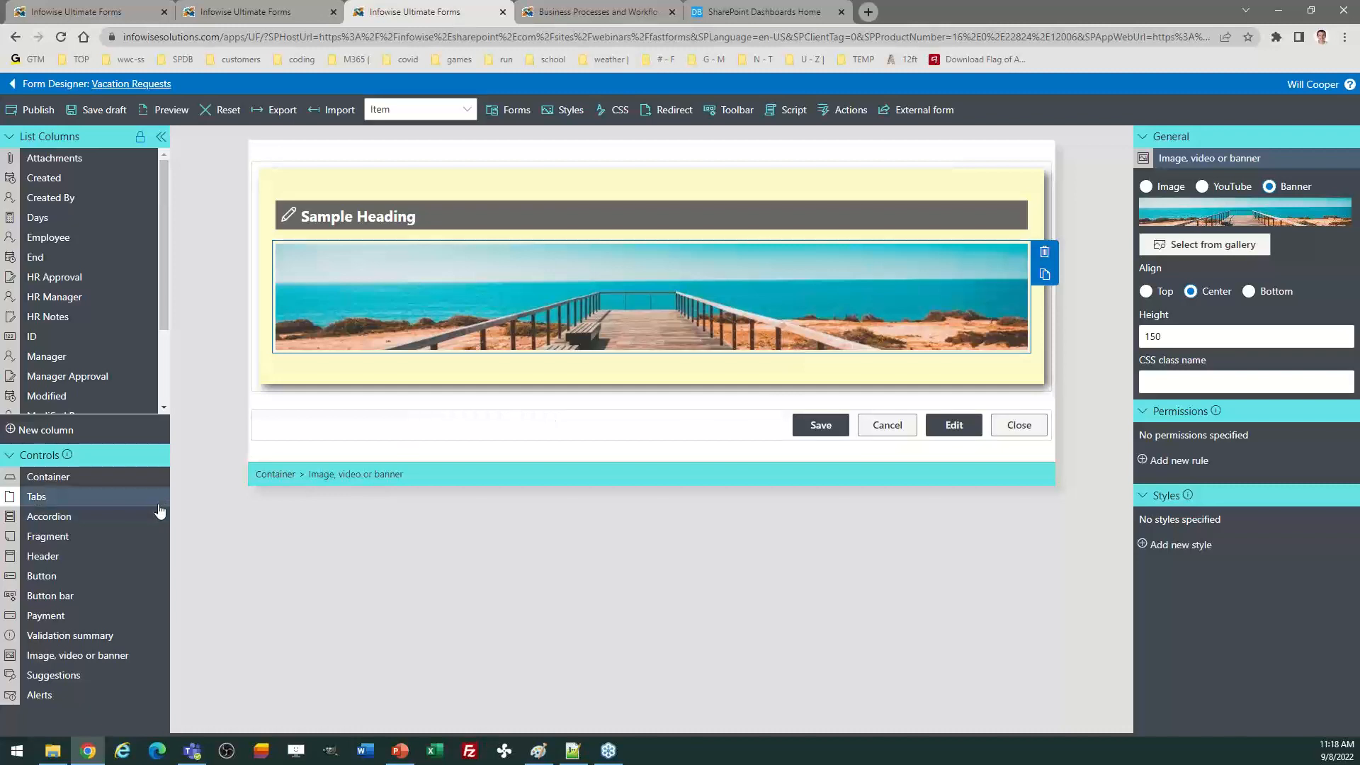
Step: Add a nested container with the Simple border theme below the banner and duplicate it twice
drag(53, 476, 373, 367)
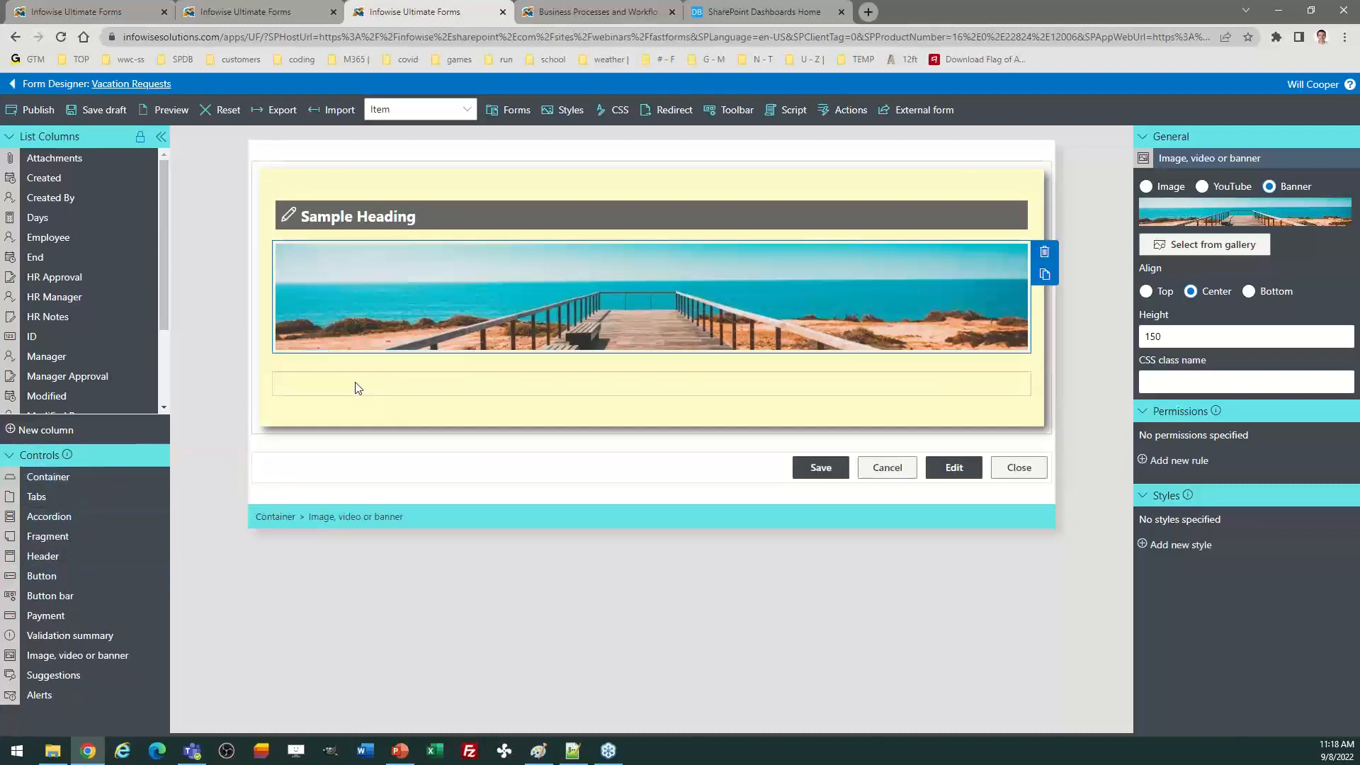
click(357, 387)
click(1152, 303)
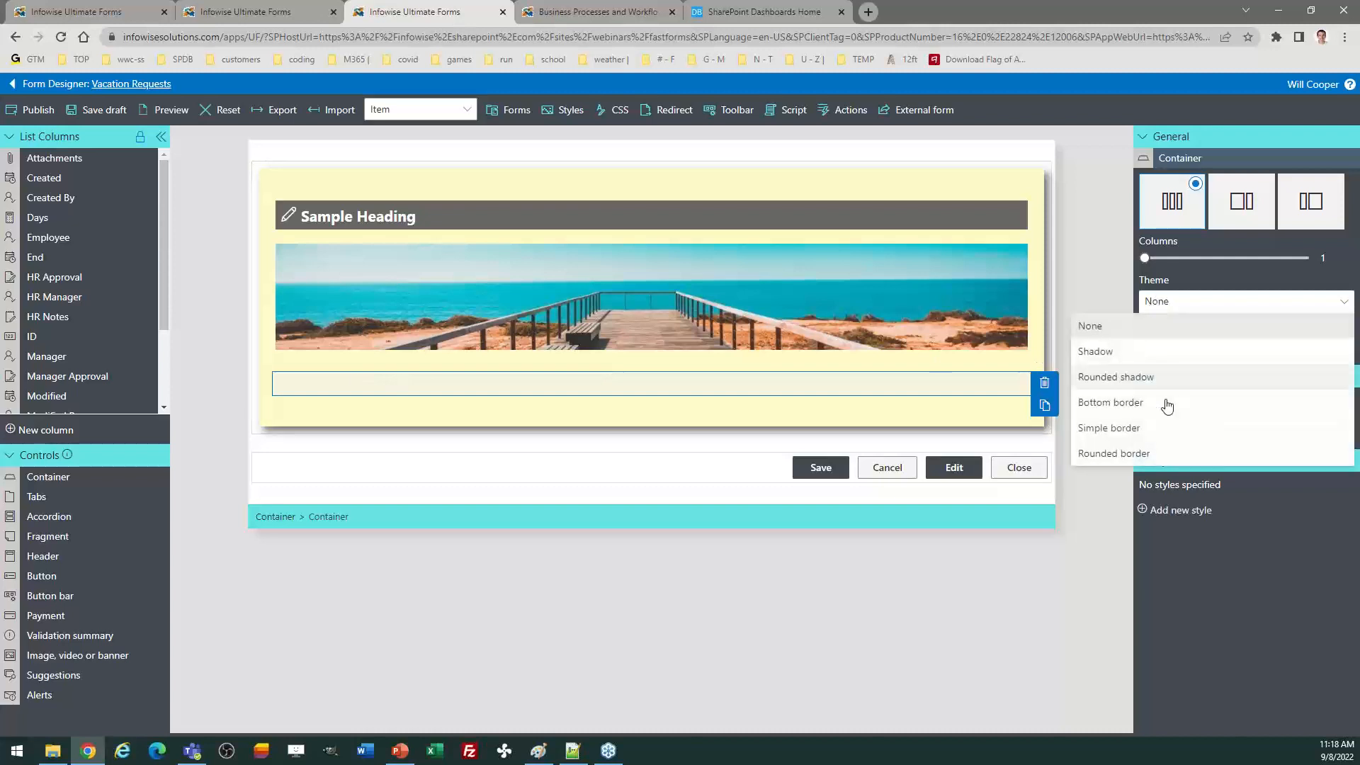
click(1165, 437)
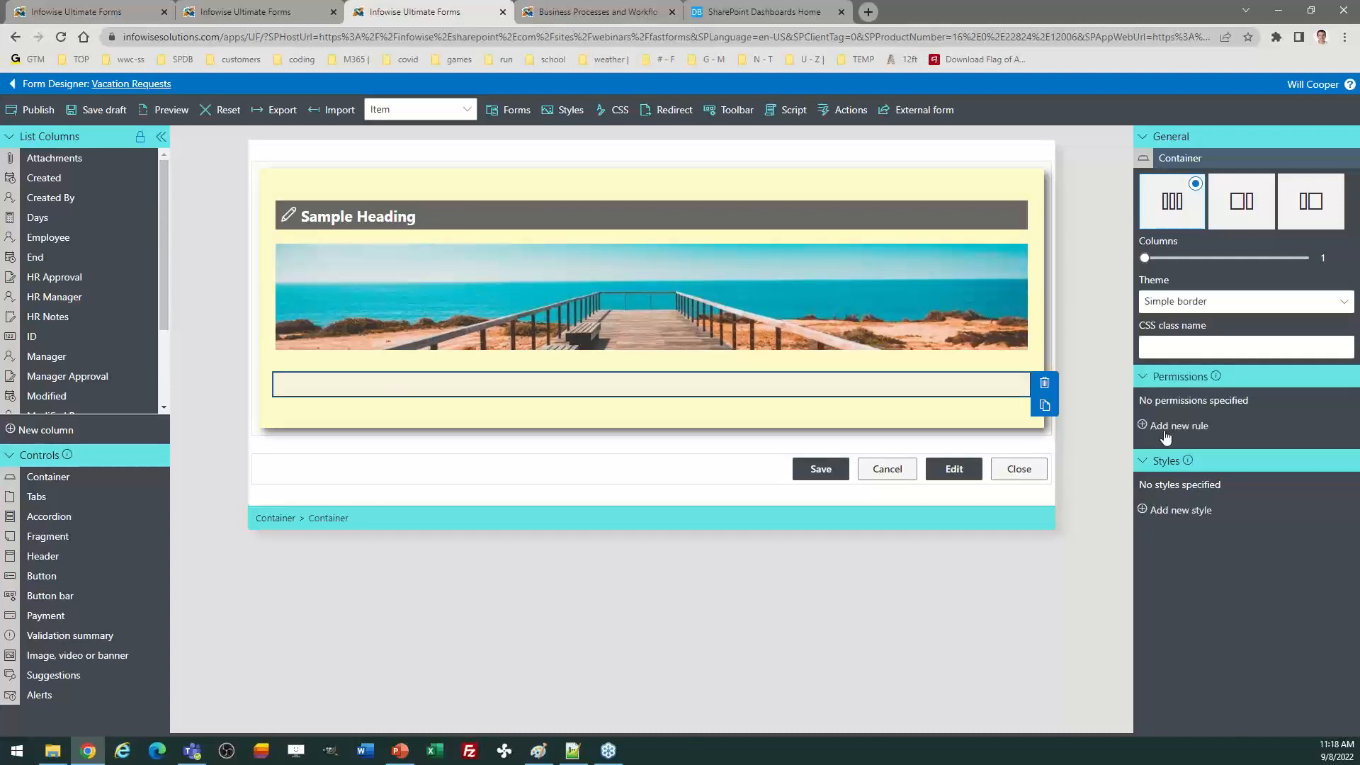
click(1045, 407)
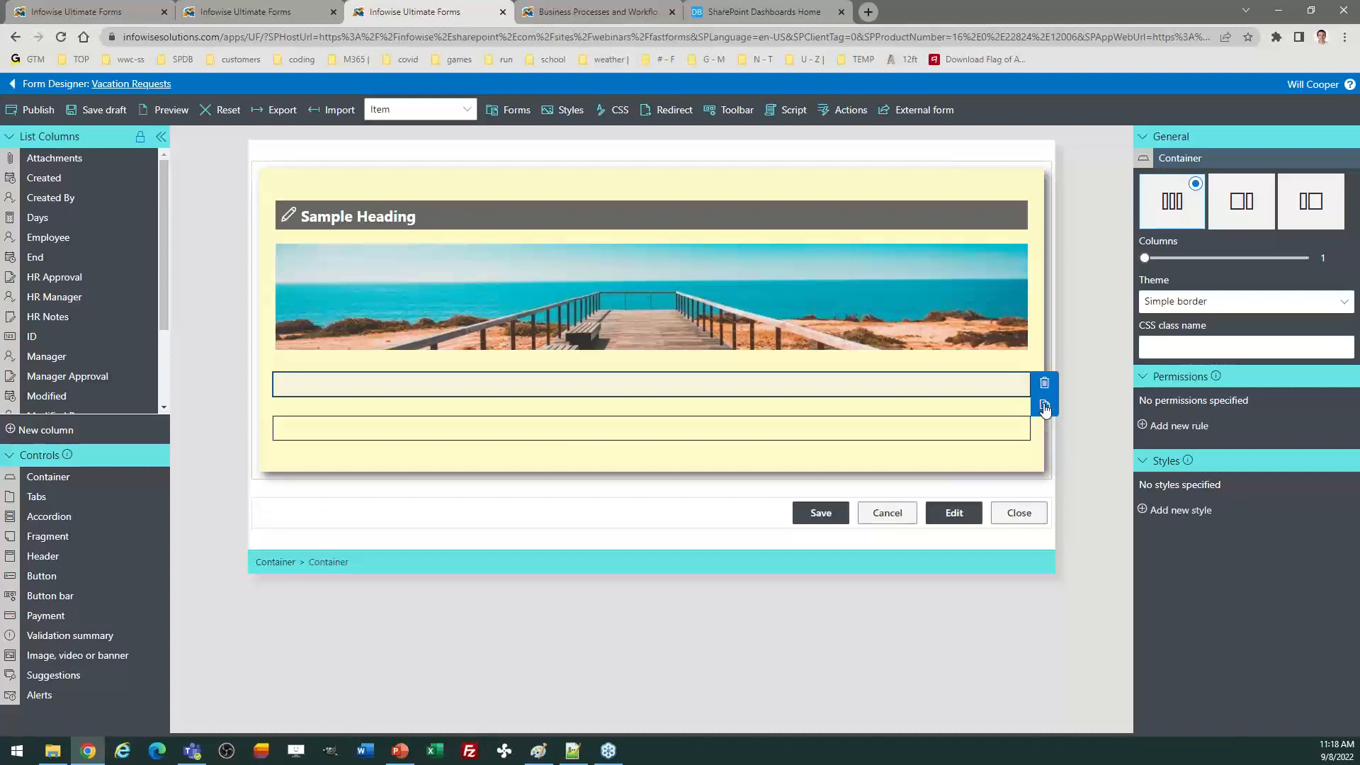
click(1044, 407)
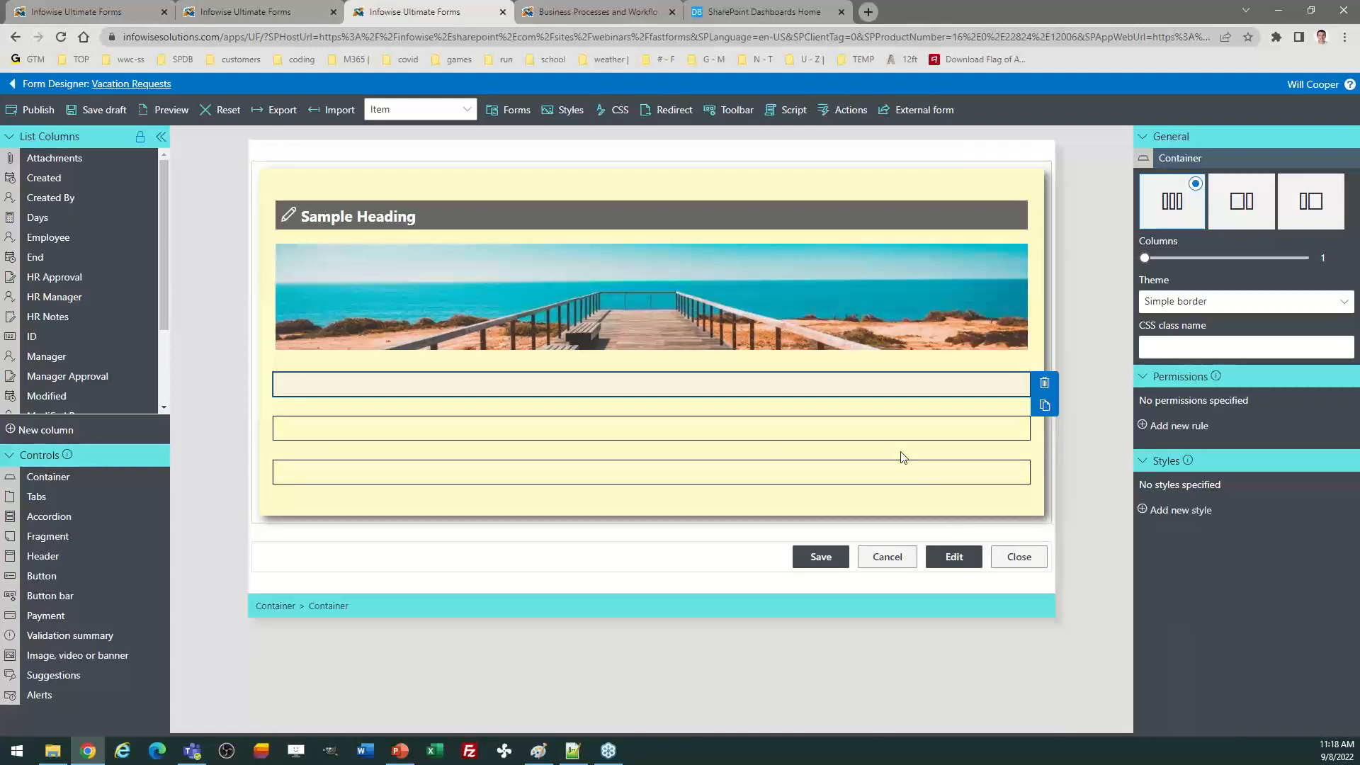
click(804, 436)
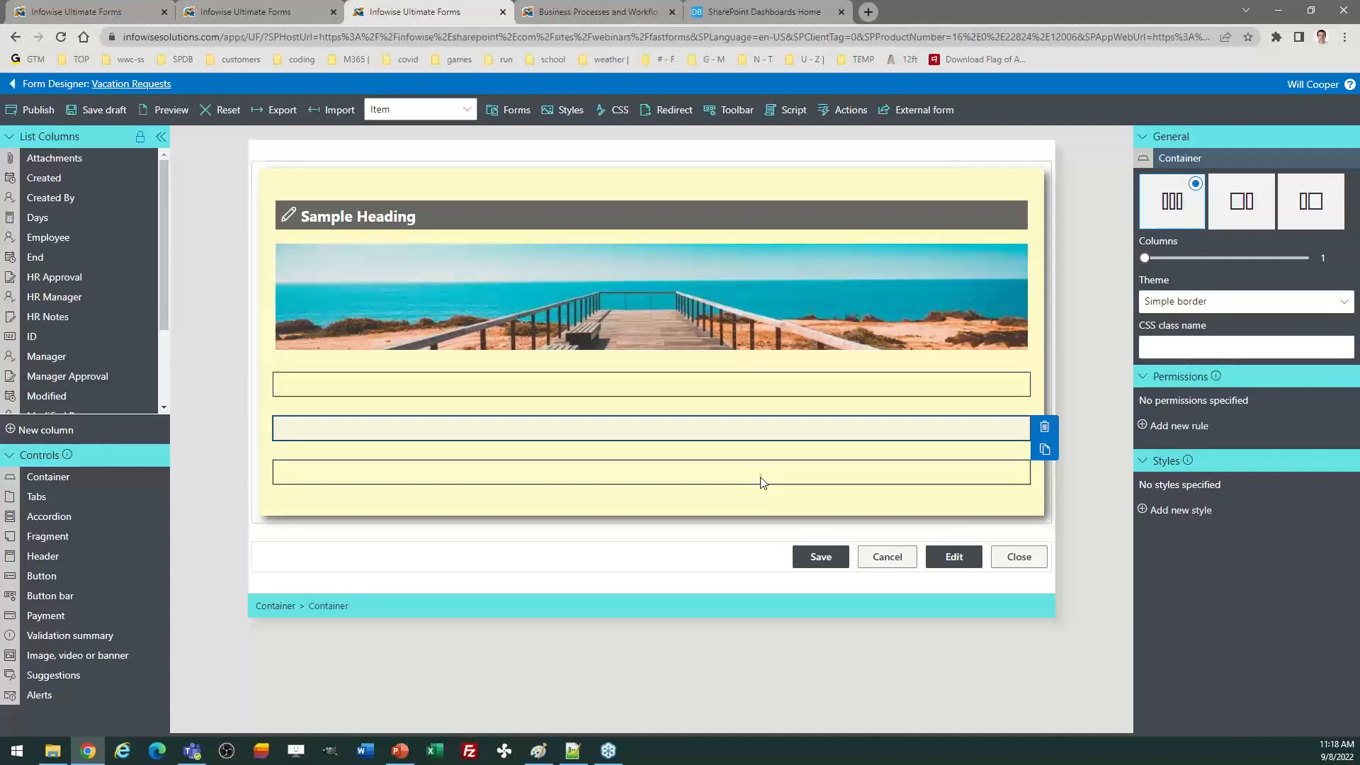
Step: Set the first bordered container to two columns and place the Employee field in its first column
click(627, 386)
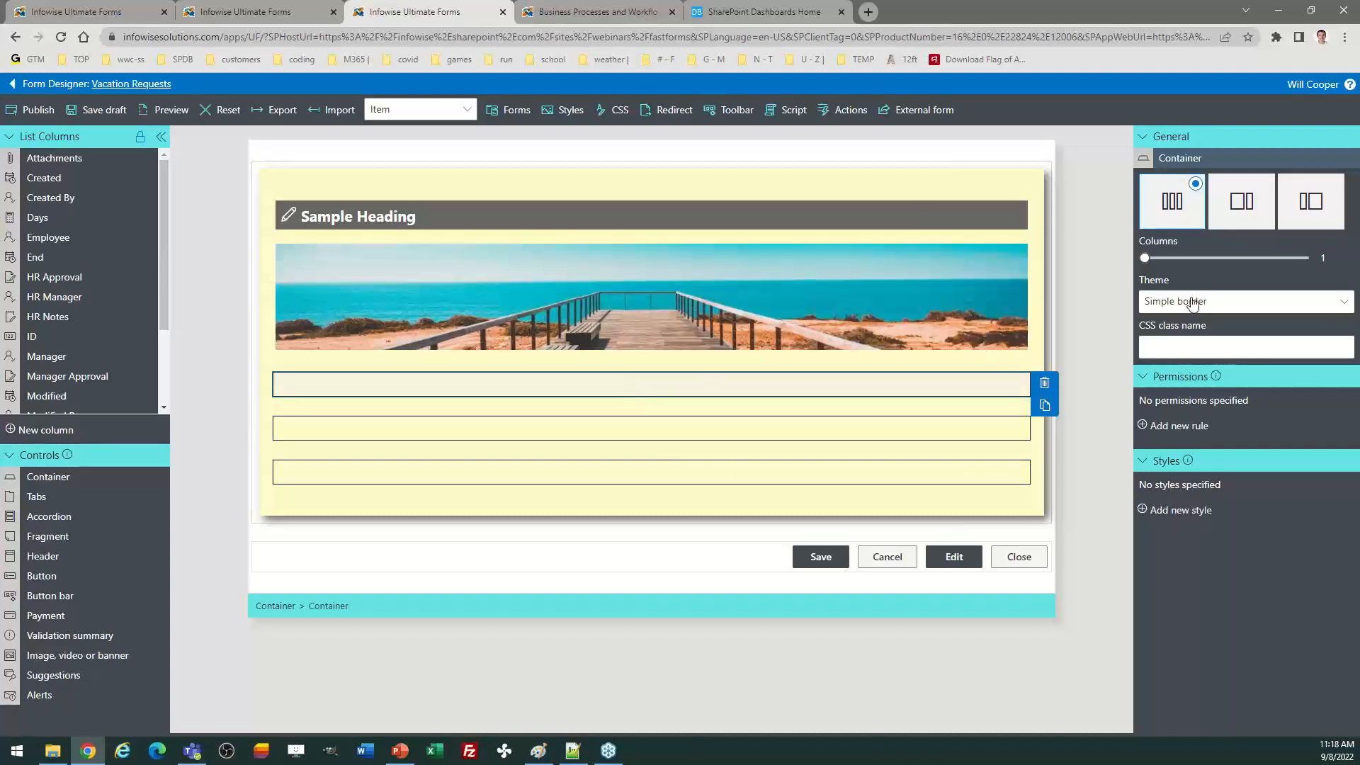
click(1187, 261)
drag(76, 238, 379, 398)
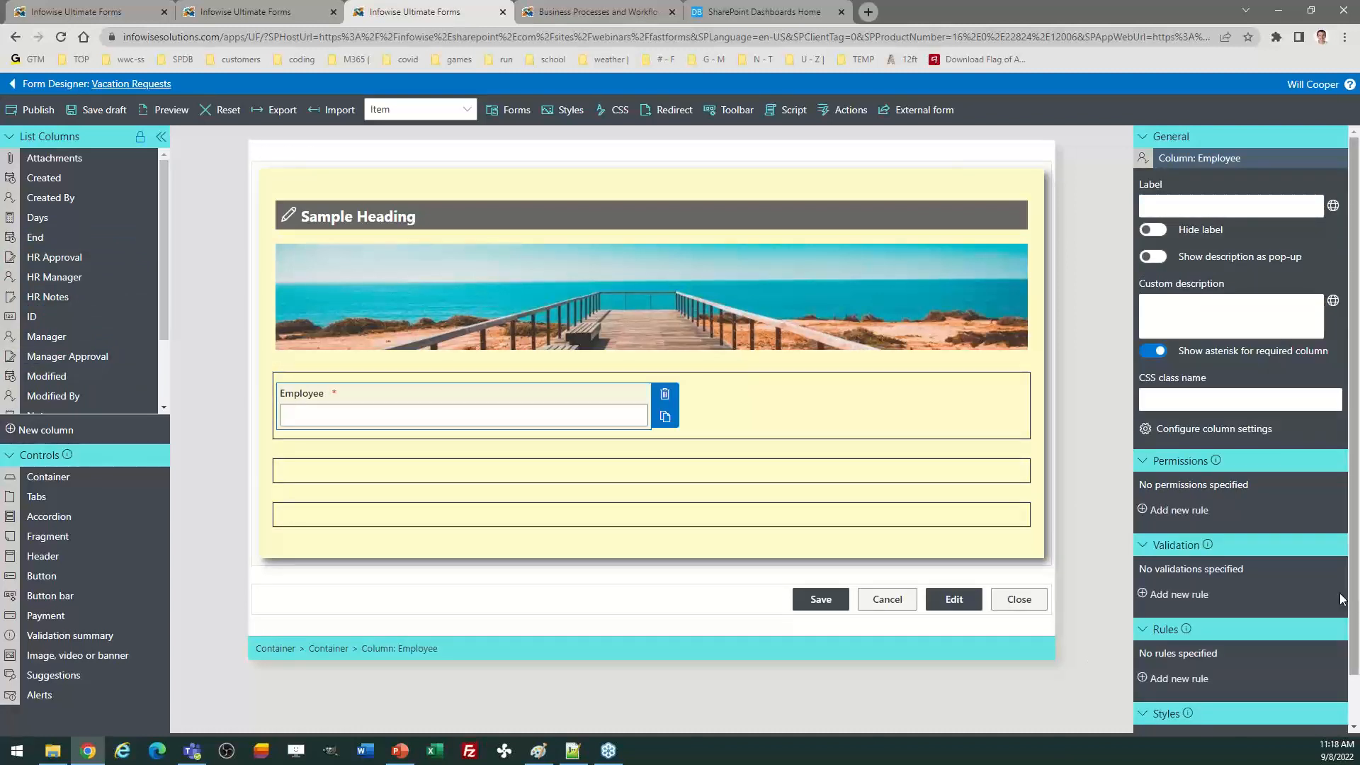
Step: Add a dynamic rule to the Employee field that sets its value to [Current user]
click(1178, 679)
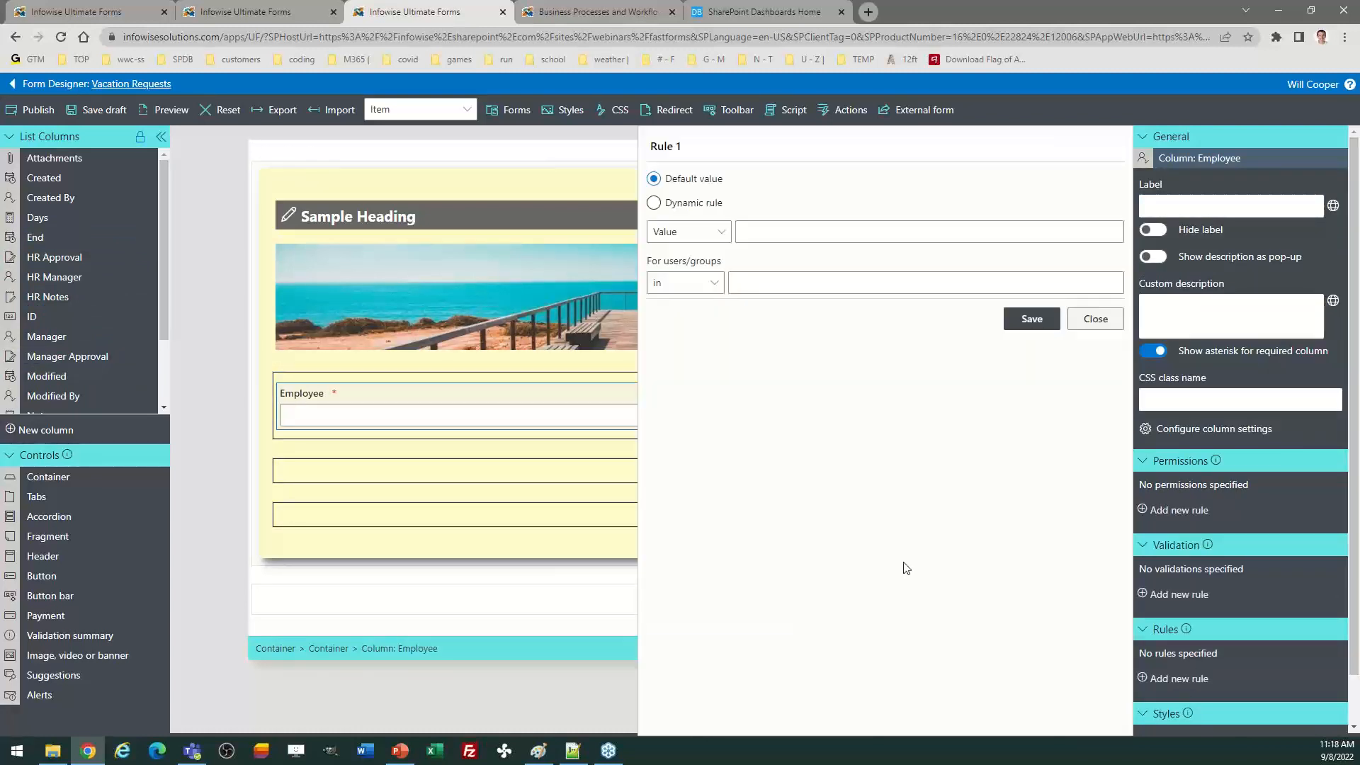
click(653, 203)
click(692, 248)
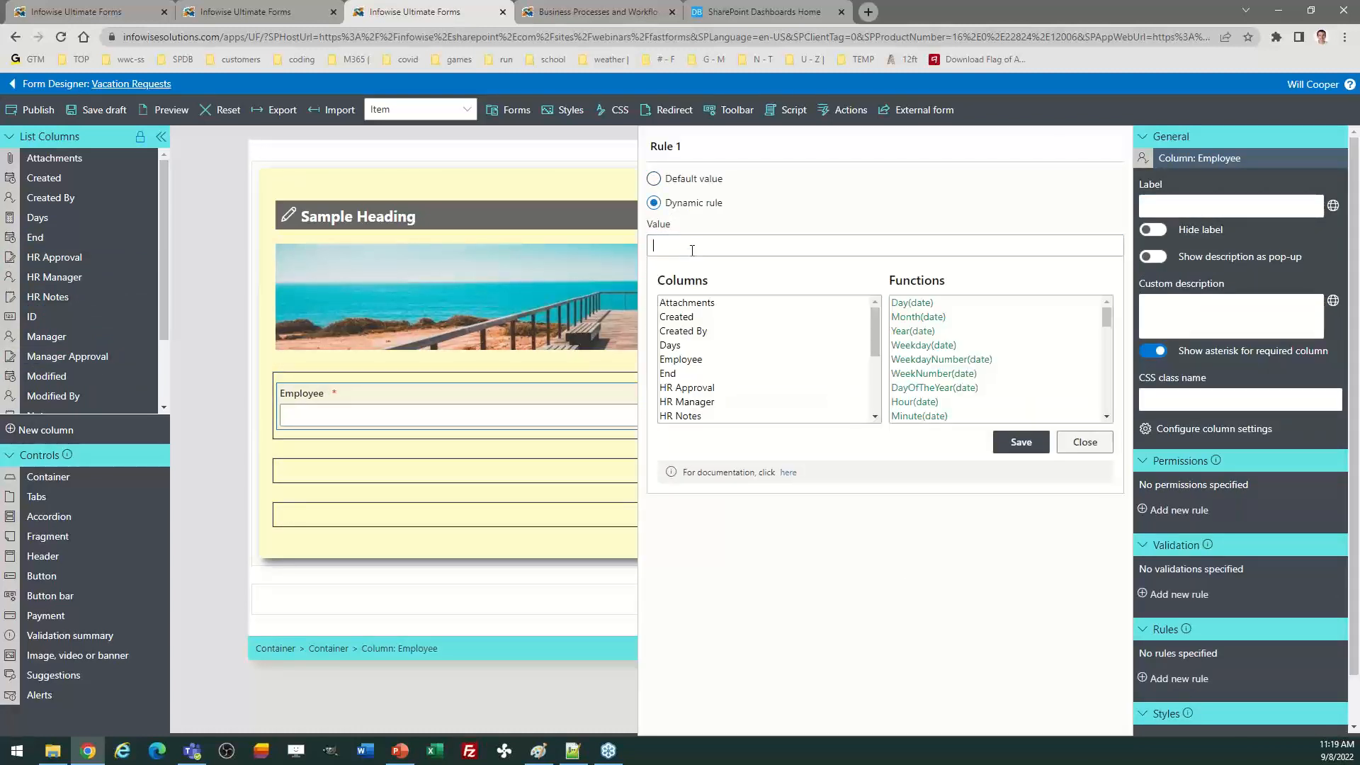
drag(1107, 322, 1091, 446)
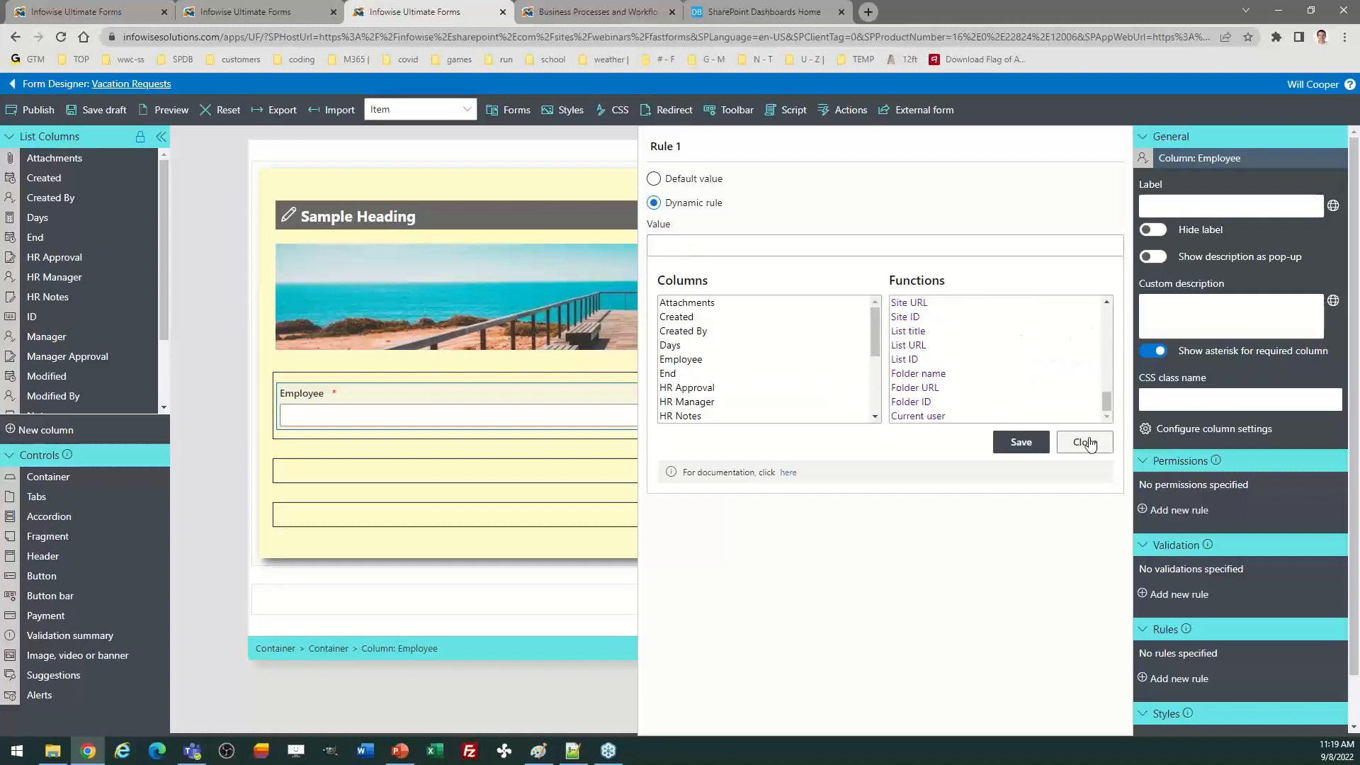
double_click(922, 418)
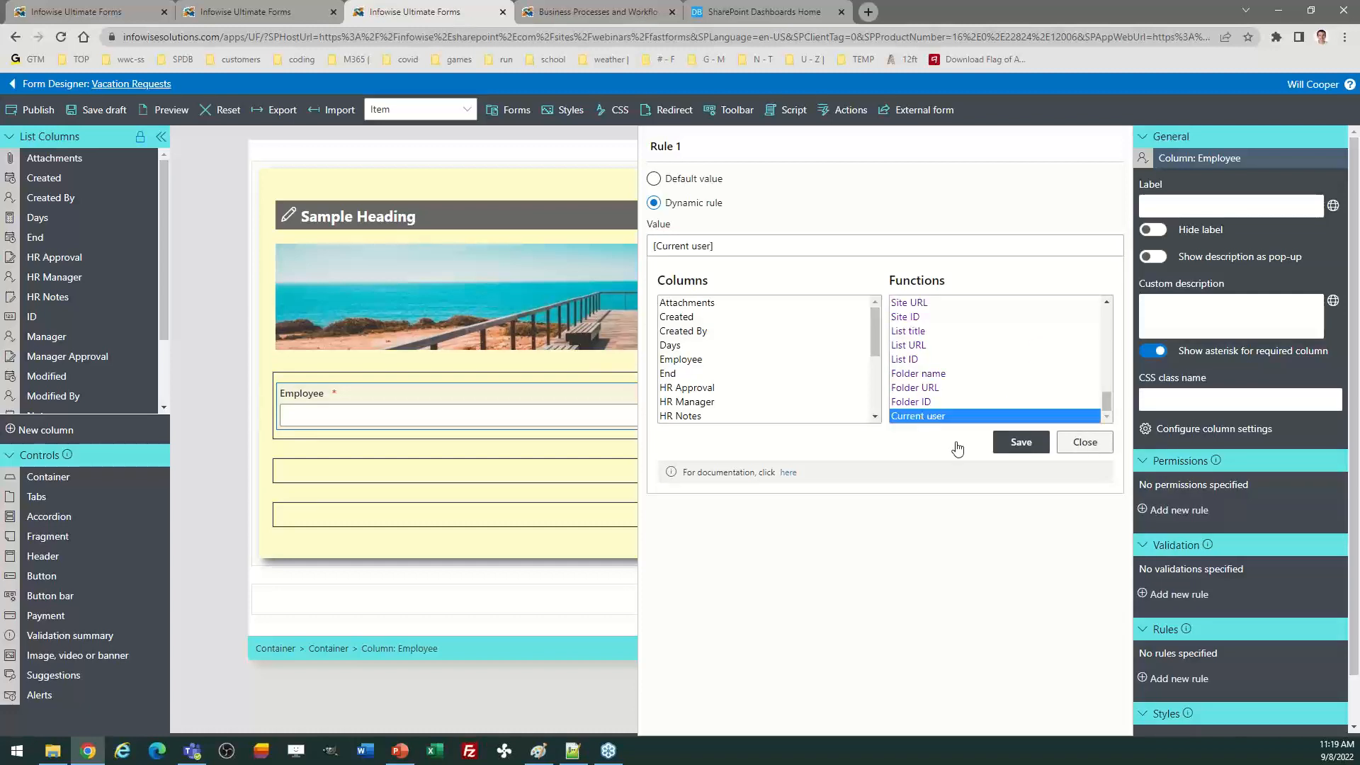
click(1017, 444)
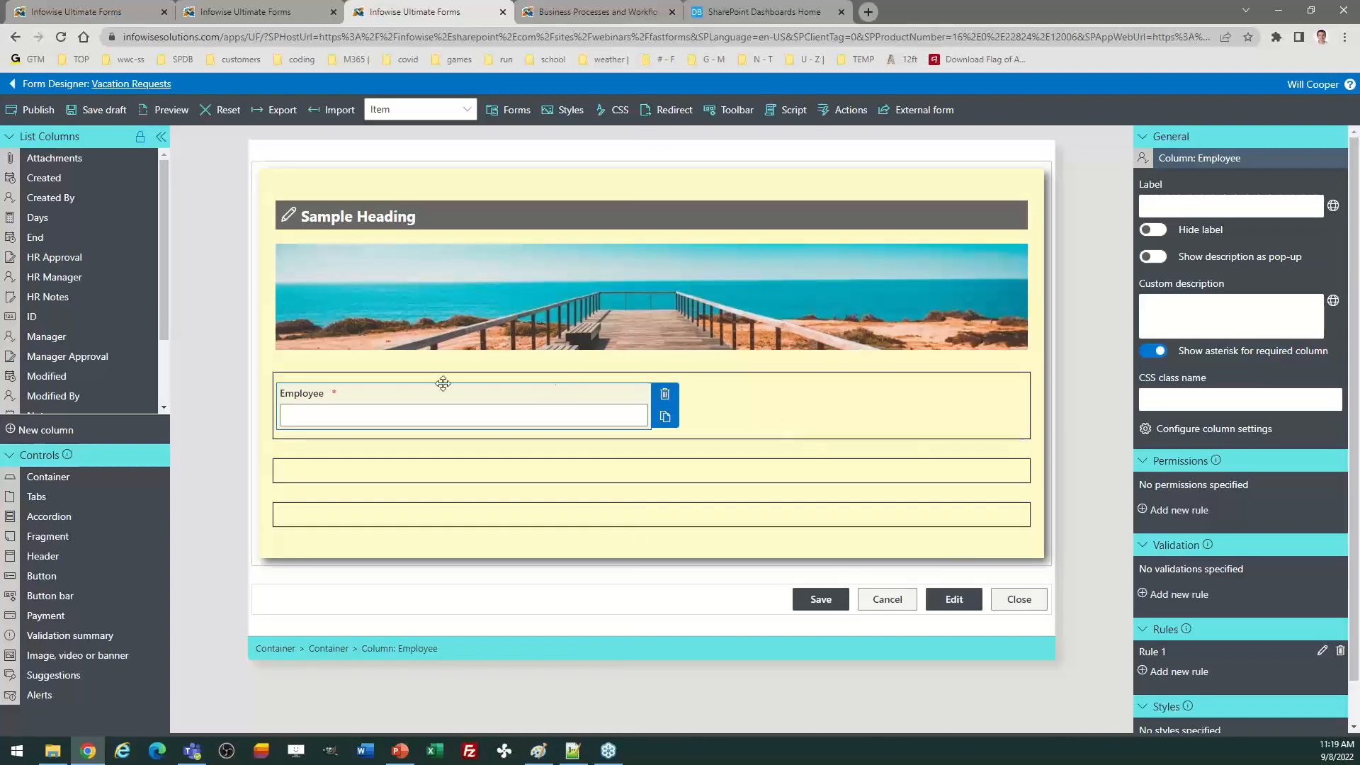
Step: Place Request beside Employee and add a two-column nested container below Employee holding the Start and End fields
drag(168, 313, 179, 391)
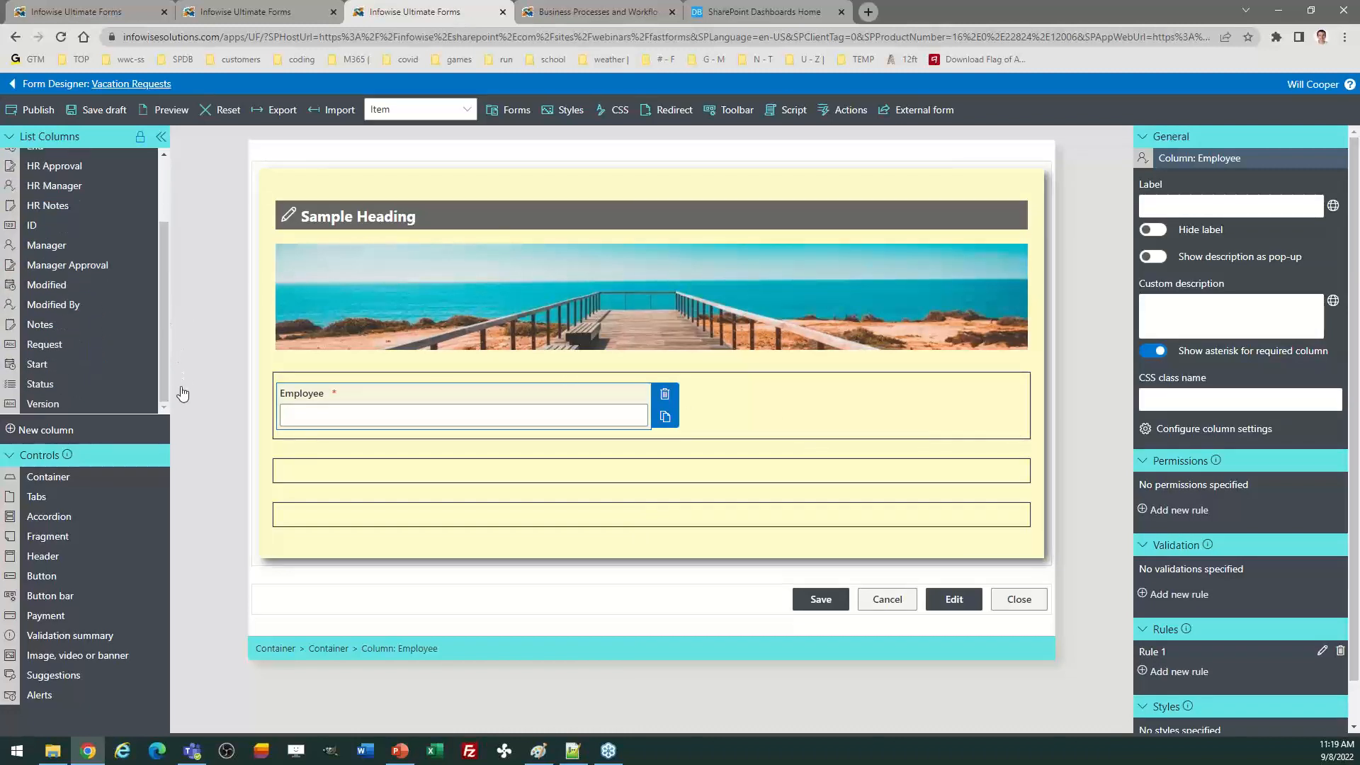
drag(63, 343, 736, 400)
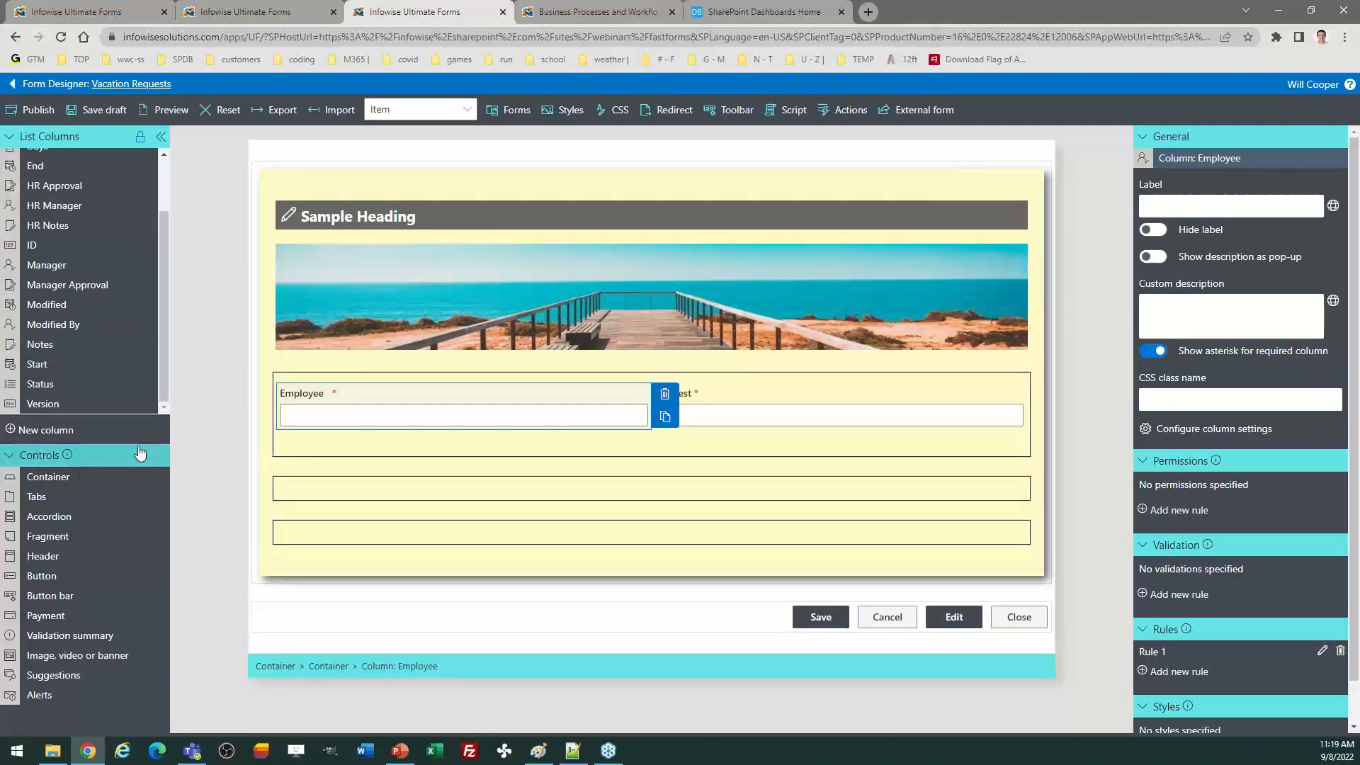
drag(138, 477, 376, 457)
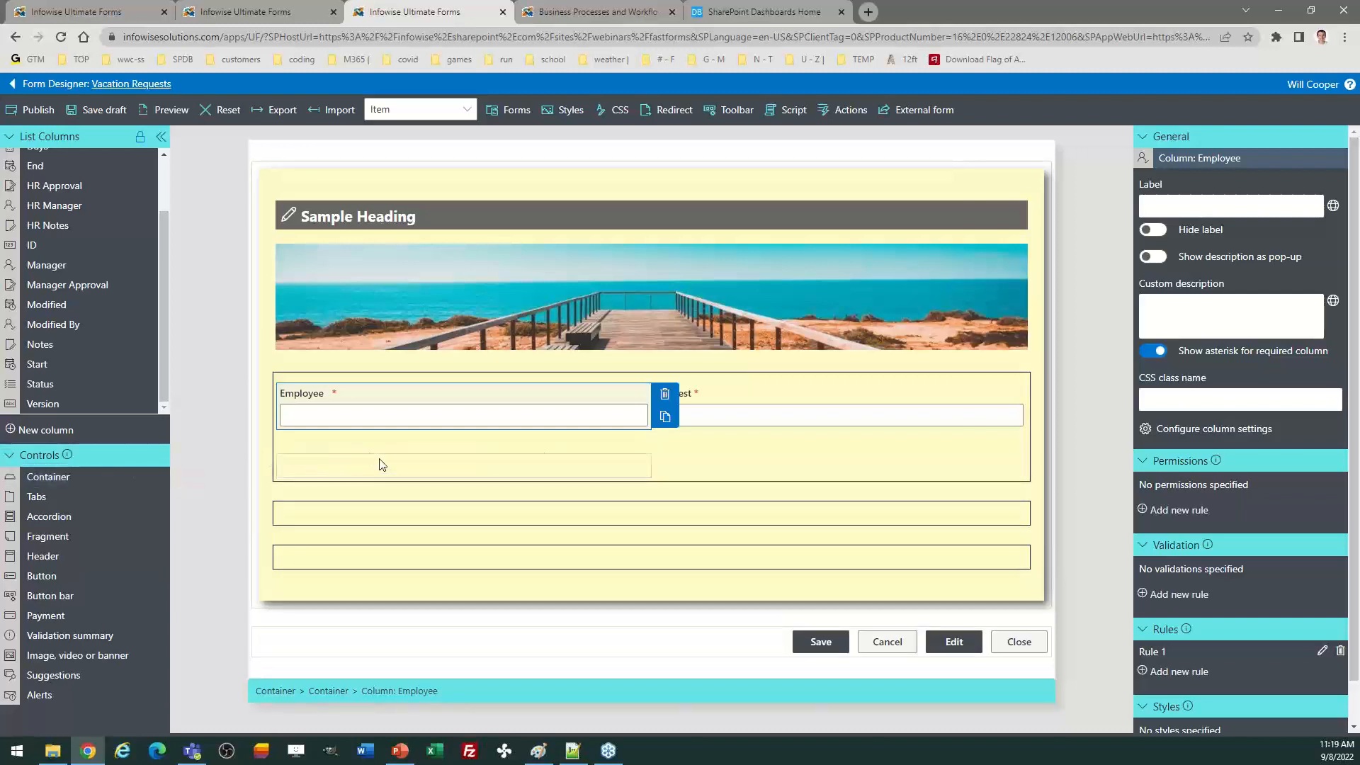
click(574, 460)
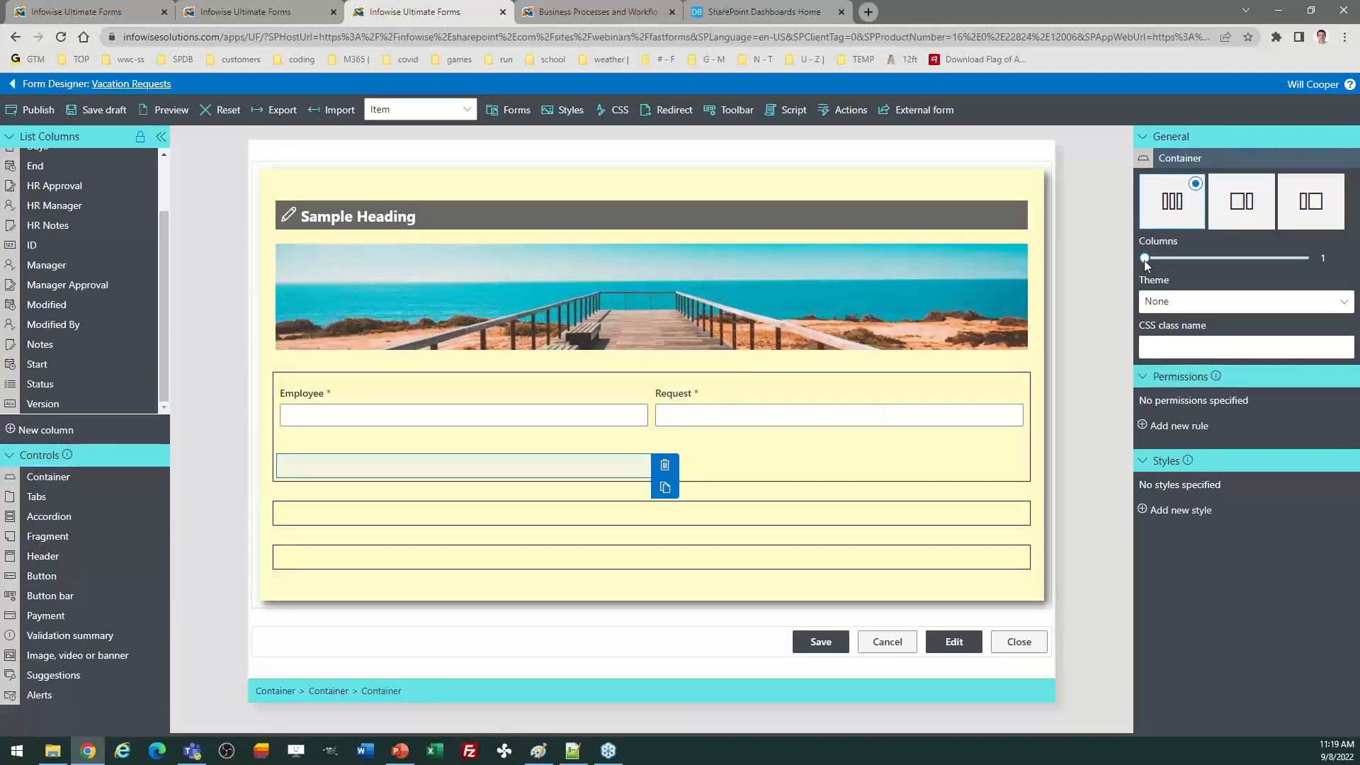
drag(1145, 259, 1198, 259)
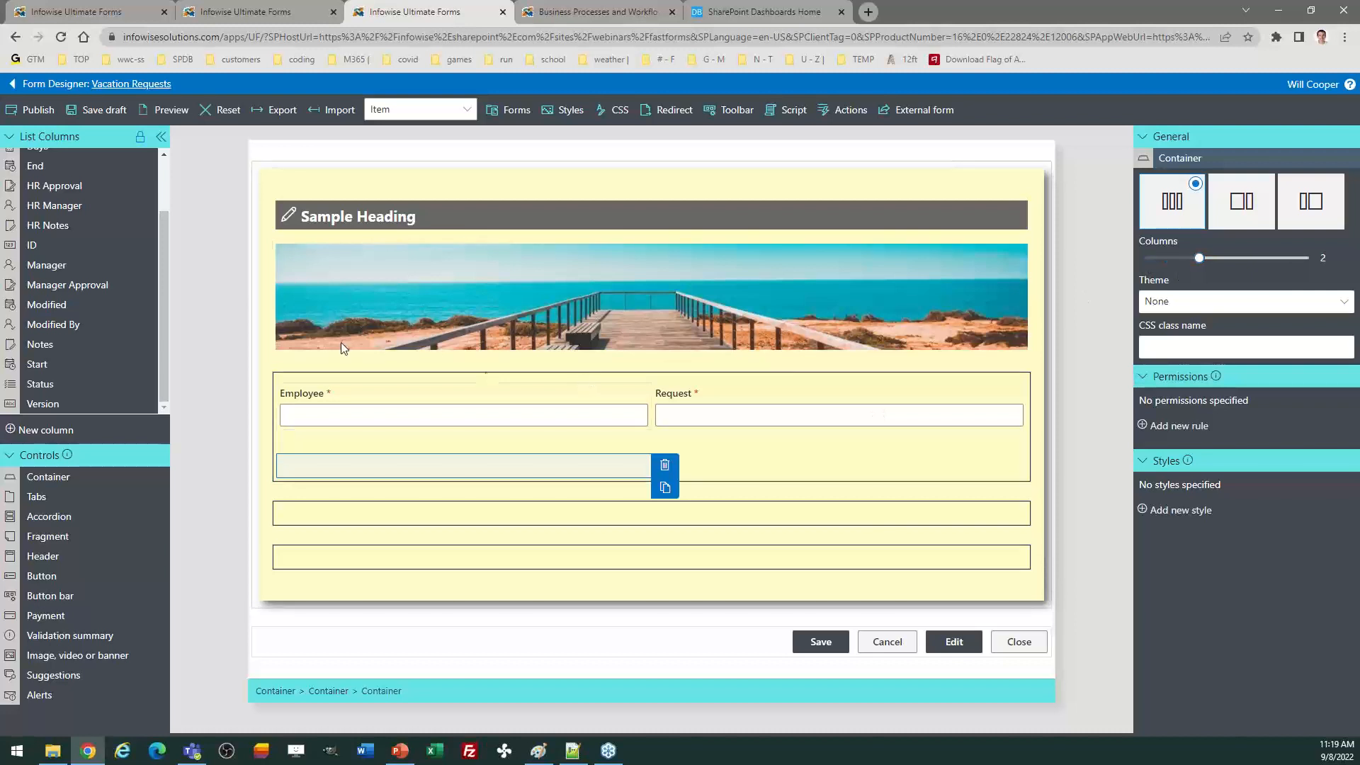
drag(21, 367, 298, 467)
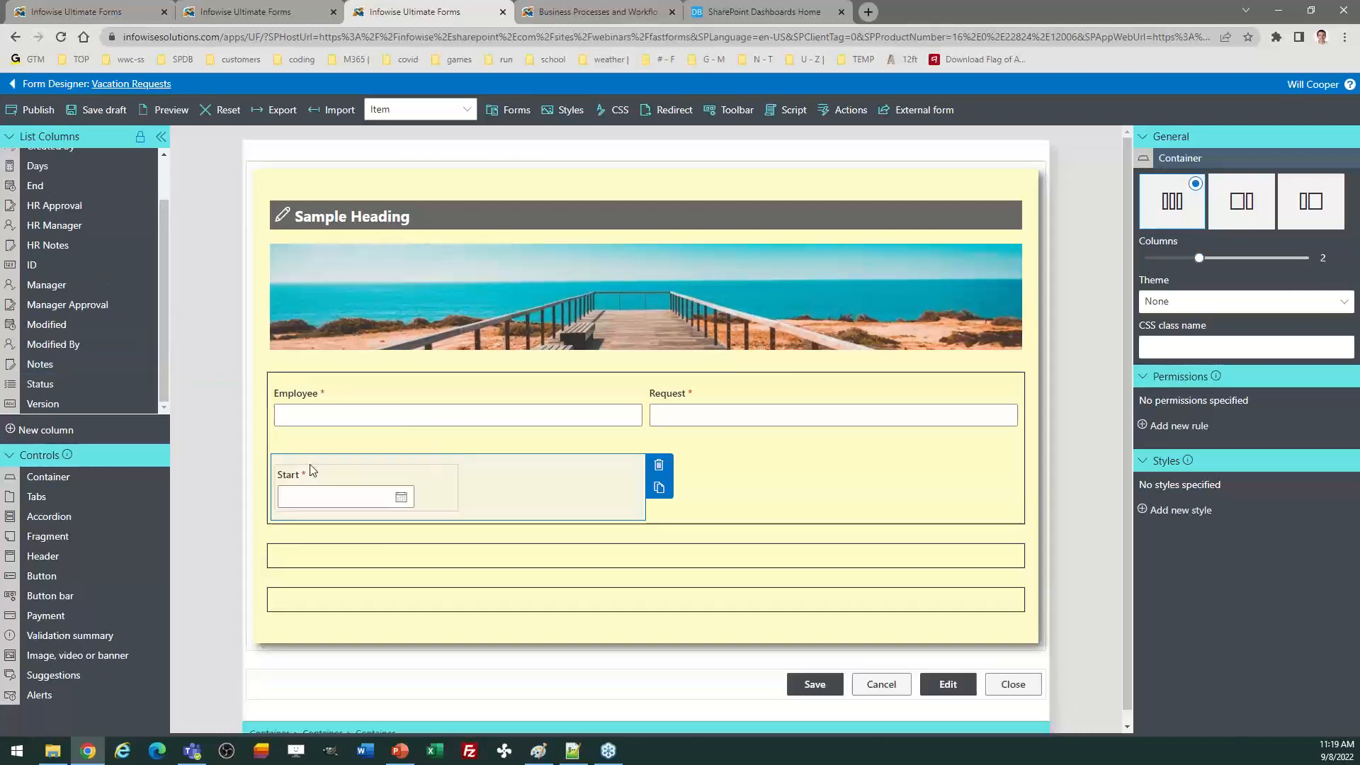
drag(59, 198, 527, 503)
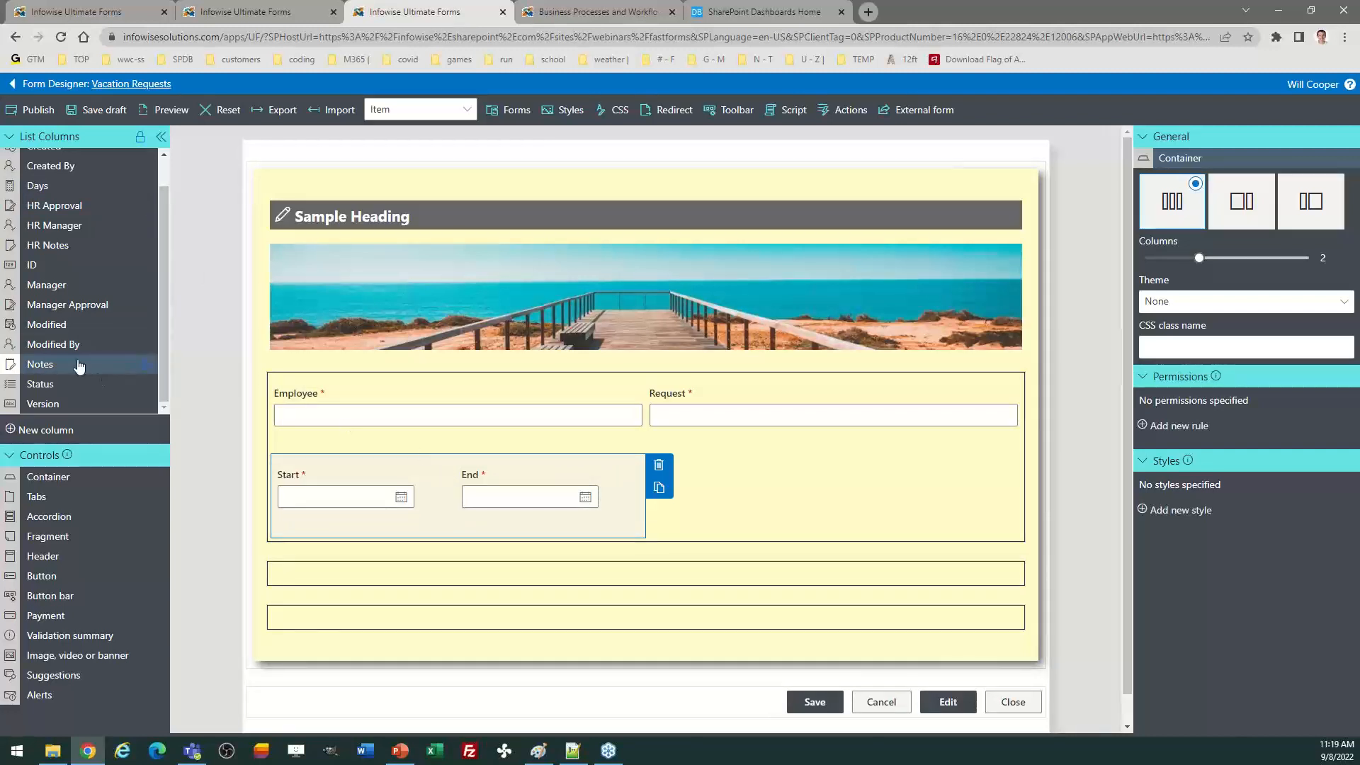
Step: Place the Notes field below Request and the Status field between the first and second bordered containers
drag(79, 365, 788, 513)
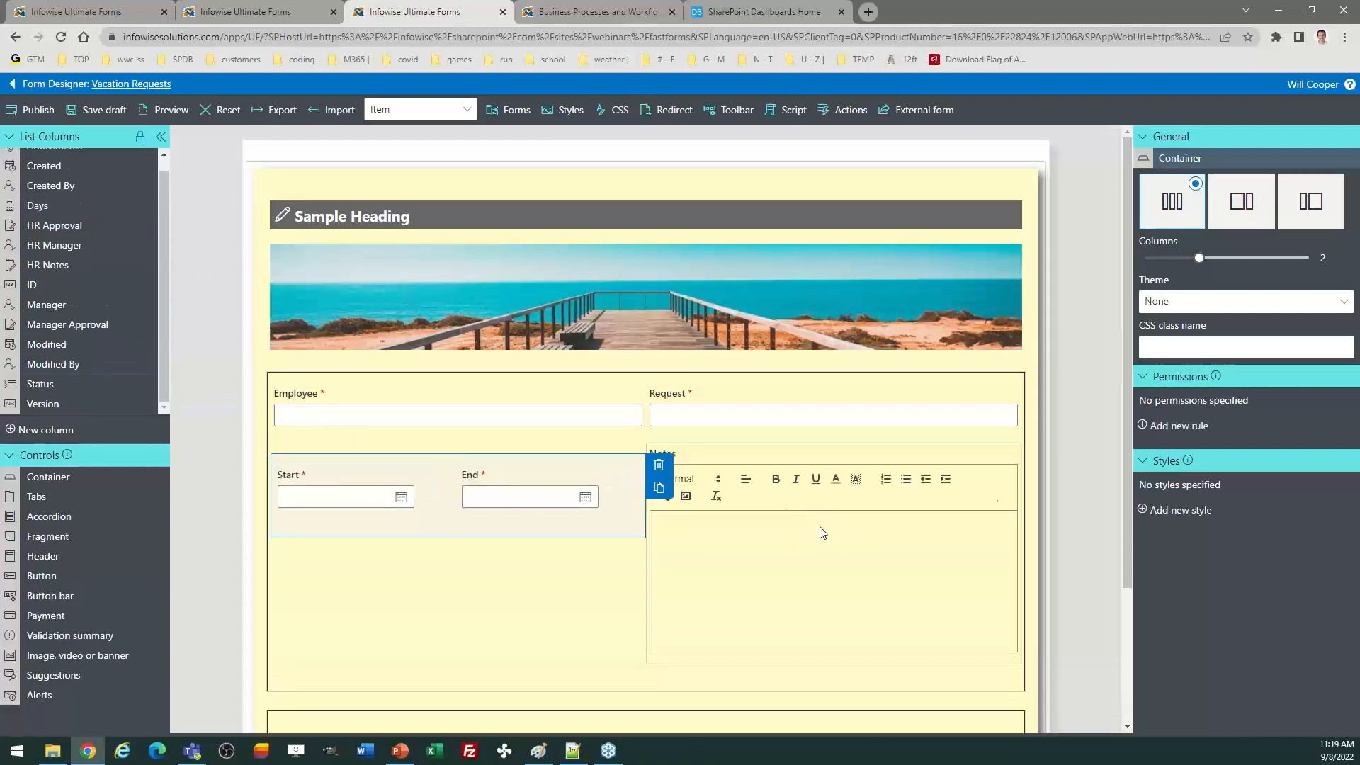
drag(1126, 438, 1132, 571)
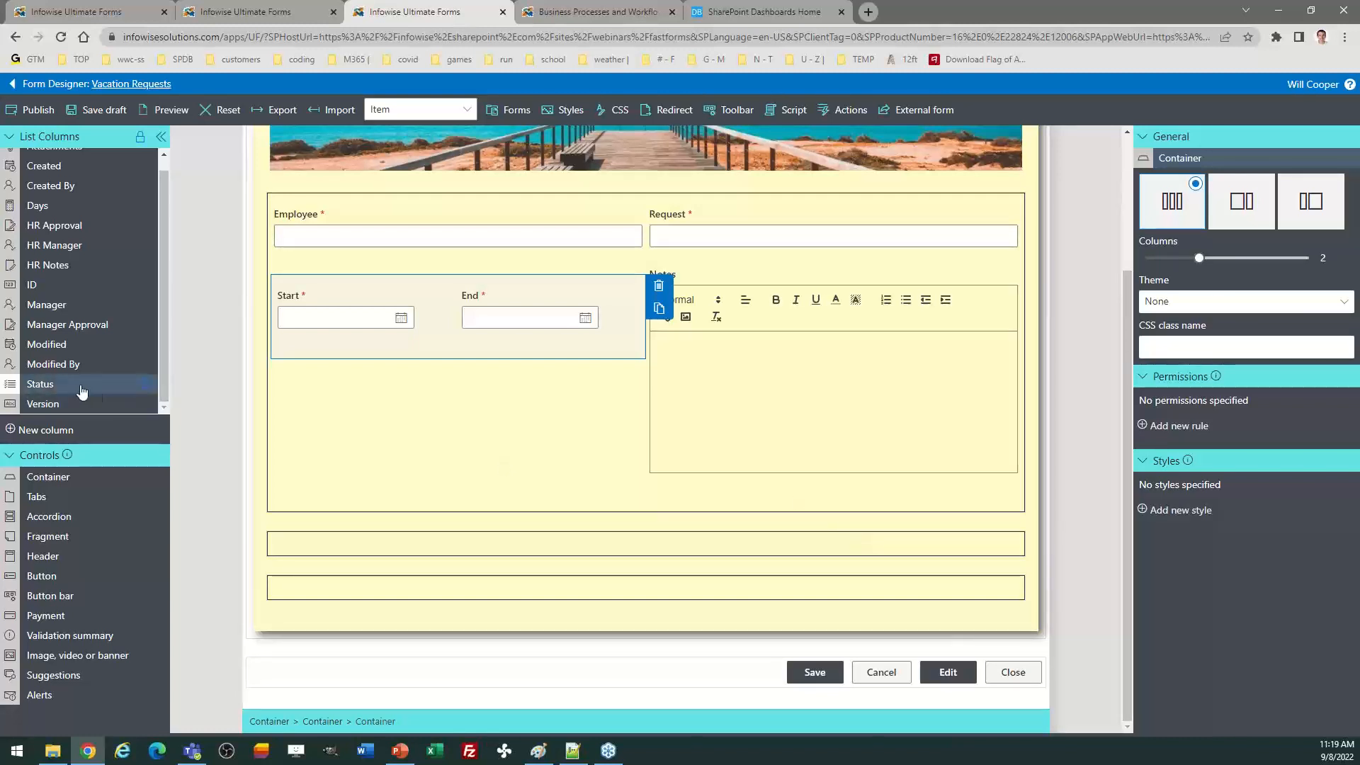
drag(83, 392, 458, 574)
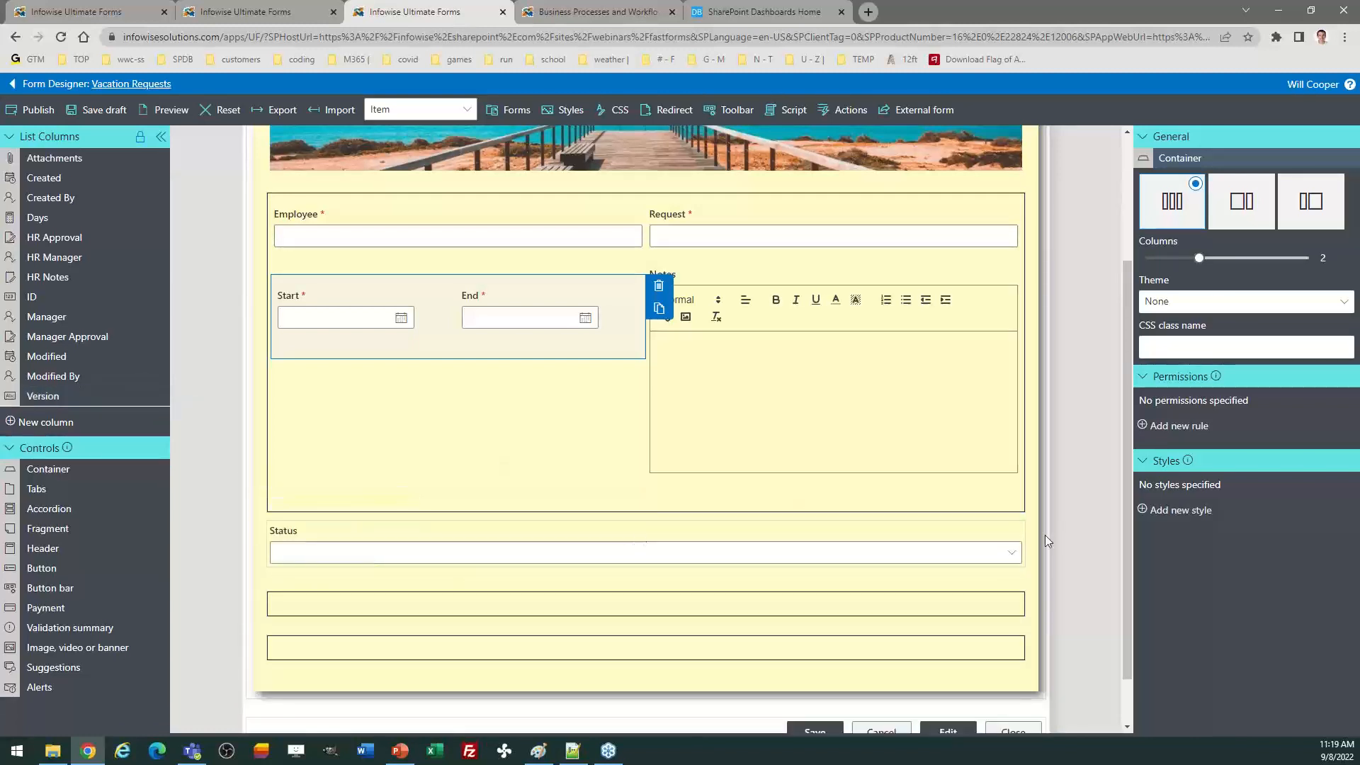
Step: Set the second bordered container to two columns and place Manager and Manager Approval side by side in it
drag(1127, 516, 1132, 584)
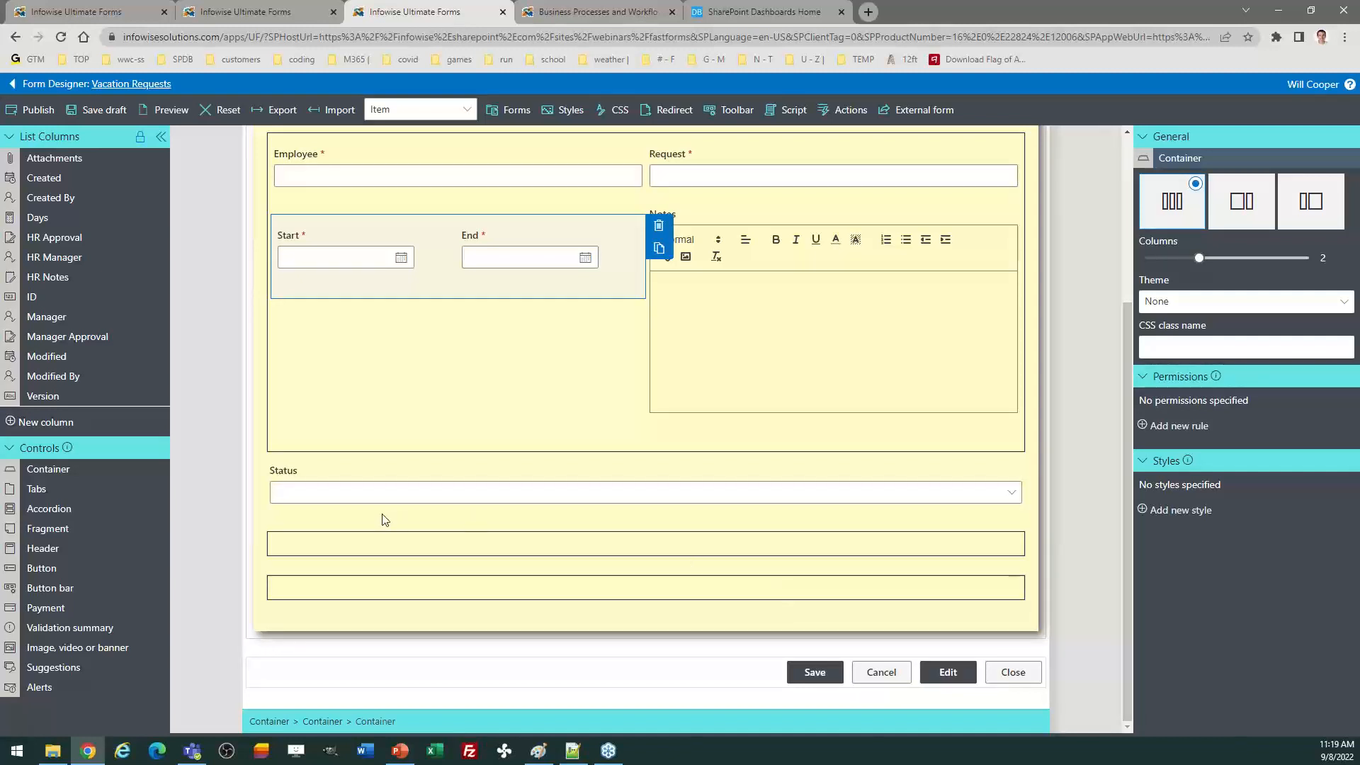
click(355, 542)
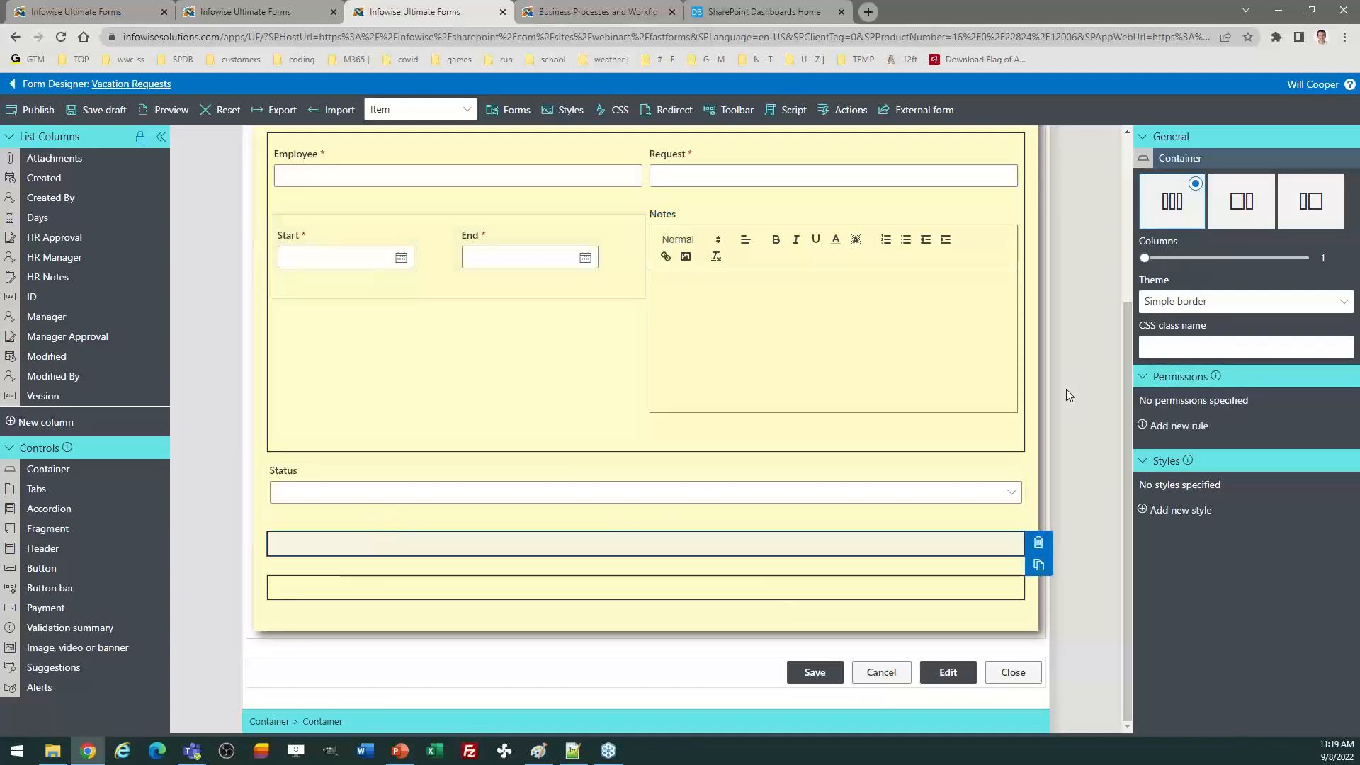
drag(1183, 257, 1199, 257)
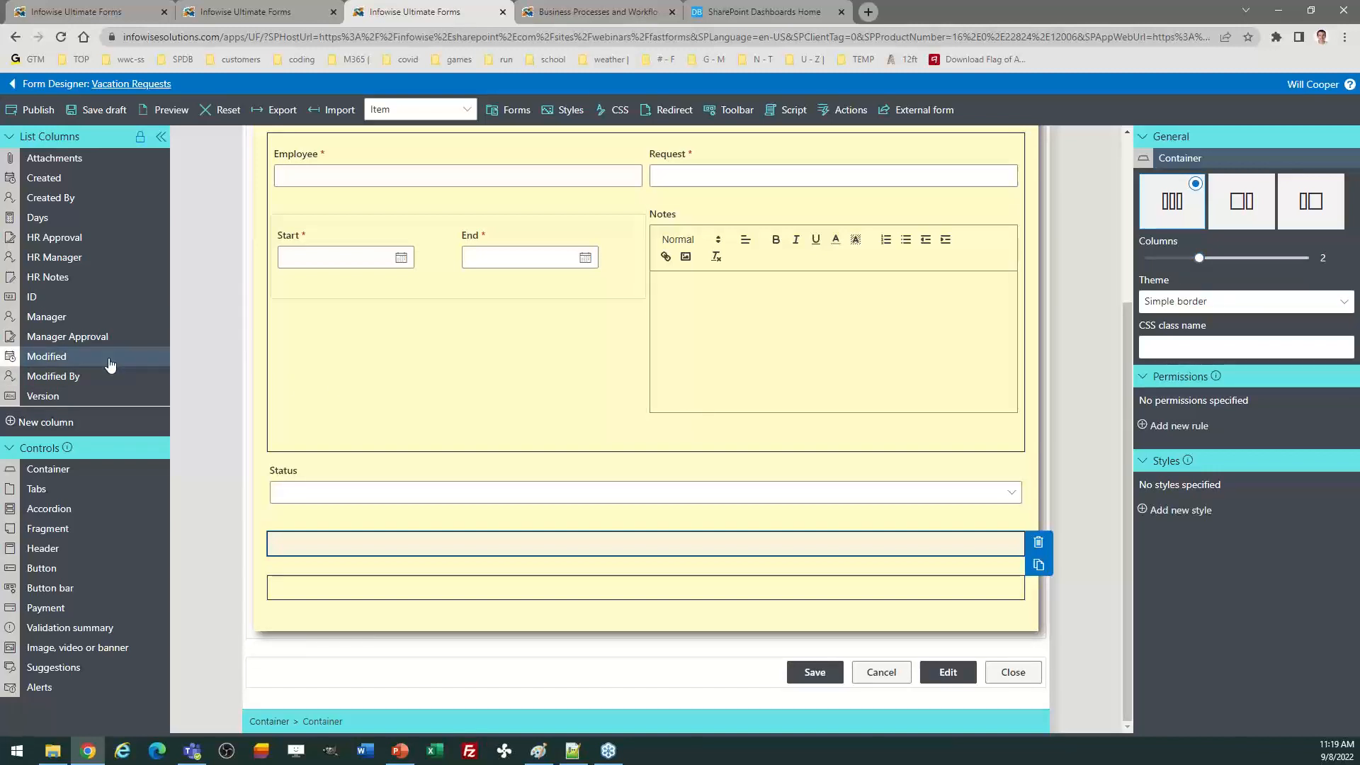
drag(85, 317, 338, 551)
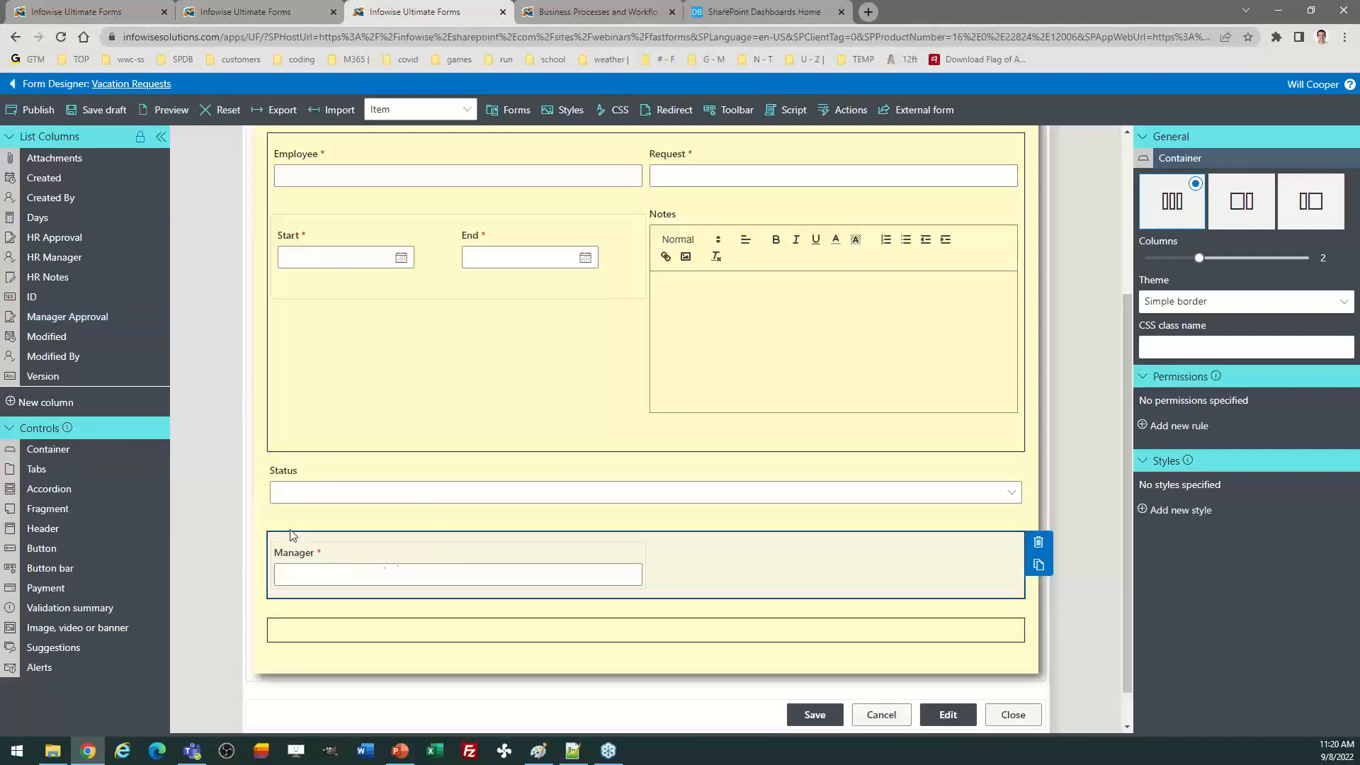
drag(78, 325, 722, 591)
Step: Place HR Manager and HR Approval below the manager fields, and HR Notes in the third bordered container
drag(1129, 542, 1125, 618)
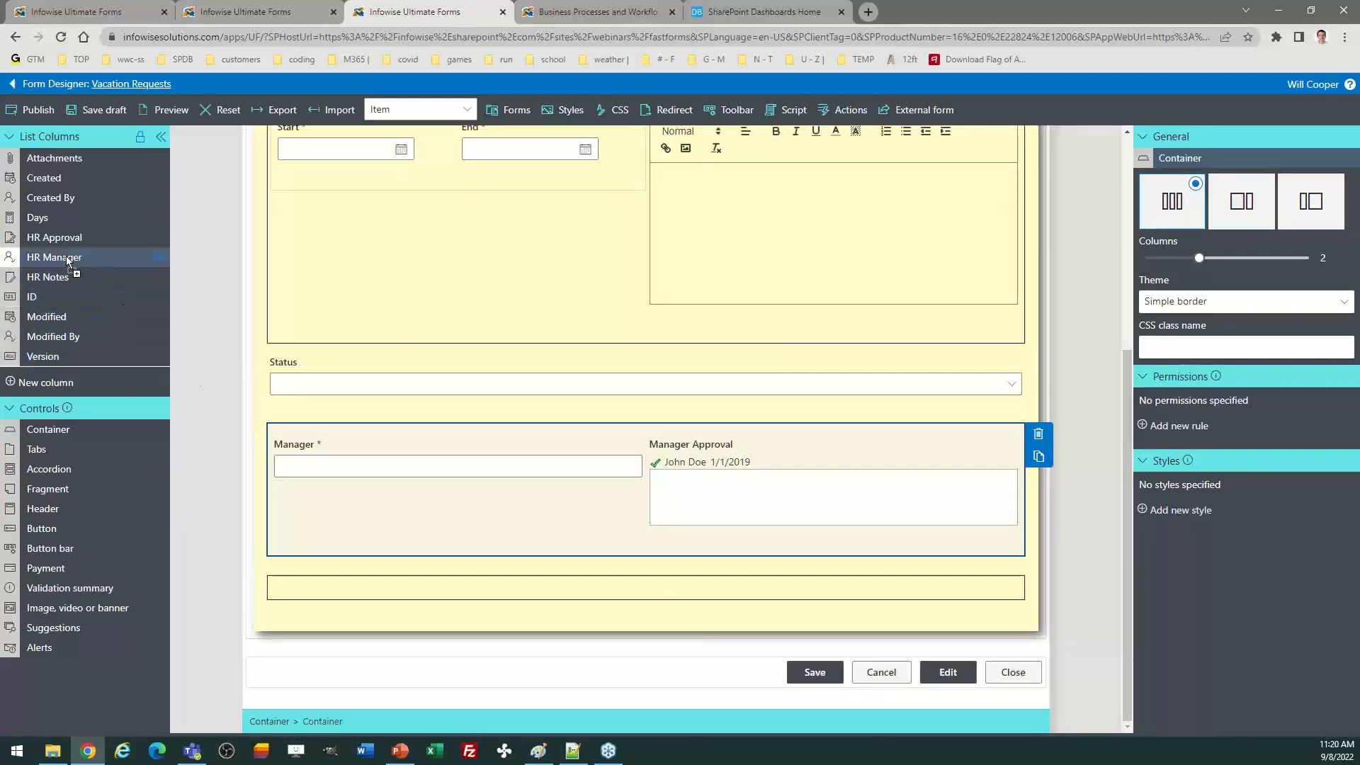
drag(74, 259, 354, 537)
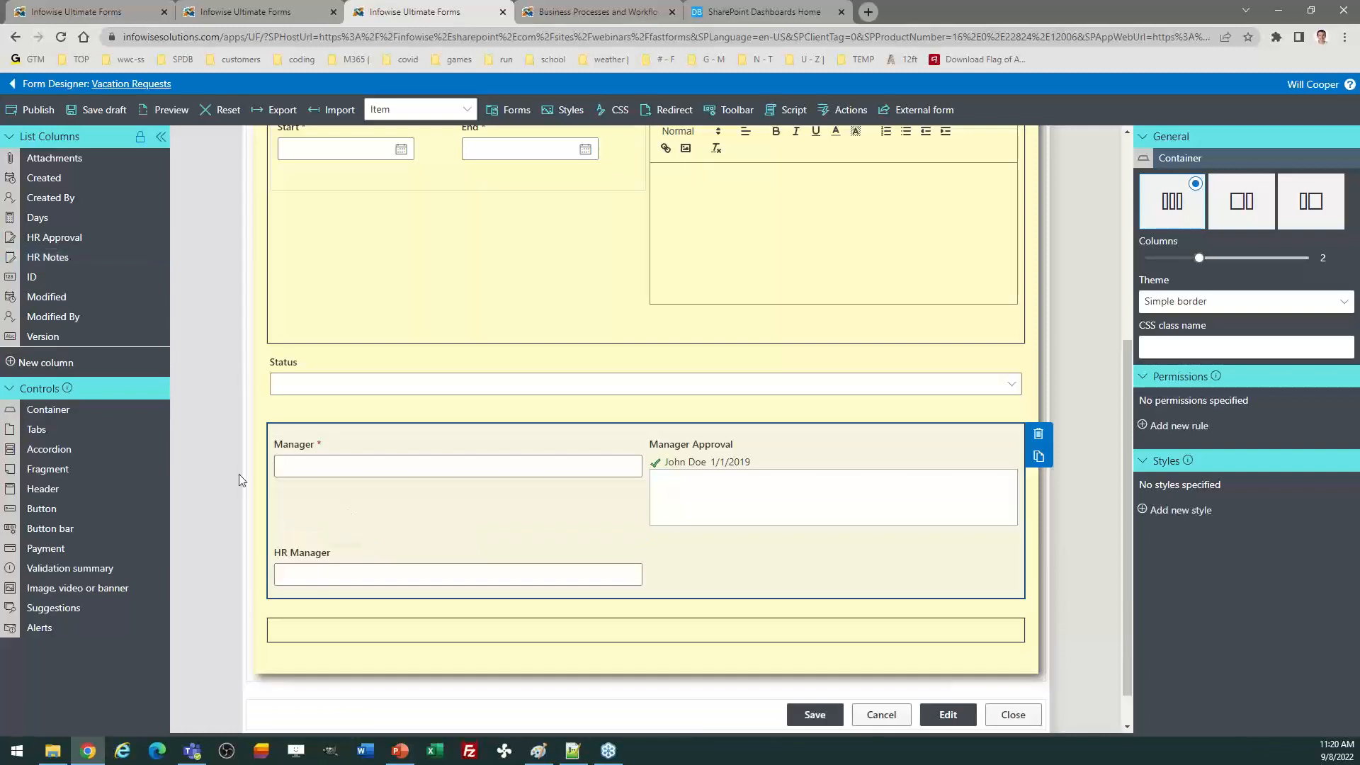
drag(78, 237, 779, 616)
drag(1125, 592, 1128, 677)
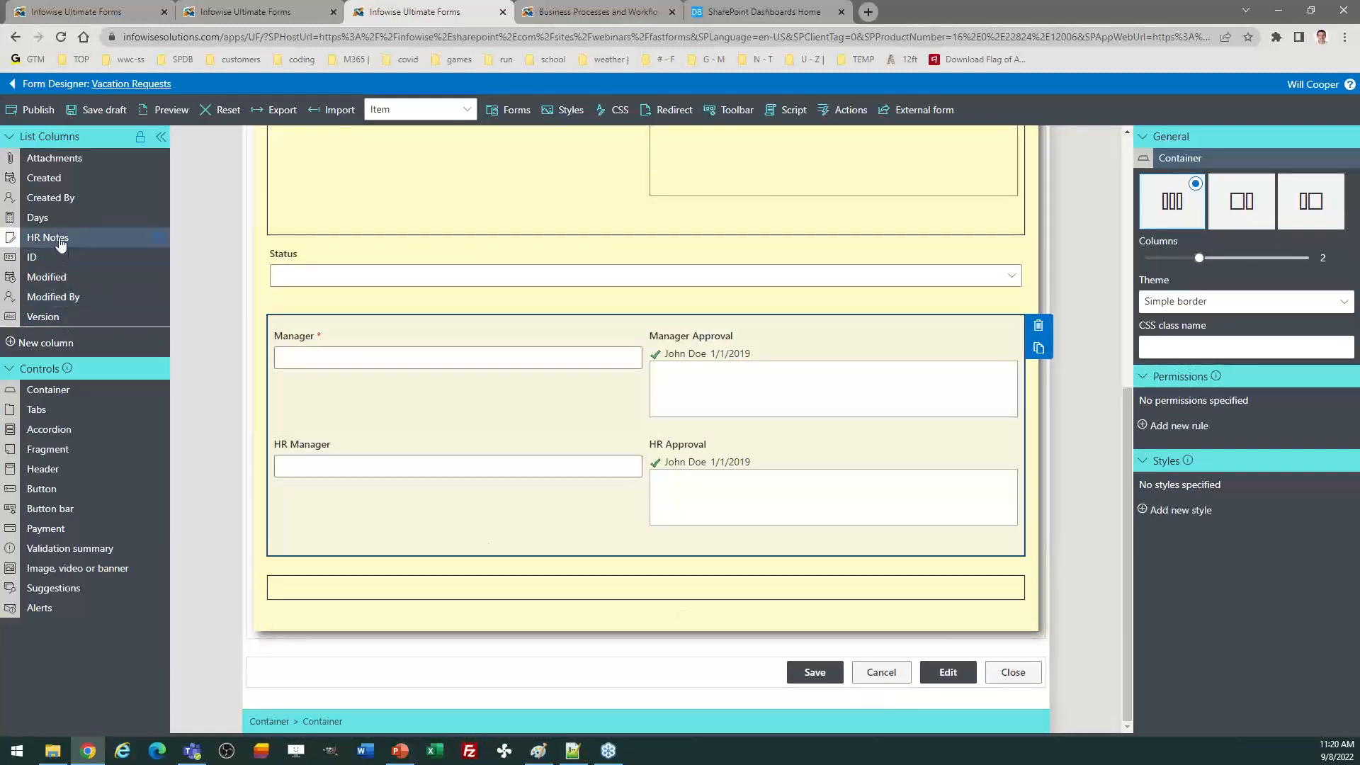
drag(50, 237, 351, 604)
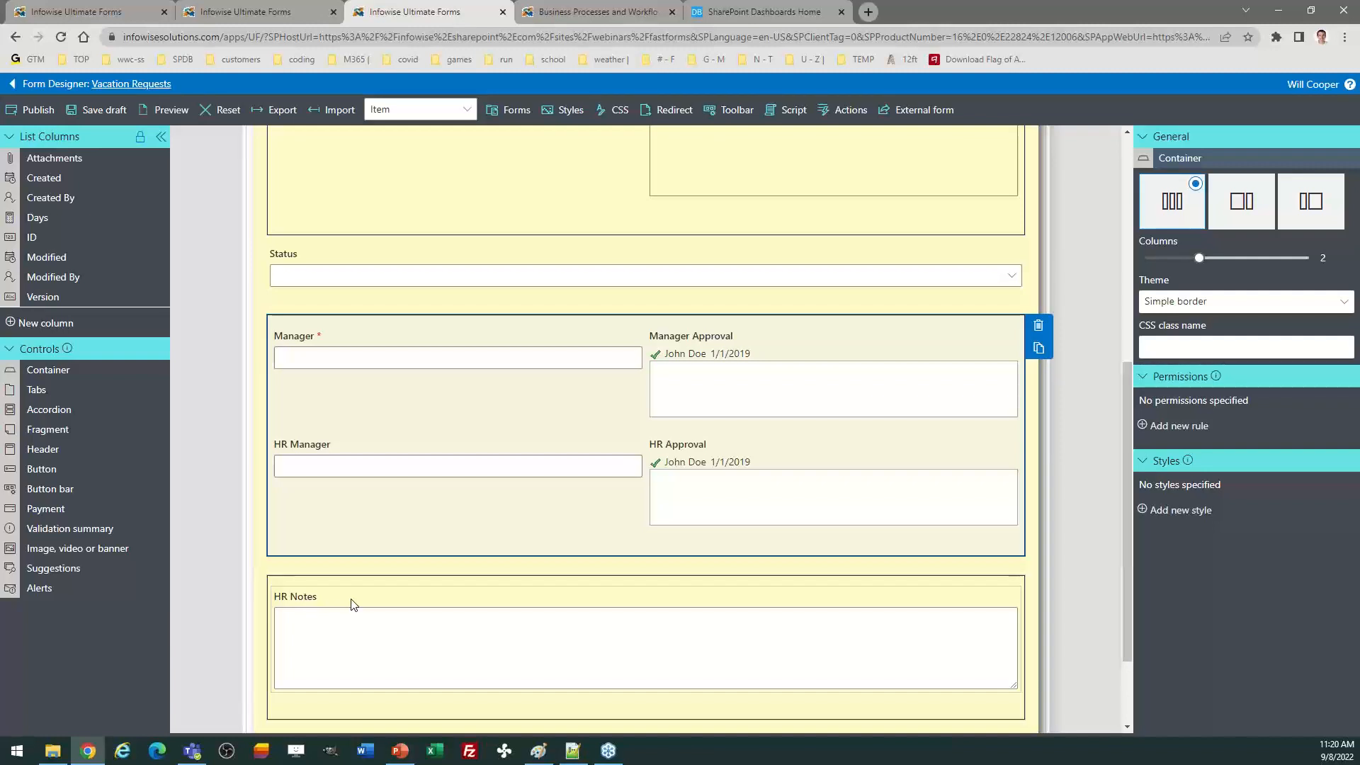
Step: Publish the form for all users and open a new item in the Vacation Requests list
click(32, 110)
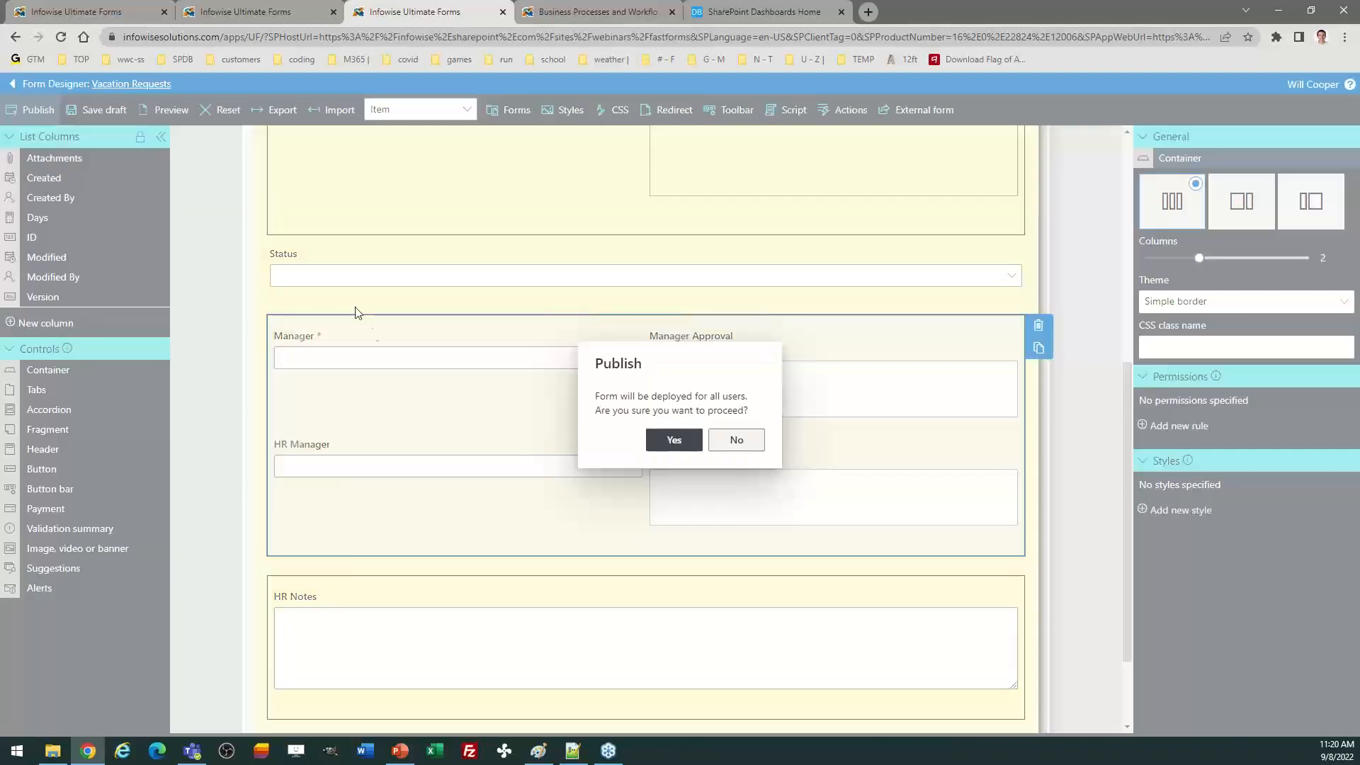
click(678, 441)
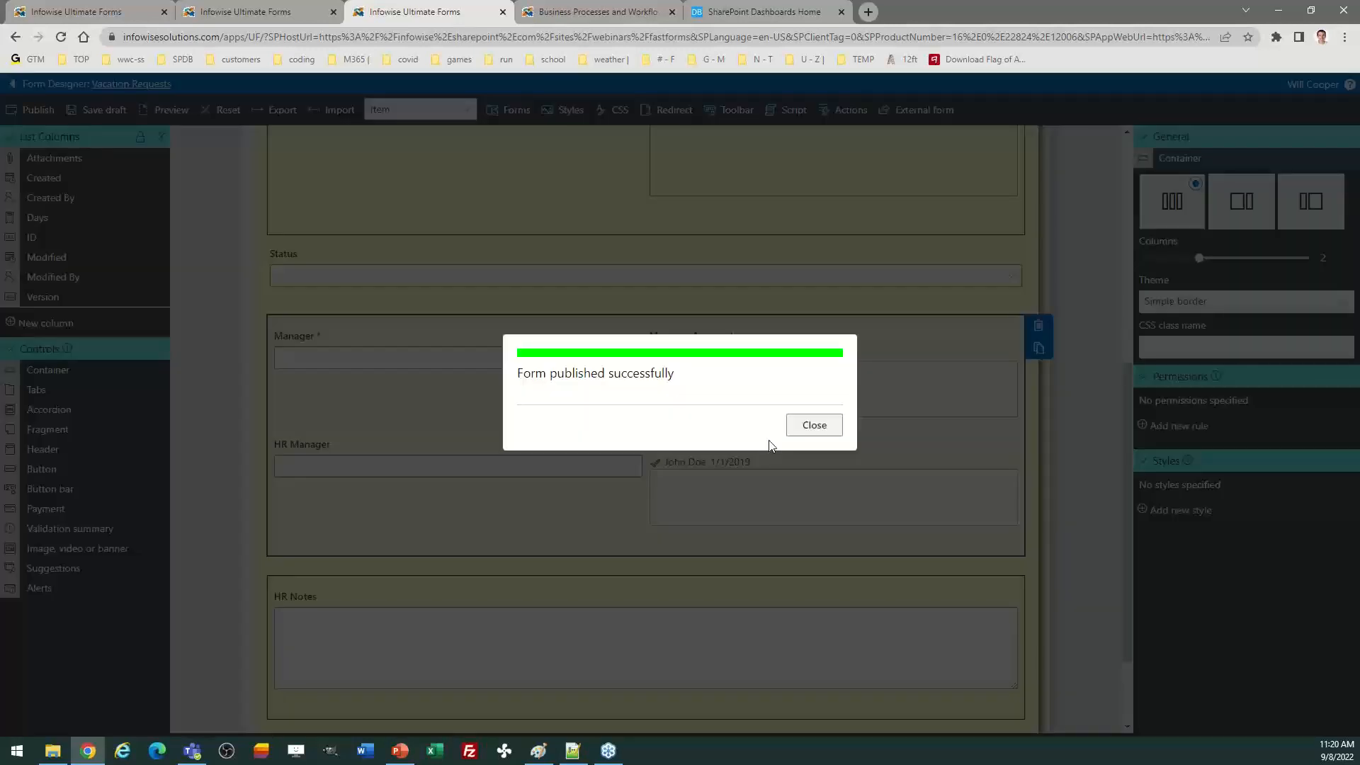
click(814, 425)
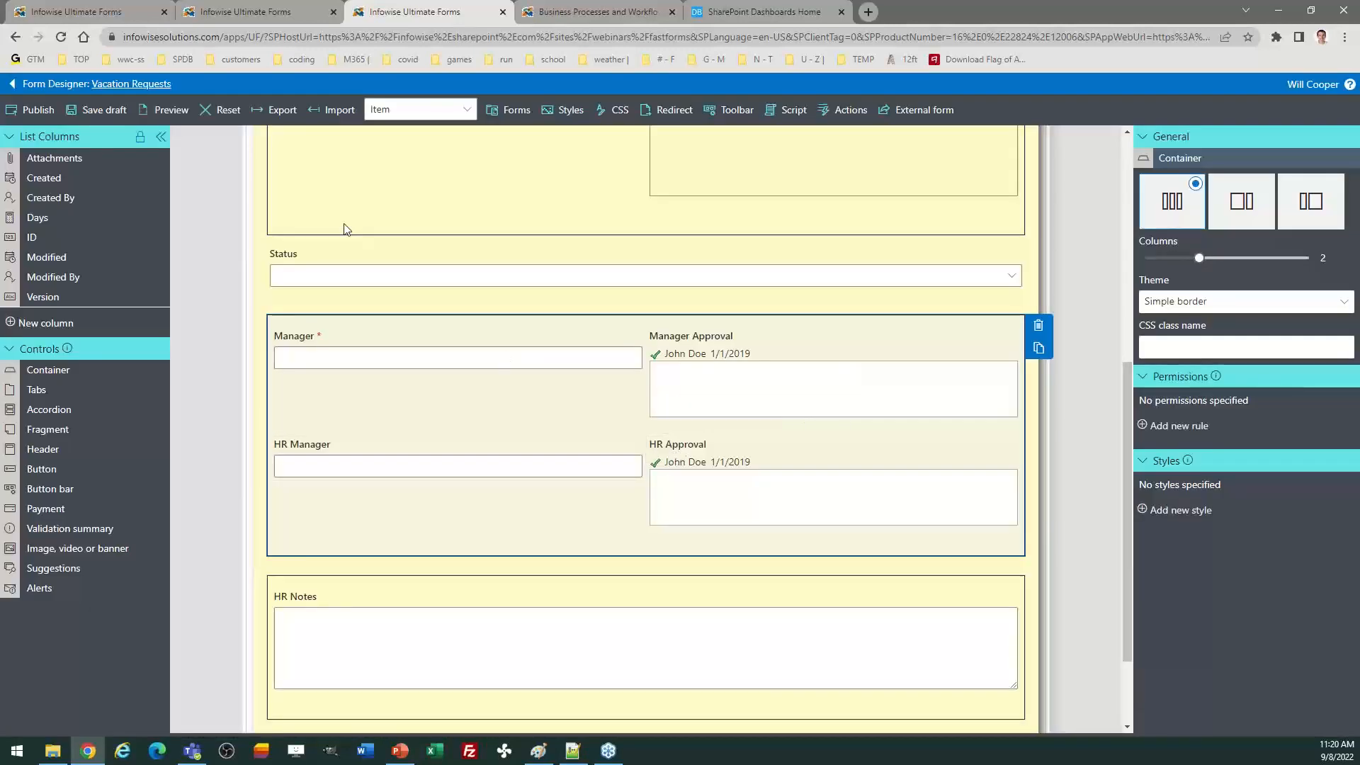
click(130, 86)
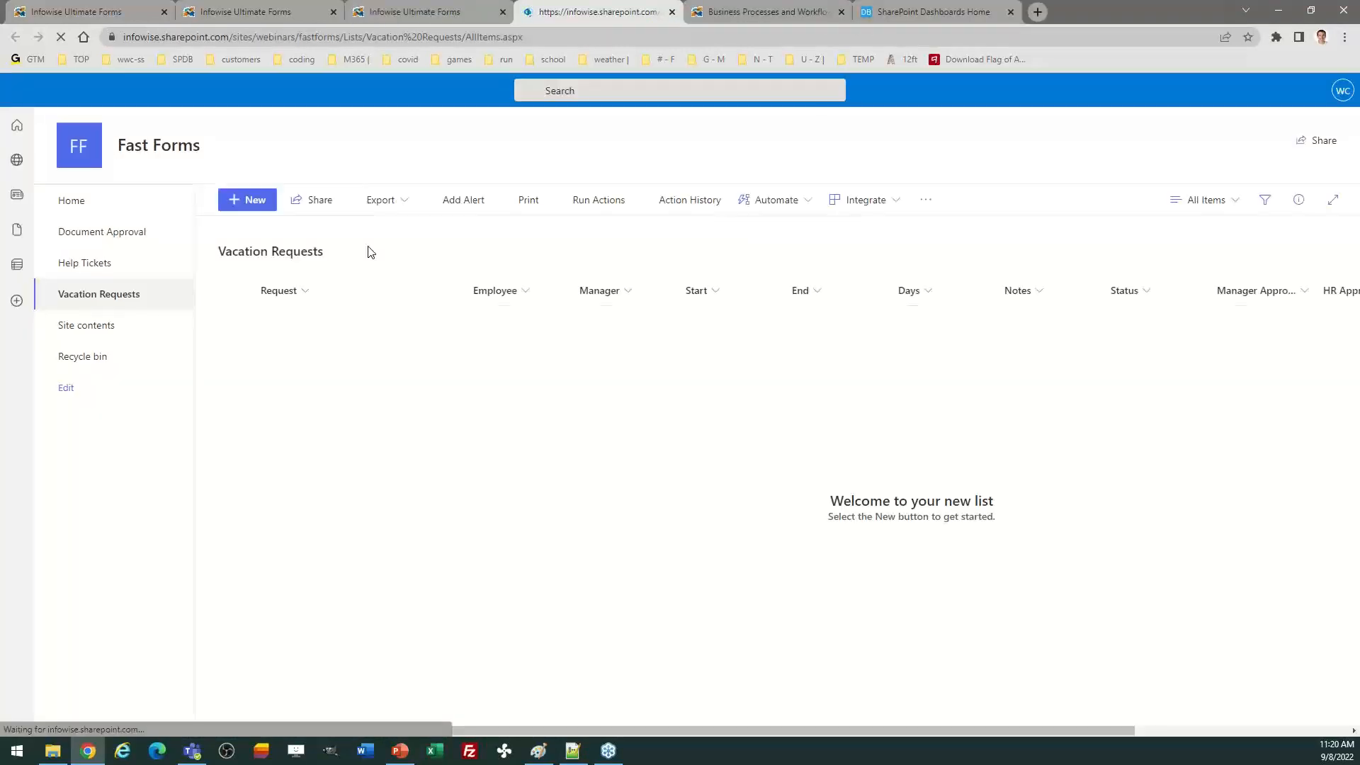
click(247, 199)
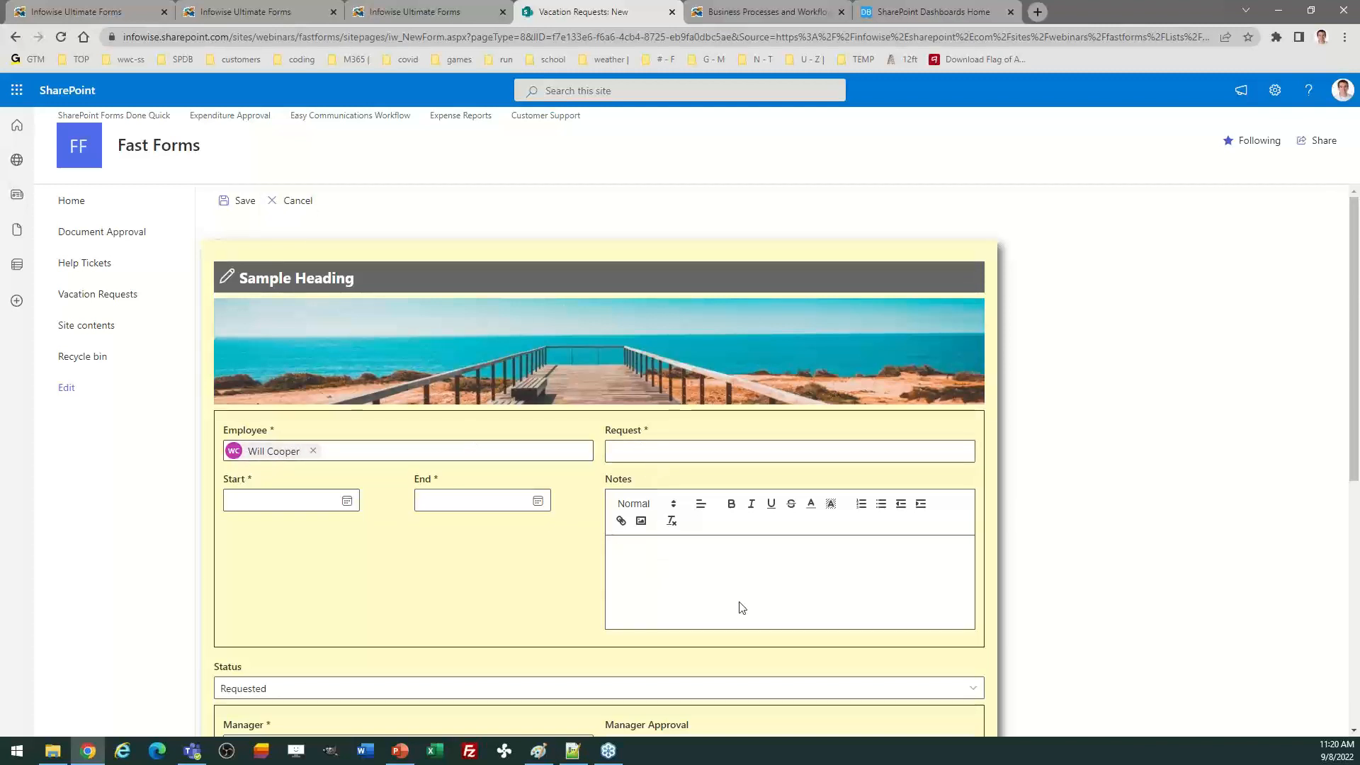
Step: Fill in the new request with start date 9/1/2022, end date 9/16/2022 and request text "asdf ad a"
click(347, 501)
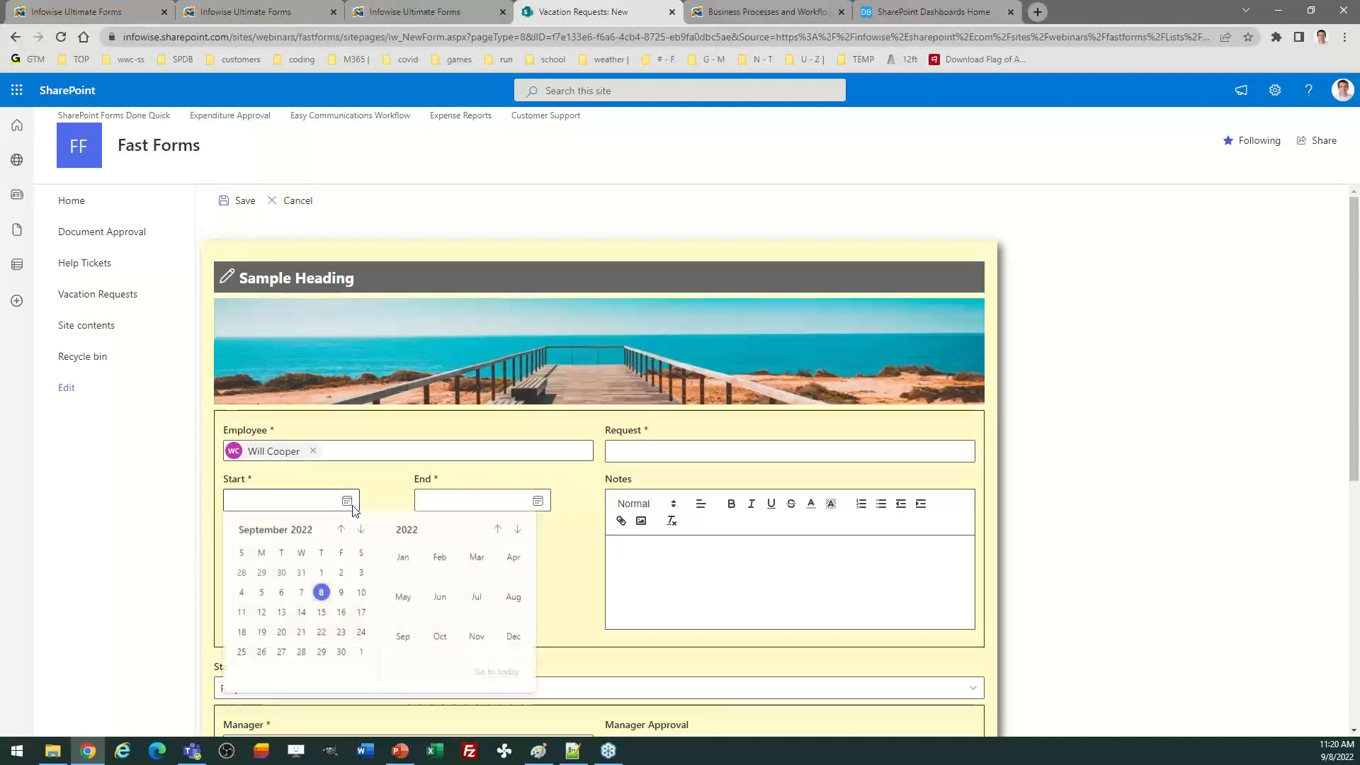
click(321, 573)
click(537, 500)
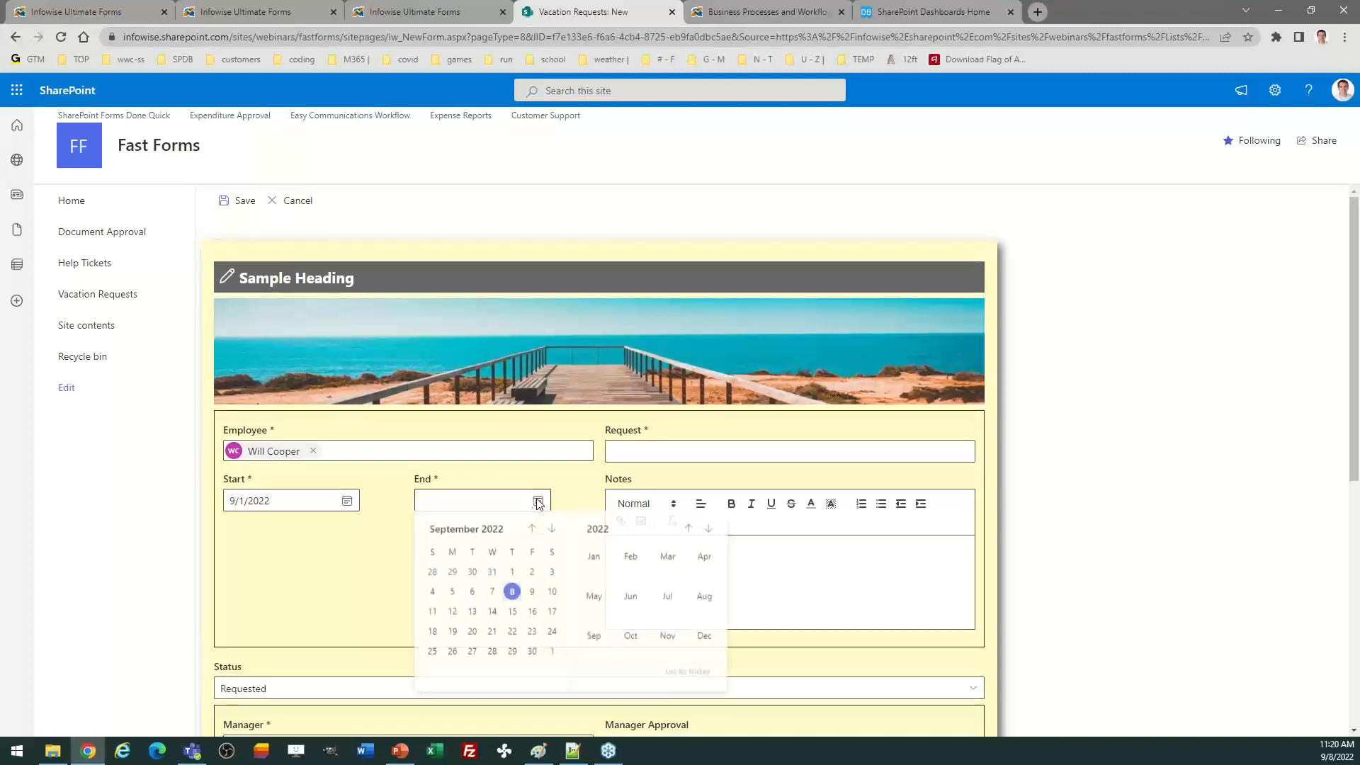
click(531, 613)
click(883, 458)
text(asdf ad a)
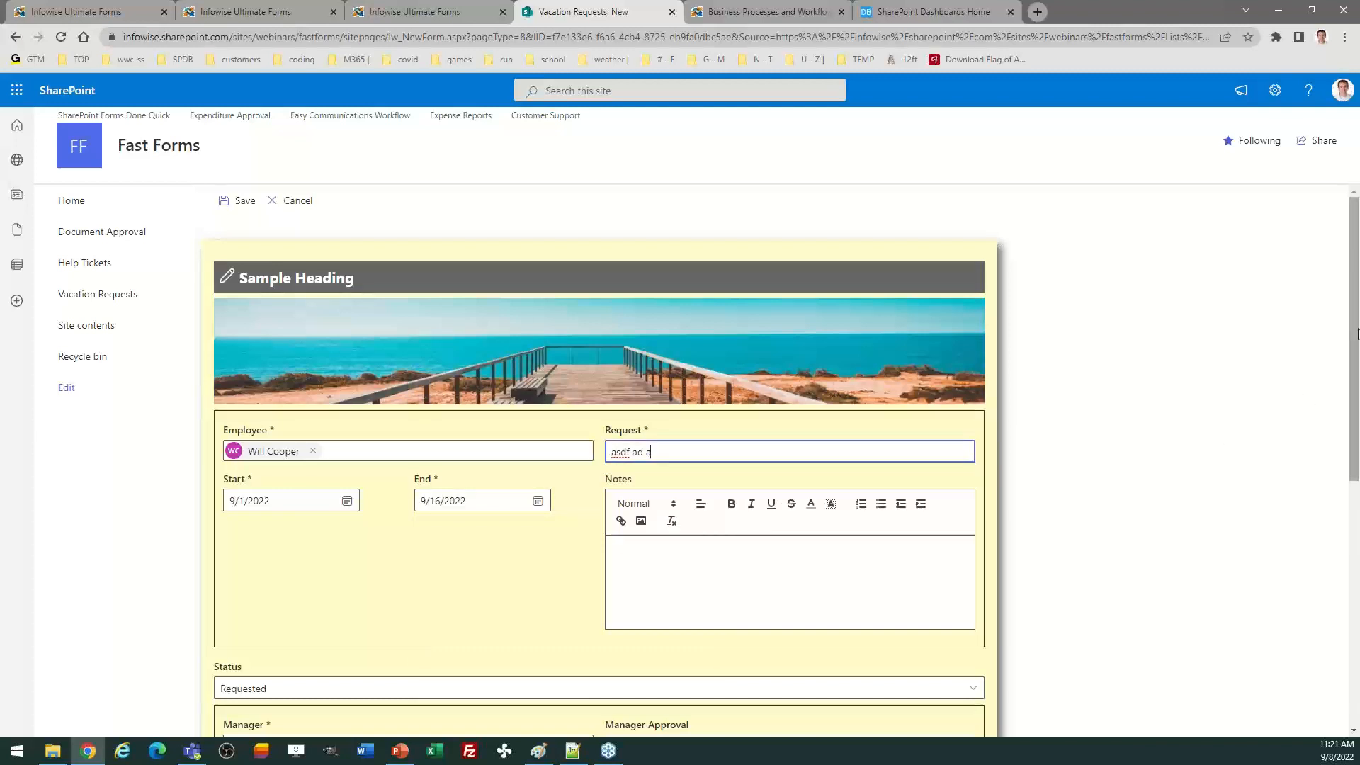
Step: Enter the manager's name in the Manager field and draw a signature in the Manager Approval box
scroll(773, 466, down, 5)
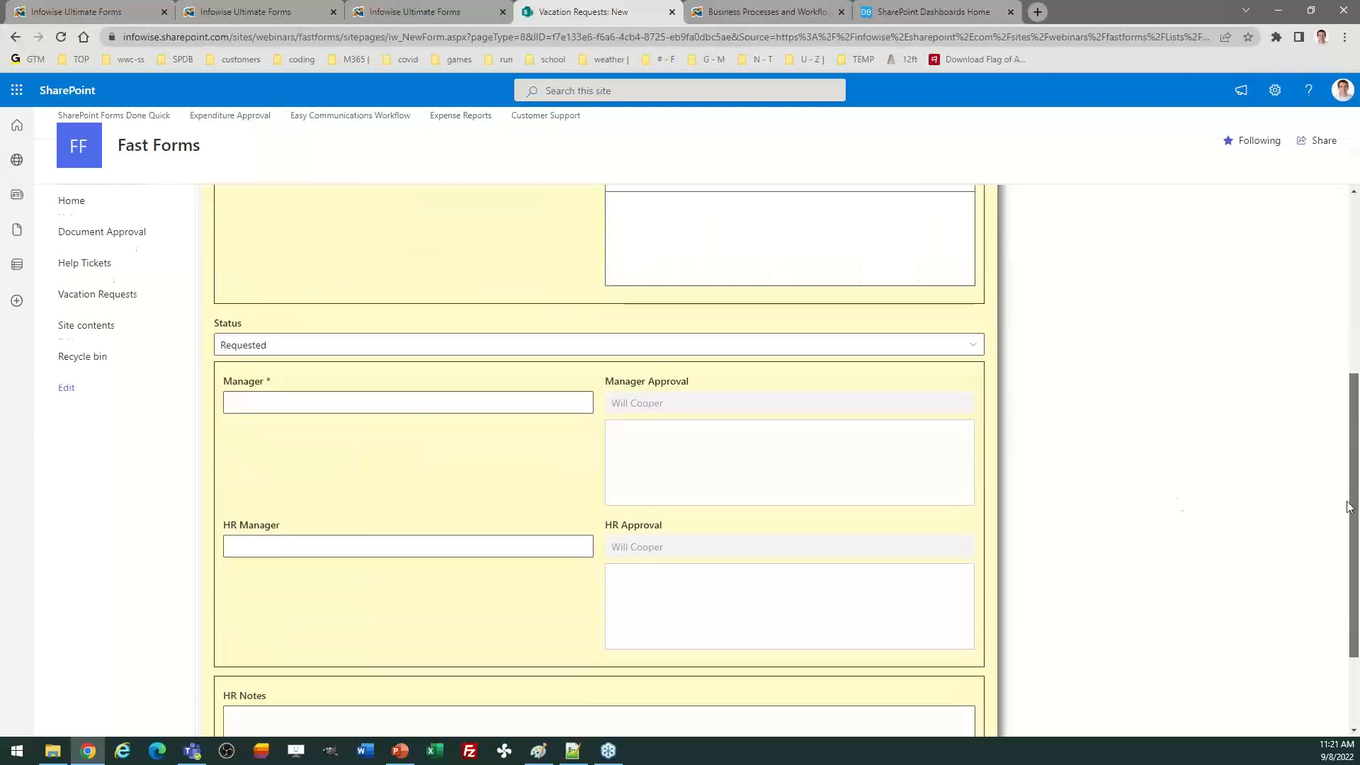
click(331, 403)
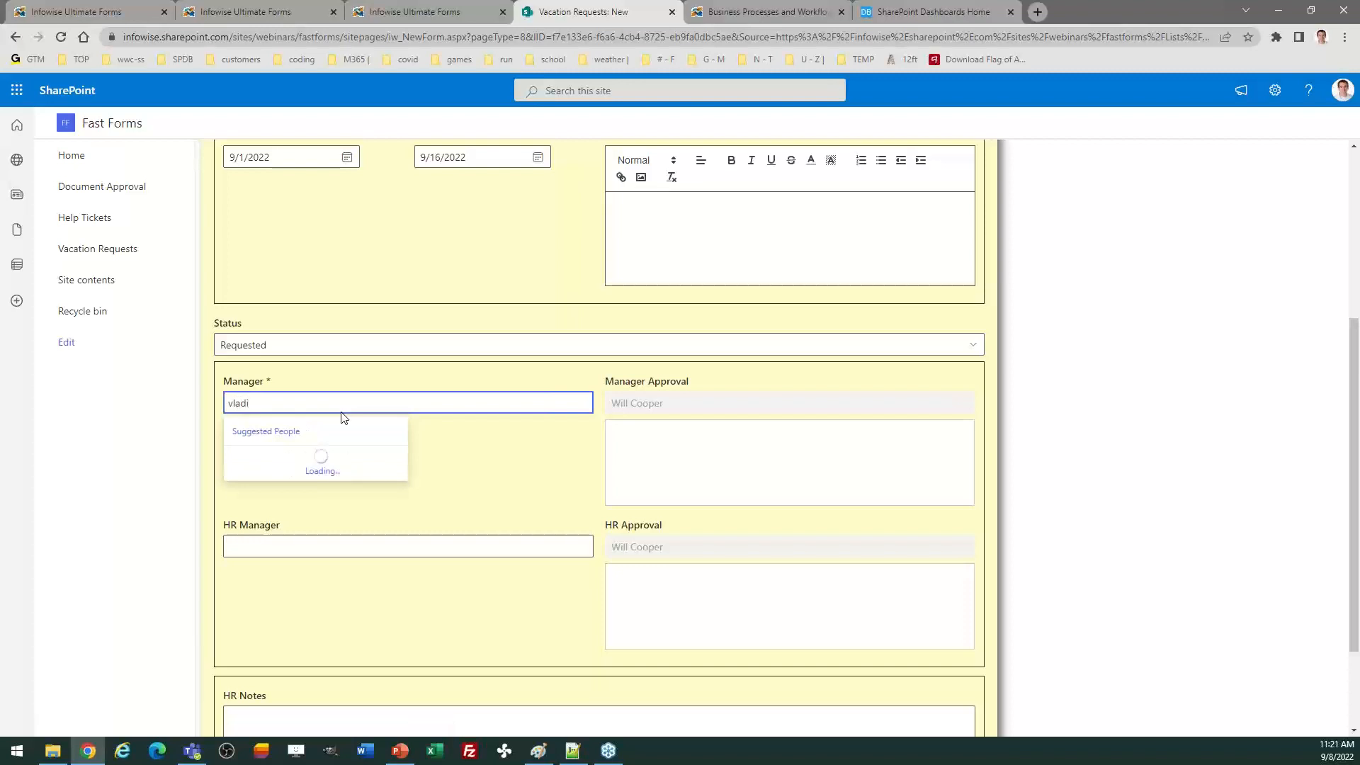
key(Return)
mouse_move(622, 471)
mouse_down()
mouse_move(726, 453)
mouse_move(942, 469)
mouse_up()
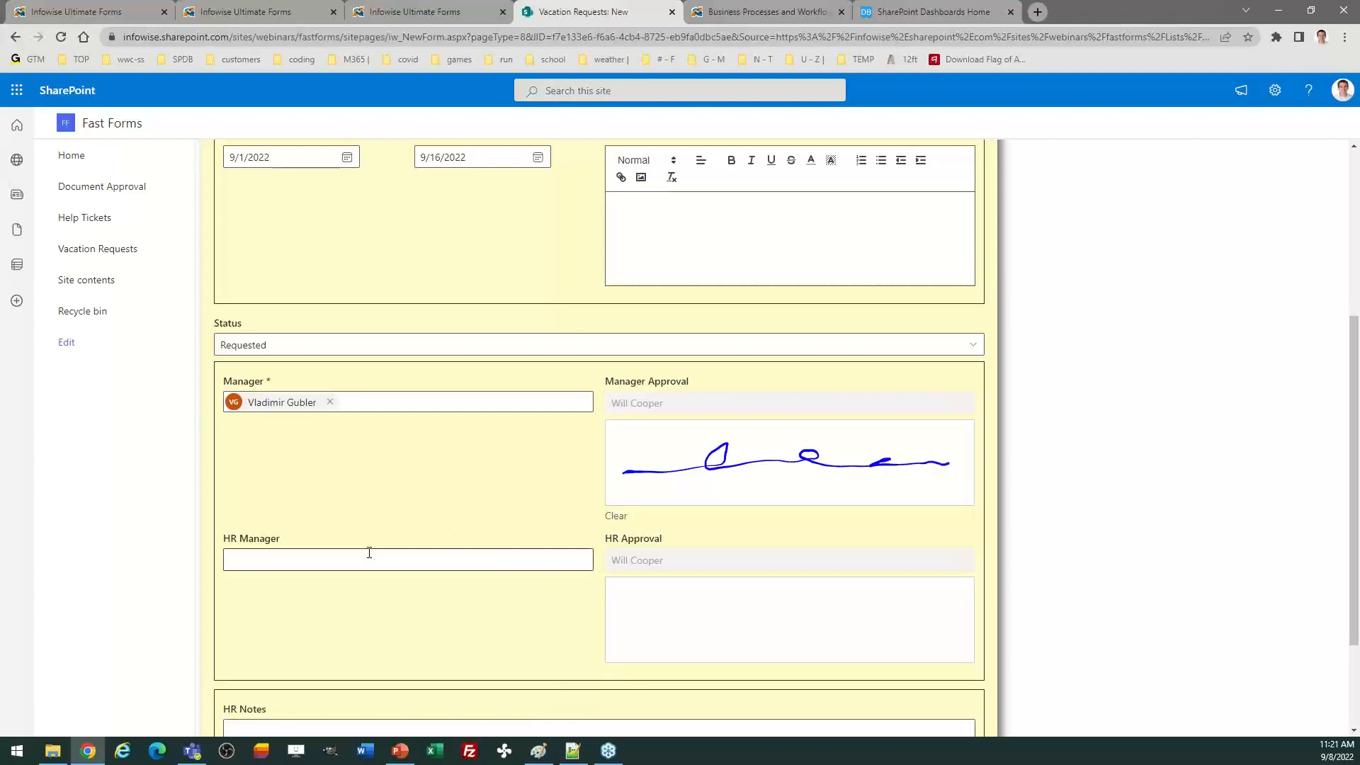
scroll(1065, 689, down, 2)
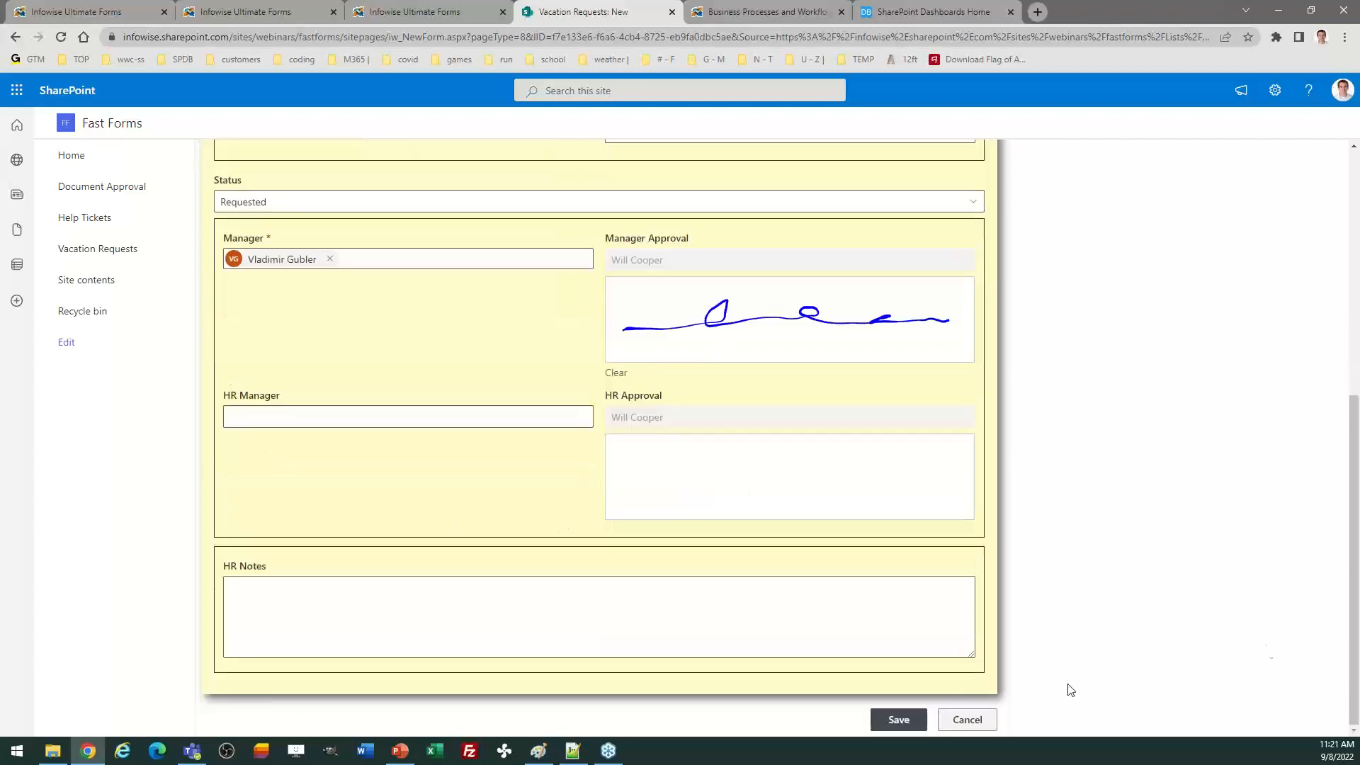
Step: Discard the unsaved test request and open the form designer for the Vacation Requests list
click(949, 719)
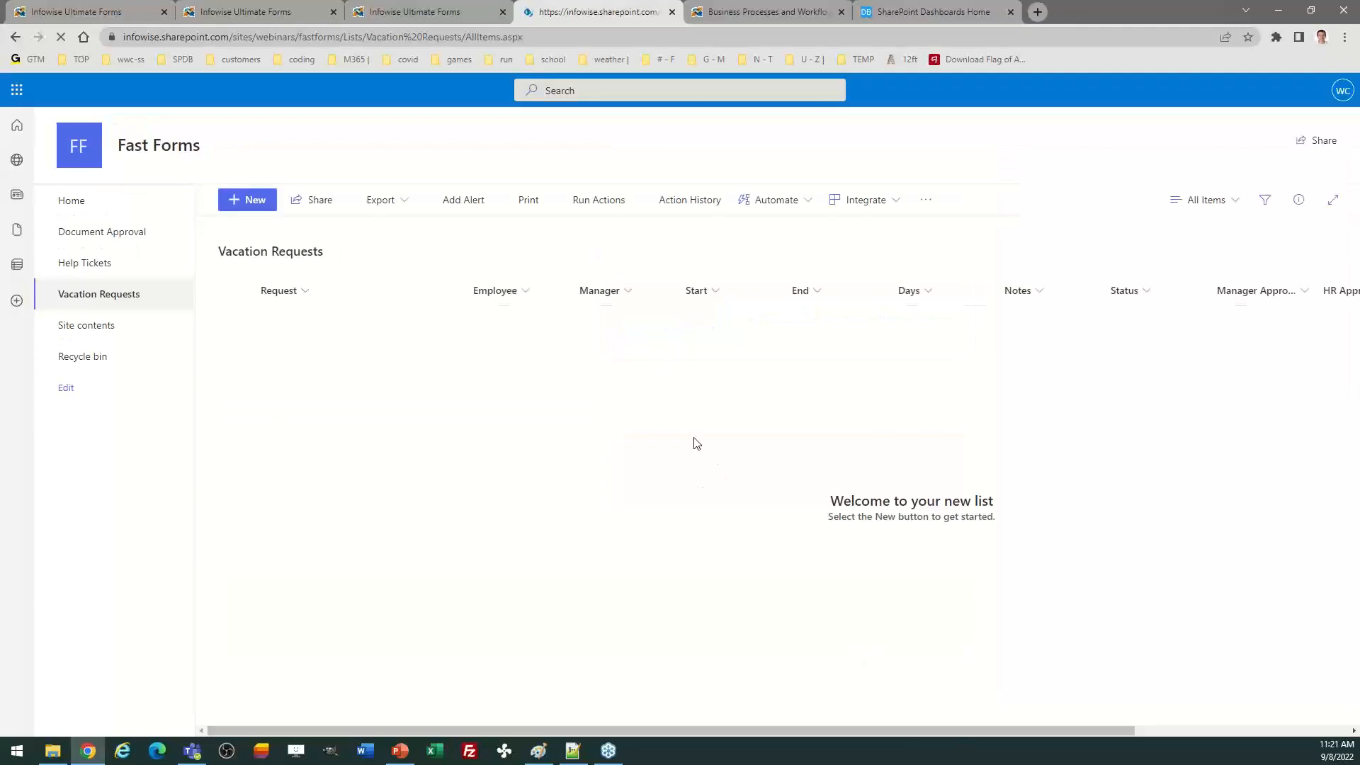
click(568, 202)
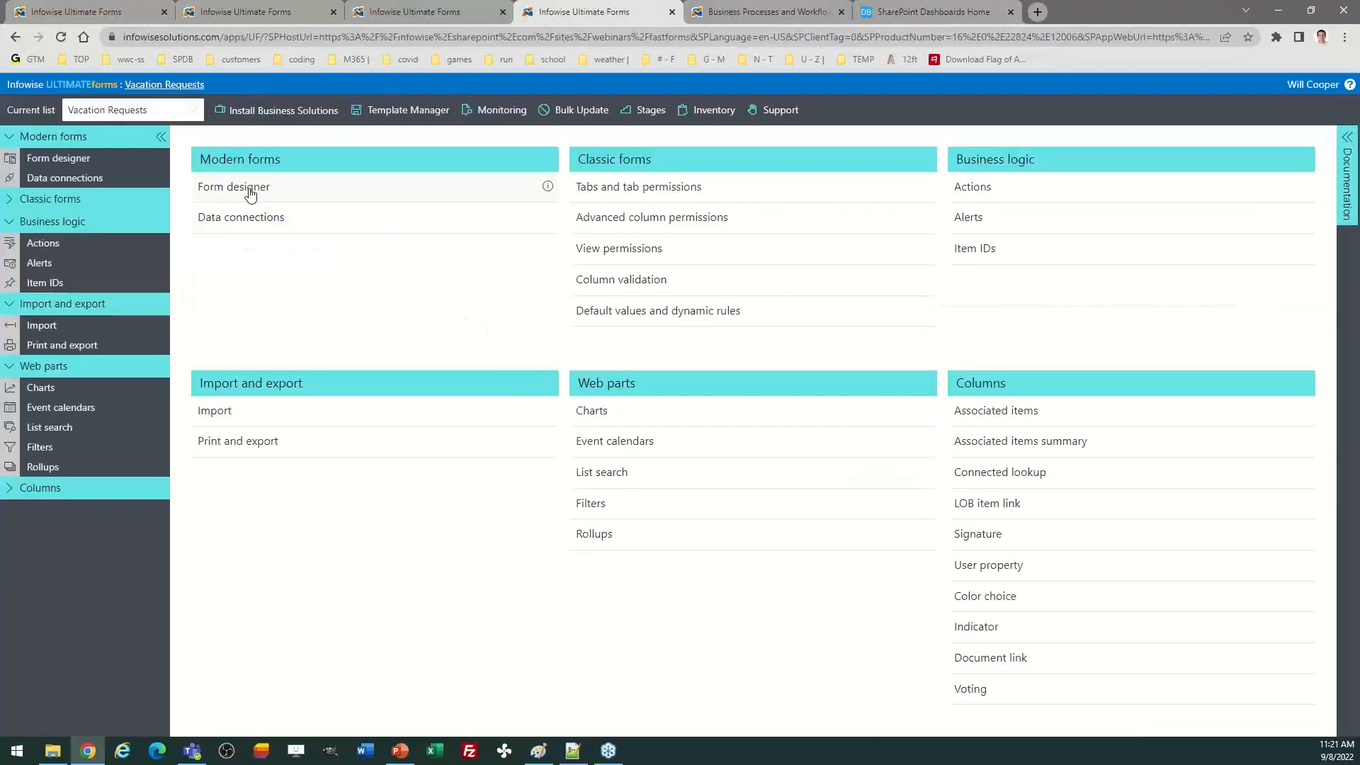
click(287, 187)
Step: Change the content of the form's sample header to "Vacation Request"
click(388, 209)
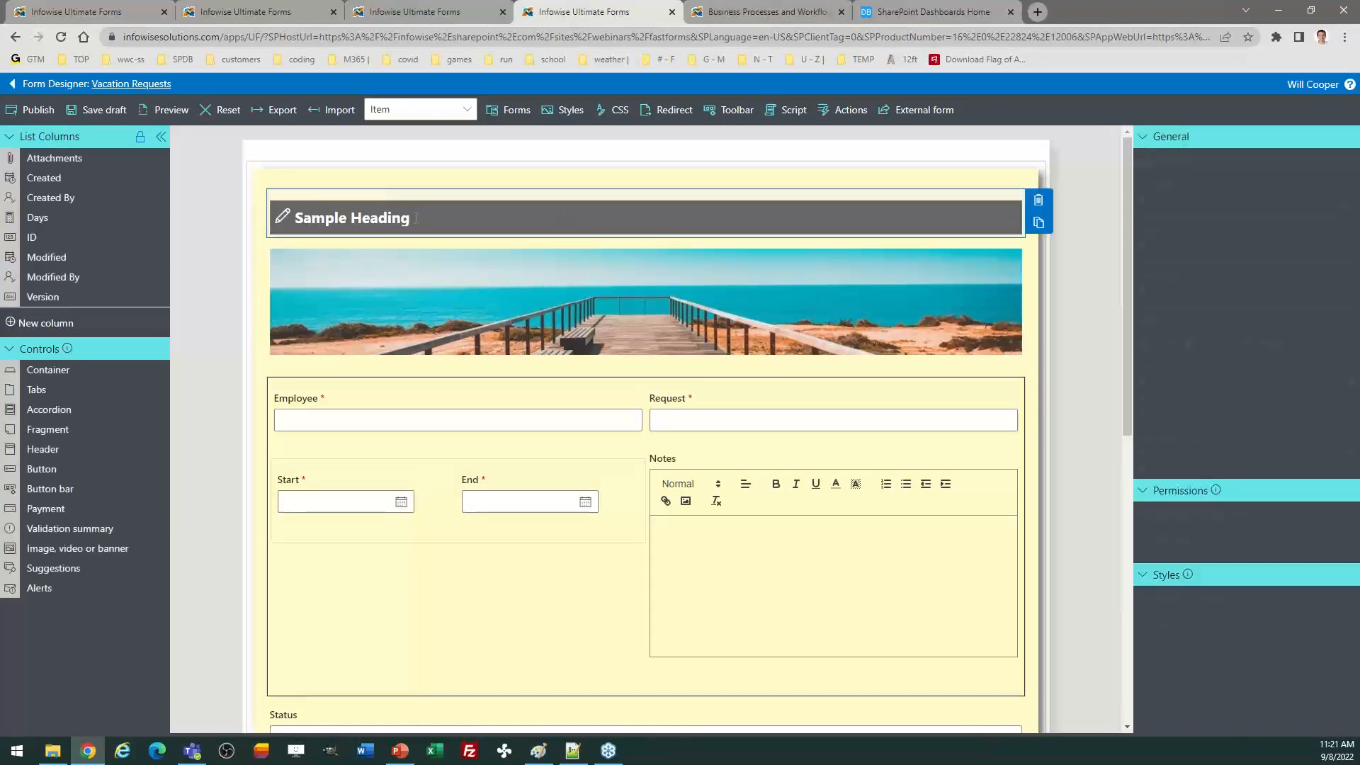
drag(1262, 206, 955, 209)
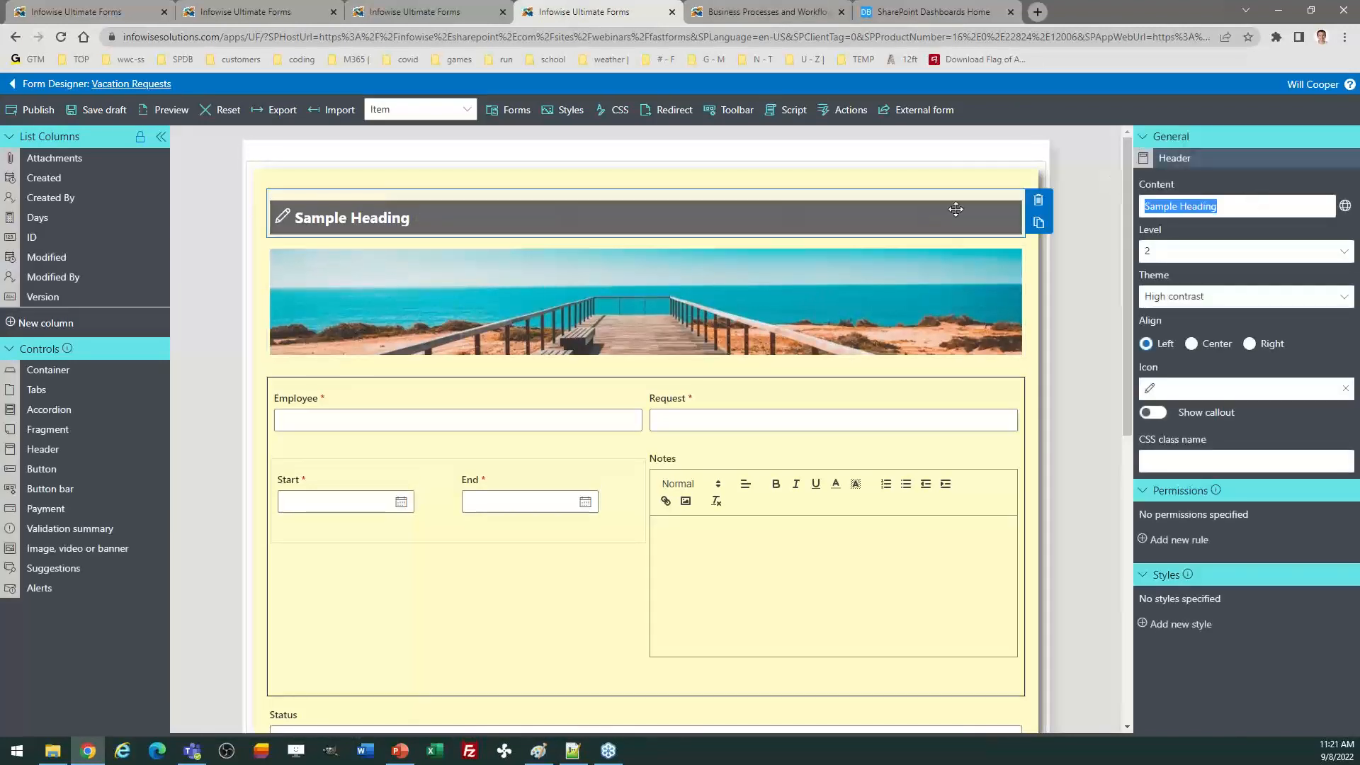
text(Vacation Request)
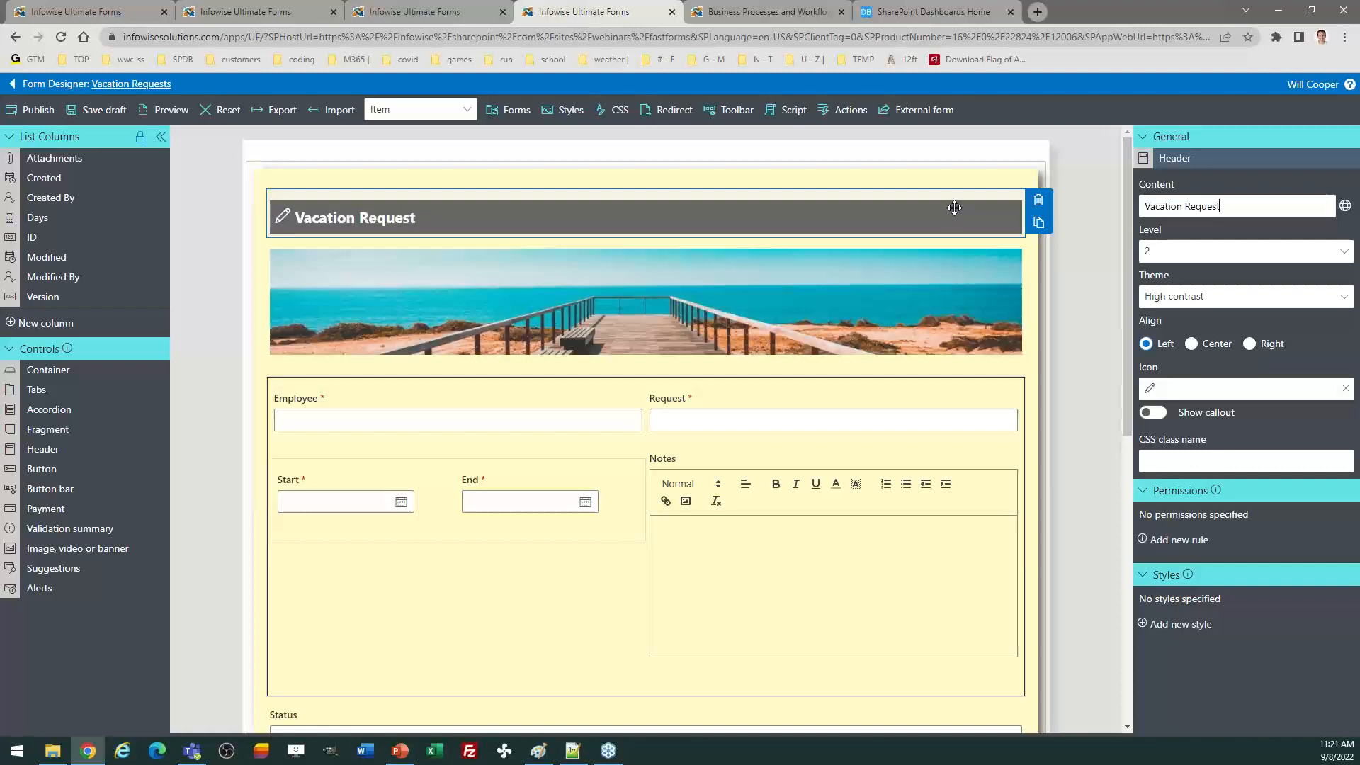
Step: Publish the form for all users and open the Vacation Requests list from the designer
click(32, 110)
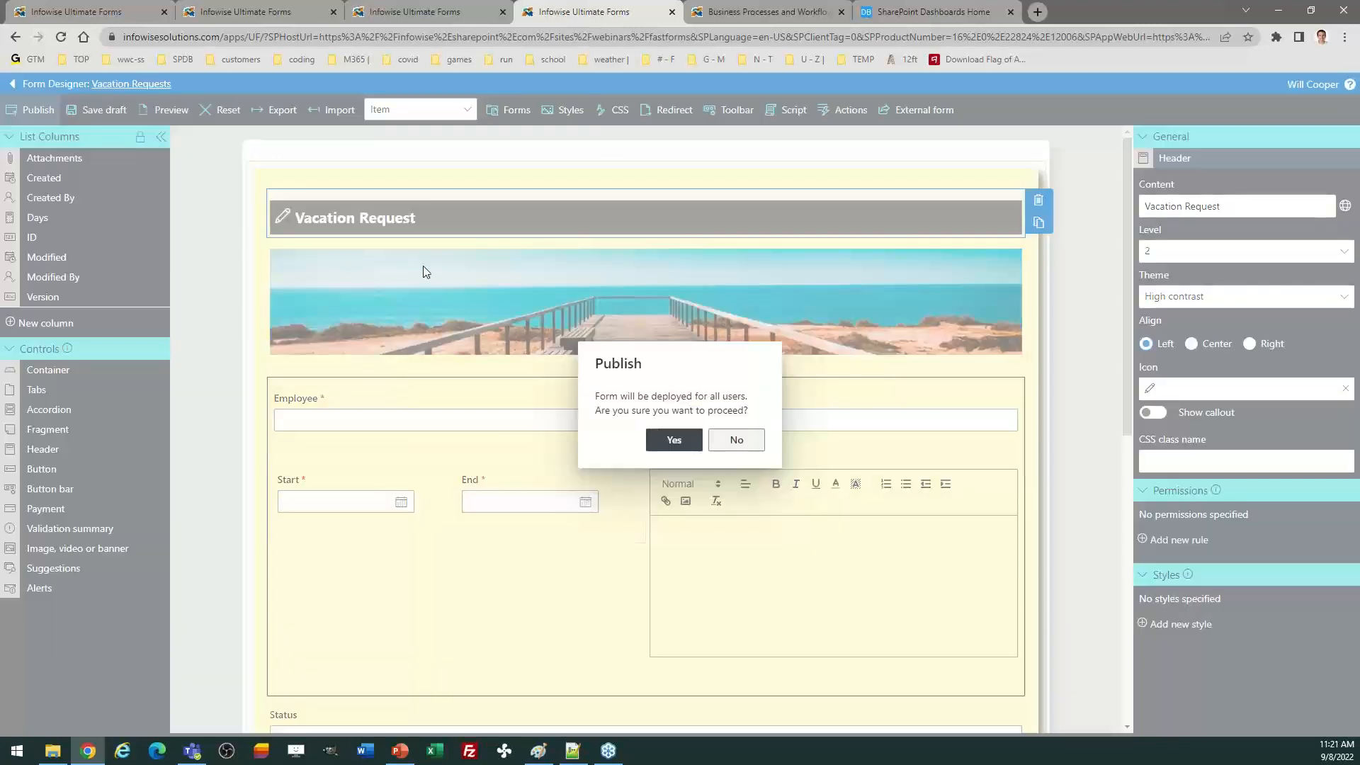
click(674, 441)
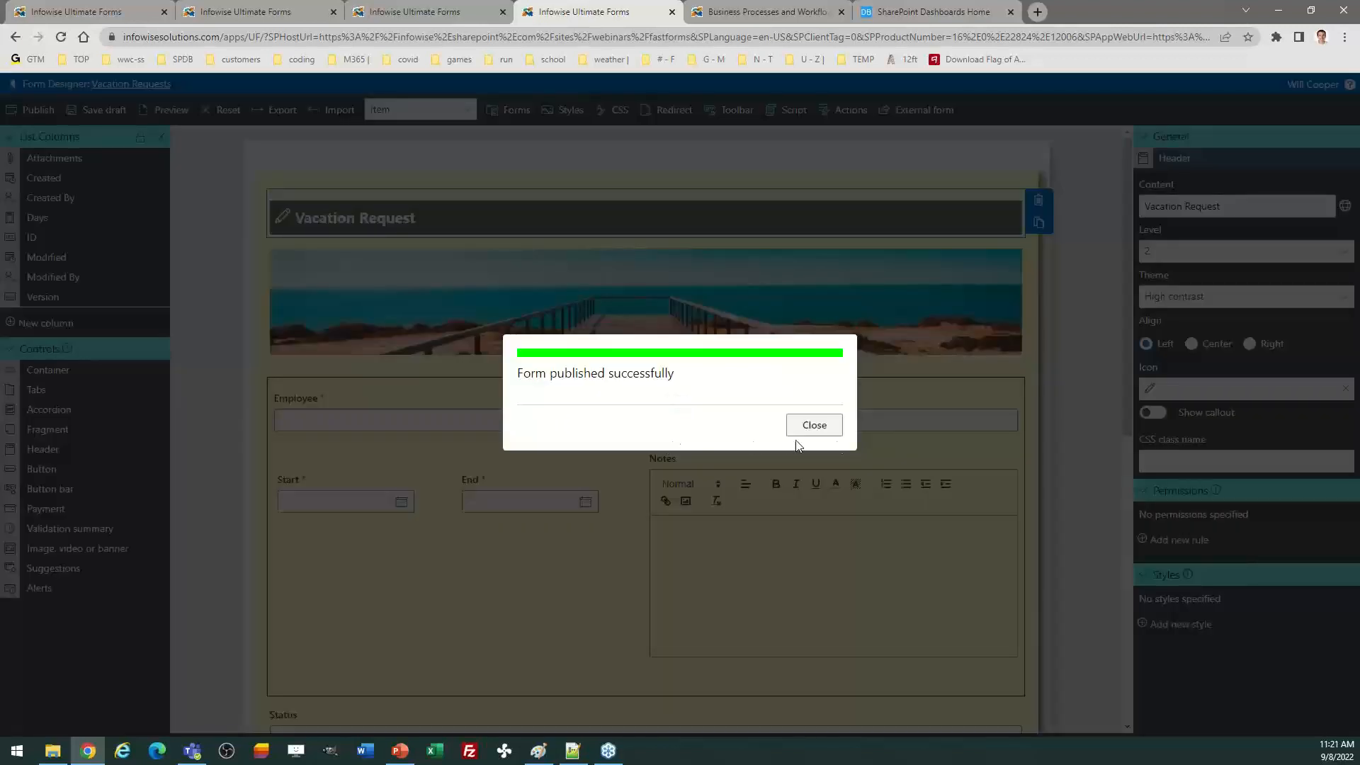
click(821, 430)
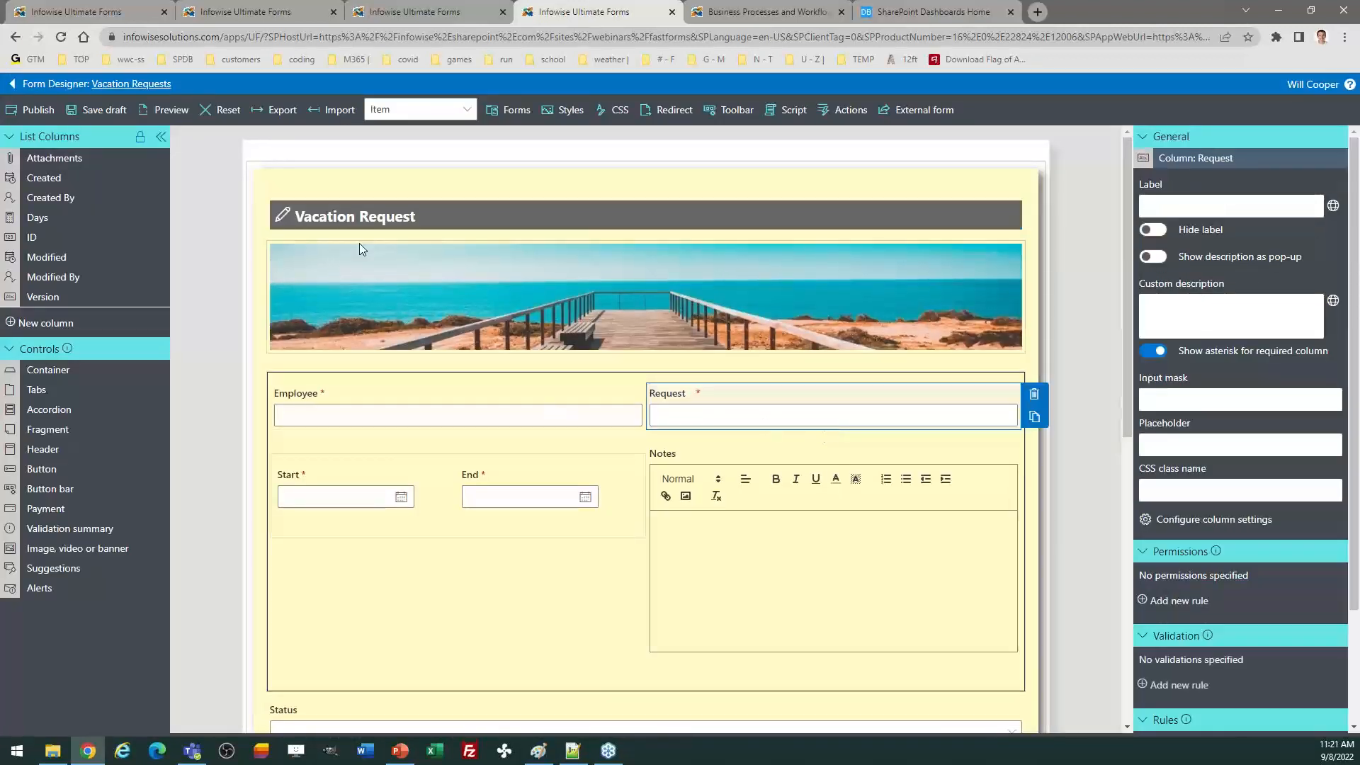
click(139, 86)
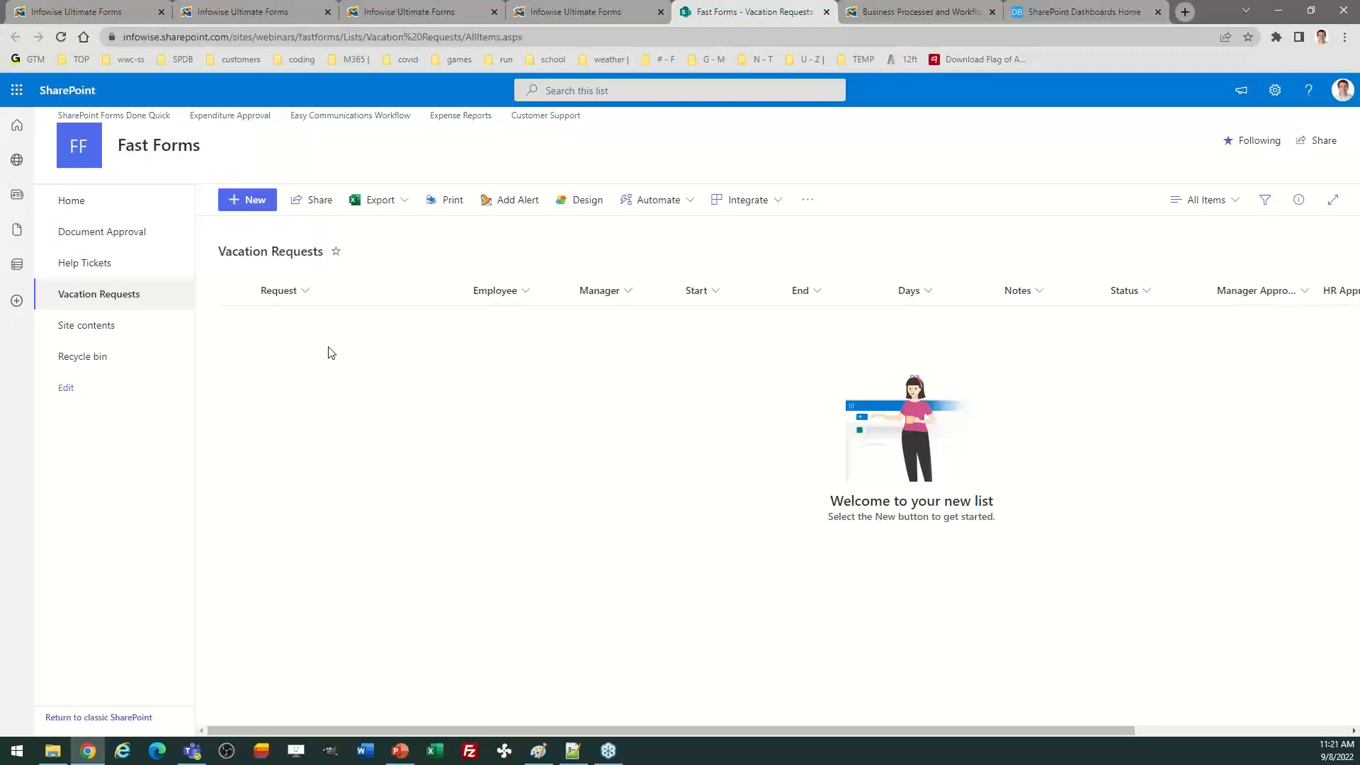
Step: Examine the default new item form of the Document Approval list and close it without saving
click(104, 233)
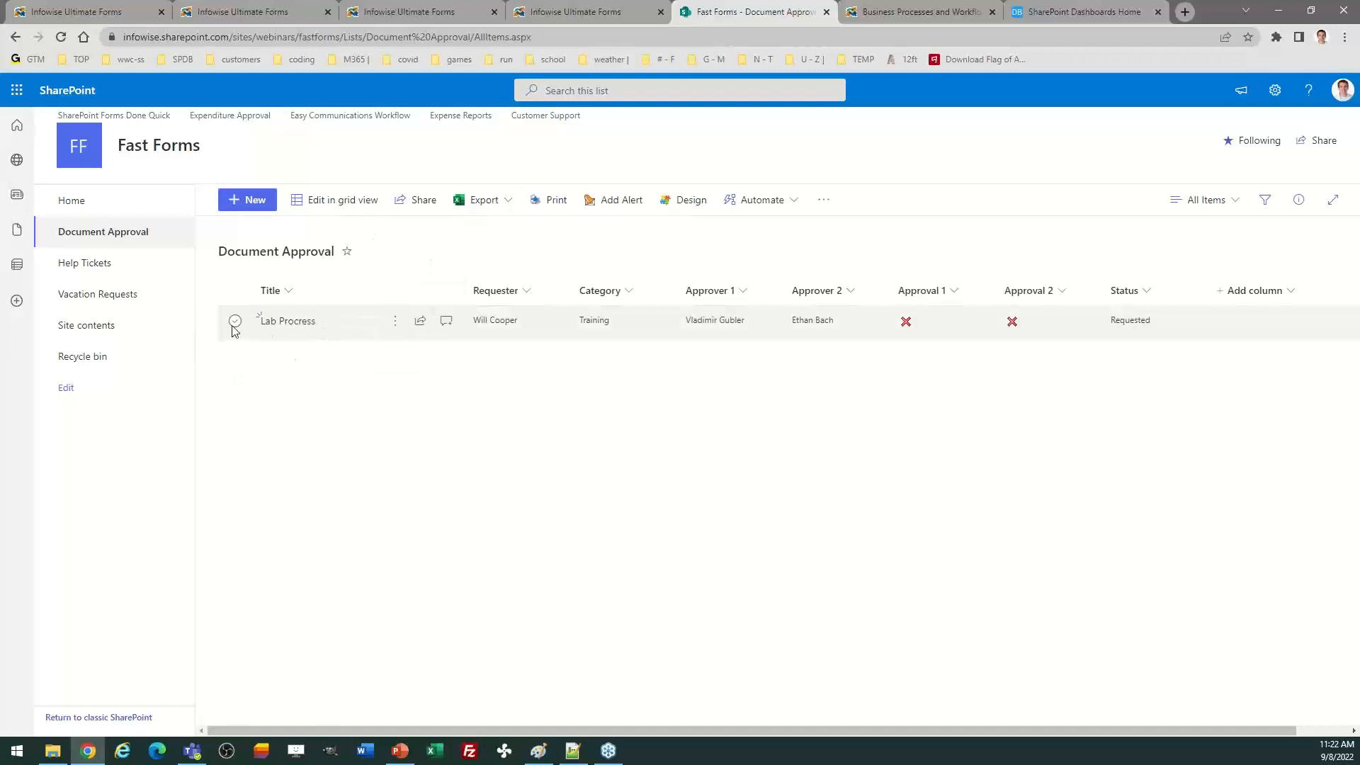
click(248, 199)
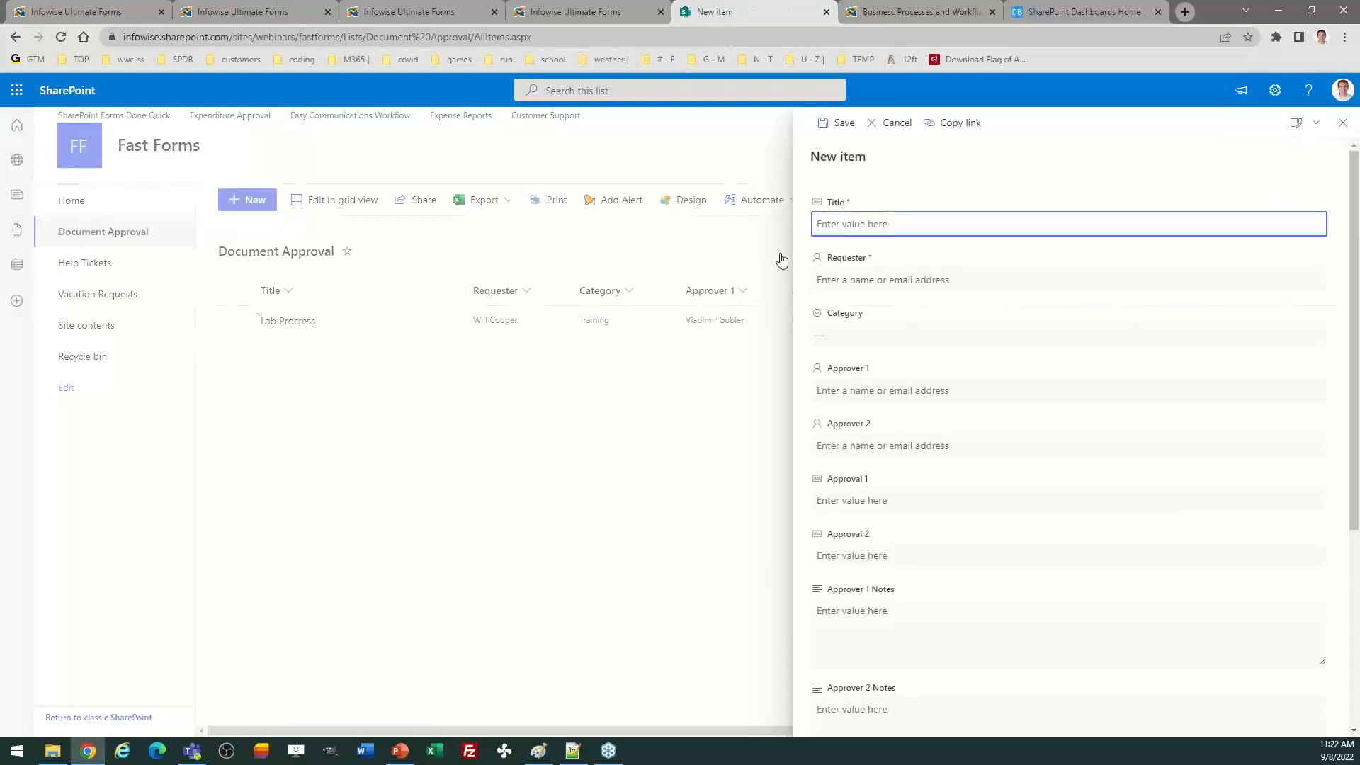
drag(1354, 323, 1354, 425)
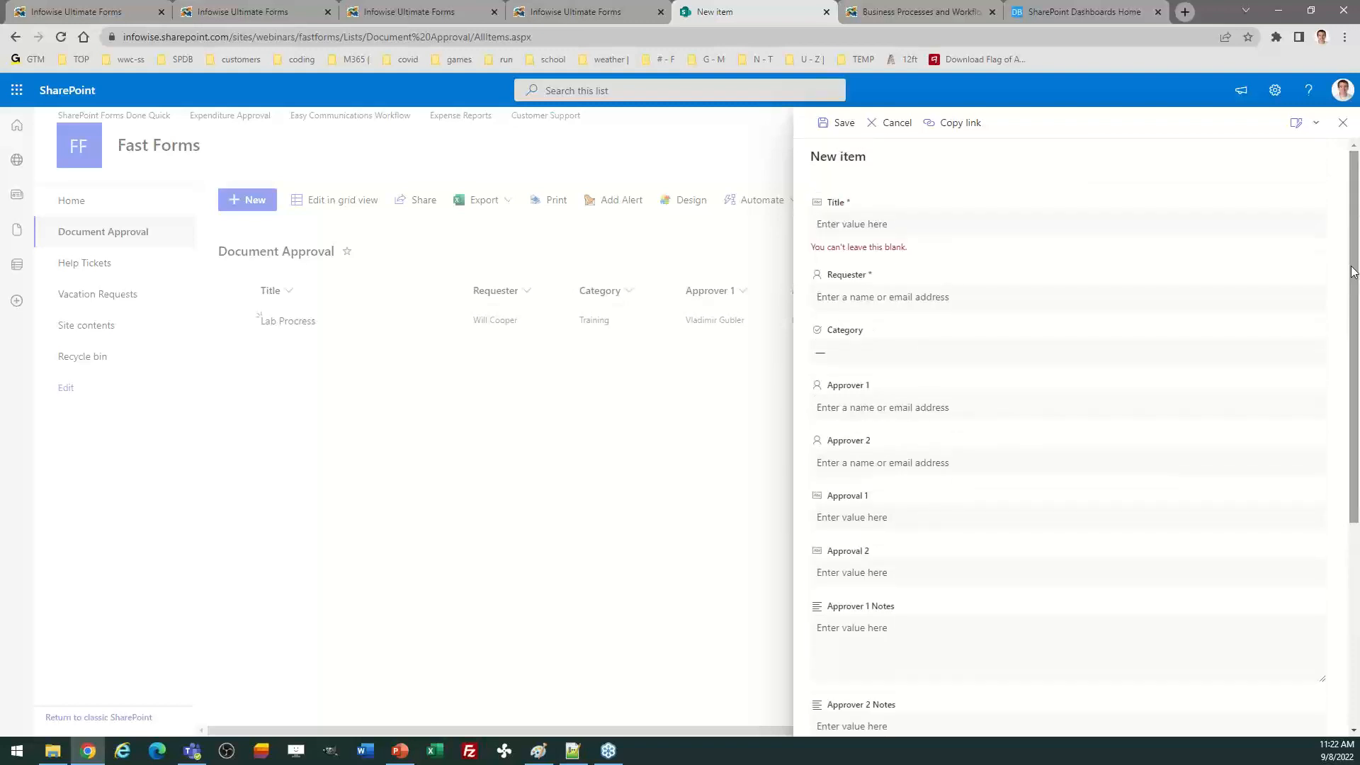
click(1343, 124)
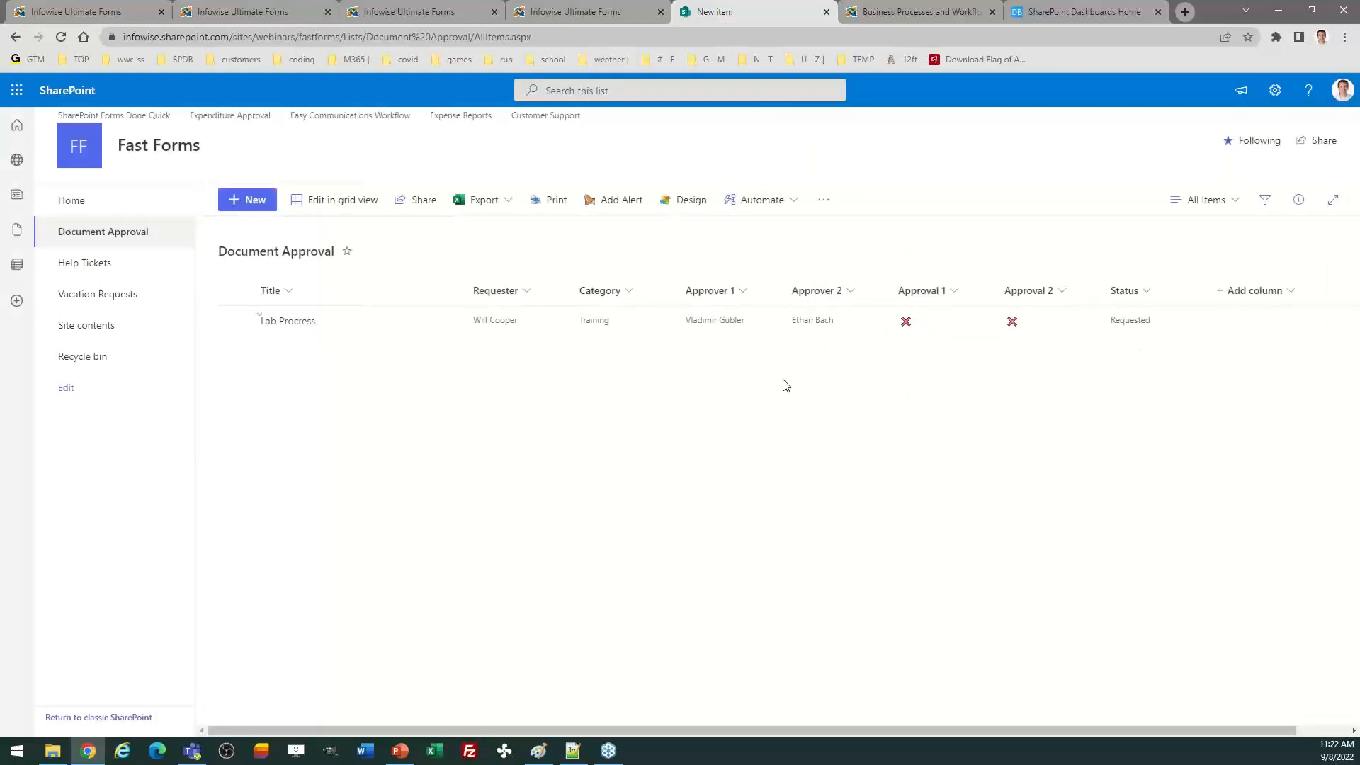
Step: Open the form designer for the Document Approval list and add a container with a button bar below it
click(681, 199)
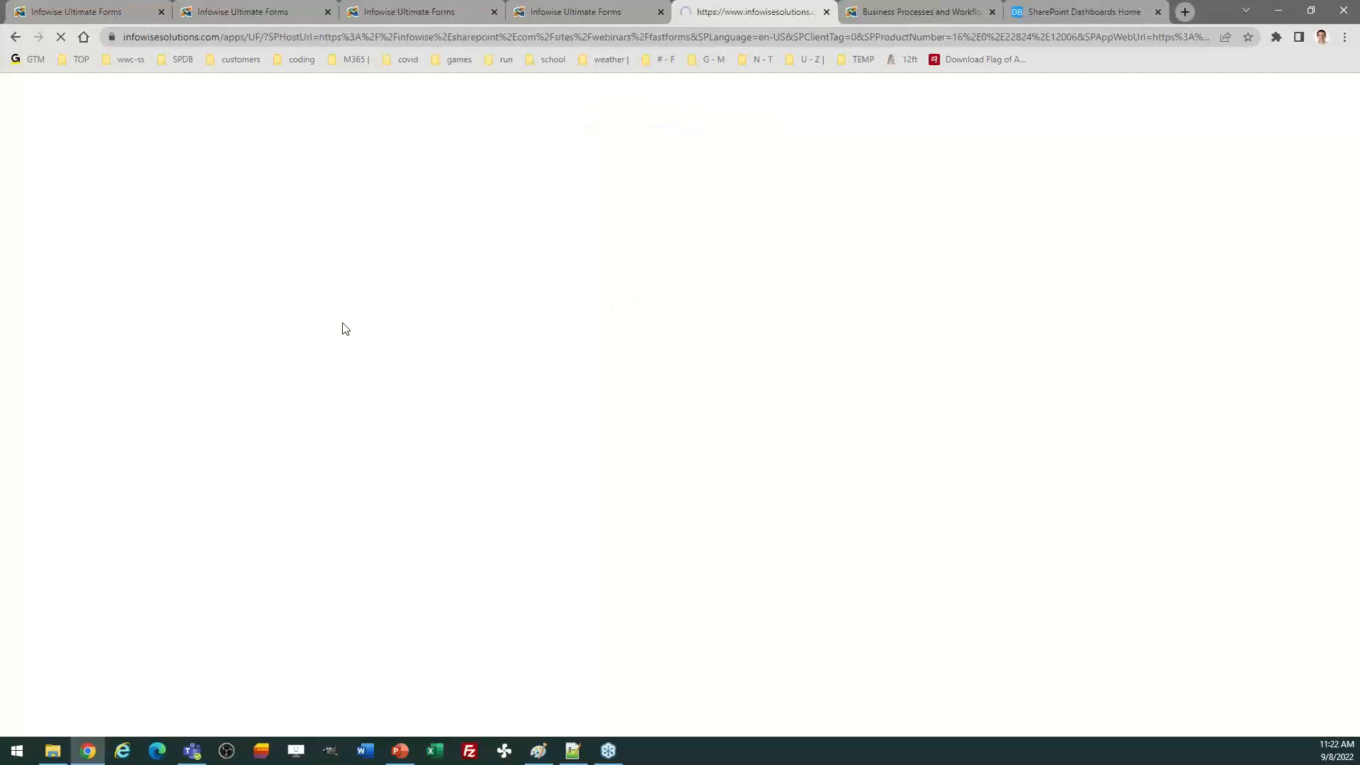
click(211, 197)
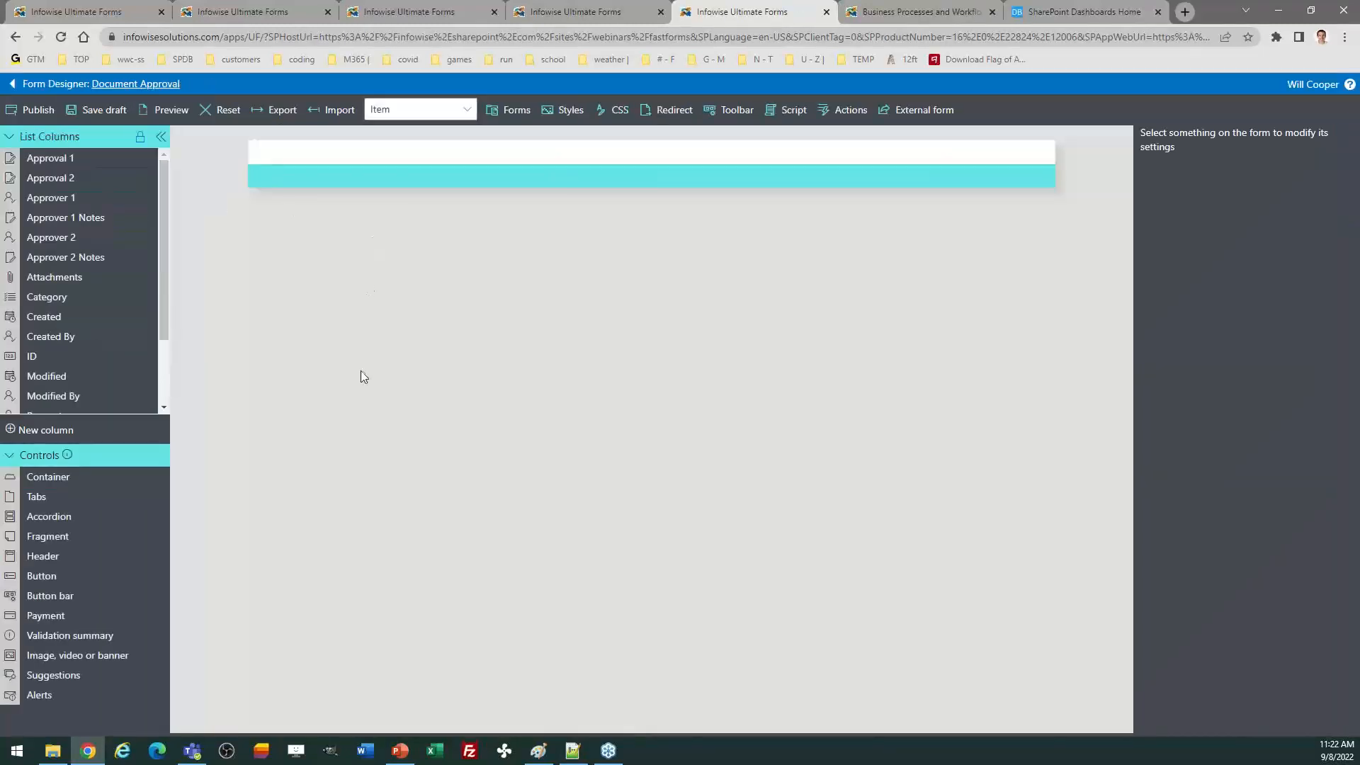
drag(62, 476, 334, 152)
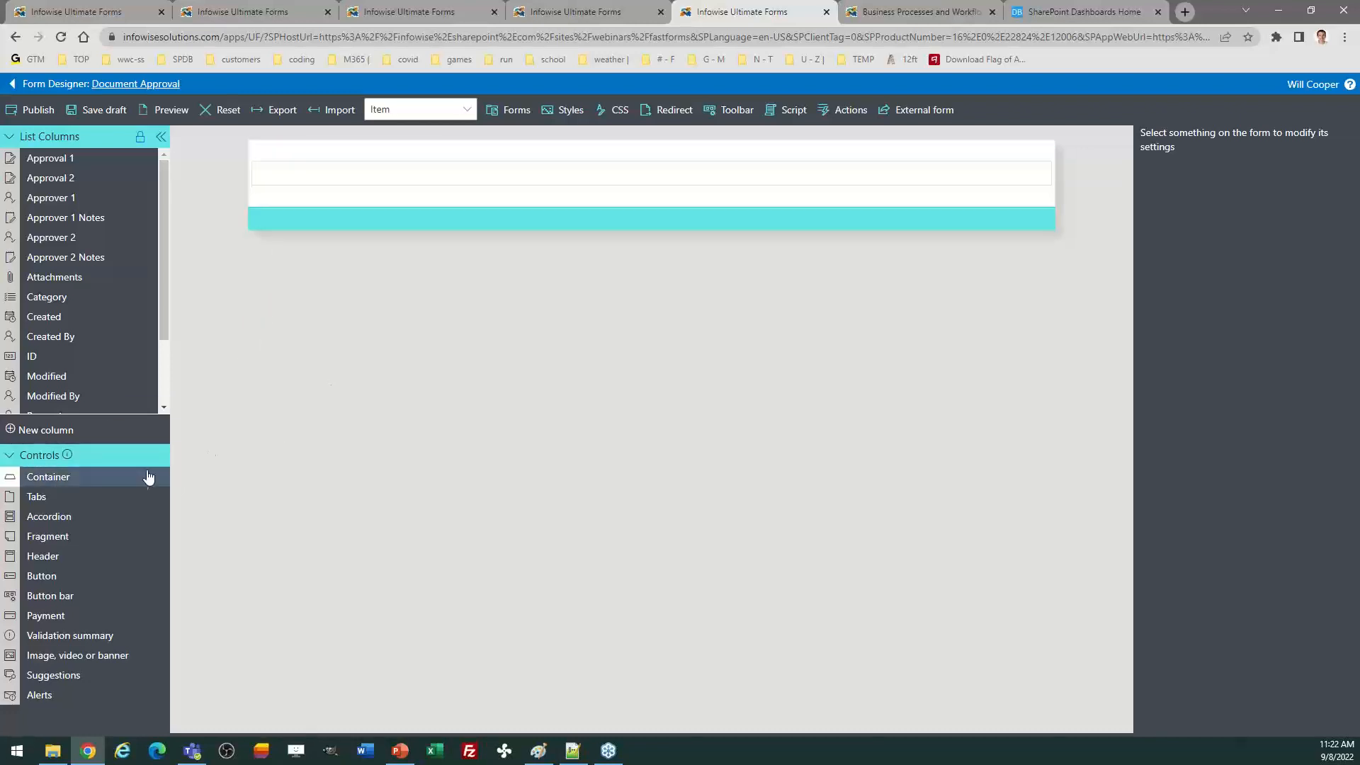
drag(88, 595, 396, 202)
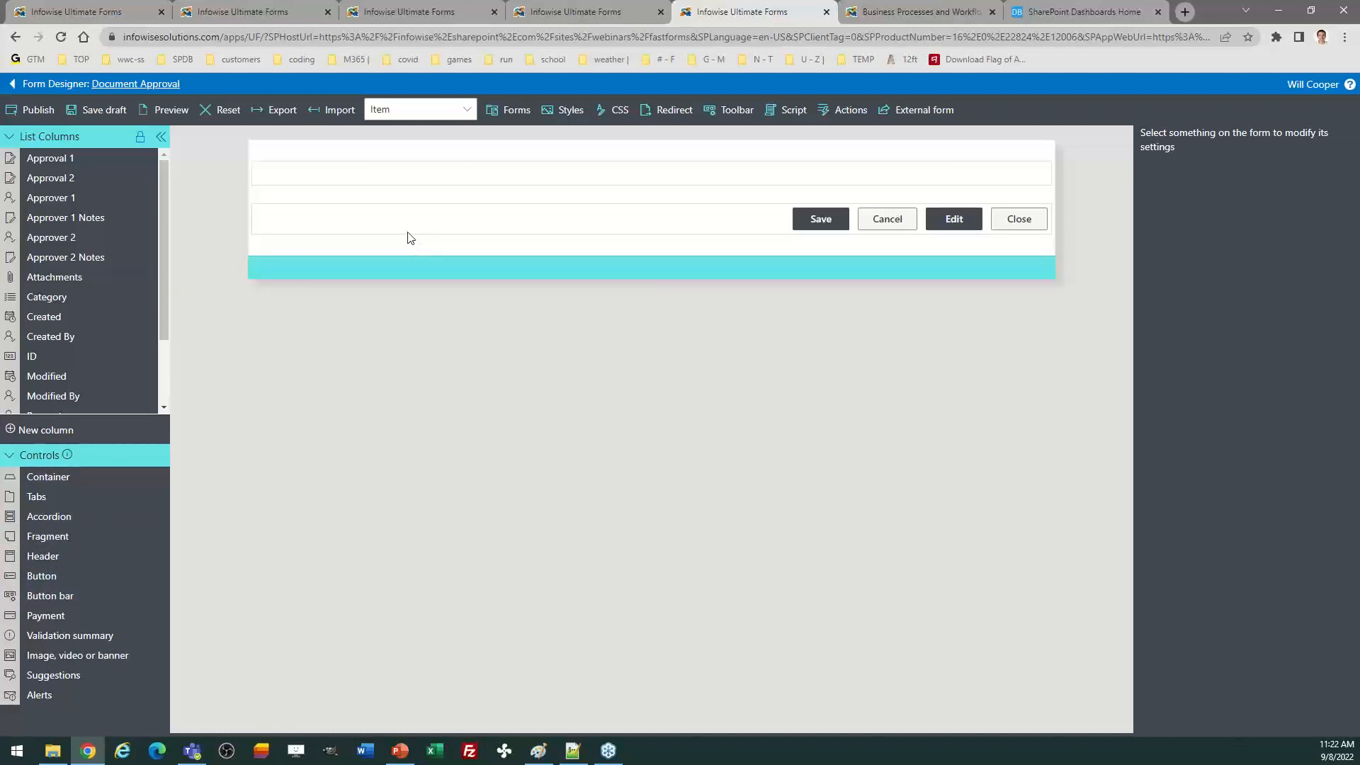
Step: Apply the Rounded shadow theme to the container above the button bar
click(376, 177)
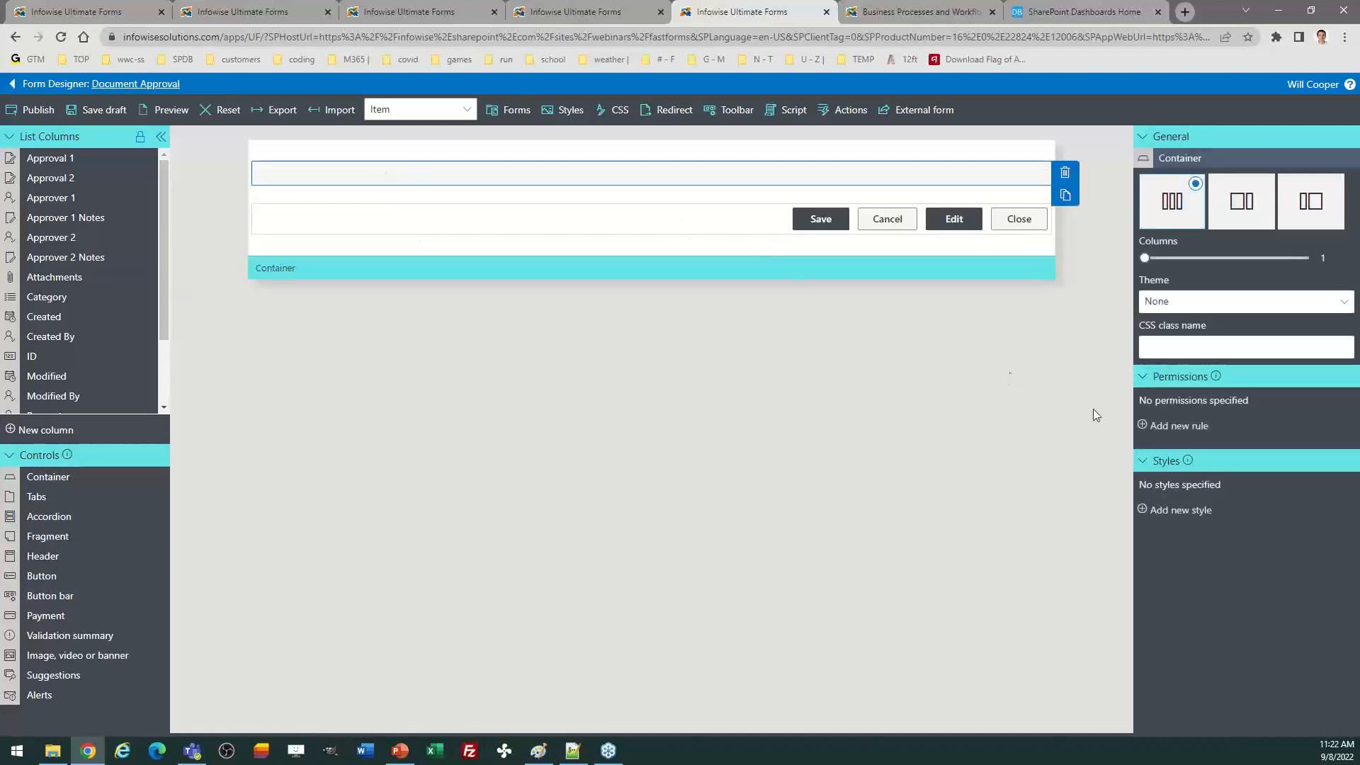
click(1191, 304)
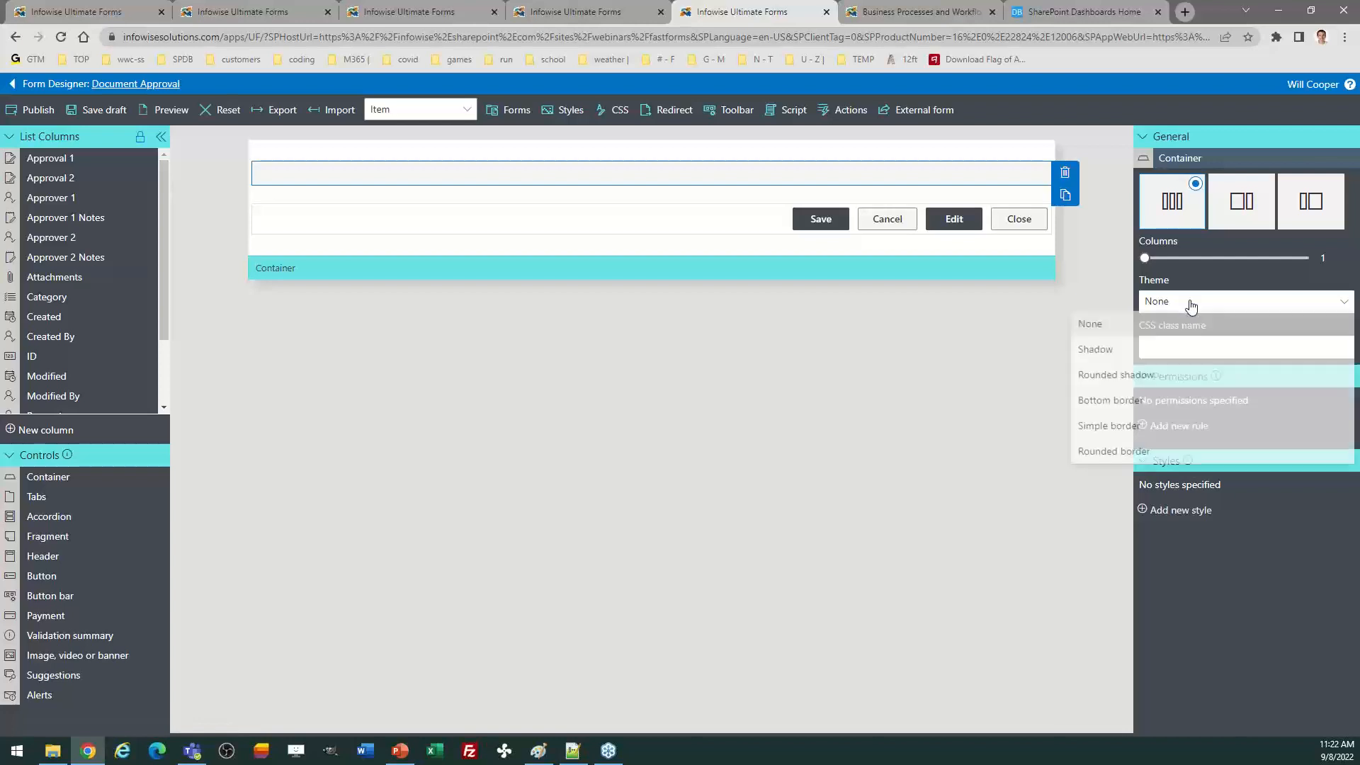
click(1183, 377)
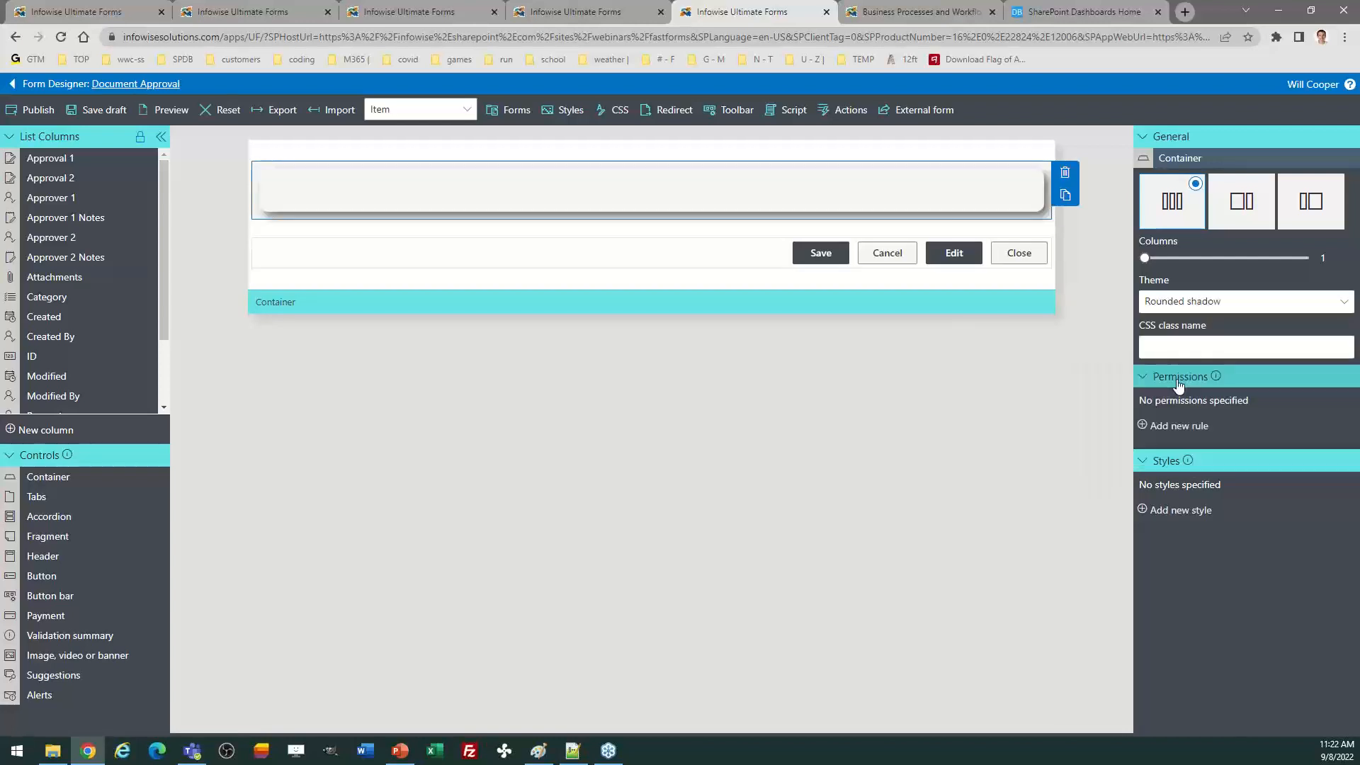
Step: Add a style to the container with a light blue background color and save it
click(1180, 510)
click(719, 258)
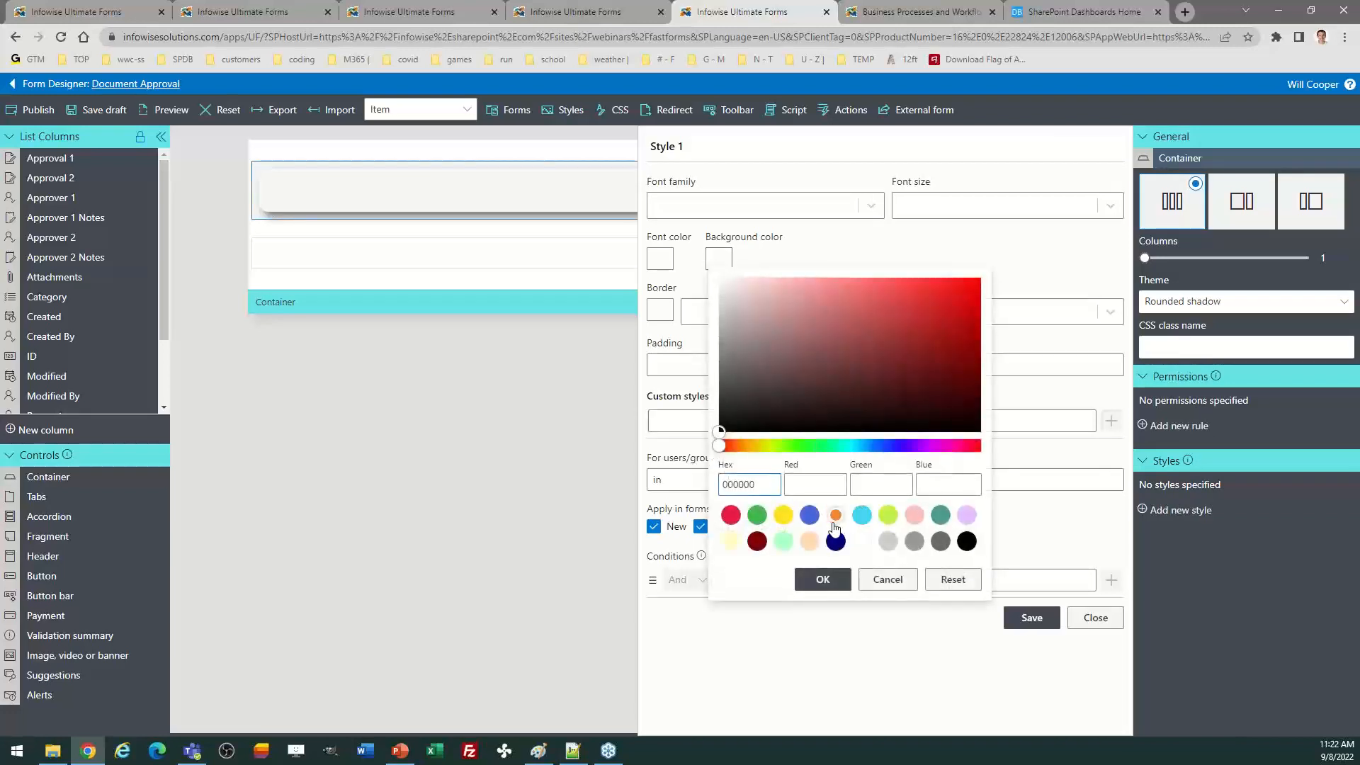
click(809, 514)
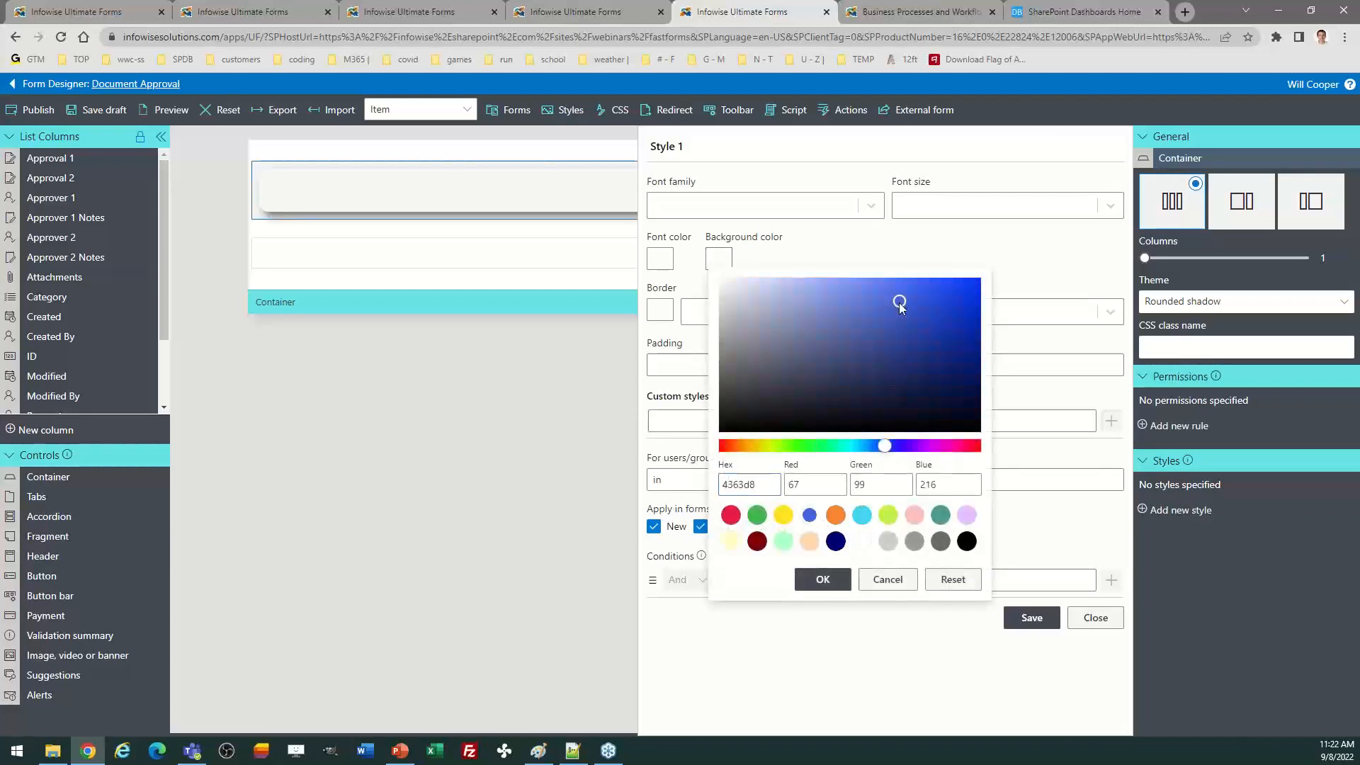
drag(899, 303, 781, 273)
click(822, 580)
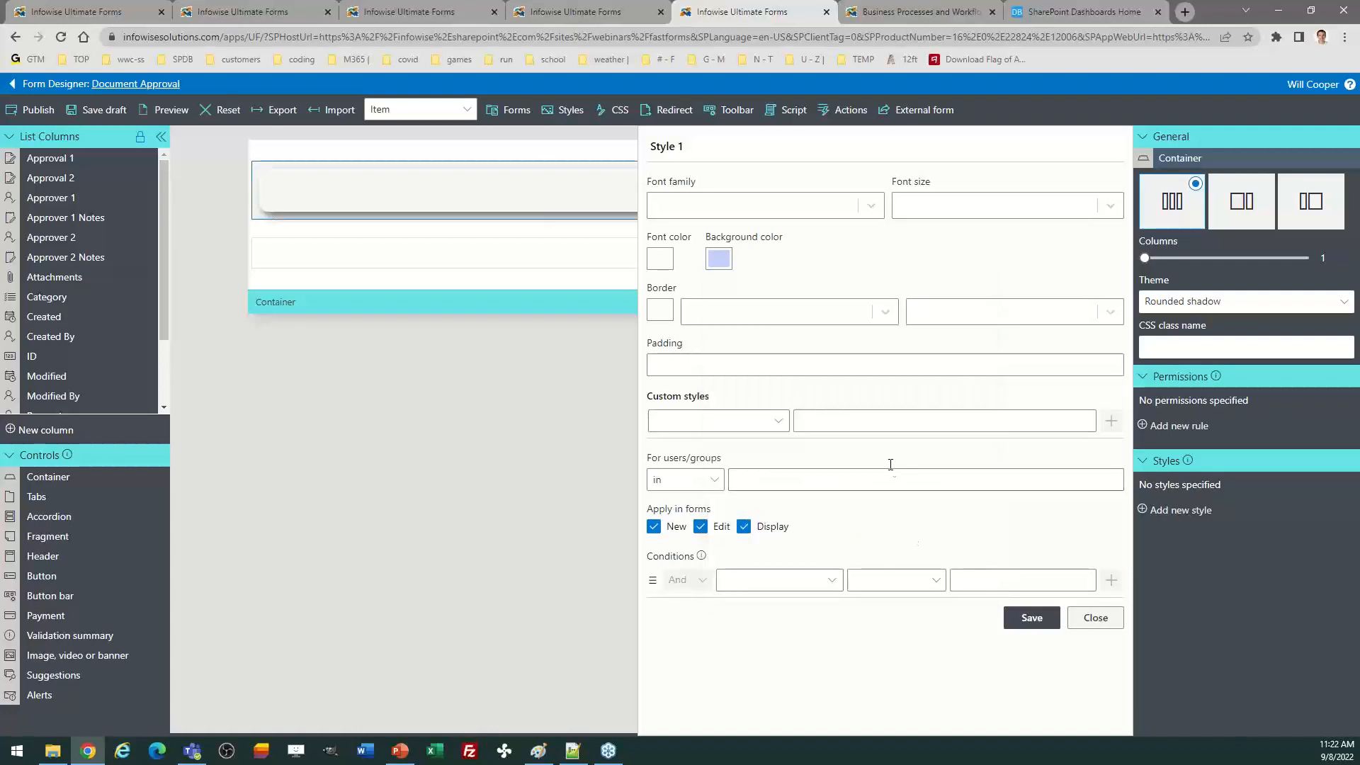
click(1031, 617)
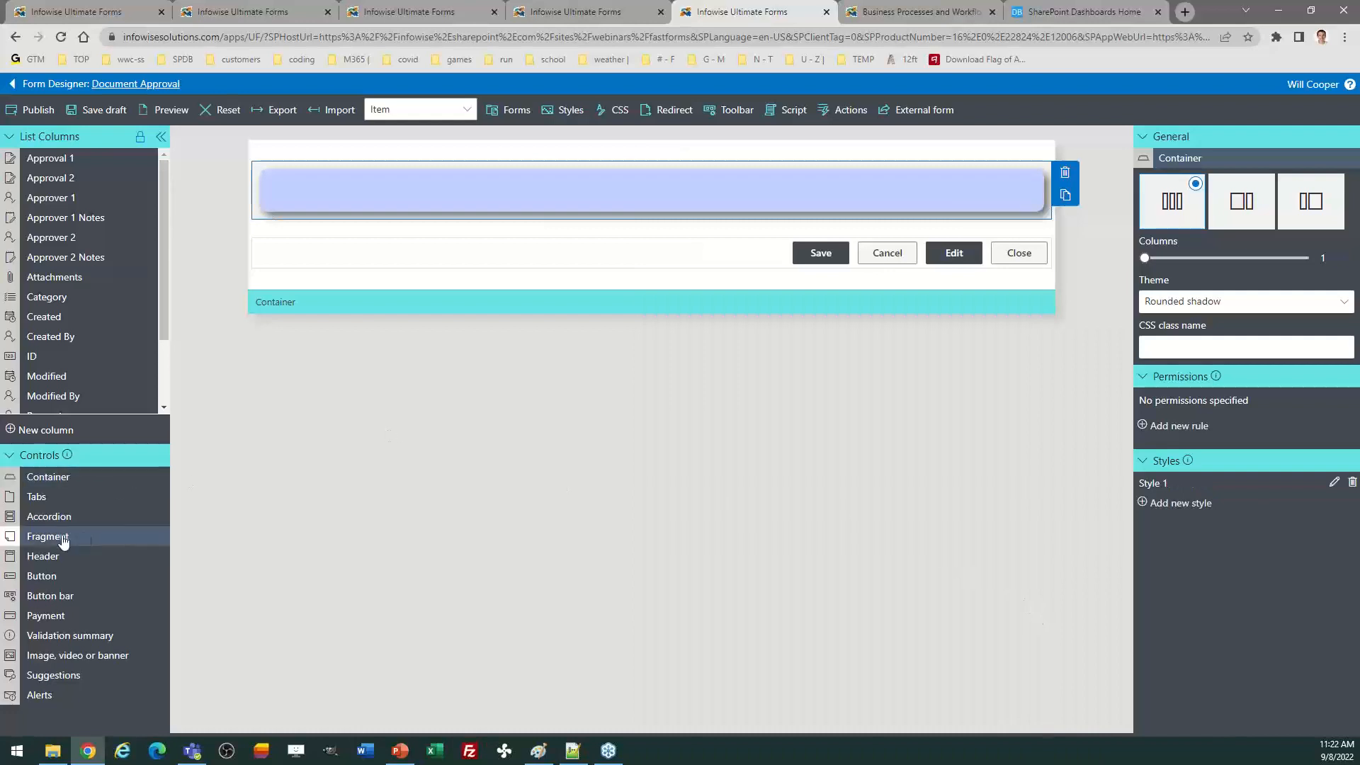
Step: Add a header inside the blue container with the High contrast theme and an open book icon
drag(56, 557, 370, 198)
click(365, 221)
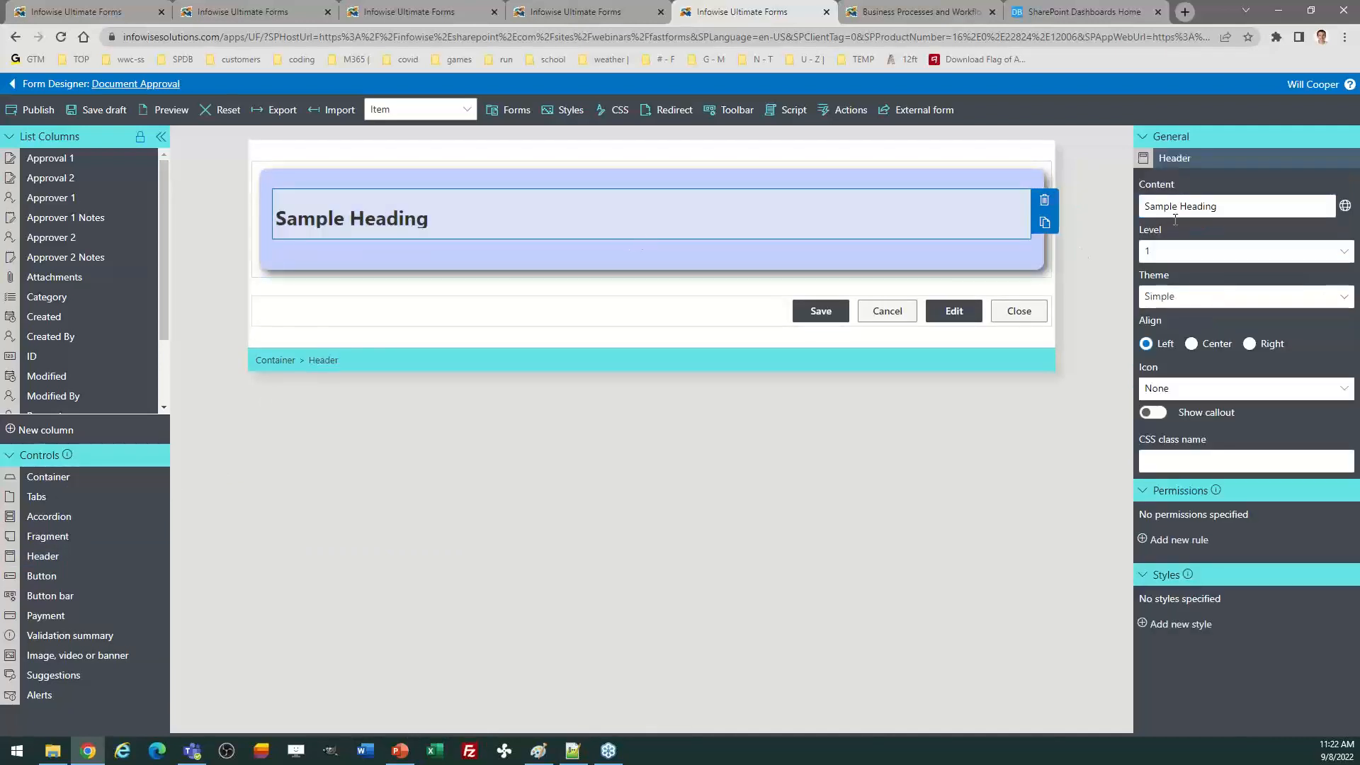
click(1186, 296)
click(1175, 347)
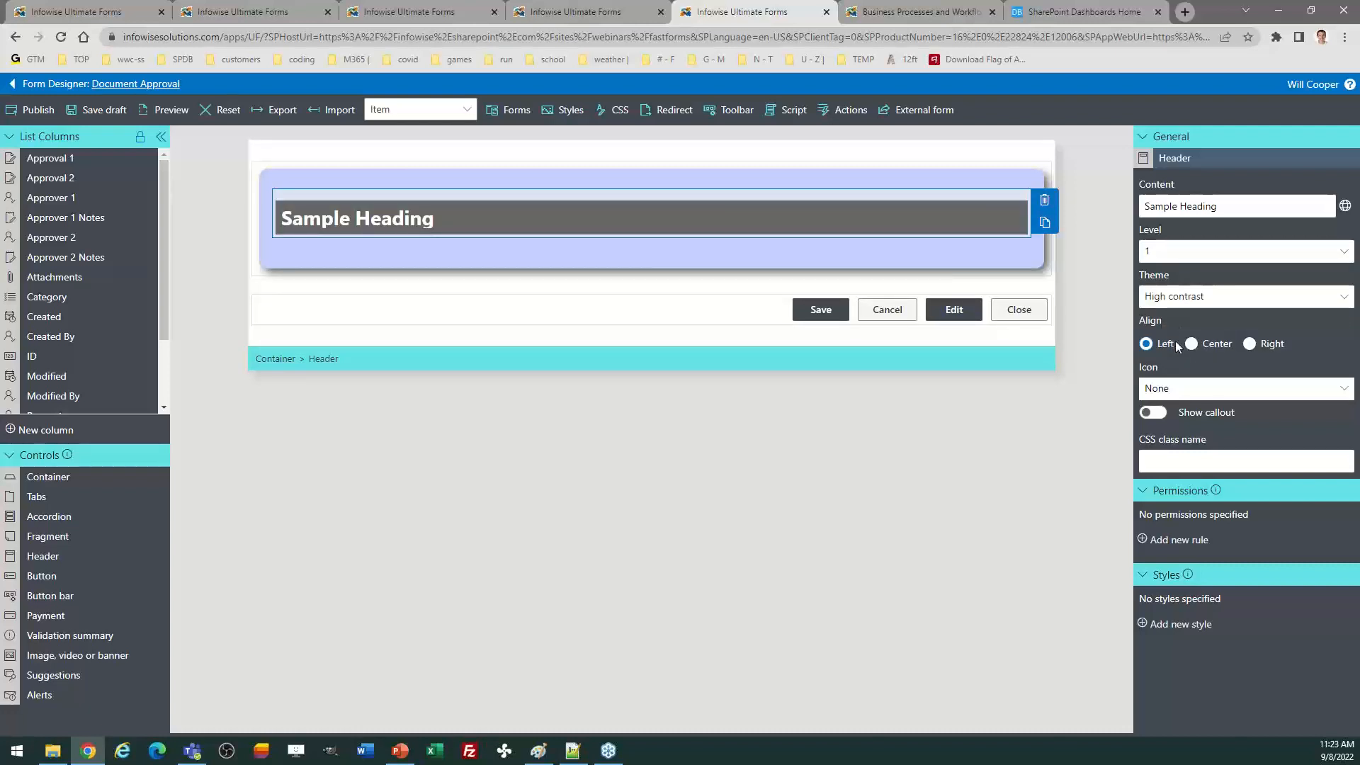
click(1190, 395)
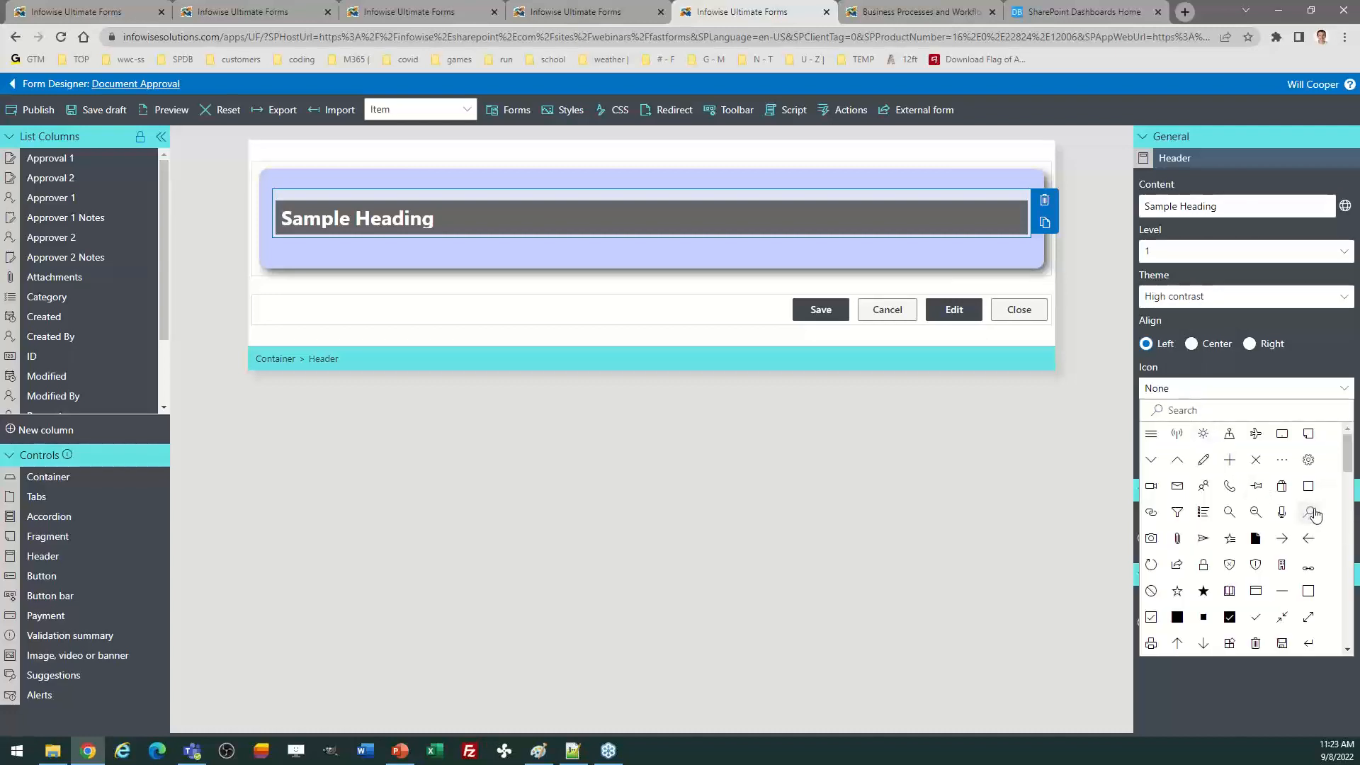
click(1230, 591)
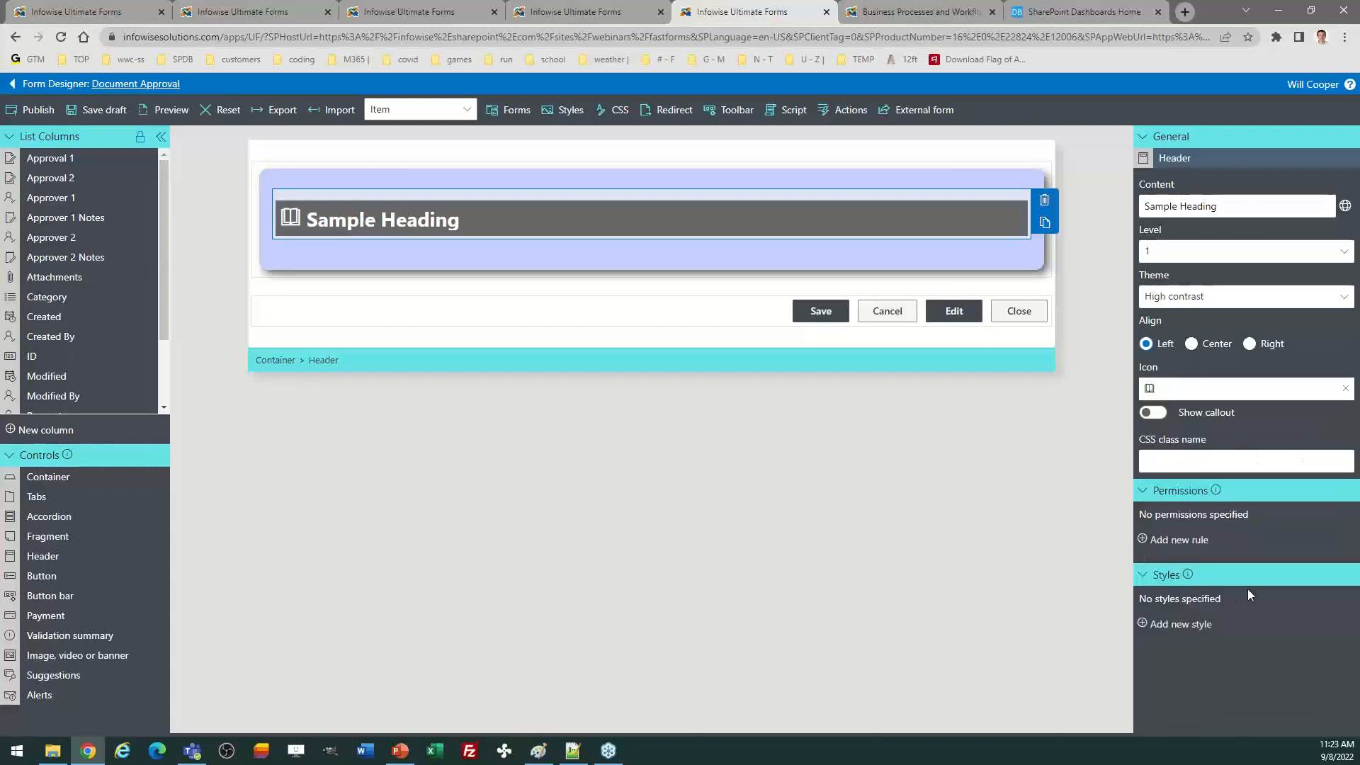
Step: Replace the header's sample content with "Document Approval"
click(1268, 212)
key(BackSpace)
key(BackSpace)
key(BackSpace)
key(BackSpace)
key(BackSpace)
key(BackSpace)
key(BackSpace)
key(BackSpace)
key(BackSpace)
key(BackSpace)
key(BackSpace)
key(BackSpace)
key(BackSpace)
key(BackSpace)
text(Docume)
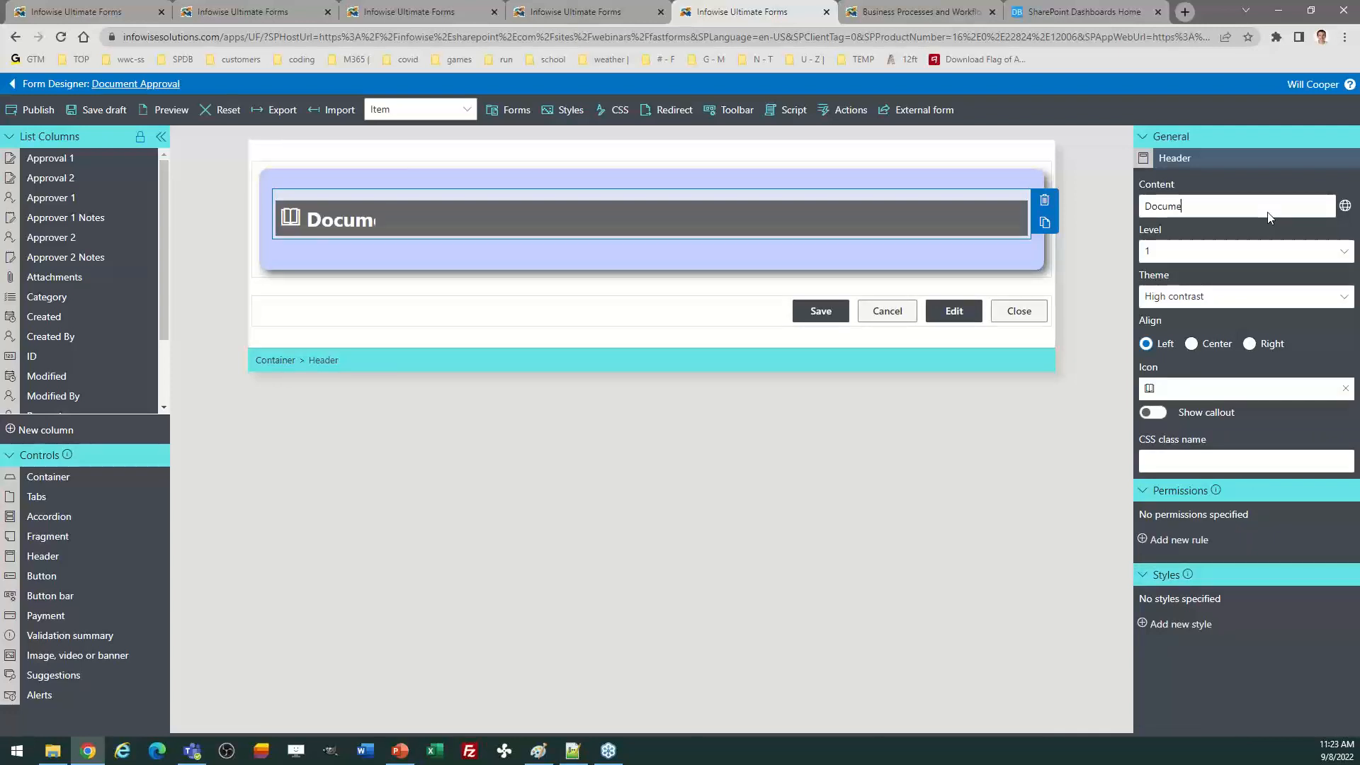
text(nt Approval)
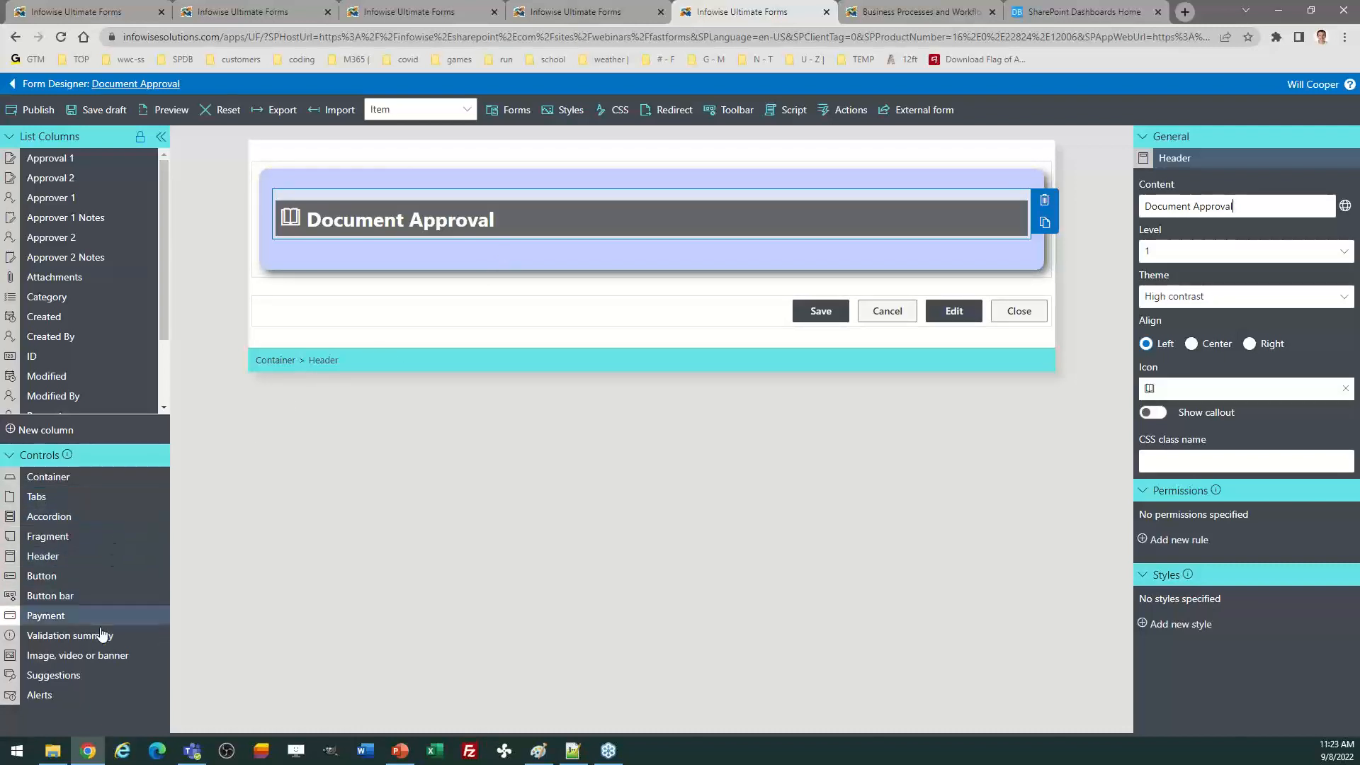
Step: Add an image control below the header in the container and set its type to Banner
drag(87, 653, 430, 286)
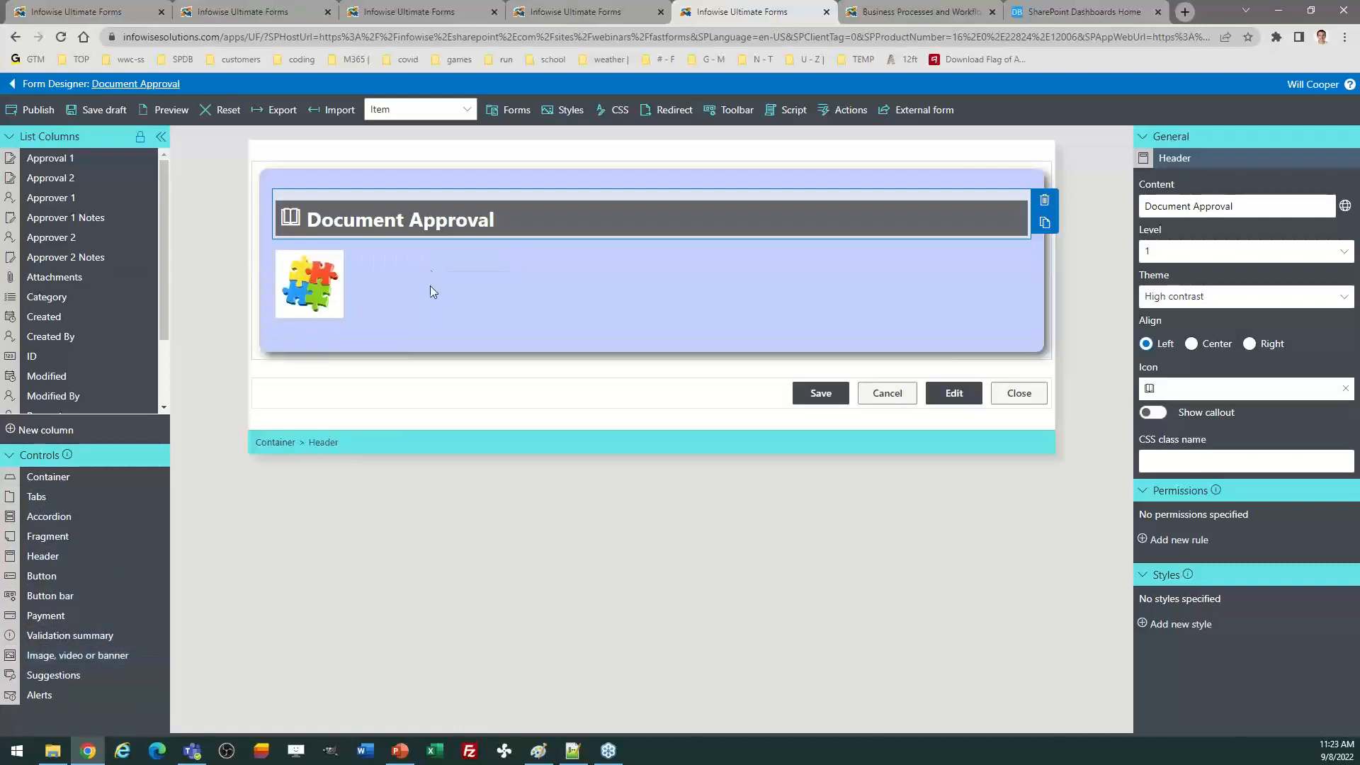
click(358, 274)
click(1268, 187)
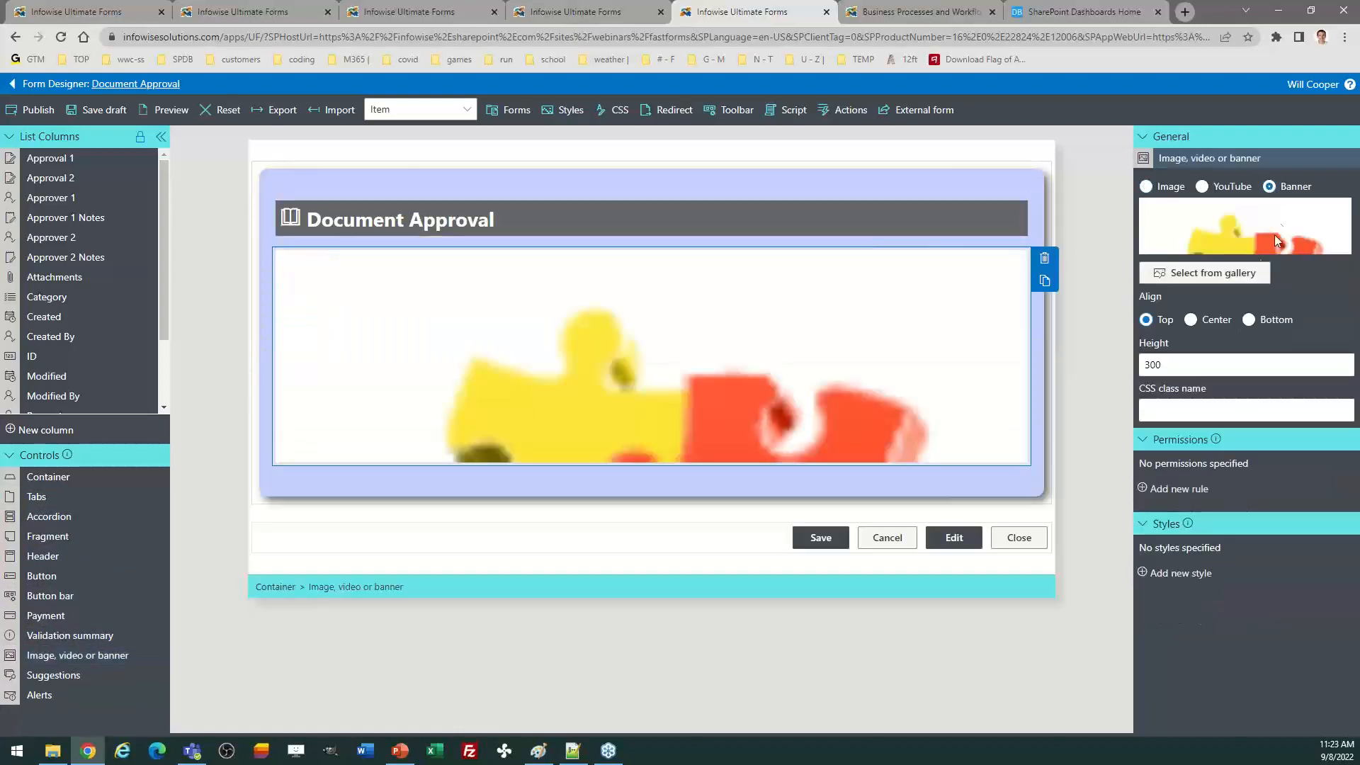
Step: Choose the gallery photo of hands signing a document as the banner image
click(1207, 272)
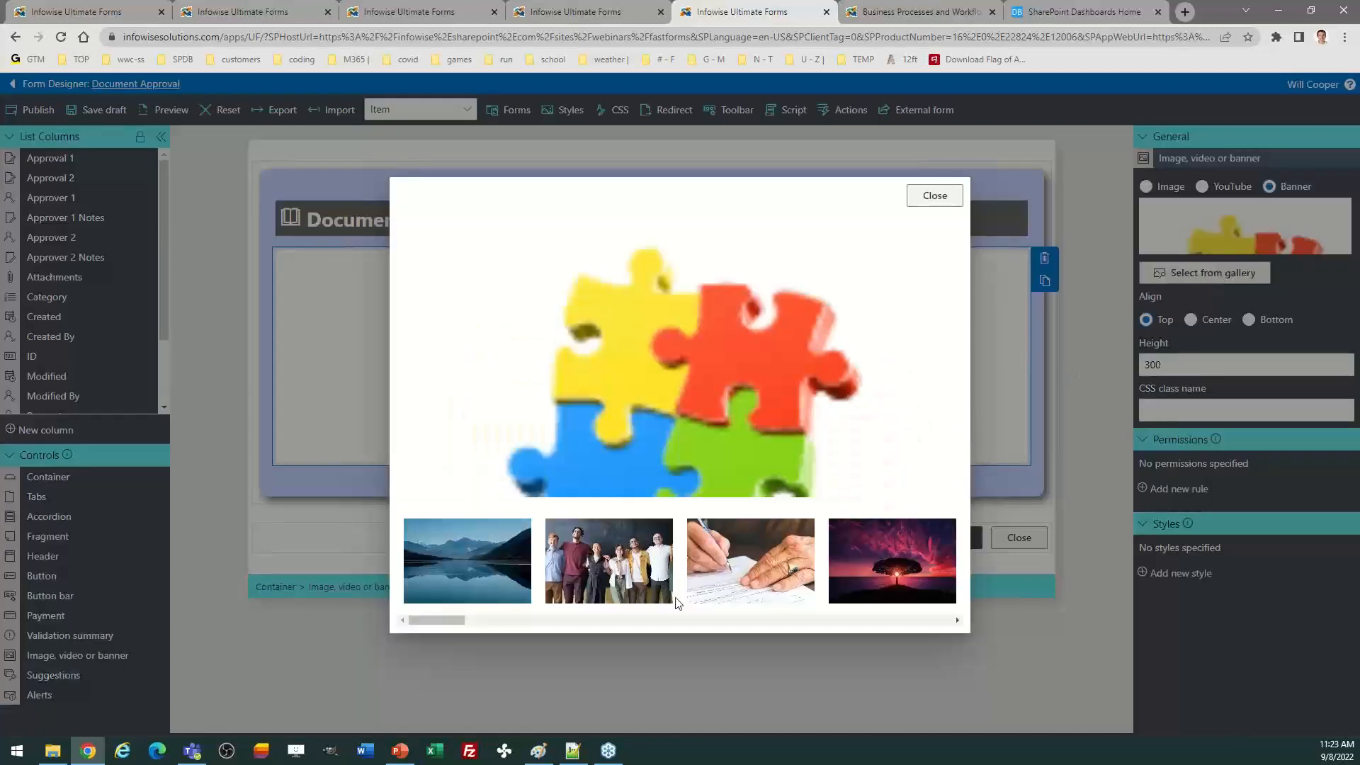
drag(449, 616, 462, 616)
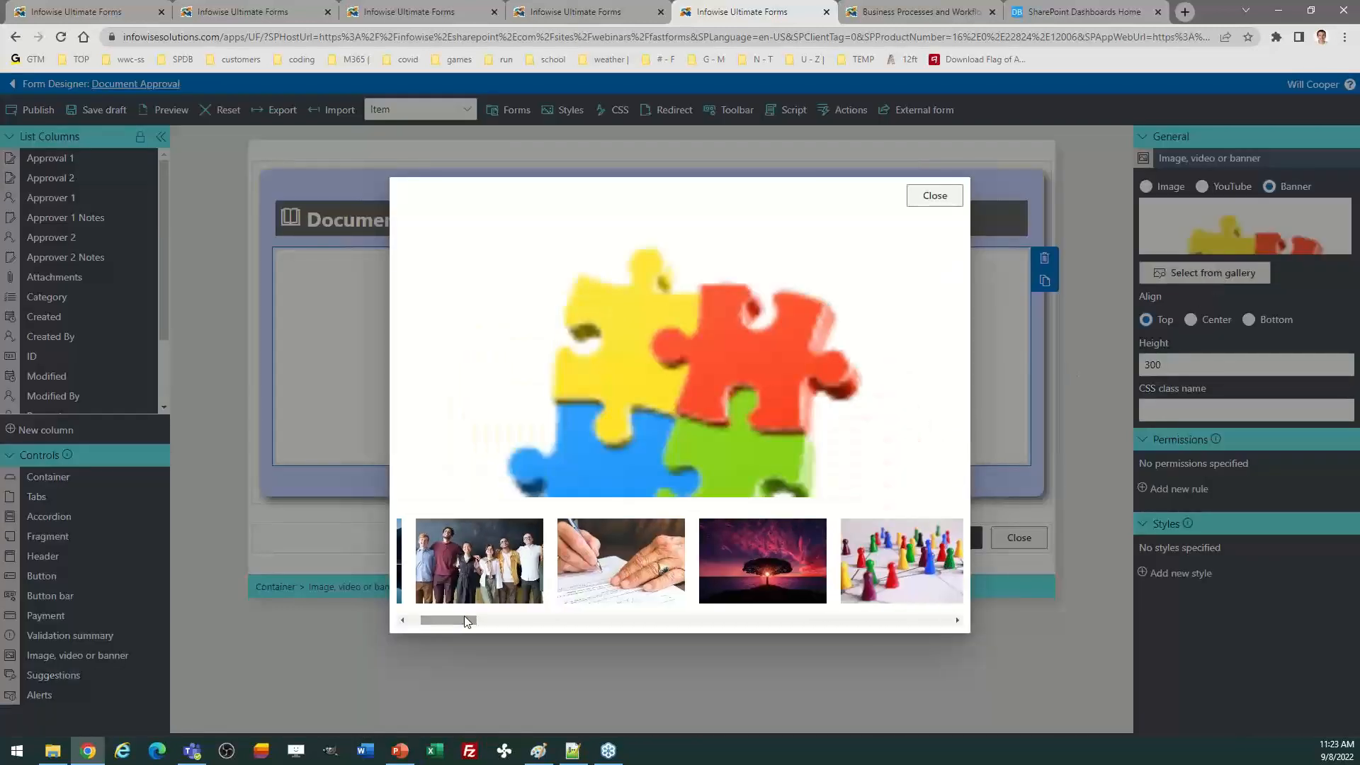
click(599, 547)
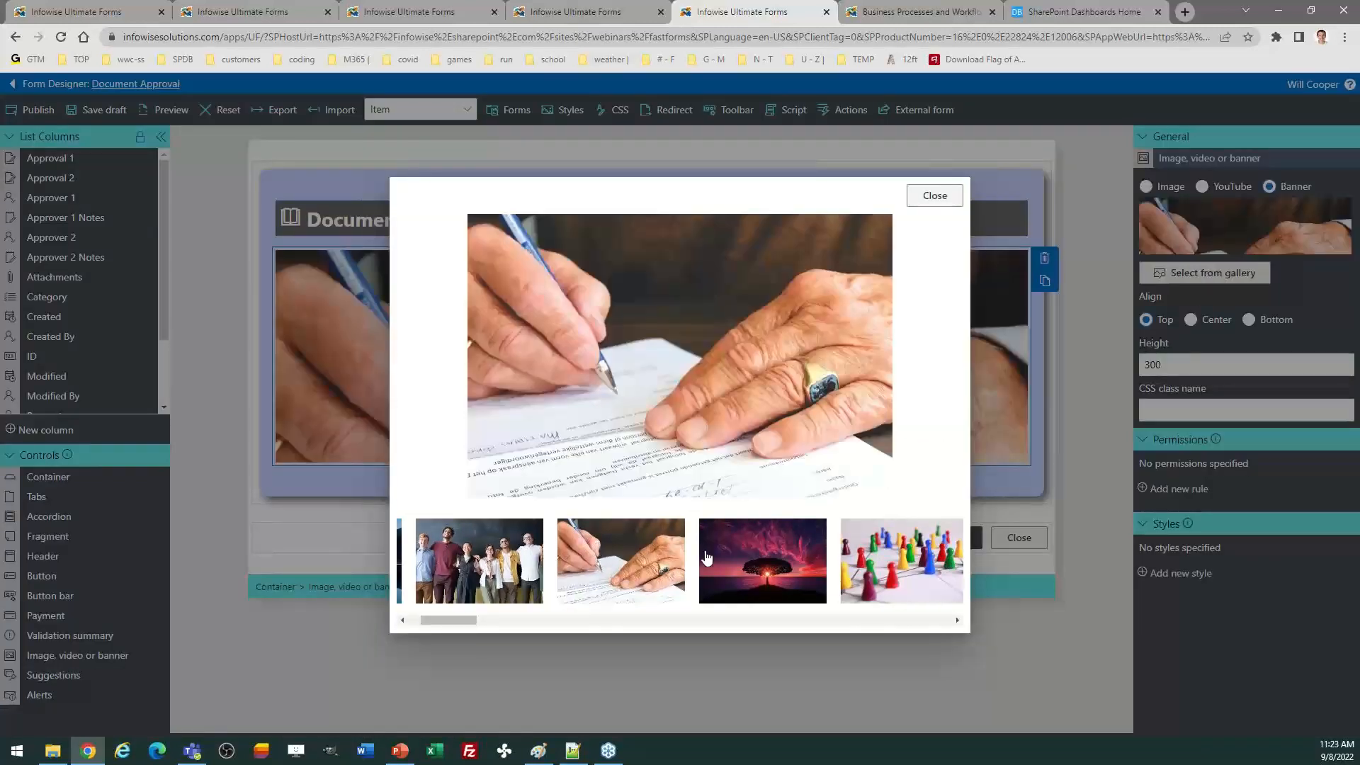
click(934, 196)
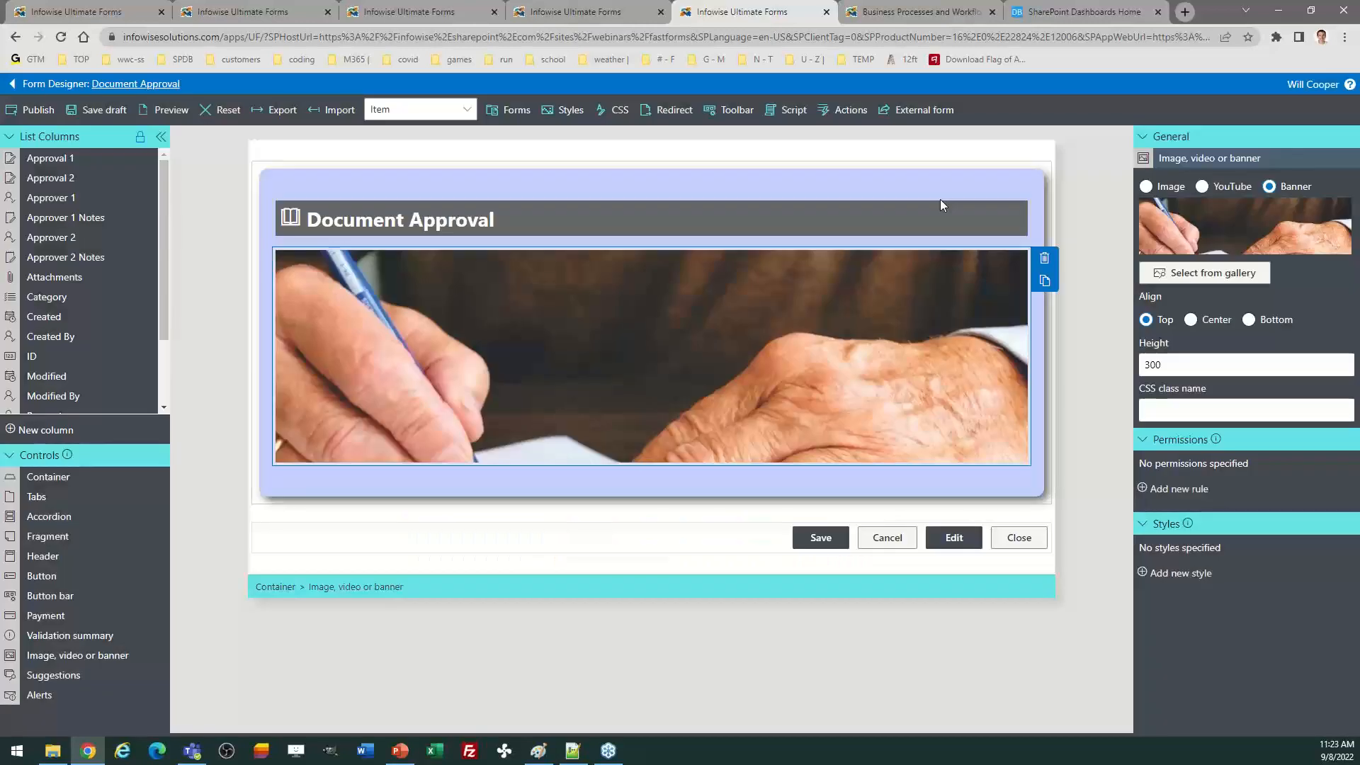
Step: Set the banner's height to 100 and its alignment to Bottom
key(BackSpace)
key(BackSpace)
key(BackSpace)
text(100)
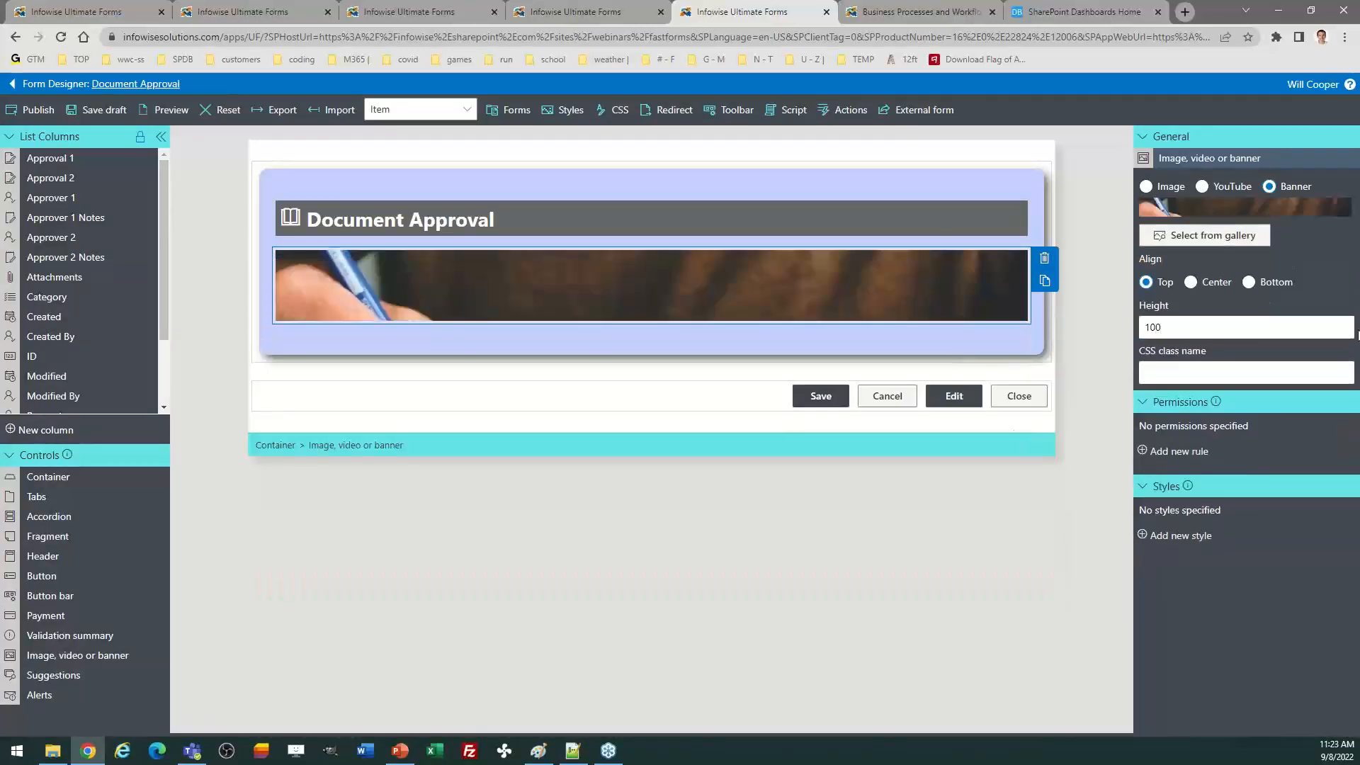
click(1190, 282)
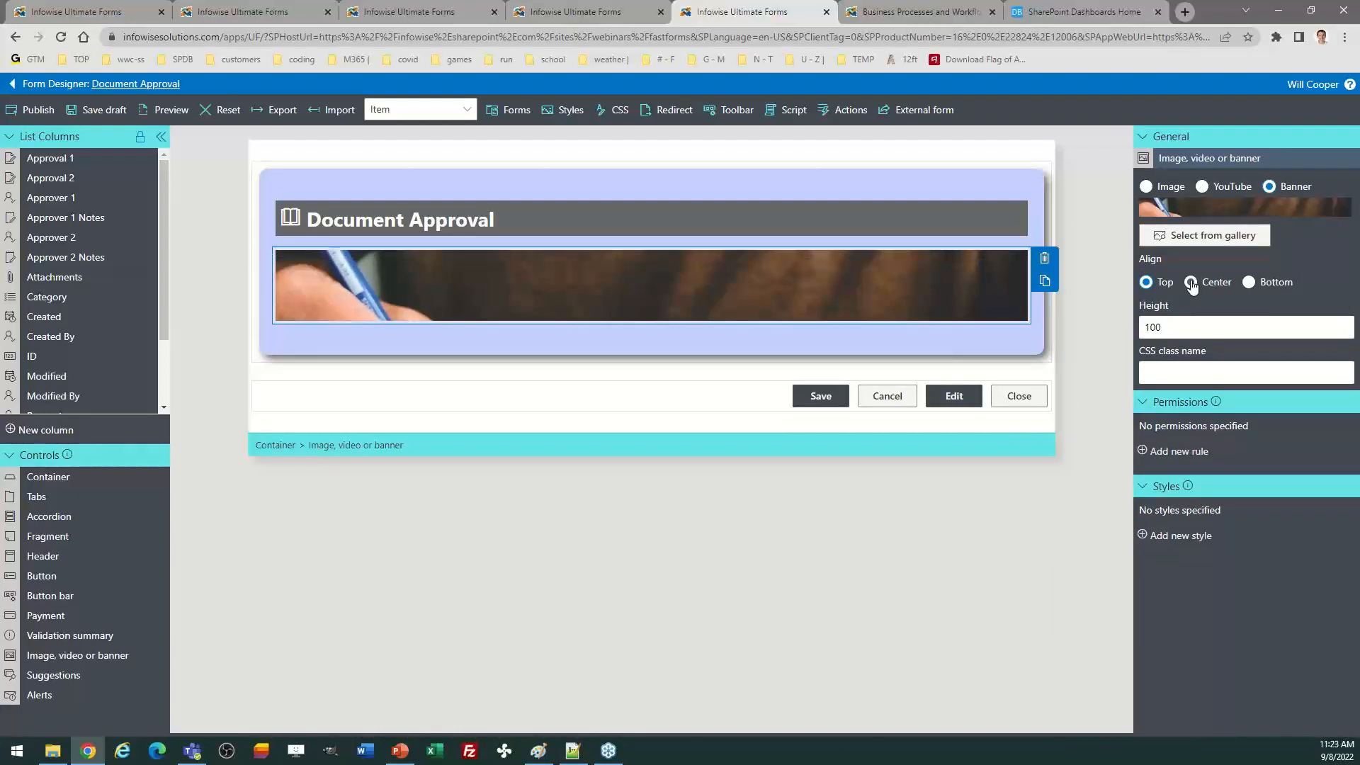
click(1247, 282)
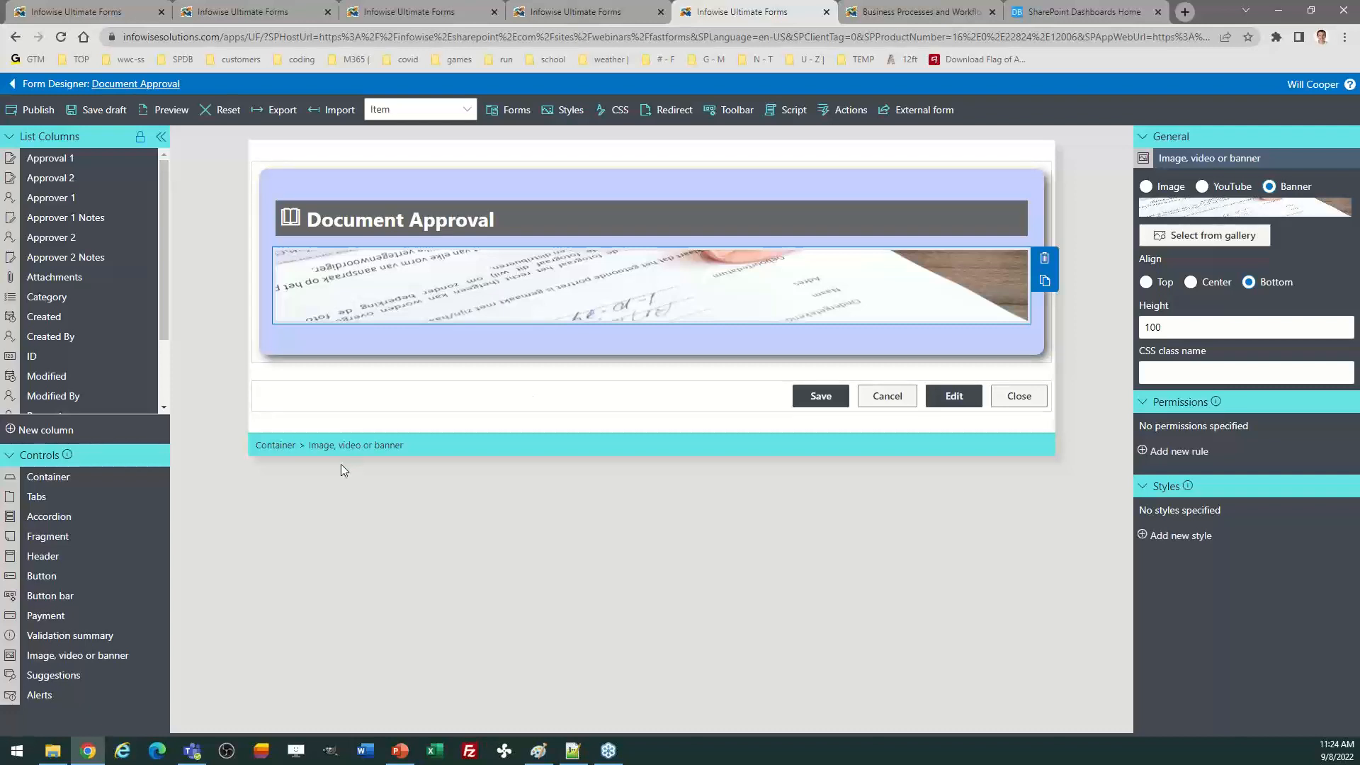
Step: Add a container with the Rounded border theme below the banner and duplicate it to make four in total
drag(112, 476, 404, 356)
click(1197, 303)
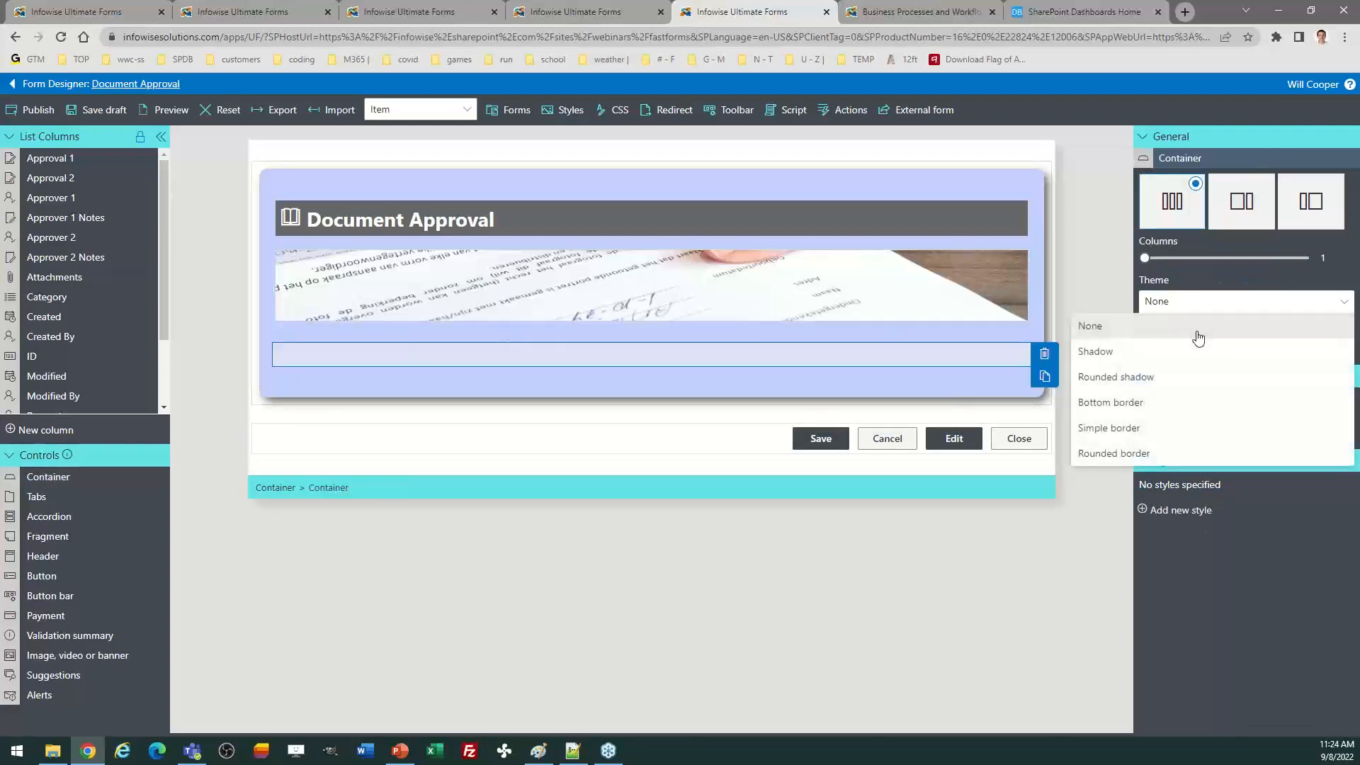
click(1175, 457)
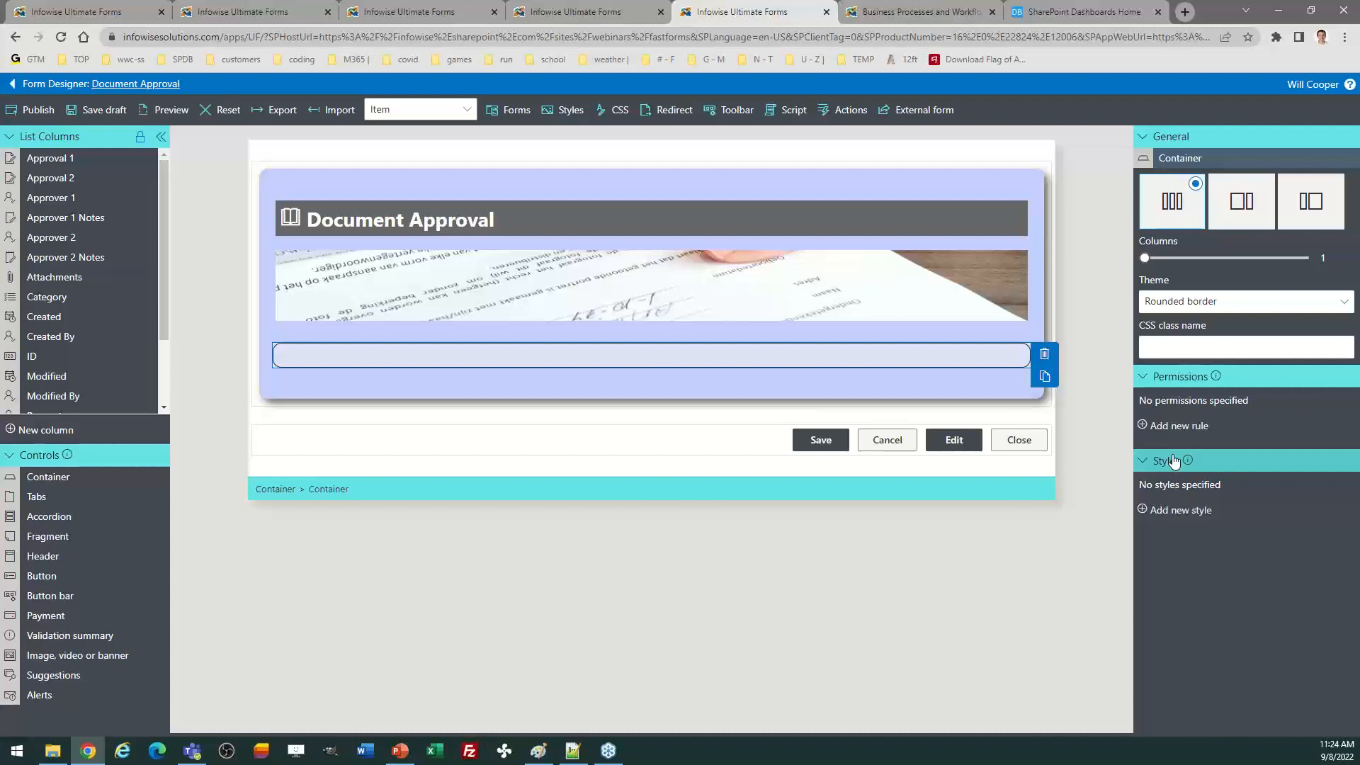
click(1046, 378)
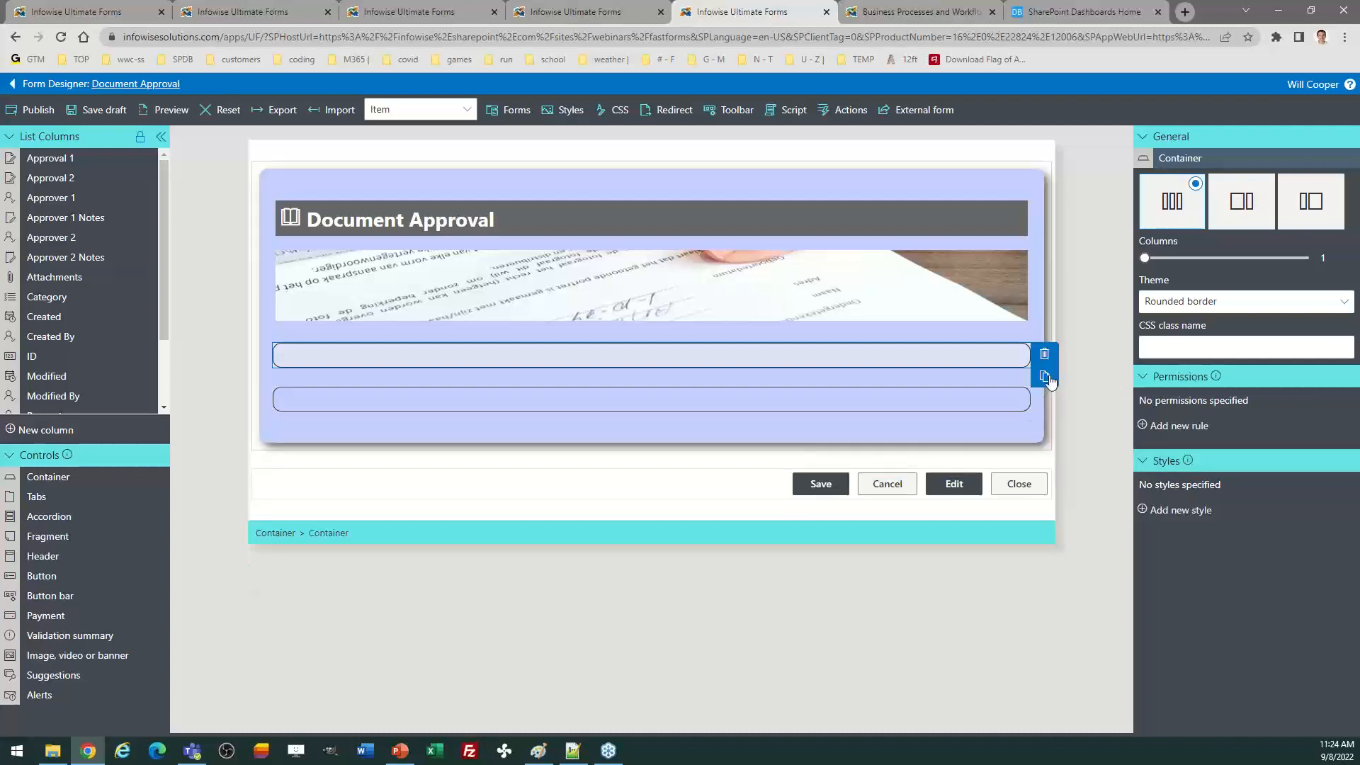
double_click(1046, 377)
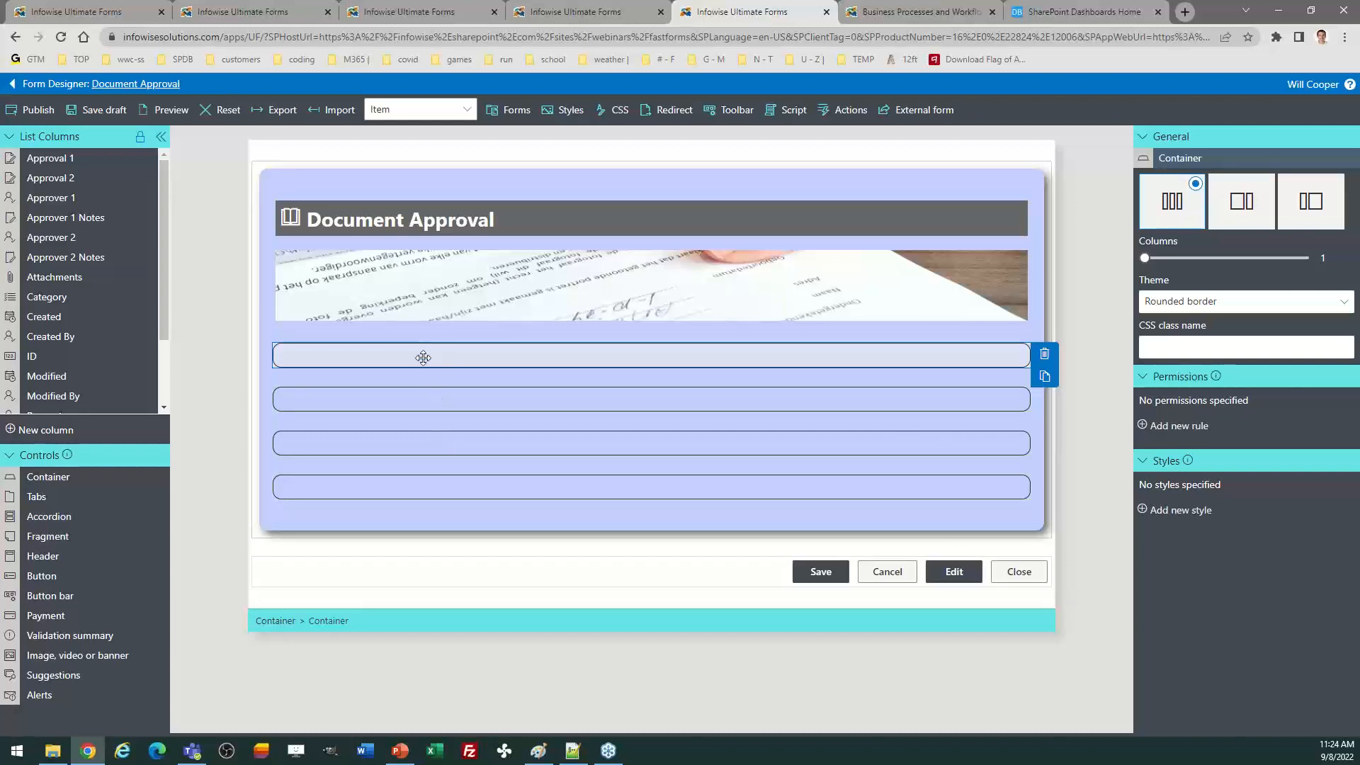
Step: Nest a two-column container inside the first rounded container and place the Requester column in its first cell
drag(48, 476, 379, 370)
click(379, 371)
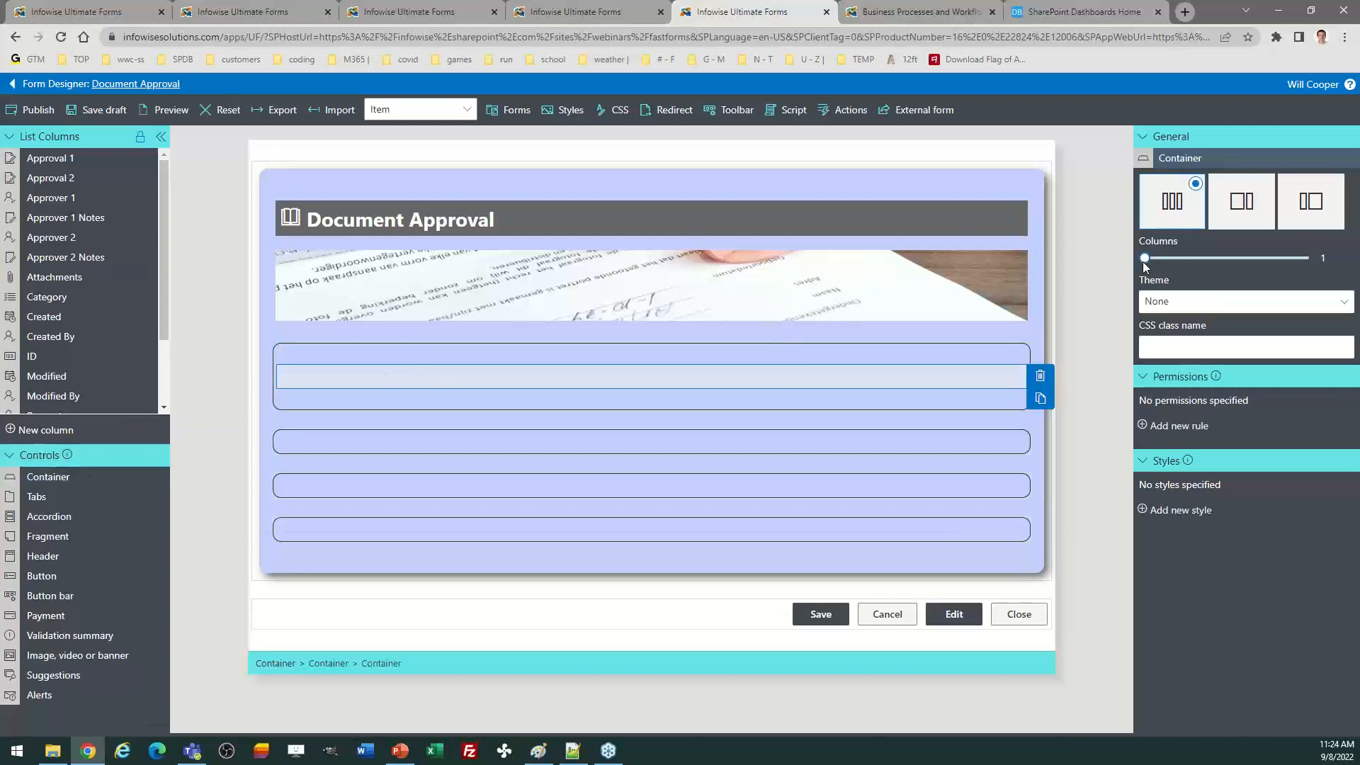
drag(1144, 258, 1199, 261)
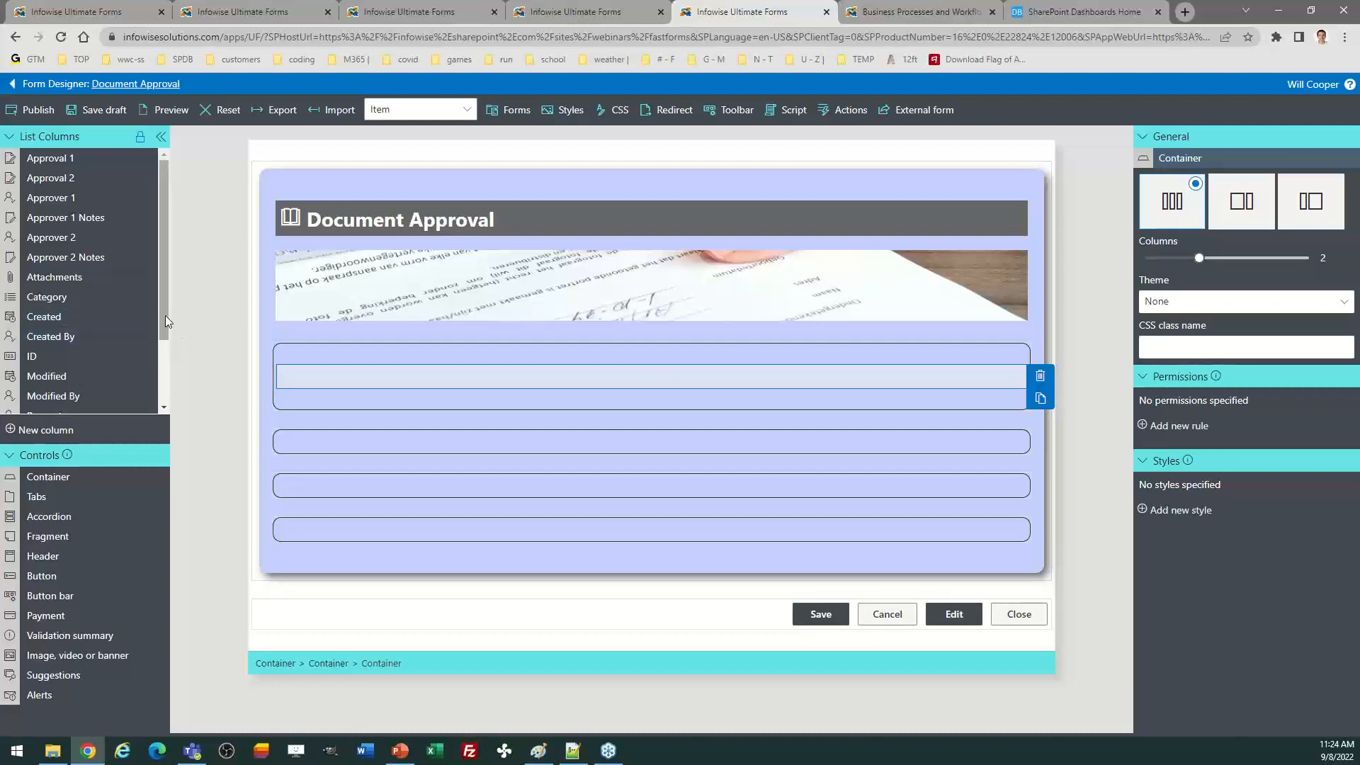
drag(172, 333, 168, 402)
drag(74, 327, 357, 382)
Step: Add a dynamic rule to the Requester column that sets its value to [Current user], and save it
click(390, 406)
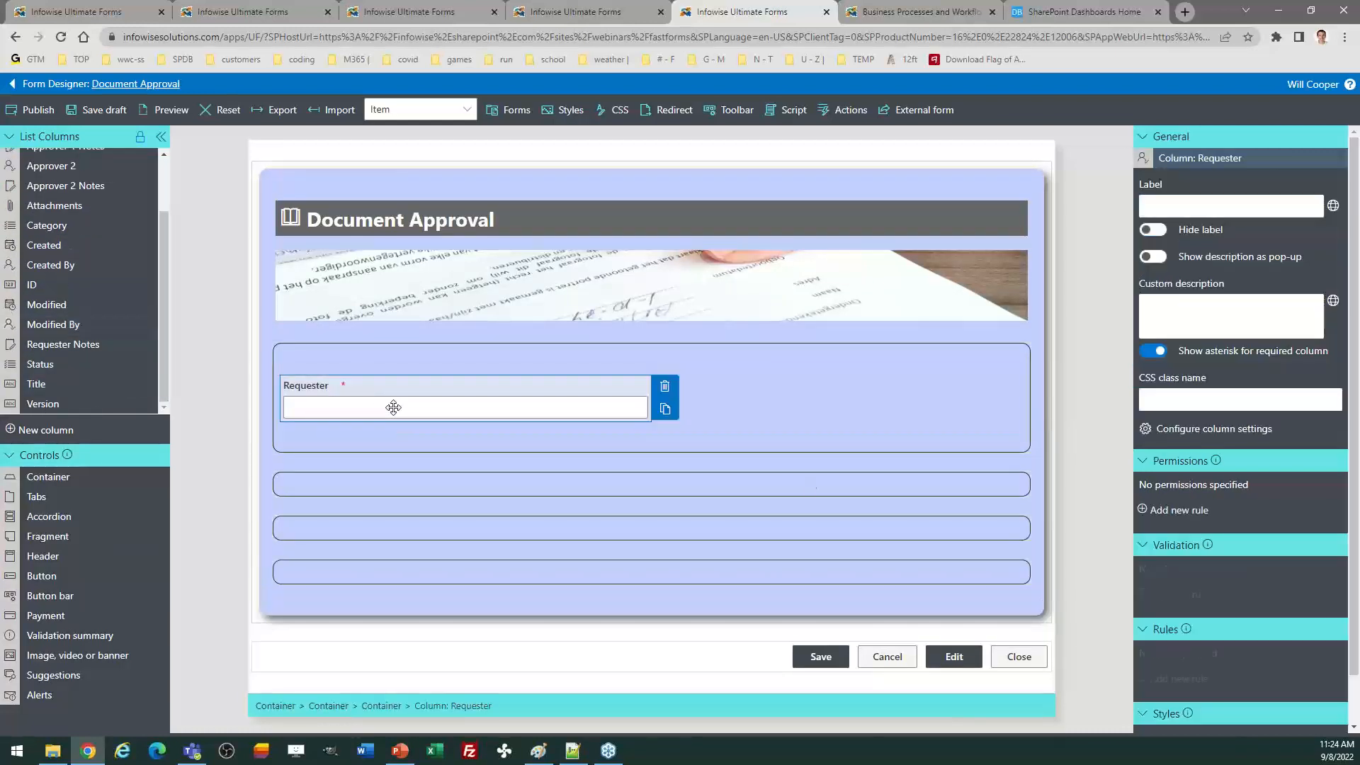
click(1178, 678)
click(654, 202)
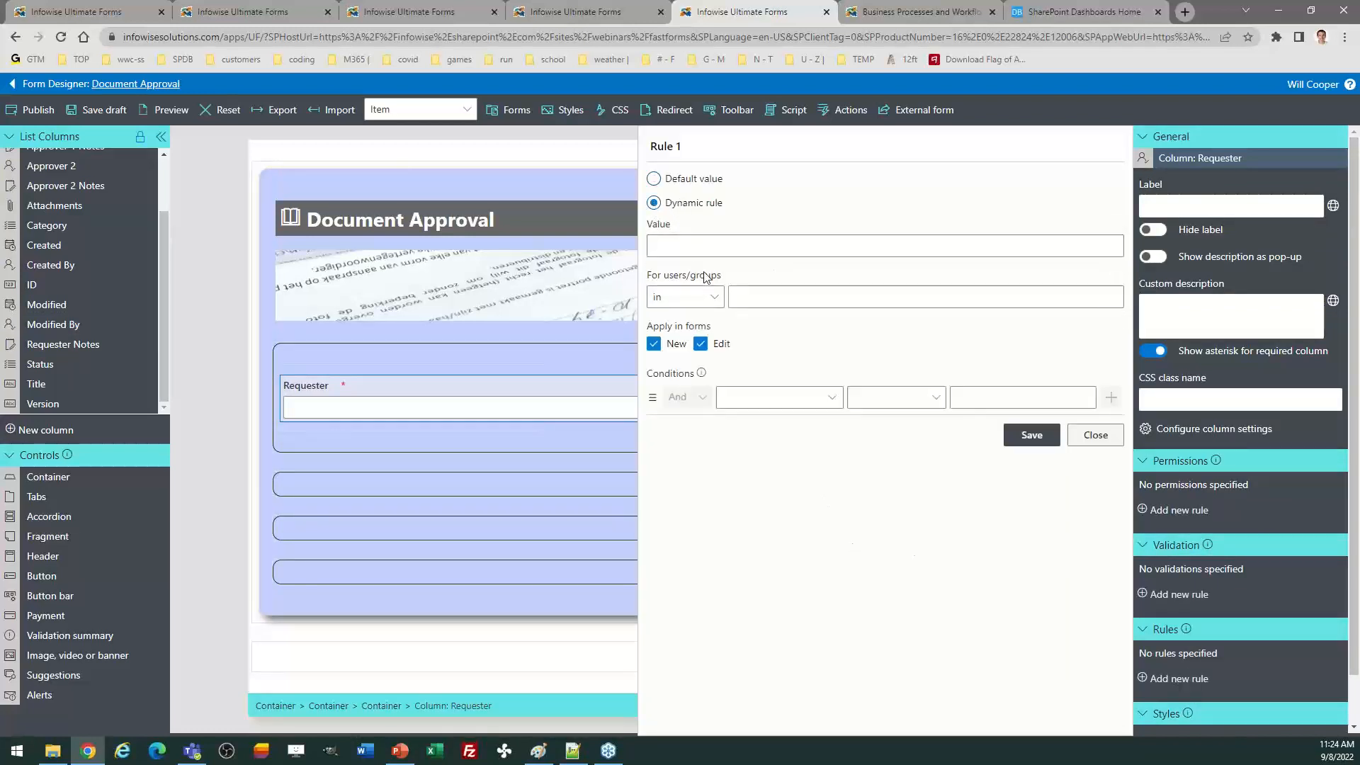
click(706, 242)
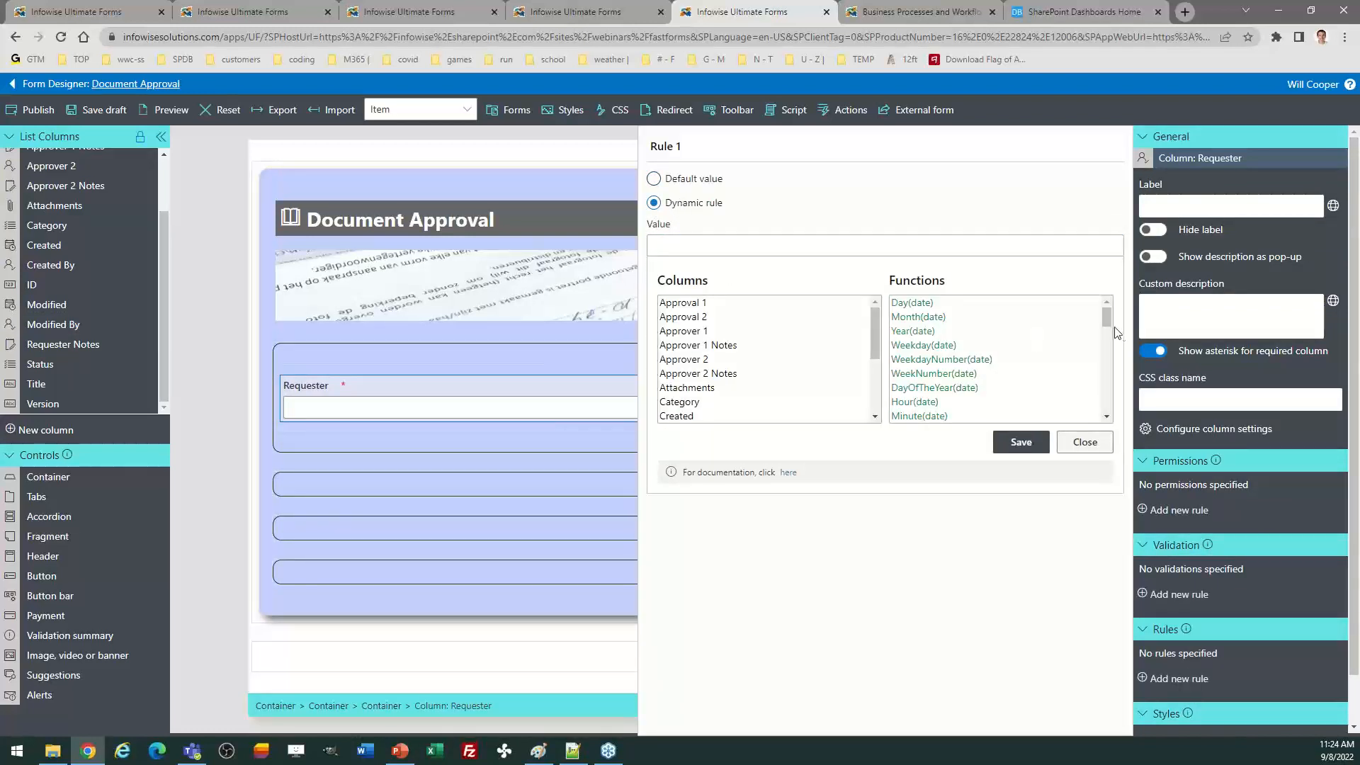
scroll(1024, 342, down, 3)
double_click(953, 416)
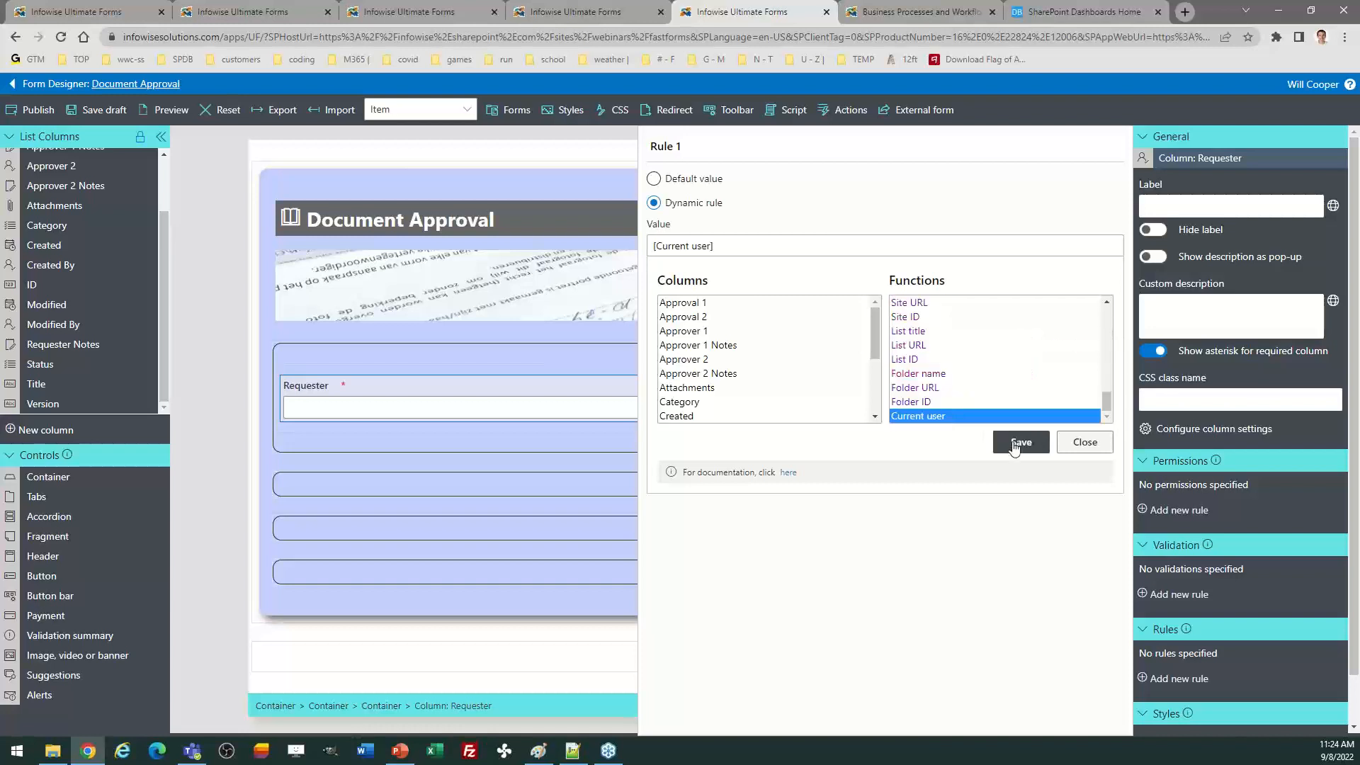
click(1018, 441)
click(1032, 435)
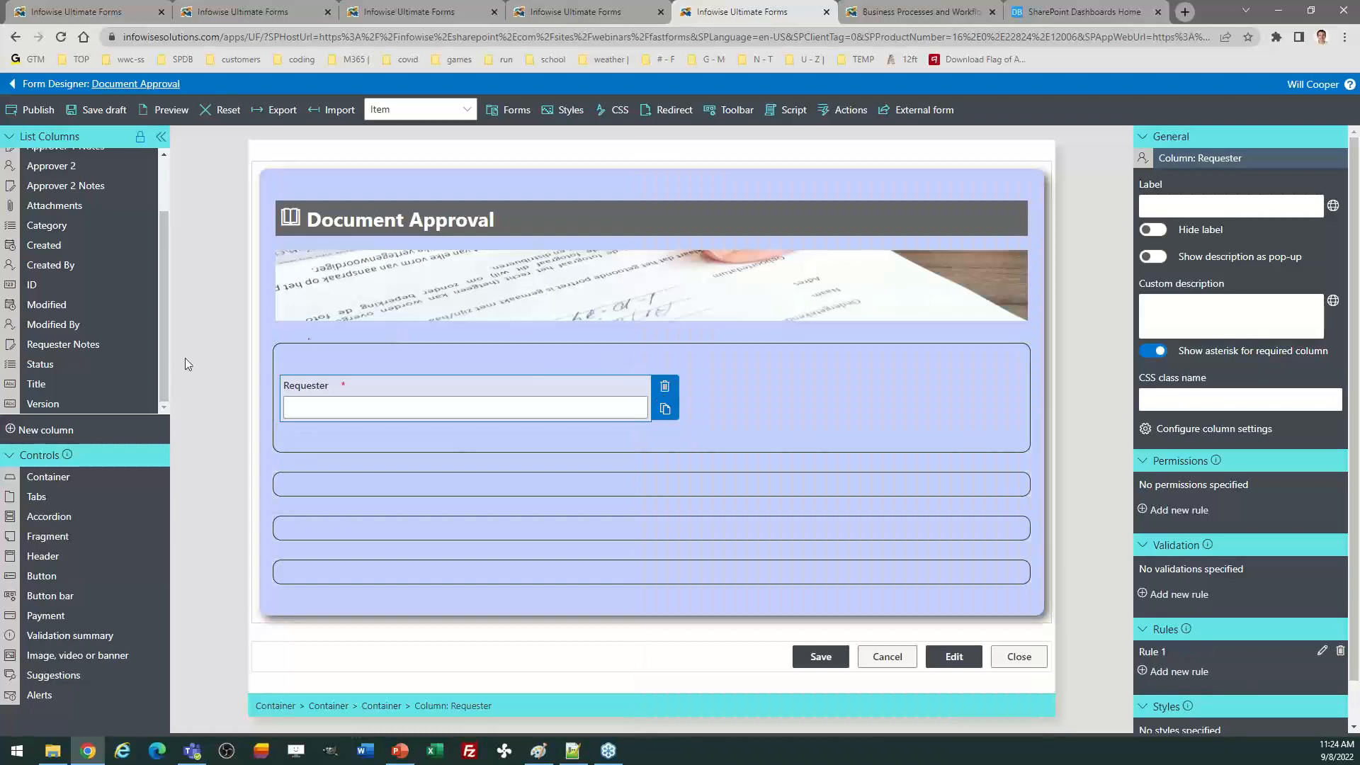
Step: Place Title beside Requester, Category and Status in the row below, and Requester Notes at full width beneath the two-column container
drag(43, 383, 716, 404)
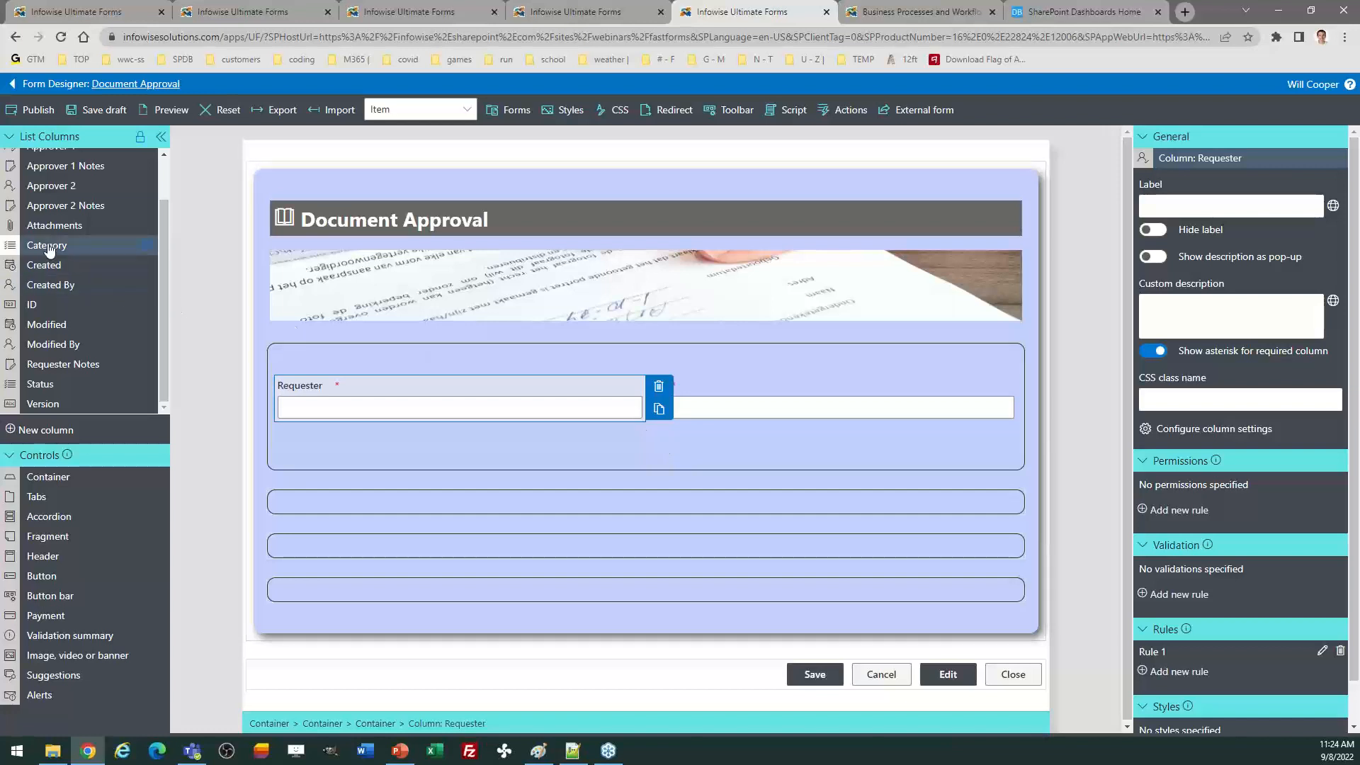
drag(41, 244, 357, 446)
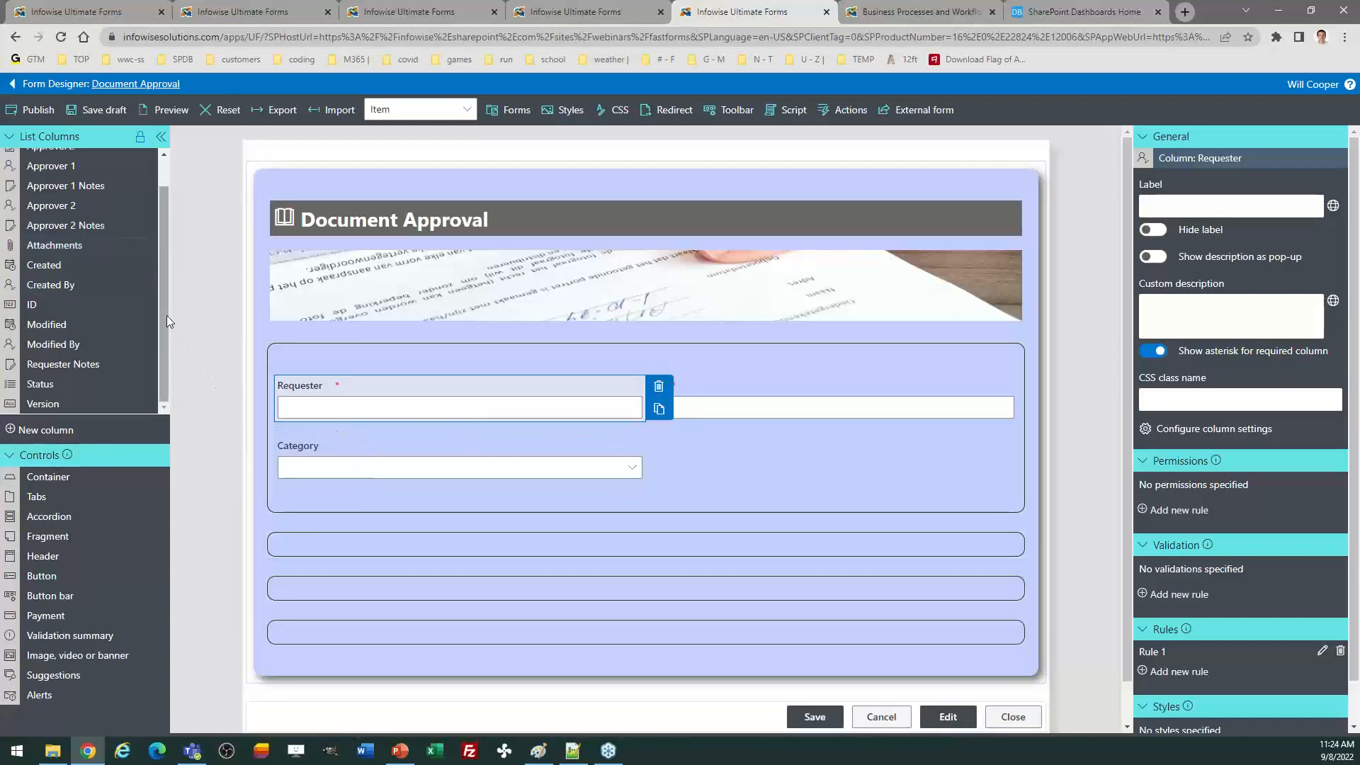
drag(59, 392, 730, 468)
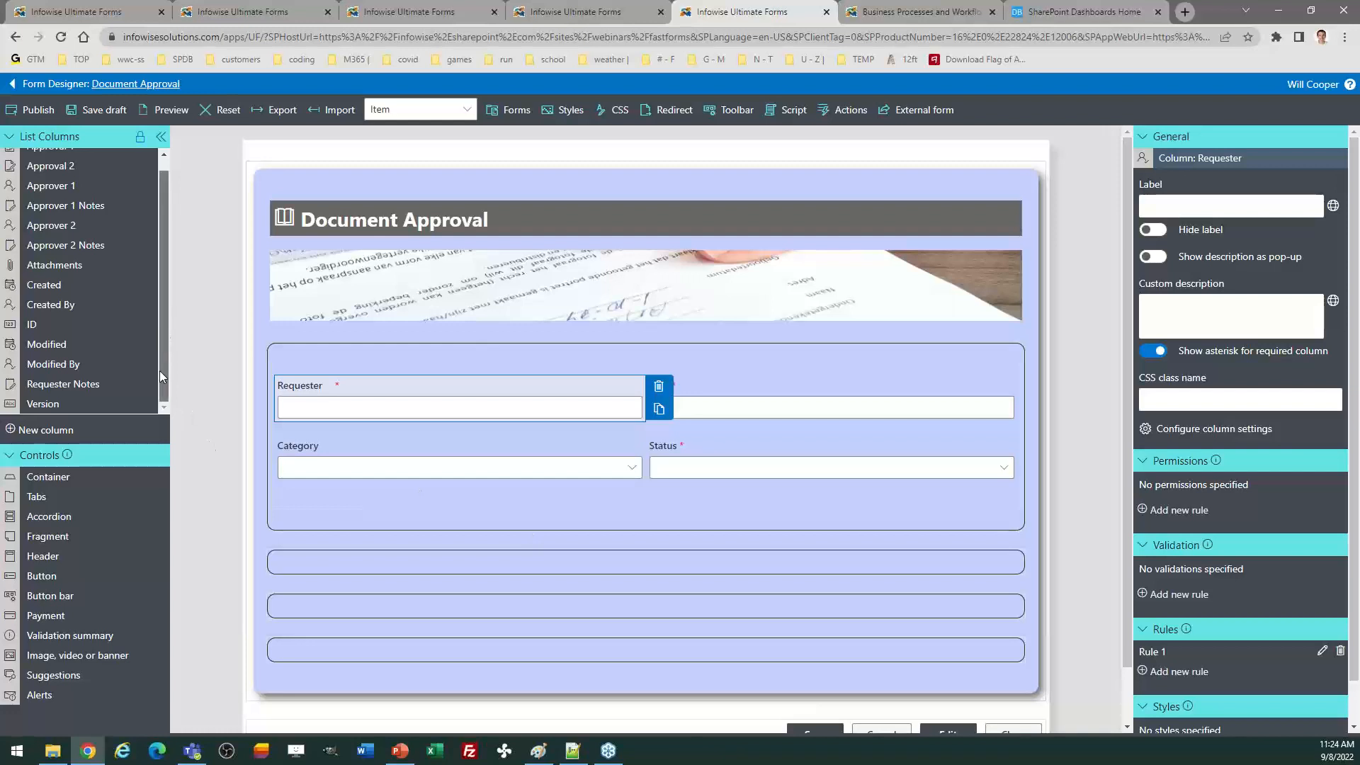
drag(74, 384, 340, 523)
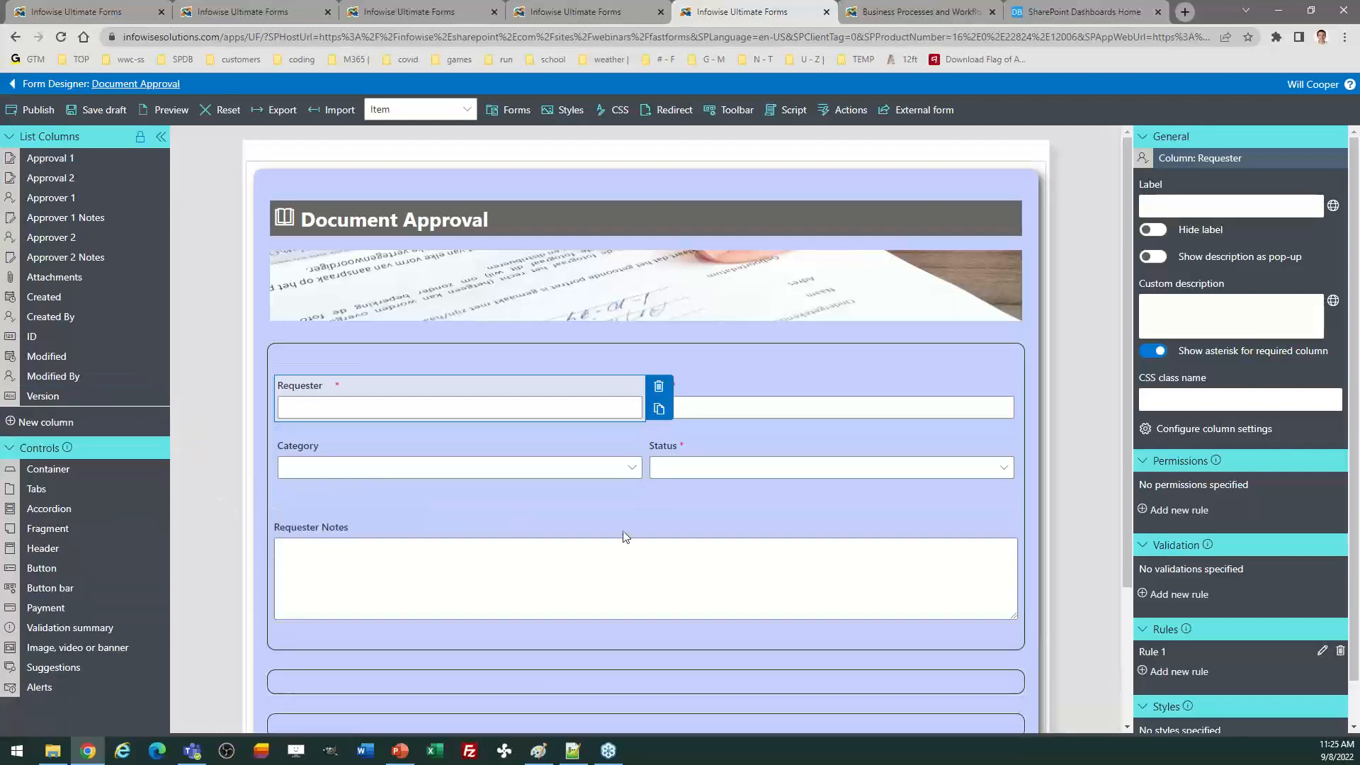
Step: Place the Attachments column in the second rounded container
scroll(1127, 475, down, 3)
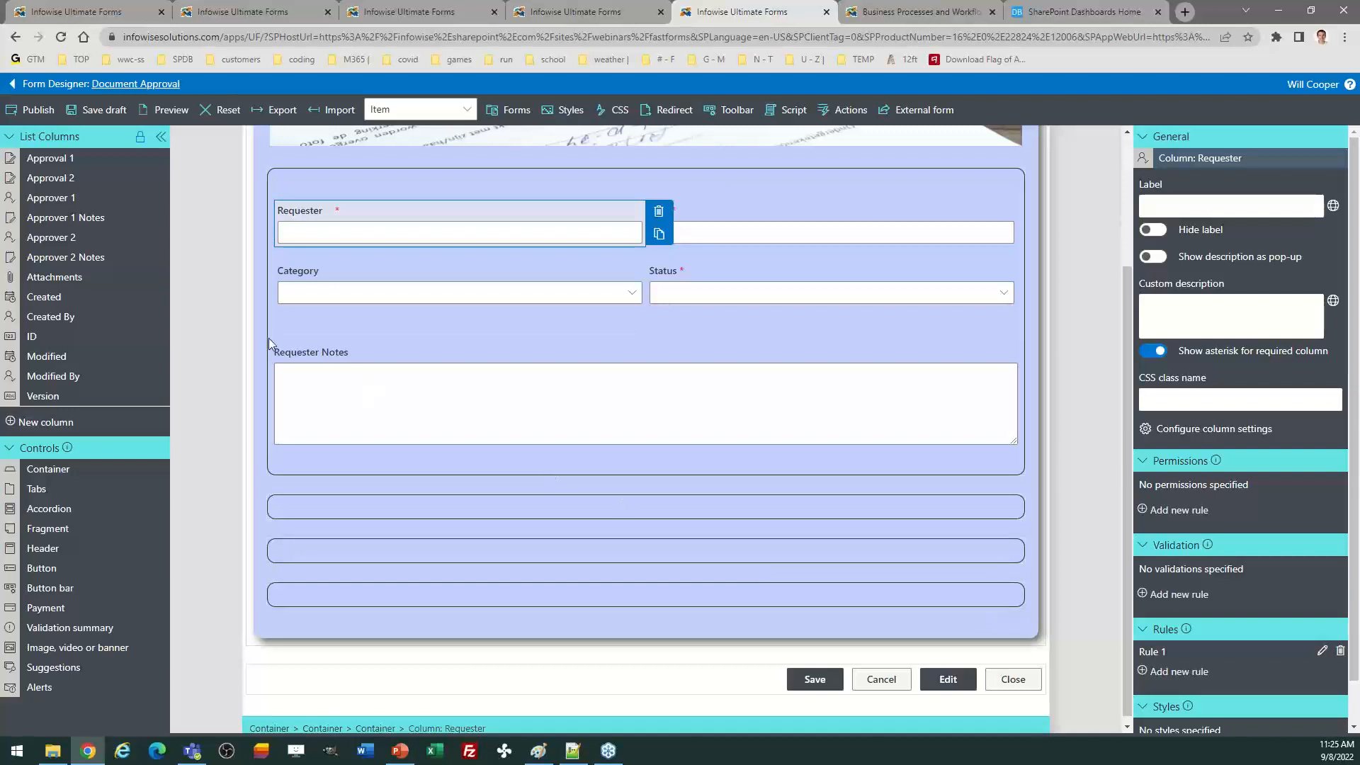
drag(62, 278, 322, 517)
drag(1128, 514, 1133, 595)
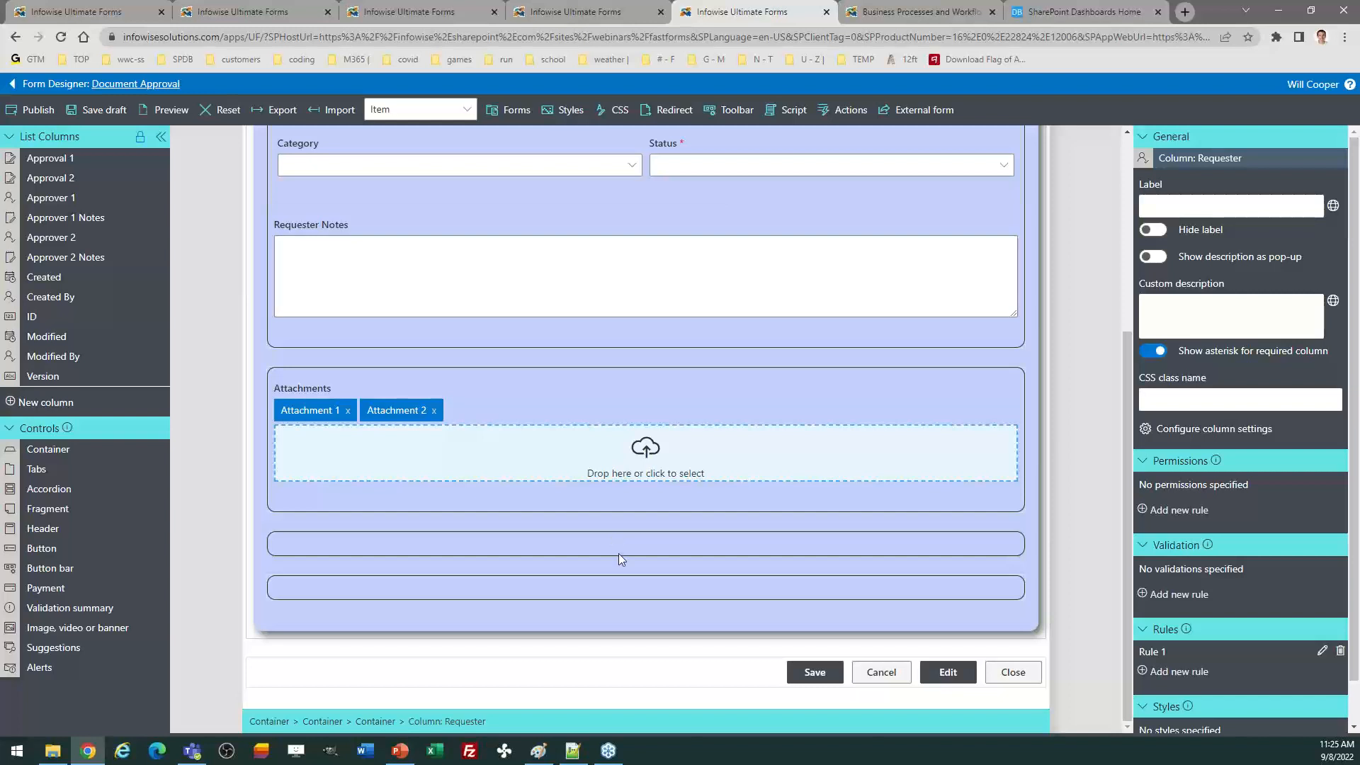
Step: Nest a two-column container inside the third rounded container and place Approver 1 followed by Approval 1 in its row
click(555, 542)
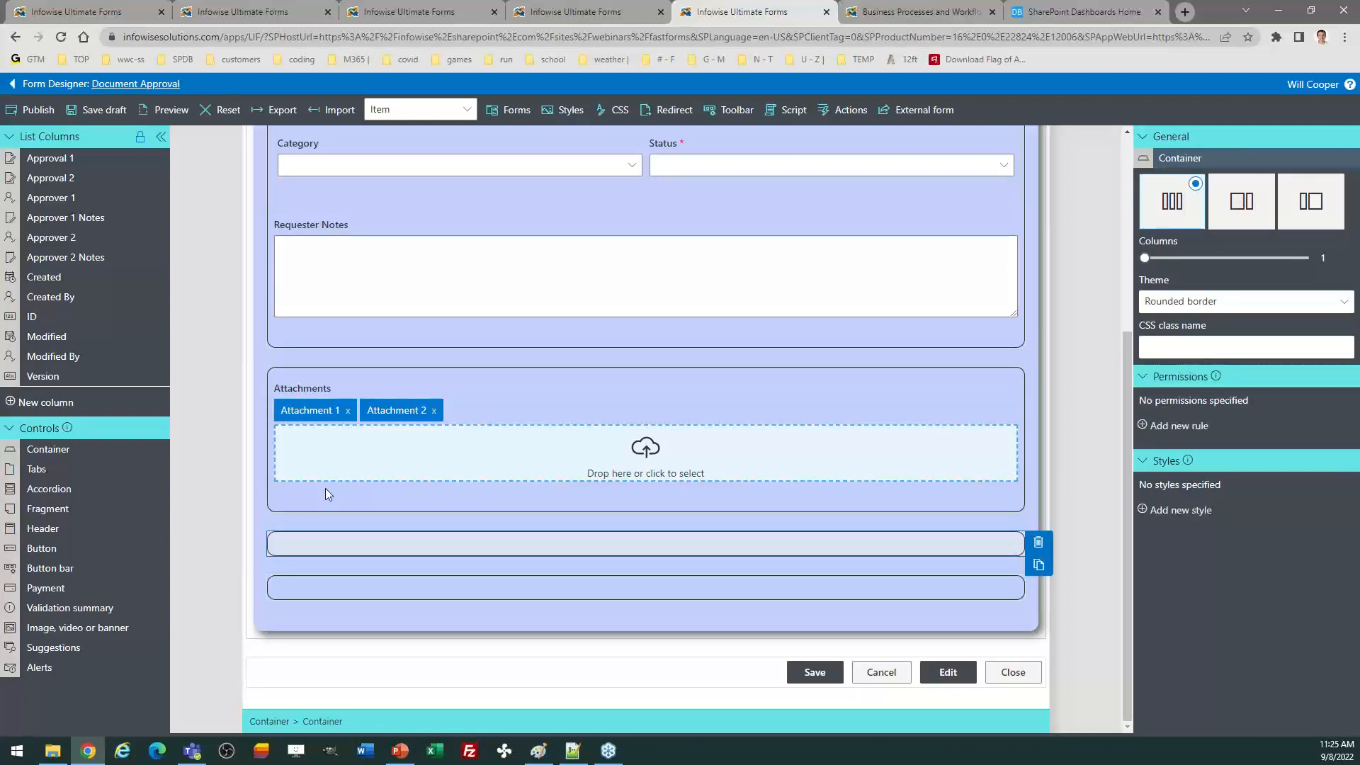
drag(71, 449, 397, 542)
drag(369, 568, 365, 568)
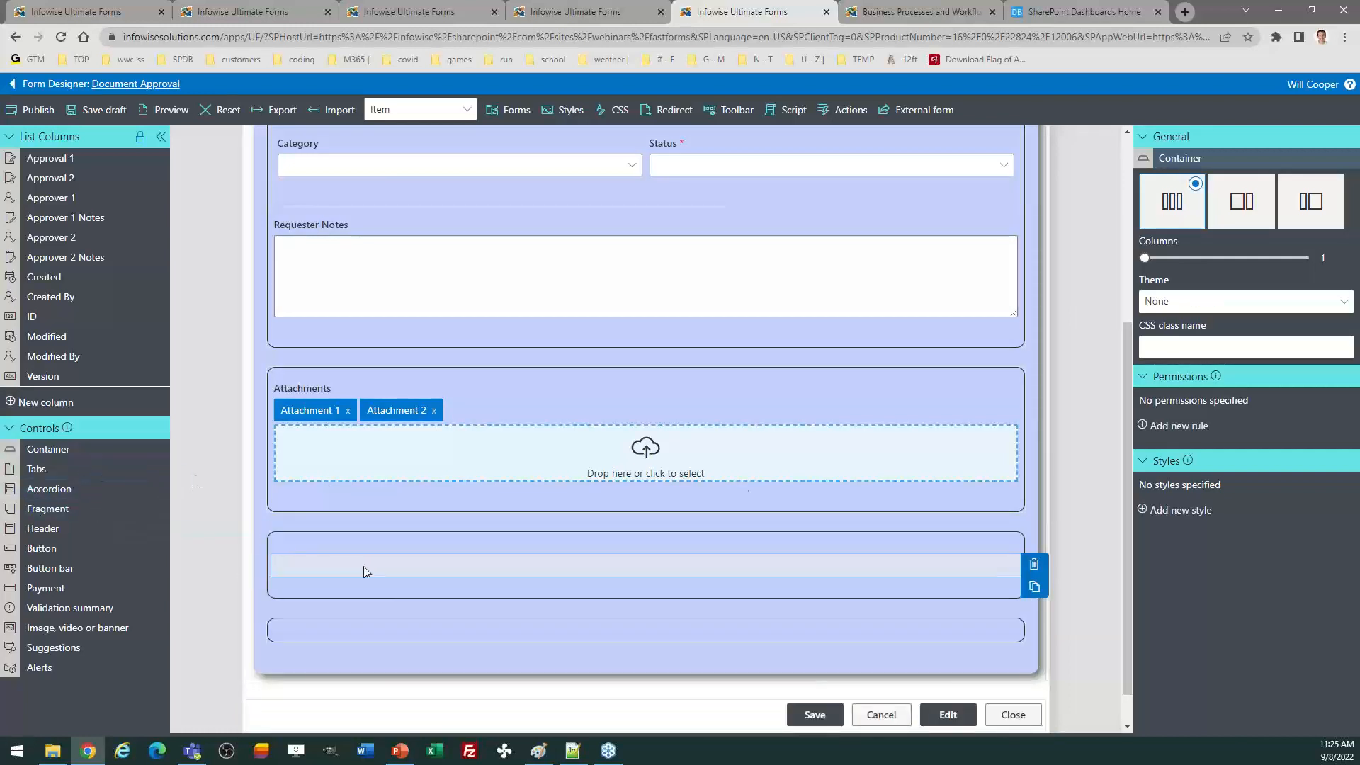
drag(1145, 258, 1196, 269)
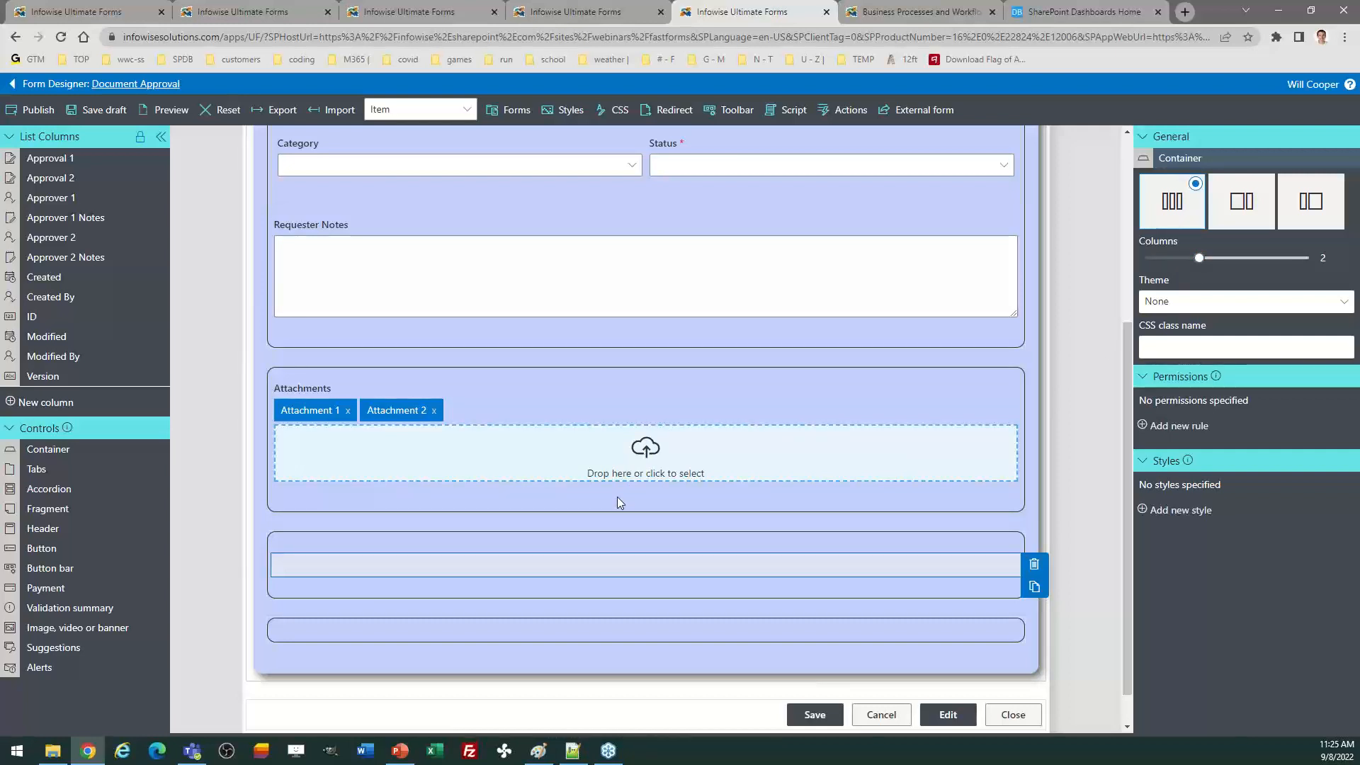
drag(76, 165, 344, 575)
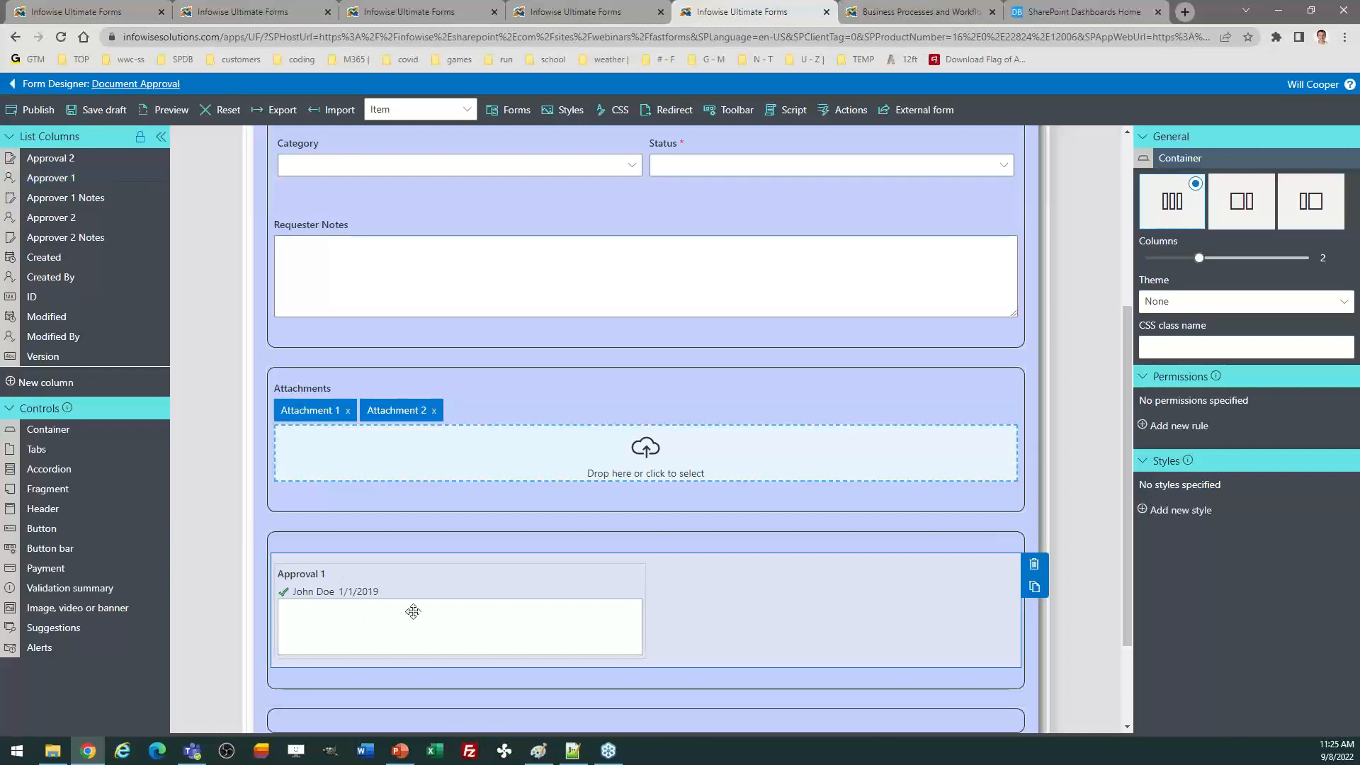
drag(92, 179, 471, 596)
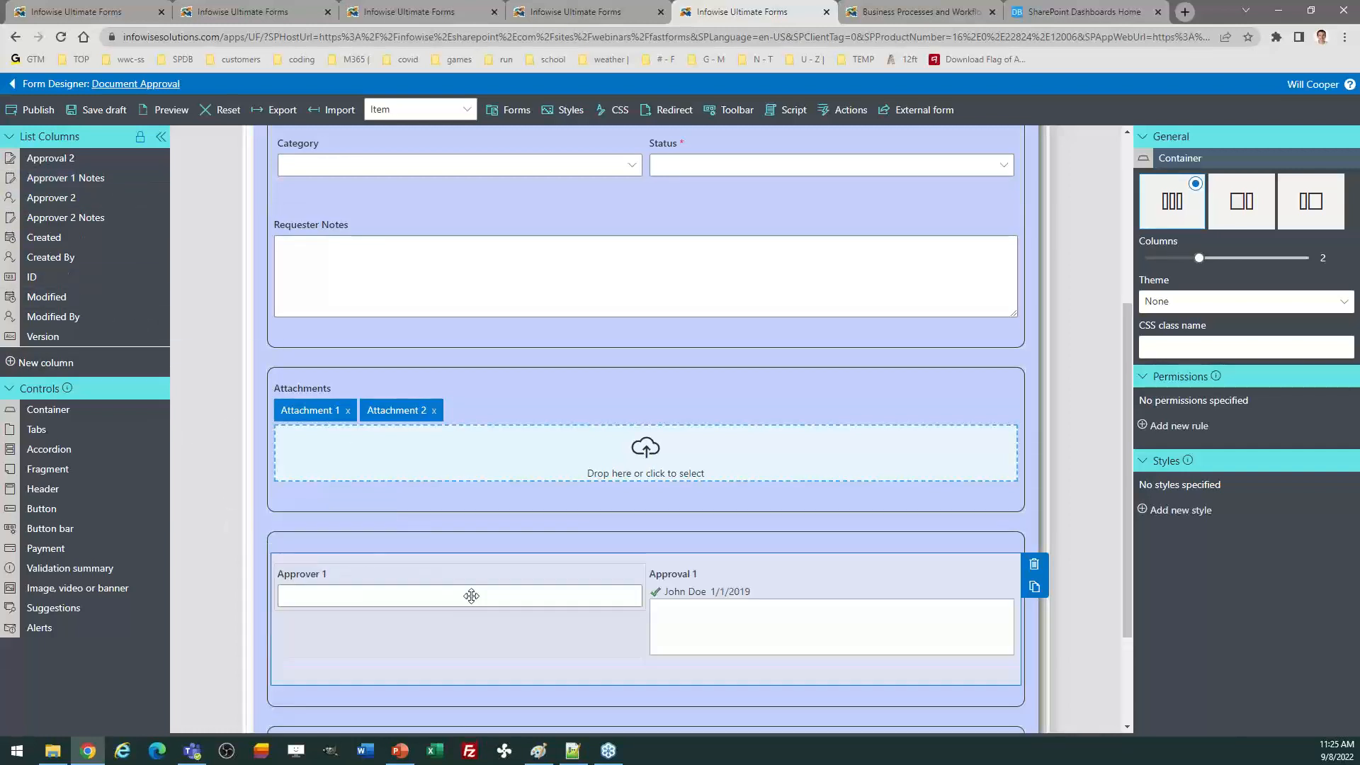
Step: Swap Approval 1 and Approver 1 within their row and return Approver 1 to the first position
click(729, 577)
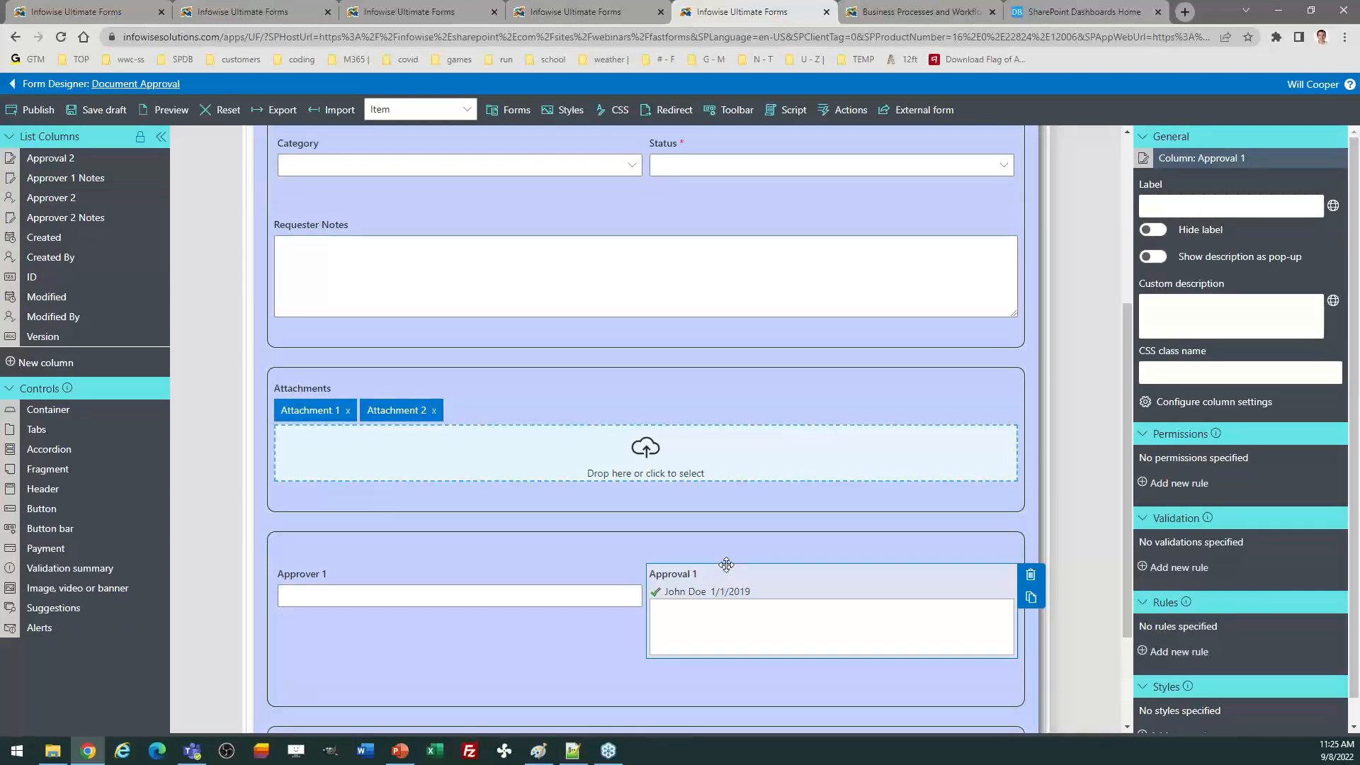
drag(726, 564, 495, 569)
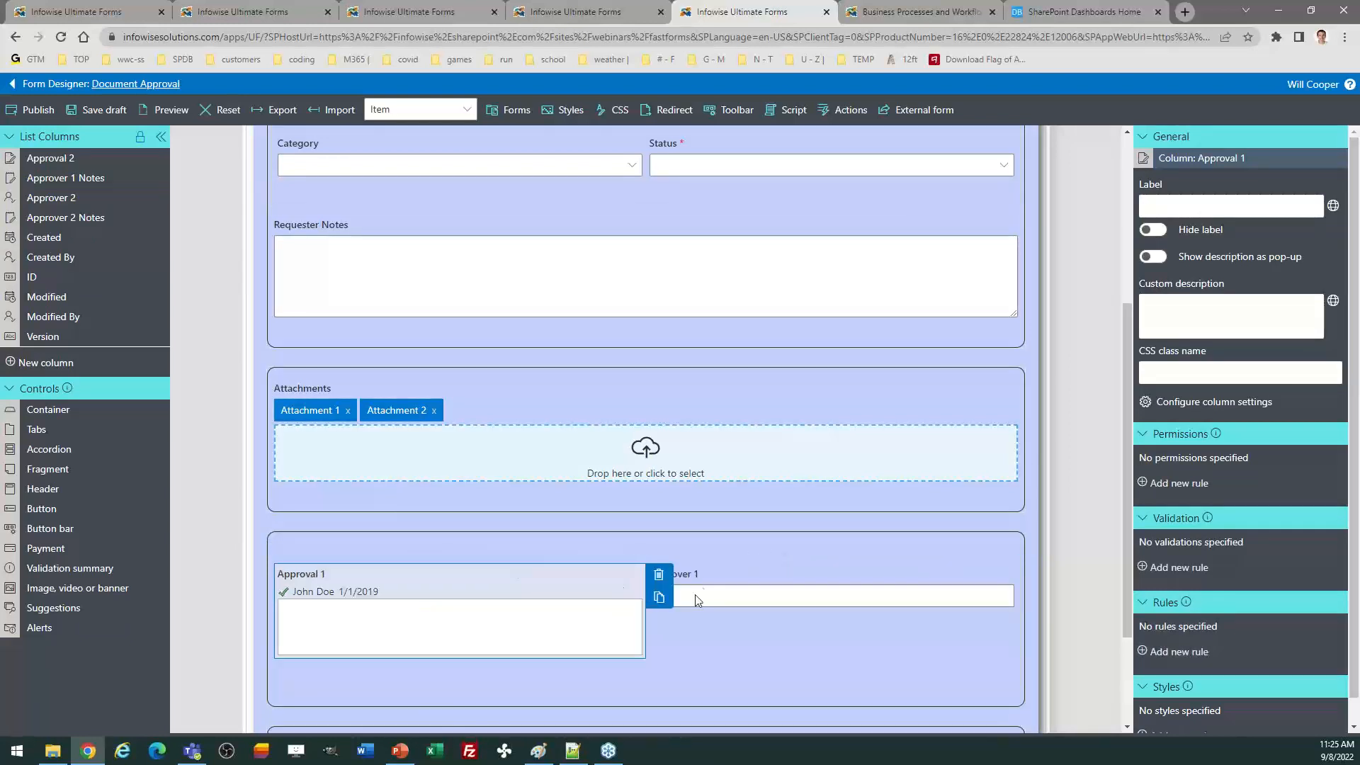
click(711, 571)
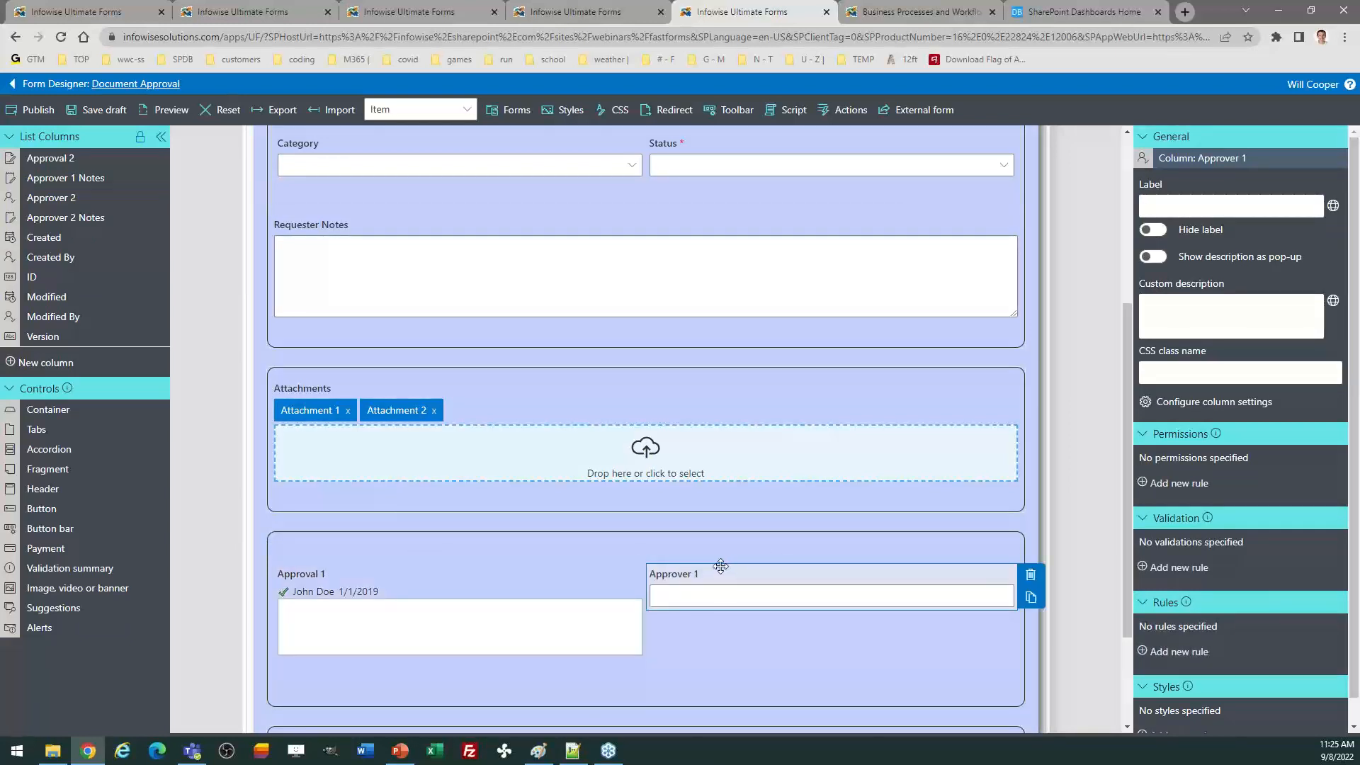
drag(714, 571, 499, 570)
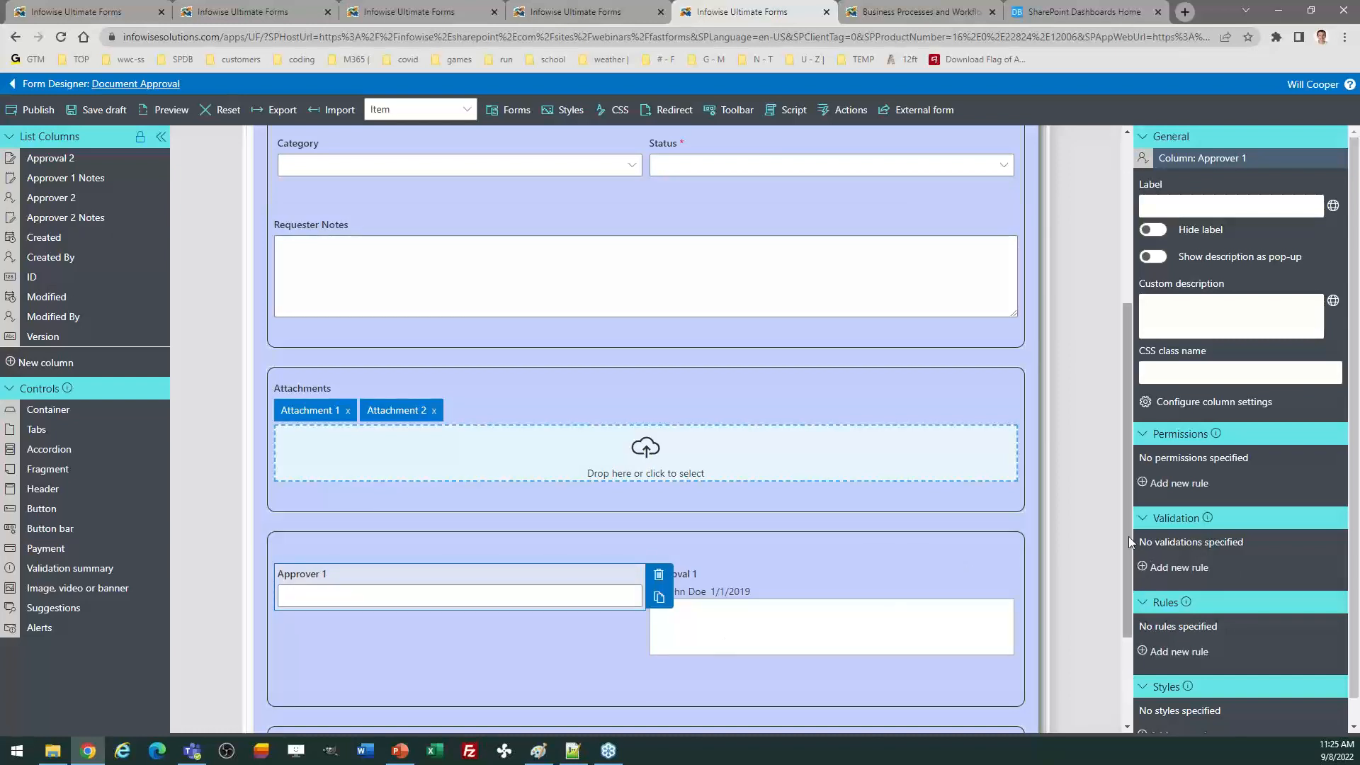
Step: Place the Approver 1 Notes column at full width beneath the Approver 1 and Approval 1 row, inside the third rounded container
scroll(1133, 560, down, 1)
scroll(1135, 566, down, 2)
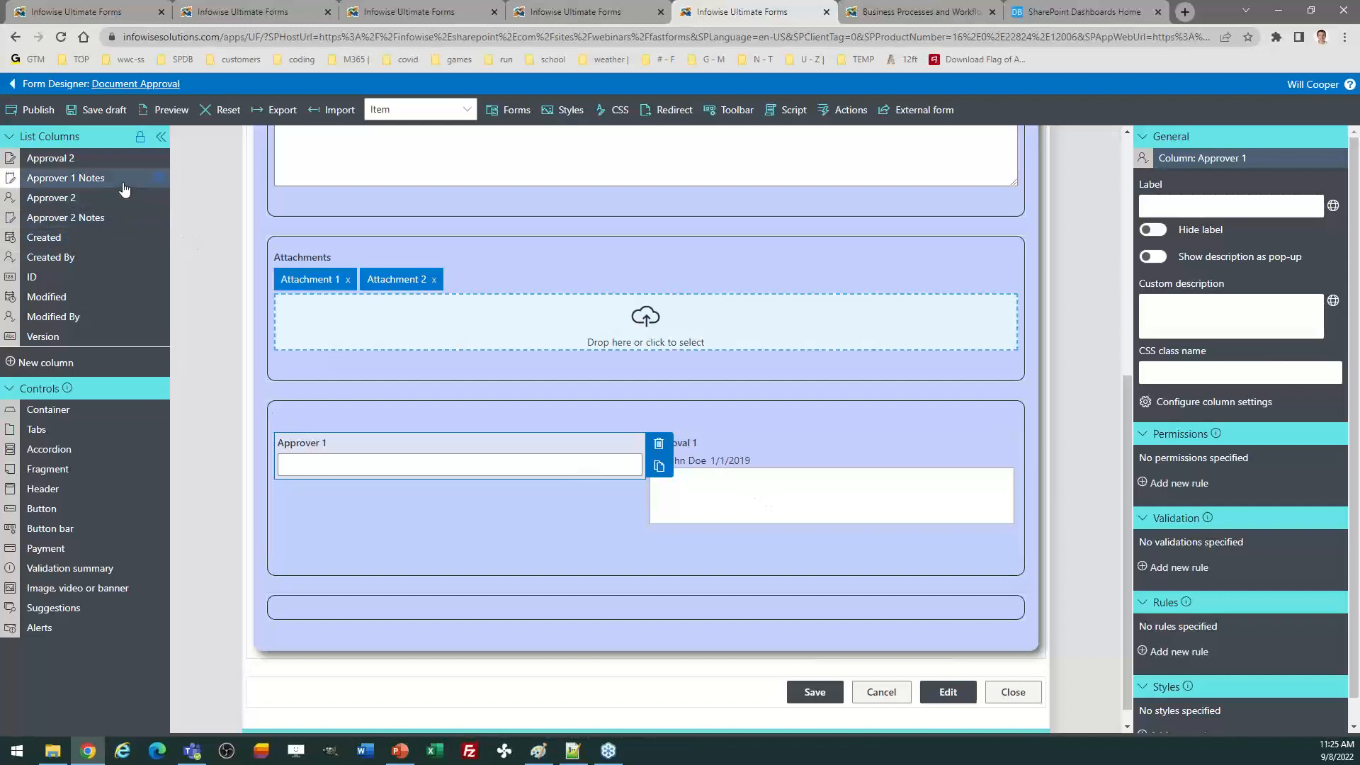
drag(106, 178, 376, 577)
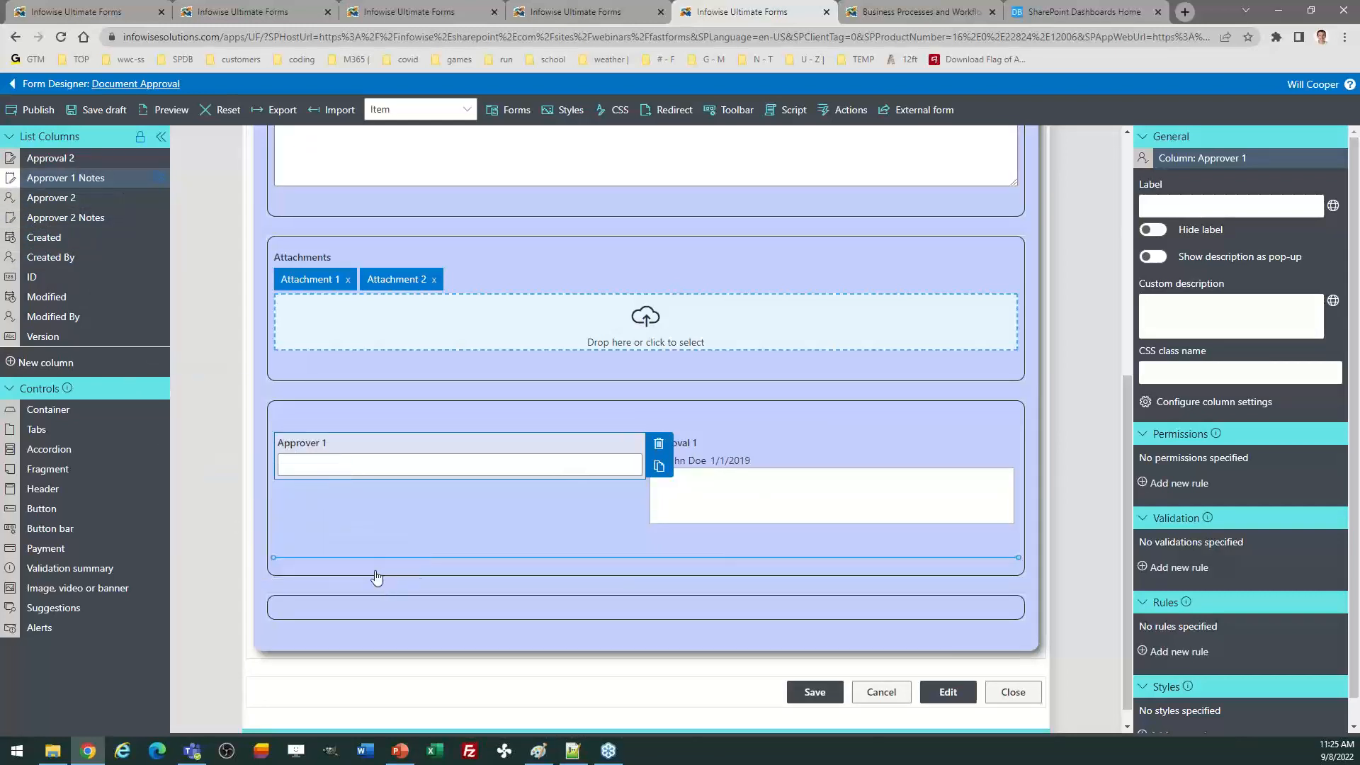
Step: Nest a two-column container in the fourth rounded container for Approver 2 and Approval 2, and place Approver 2 Notes at full width beneath them
scroll(1129, 491, down, 3)
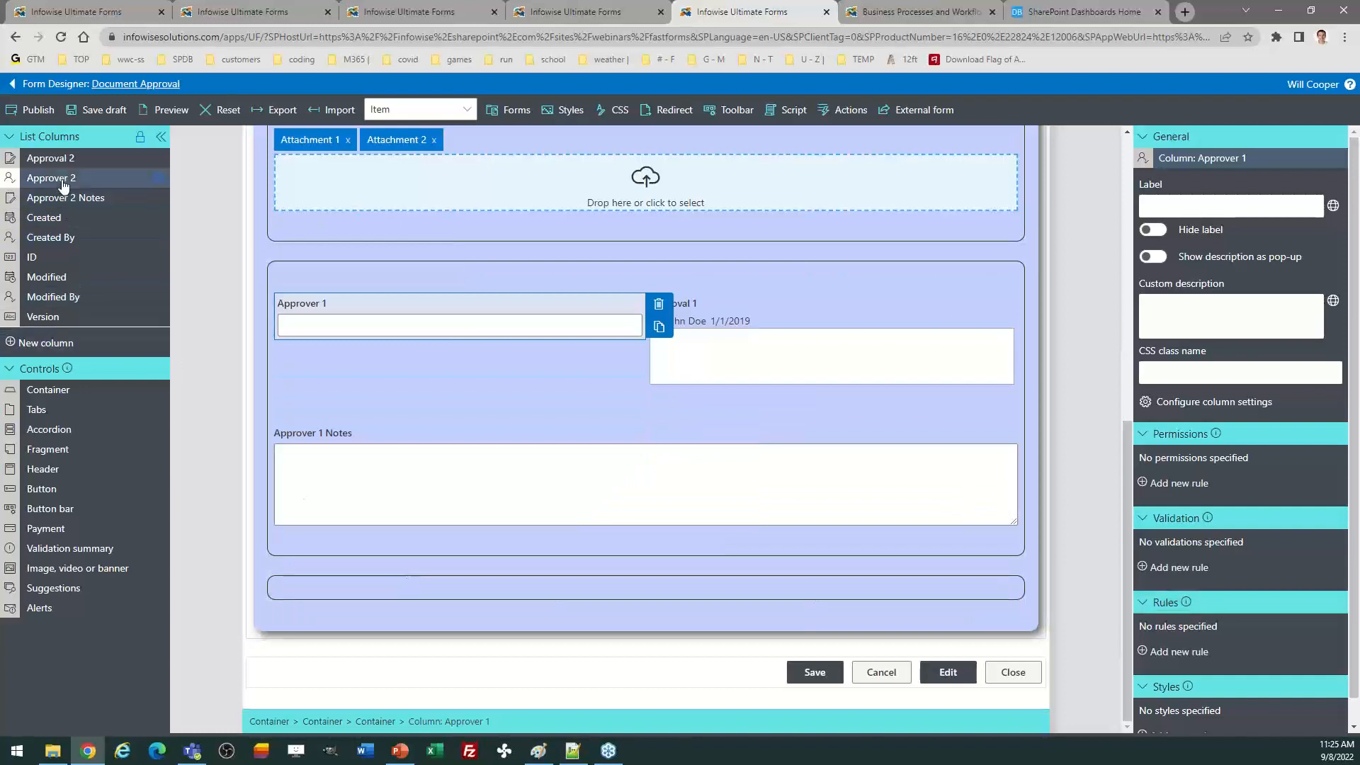
drag(58, 180, 350, 593)
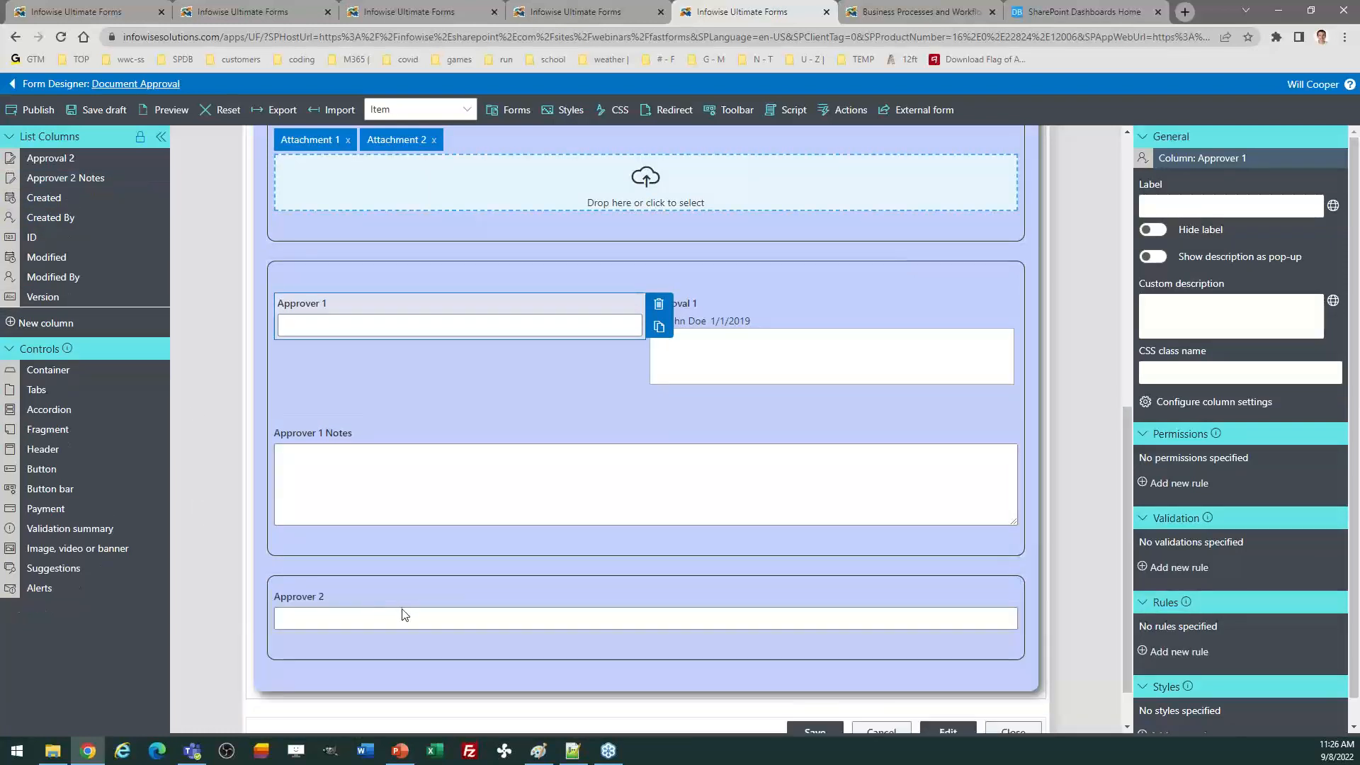
drag(79, 370, 349, 606)
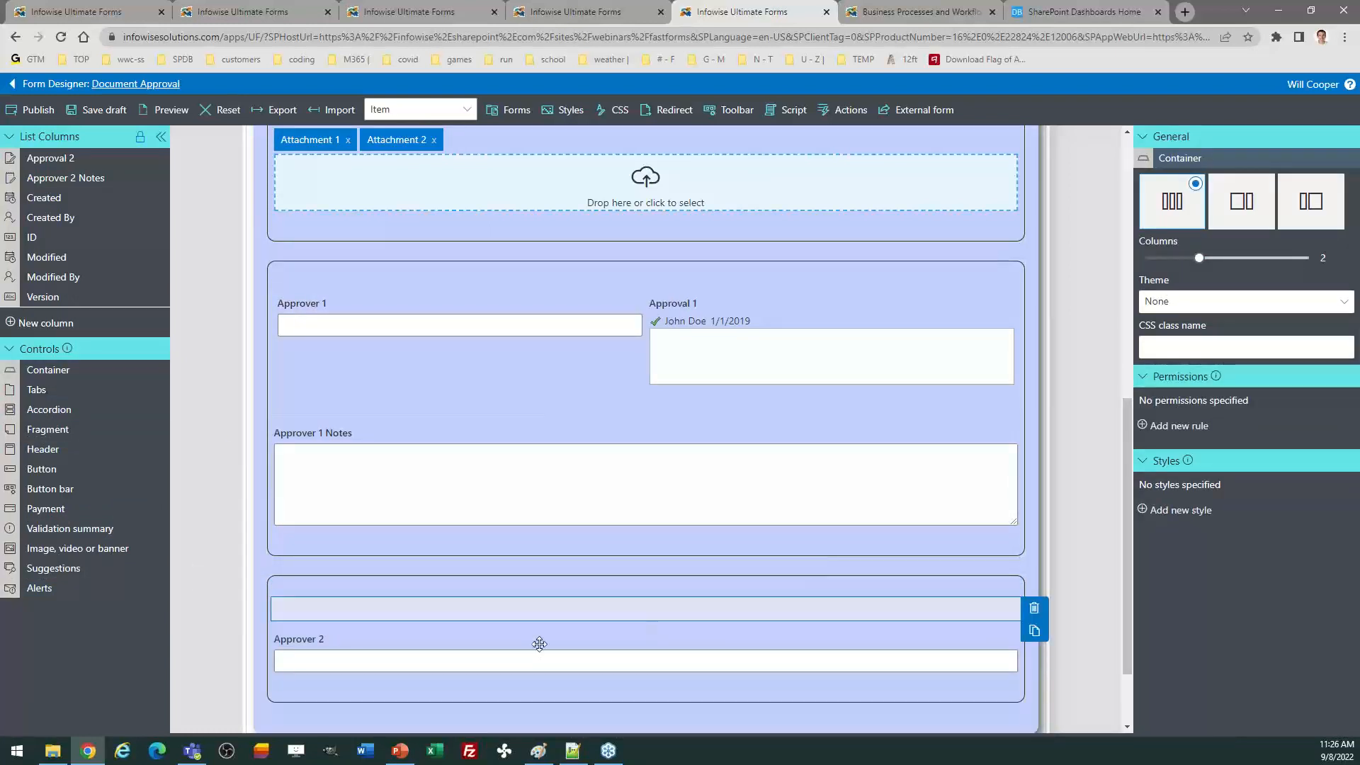
drag(538, 643, 468, 610)
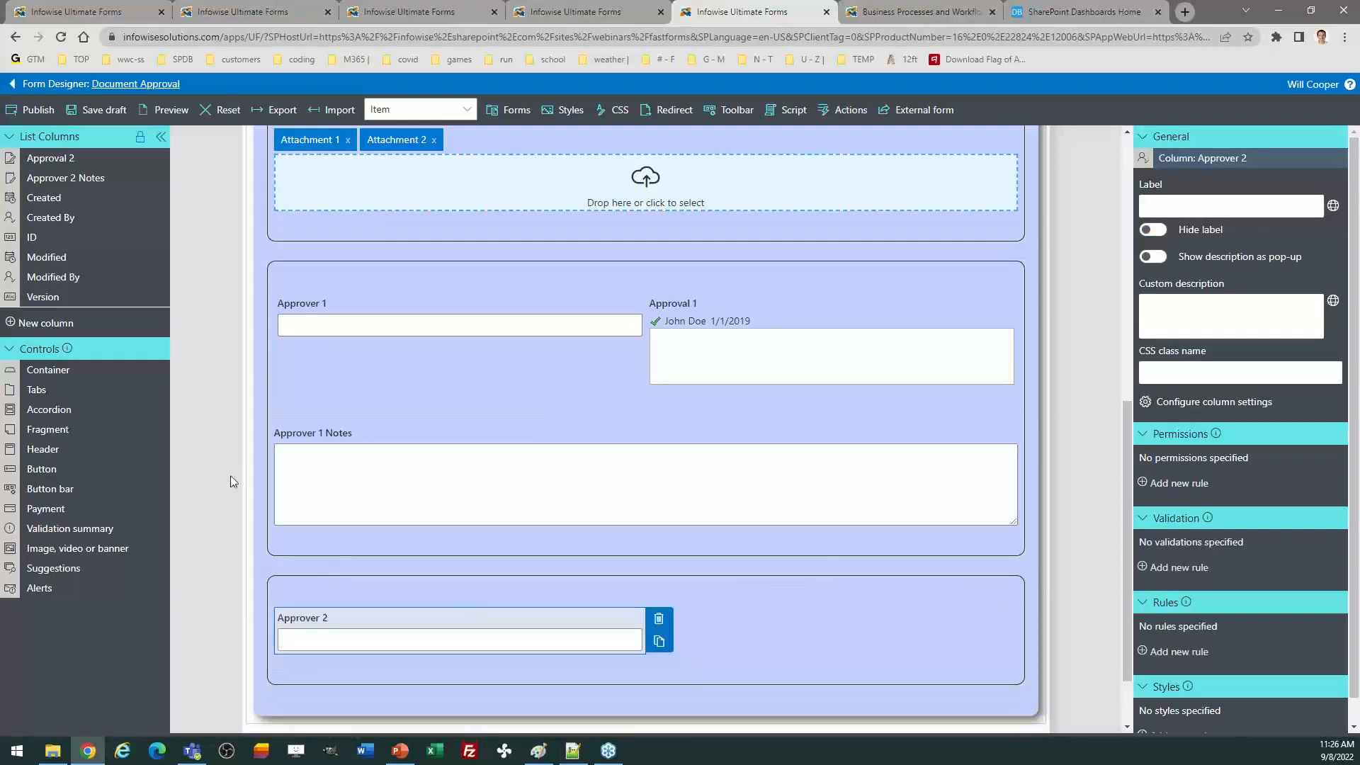
drag(74, 157, 745, 617)
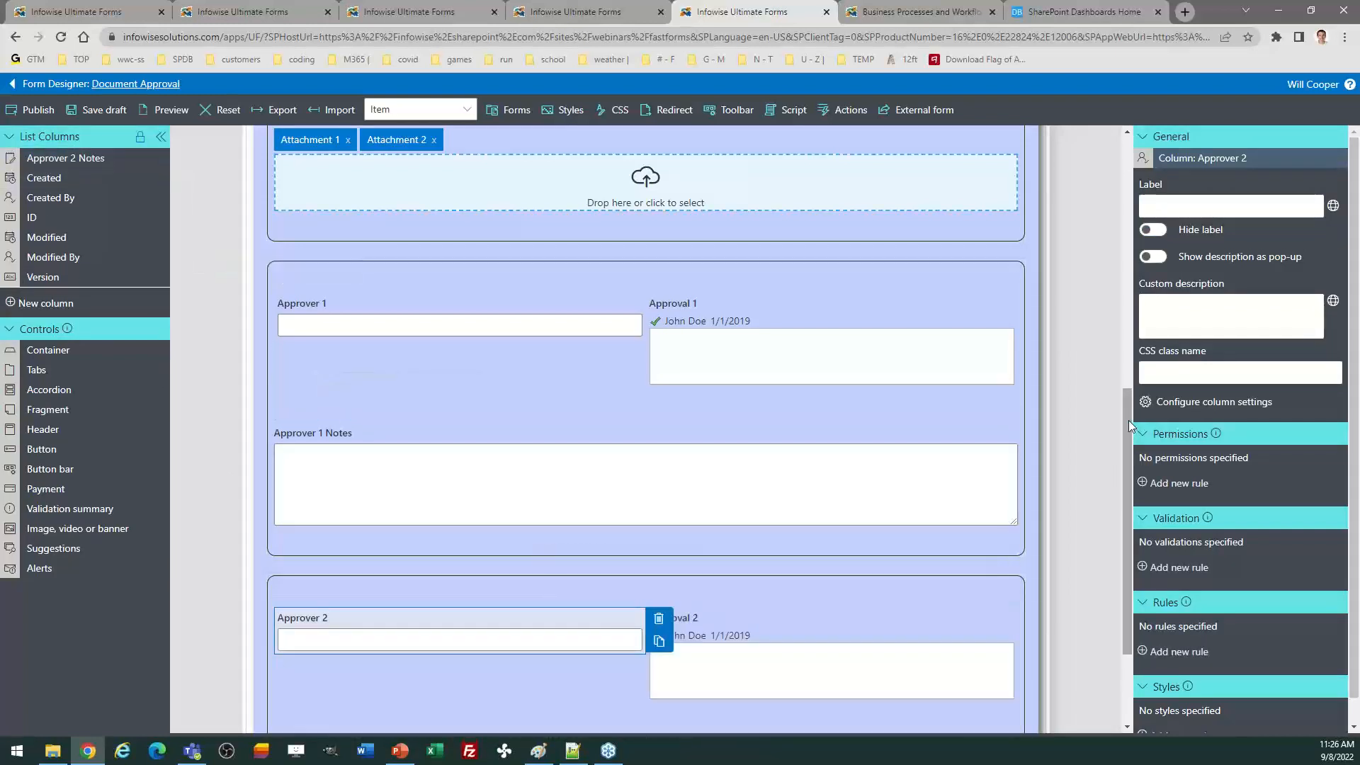
drag(1128, 421, 1124, 511)
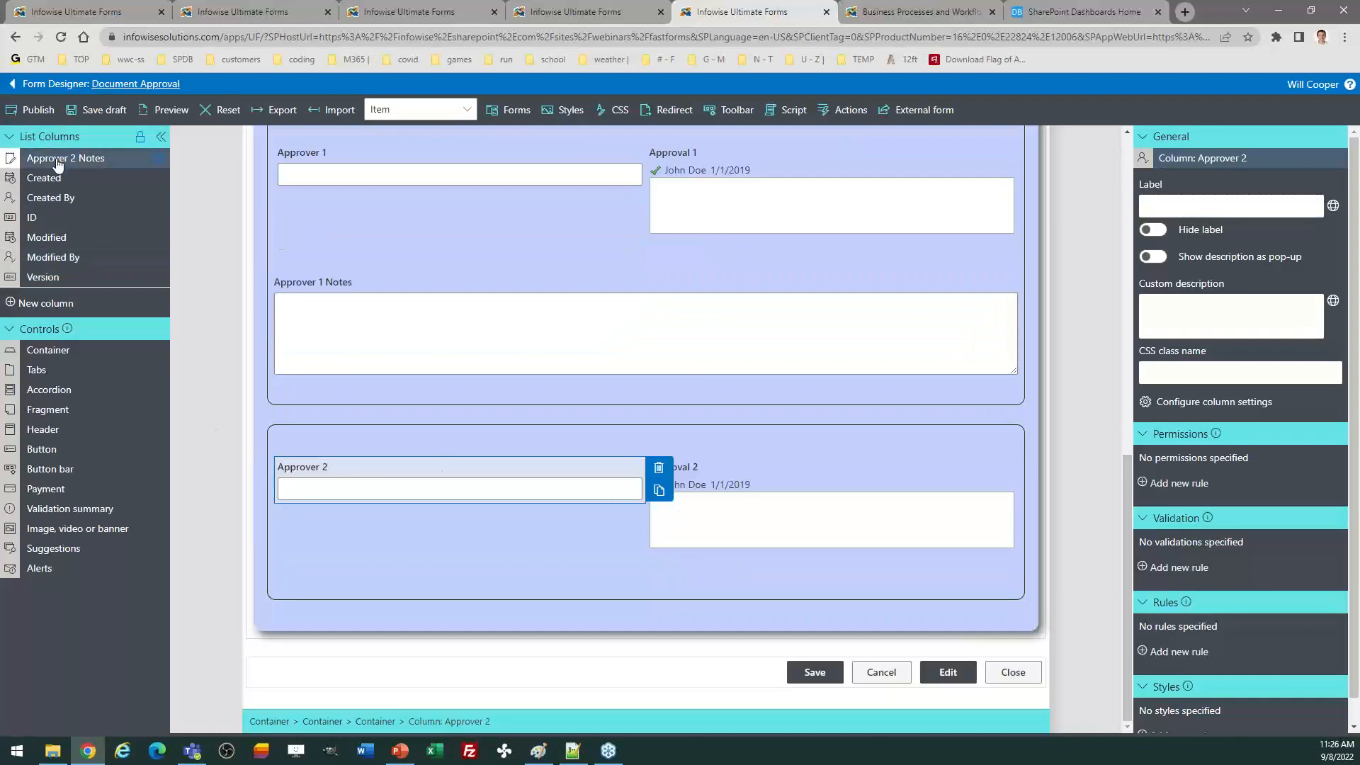
drag(57, 157, 360, 594)
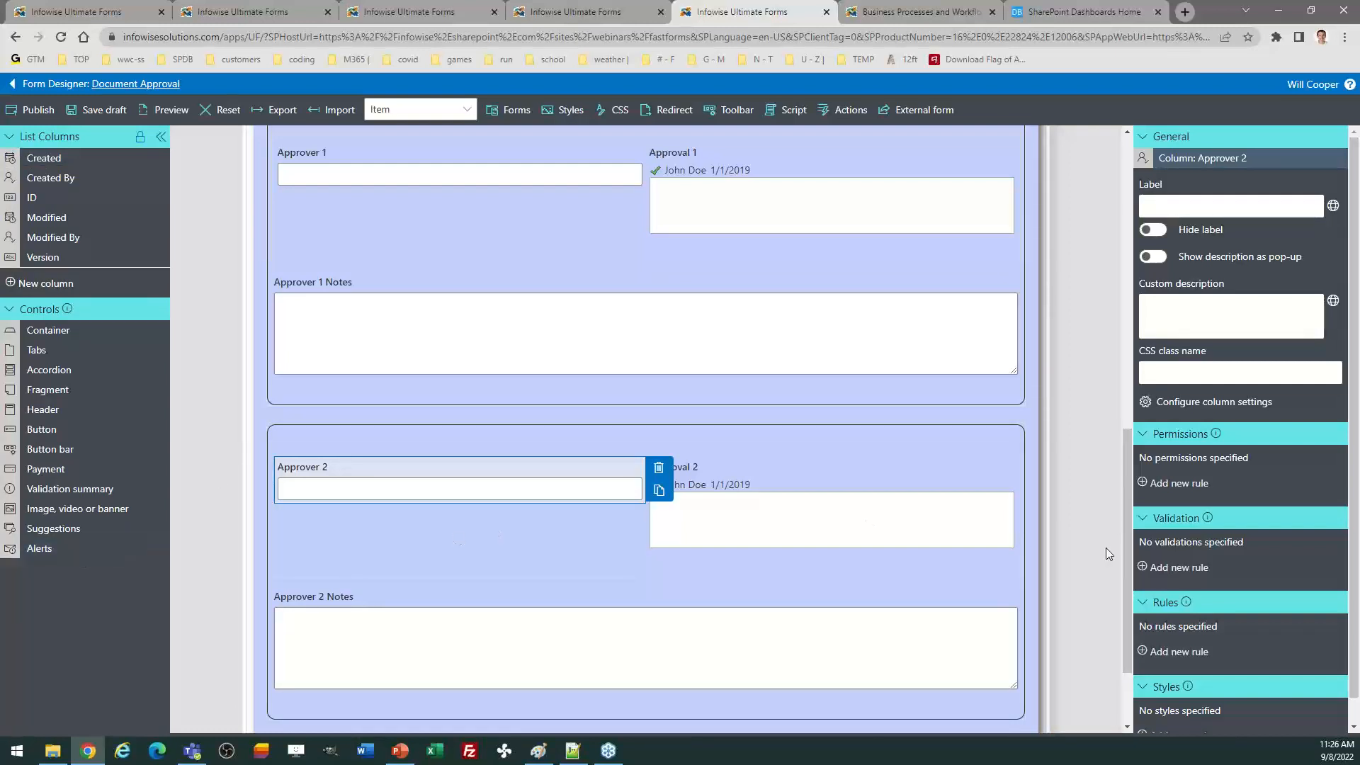
Step: Add an Alerts control below the fourth rounded container and label it "Check here if you want to get an email when updated"
scroll(1124, 551, down, 2)
drag(40, 548, 334, 618)
click(334, 618)
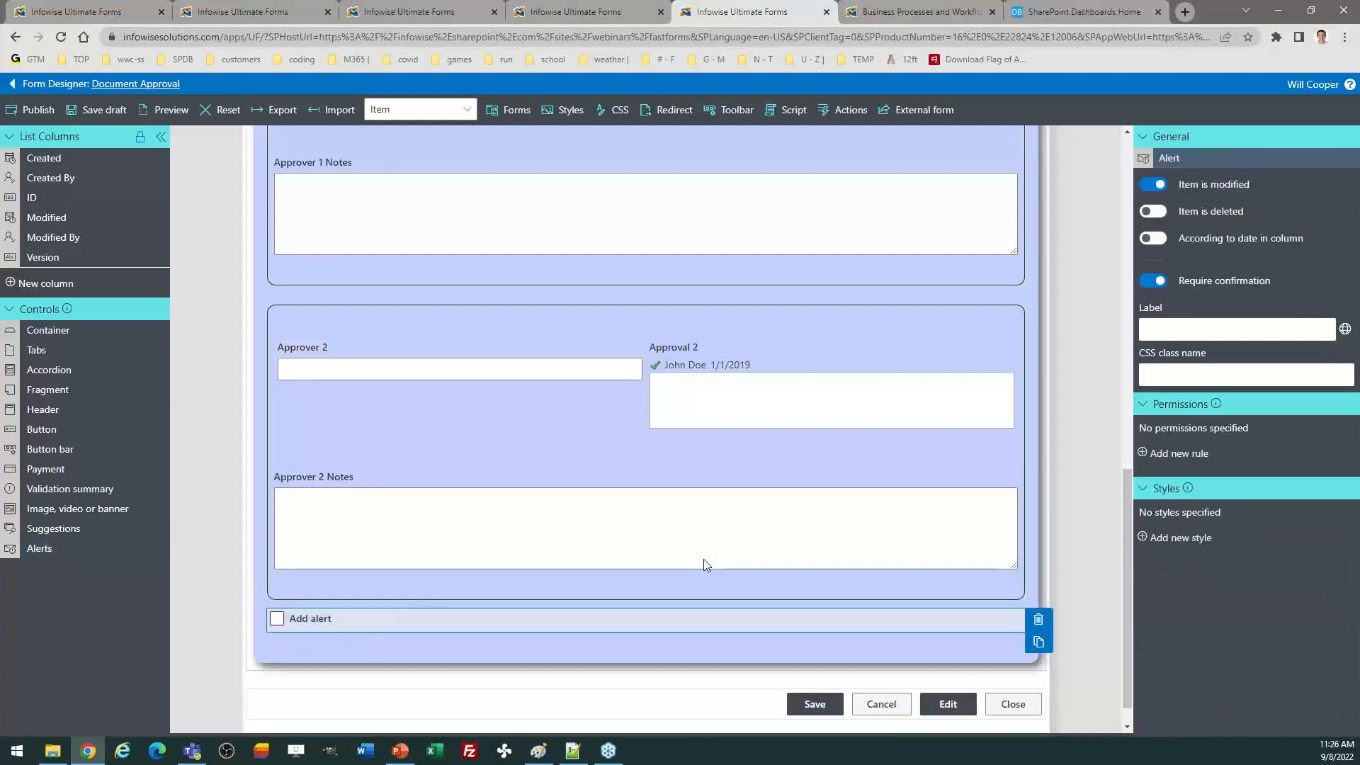
click(1216, 338)
text(Check here if you wan)
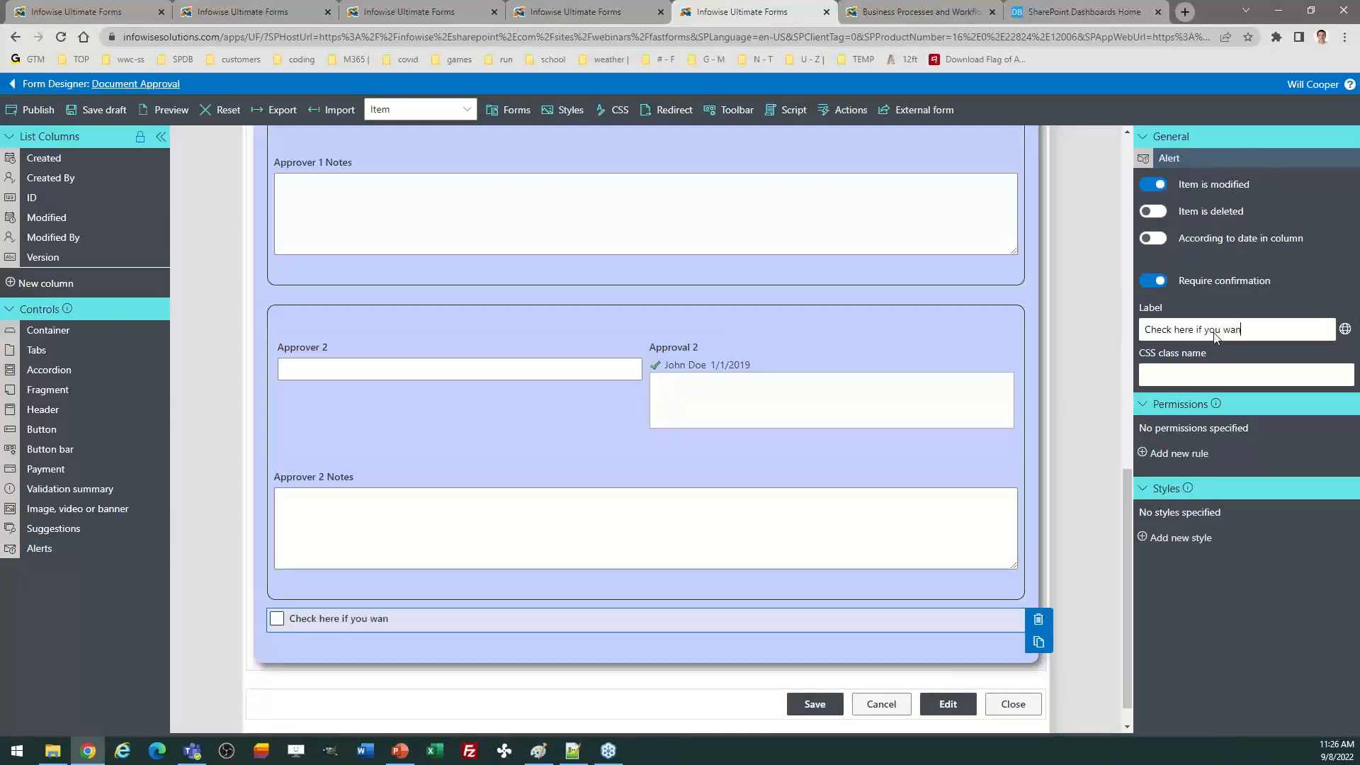
text(t to get an email when updated)
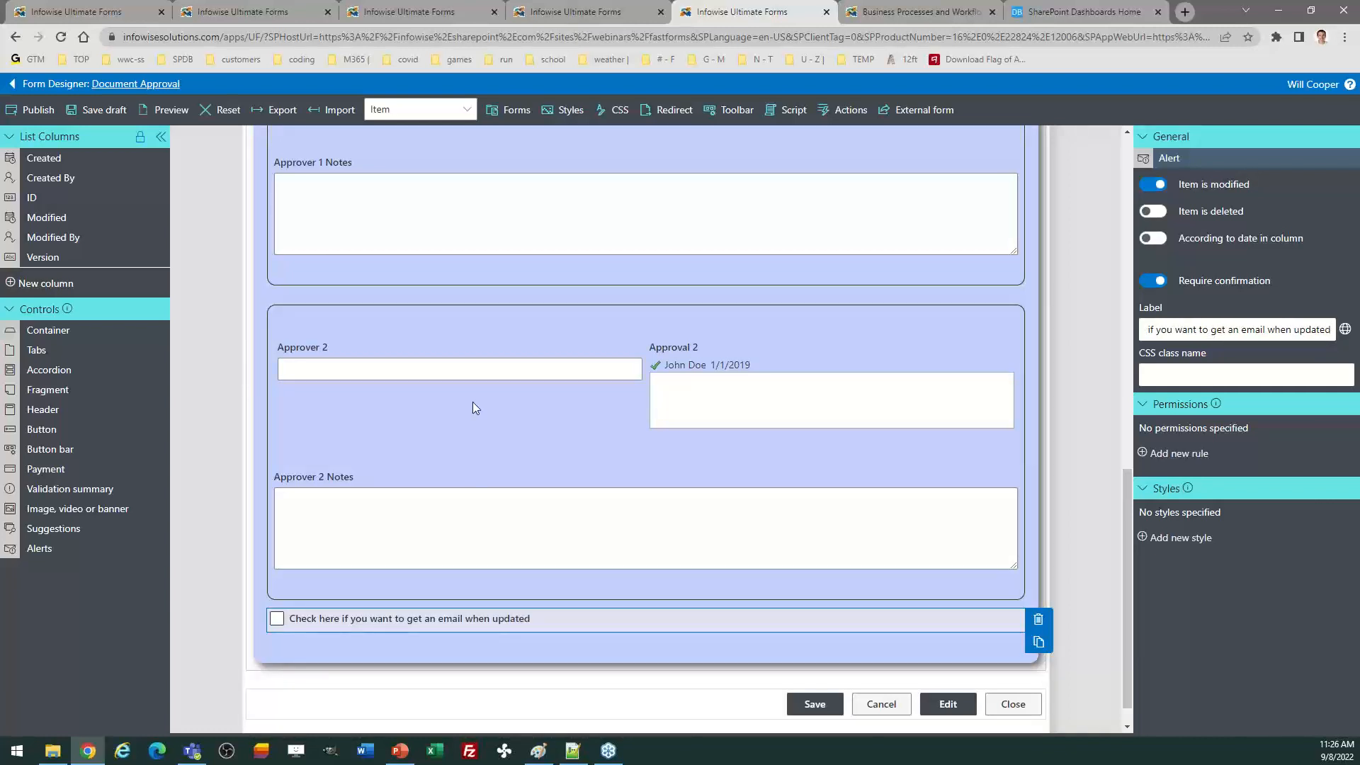
Step: Publish the Document Approval form and dismiss the confirmation
click(30, 110)
click(657, 440)
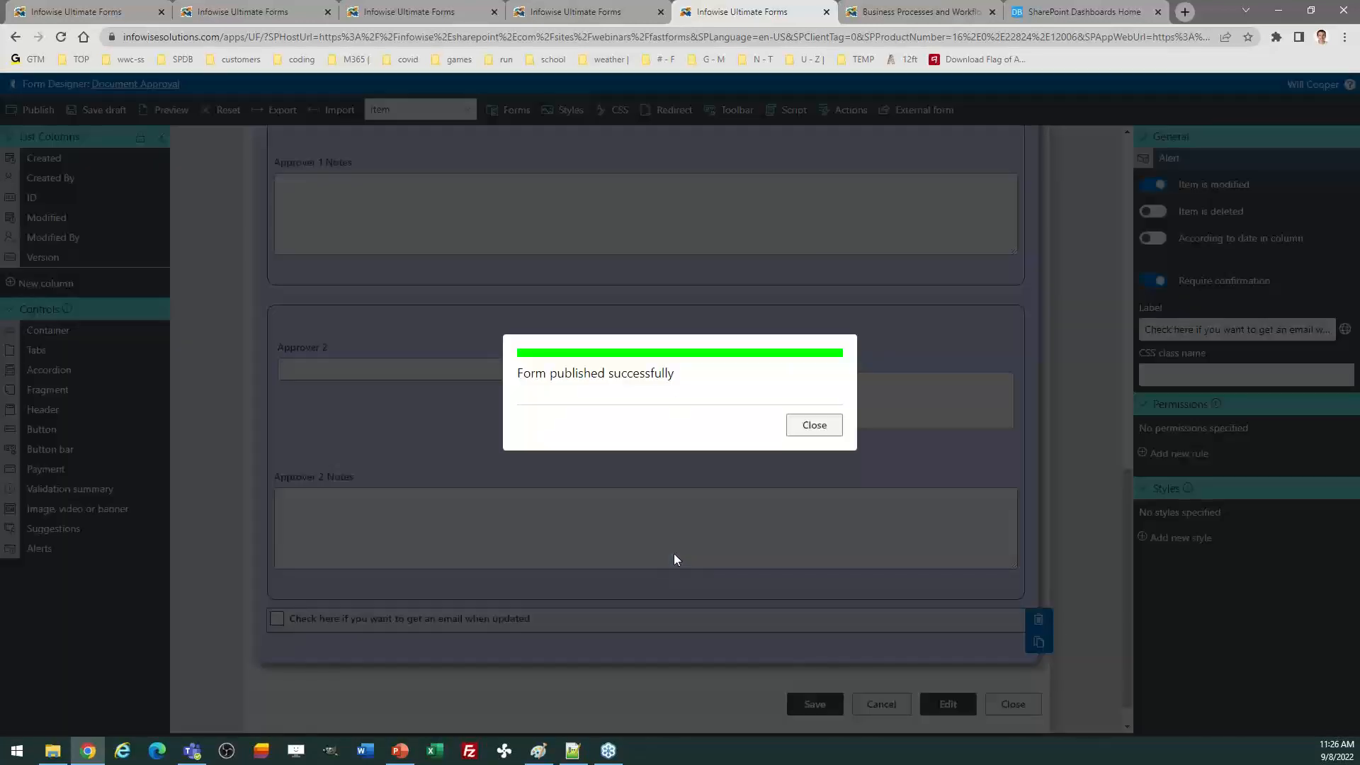
click(789, 433)
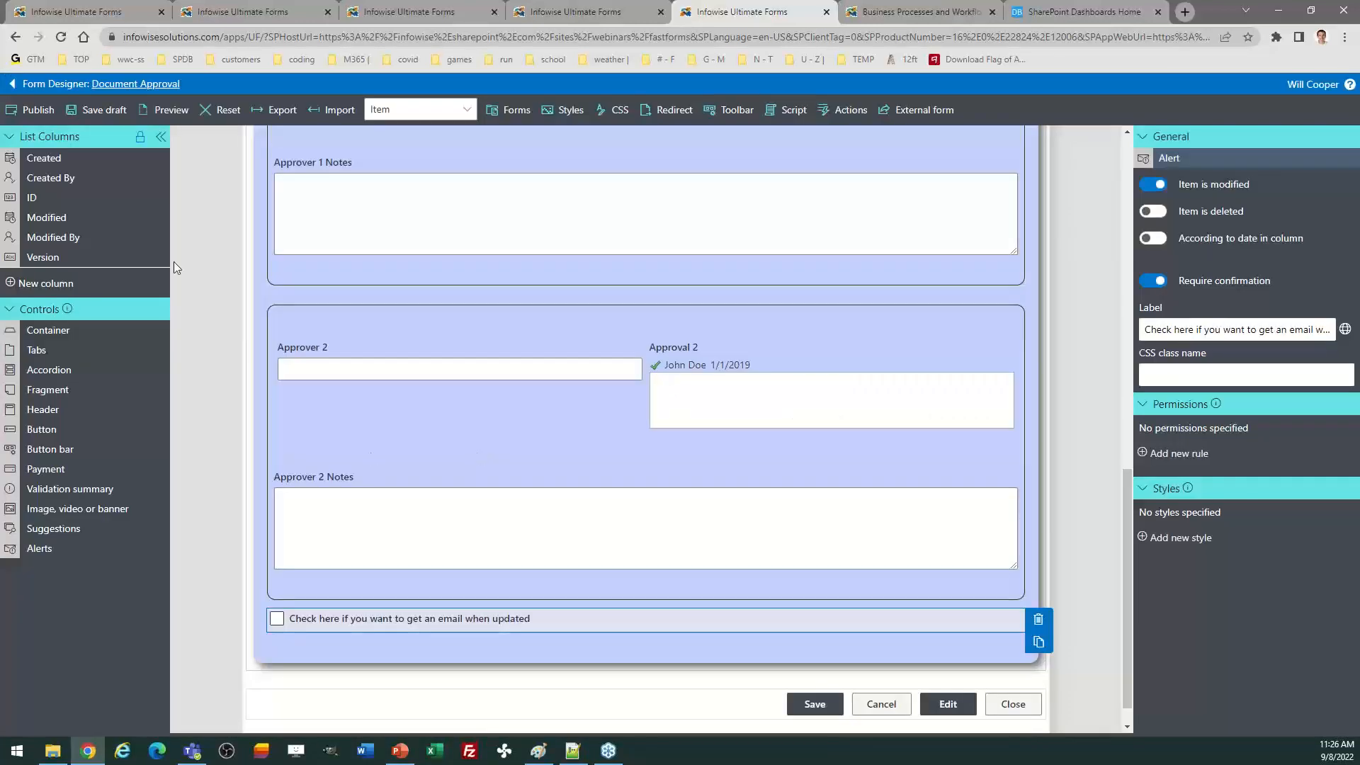
Step: Open the Document Approval list and start a new item to review the published form's header and requester section
click(128, 84)
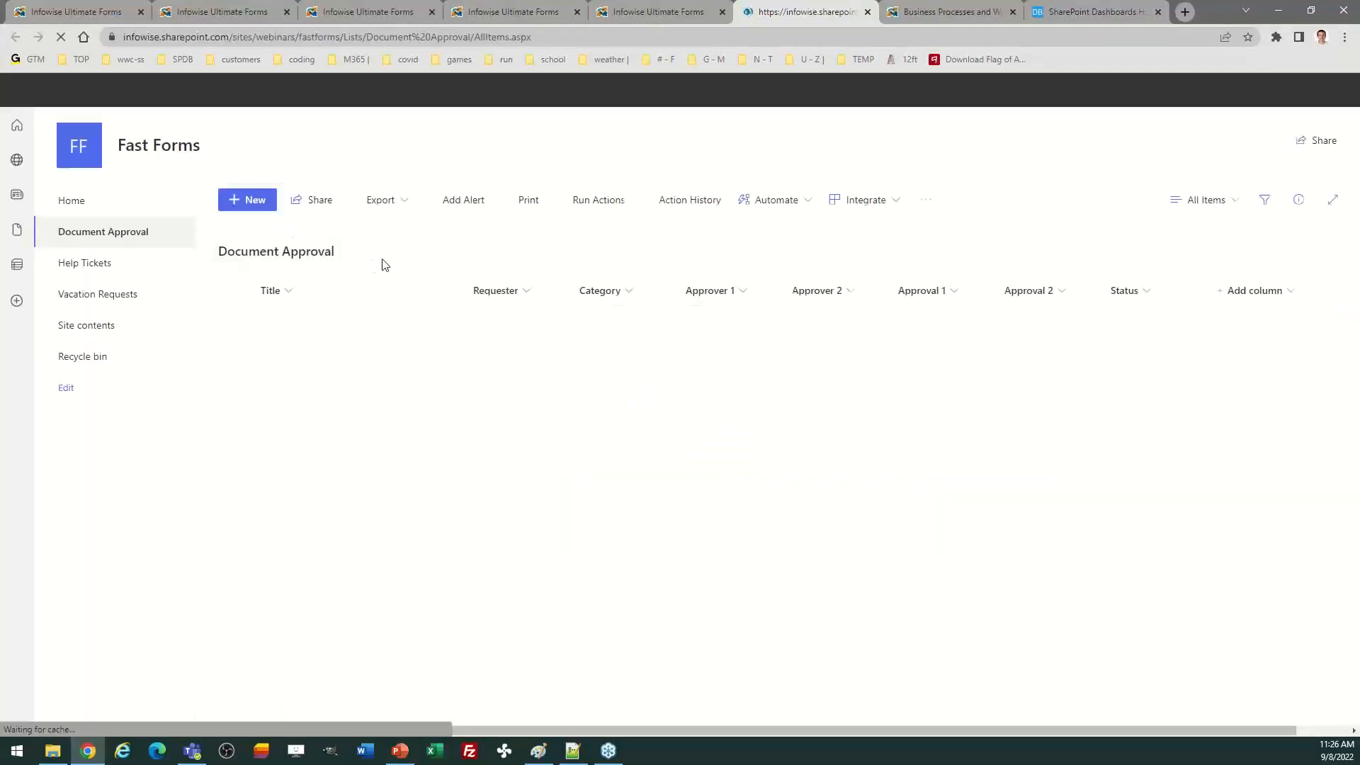
click(246, 201)
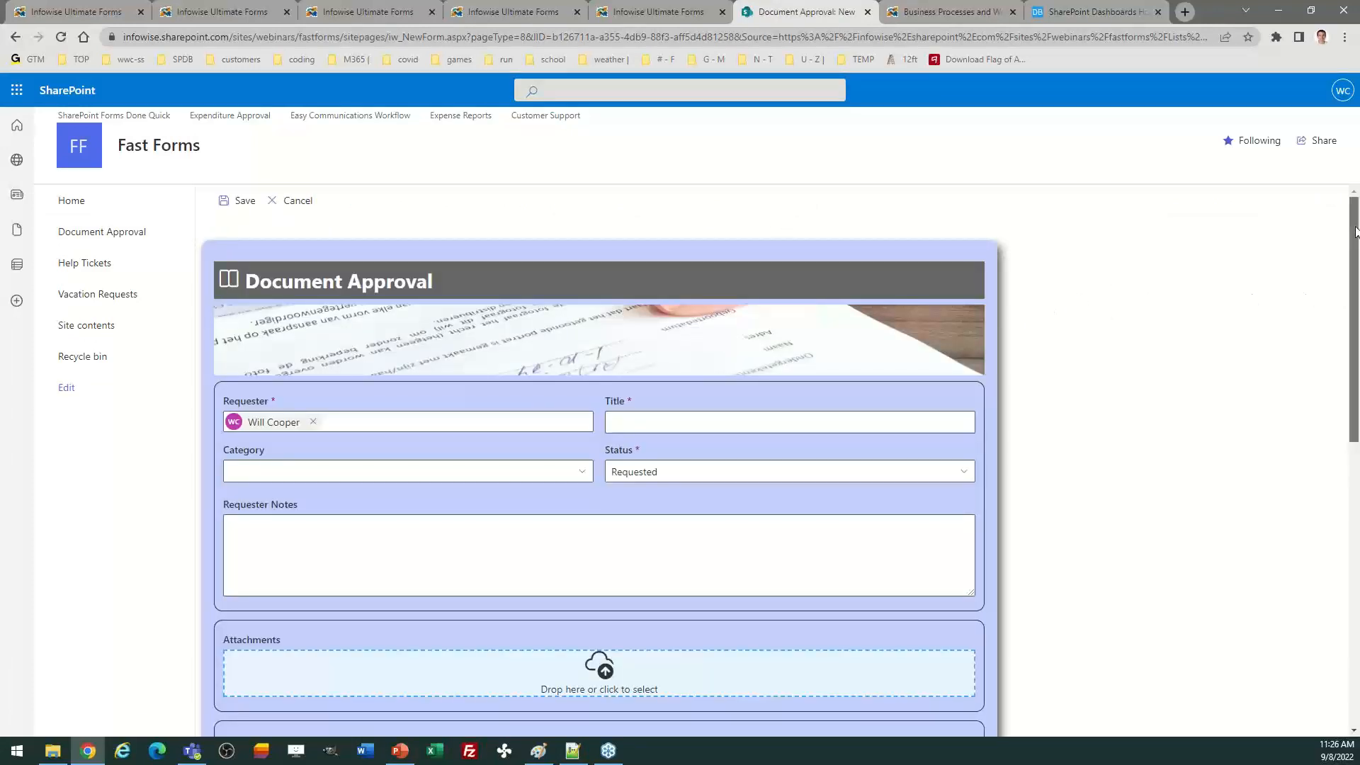
drag(1356, 250, 1355, 281)
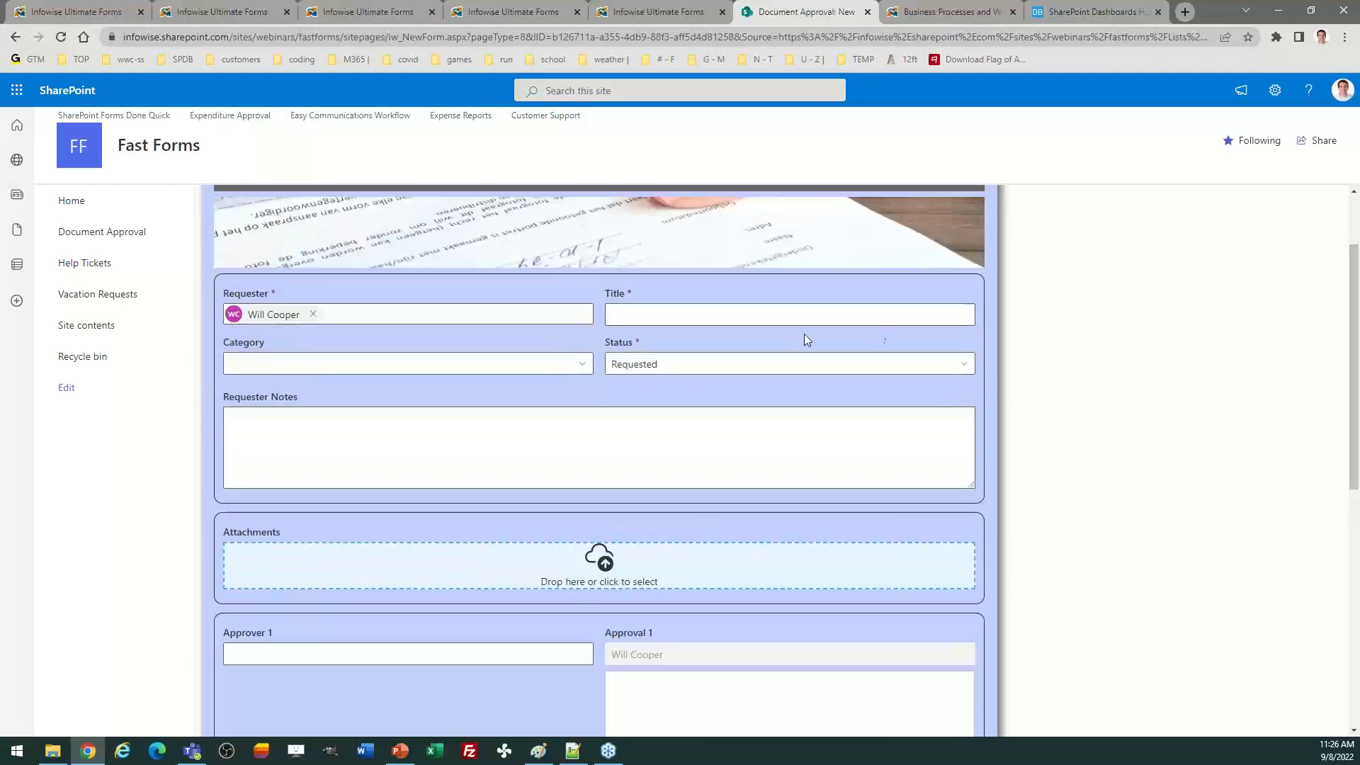
Step: Try out the form with the Training category and a freehand signature in Approval 1, and cancel the new item
click(562, 364)
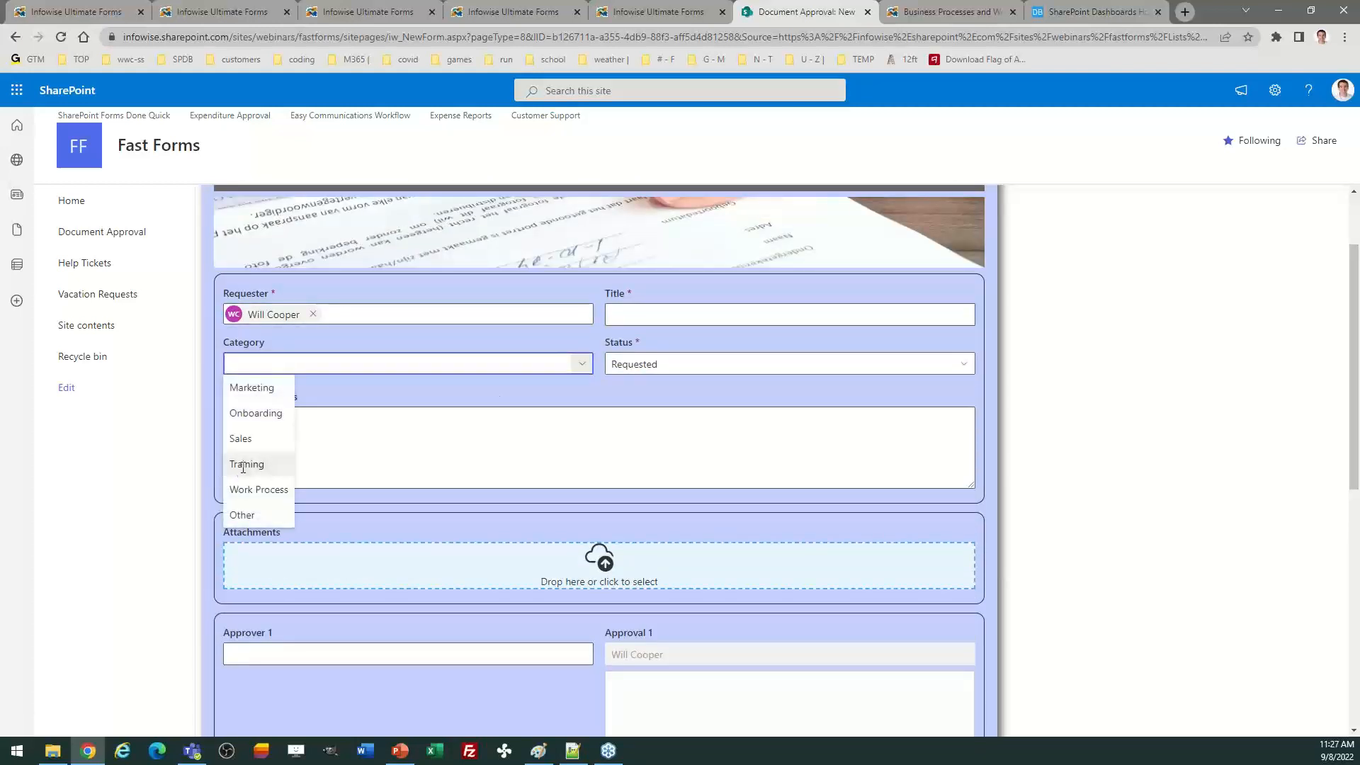
click(247, 464)
drag(1358, 347, 1350, 510)
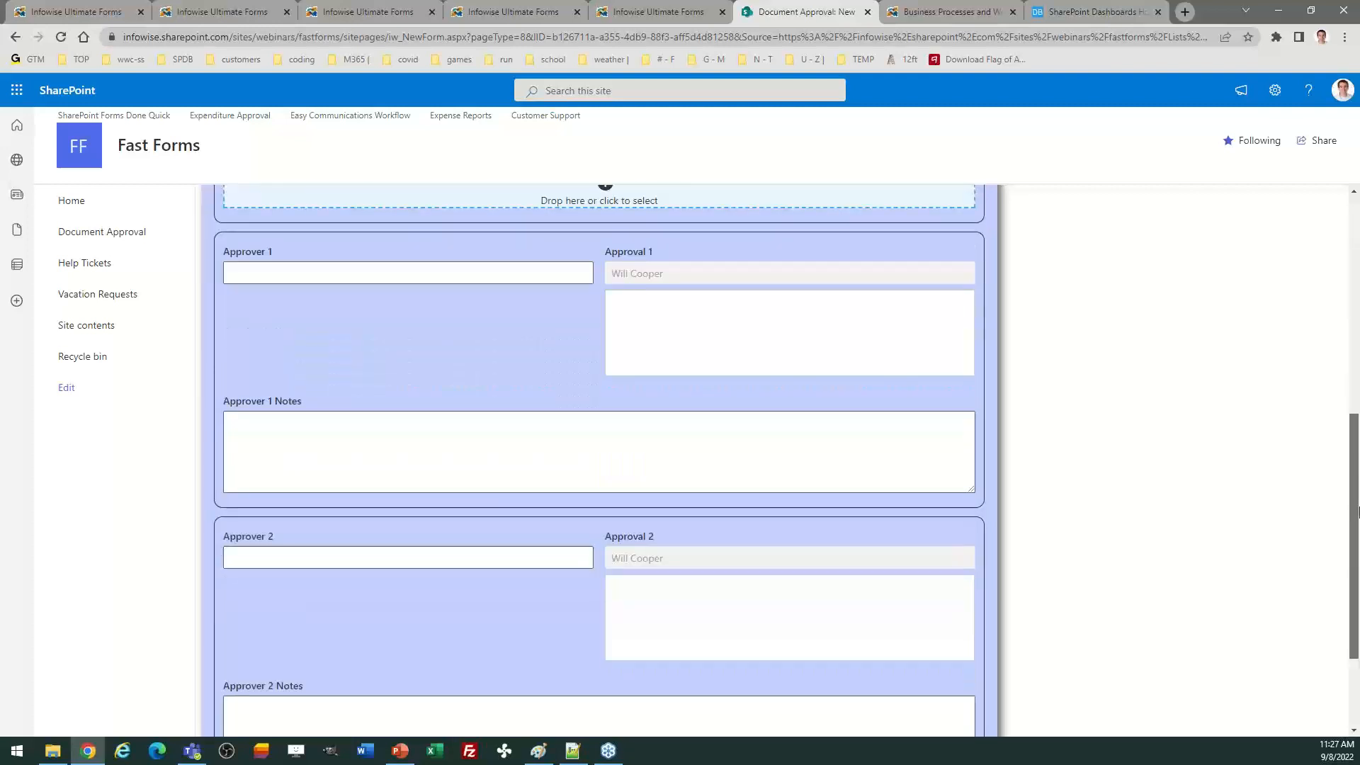
drag(646, 343, 964, 322)
drag(1356, 496, 1356, 567)
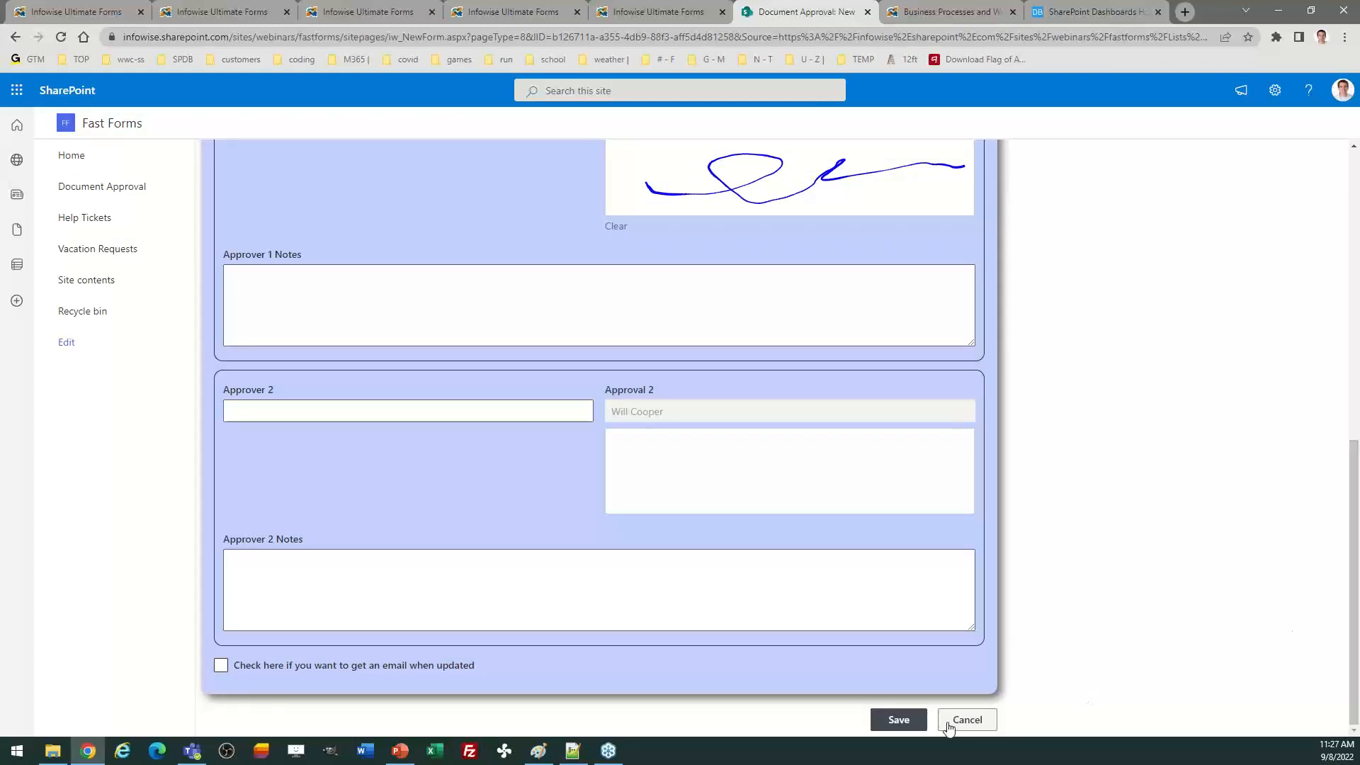
click(948, 727)
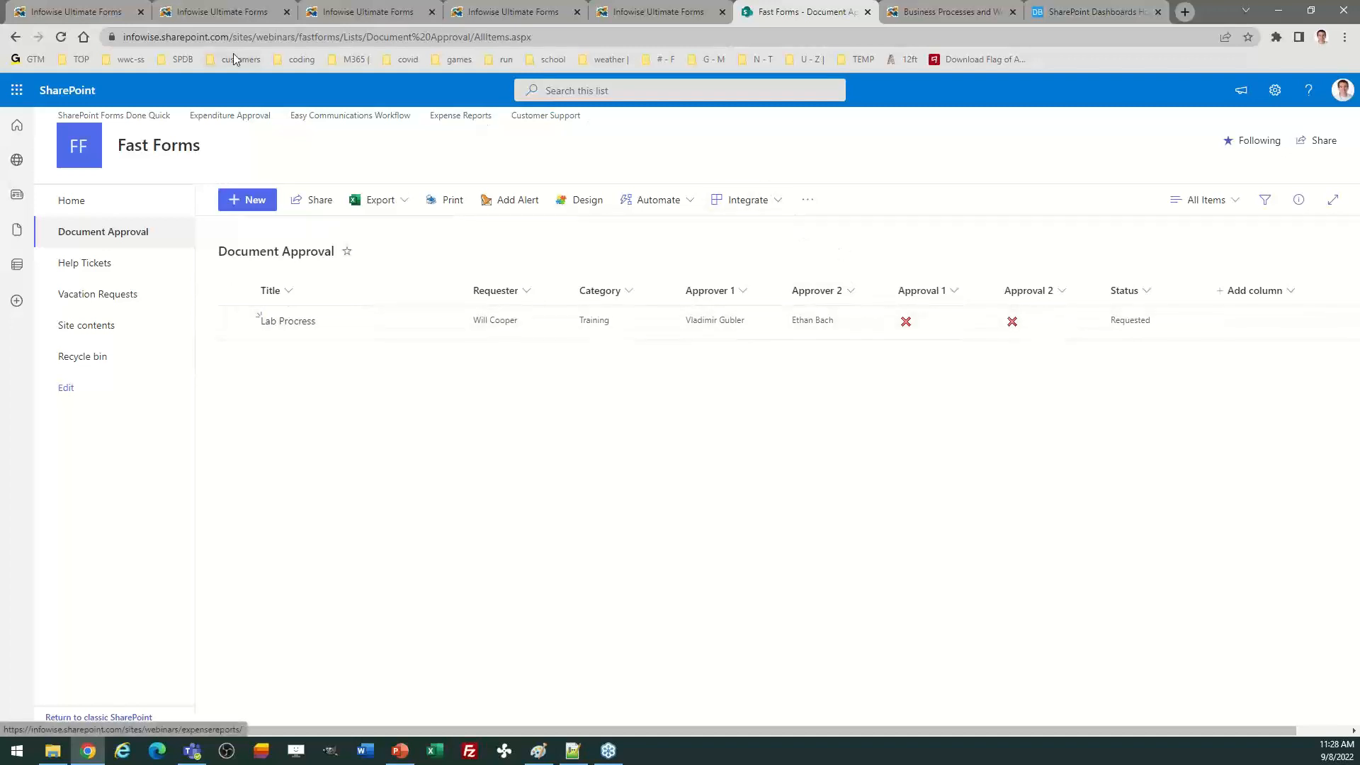
click(87, 12)
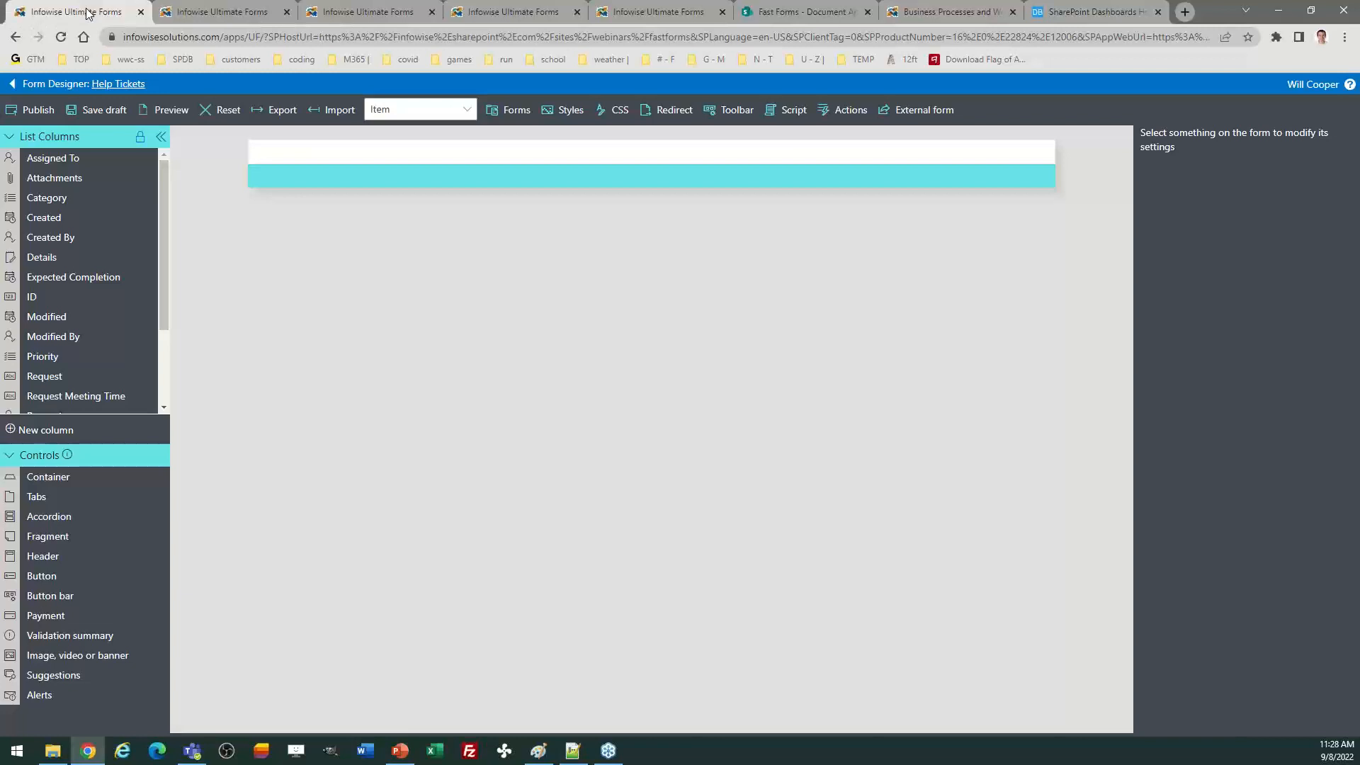
click(206, 12)
click(355, 12)
click(514, 15)
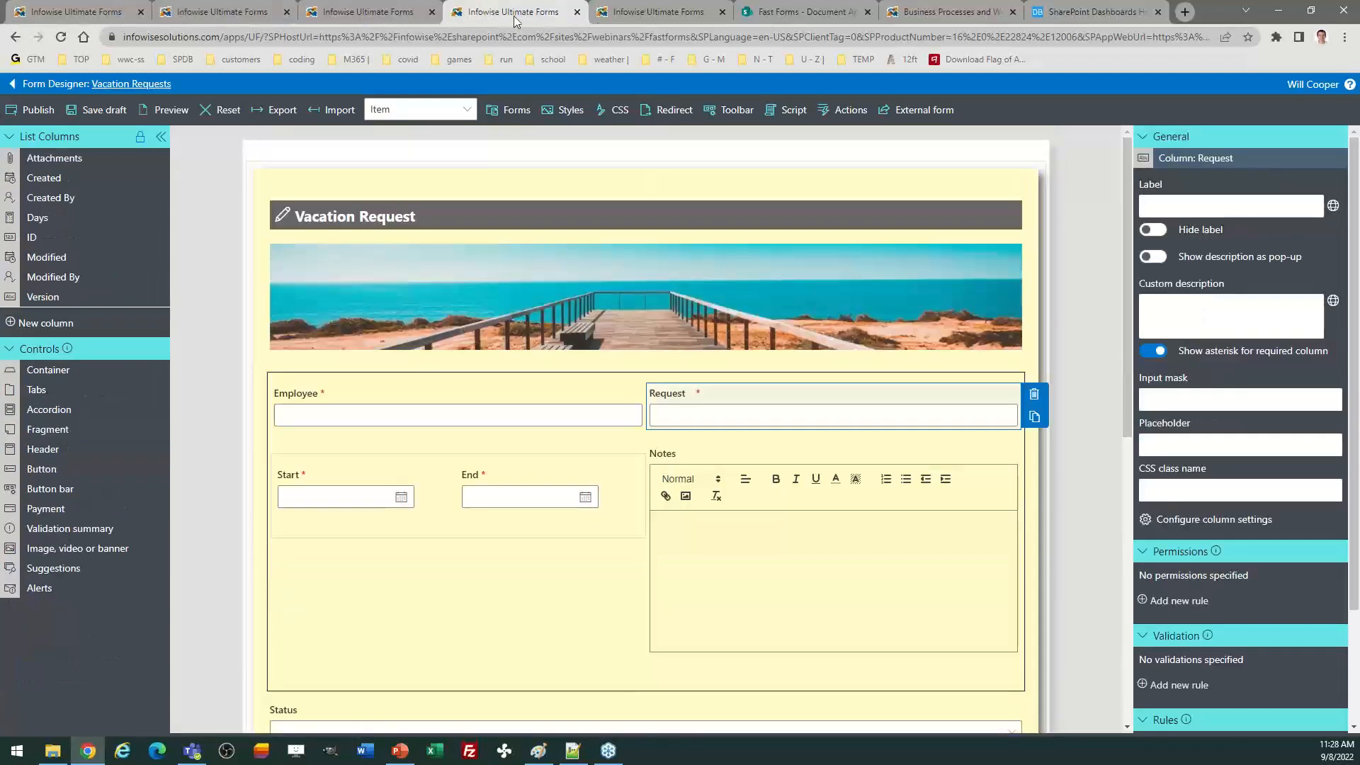
click(624, 15)
click(821, 14)
Step: Switch to the Infowise website and examine the free trial choices, including the online trial and the installation platforms
click(926, 9)
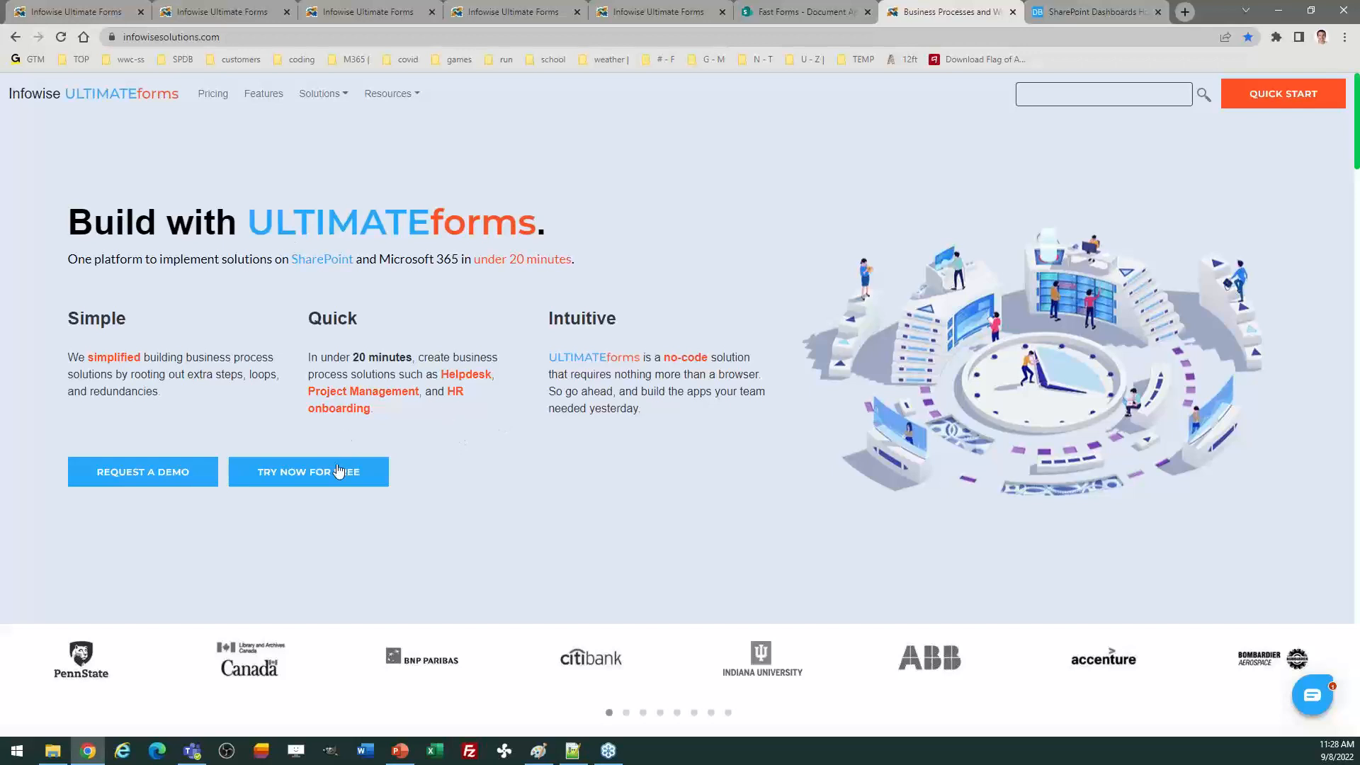
click(310, 474)
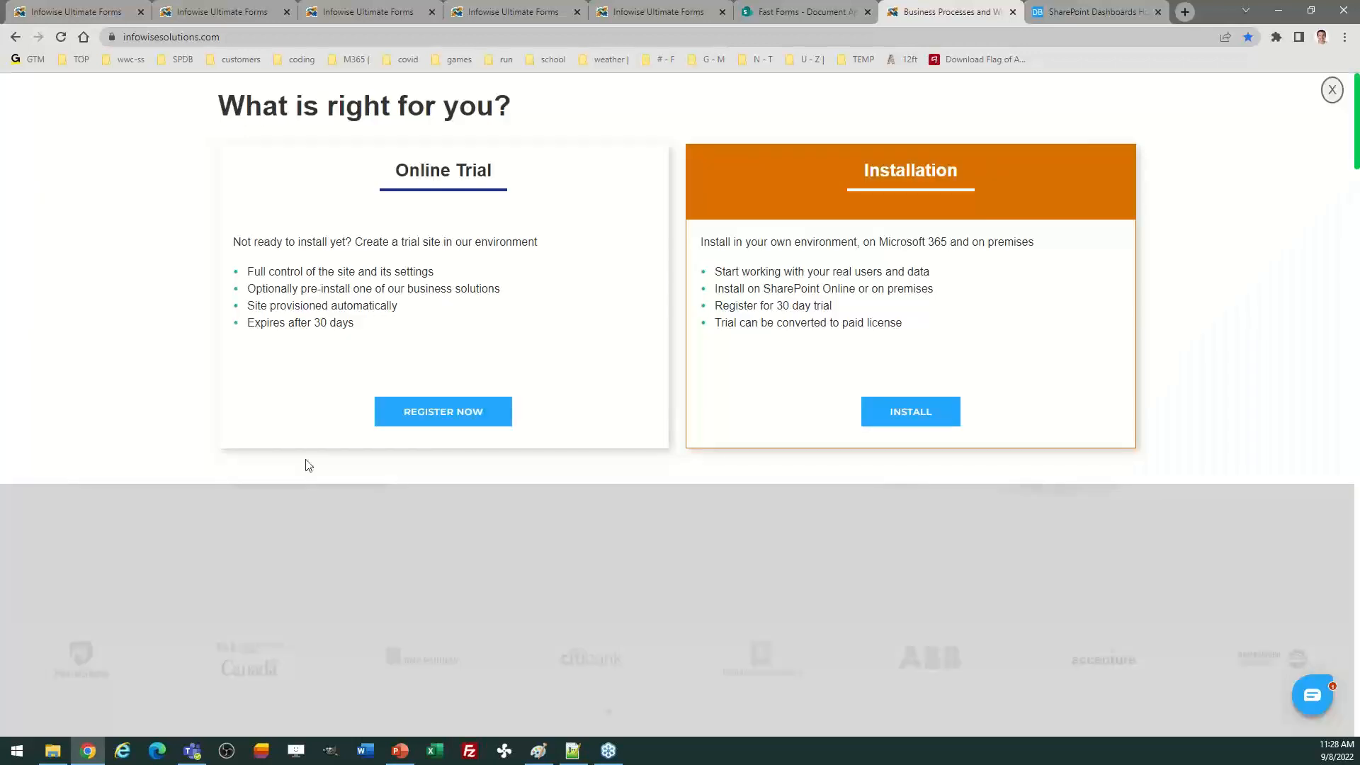
click(898, 407)
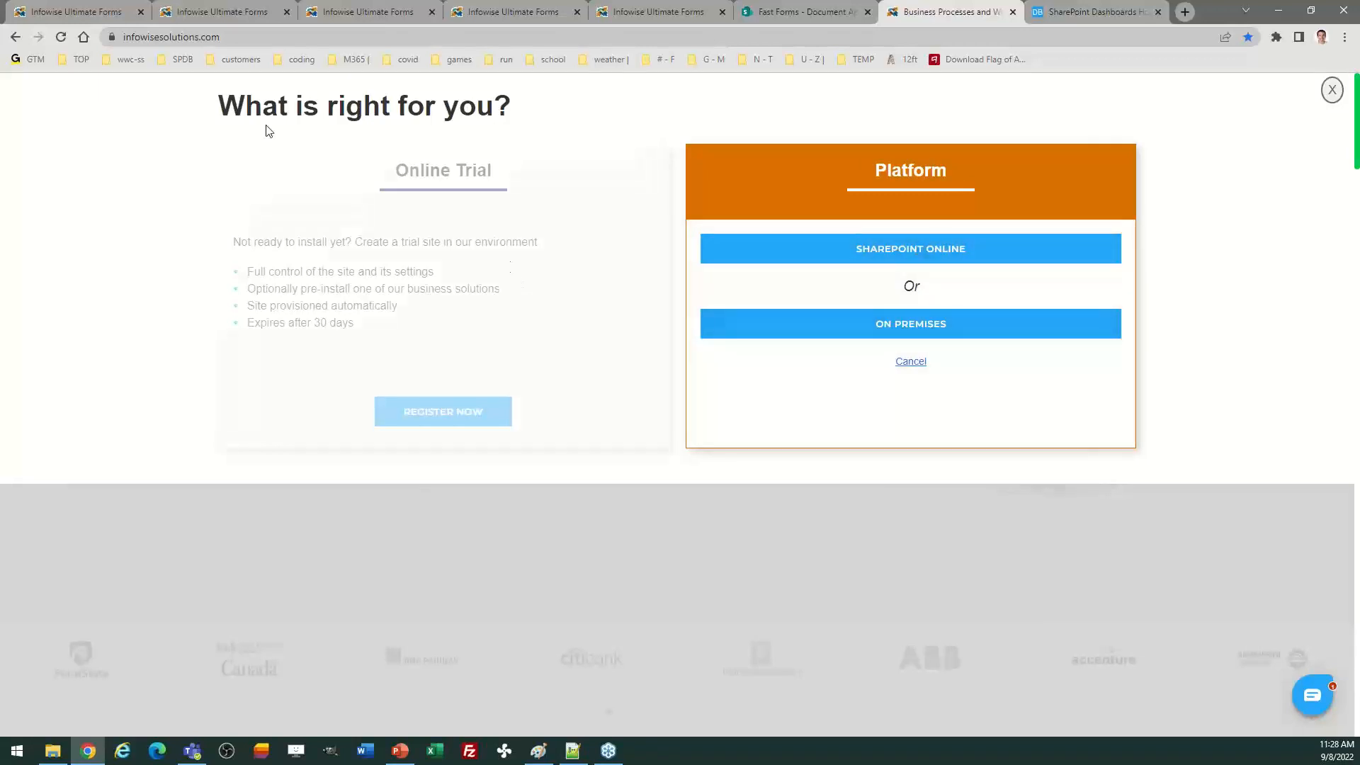
click(16, 37)
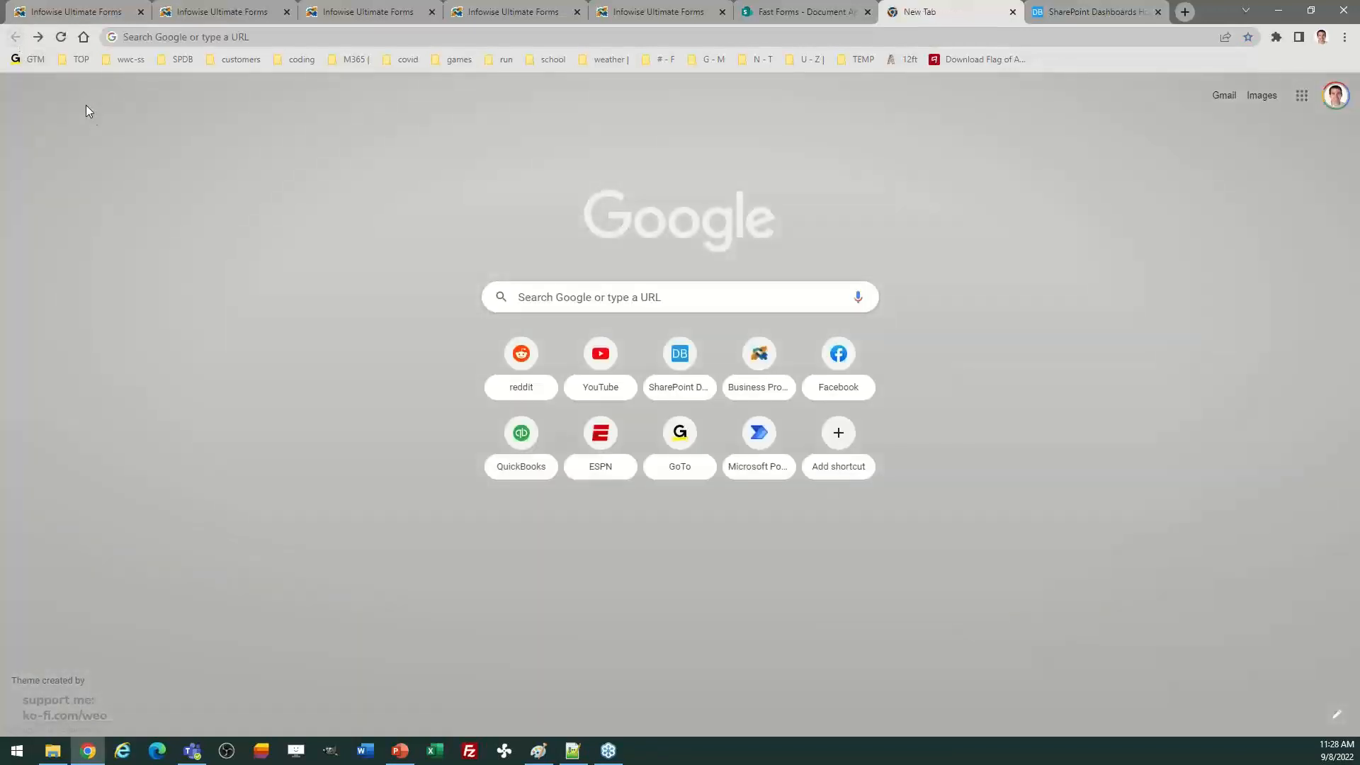
click(44, 37)
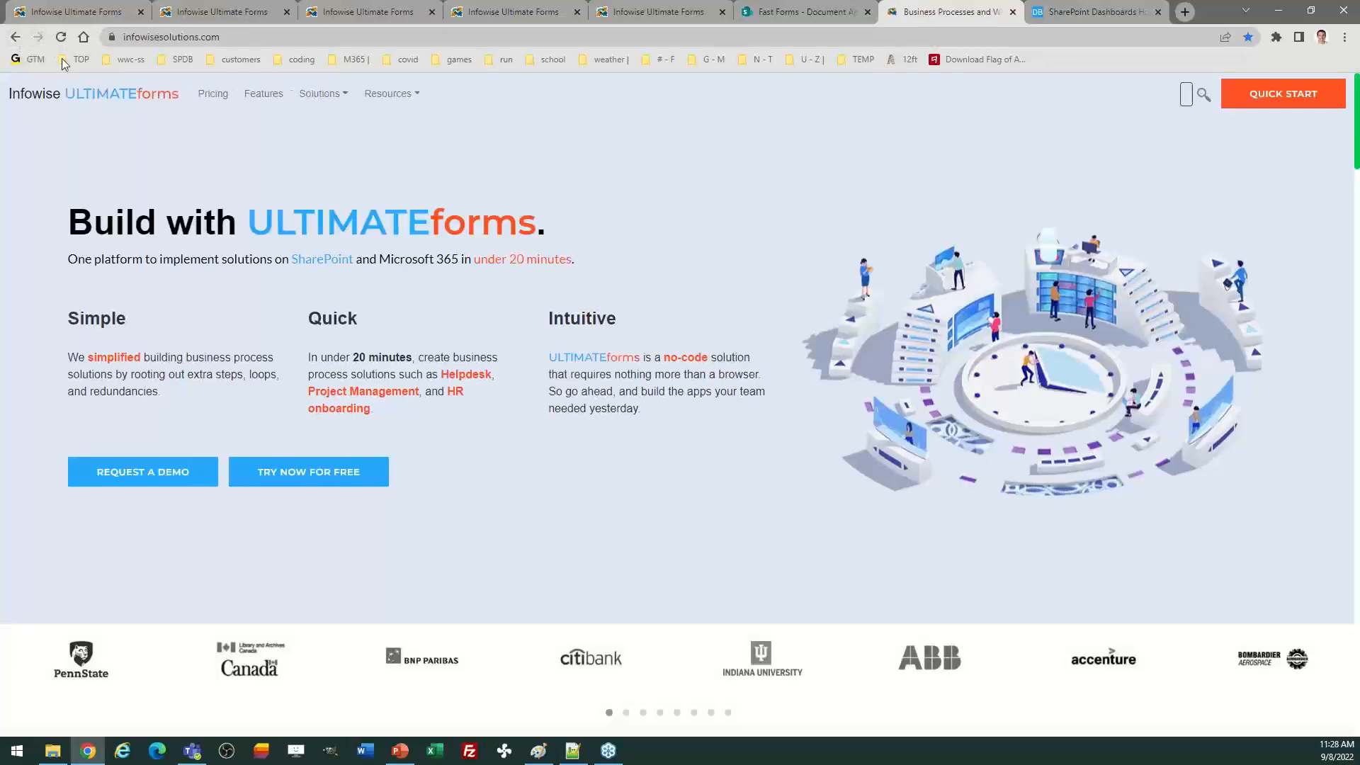
click(345, 478)
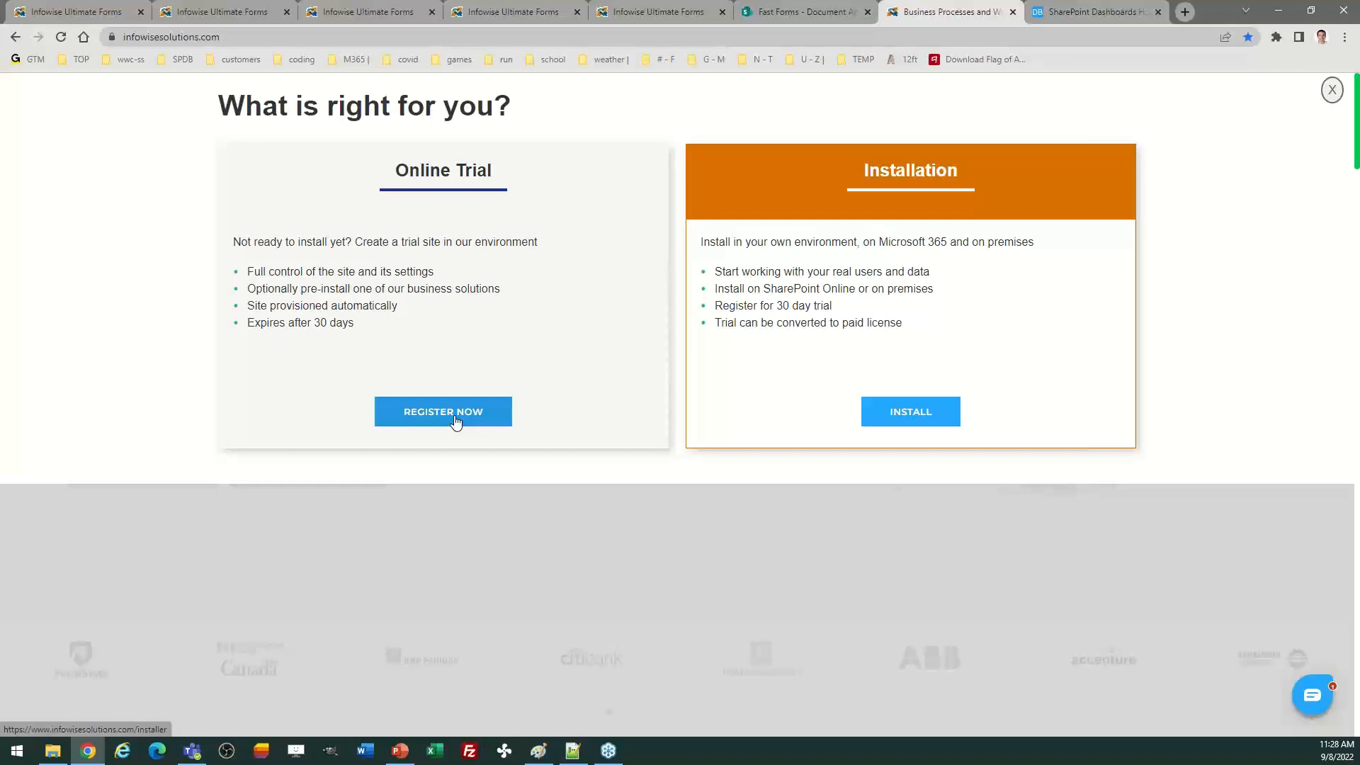
click(1329, 90)
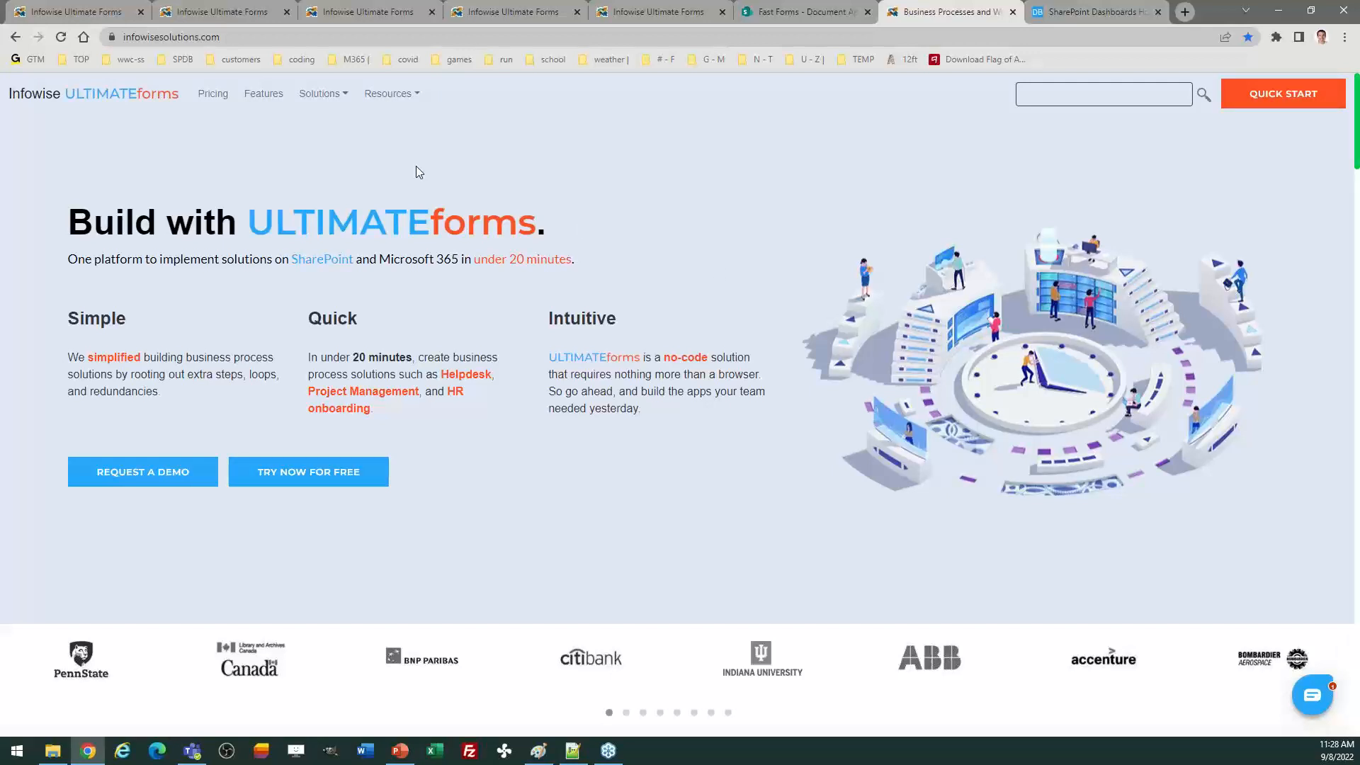
Step: Look through the website's resources and open the Webinars page to browse the past webinar recordings
click(389, 94)
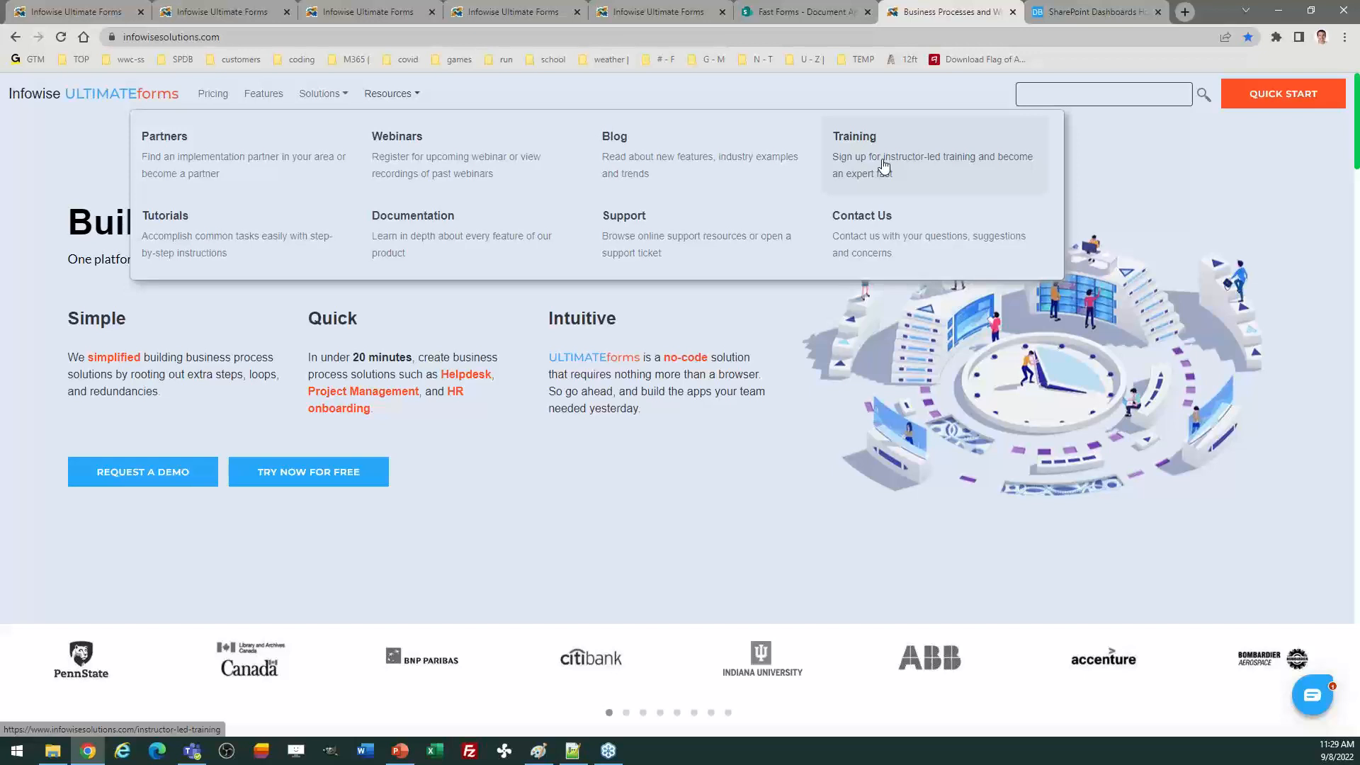
click(777, 481)
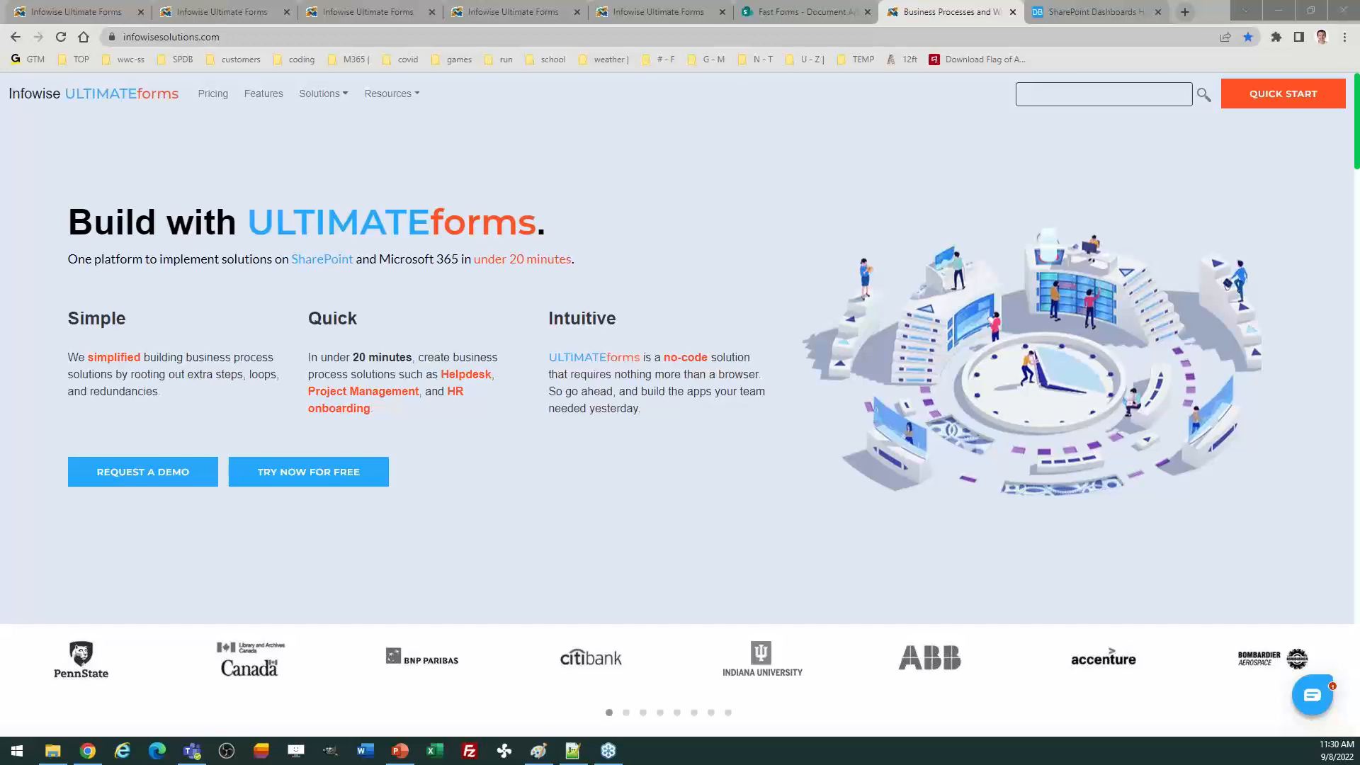
click(409, 98)
click(414, 157)
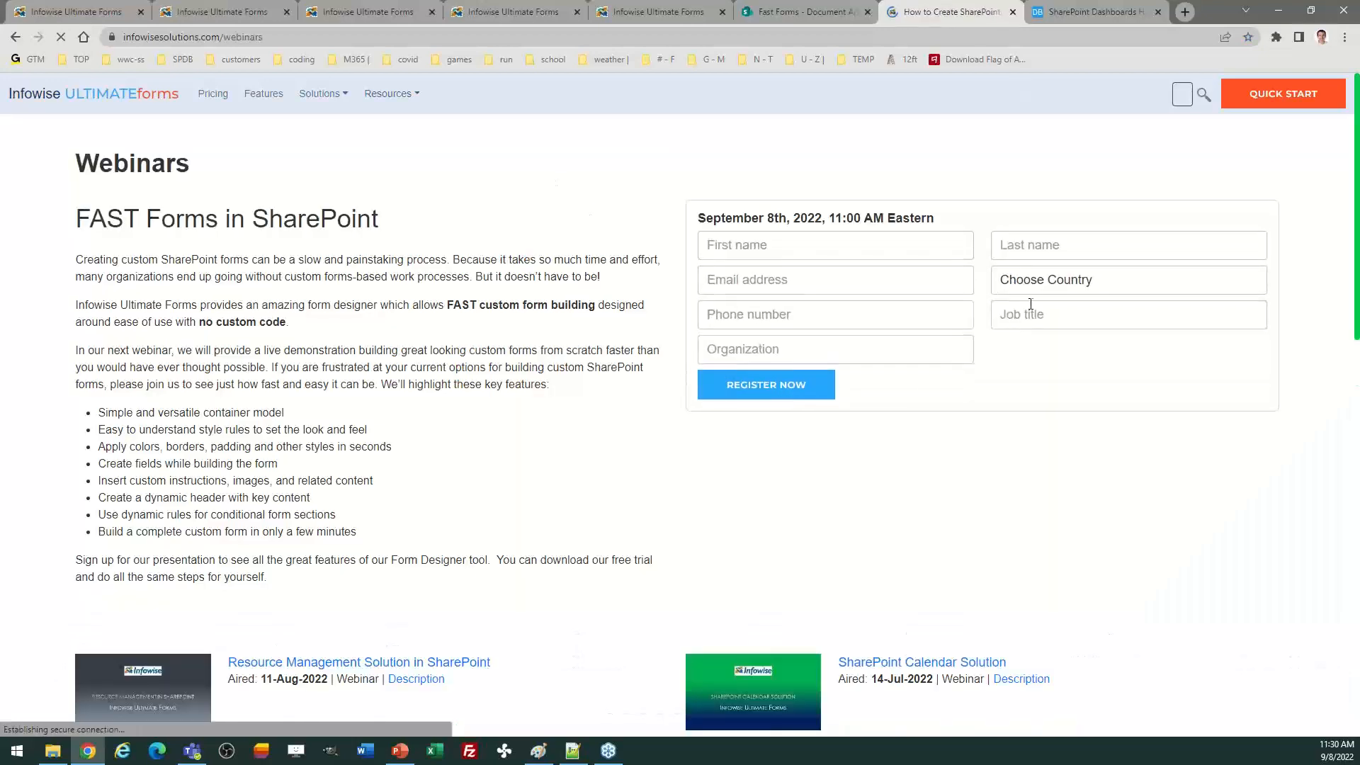
drag(1355, 199, 1356, 312)
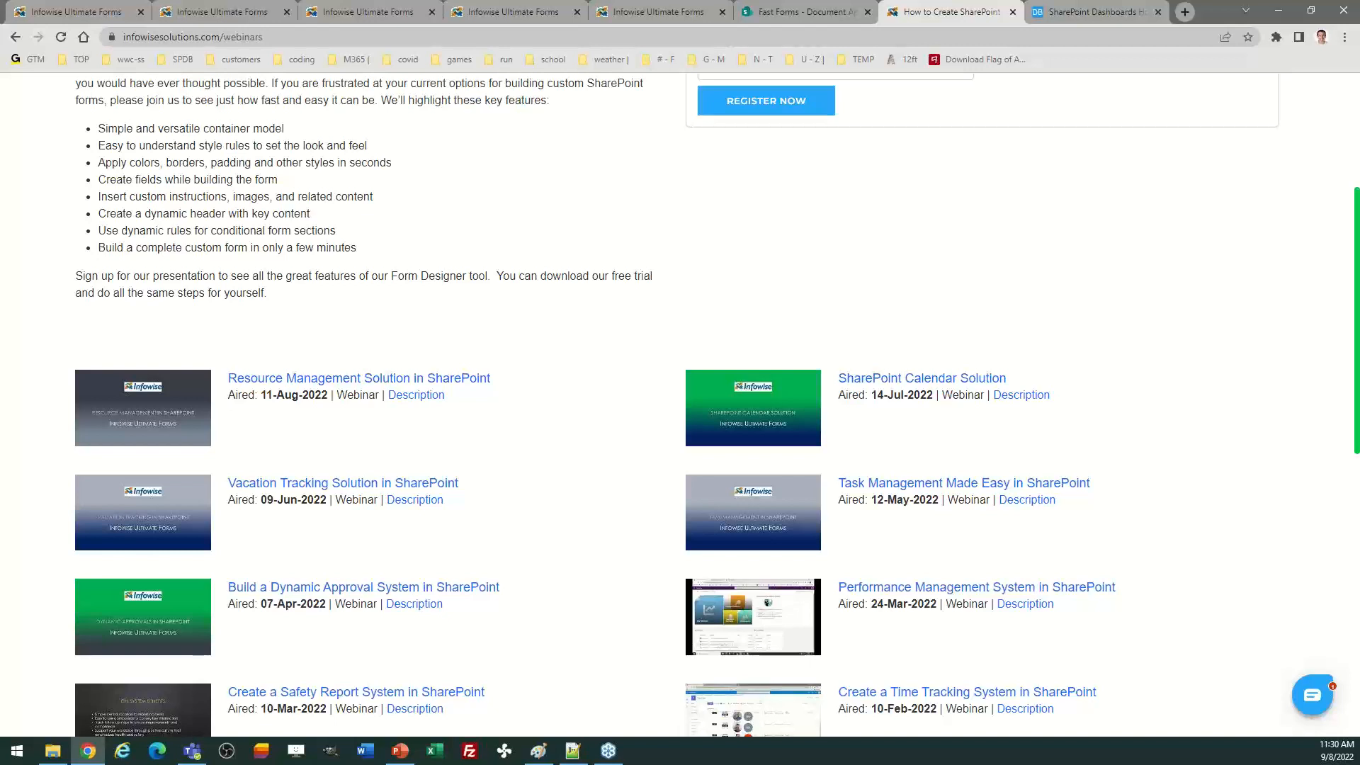
Step: Return to the Document Approval form designer and open the list's Print and export settings
click(662, 11)
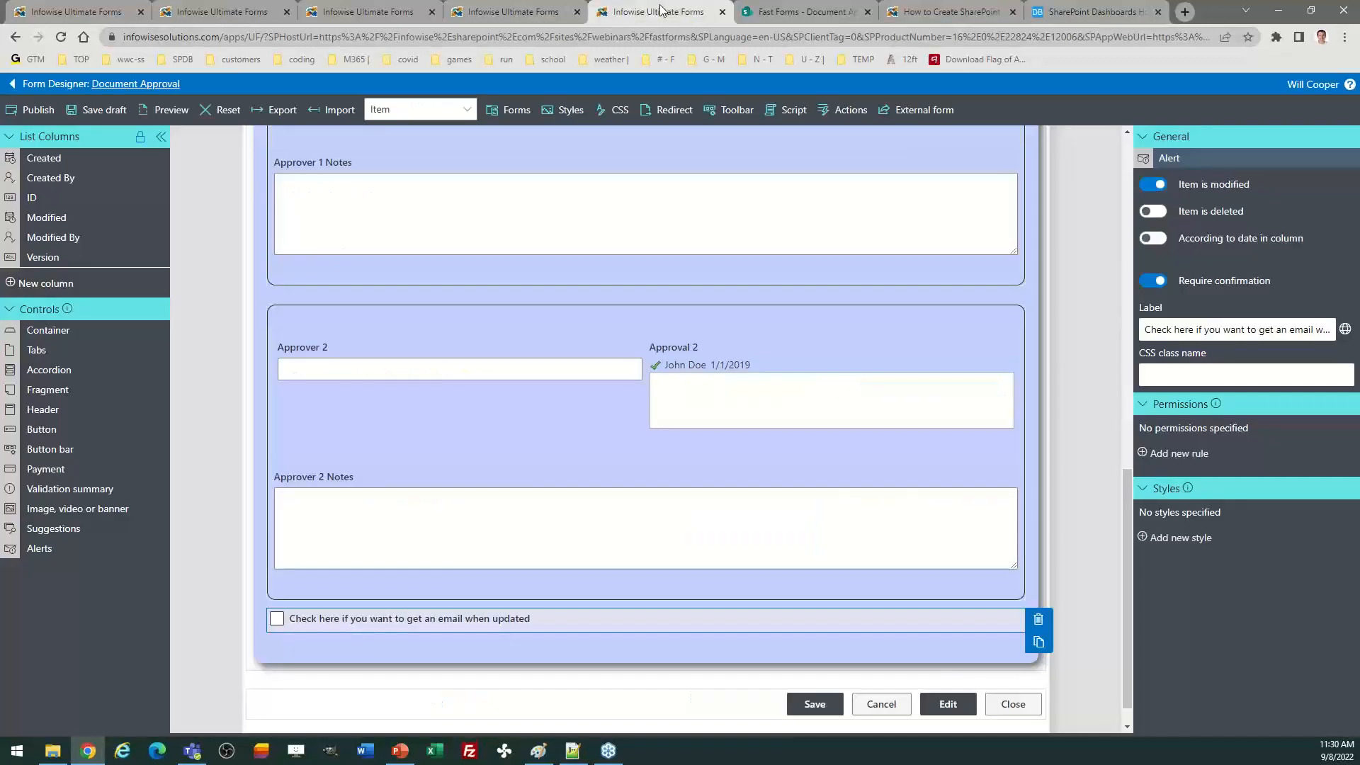
click(151, 83)
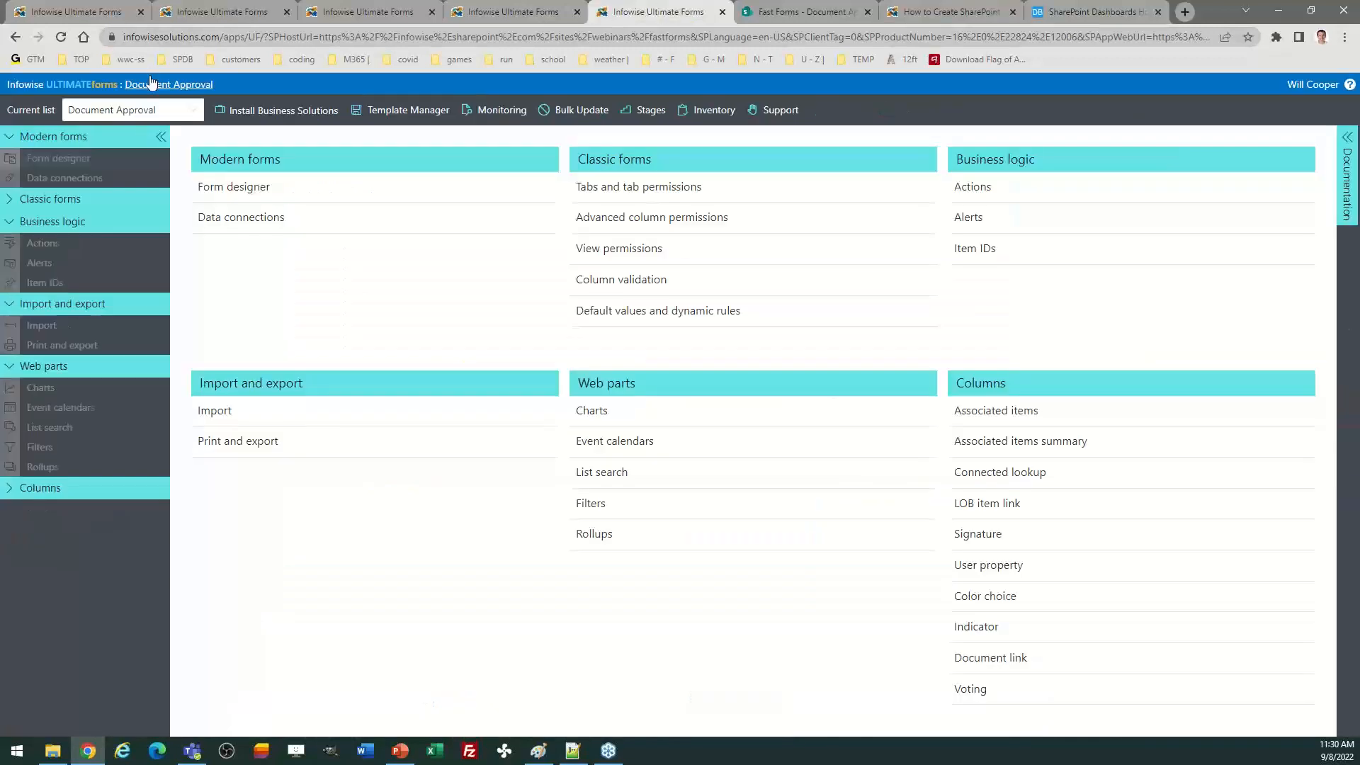
click(257, 449)
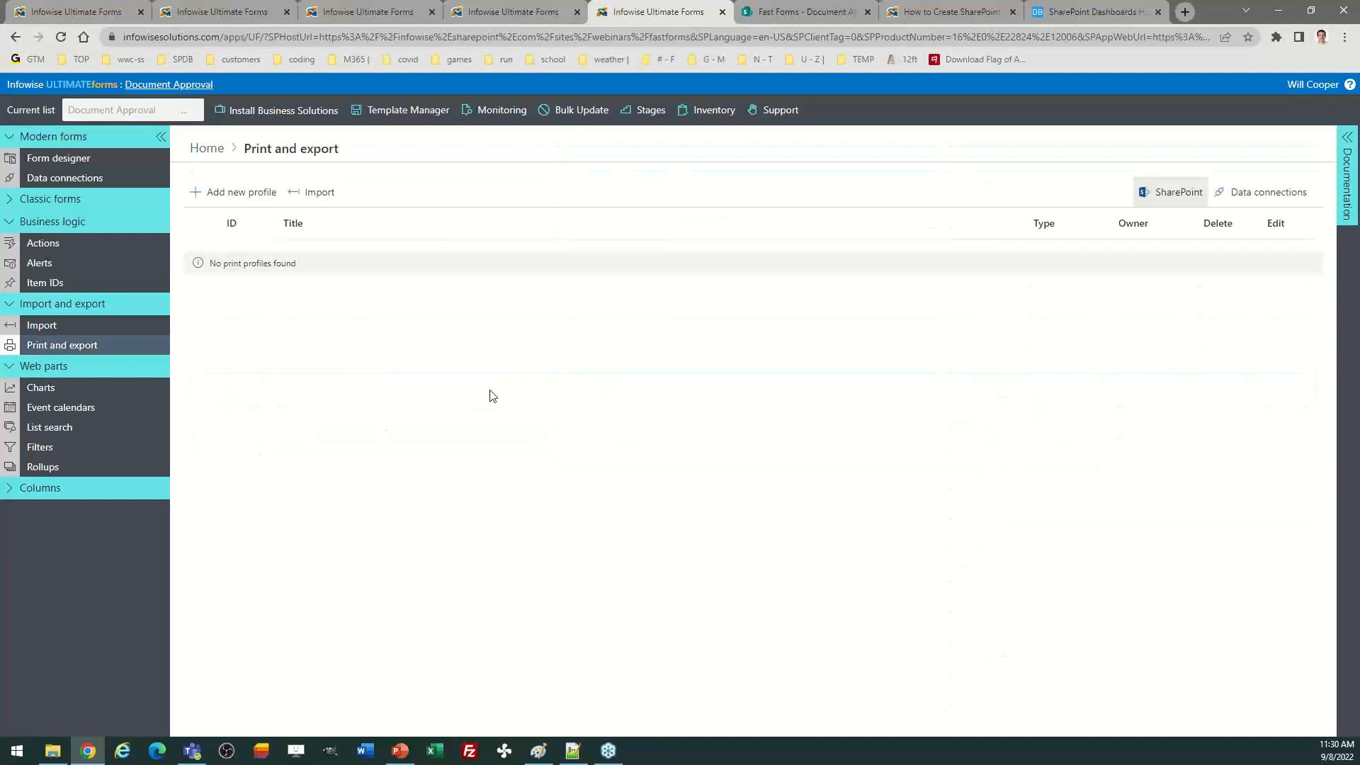
Step: Examine the type, edit mode and column settings of a new print profile, cancel it and return to the list's settings overview
click(259, 201)
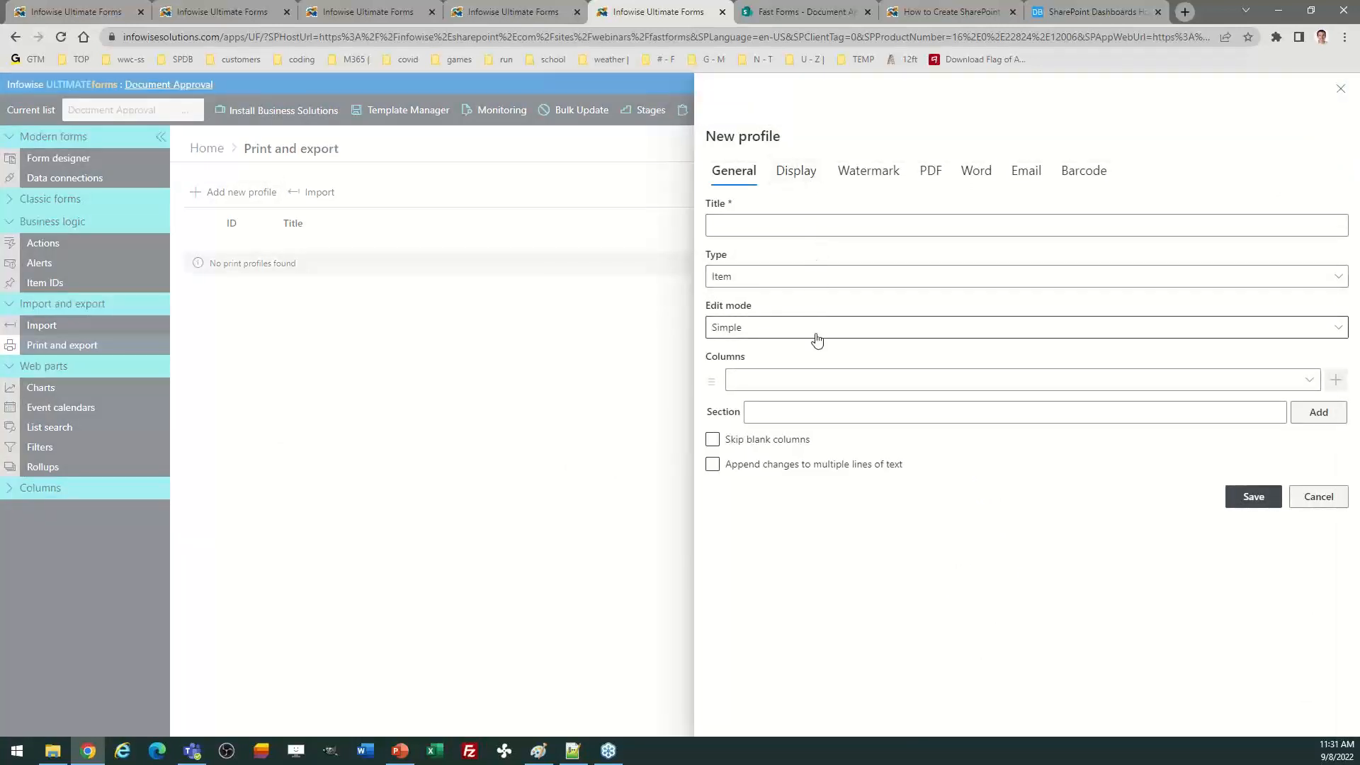
click(808, 378)
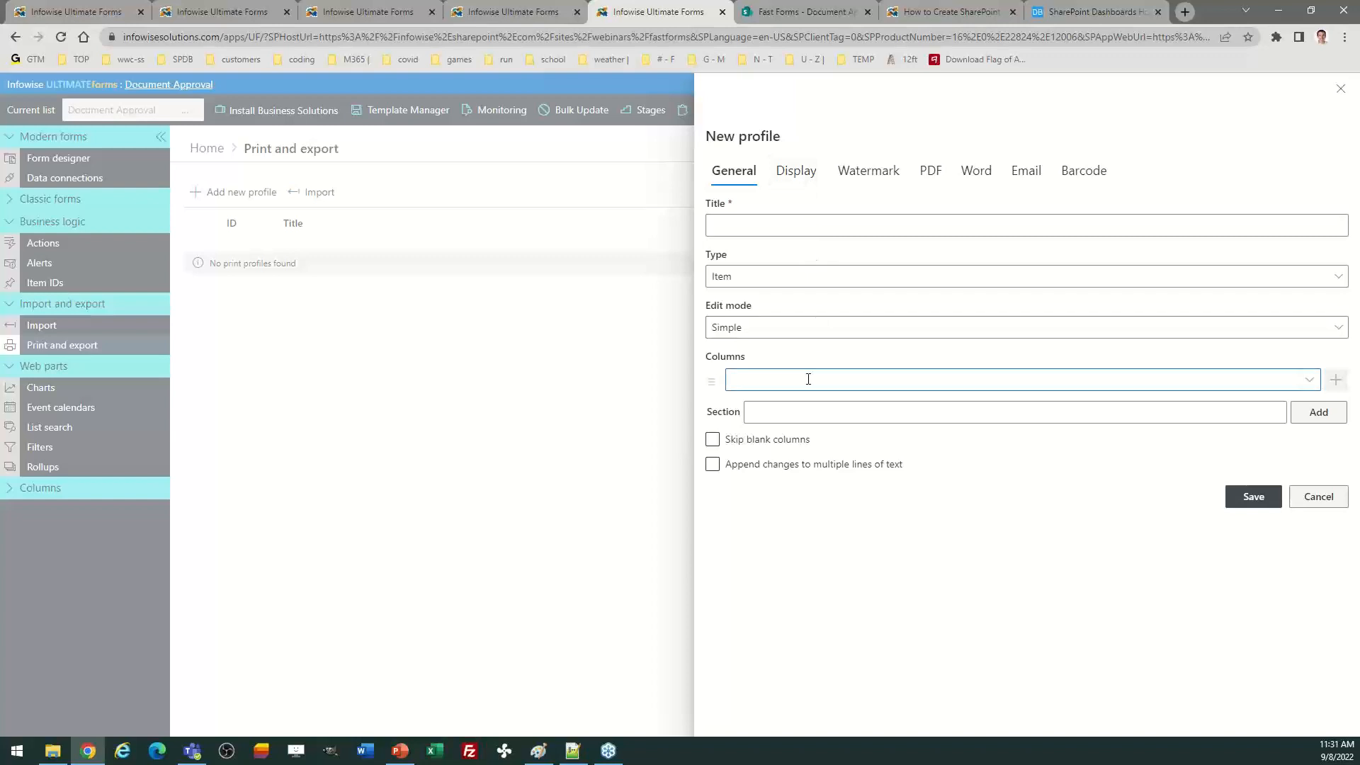
click(1324, 496)
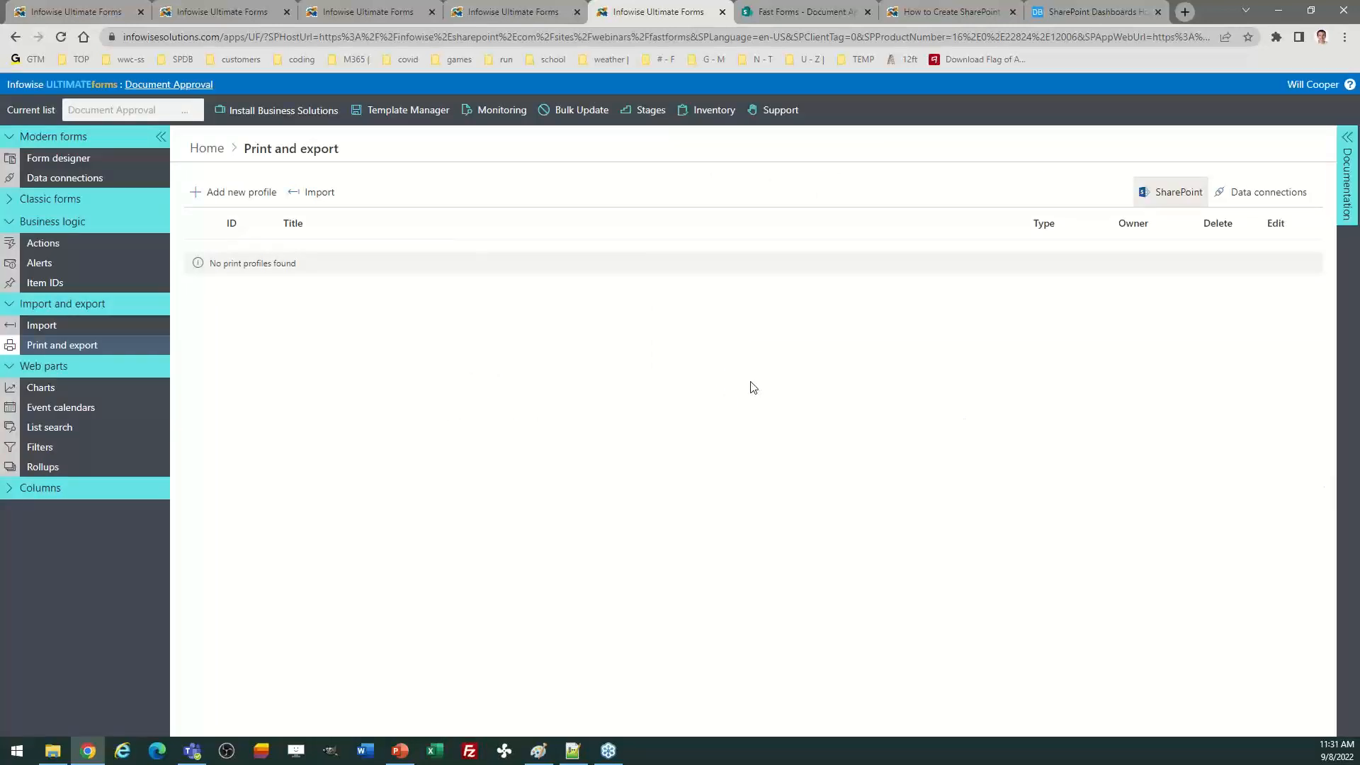
click(202, 141)
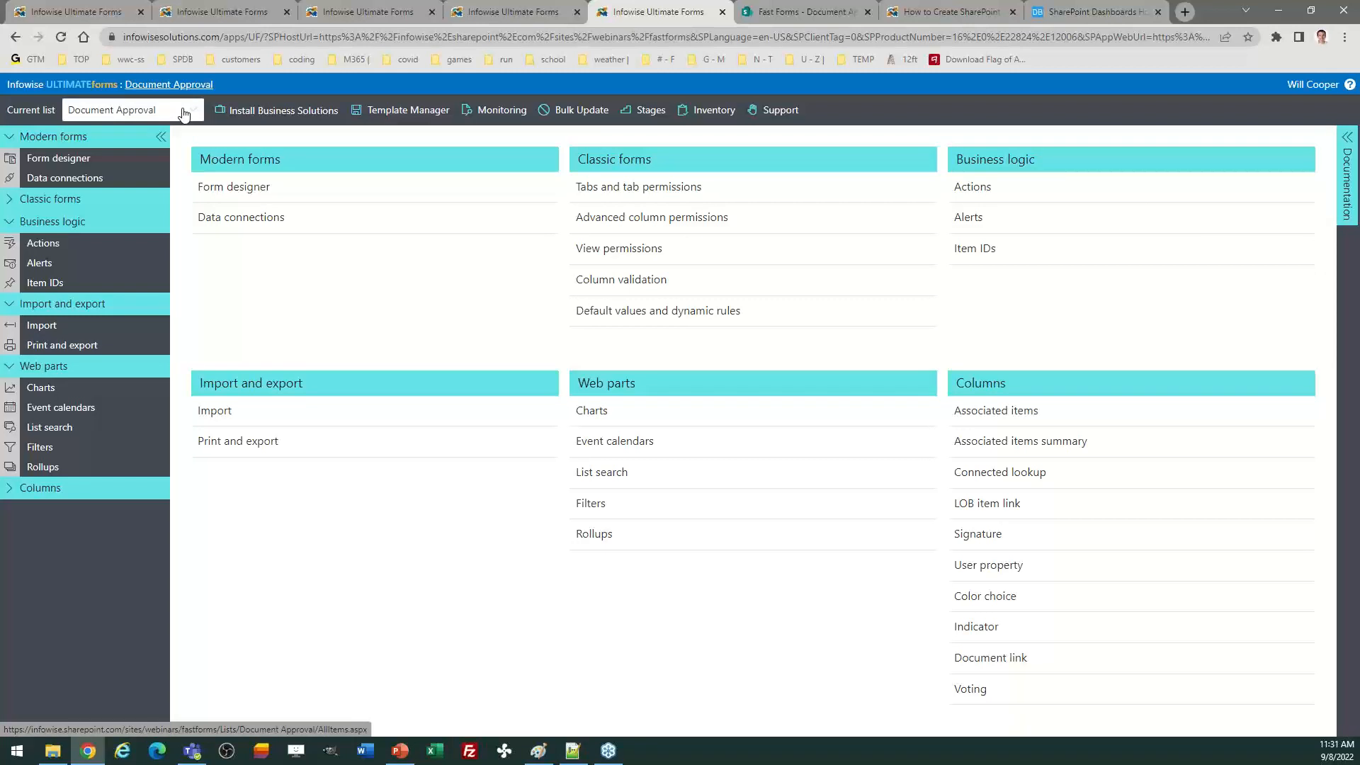
Step: Open the Document Approval list and view the default print template for the Lab Procress item
click(184, 113)
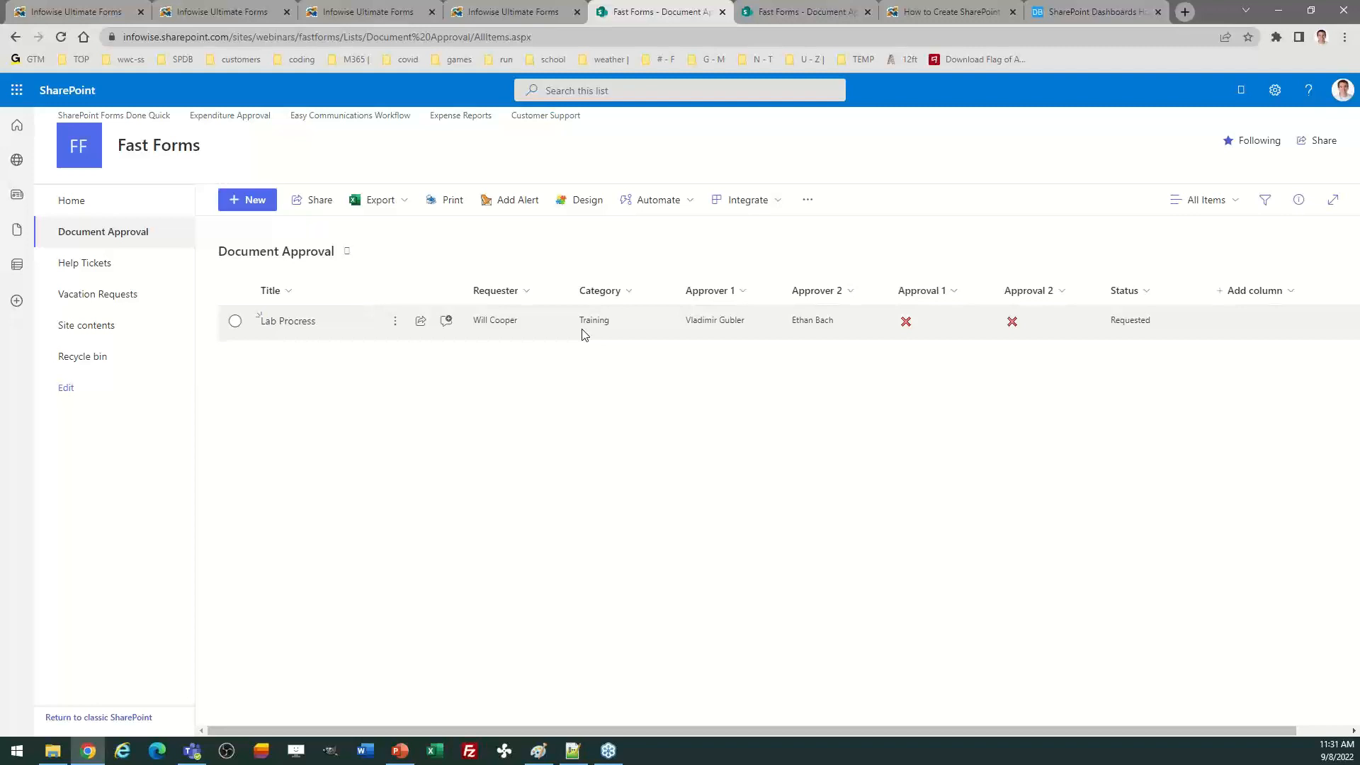
click(235, 324)
click(639, 201)
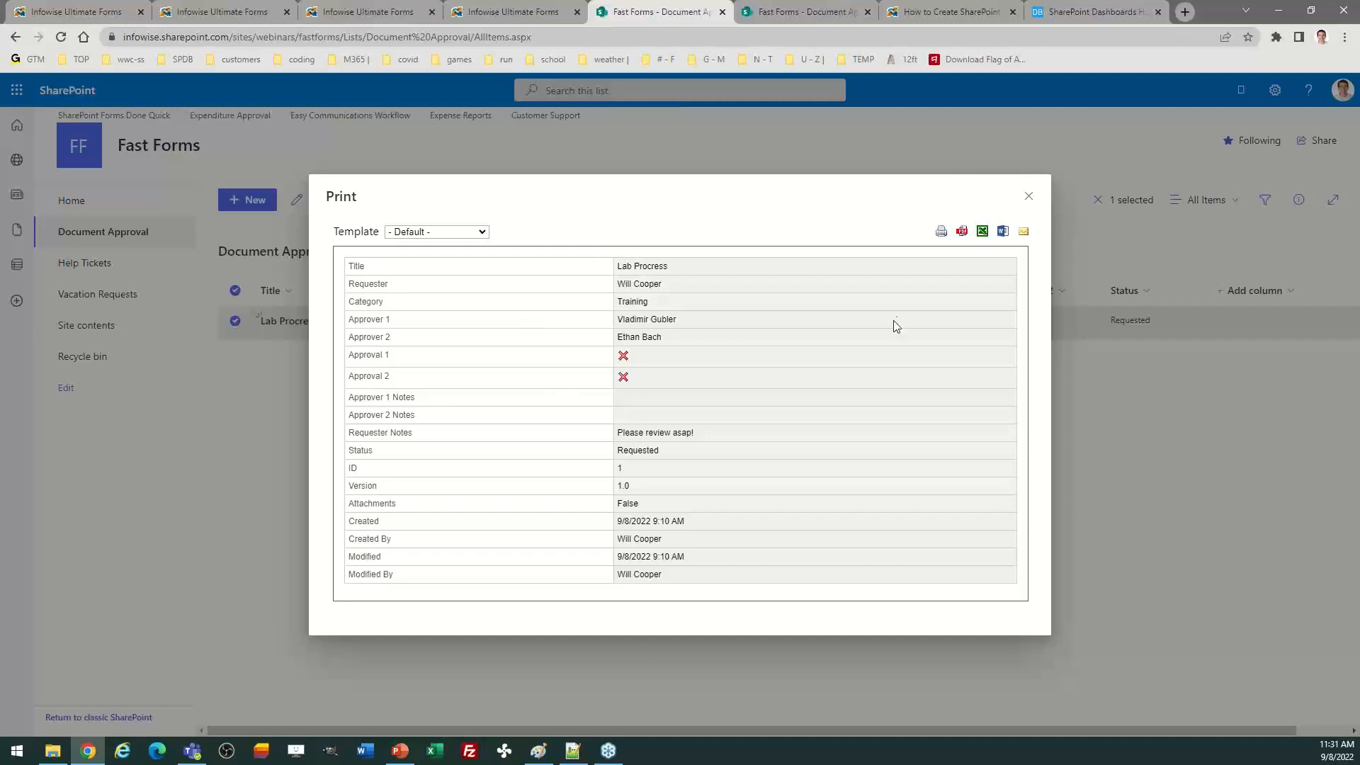
click(1027, 198)
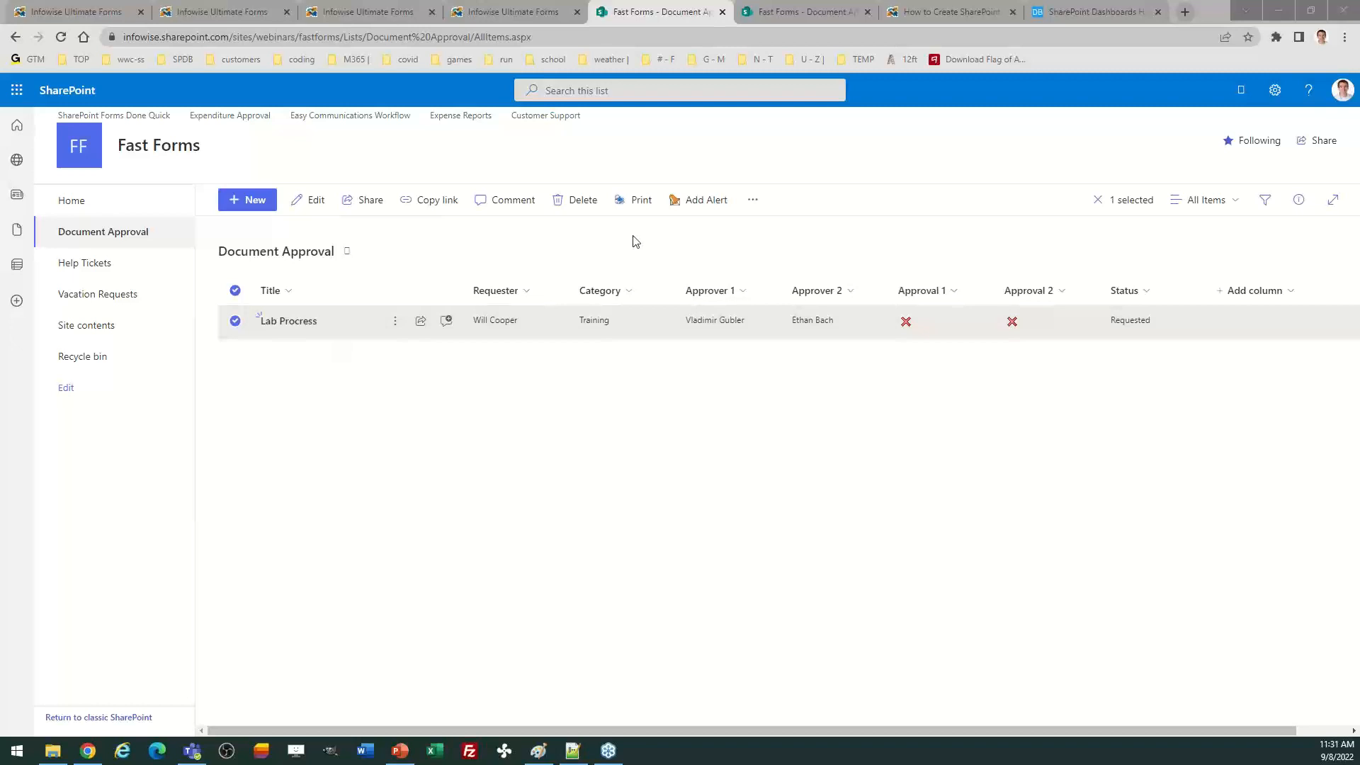
Step: Return to the list's design settings, examine a new action profile's types and trigger events, and cancel it
click(234, 320)
click(582, 200)
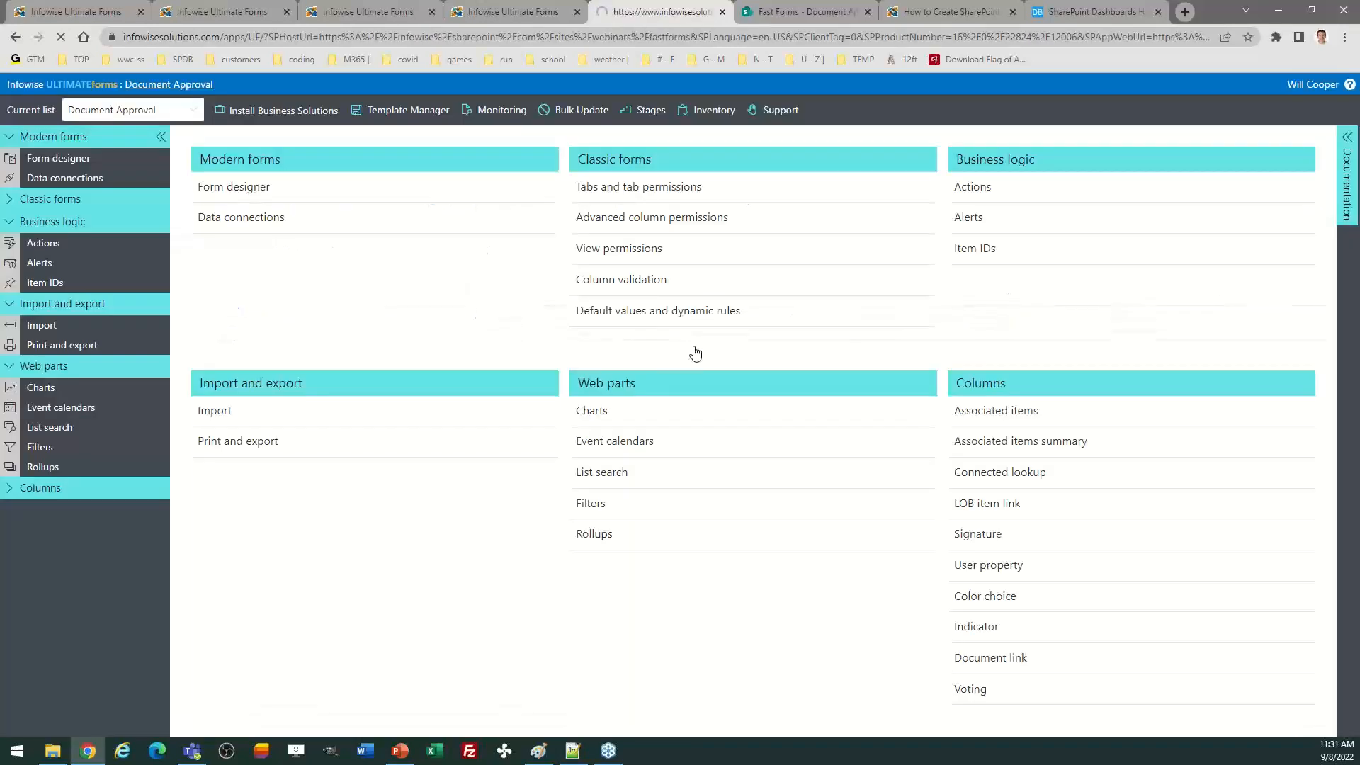
click(978, 193)
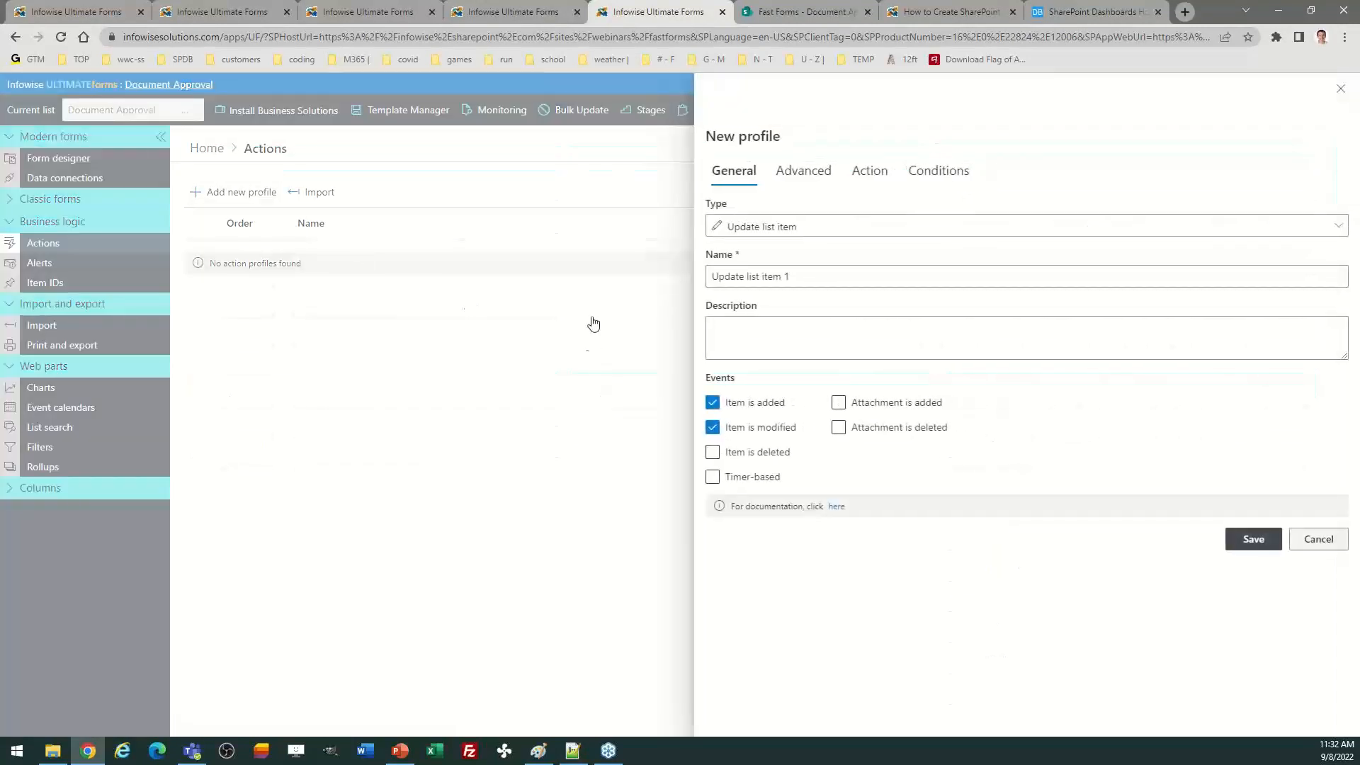
click(869, 226)
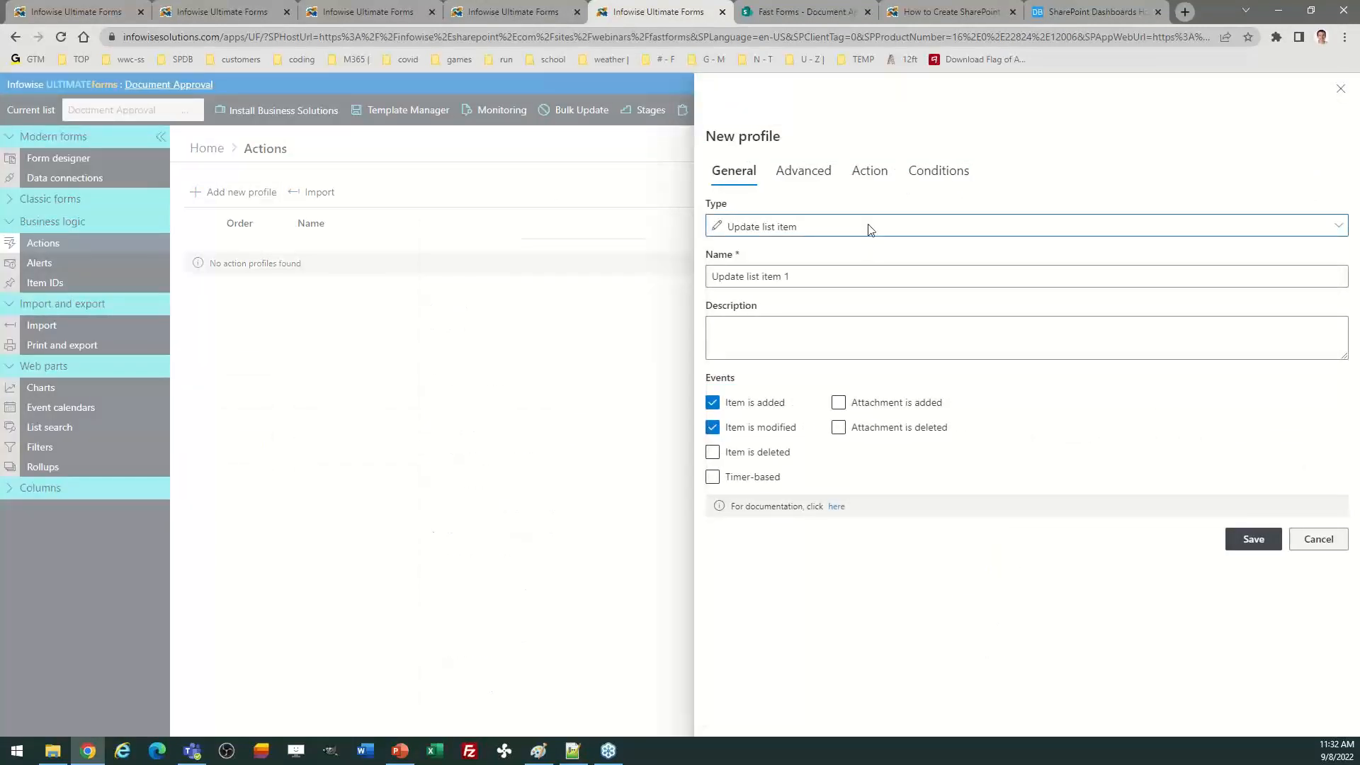
click(1332, 543)
click(207, 148)
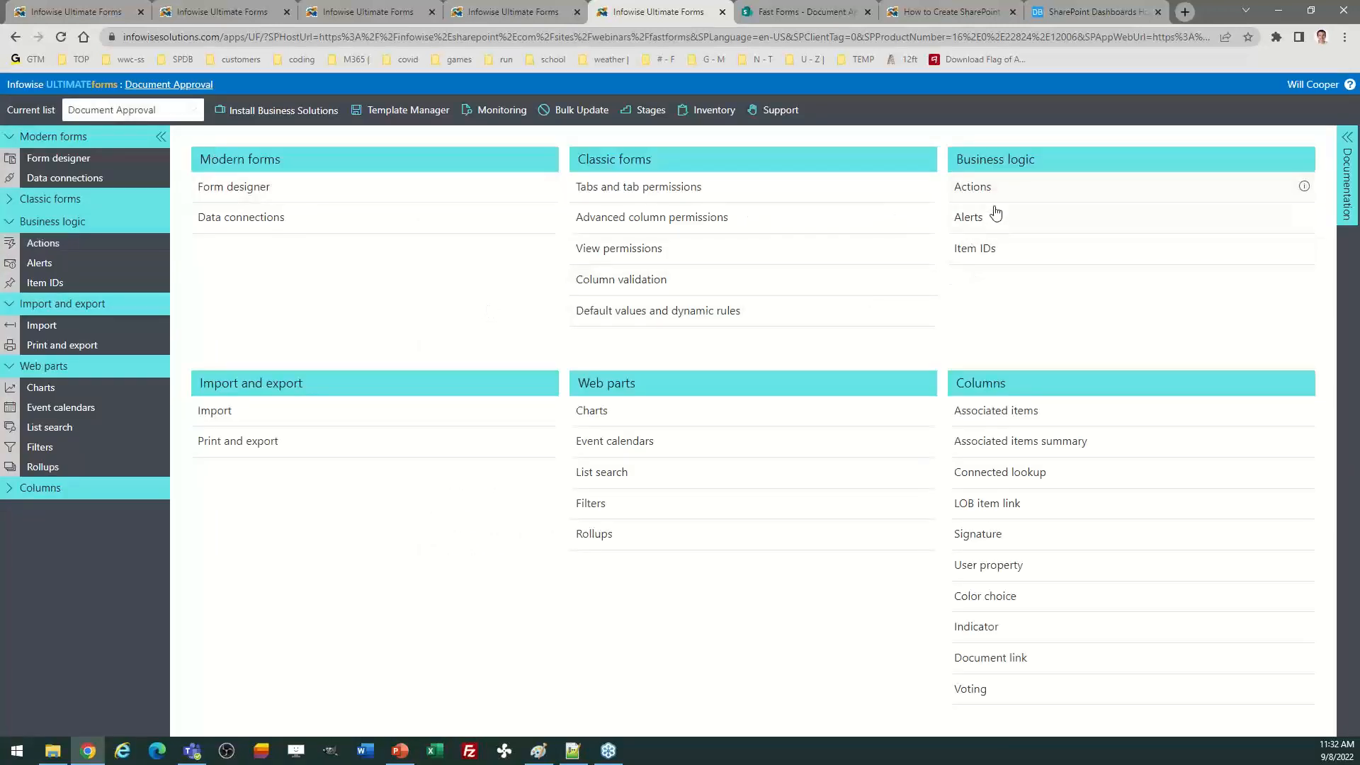
Step: Examine the recipients and sending conditions of a new alert profile for the Document Approval list, and cancel it
click(979, 223)
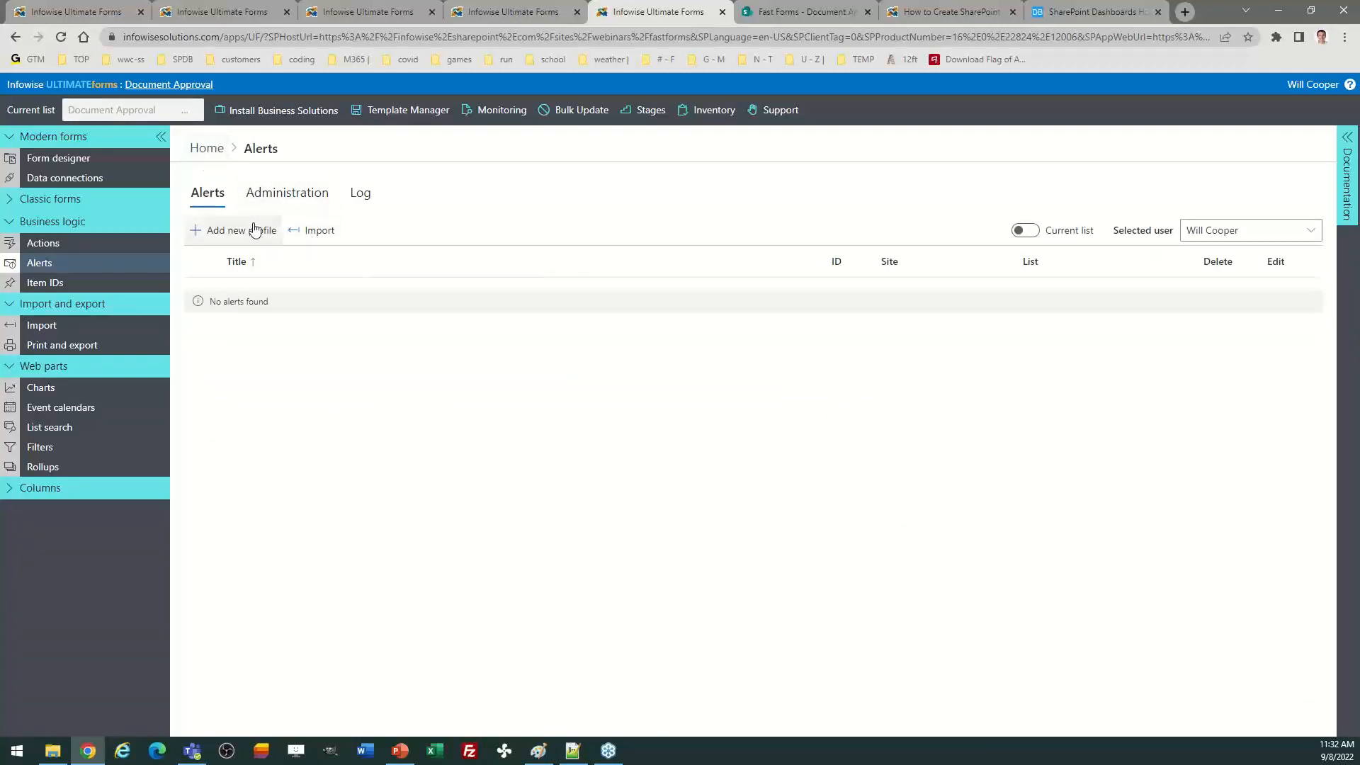
click(228, 232)
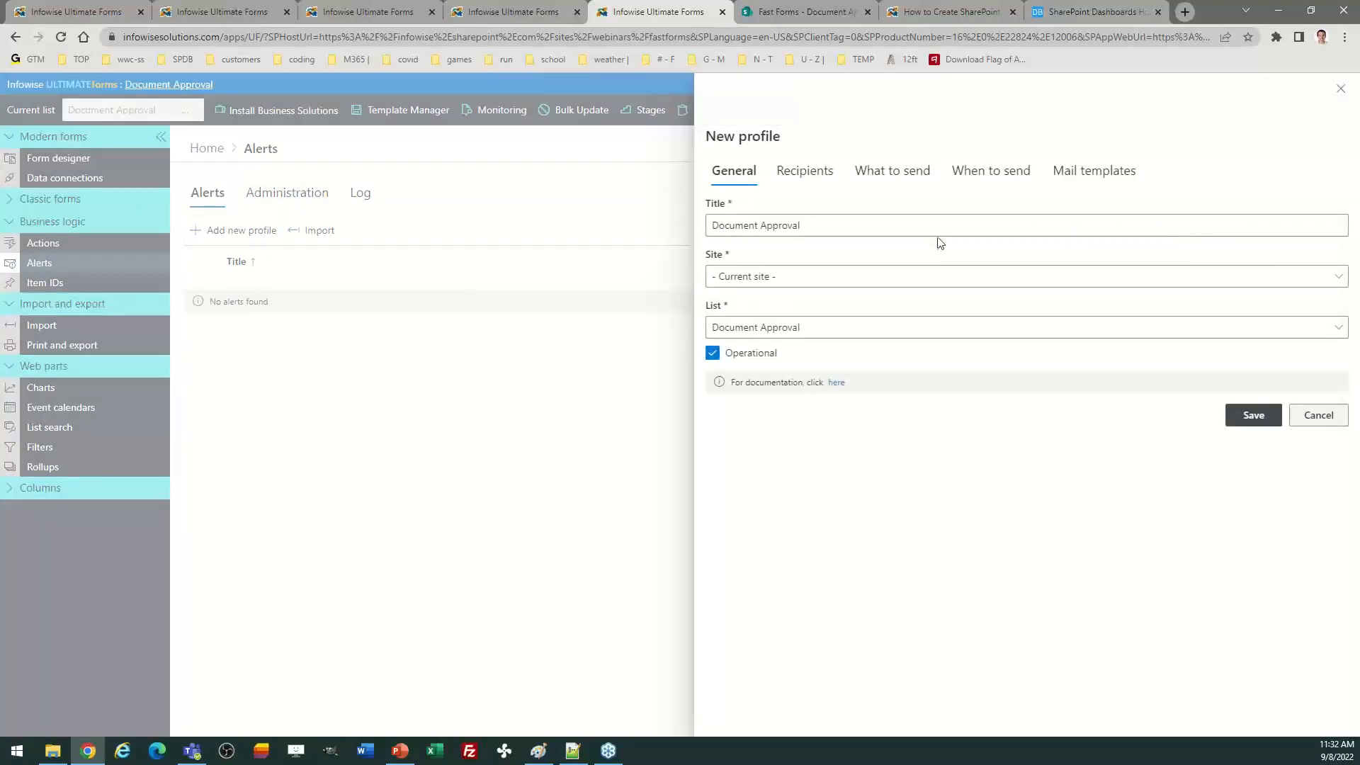
click(803, 171)
click(914, 170)
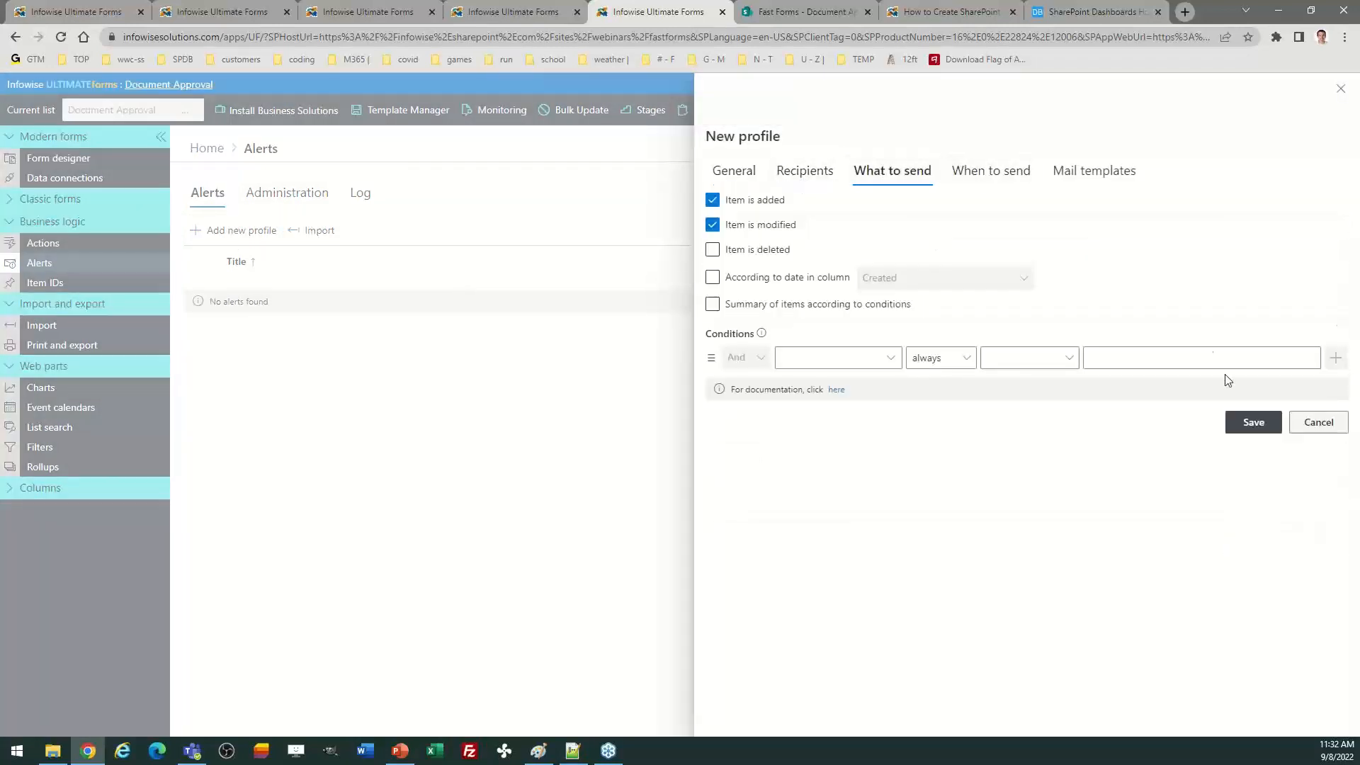
click(1321, 425)
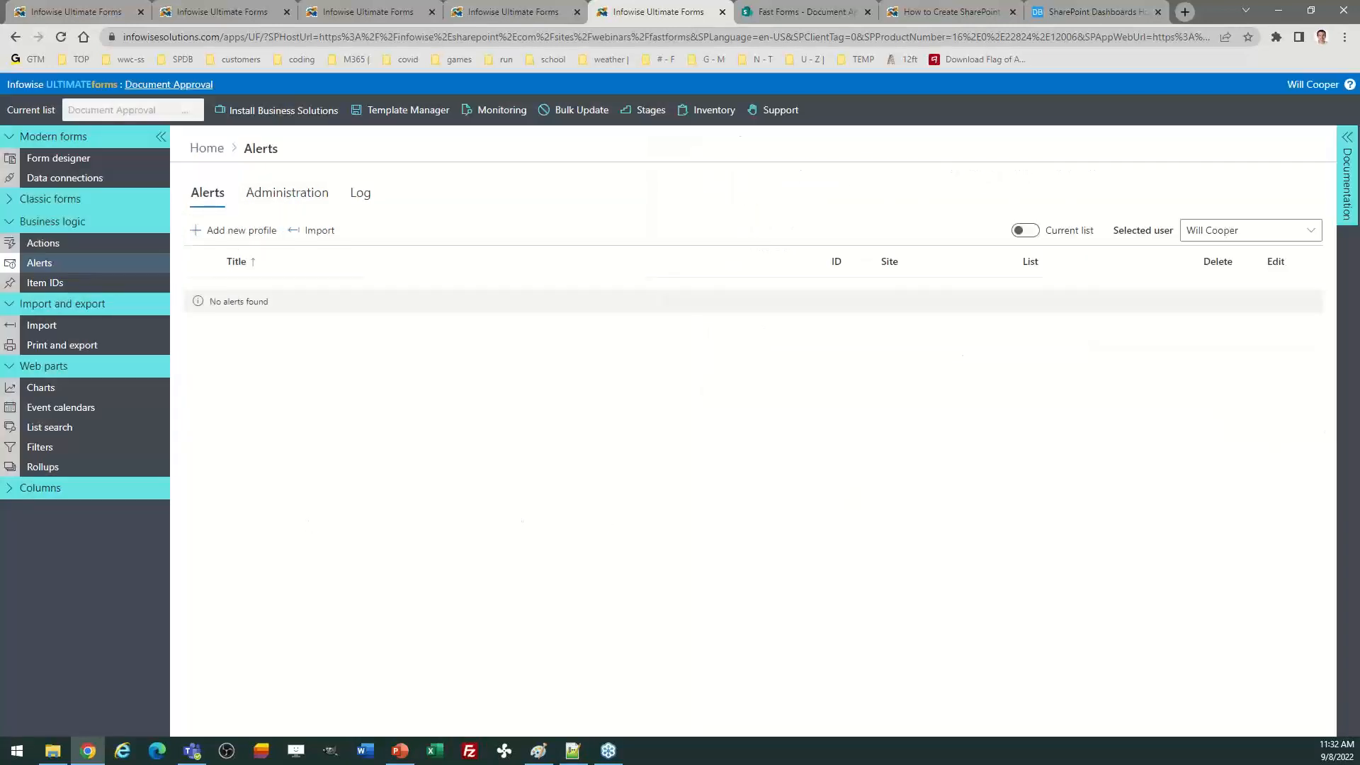
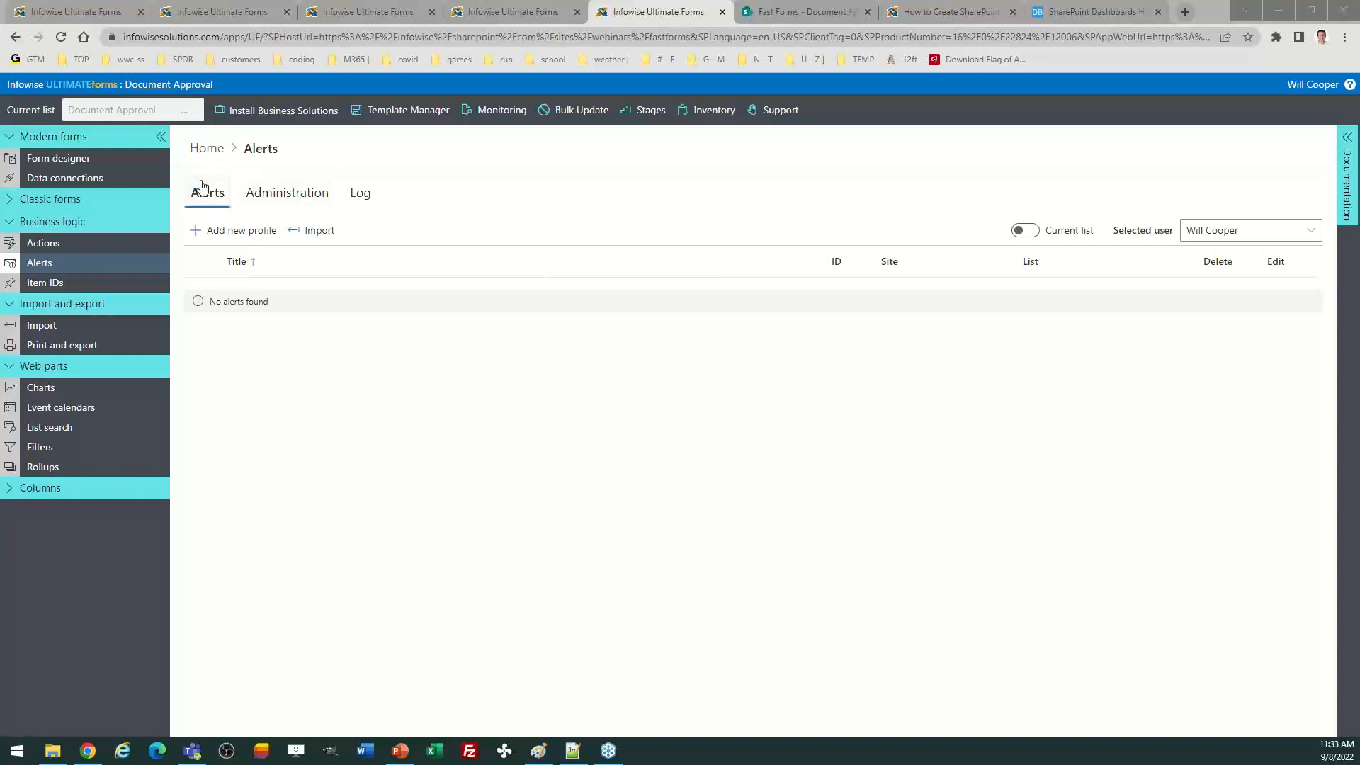
Step: Review the settings of the Approval 1 signature column, including its signature type, and leave without saving
click(205, 149)
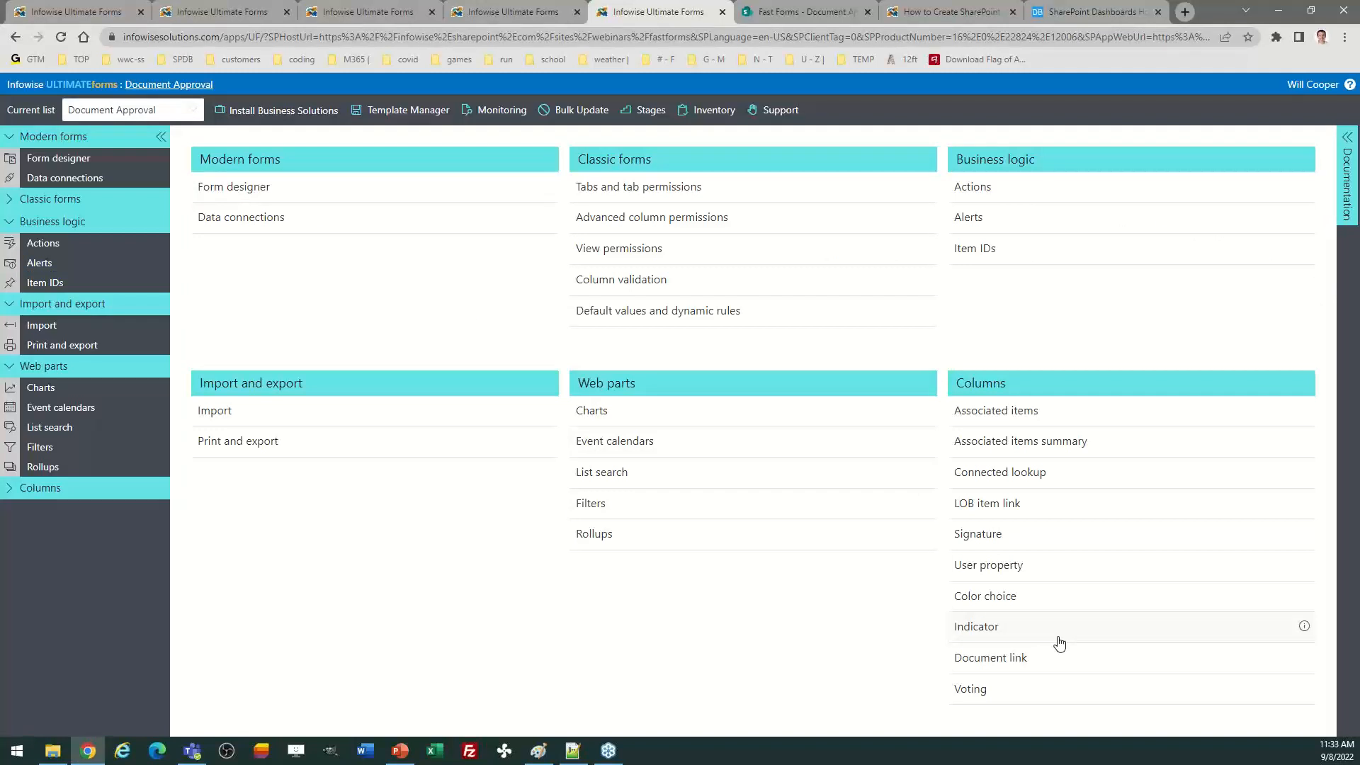
click(993, 533)
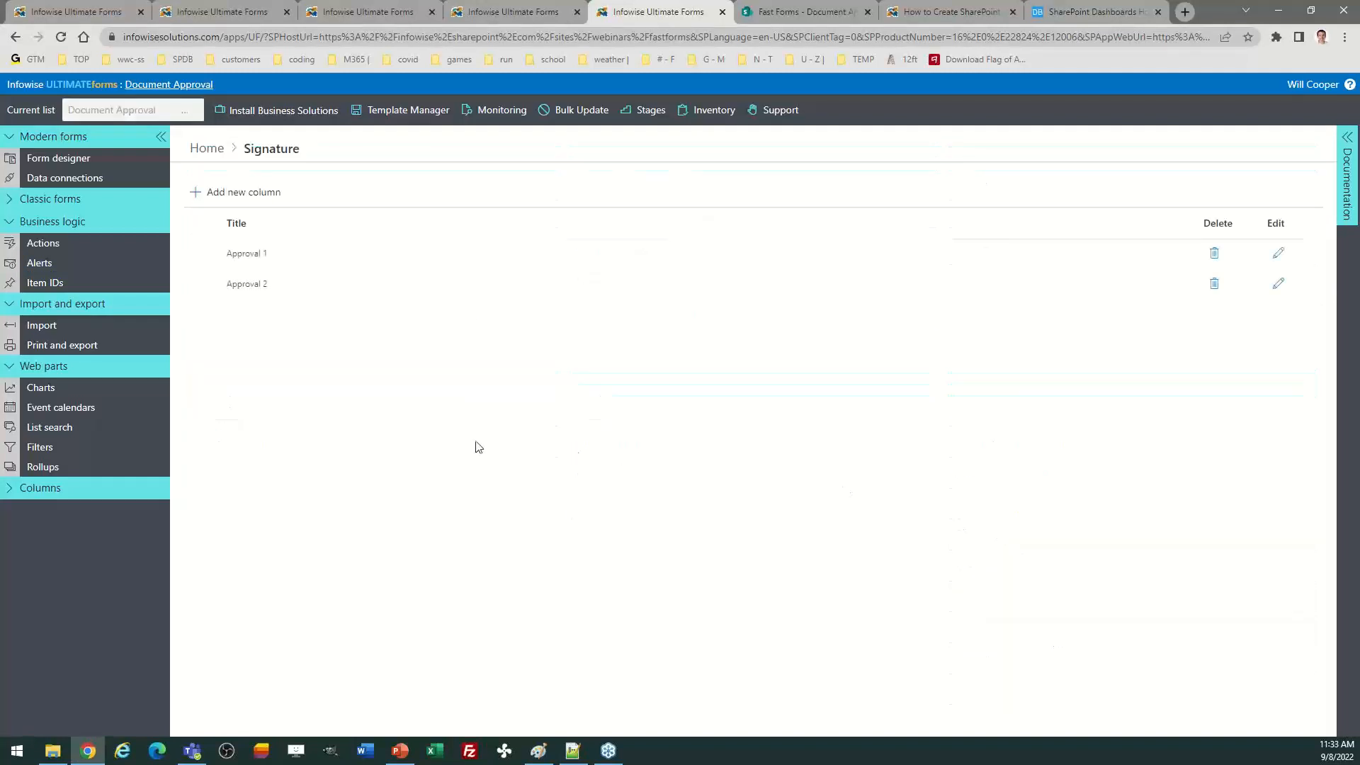
click(1277, 252)
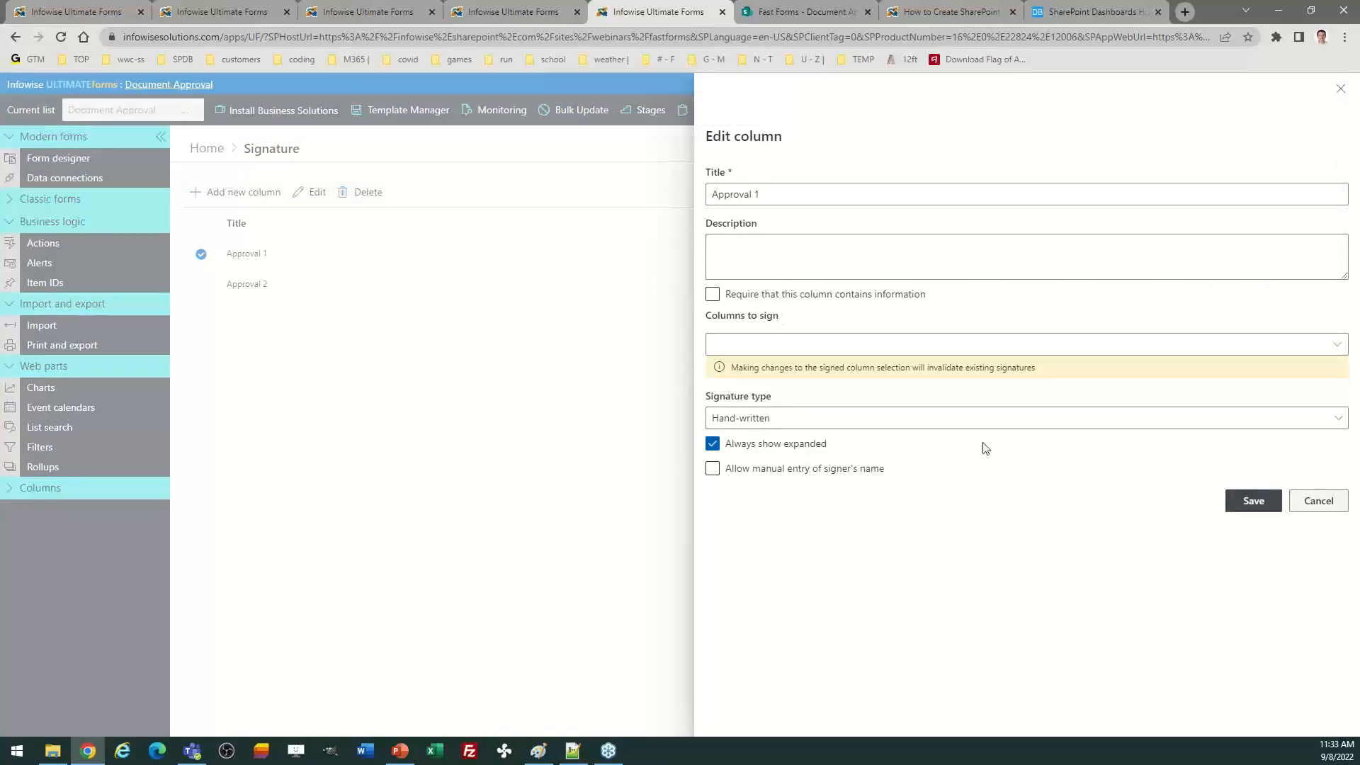
click(1308, 500)
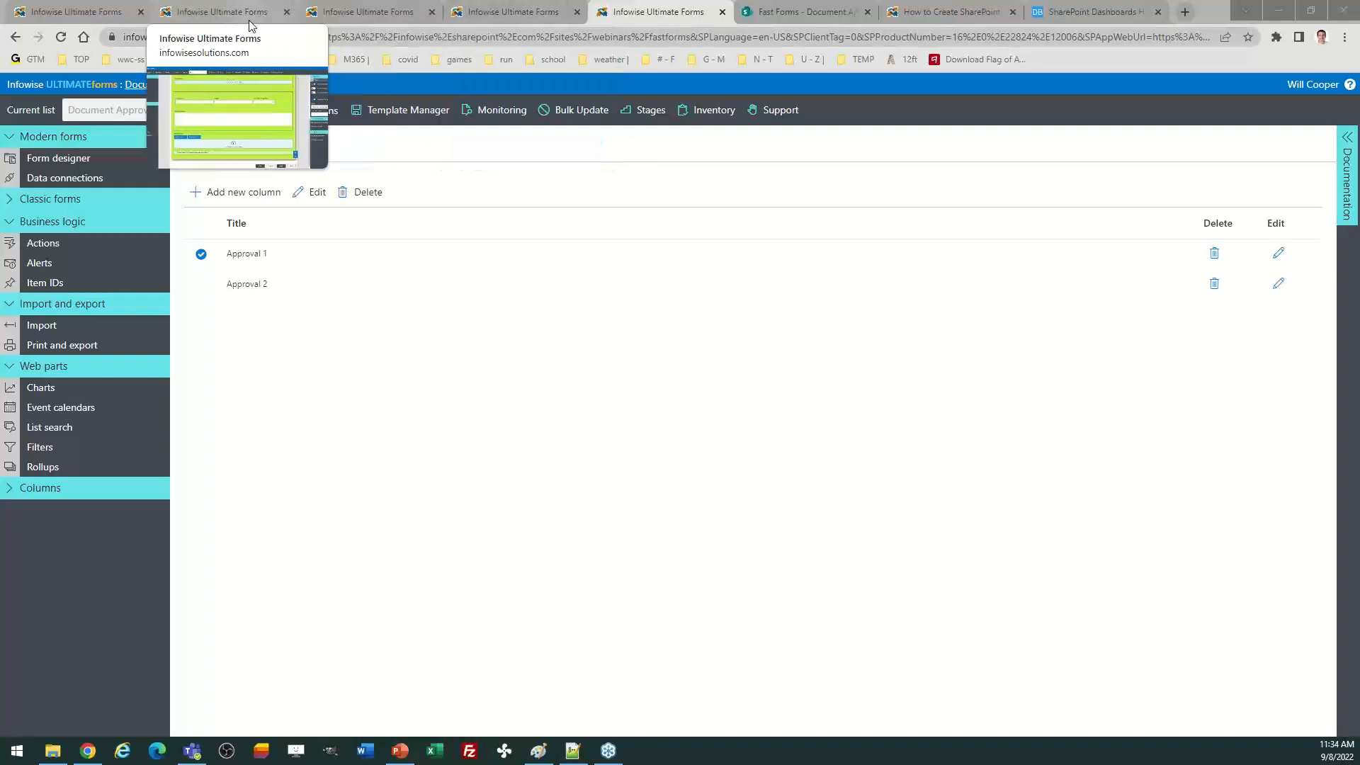
Step: Switch to the Infowise website's home page, view the live demo request form and close it
click(81, 9)
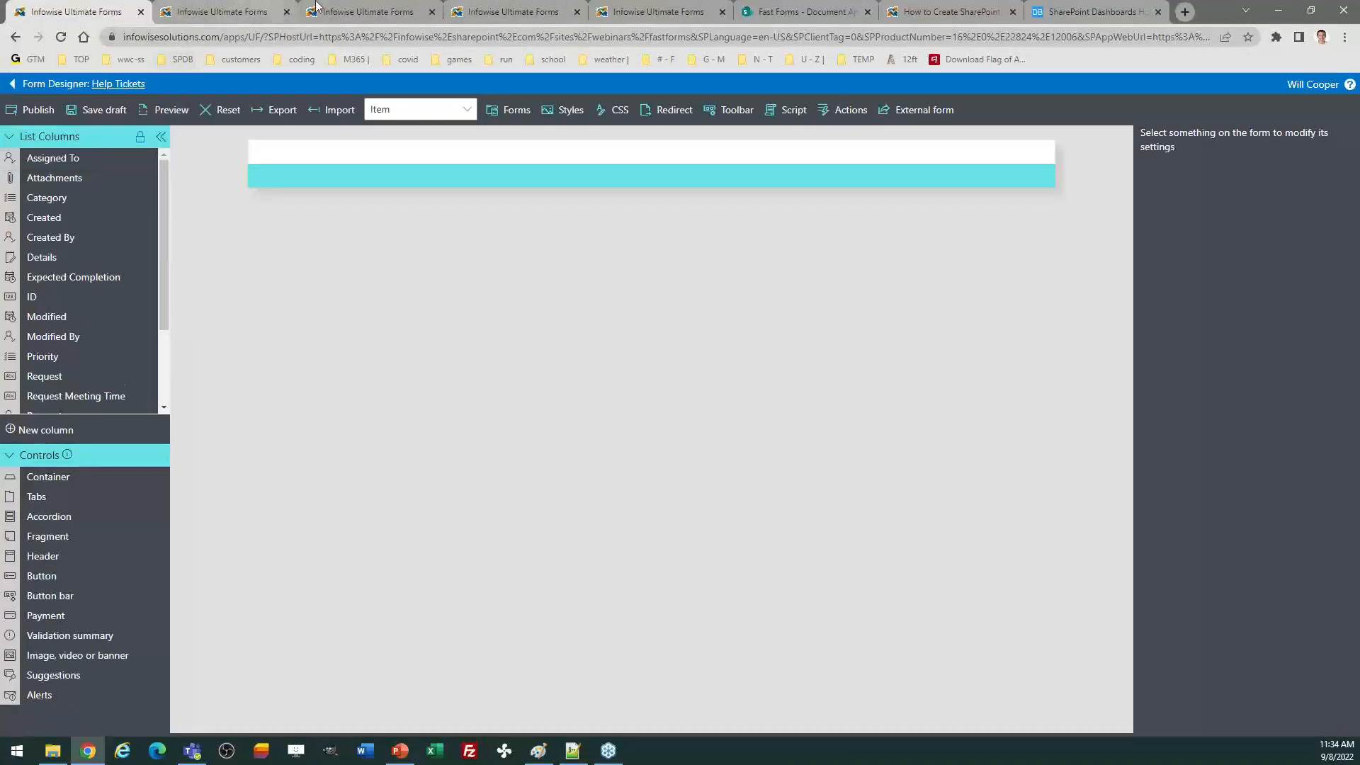
click(656, 9)
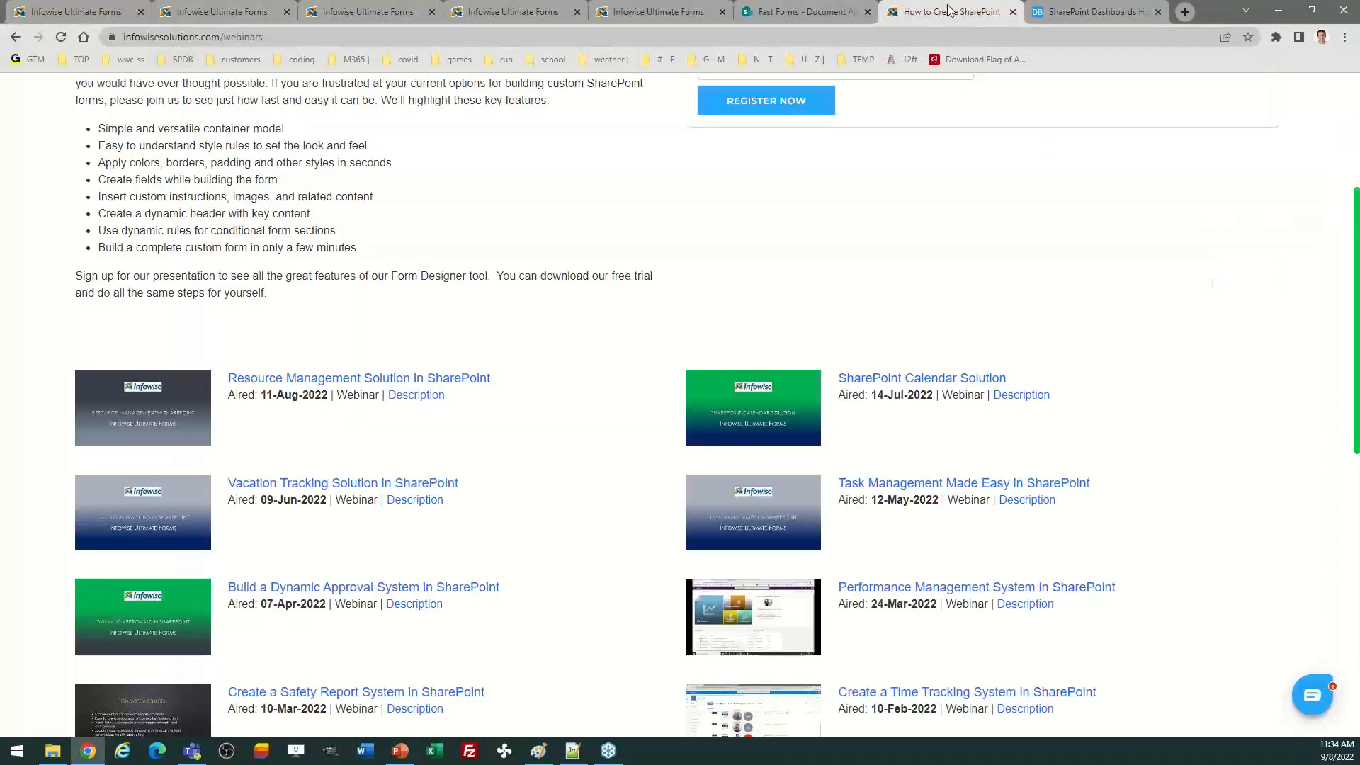
click(949, 10)
drag(1358, 260, 1358, 142)
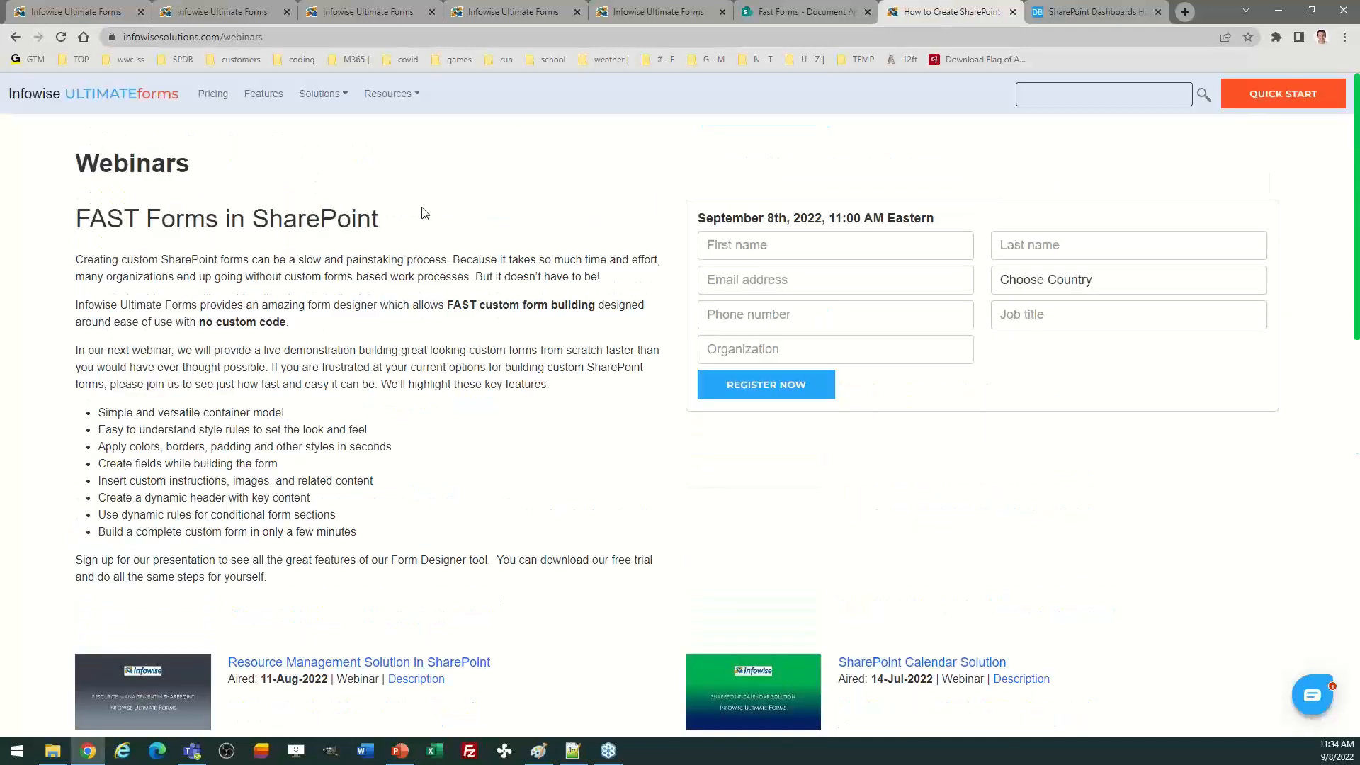
click(98, 103)
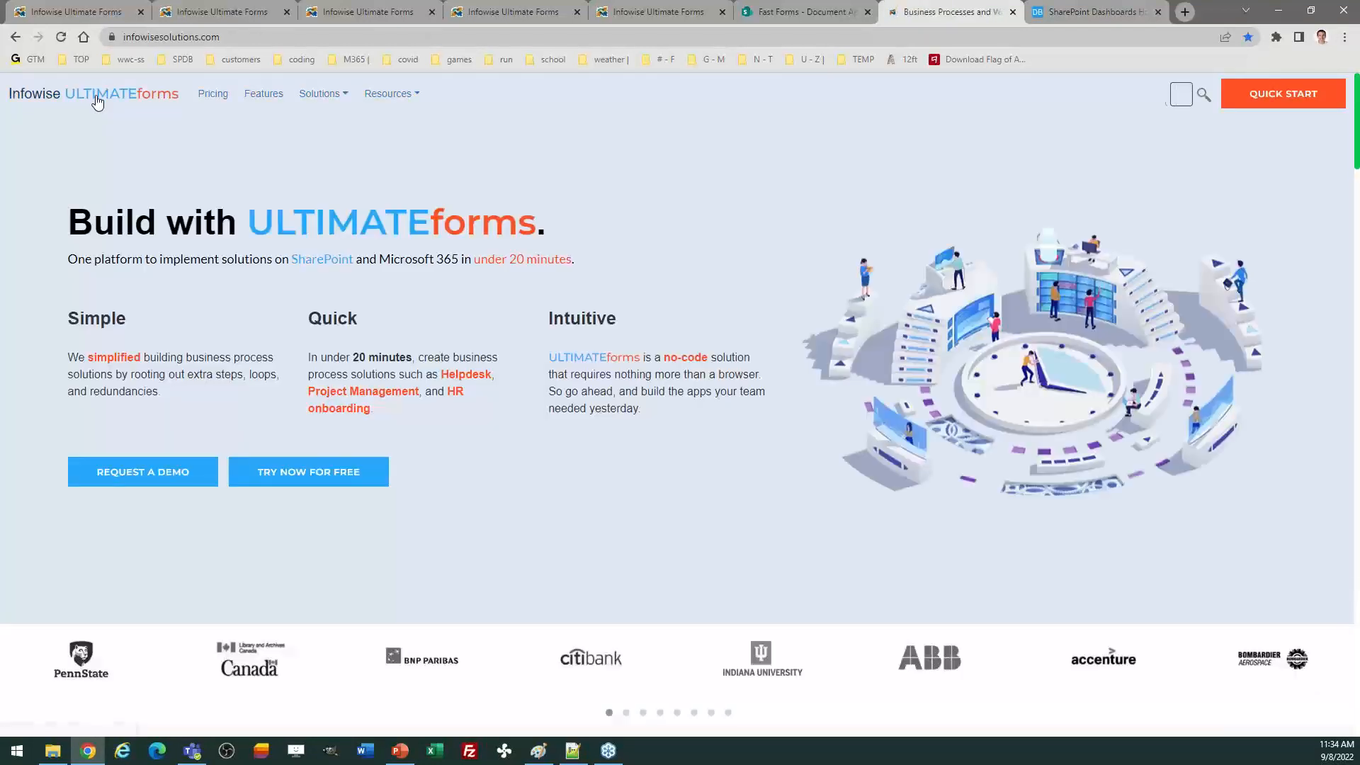
click(165, 489)
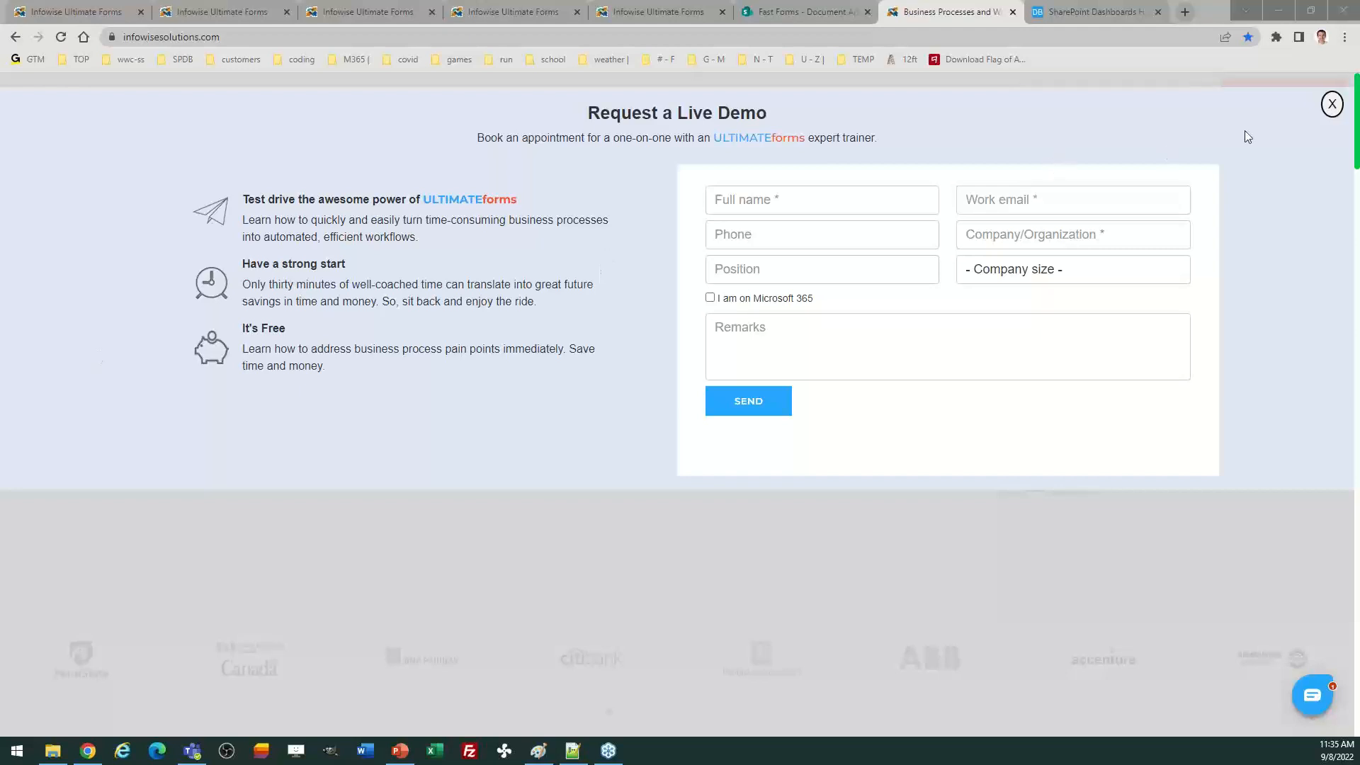
click(1331, 106)
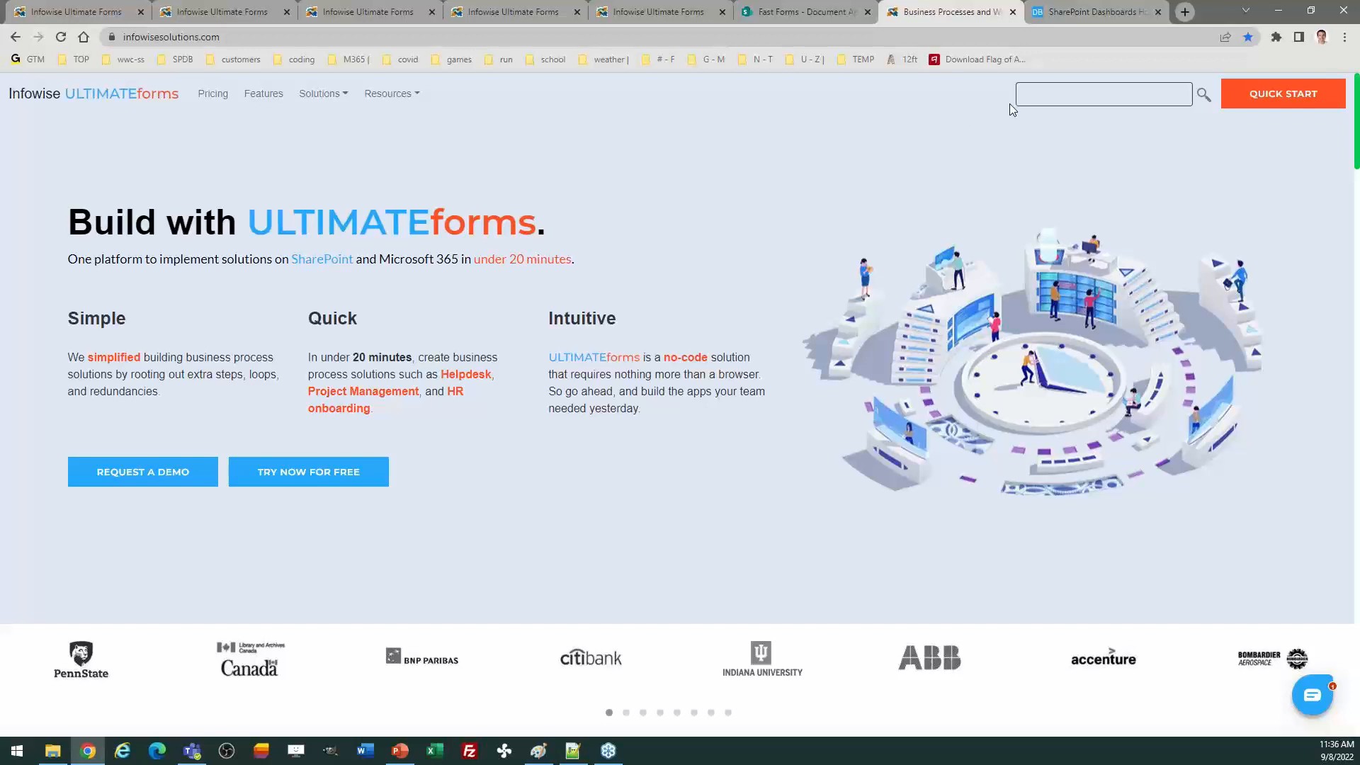
Step: Switch to the SharePoint Dashboards website, open its templates gallery and browse to the Button templates
click(1091, 11)
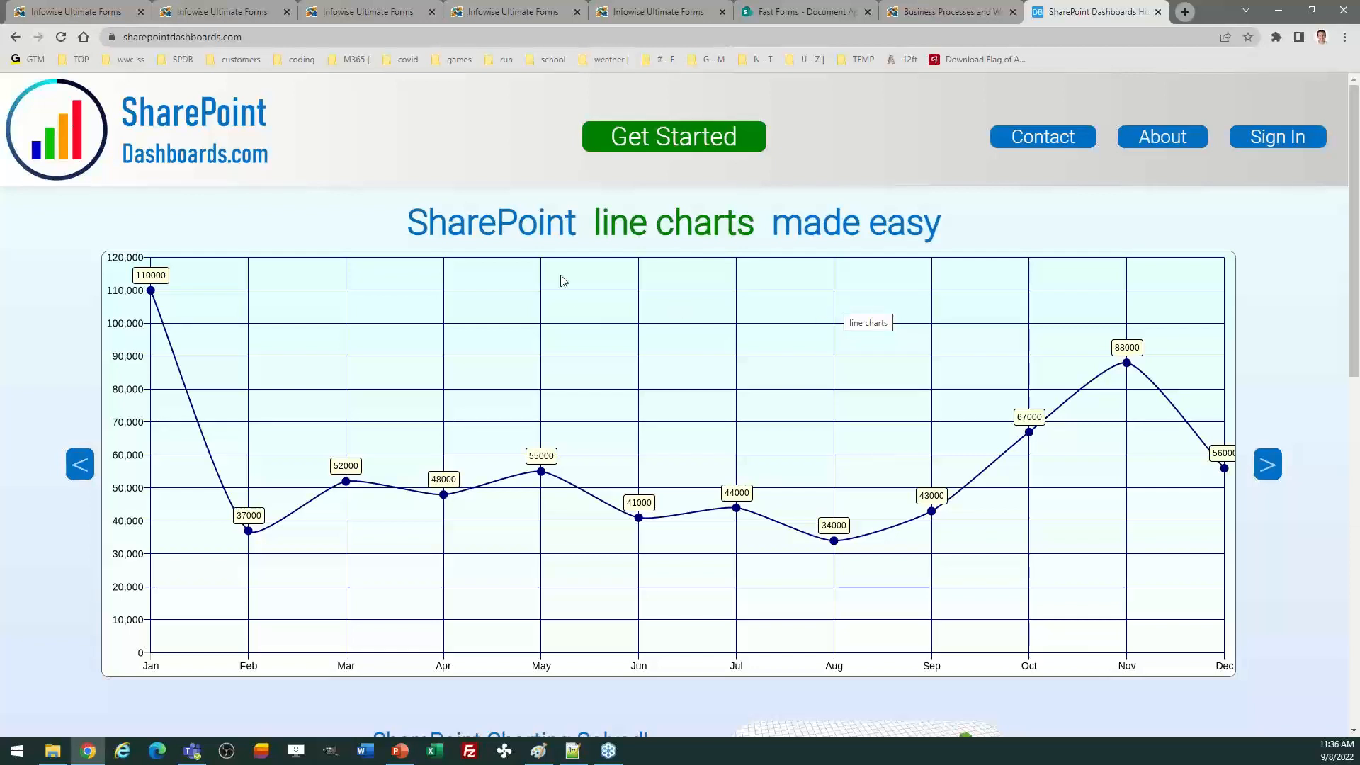
click(697, 134)
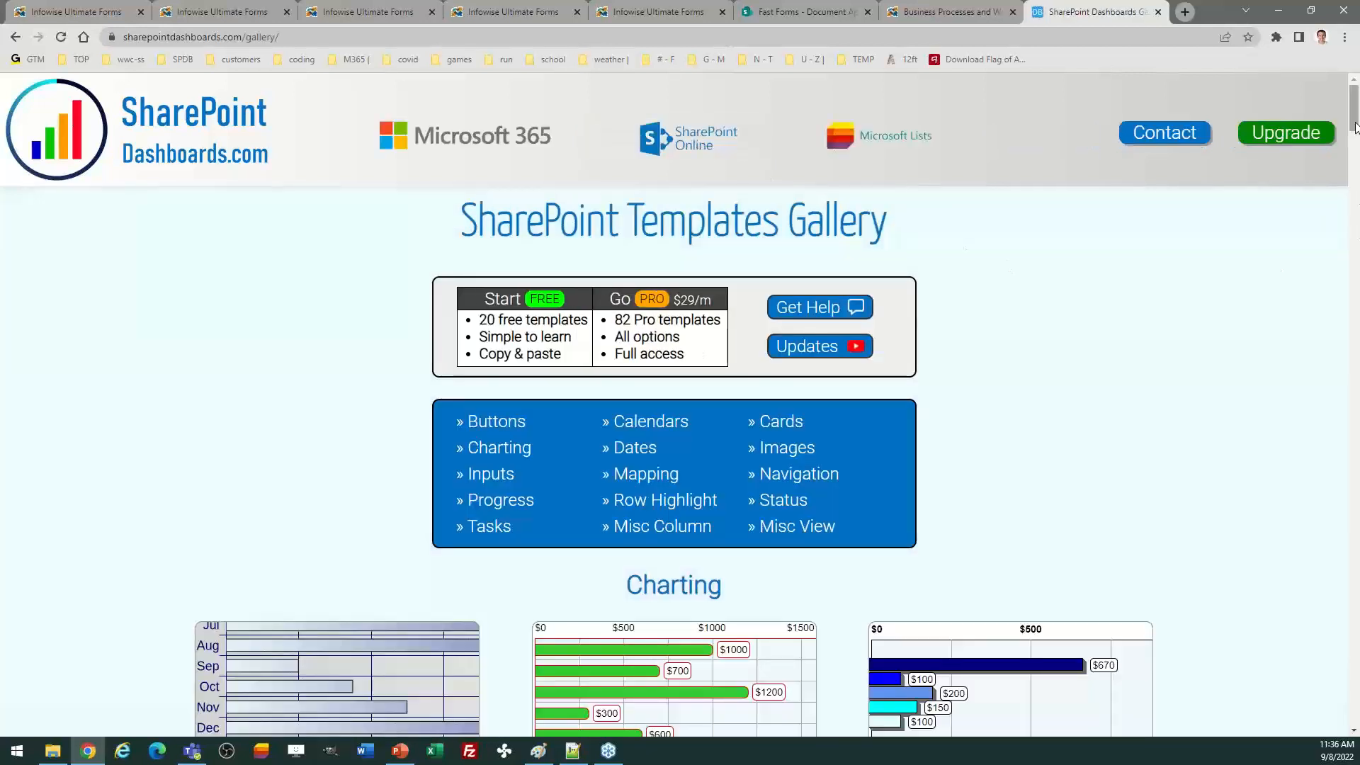
scroll(1355, 127, down, 1)
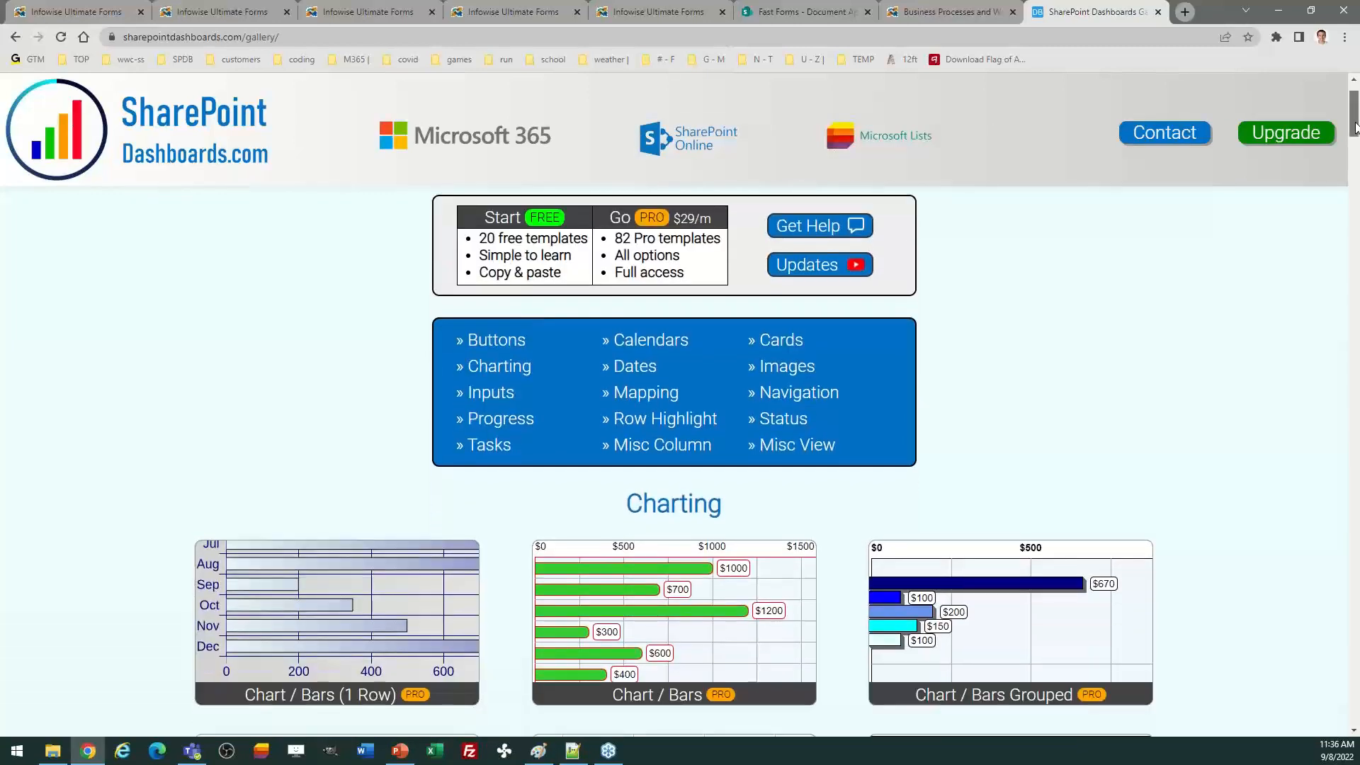
mouse_move(1355, 127)
mouse_down()
mouse_move(1355, 177)
mouse_move(1353, 107)
mouse_up()
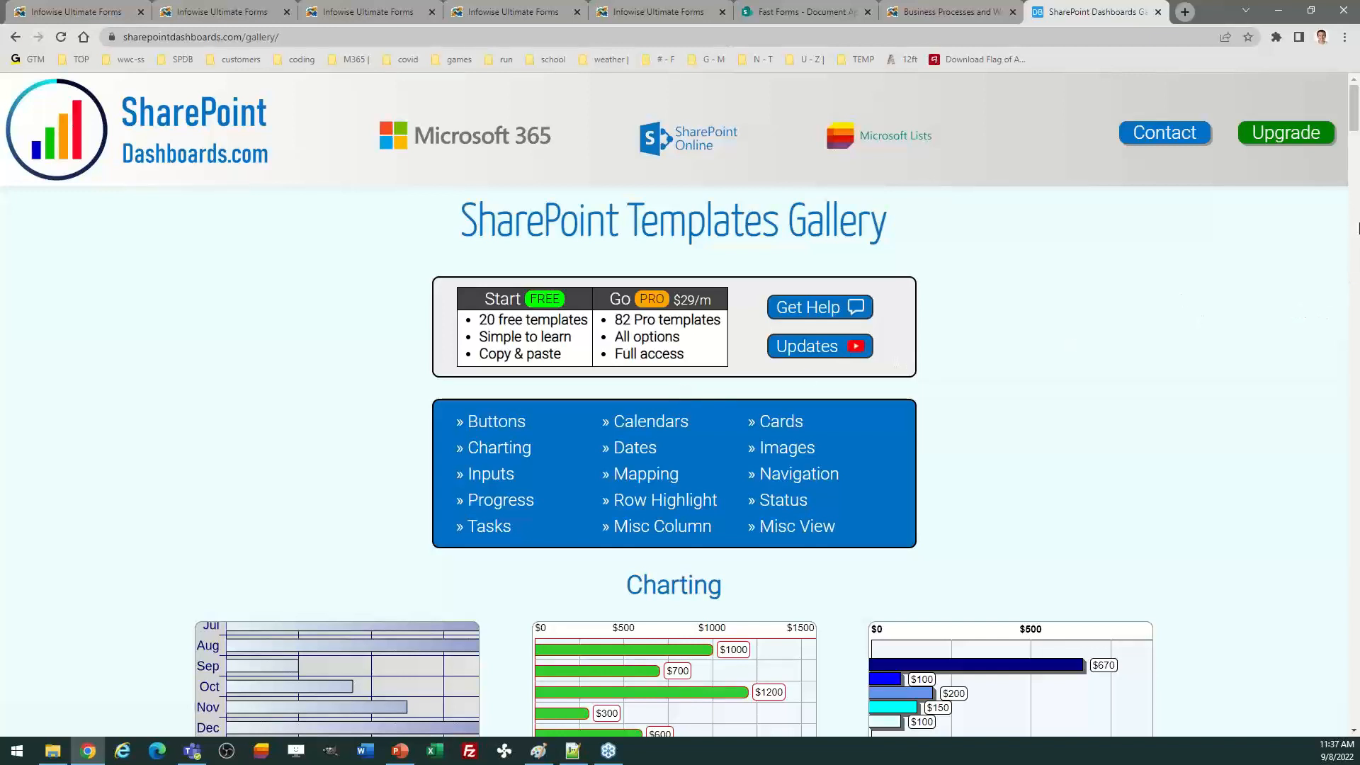
click(1354, 132)
drag(1354, 139, 1354, 243)
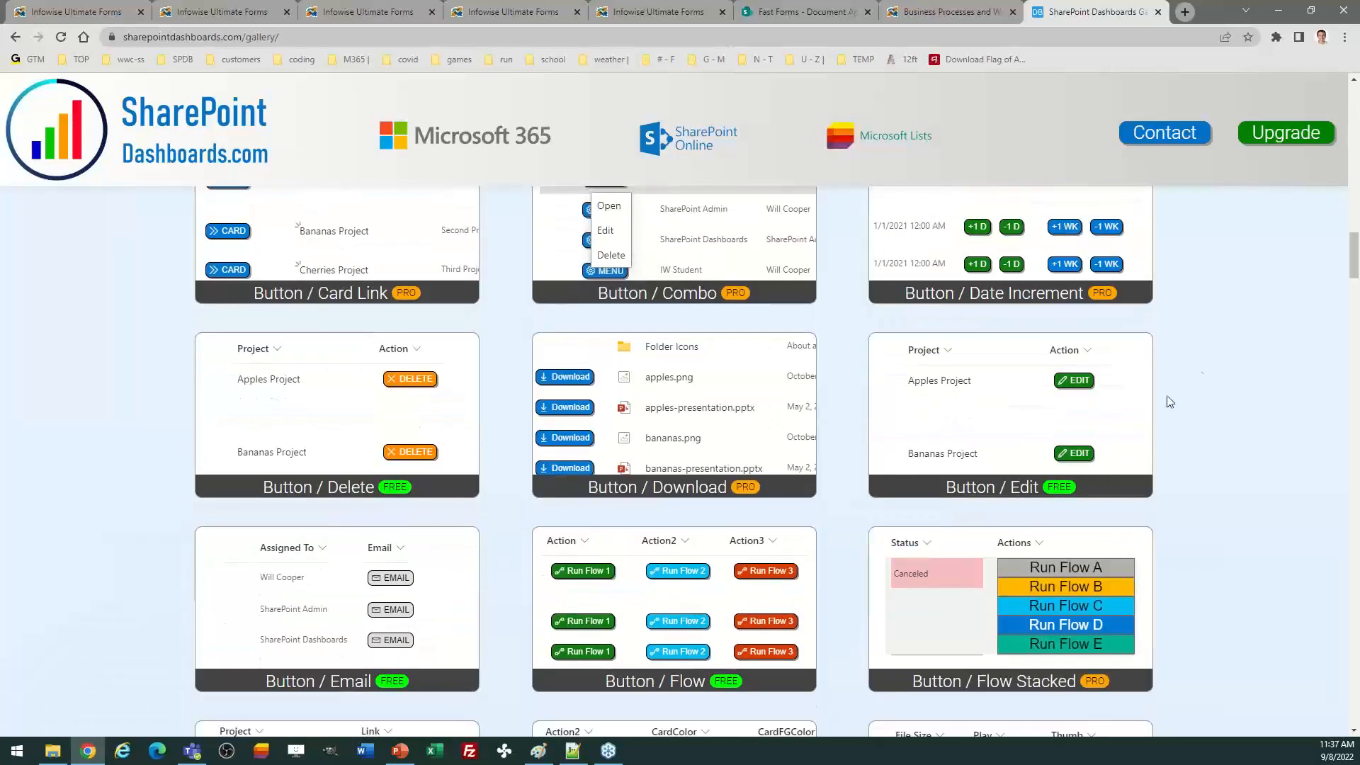
Step: Open the Button / Edit template preview and change the page address to sharepointdashboards.com/PRO/?t1 to load its Pro version
click(993, 417)
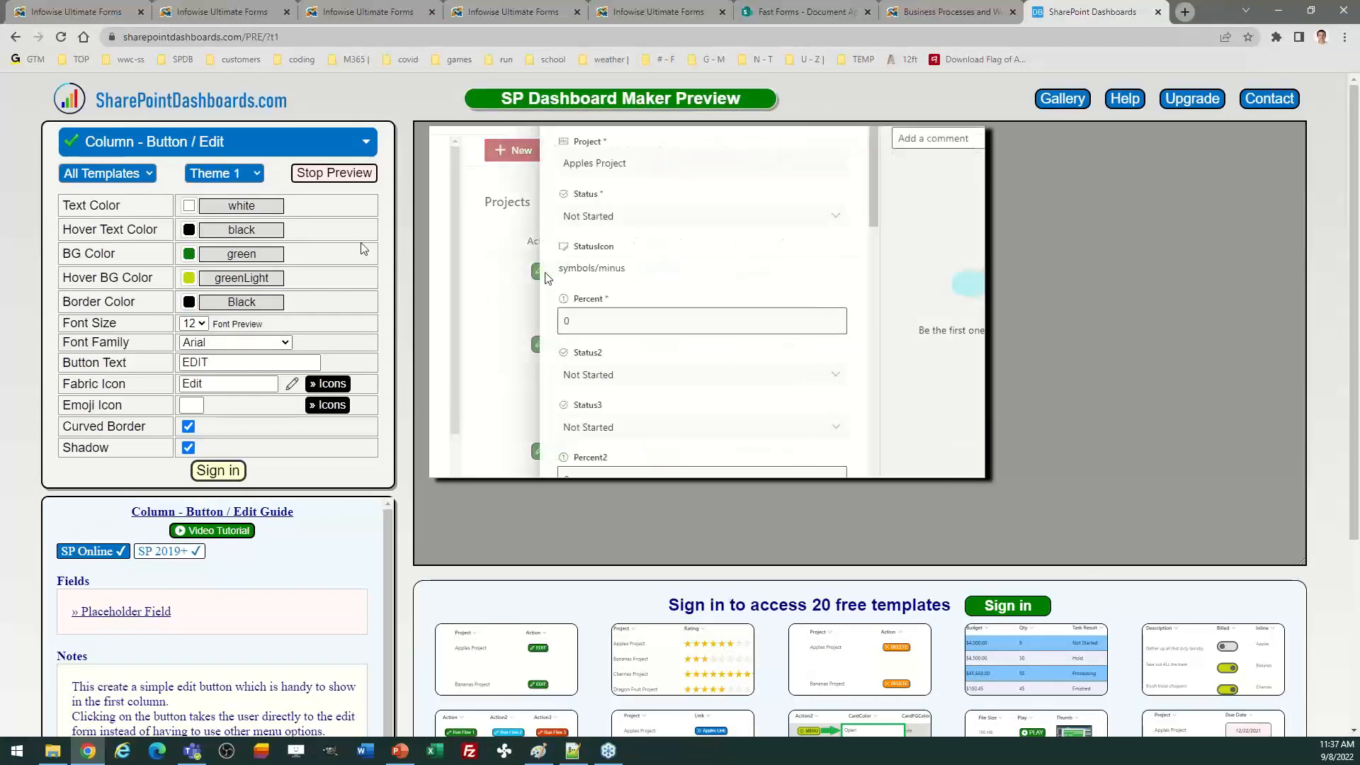
click(264, 40)
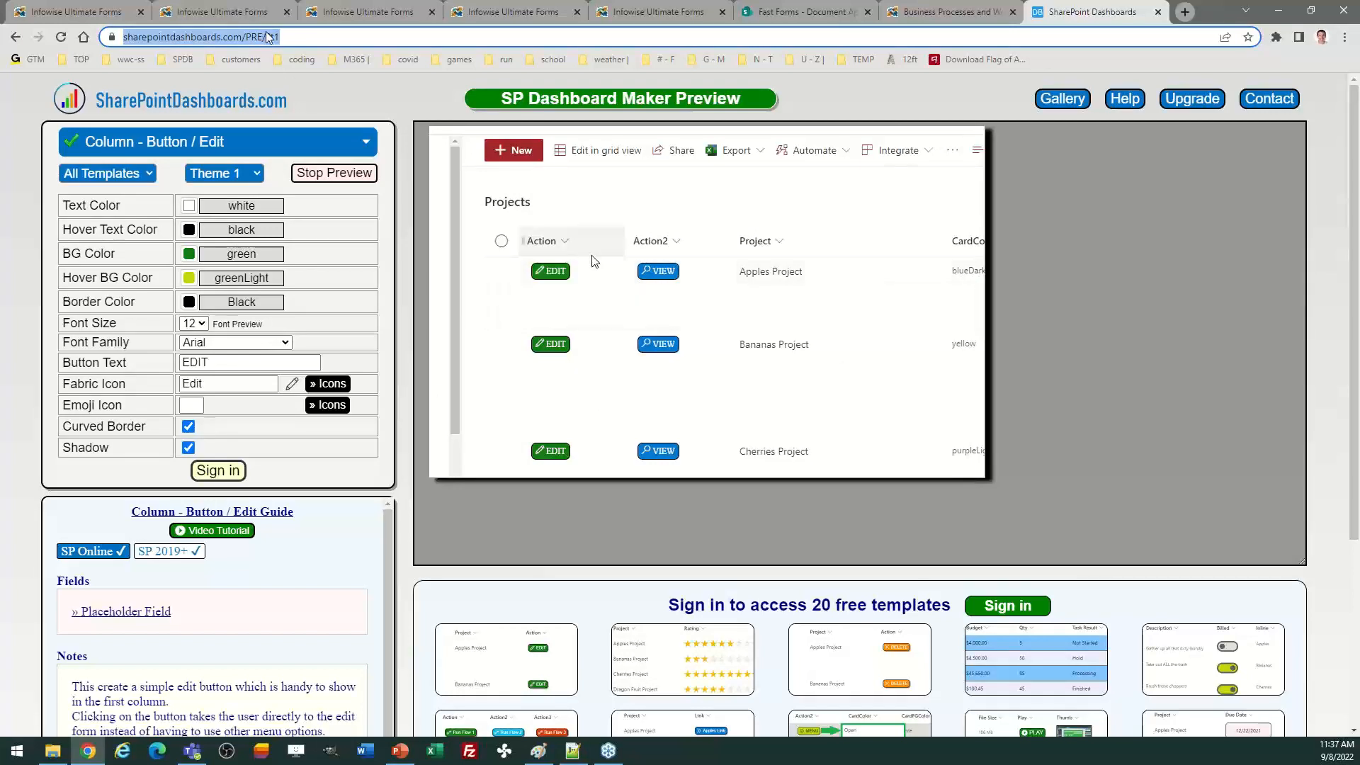
click(268, 37)
key(BackSpace)
text(O)
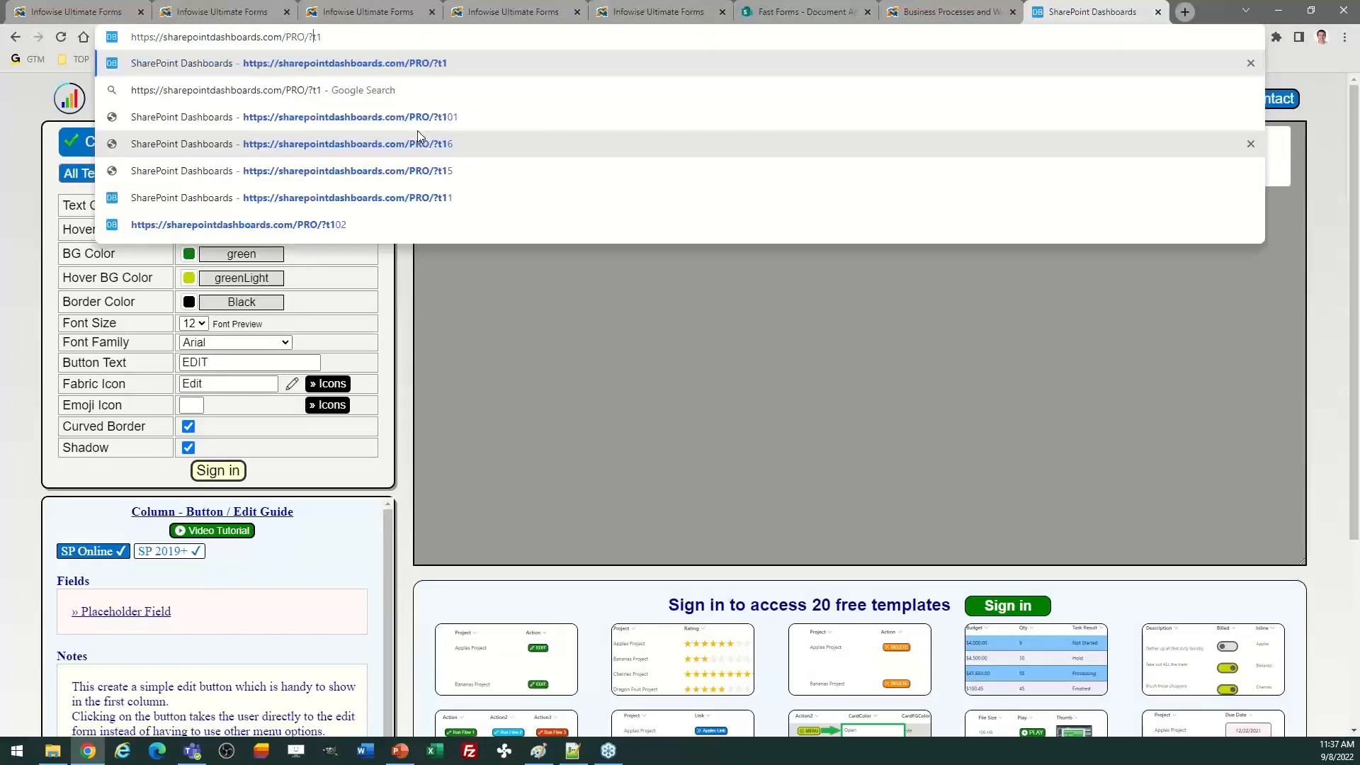
key(Return)
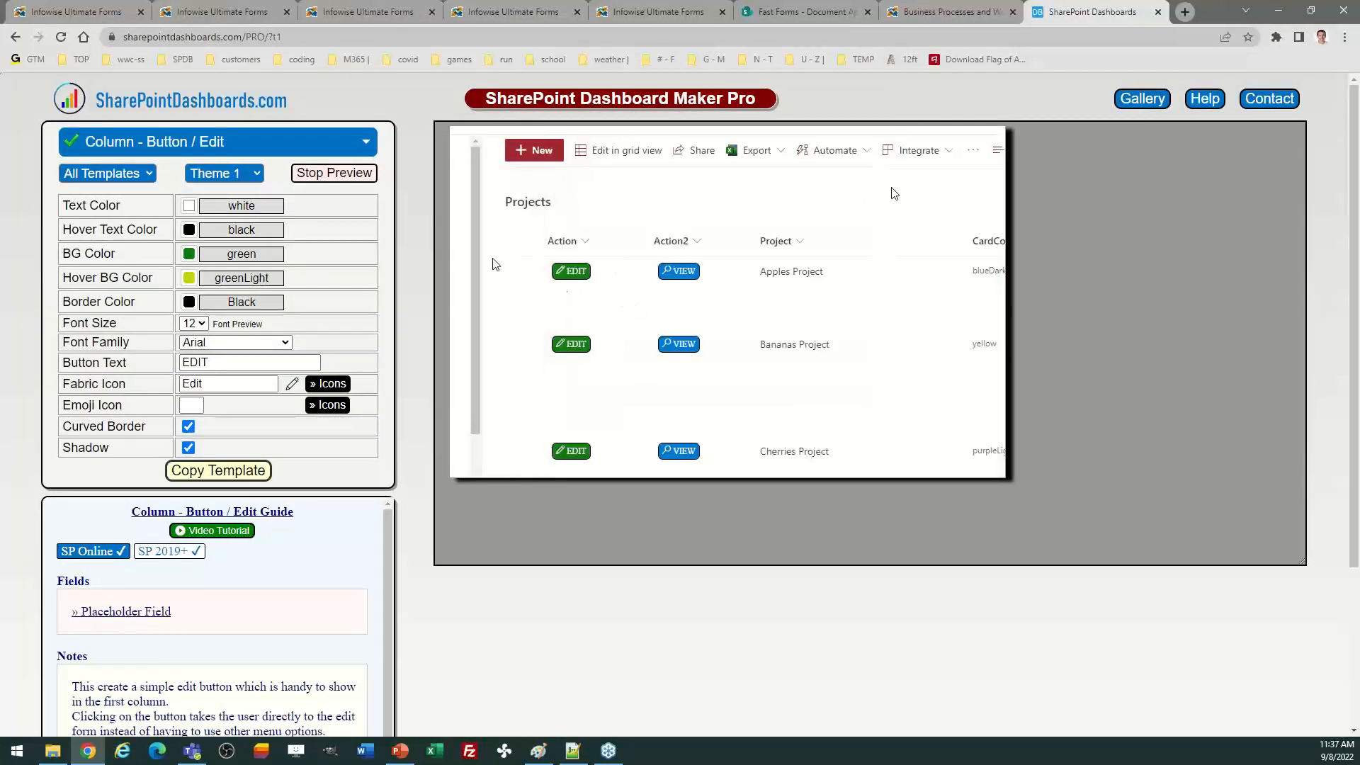
Step: Hide the sample list preview and try the EDIT button at font size 14 before returning it to 12
click(360, 175)
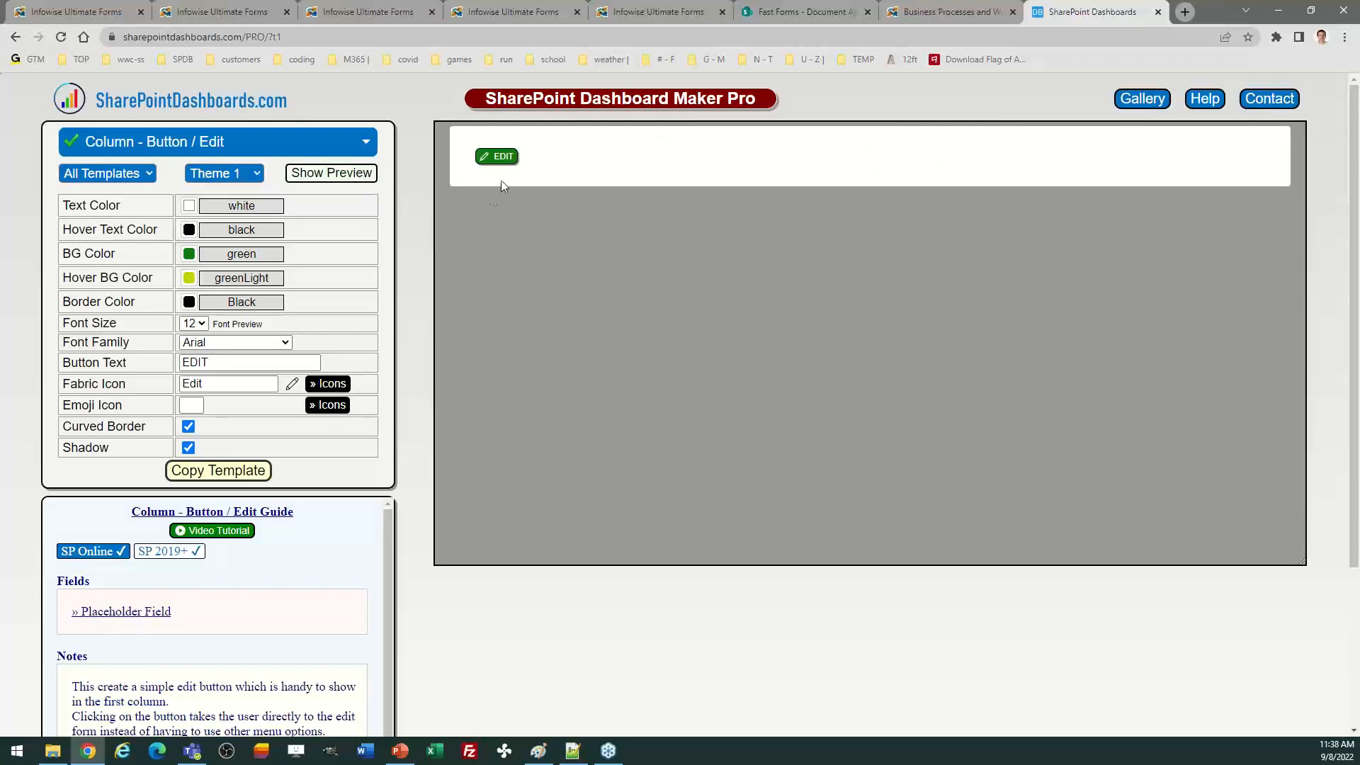
click(201, 324)
click(193, 374)
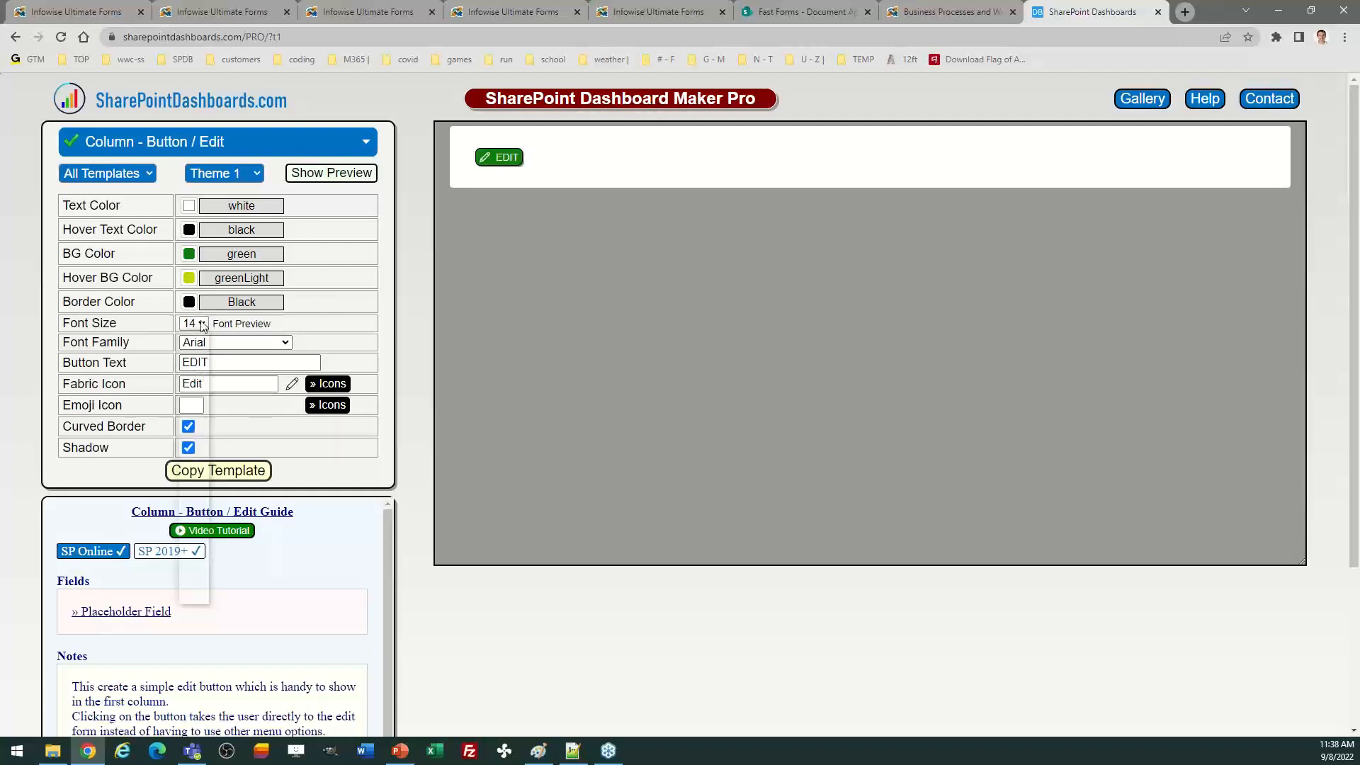
click(202, 324)
click(195, 363)
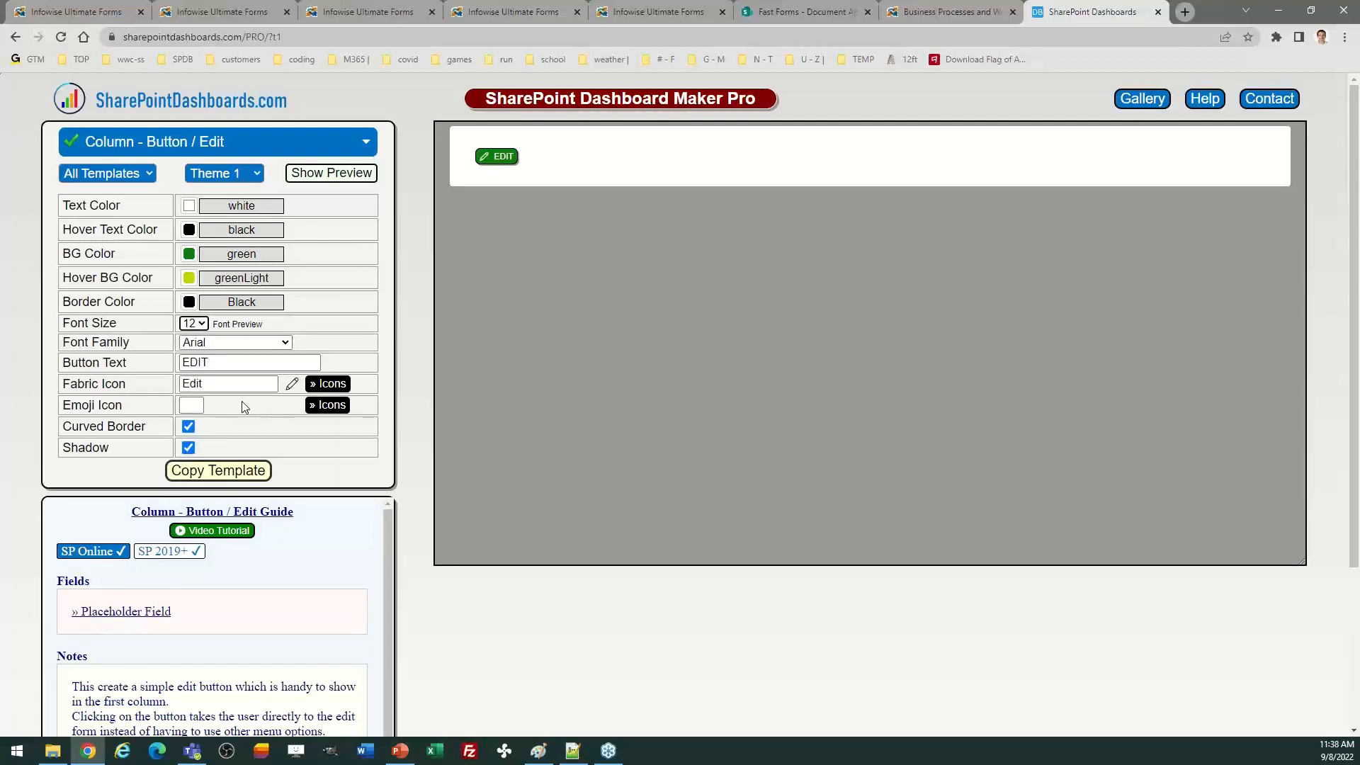
Step: Copy the Column - Button / Edit template code and dismiss the SharePoint instructions
click(218, 473)
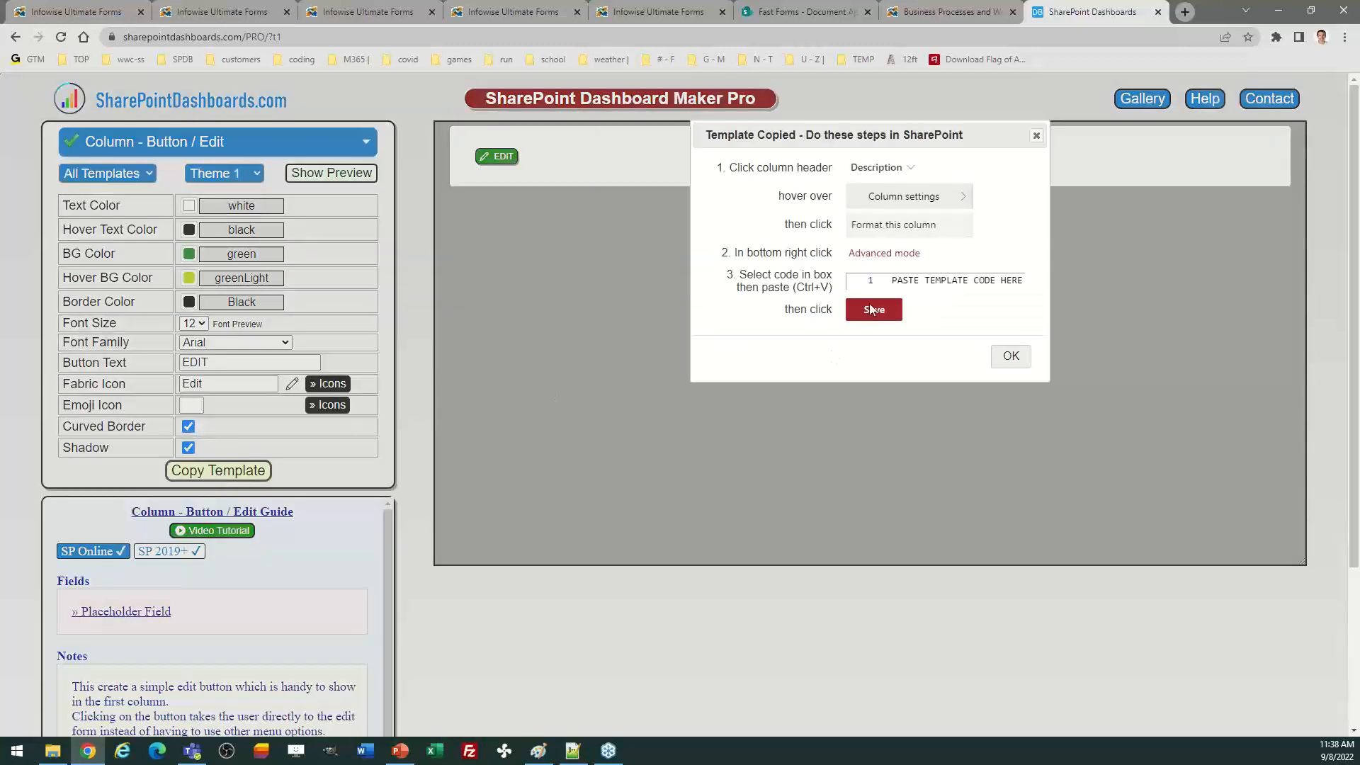
click(1010, 359)
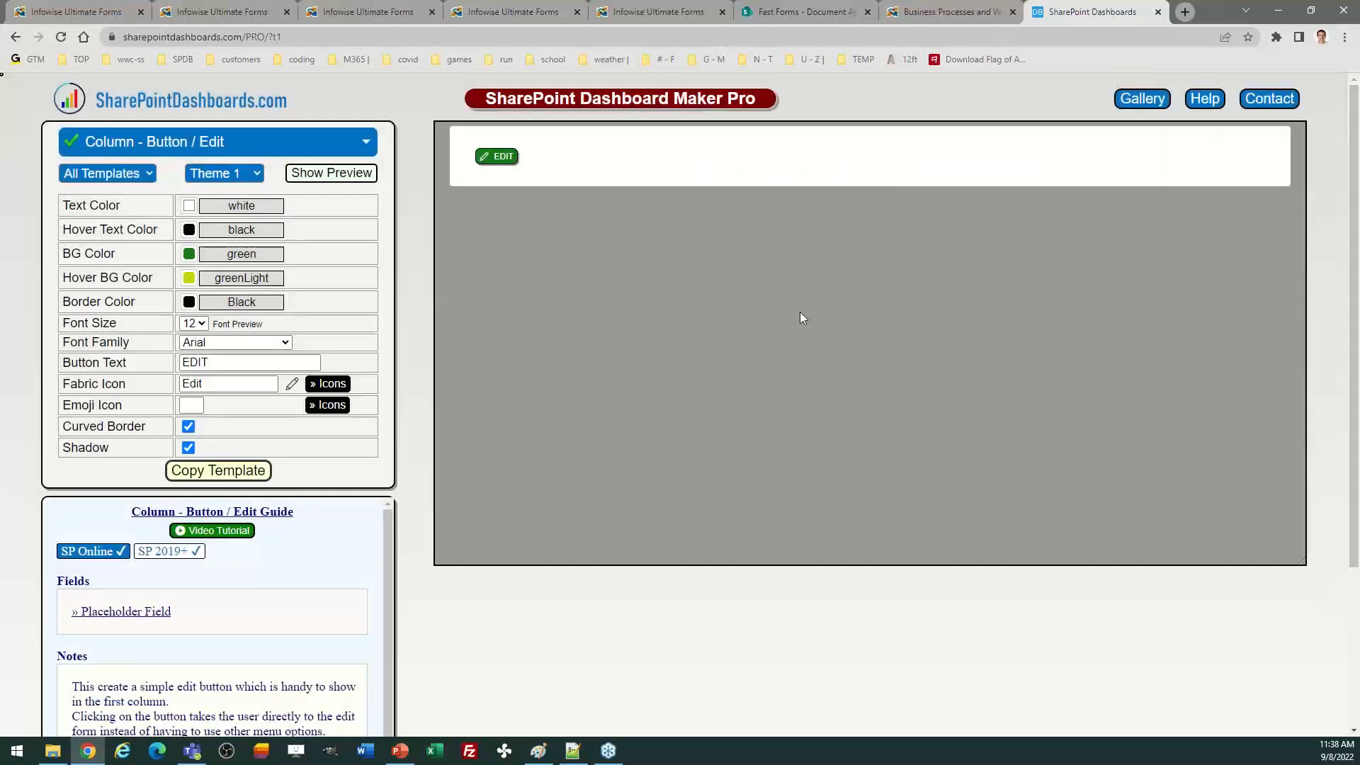
Step: Switch to the Document Approval list in SharePoint and open the Columns section of its list settings
click(805, 12)
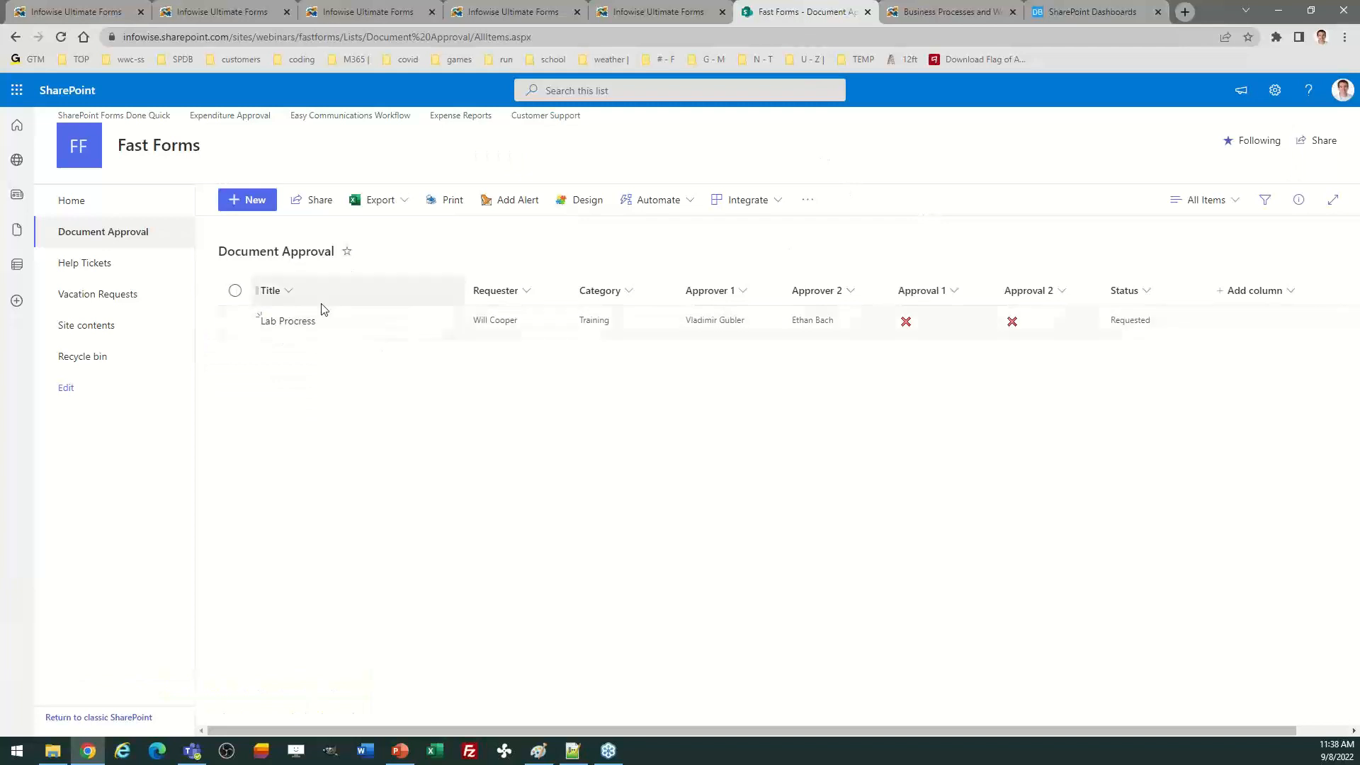
click(1275, 90)
click(1177, 238)
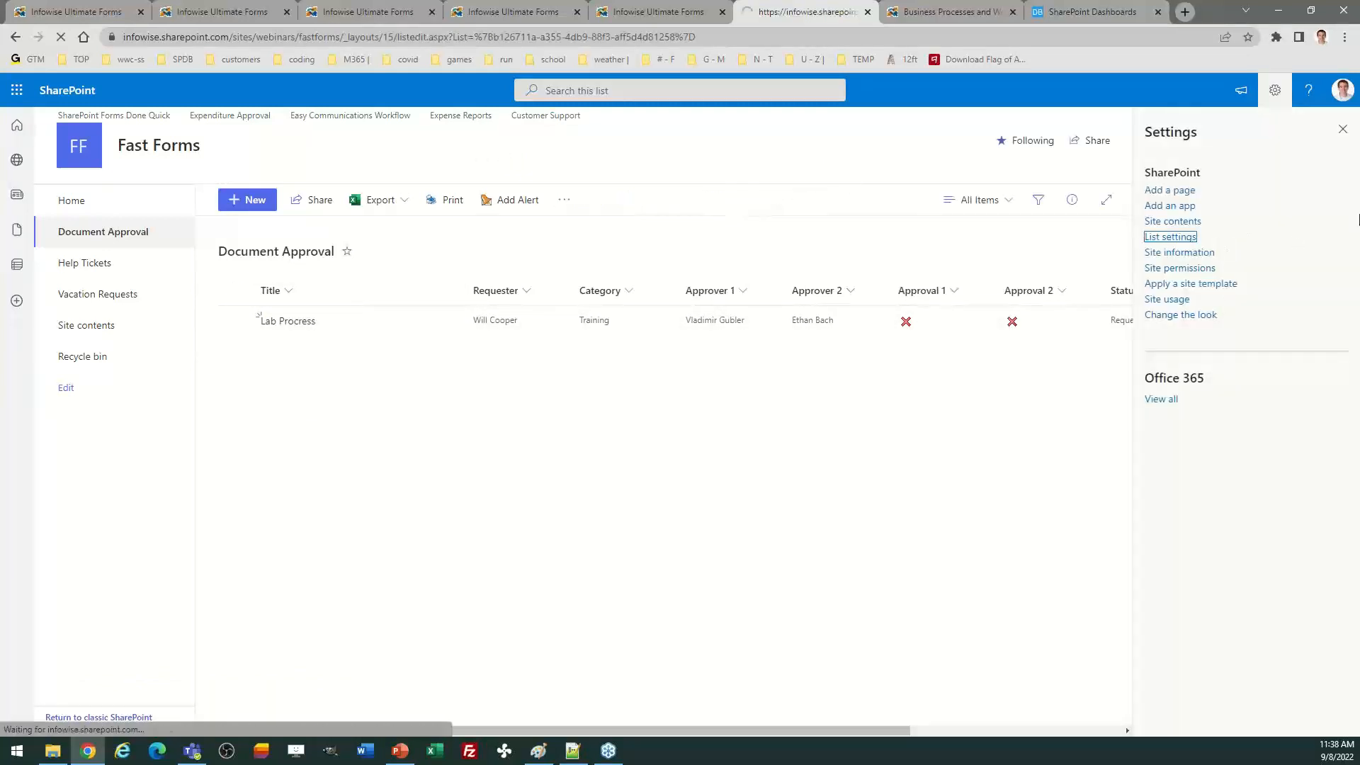
drag(1352, 215, 1353, 385)
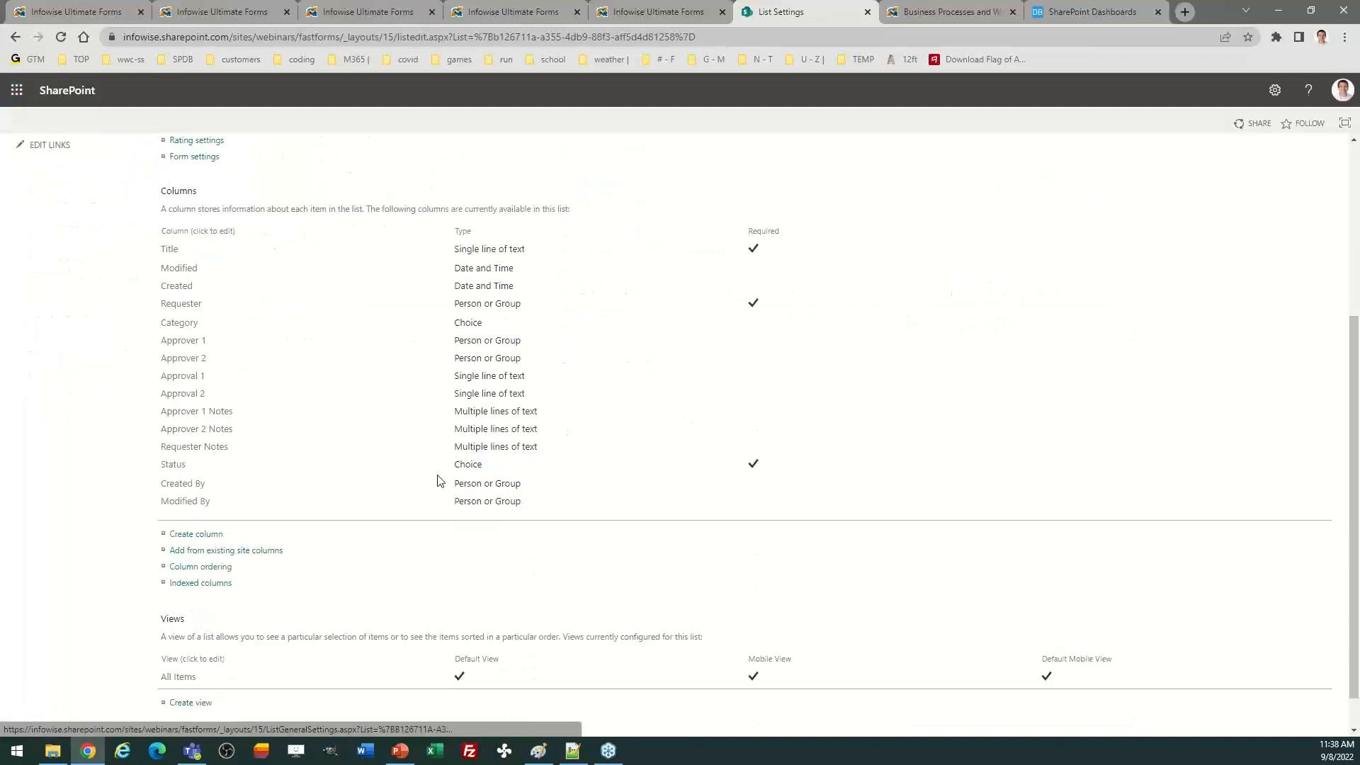
Step: Create a calculated column named Form with the formula ="Edit", returning a single line of text
click(196, 534)
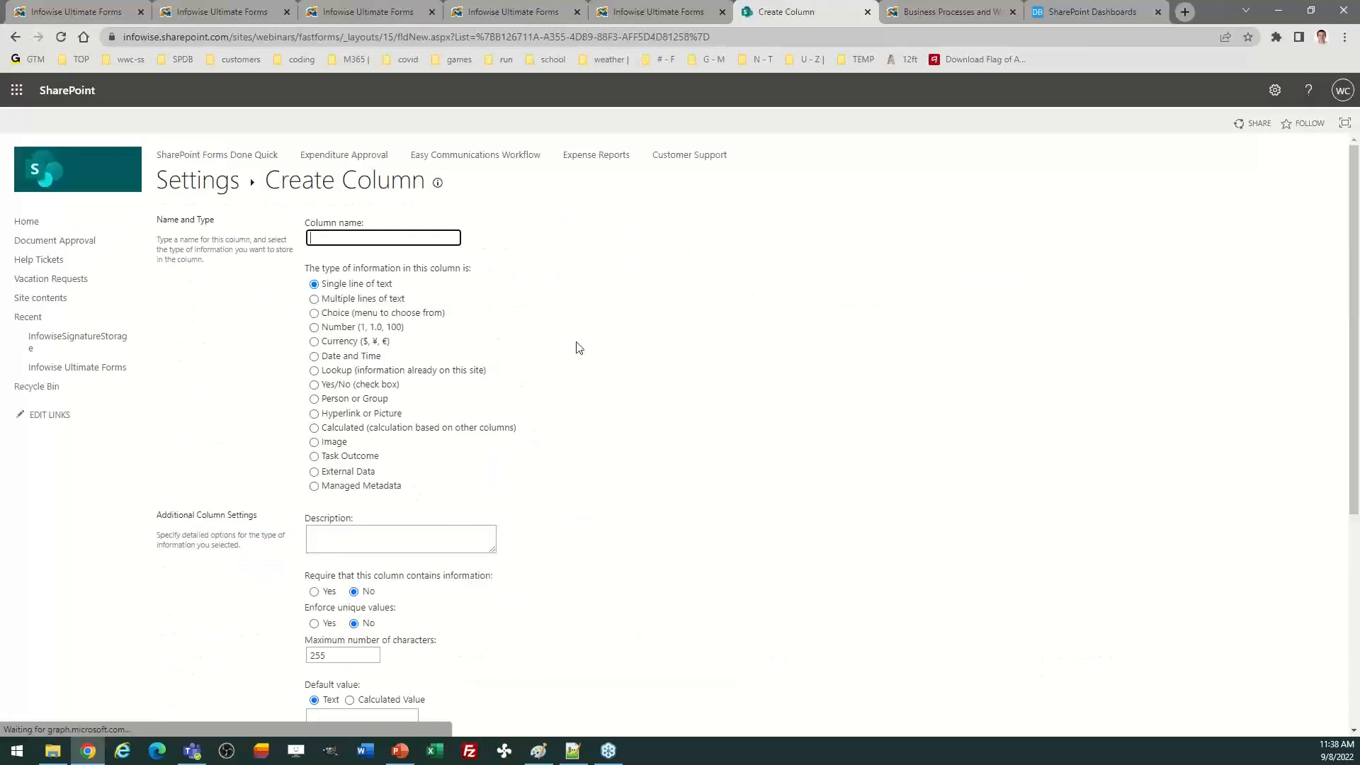
text(Form)
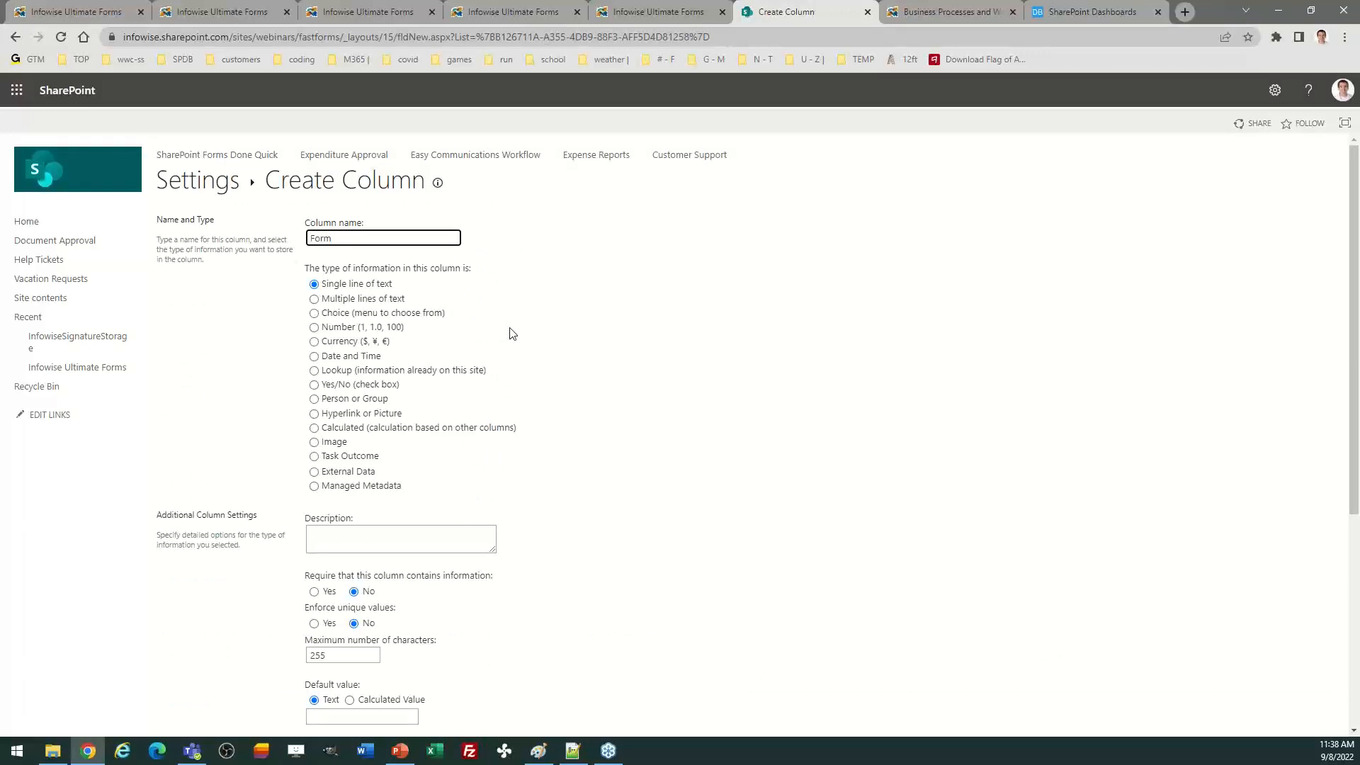
click(332, 429)
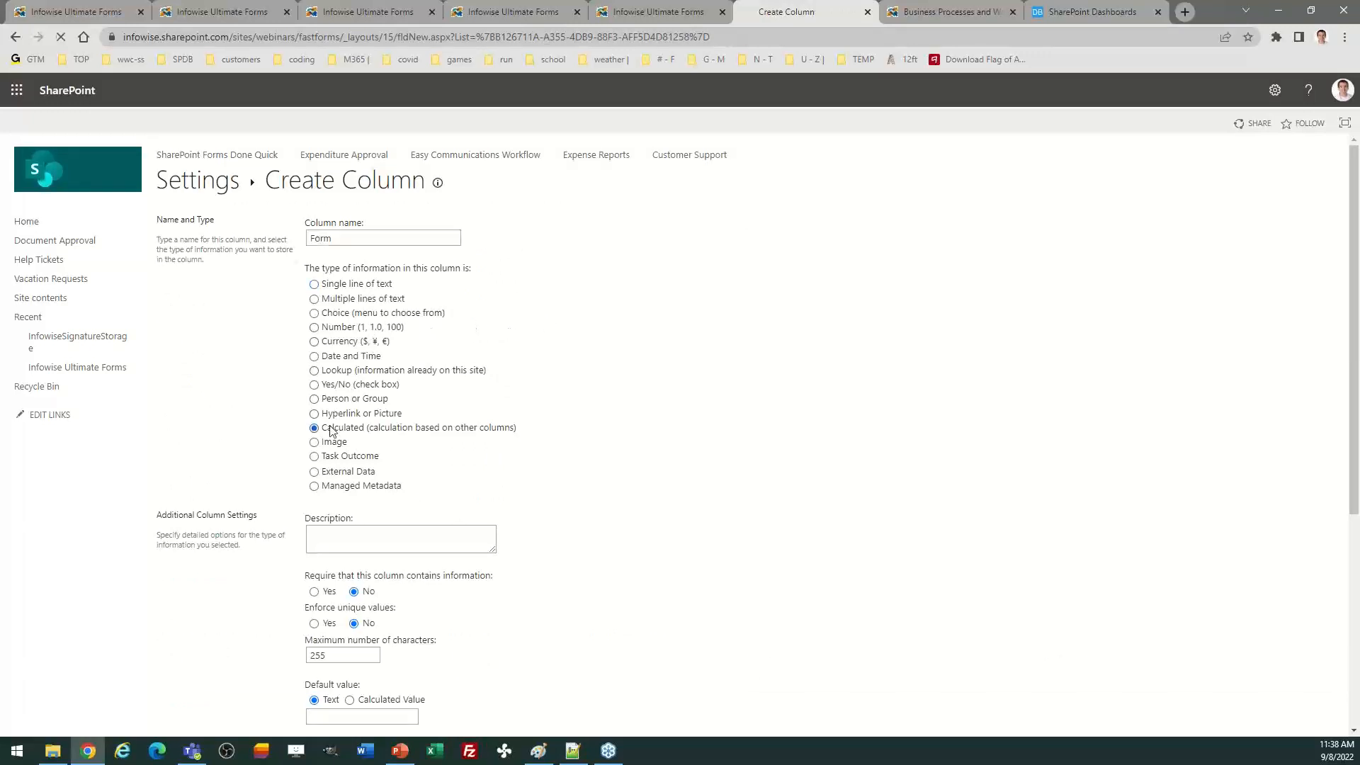
scroll(716, 477, down, 3)
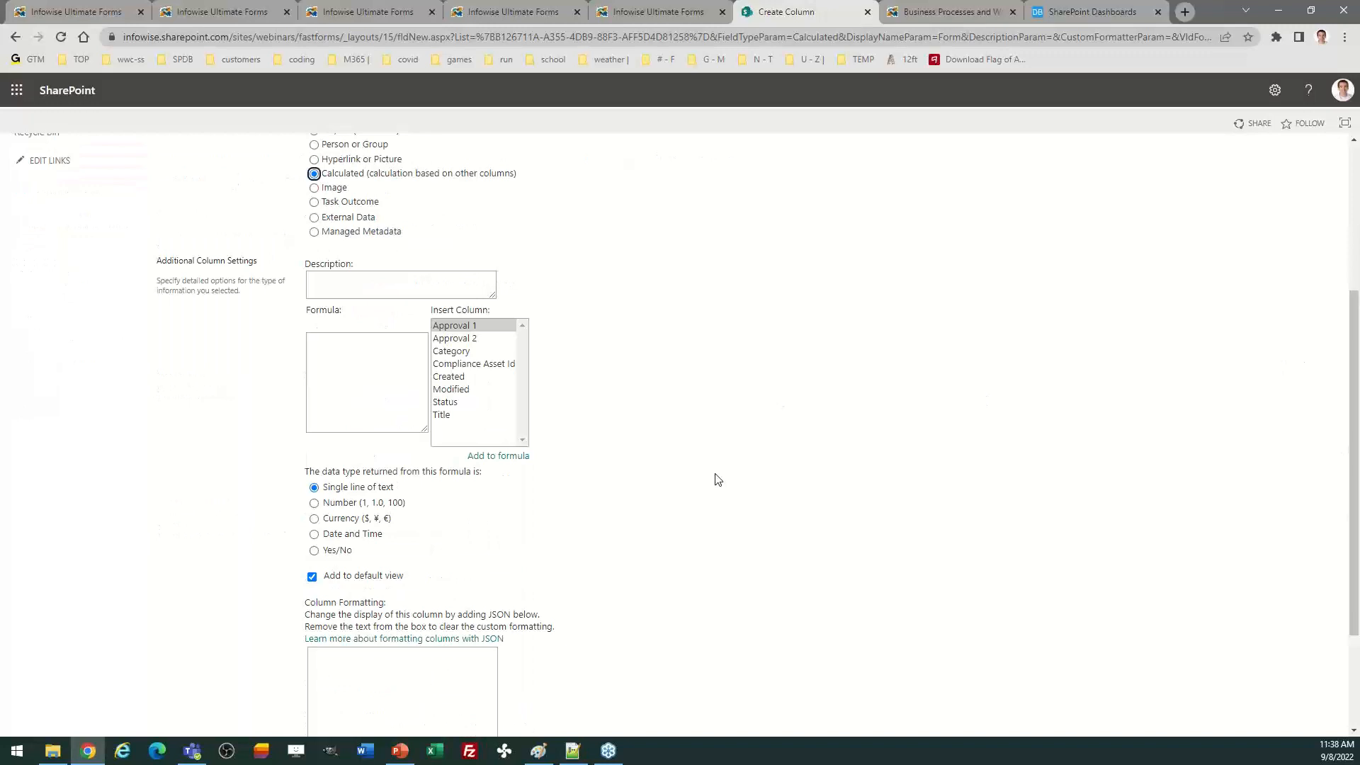
click(394, 359)
text(="Edit)
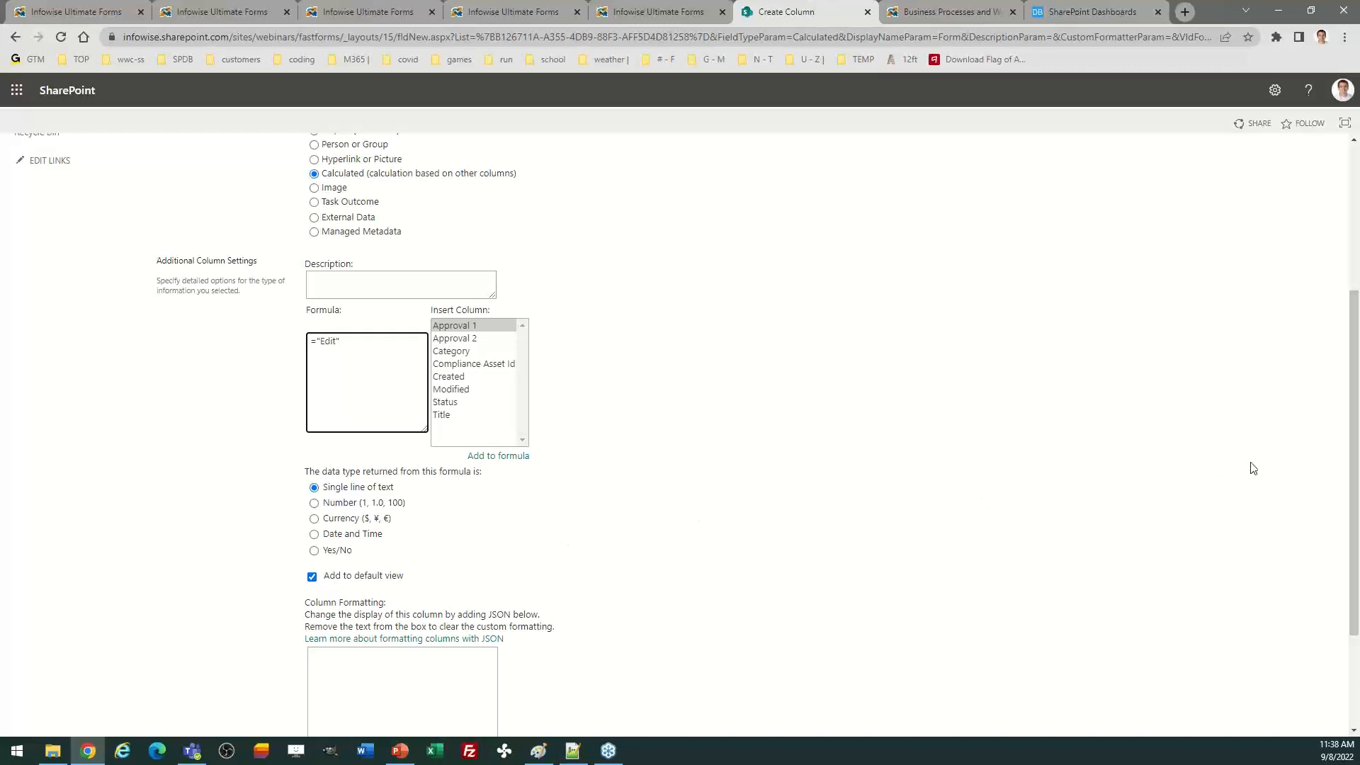
scroll(1250, 467, down, 3)
click(1246, 660)
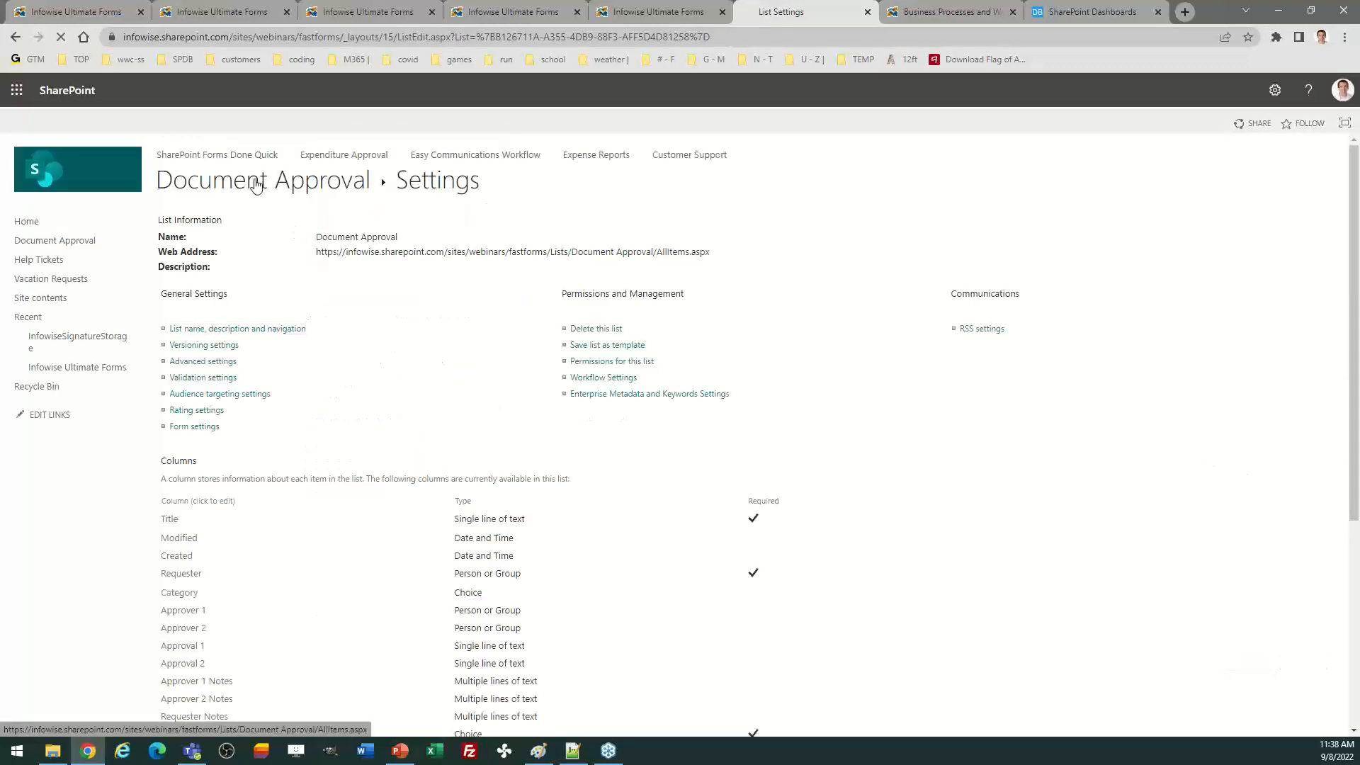
Step: Edit the Document Approval list's All Items view so the Form column is at position 1, and save it
click(255, 182)
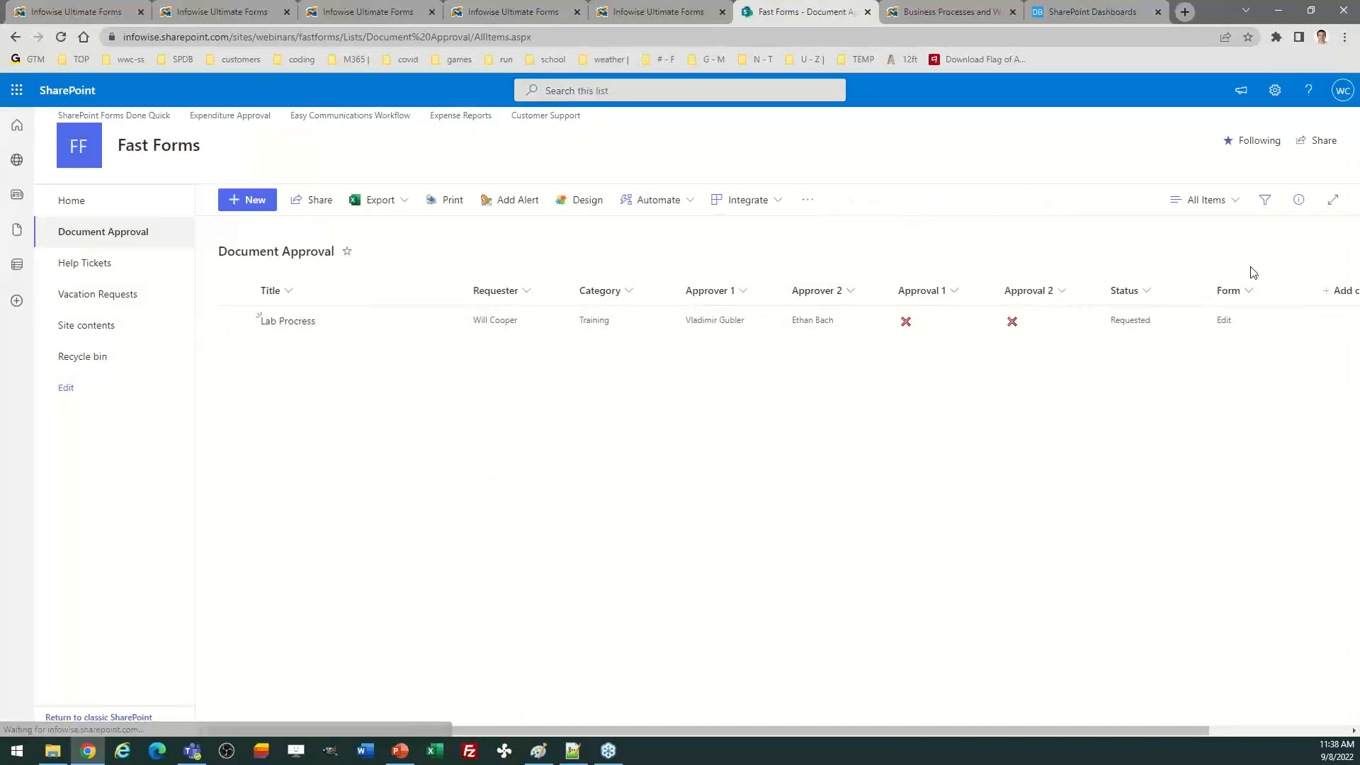
click(1208, 201)
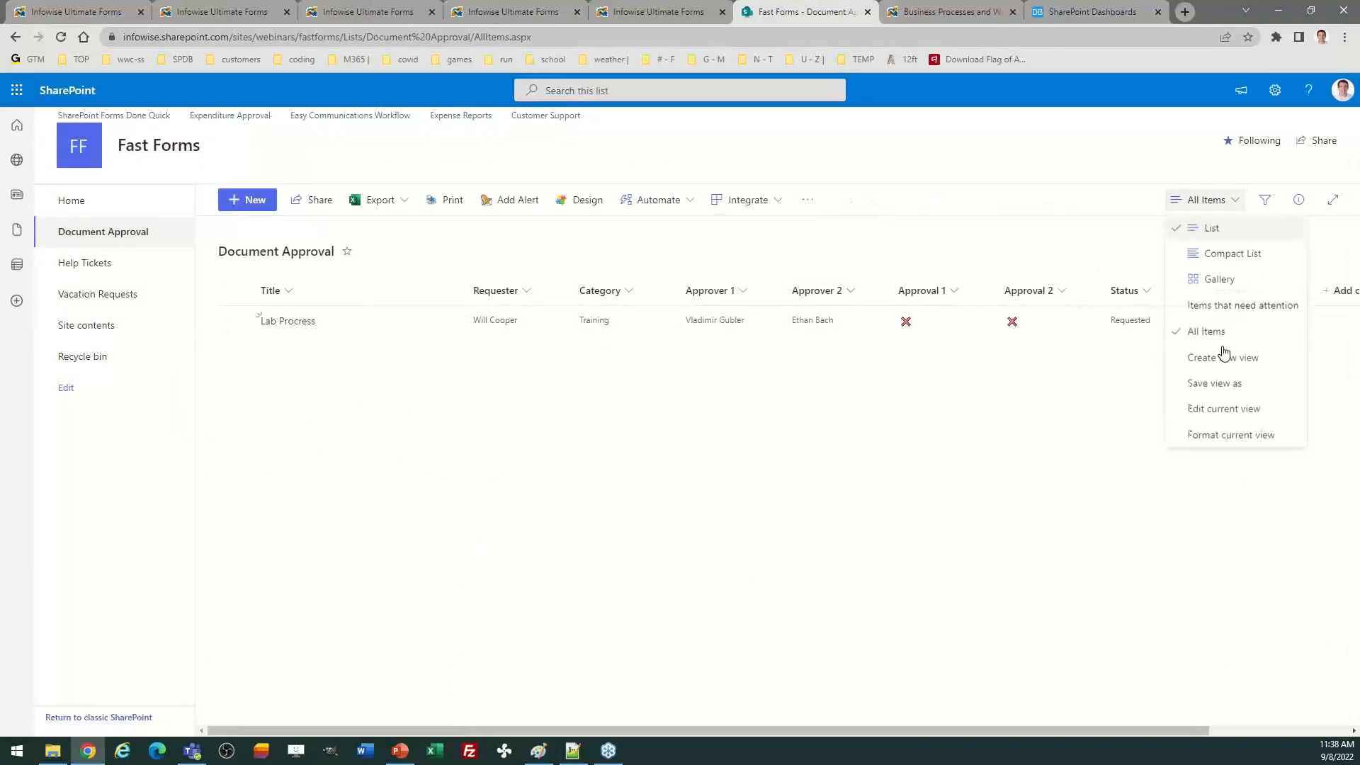
click(1223, 410)
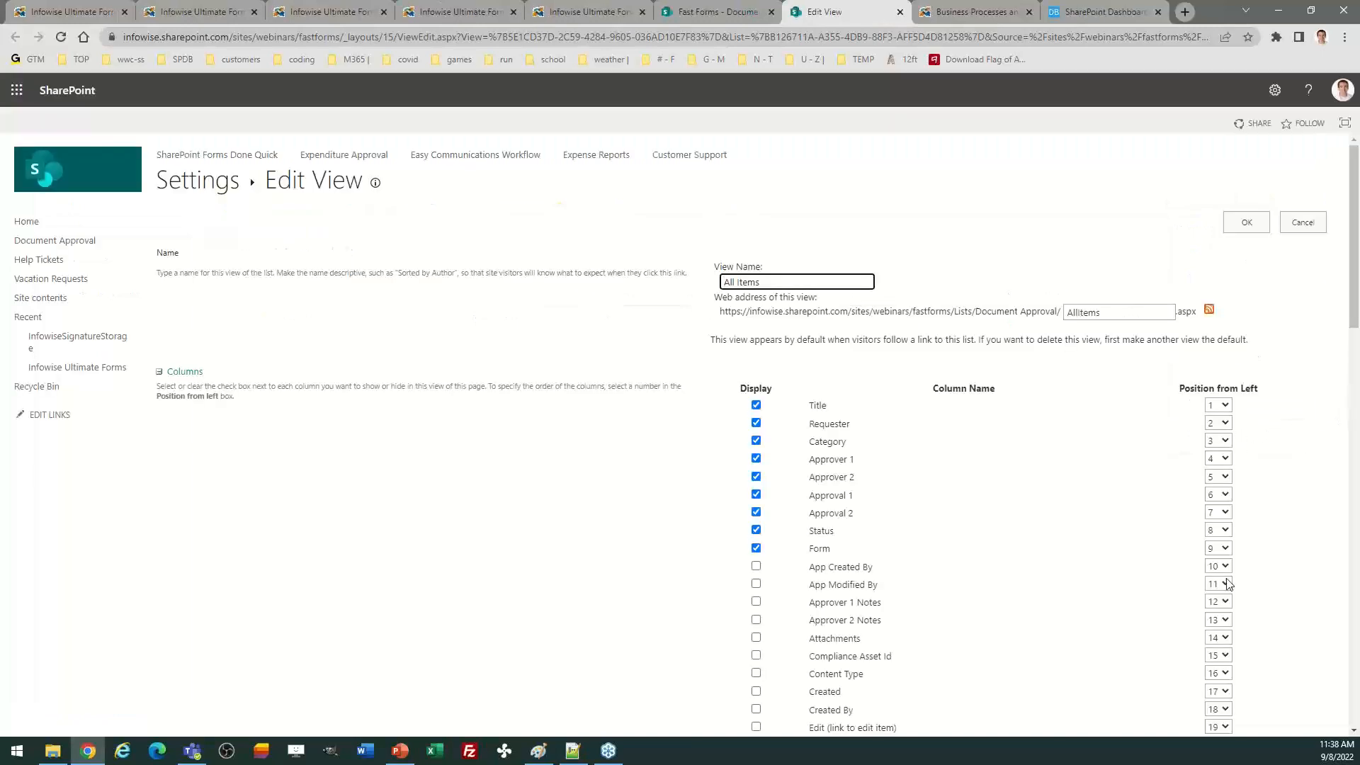
click(1222, 553)
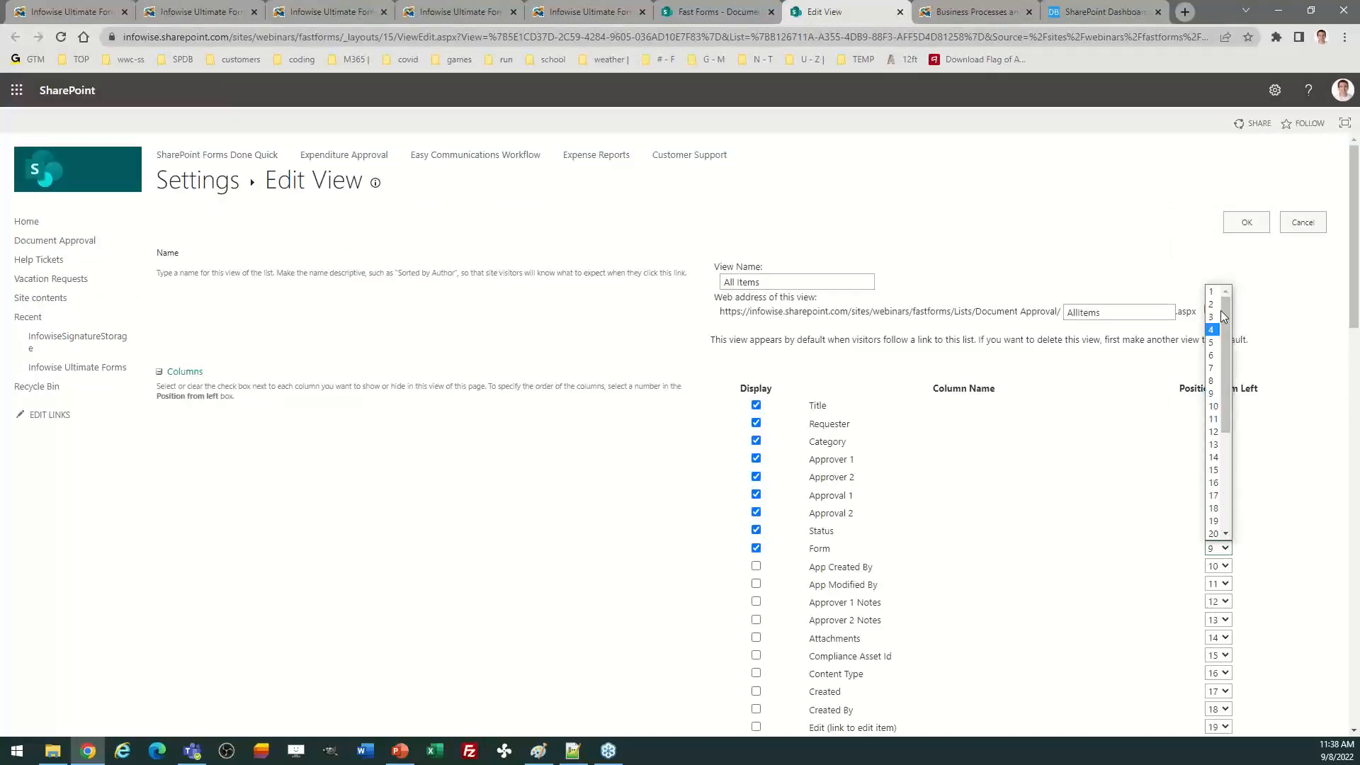
click(1214, 291)
click(1236, 228)
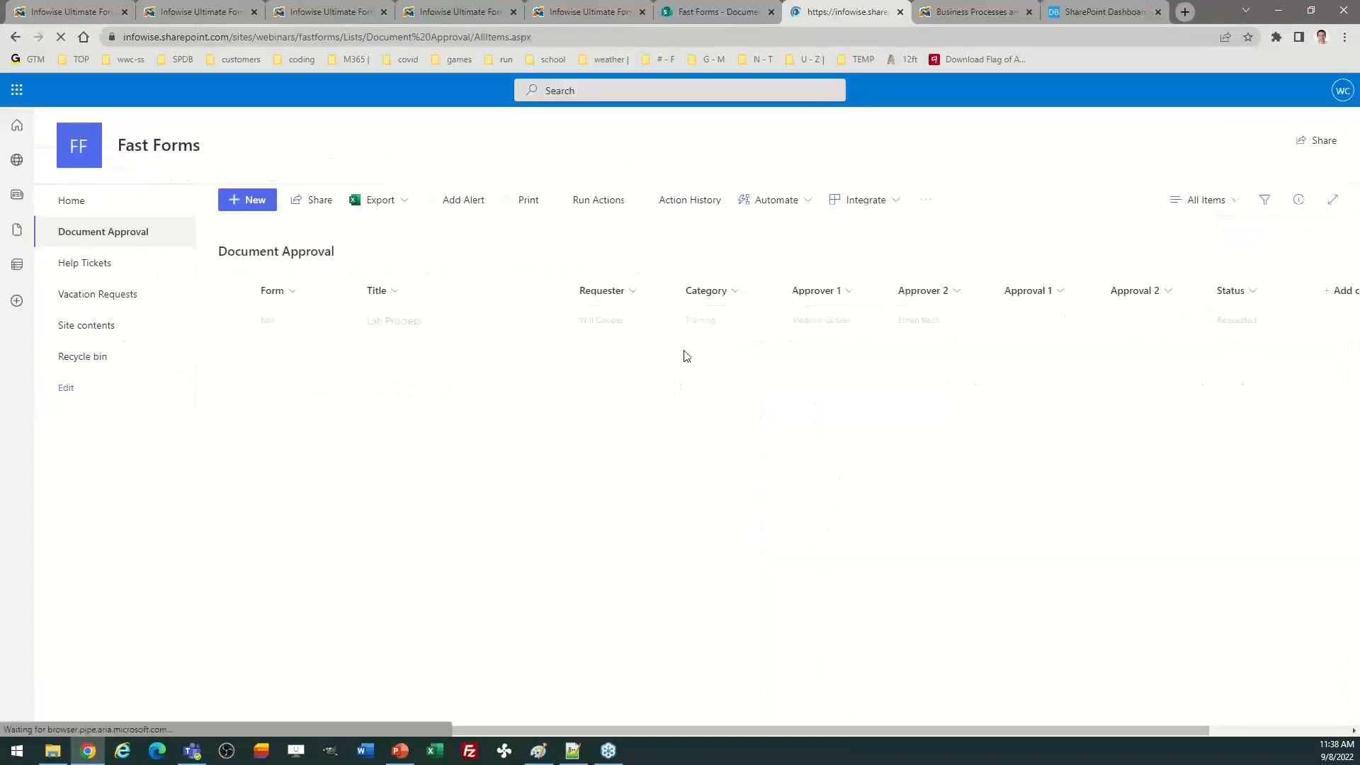
Step: Replace the Form column's formatting JSON with the copied button template code, save it and close the formatting pane
click(289, 297)
mouse_move(328, 428)
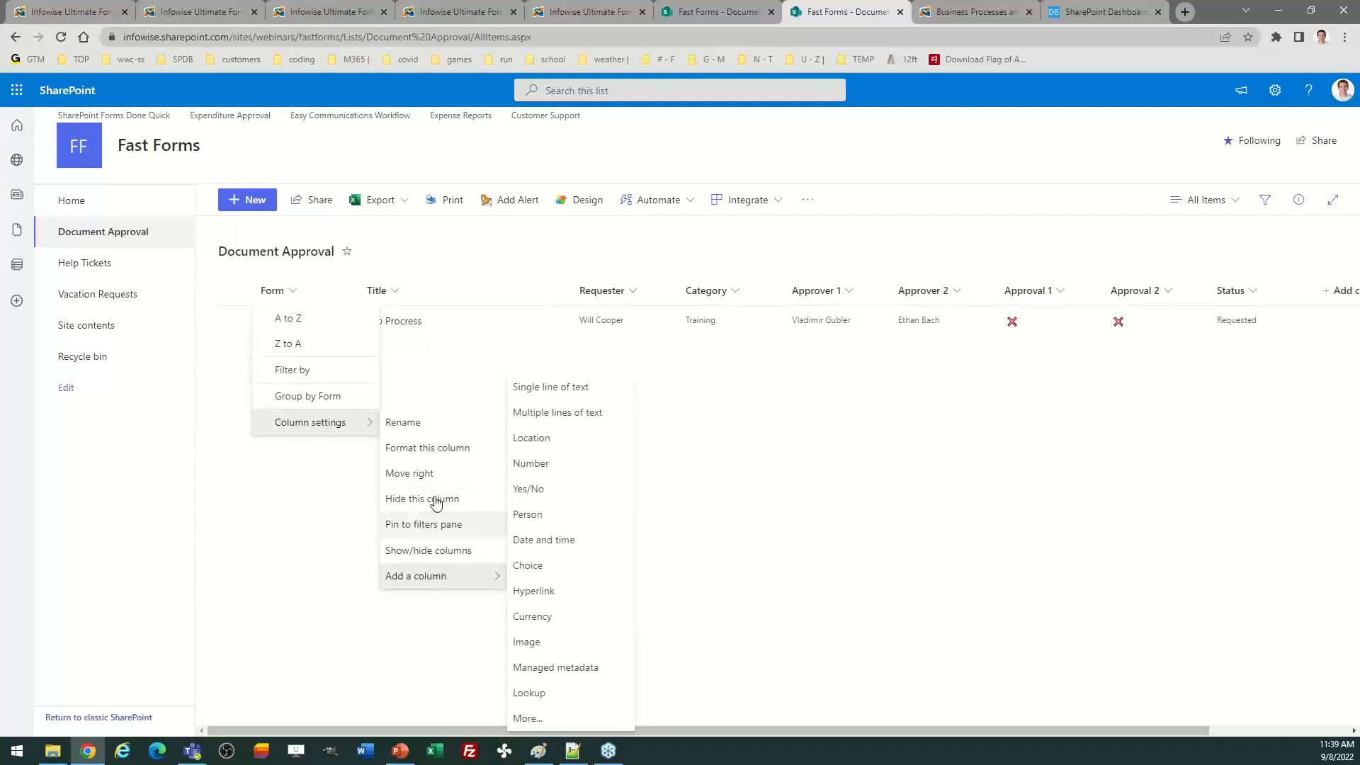
click(430, 452)
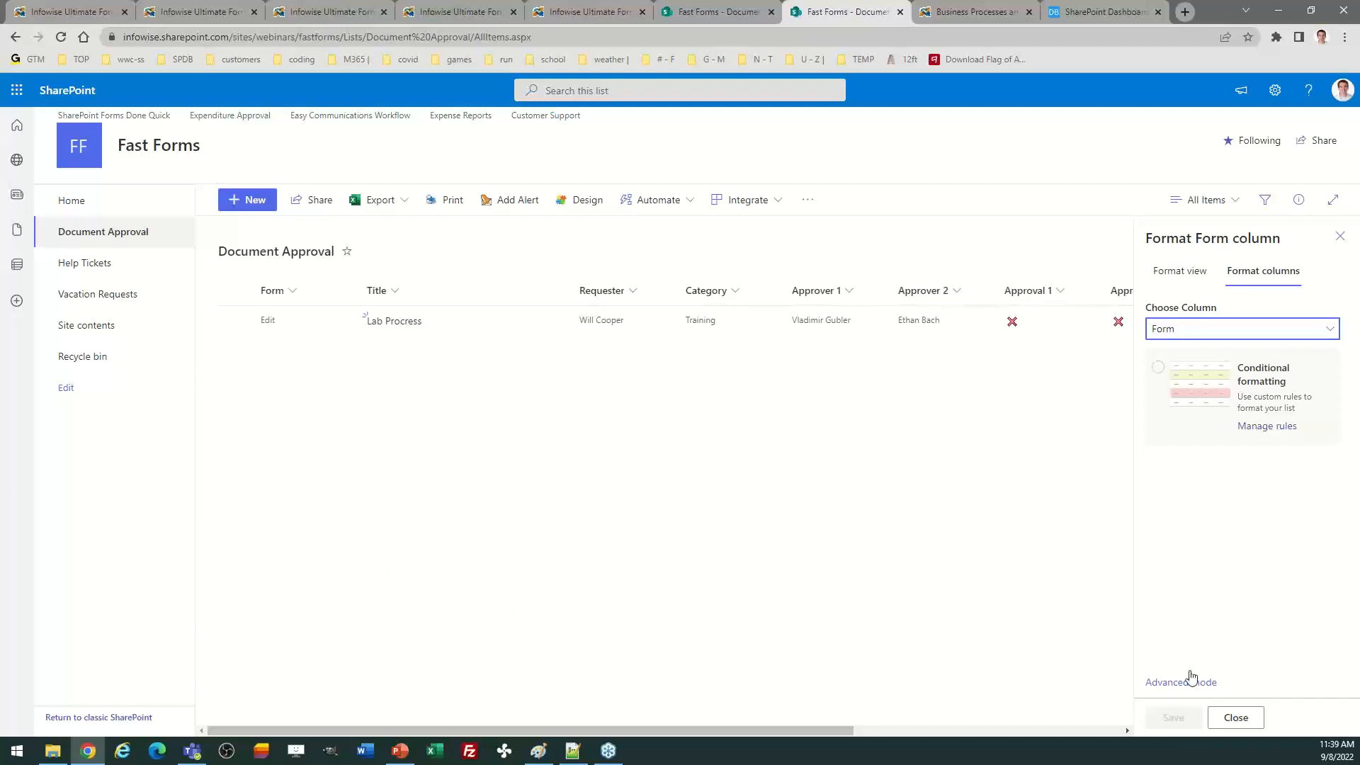
click(1191, 680)
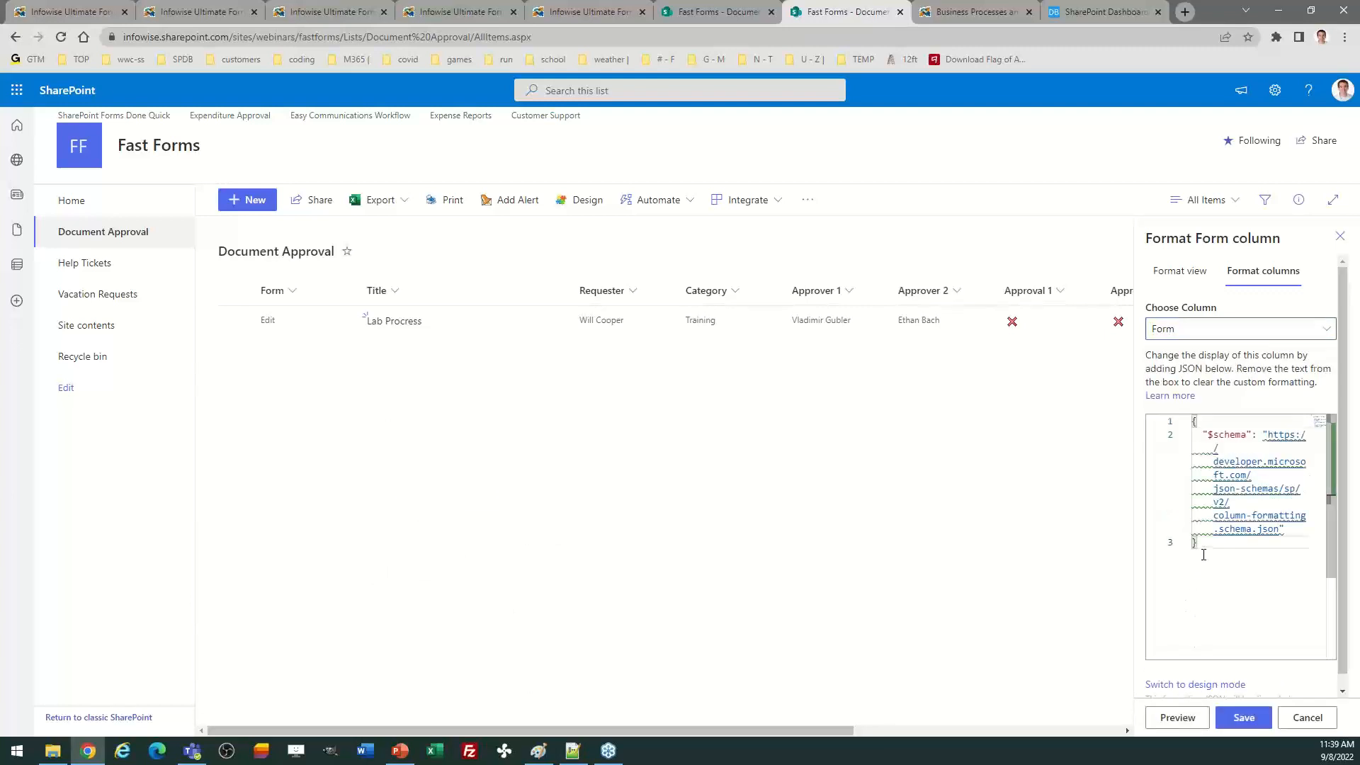
key(ctrl+a)
key(ctrl+v)
click(1242, 718)
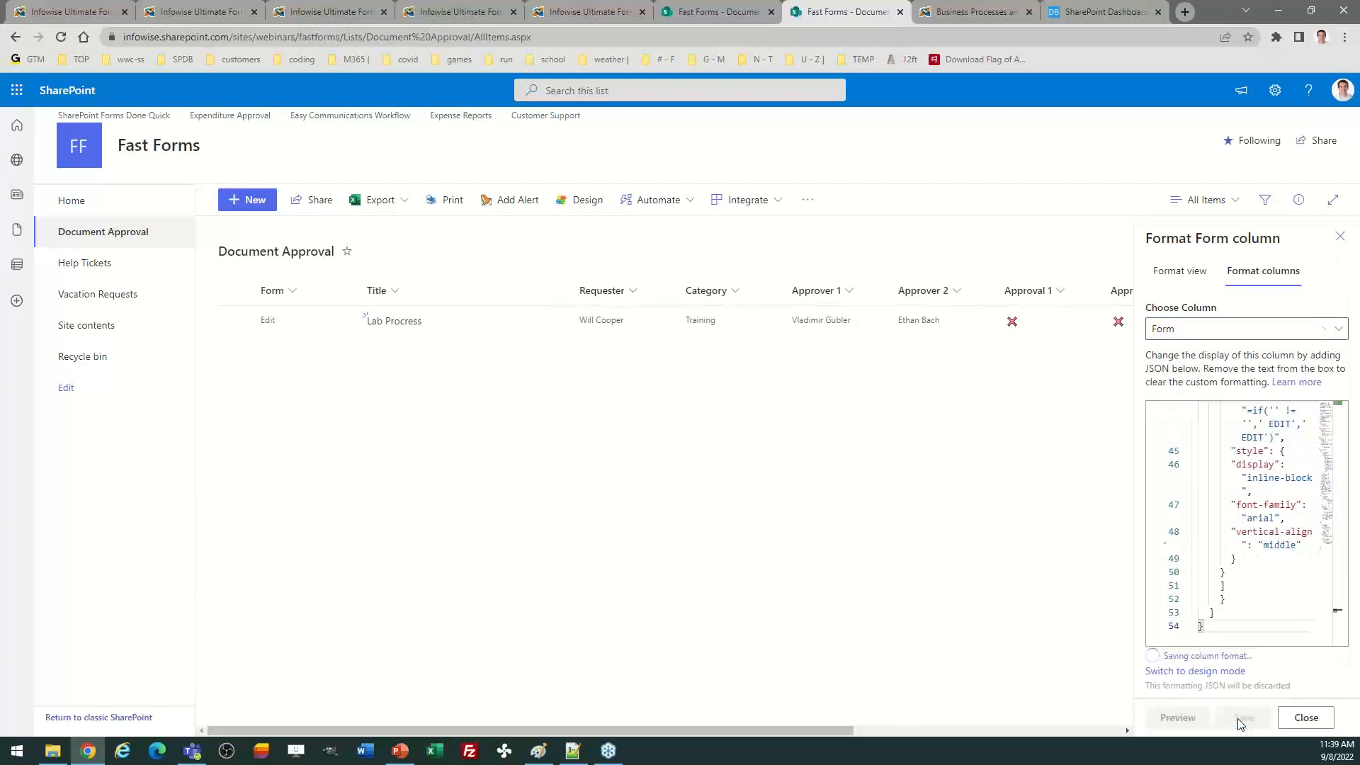
click(1339, 237)
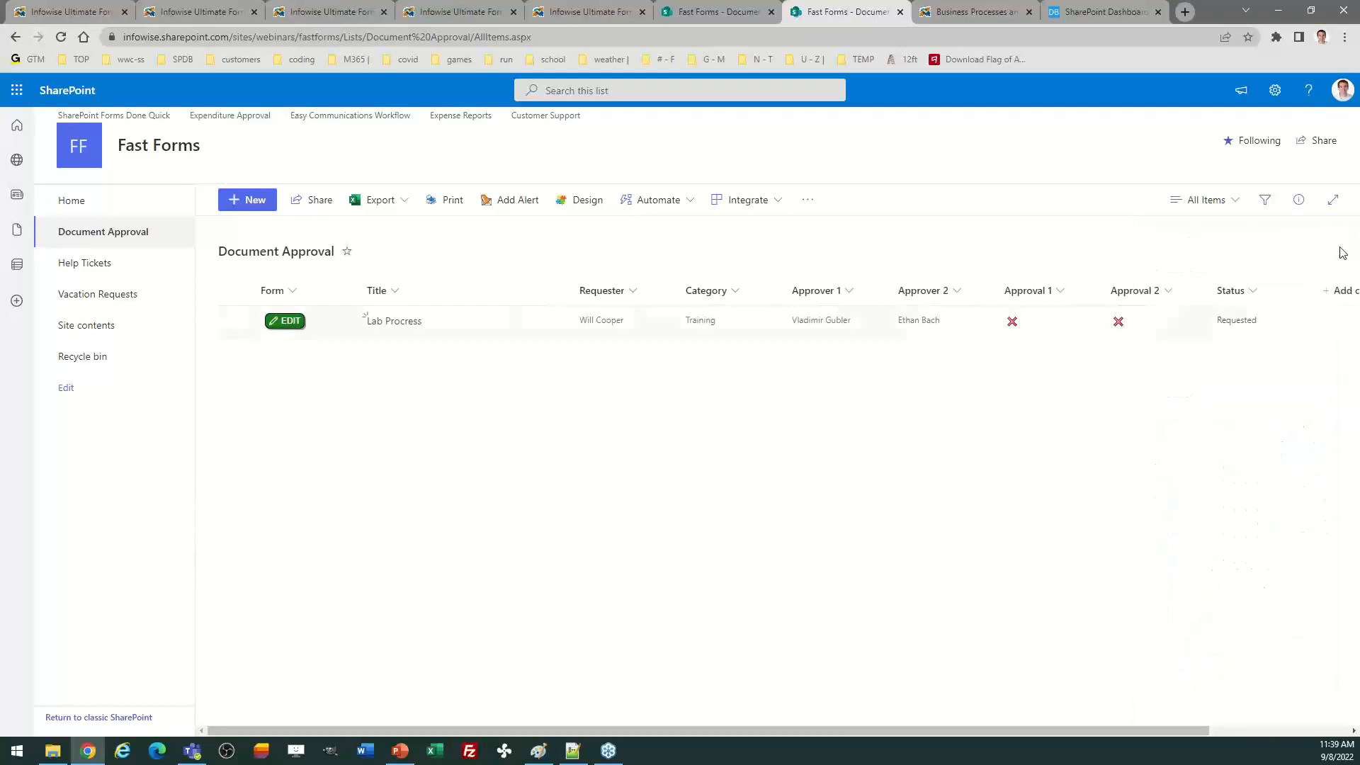
Step: Test the Lab Procress item's EDIT button and cancel out of its edit form
click(283, 322)
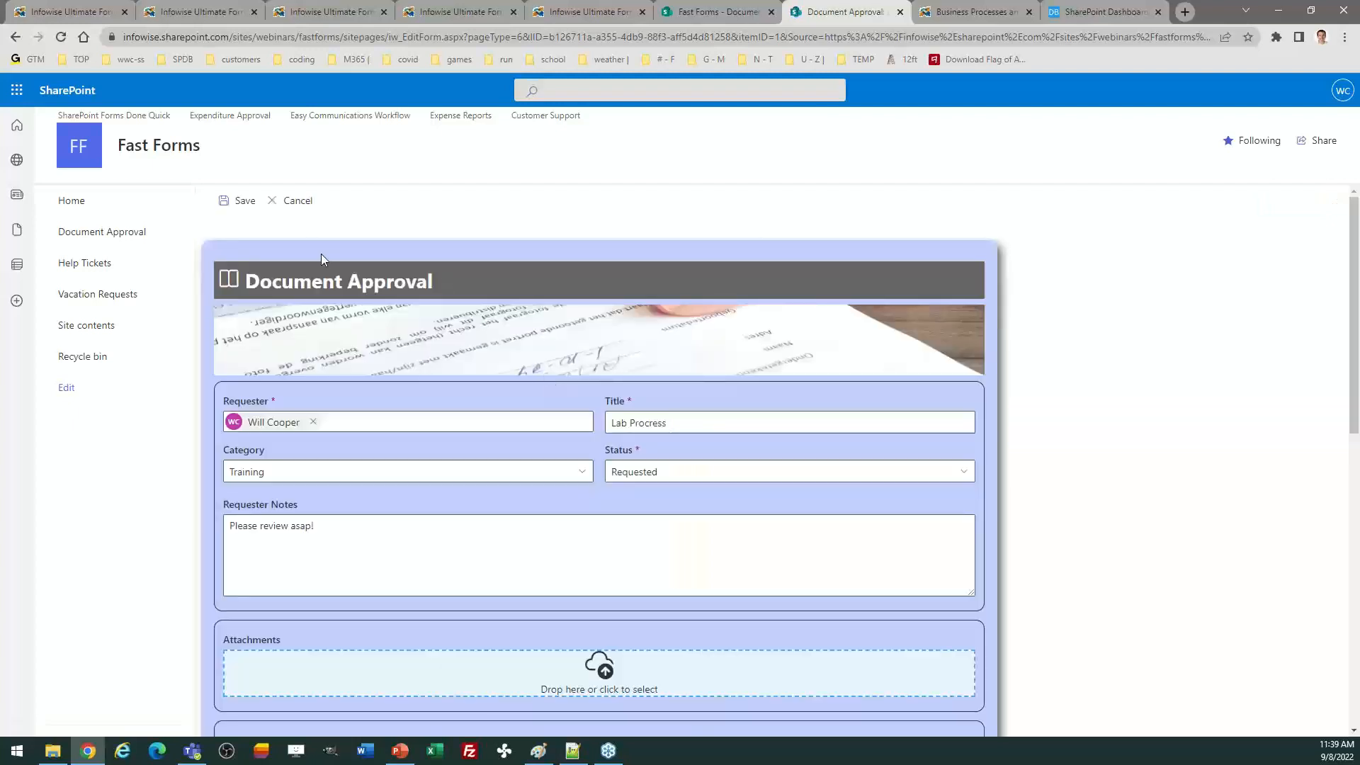
click(287, 202)
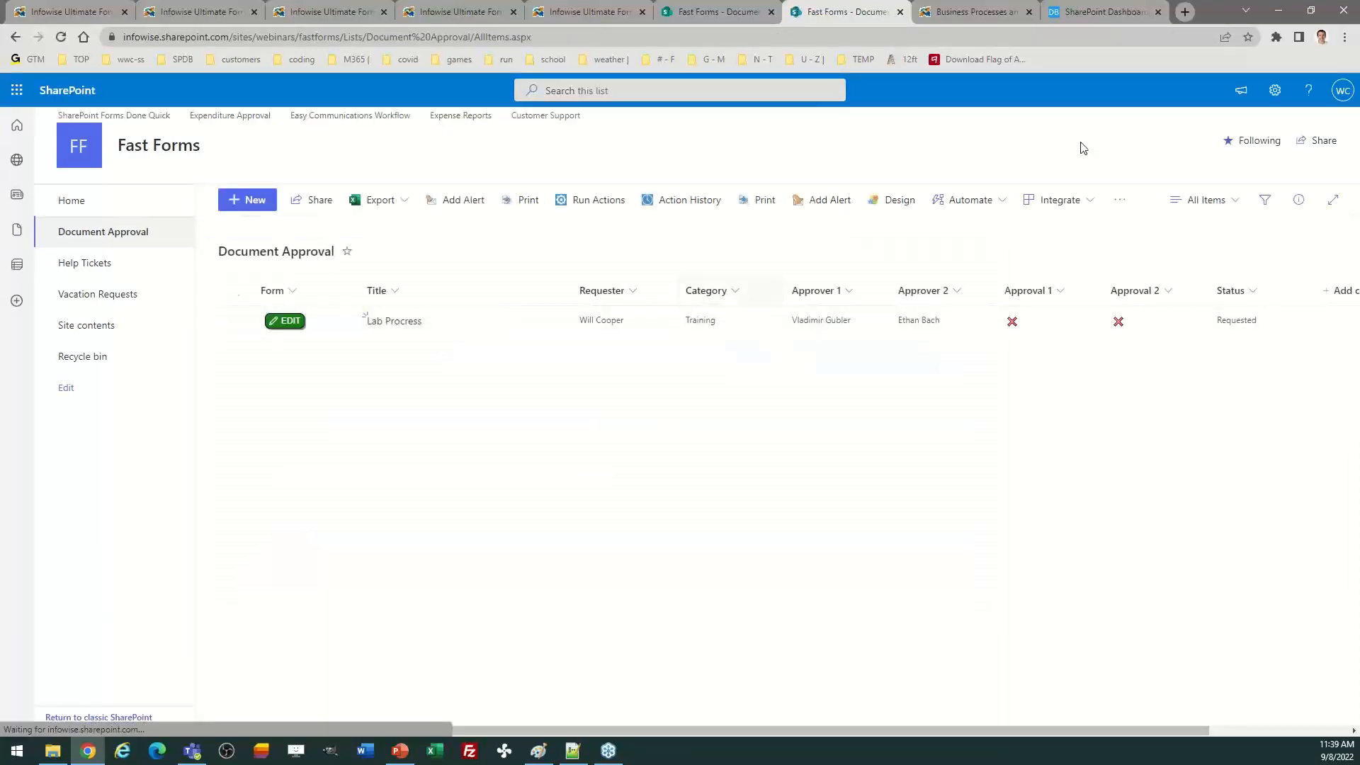
Step: Switch to the SharePoint Dashboards website, open the templates gallery and look through the Buttons templates
click(1089, 14)
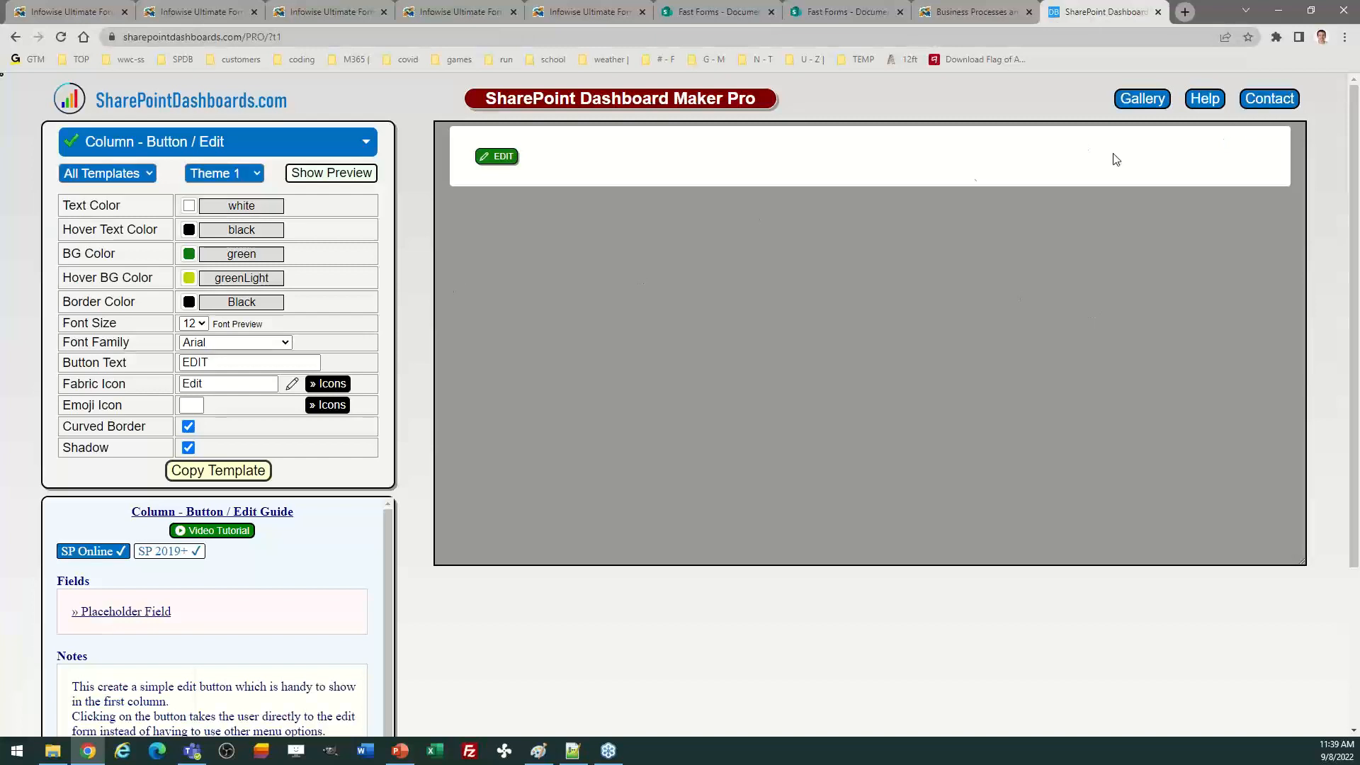
click(1142, 98)
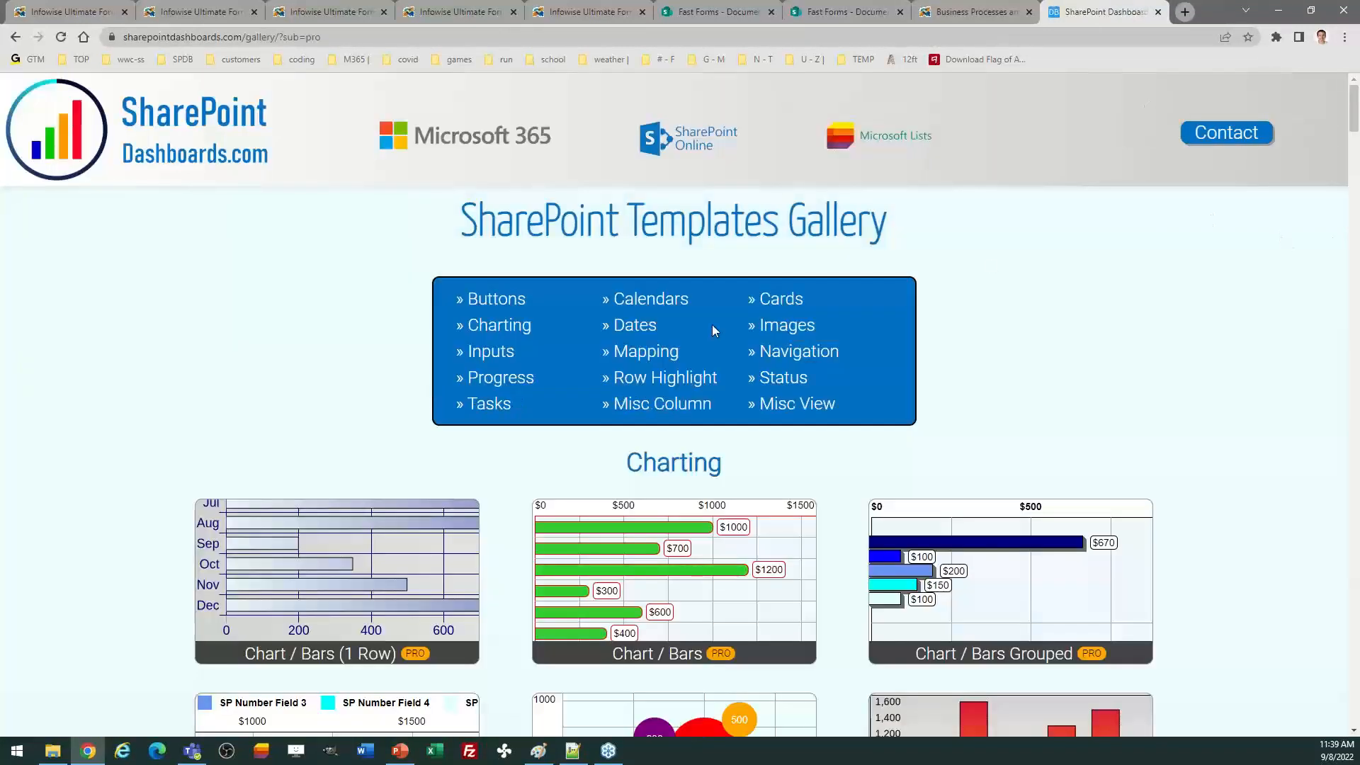
click(496, 298)
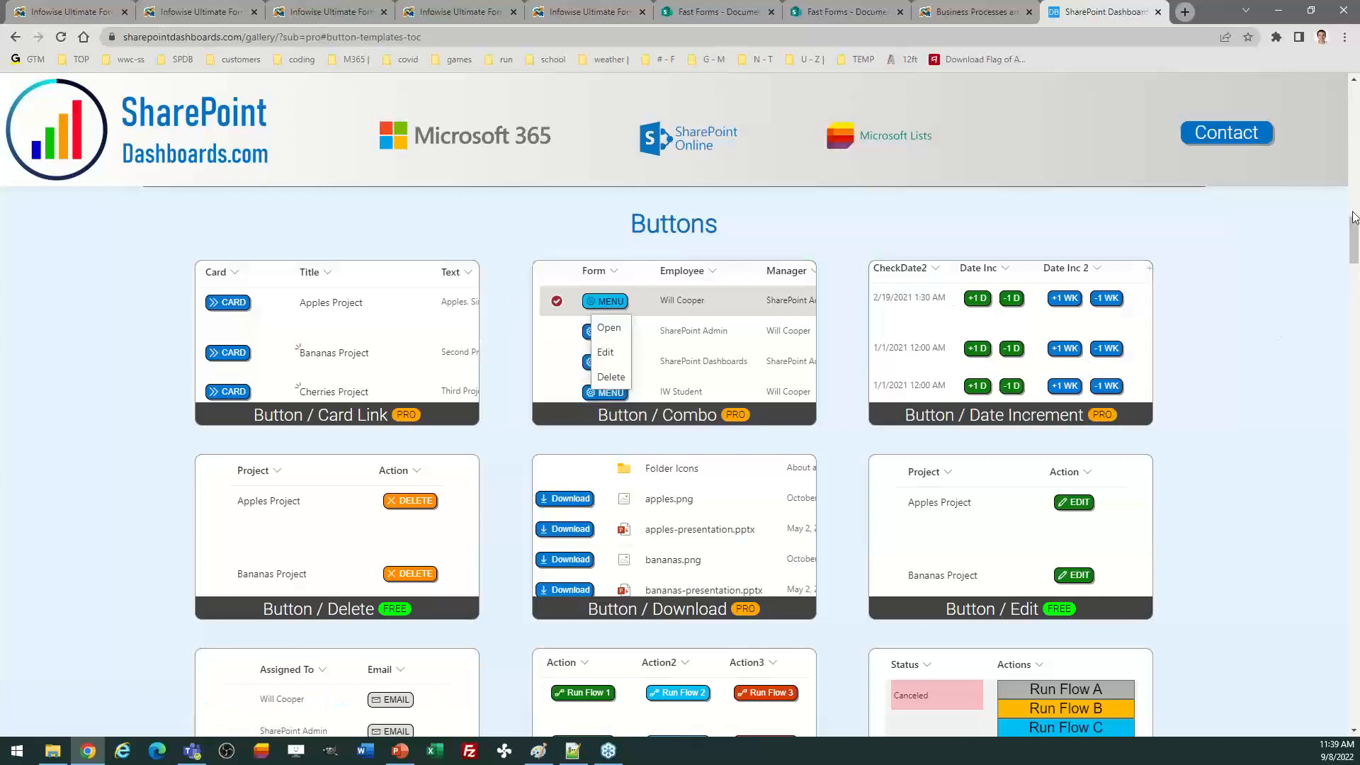
drag(1354, 232, 1357, 276)
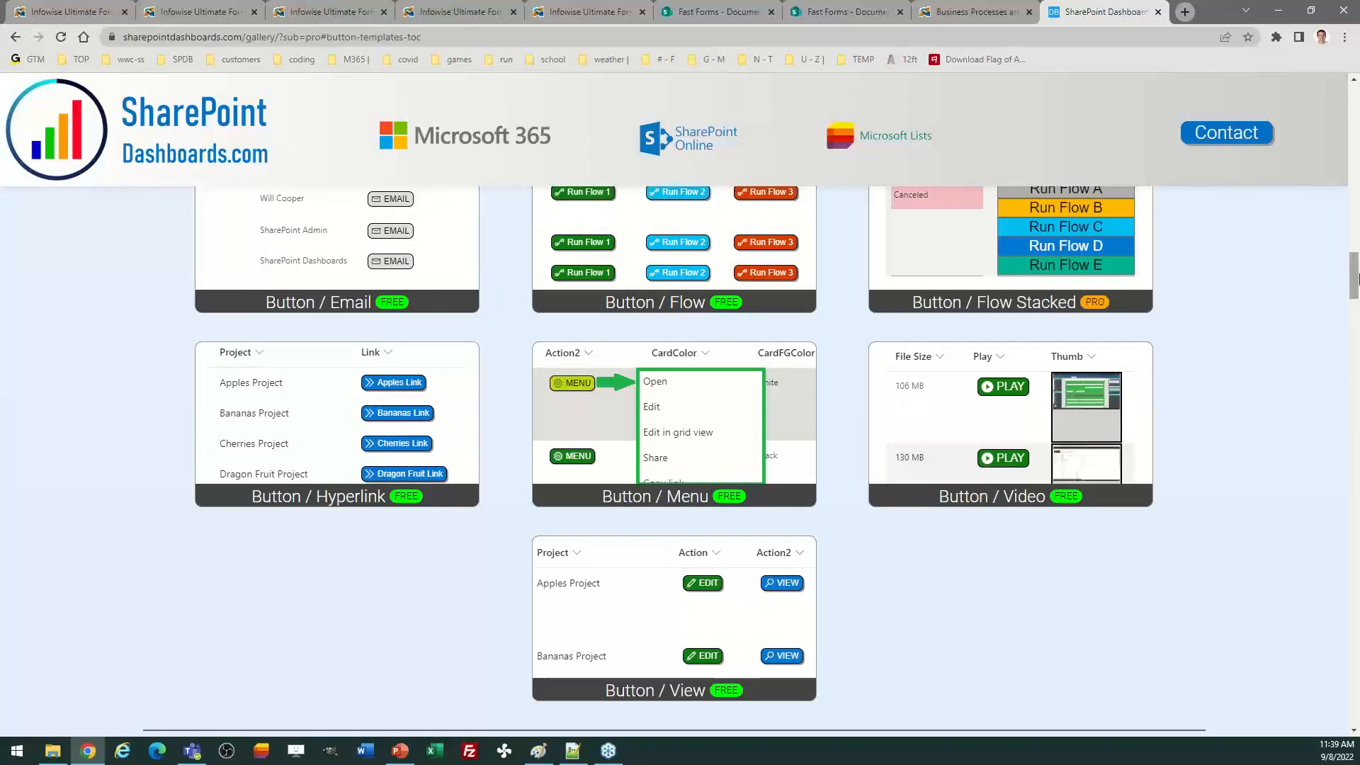
drag(1357, 283, 1356, 268)
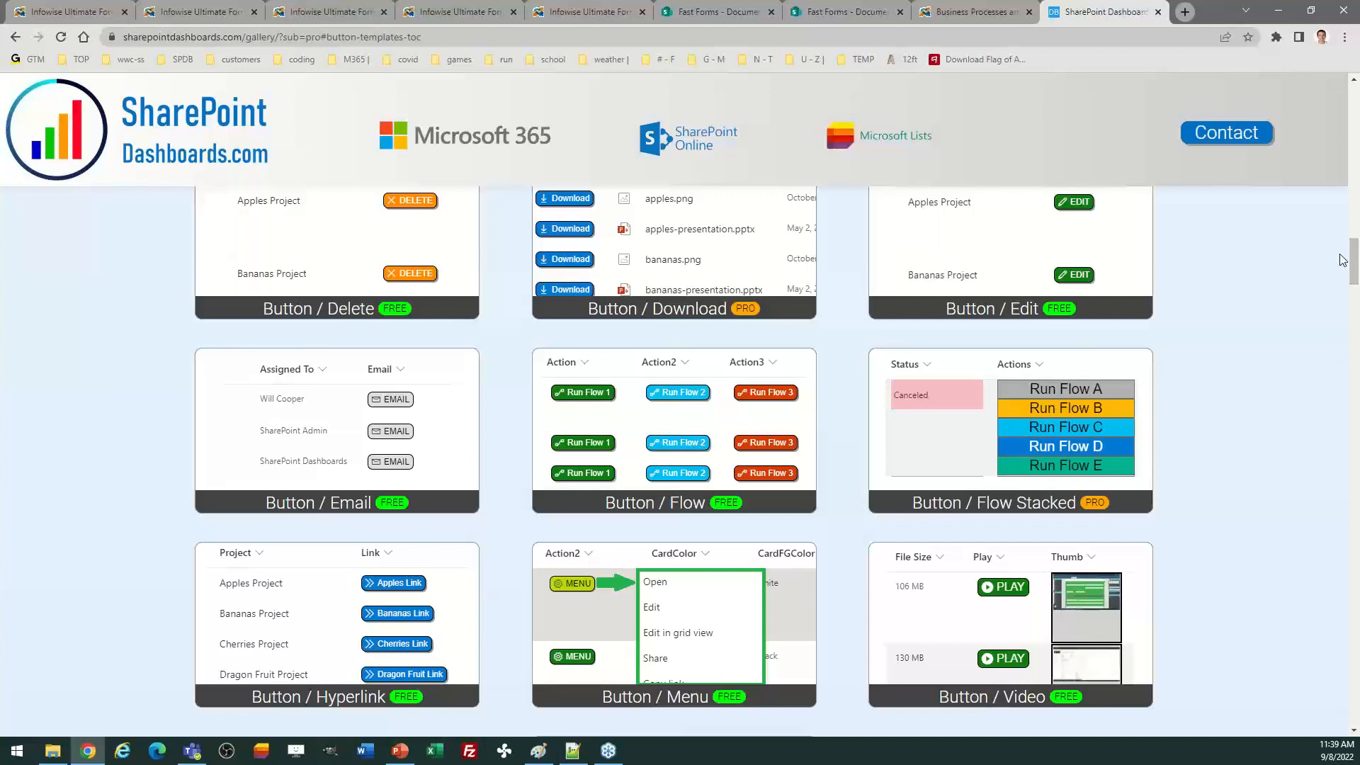
Step: Switch to the Fast Forms site and start a new Help Tickets item with the request "My computer is smoking"
click(845, 14)
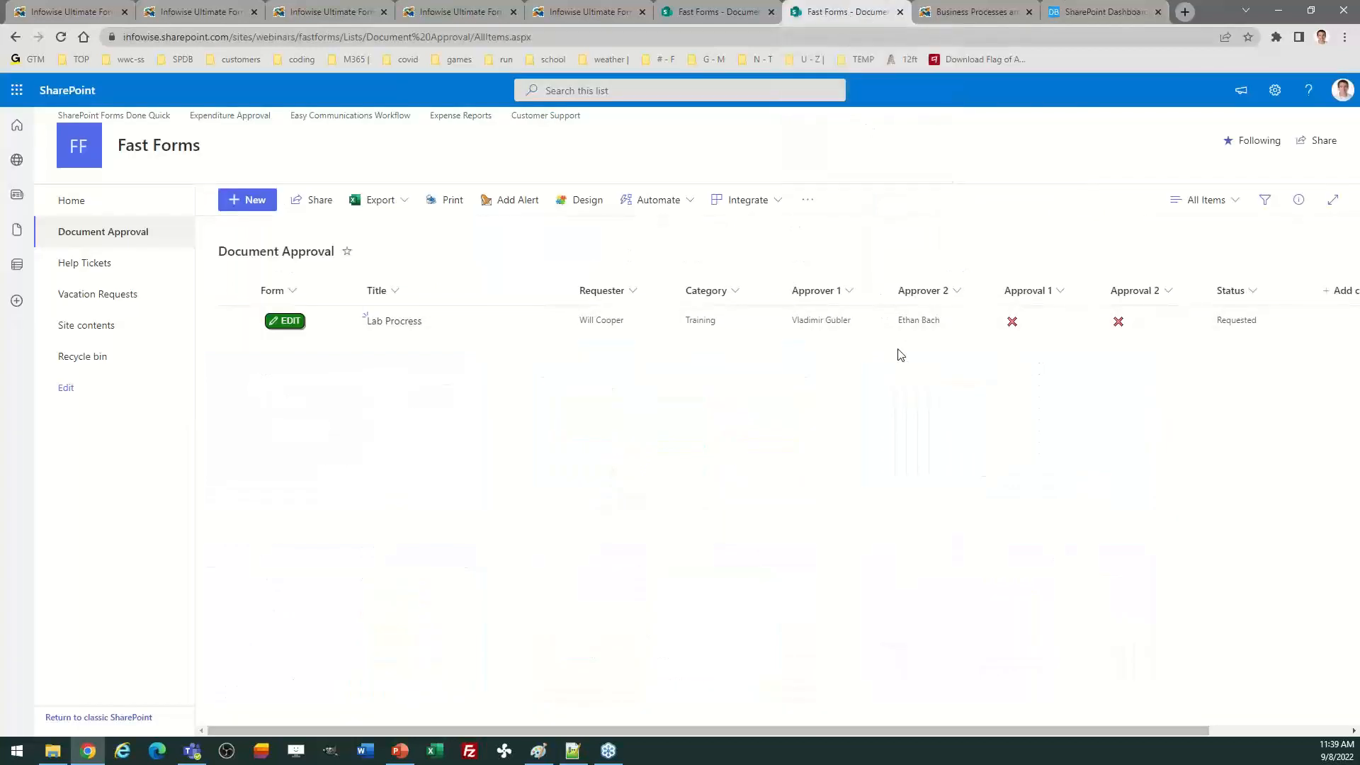
click(85, 263)
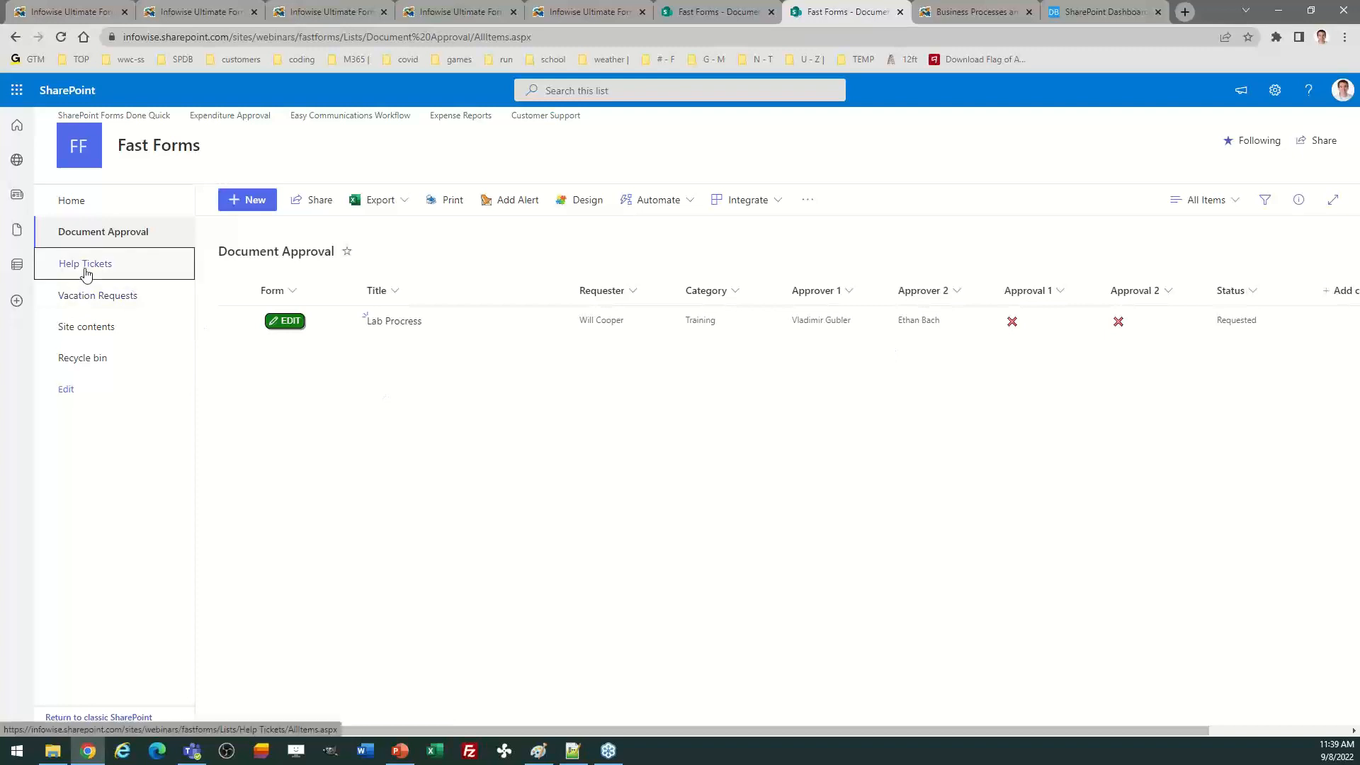
click(255, 200)
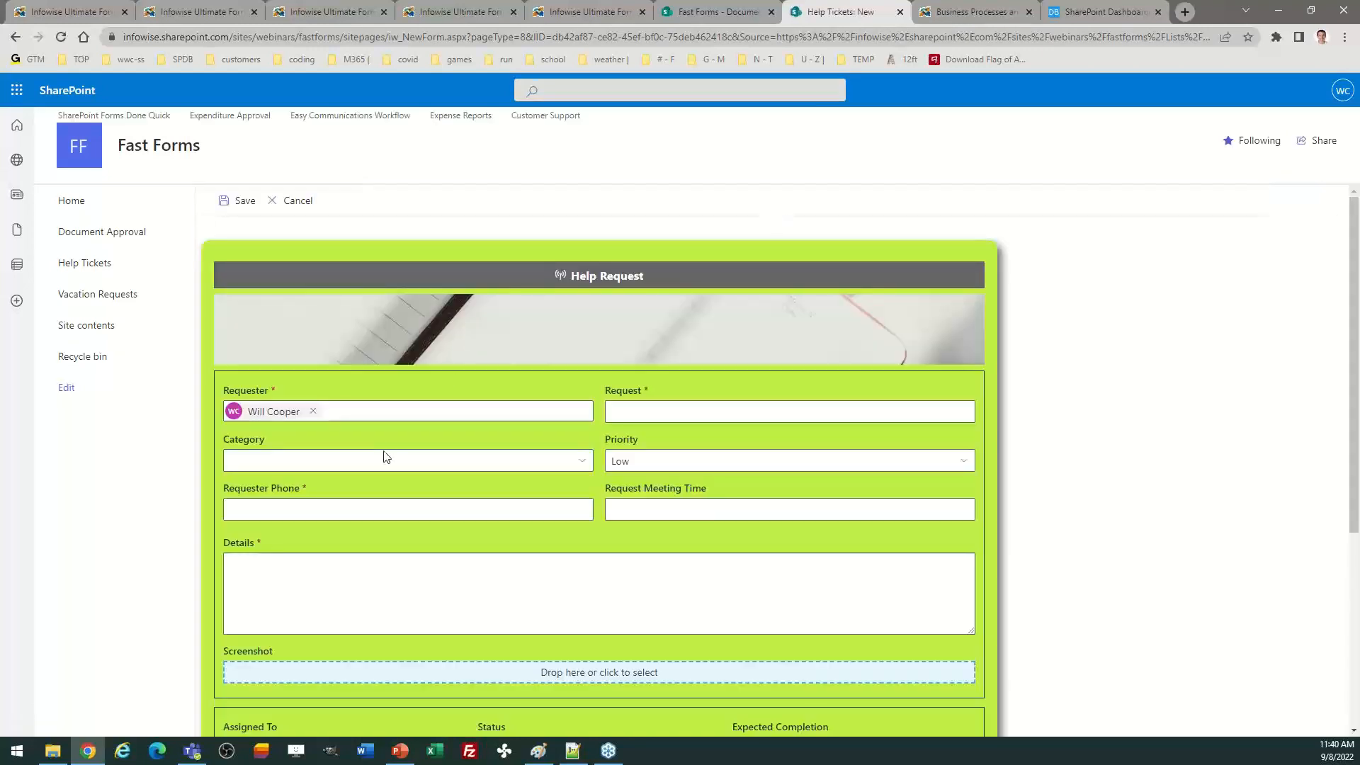
click(662, 410)
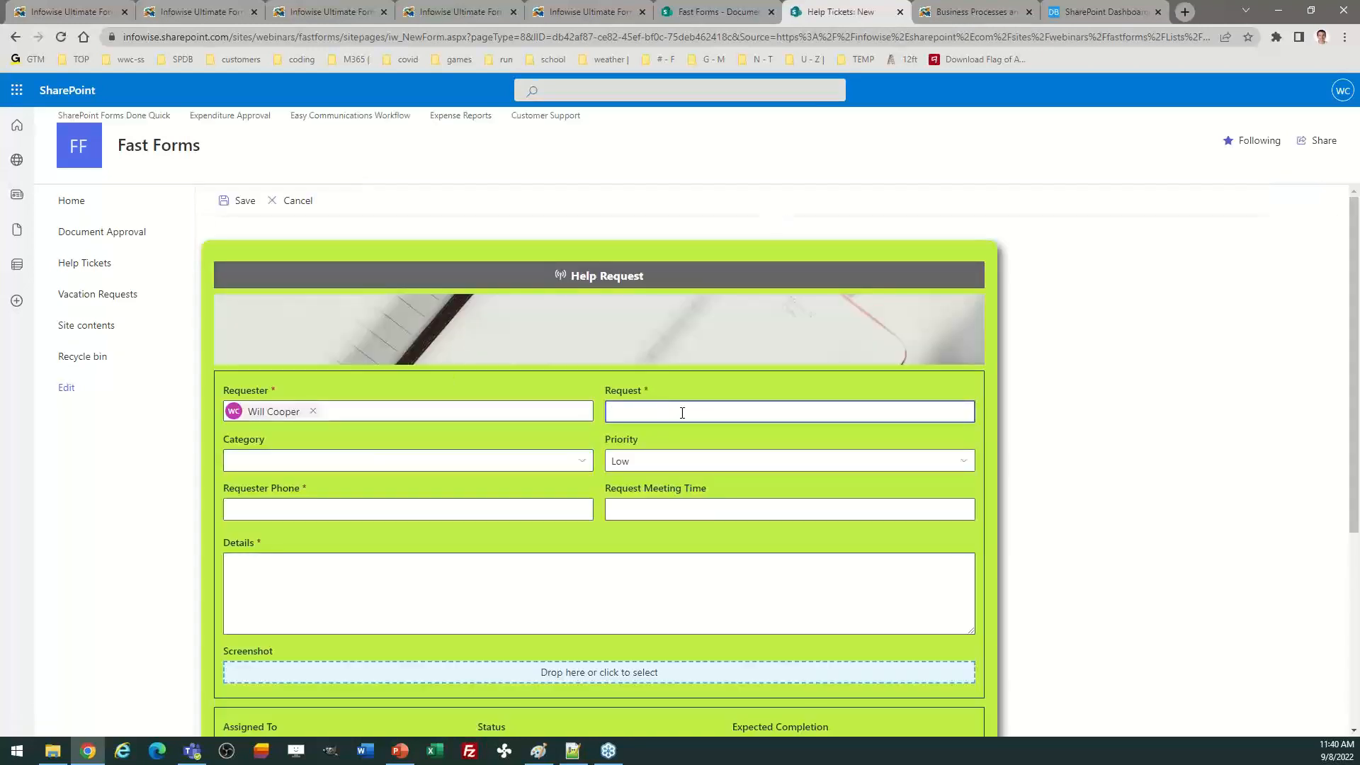
text(My computer)
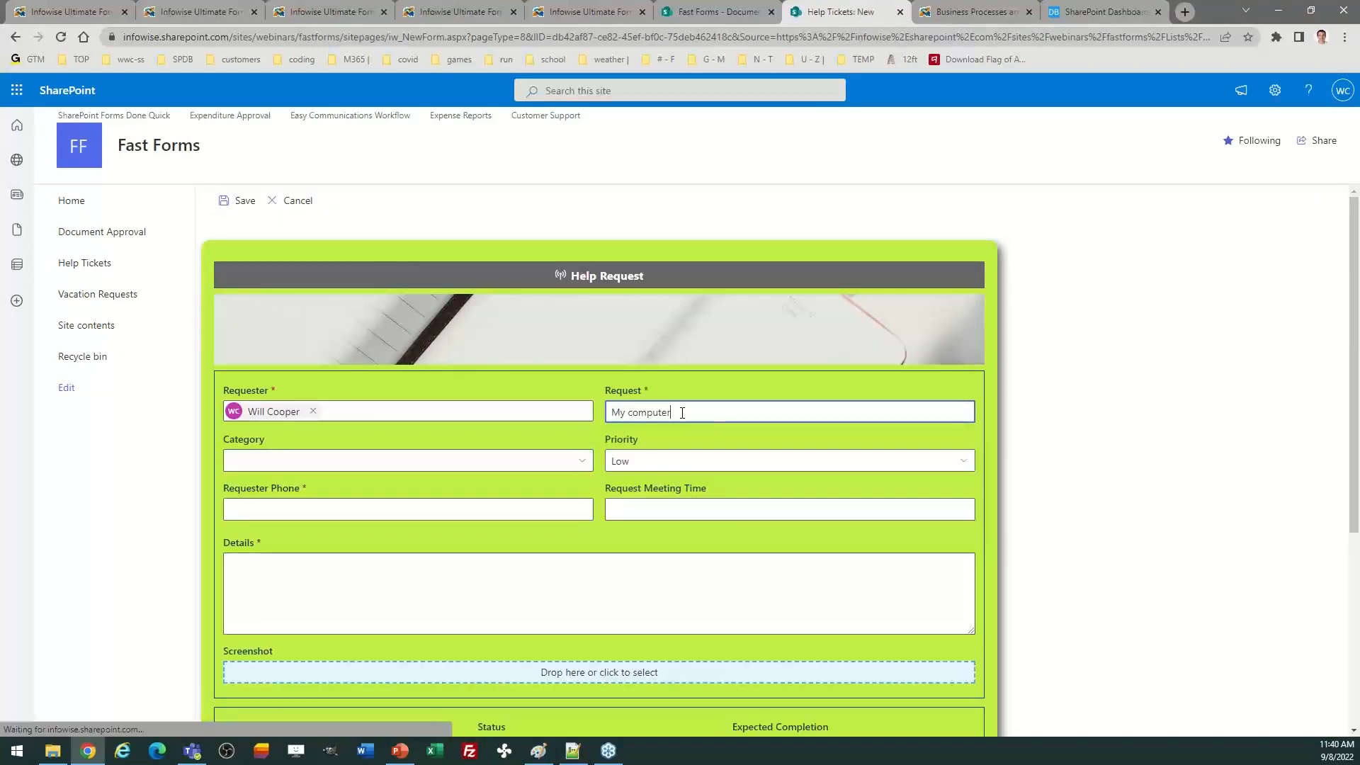
text( is smoking)
key(Tab)
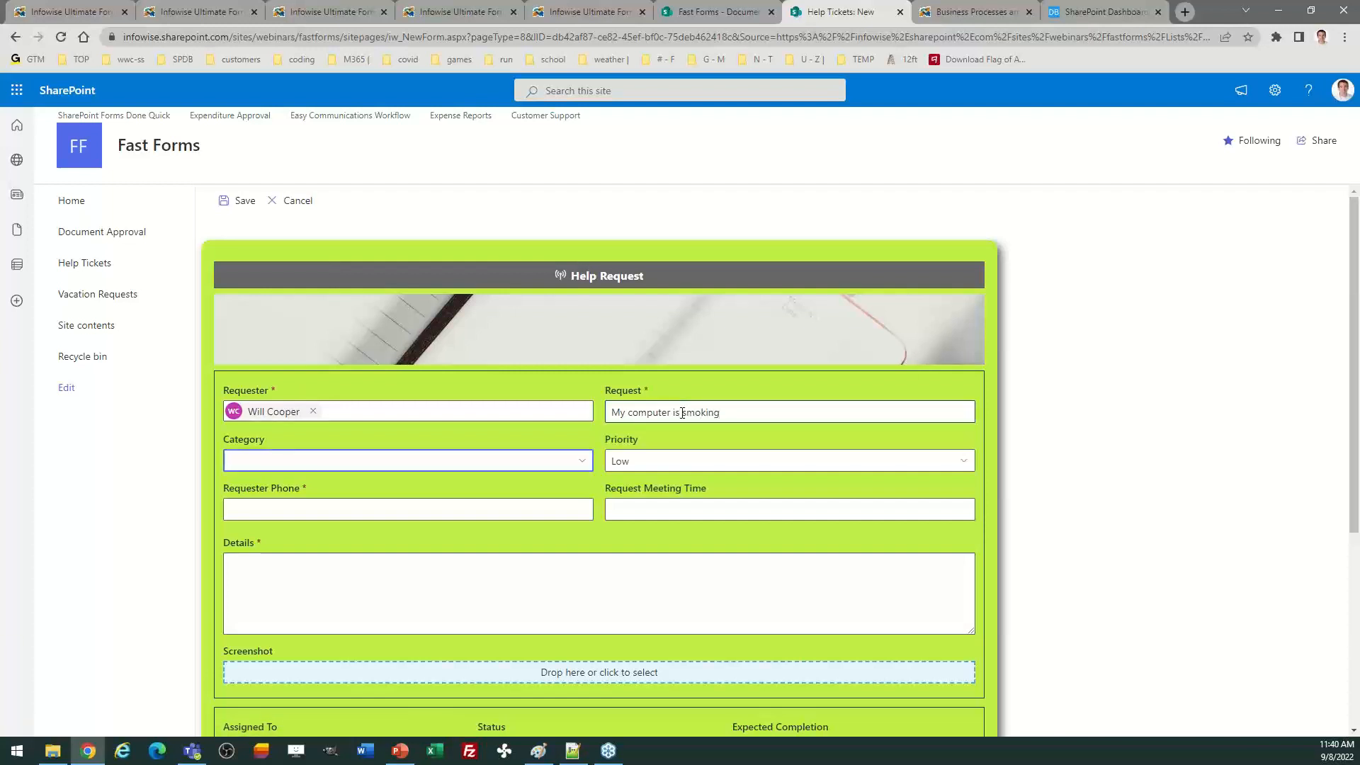
Step: Set the ticket's Category to Phone and Priority to High, and enter "asdassdfsadf" in the Details
click(592, 461)
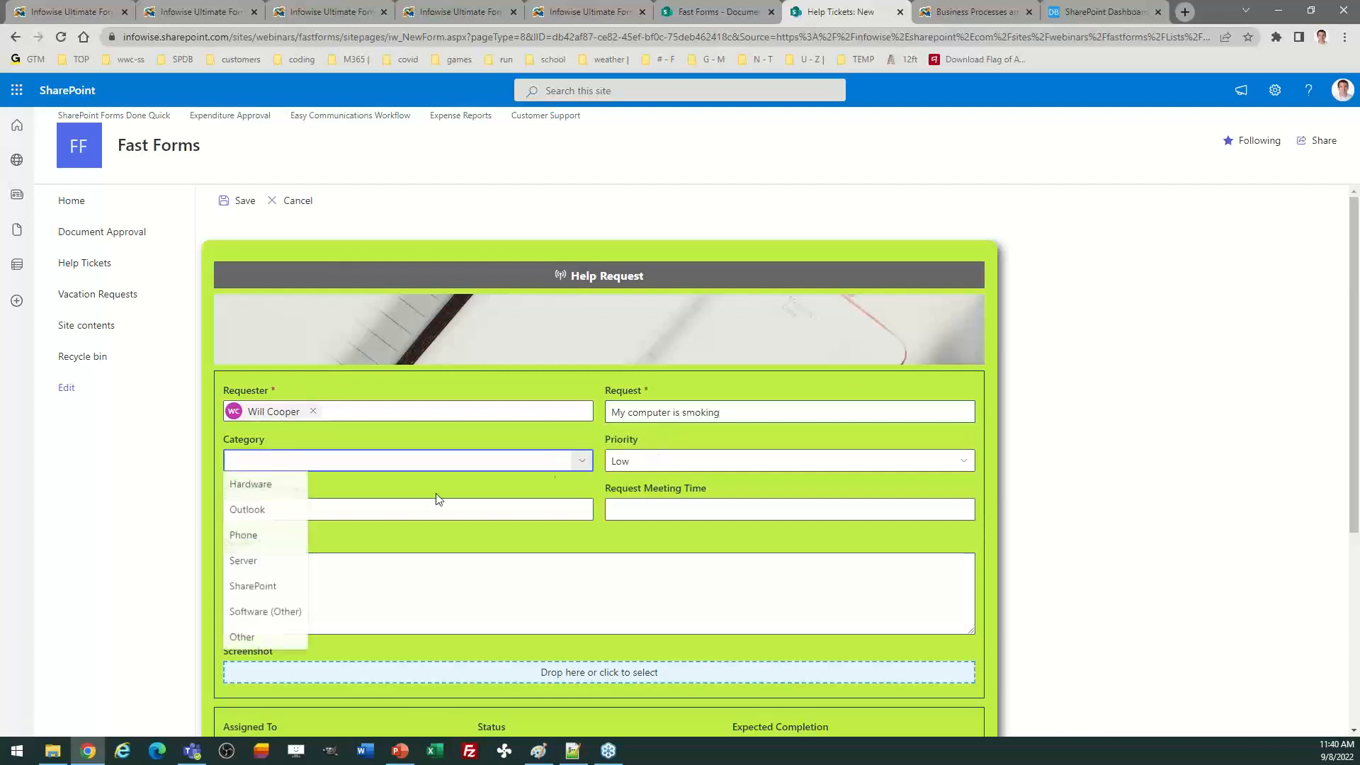
click(256, 532)
click(643, 460)
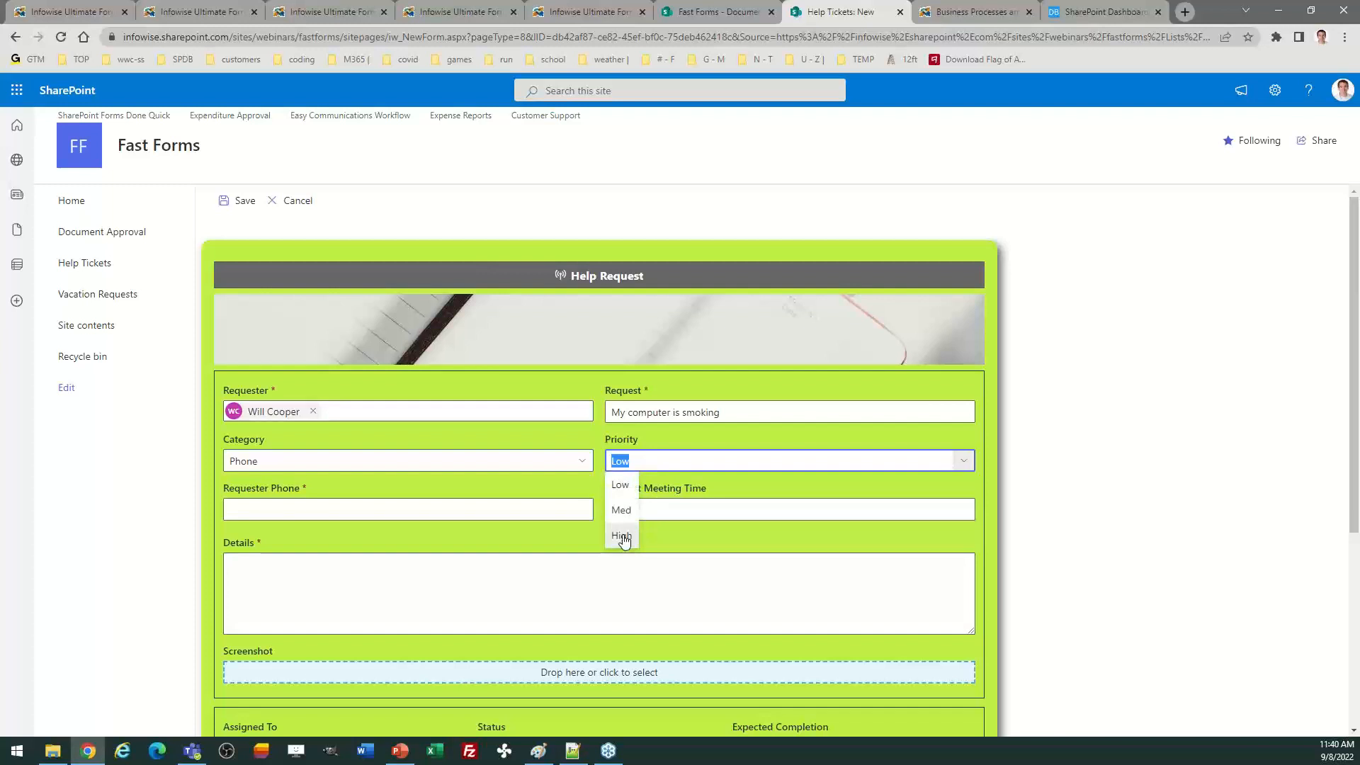
click(622, 536)
click(339, 506)
click(362, 569)
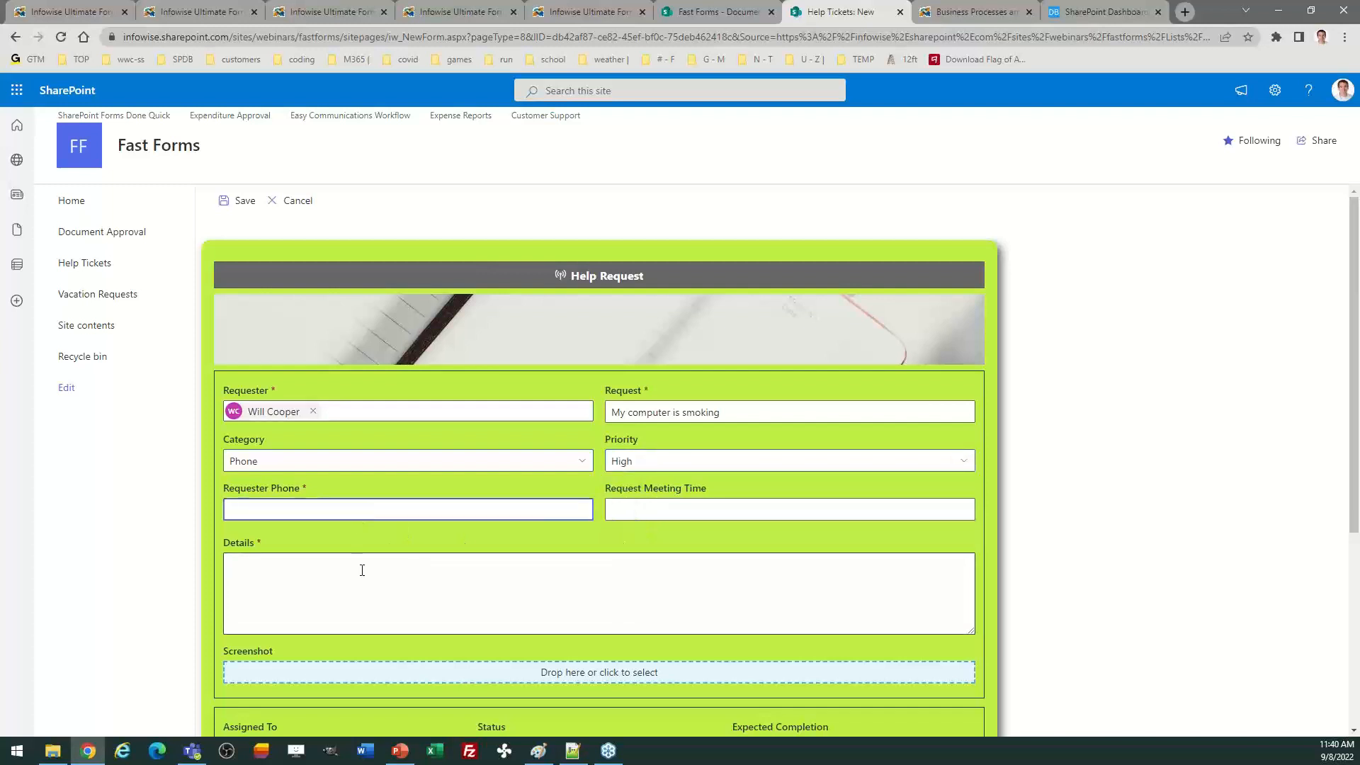
text(asdassdfsadf)
scroll(1123, 602, down, 4)
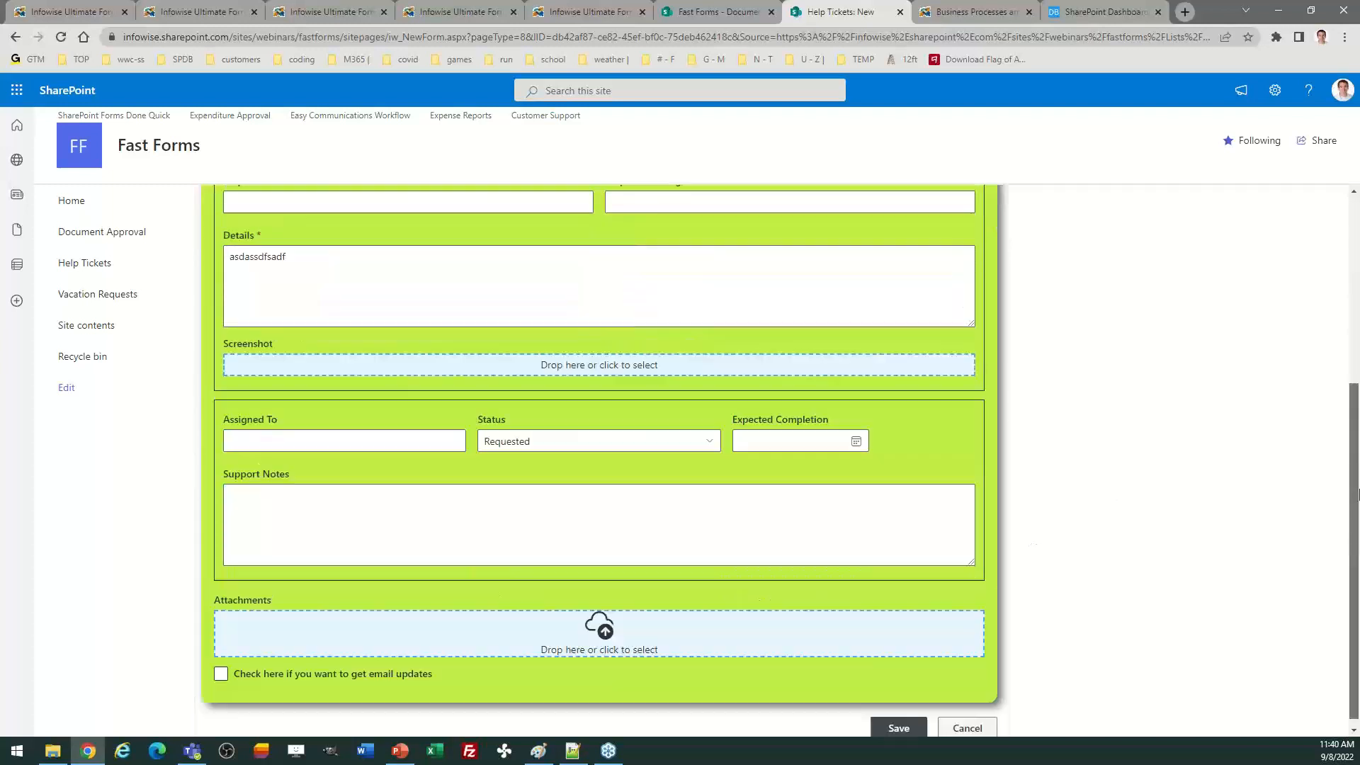
scroll(1298, 665, down, 1)
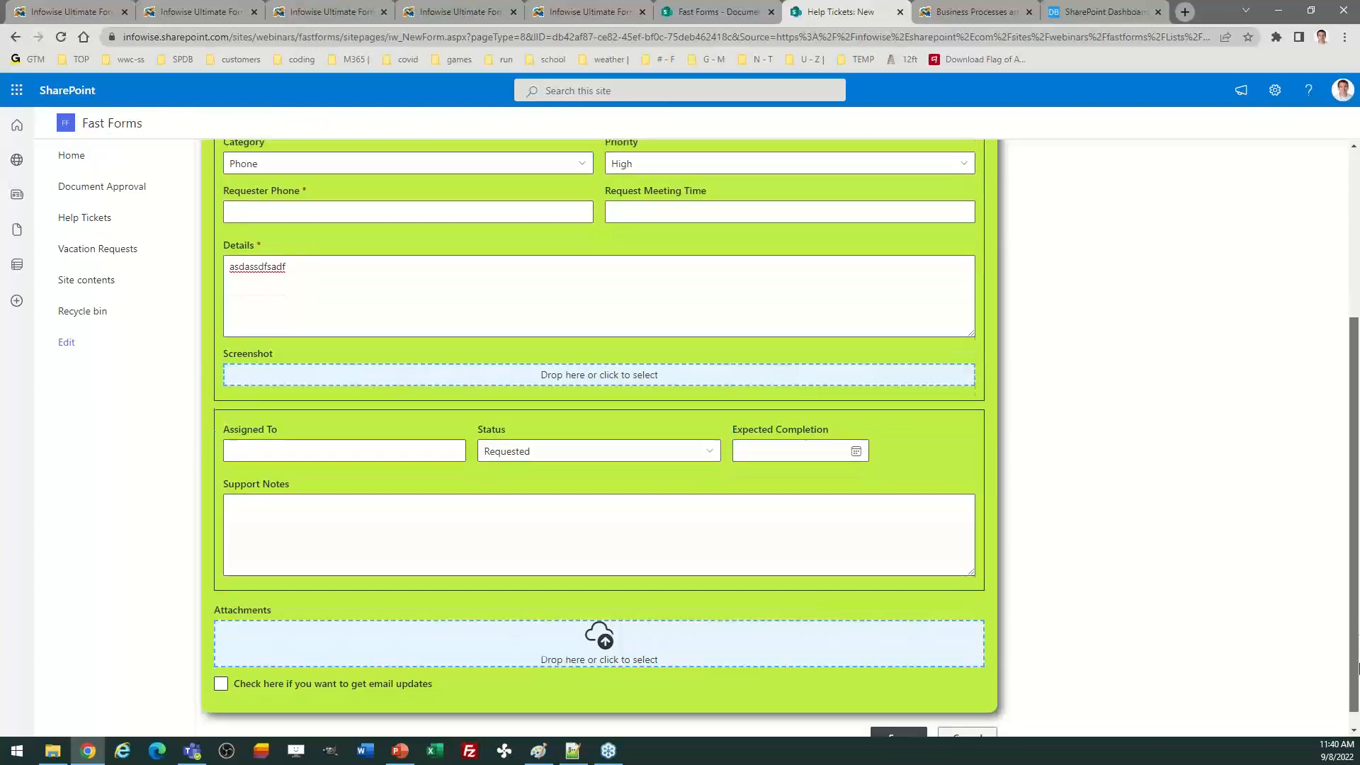
Step: Fill in the required requester phone number and save the help ticket
click(885, 717)
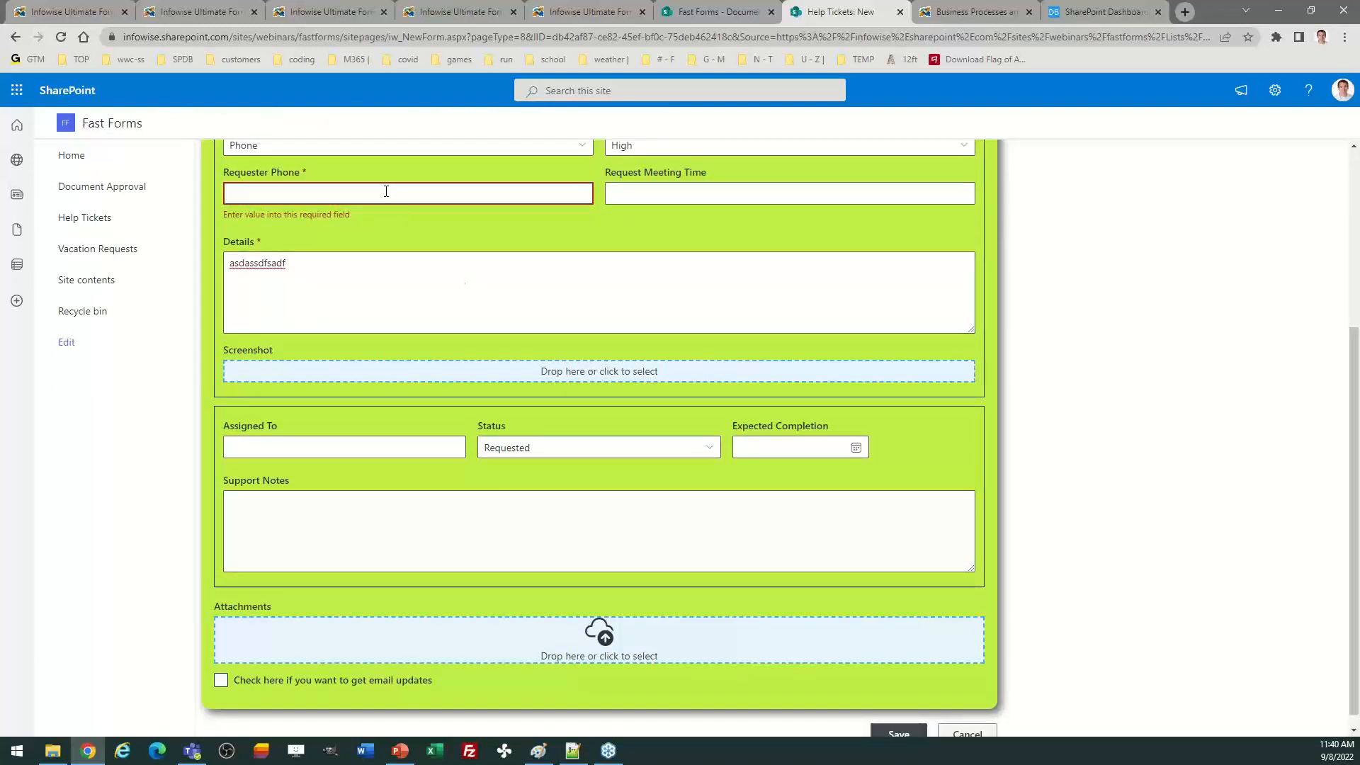
text(333-444-5555)
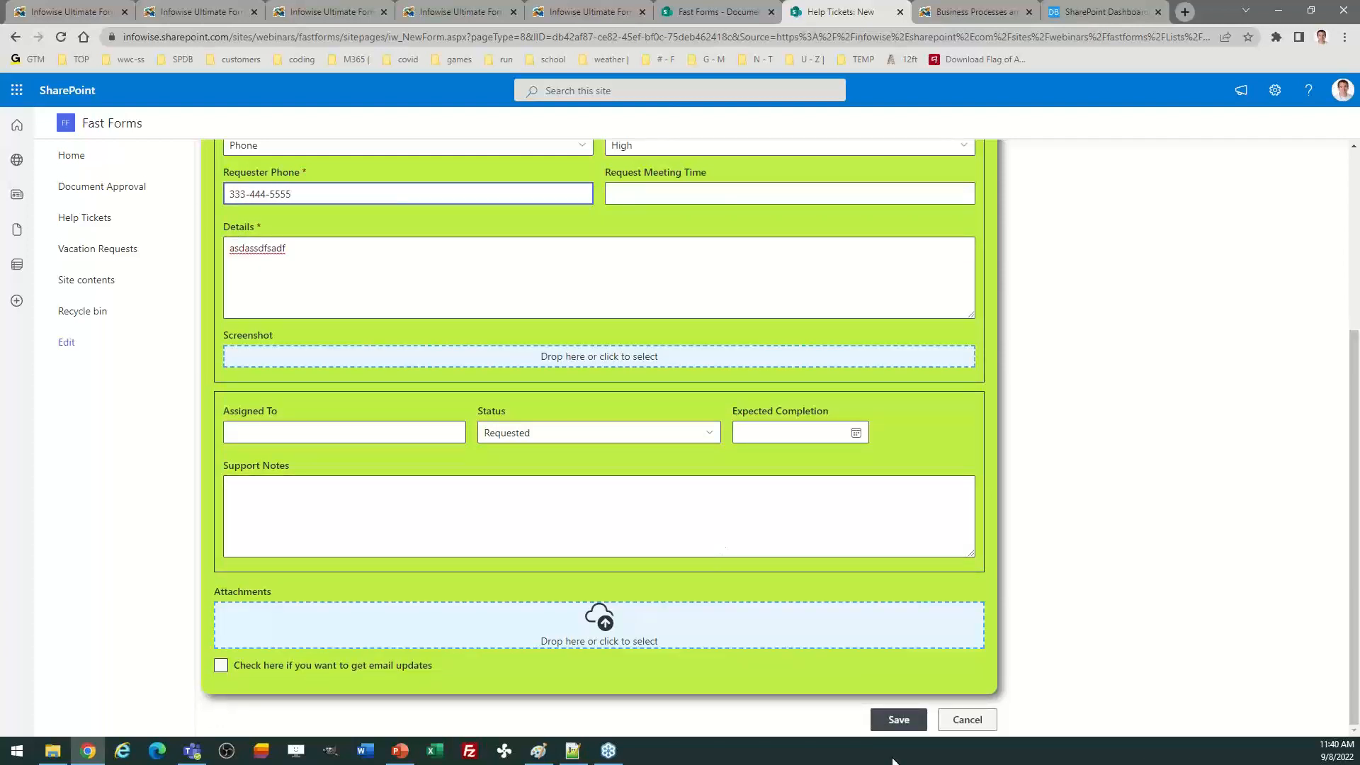
click(890, 720)
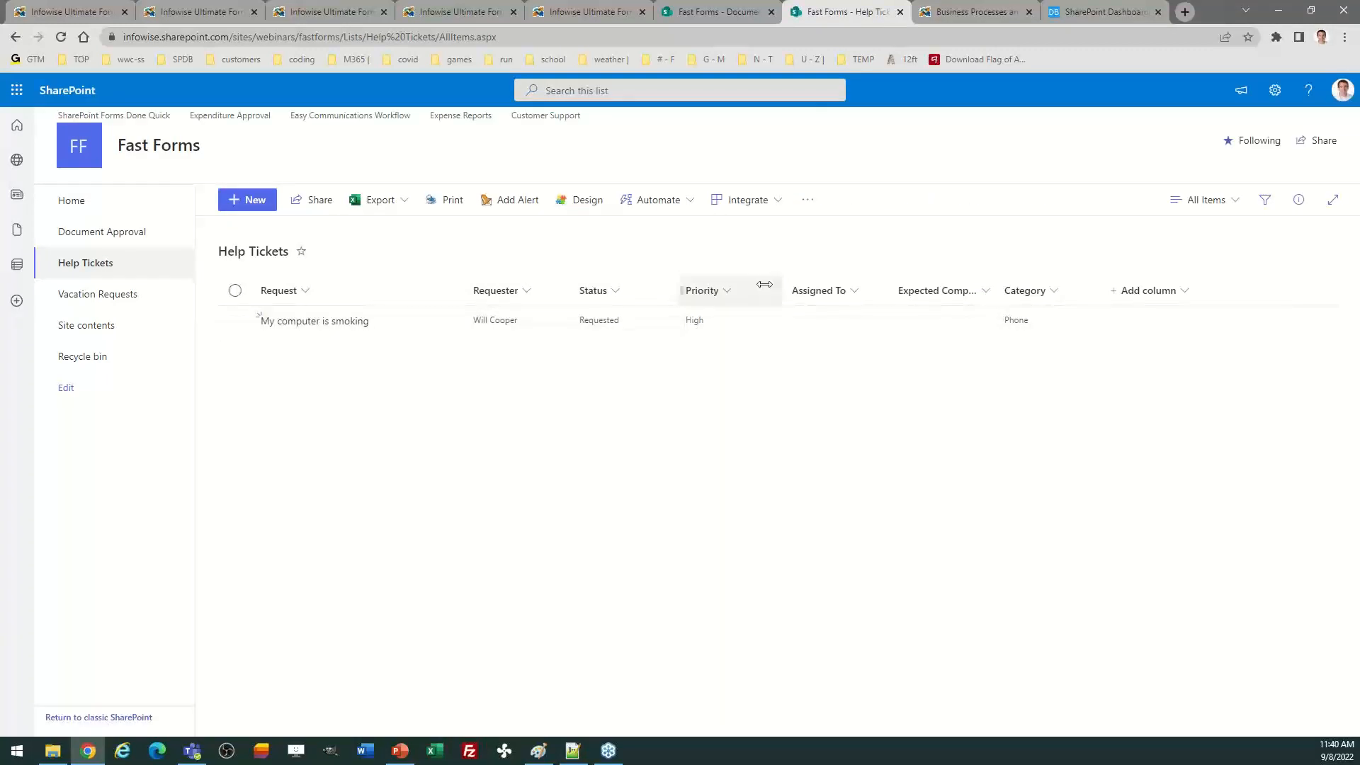
Step: Switch to the SharePoint Dashboards gallery and open the Status / Priority Bubbles template
click(1110, 9)
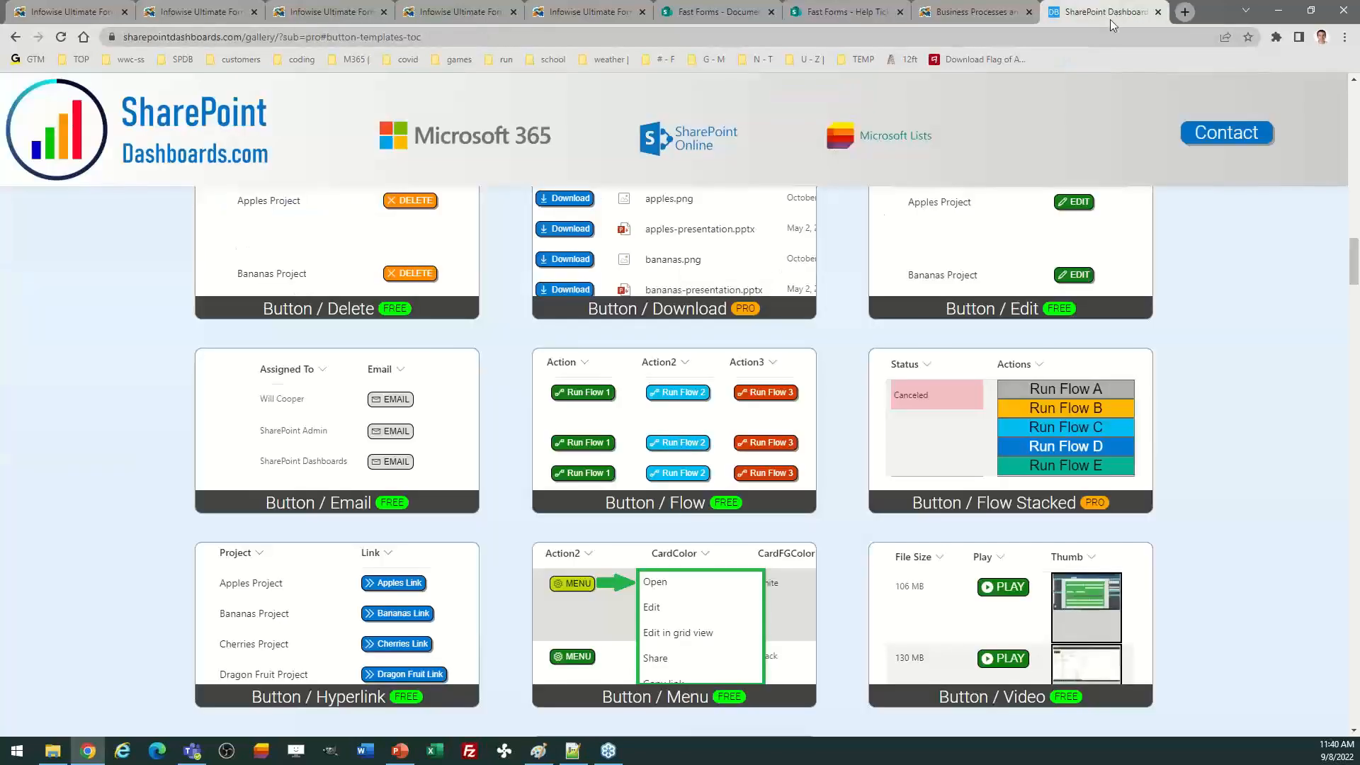
drag(1355, 272, 1355, 437)
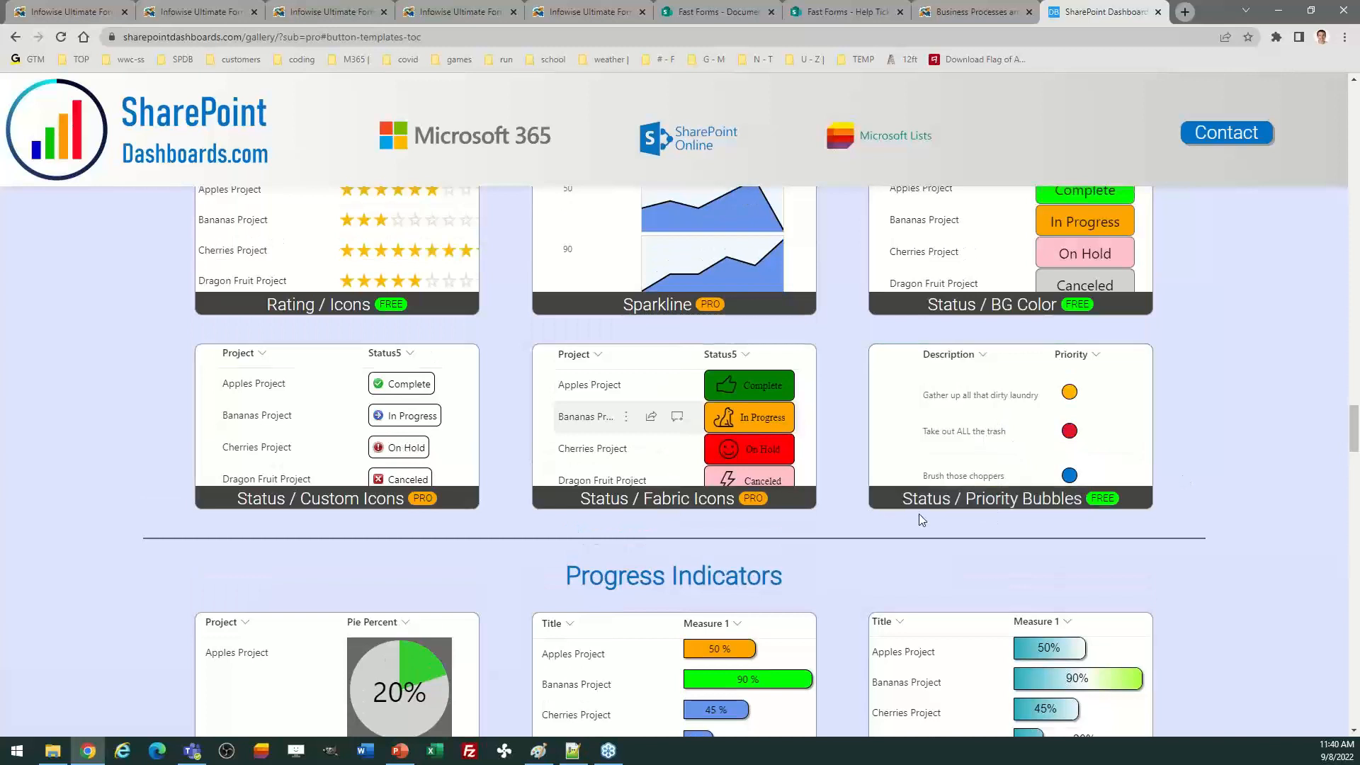
click(1004, 433)
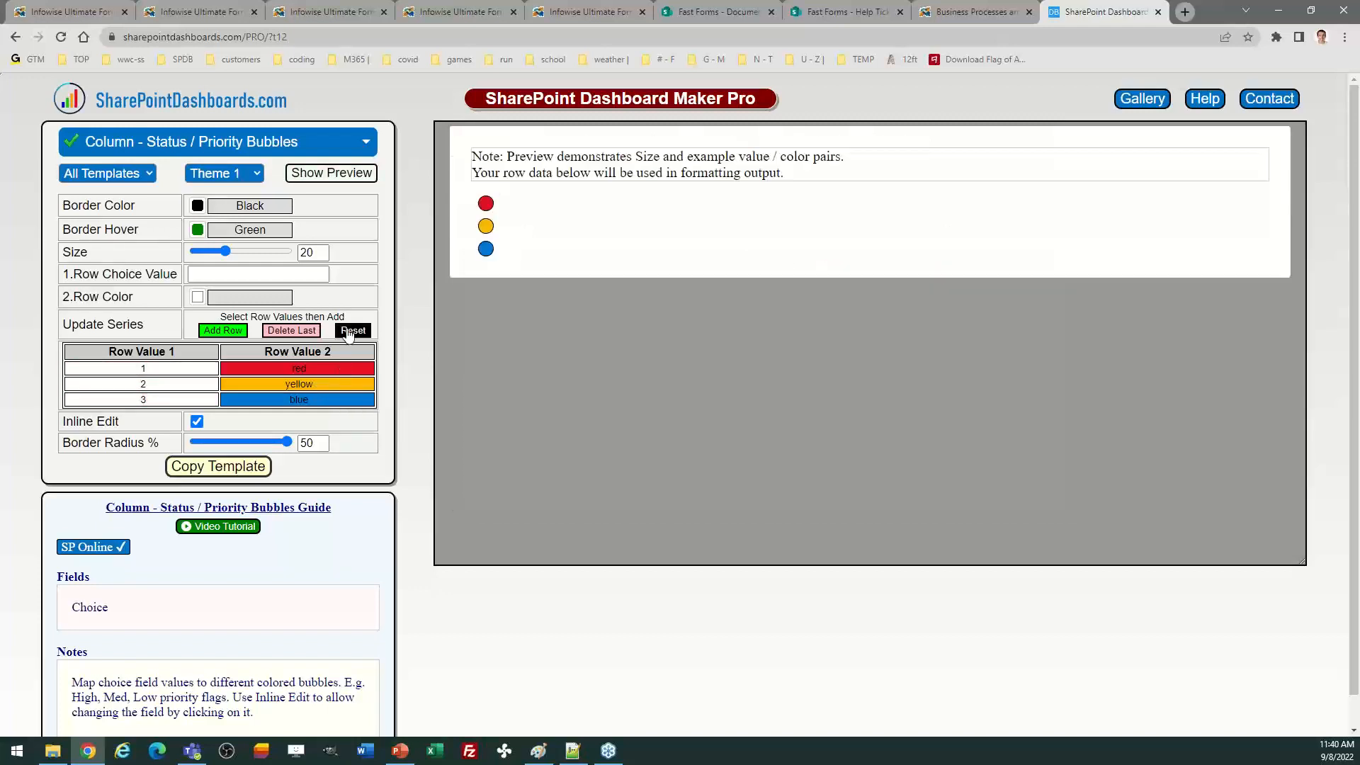
Step: Clear the template's default series rows and add a row mapping the choice value High to red
click(350, 331)
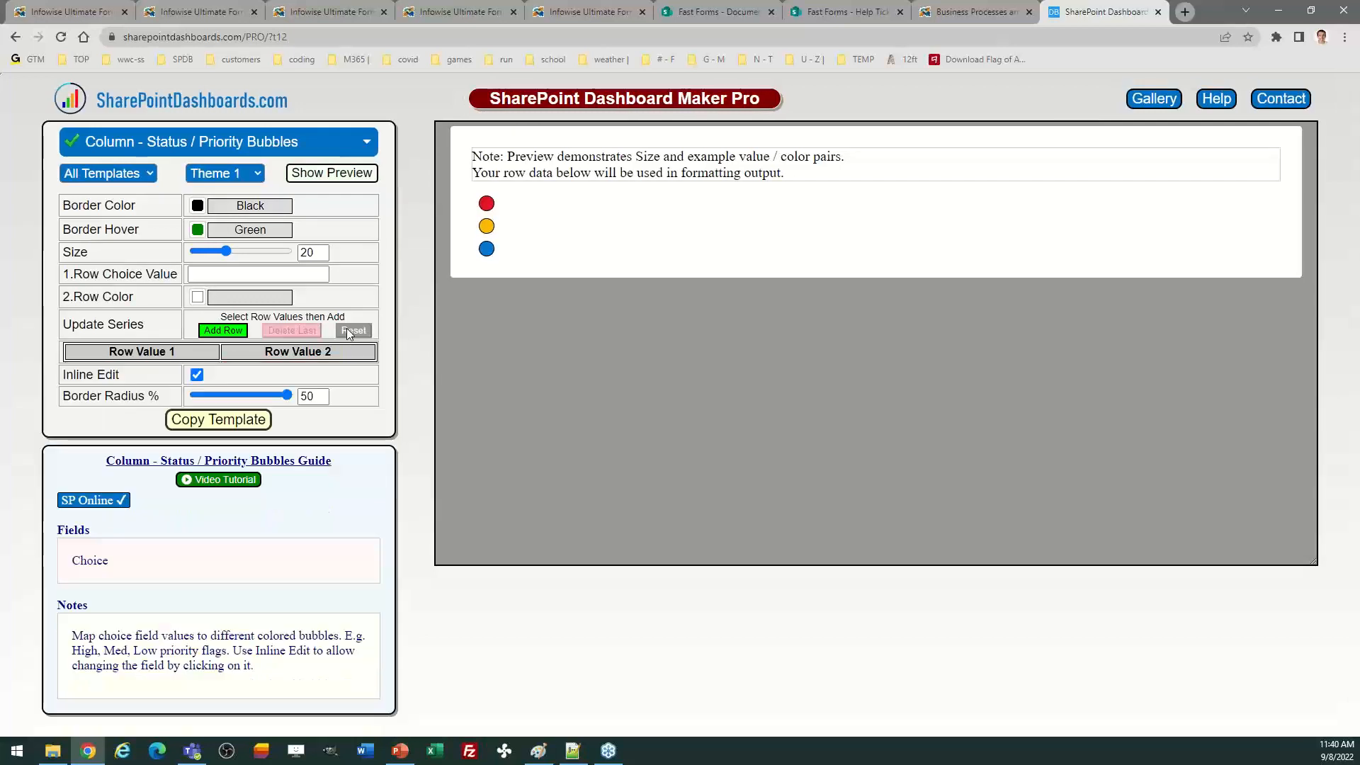
click(217, 277)
text(High)
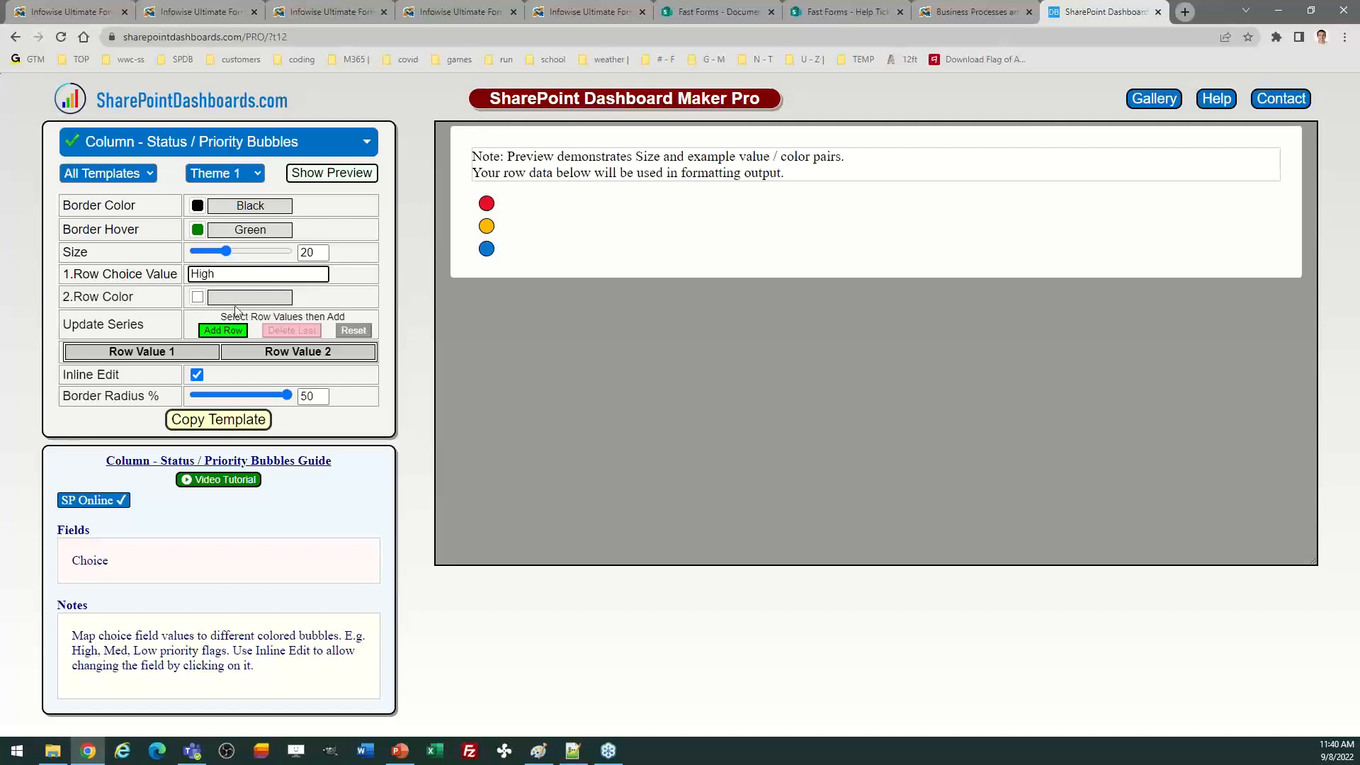
click(197, 298)
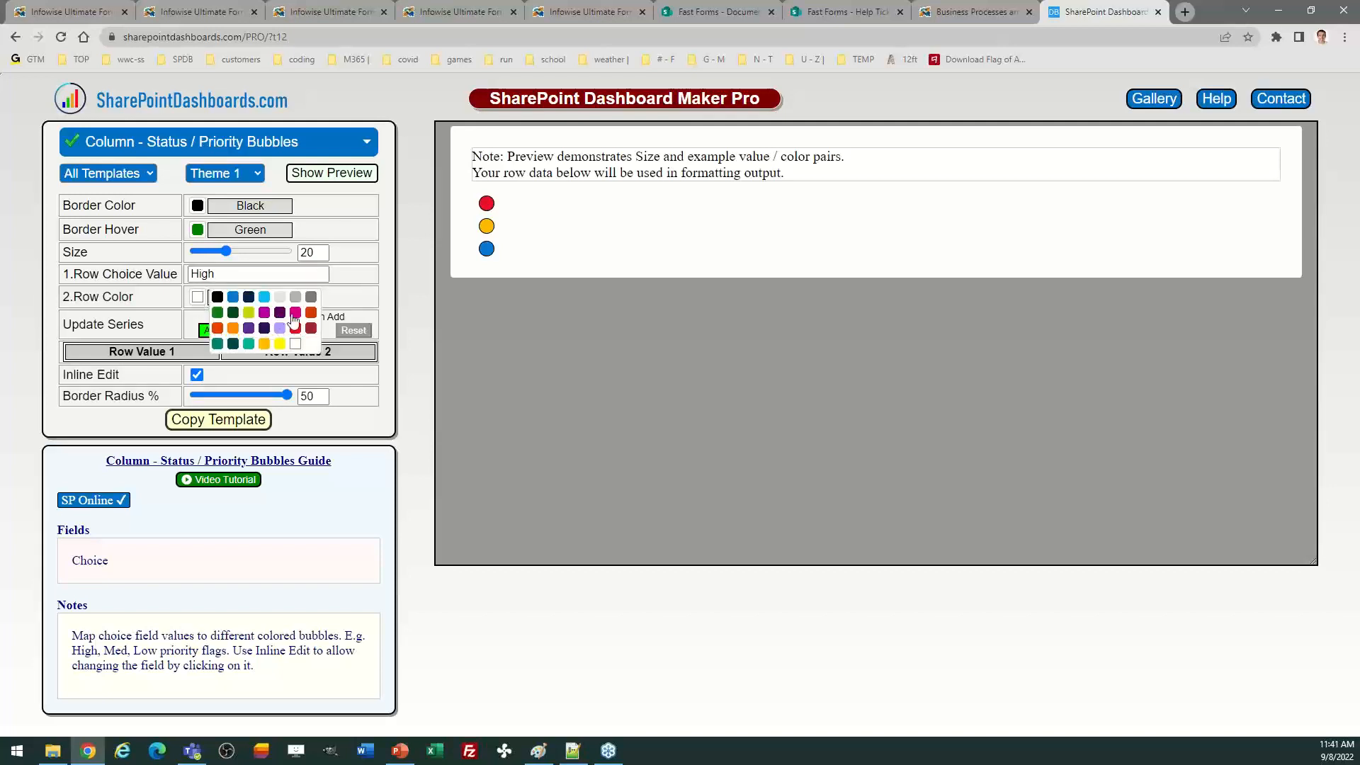
click(296, 328)
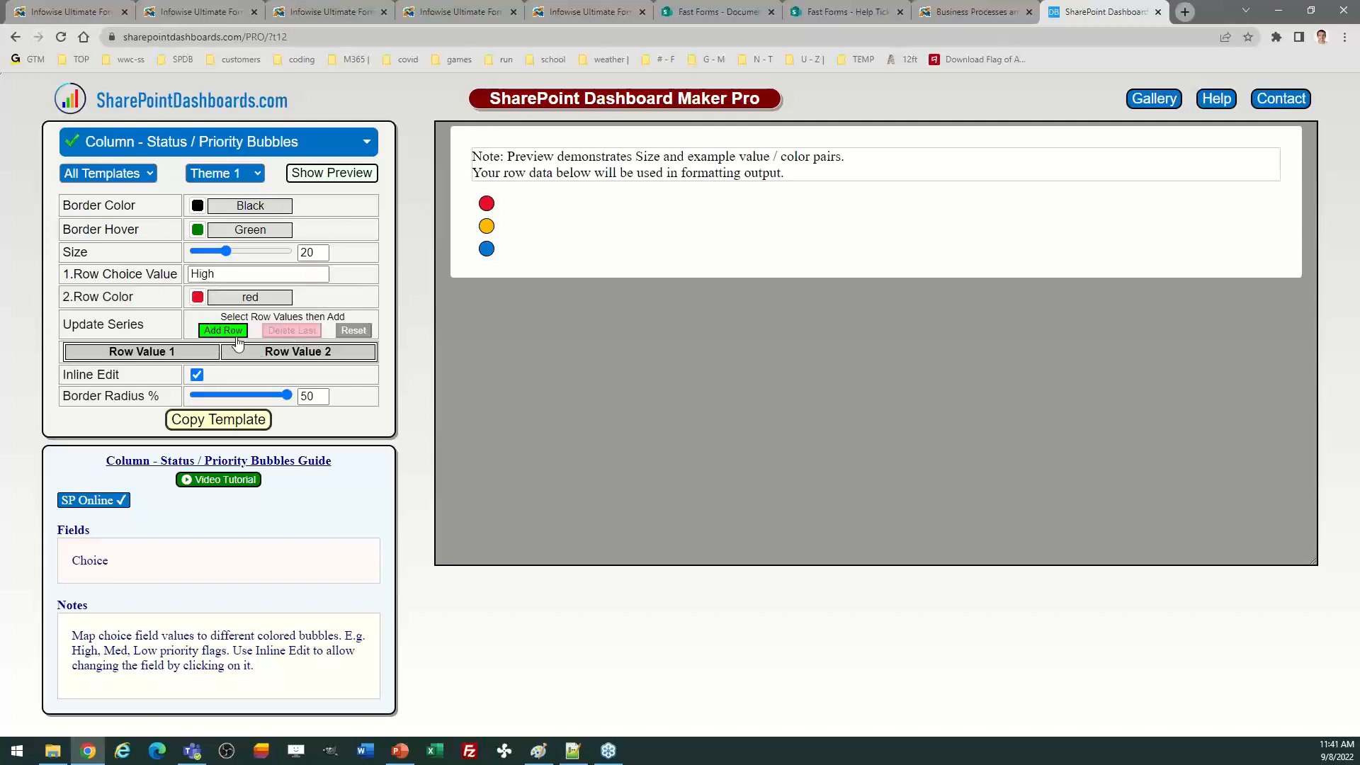
click(238, 331)
Step: Add a series row mapping the choice value Med to orangeLighter
click(227, 273)
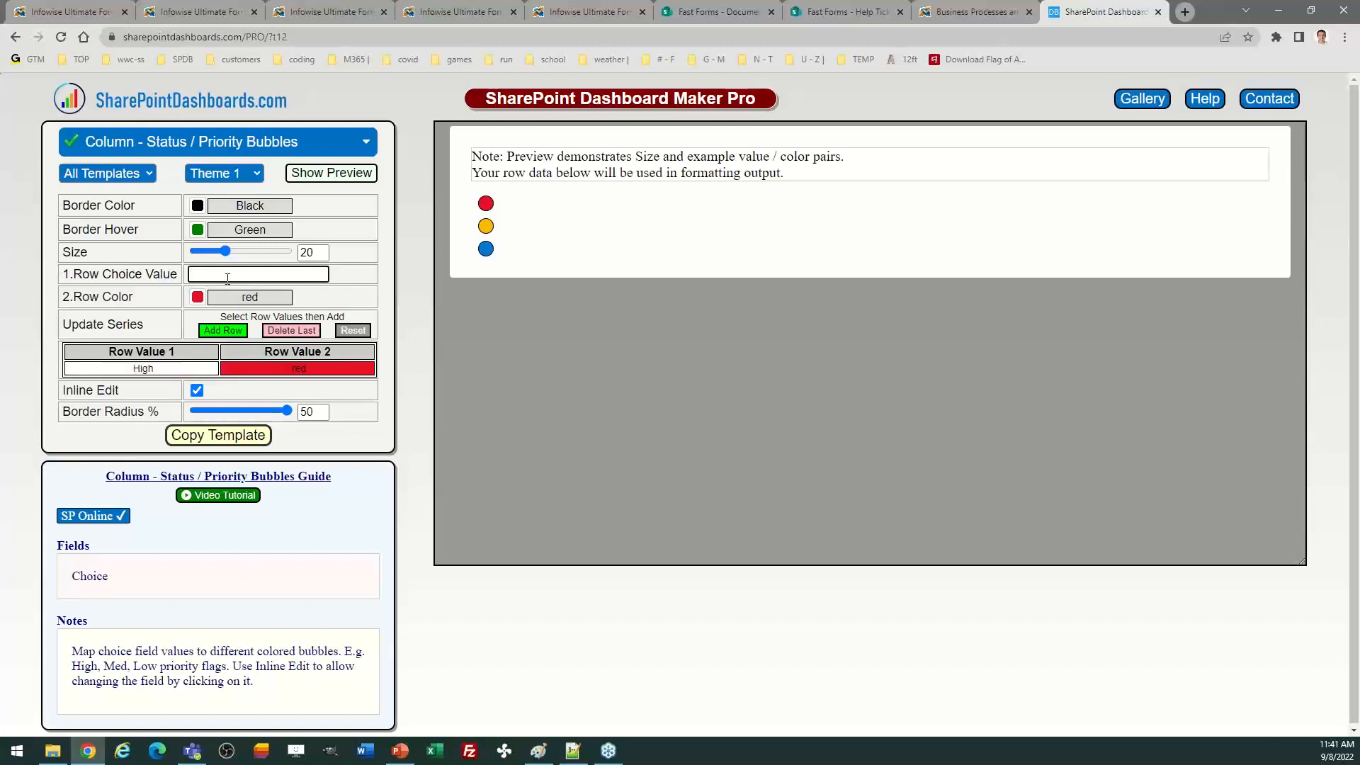
text(Med)
click(197, 298)
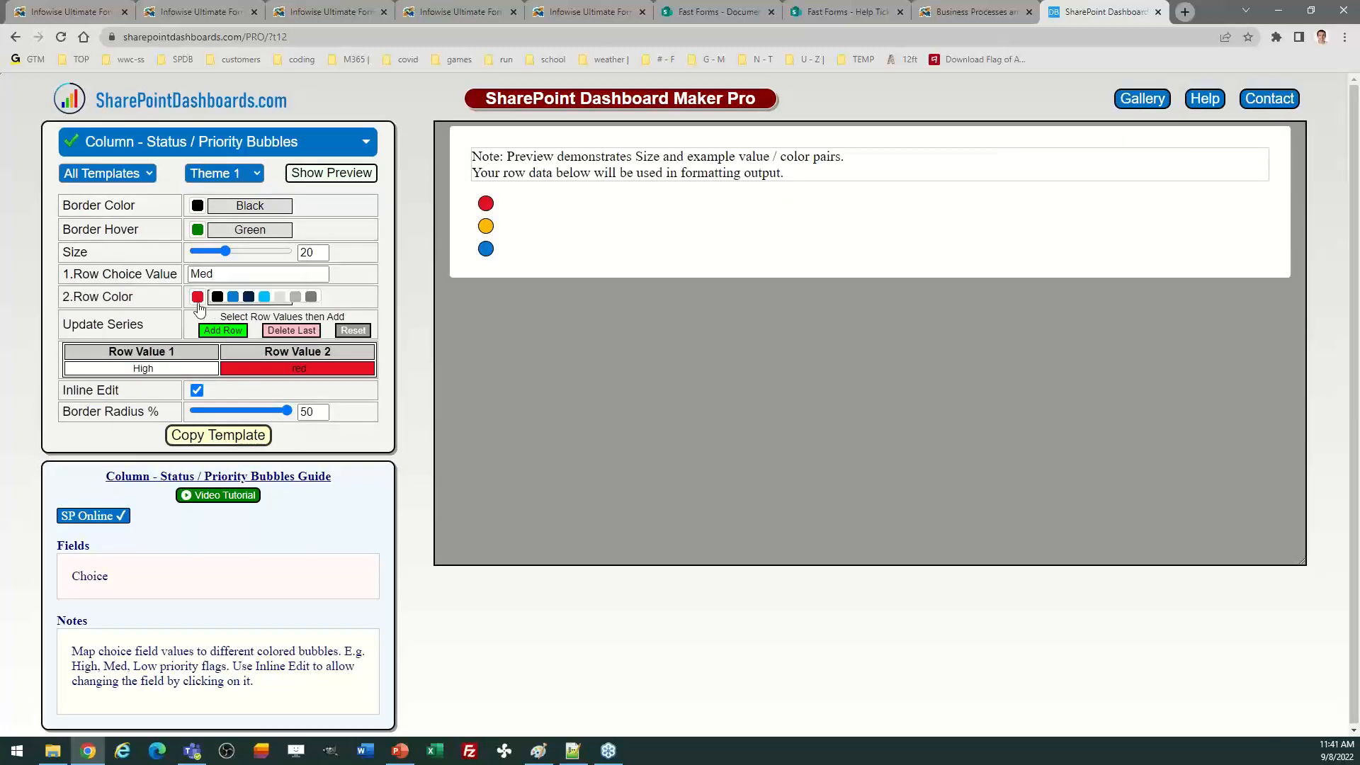
click(236, 332)
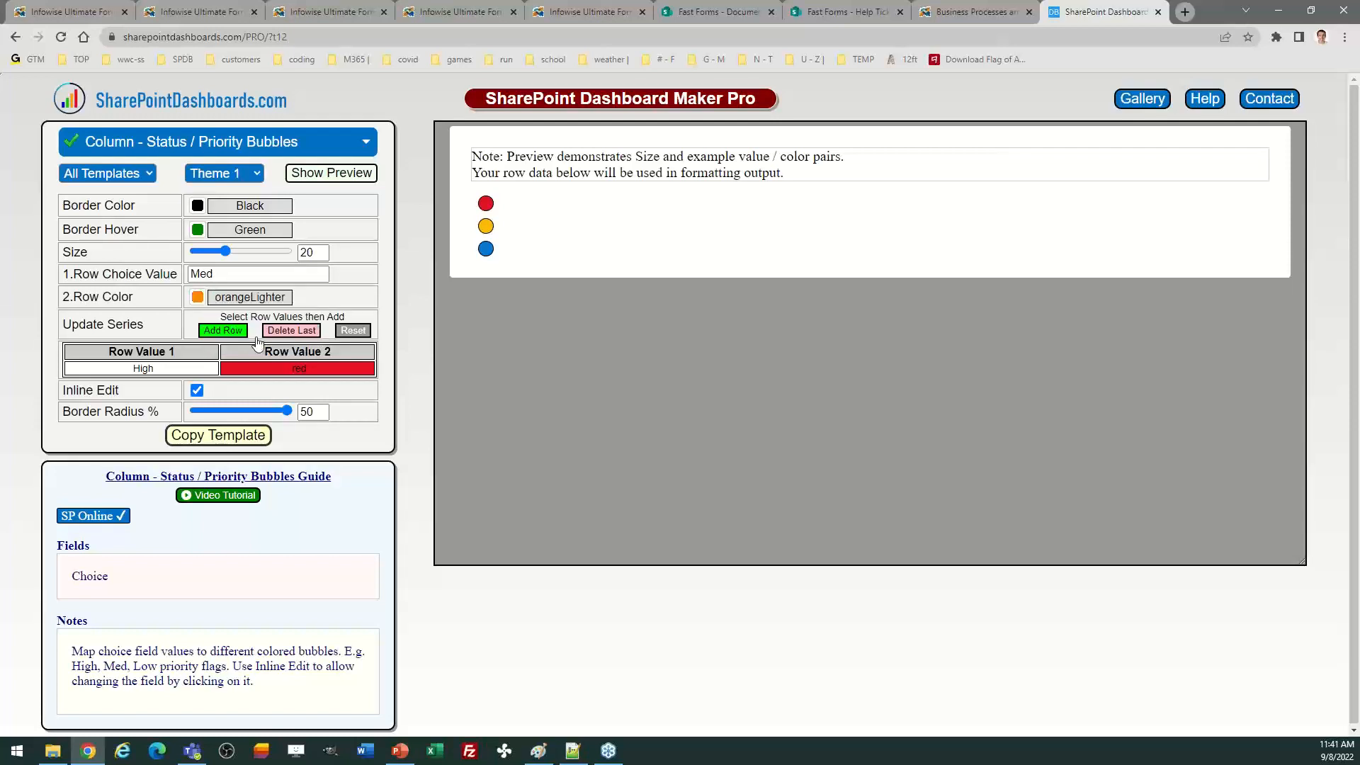
click(222, 331)
Step: Add a series row mapping the choice value Low to blueLight, and copy the template code
click(250, 275)
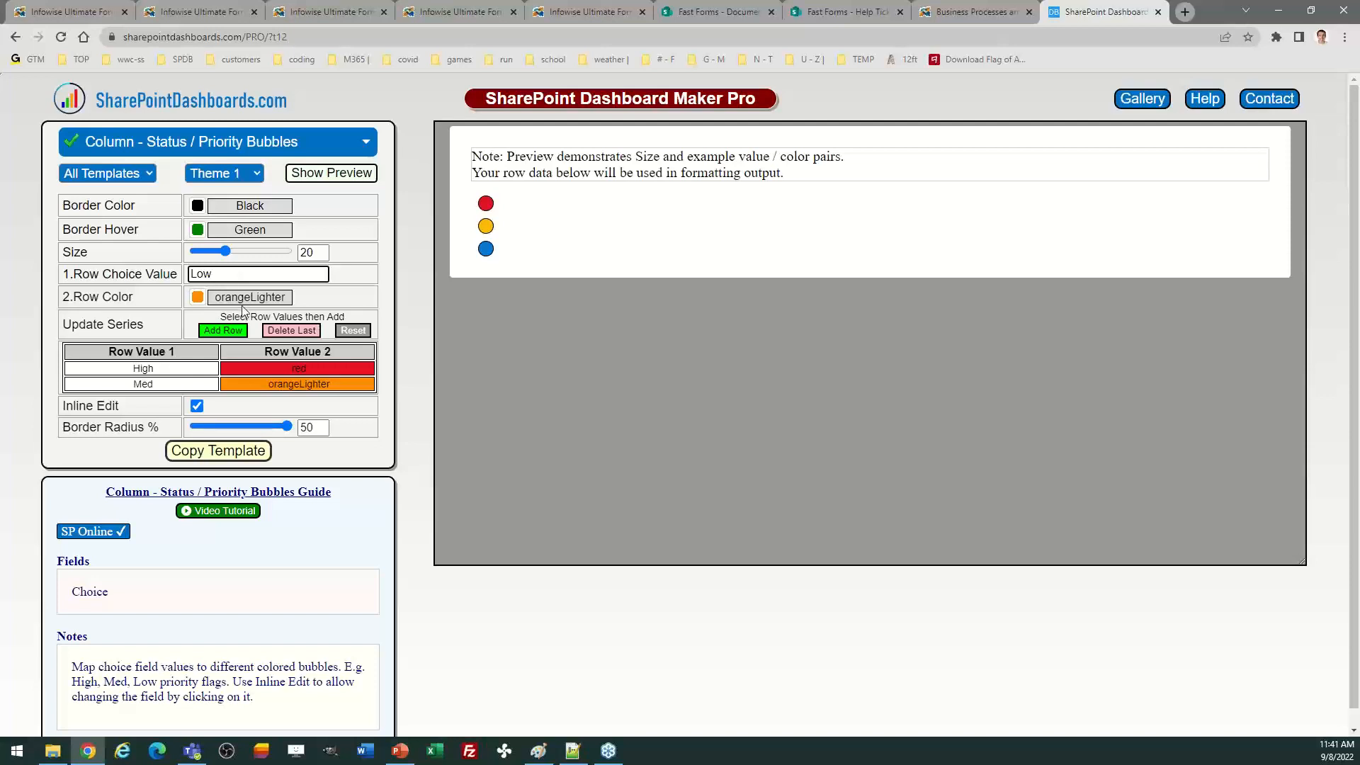
click(198, 298)
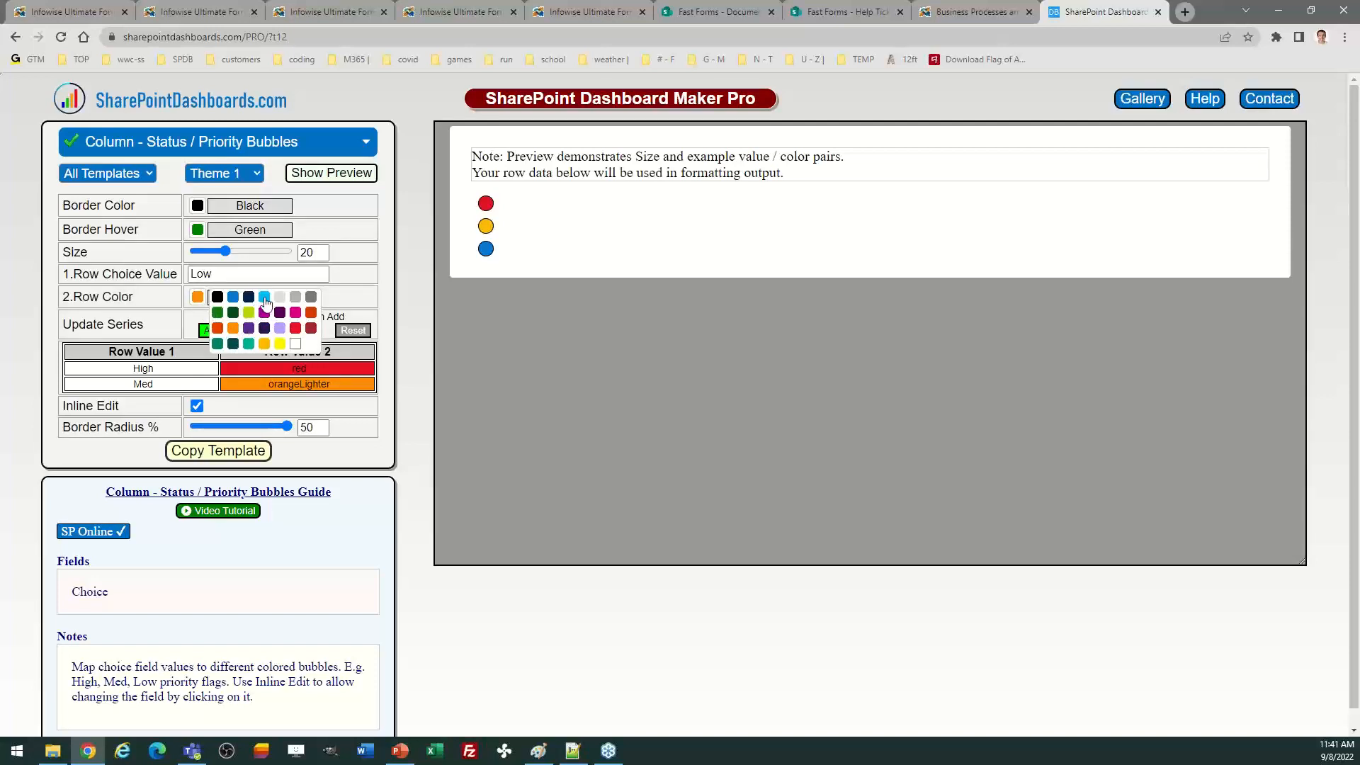
click(266, 304)
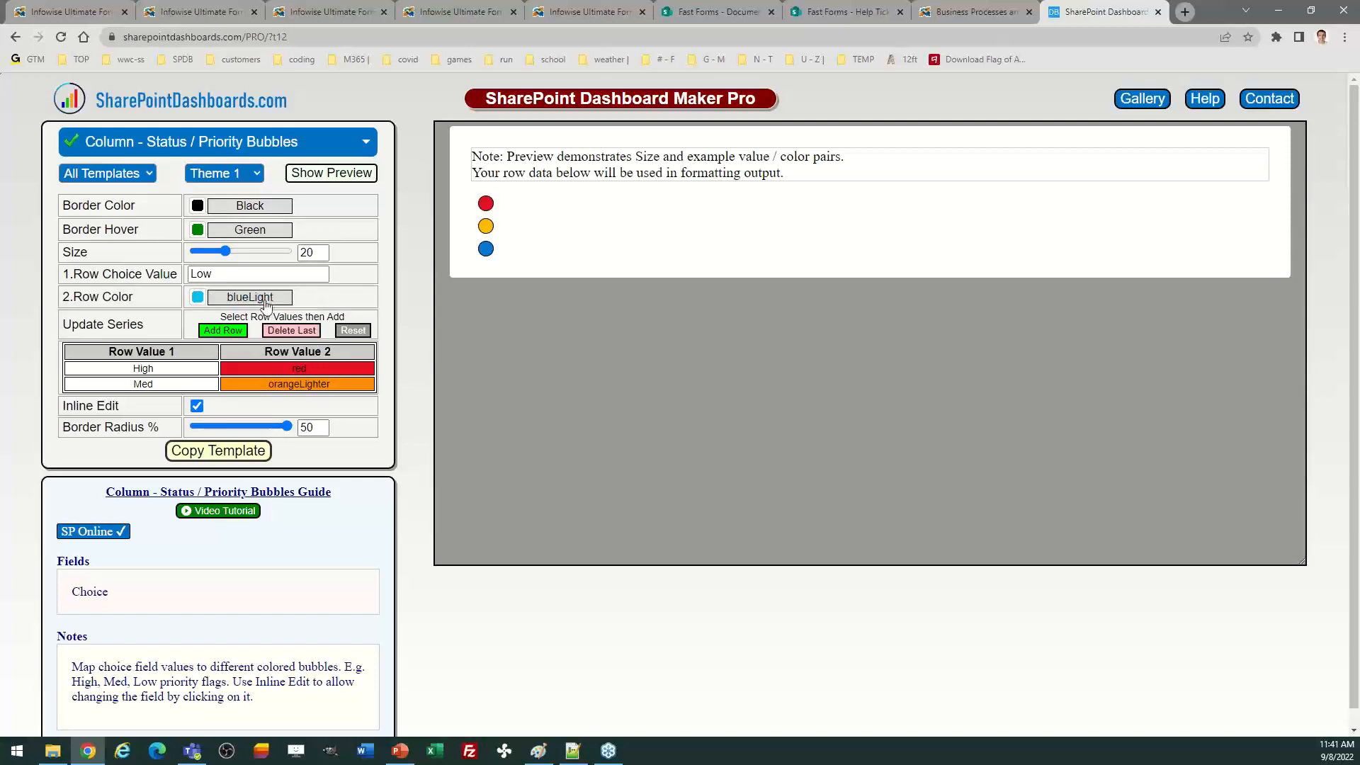
click(224, 330)
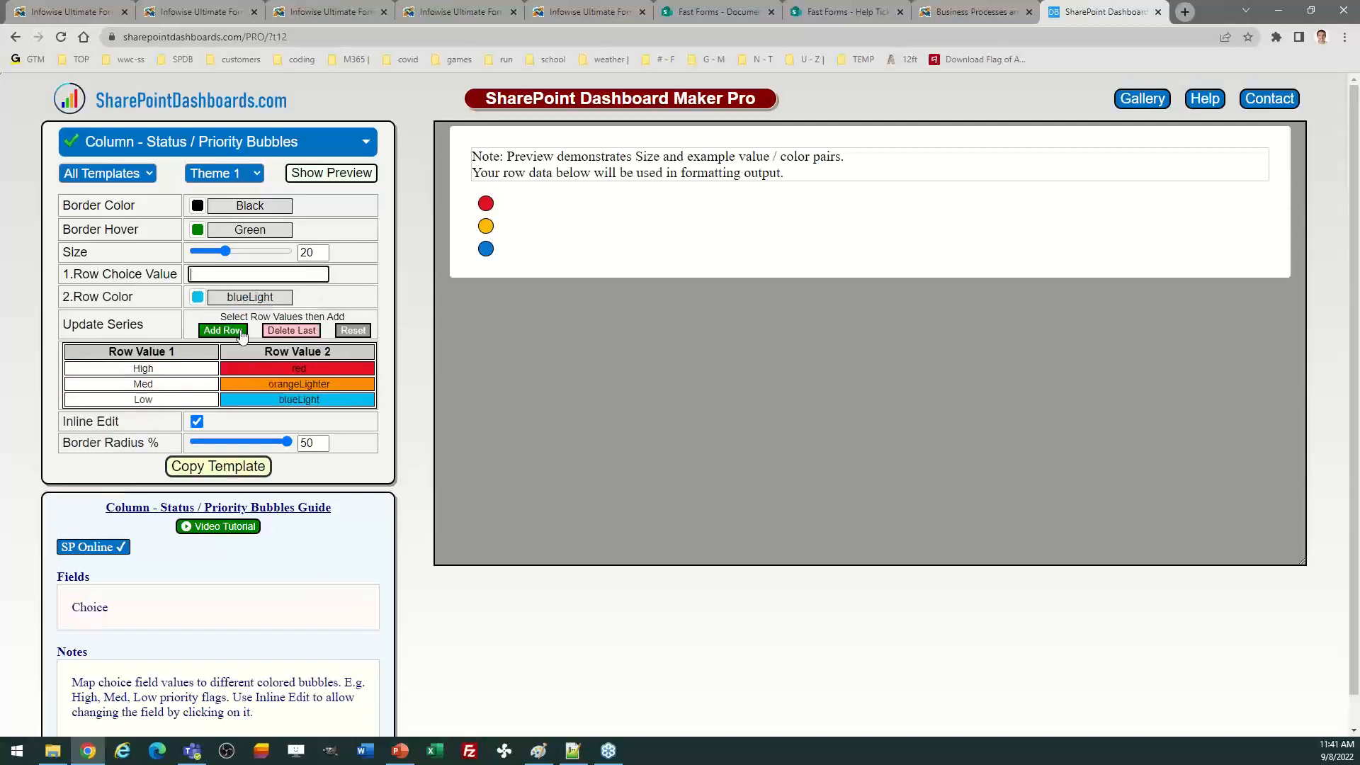
click(227, 473)
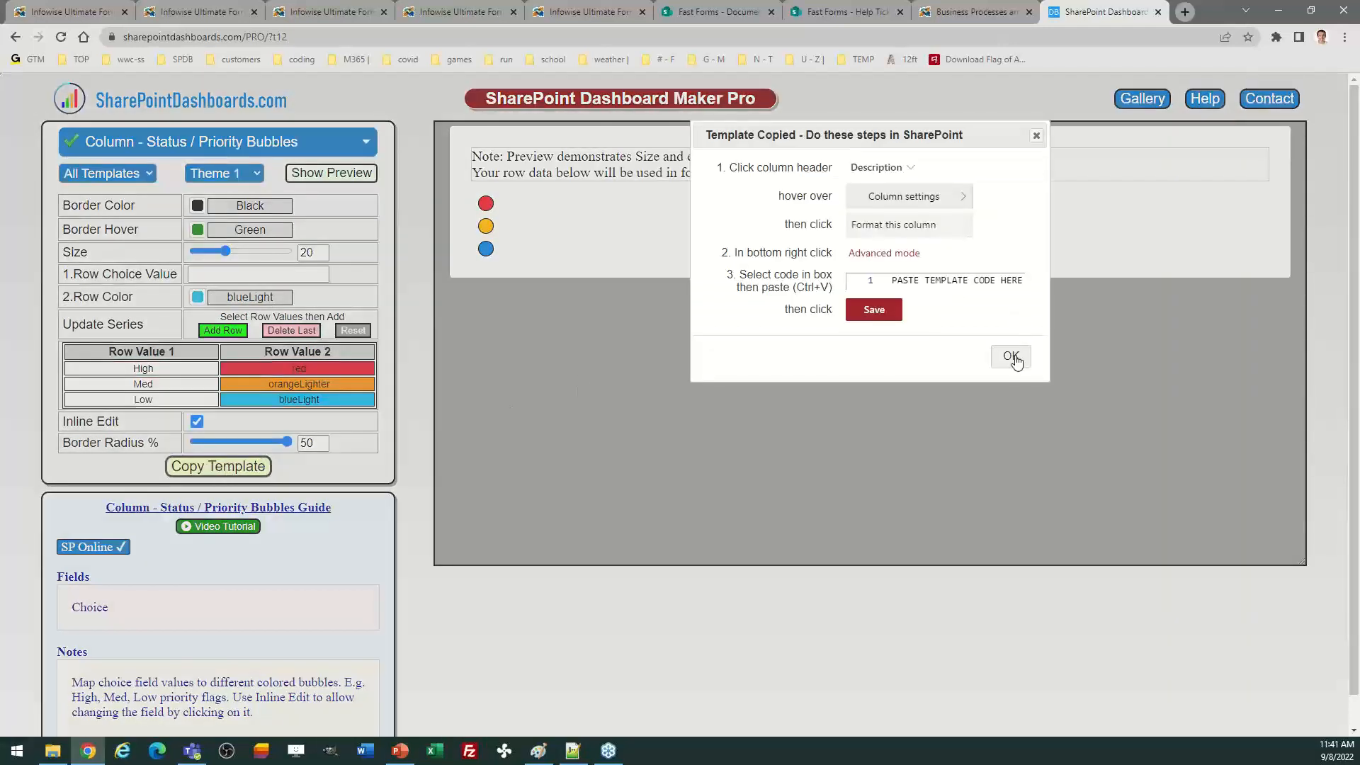
click(1011, 356)
Step: Switch back to the Help Tickets list, replace the Priority column's formatting JSON with the copied template code and save it
click(841, 11)
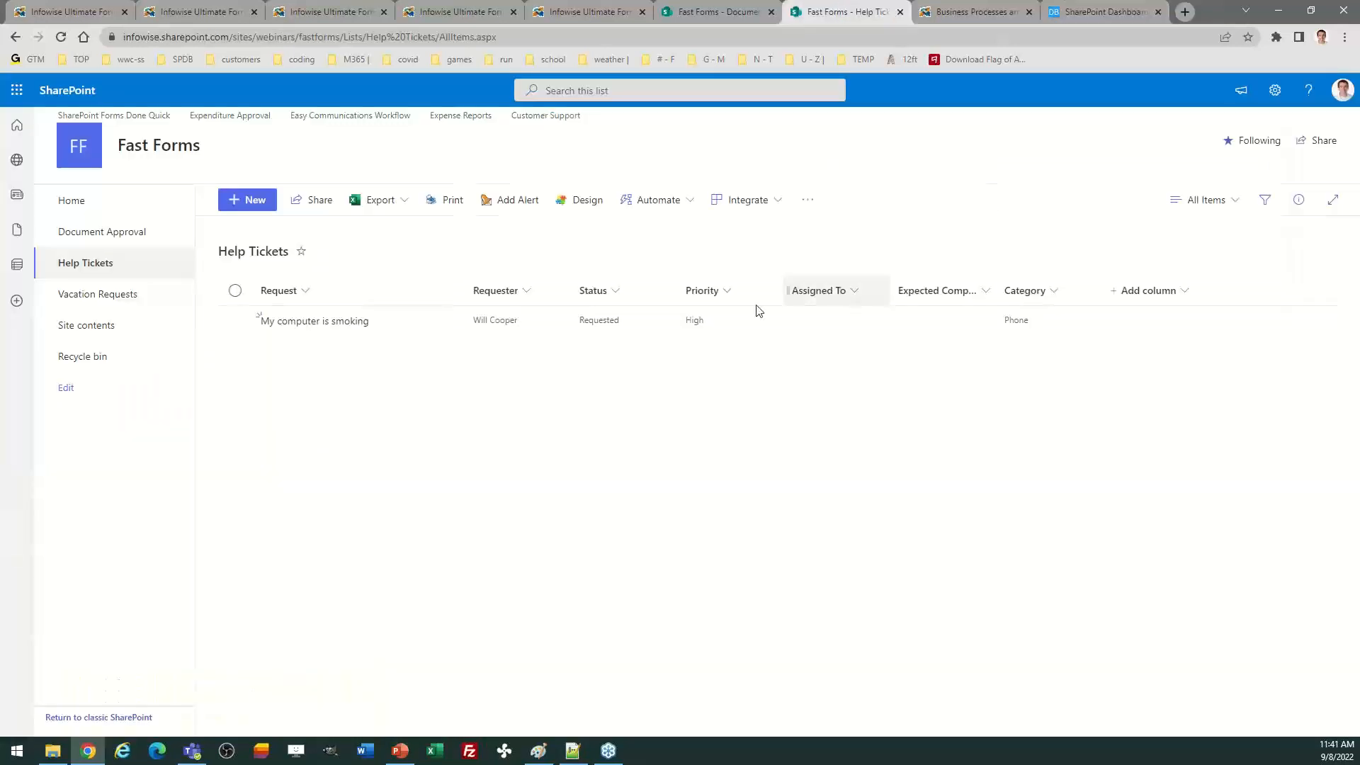
click(727, 293)
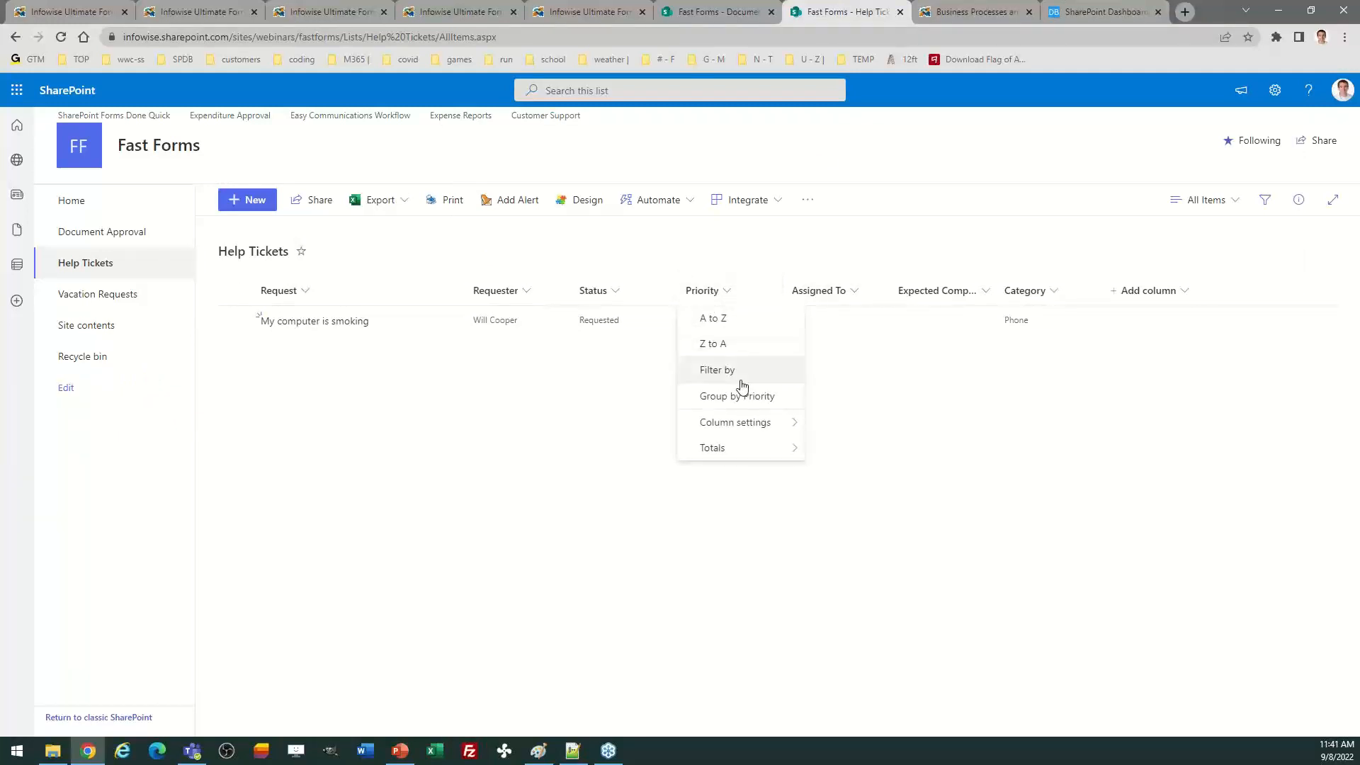
mouse_move(779, 422)
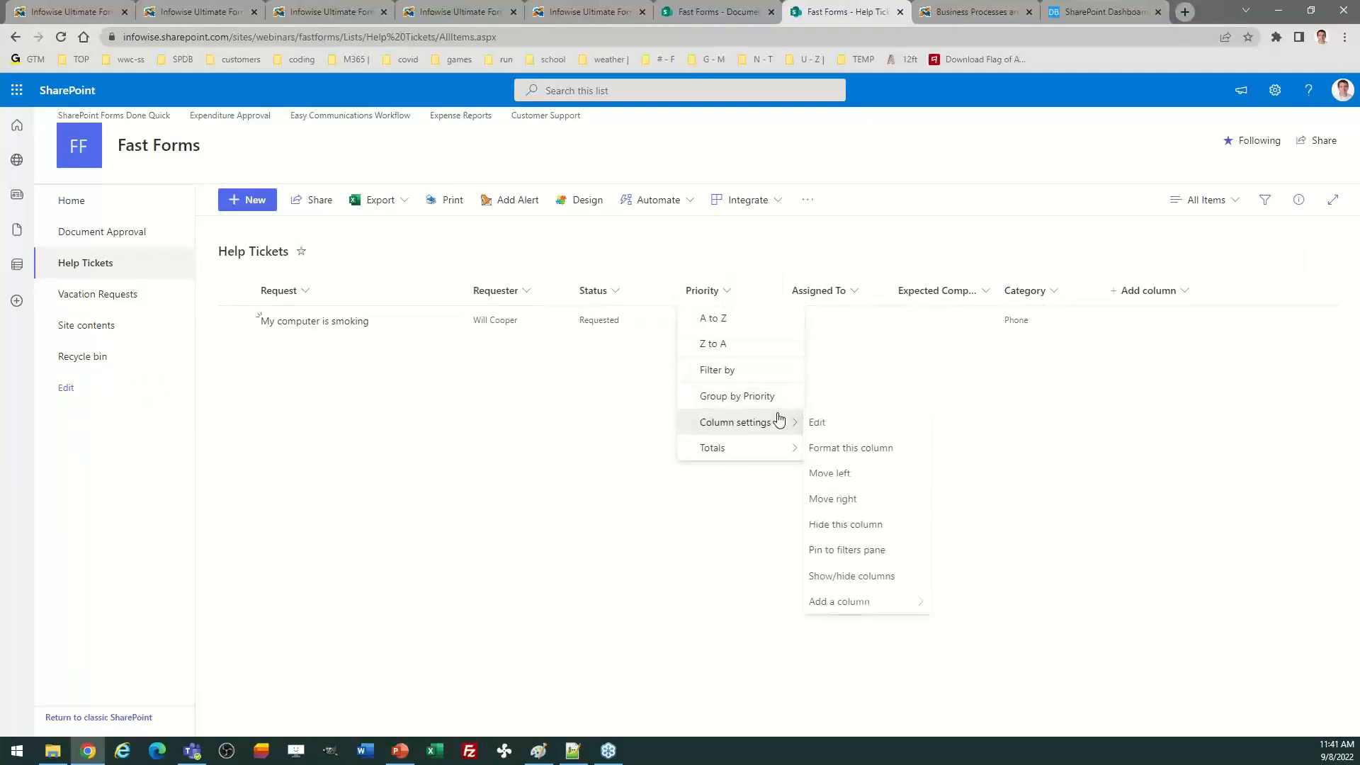
click(858, 447)
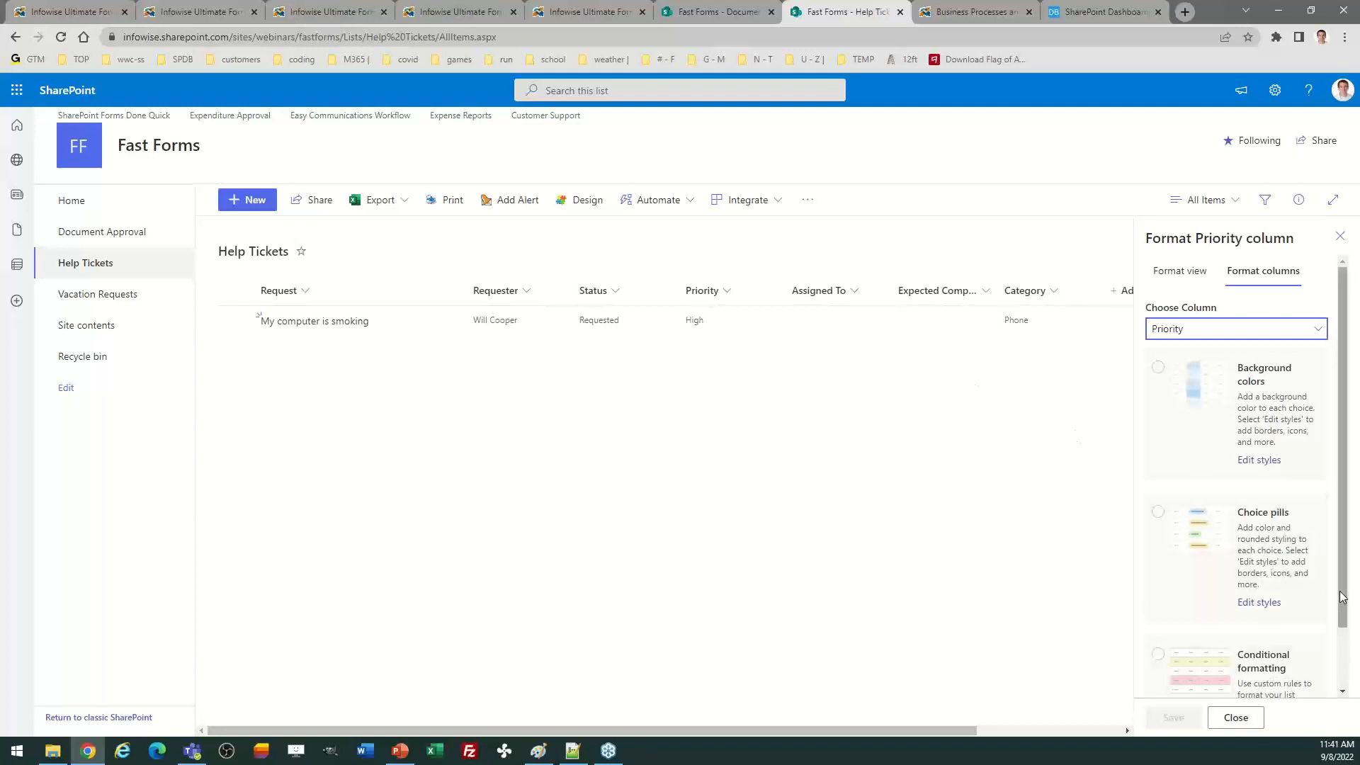
scroll(1246, 697, down, 1)
click(1181, 682)
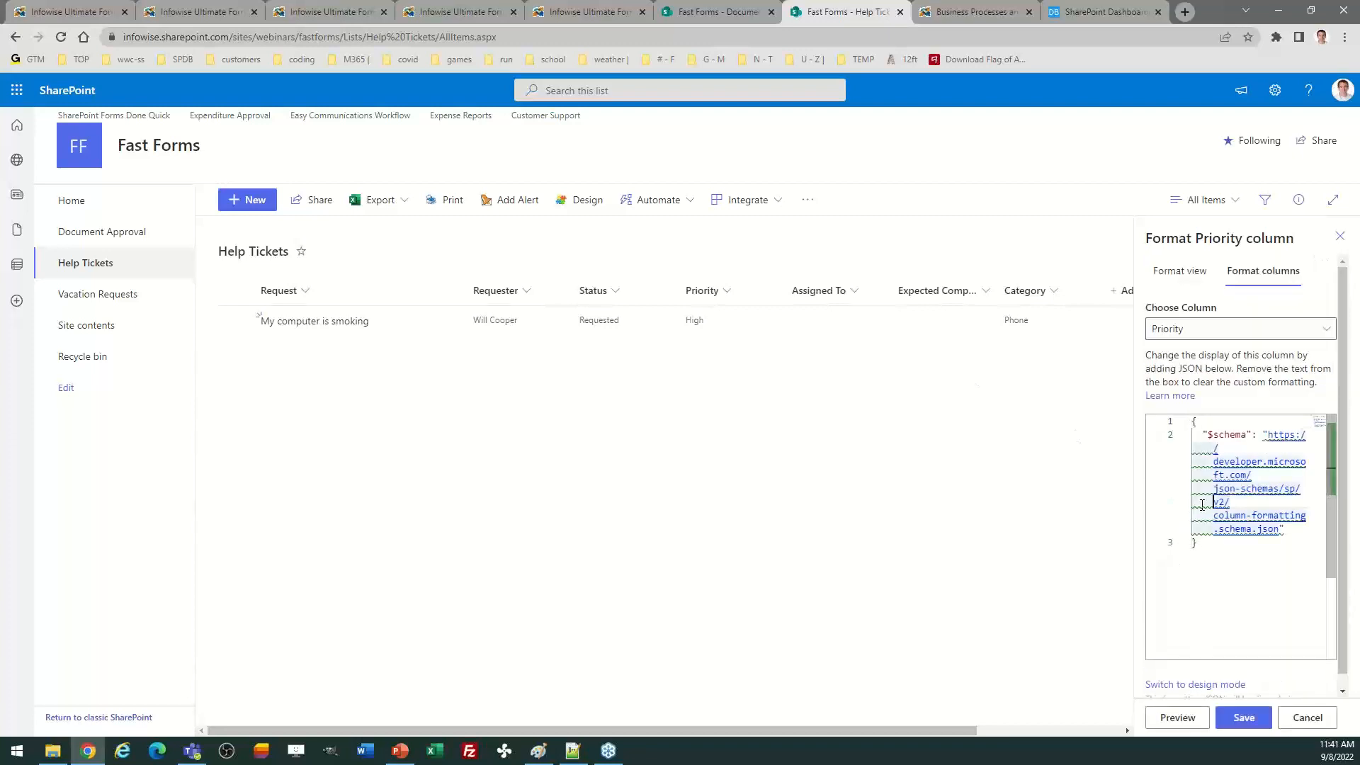
key(ctrl+a)
key(ctrl+v)
click(1245, 717)
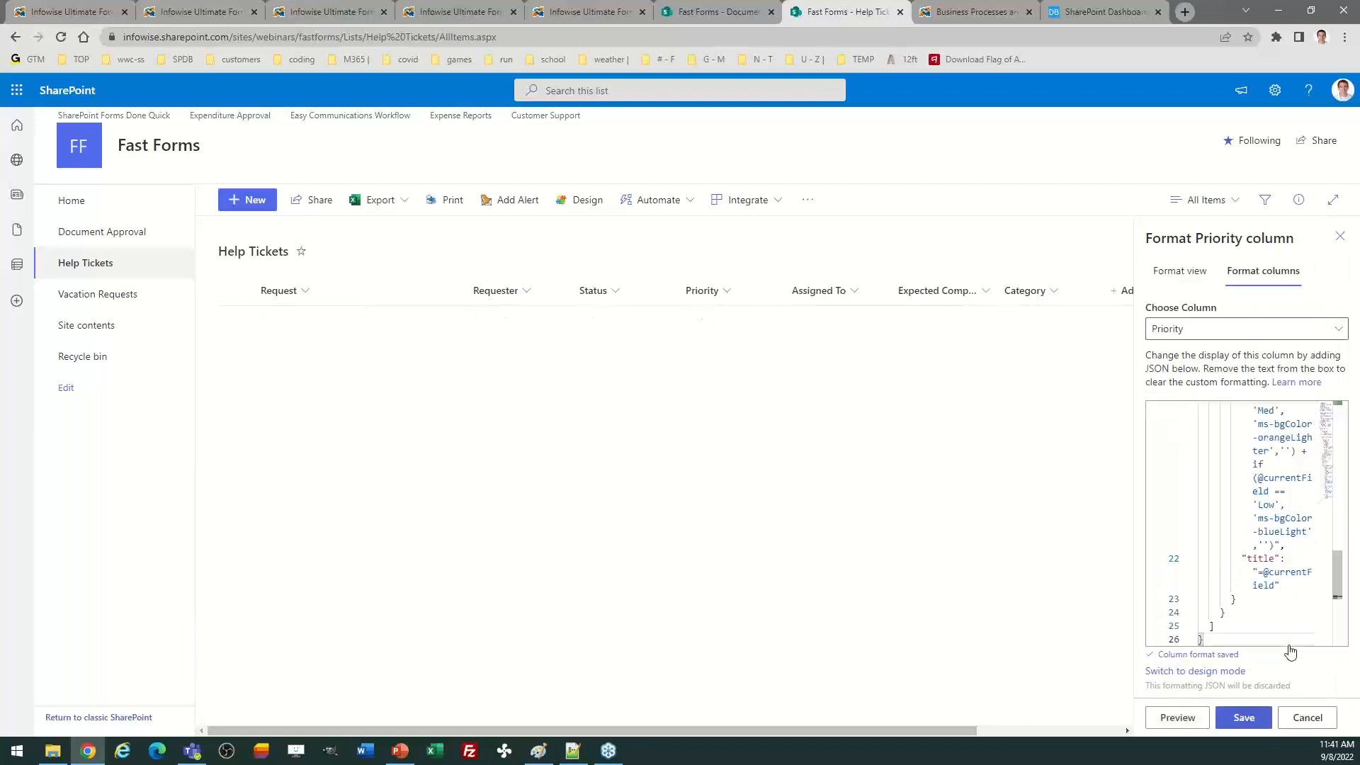
Step: Close the Priority column formatting and change the smoking computer ticket's priority inline from its bubble to the blue bubble
click(1340, 236)
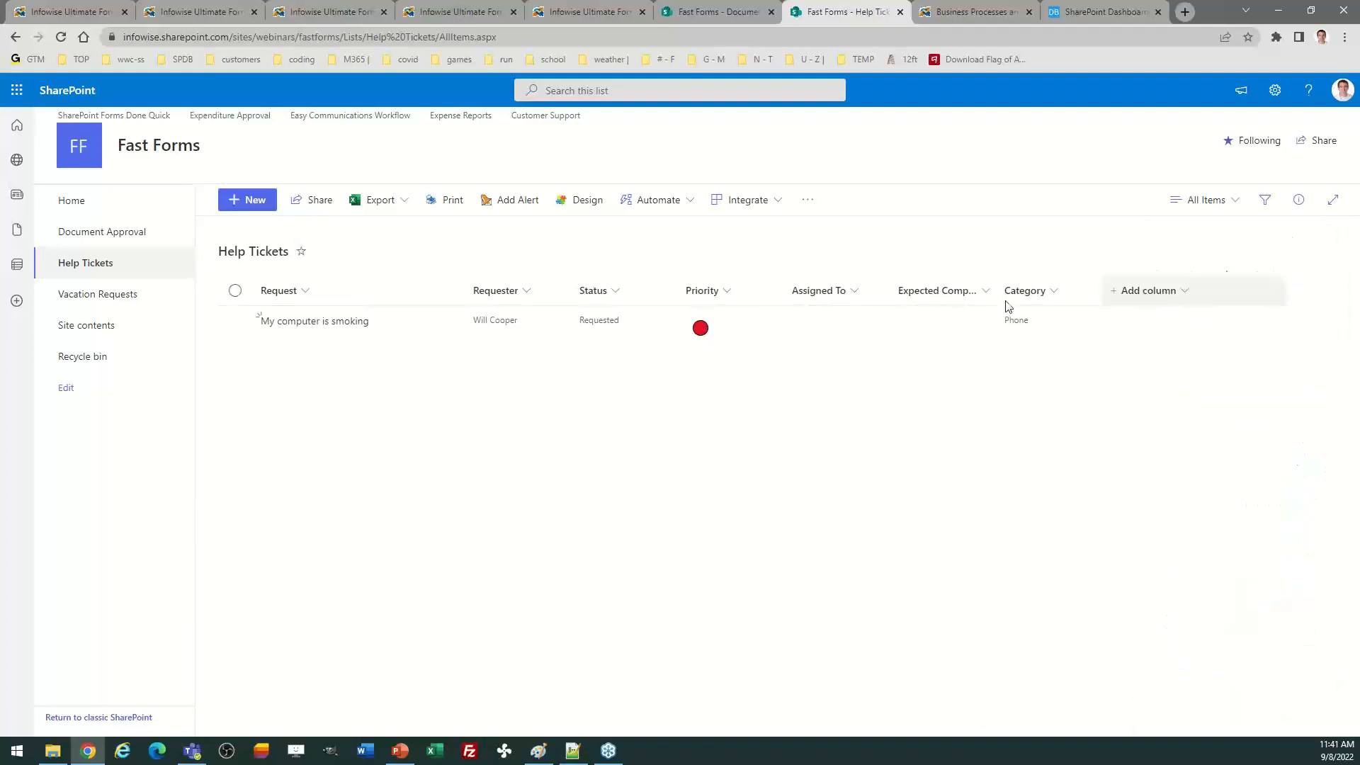
click(700, 330)
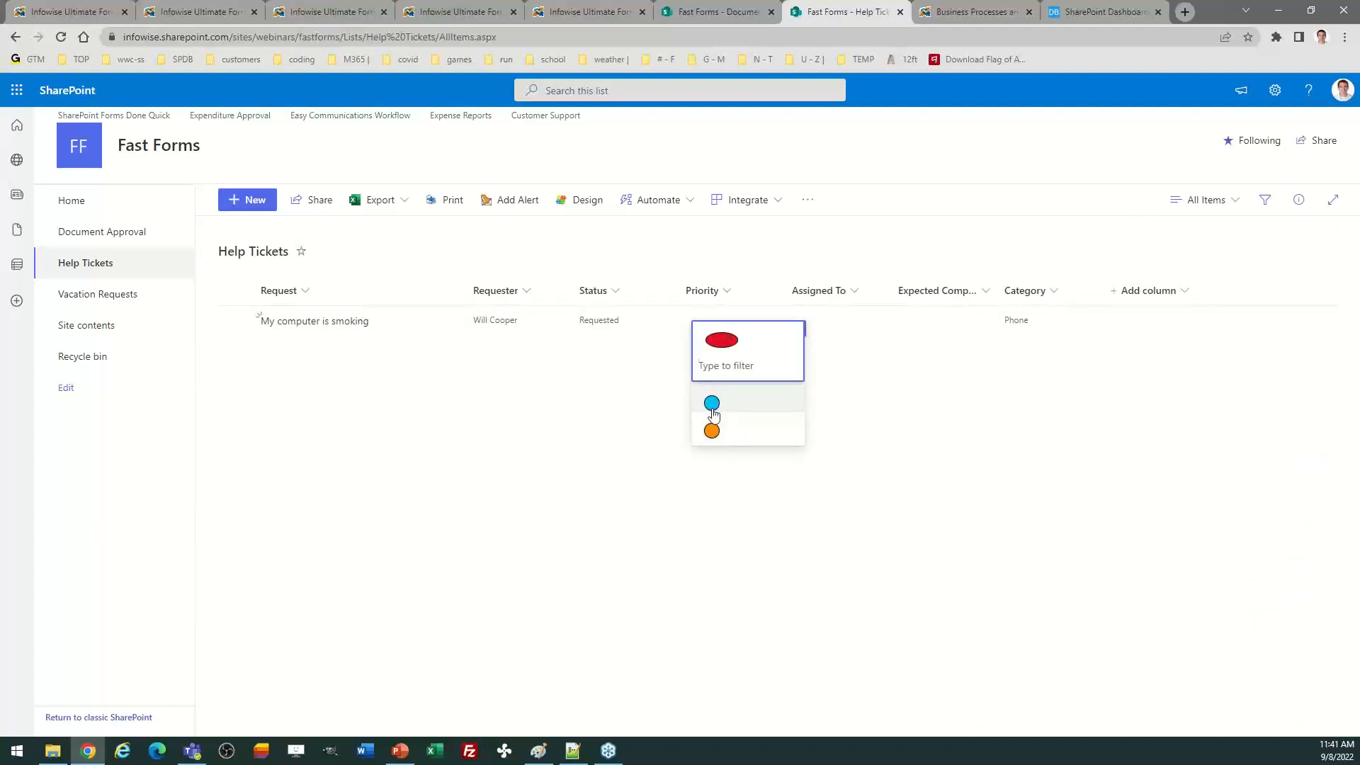
click(743, 433)
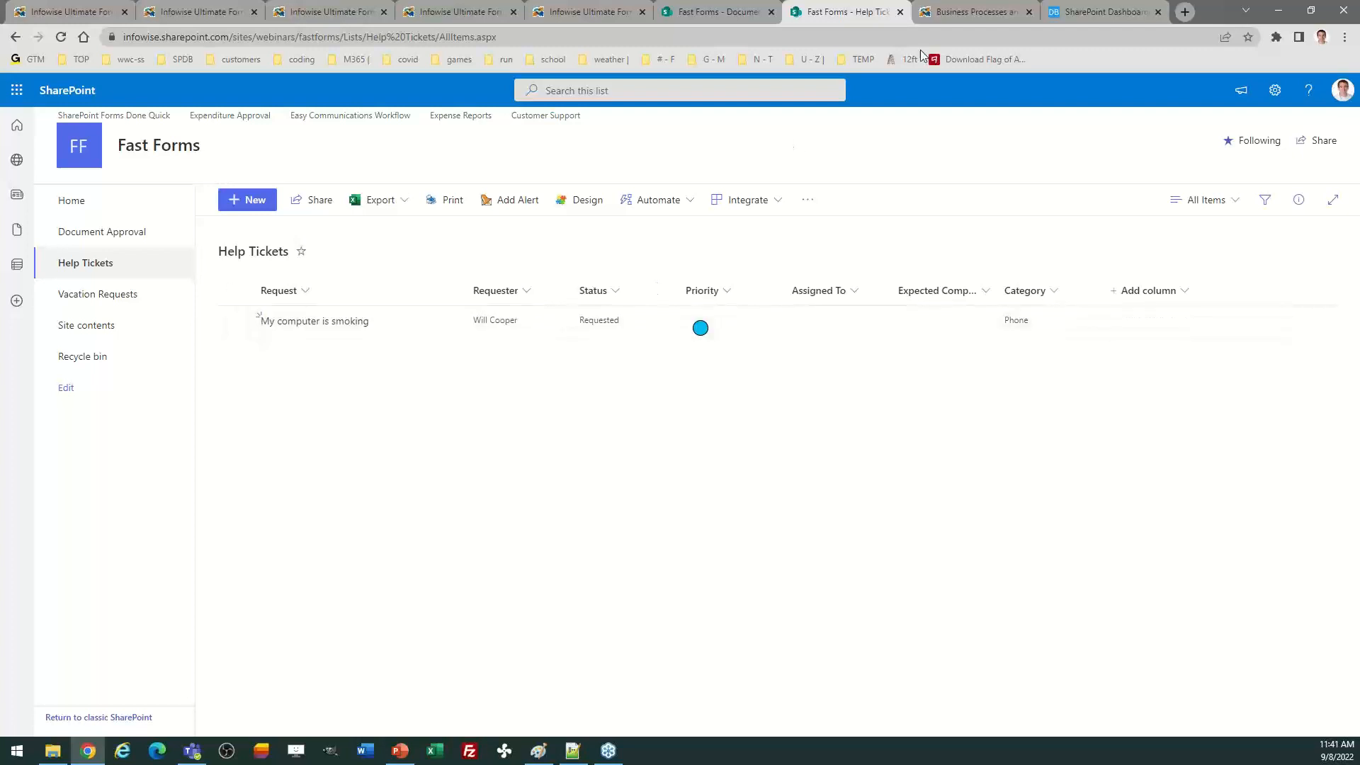
Step: Switch to SharePointDashboards.com, open the templates gallery and browse the Charting templates
click(1101, 7)
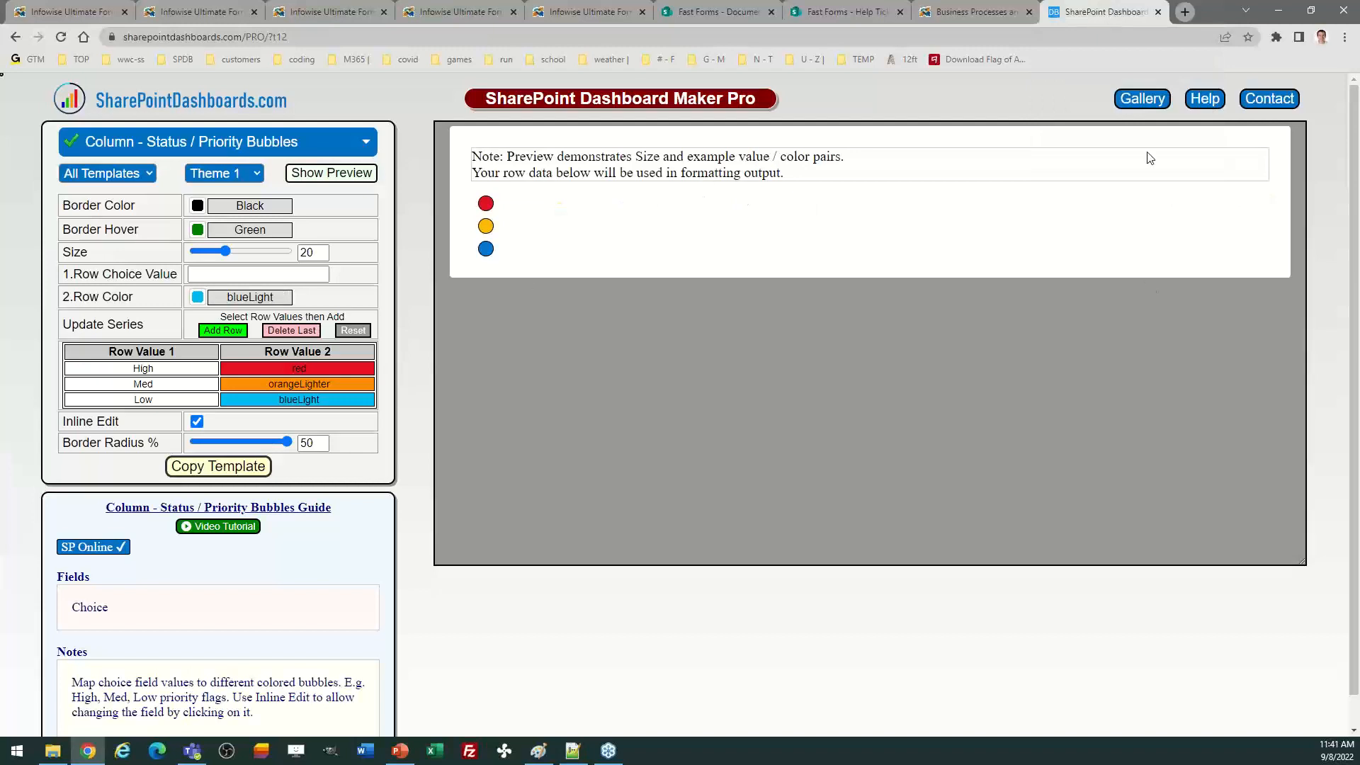
click(1141, 98)
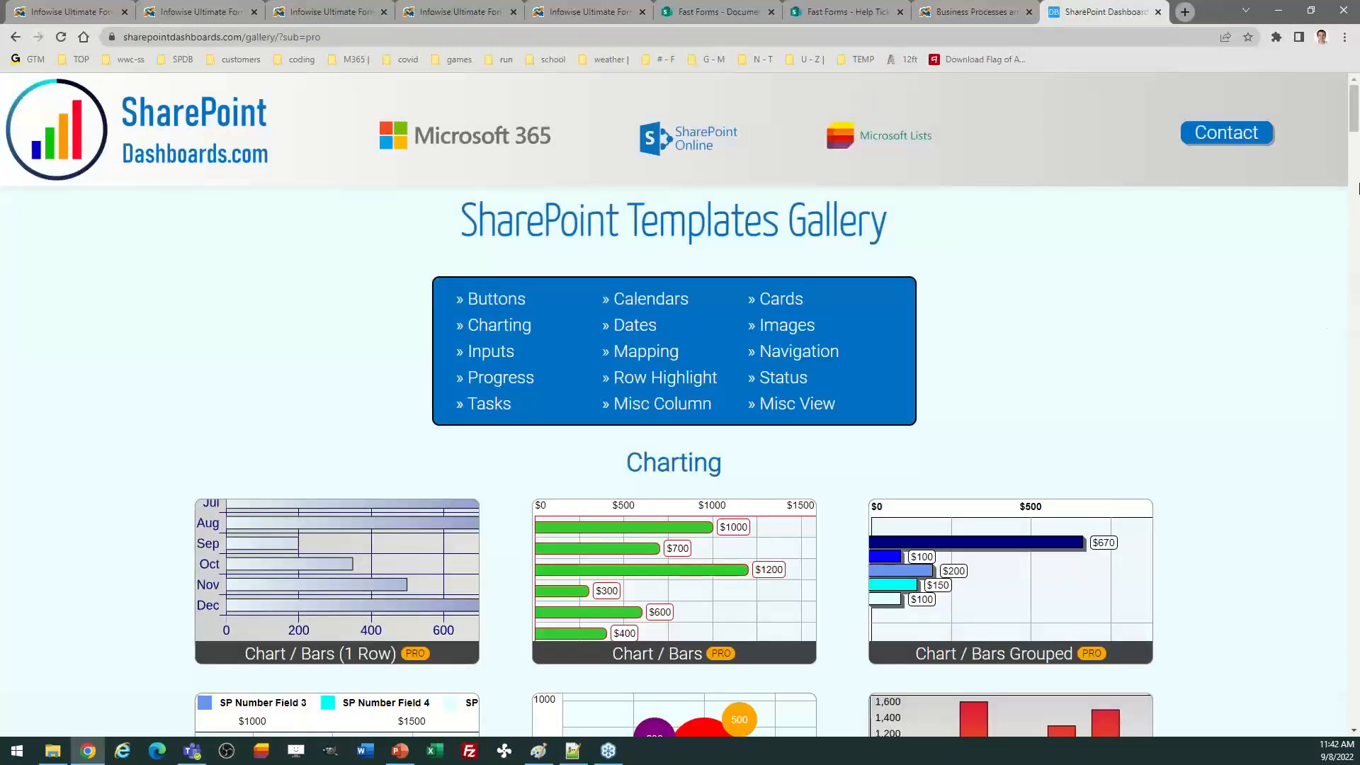
scroll(1358, 177, down, 5)
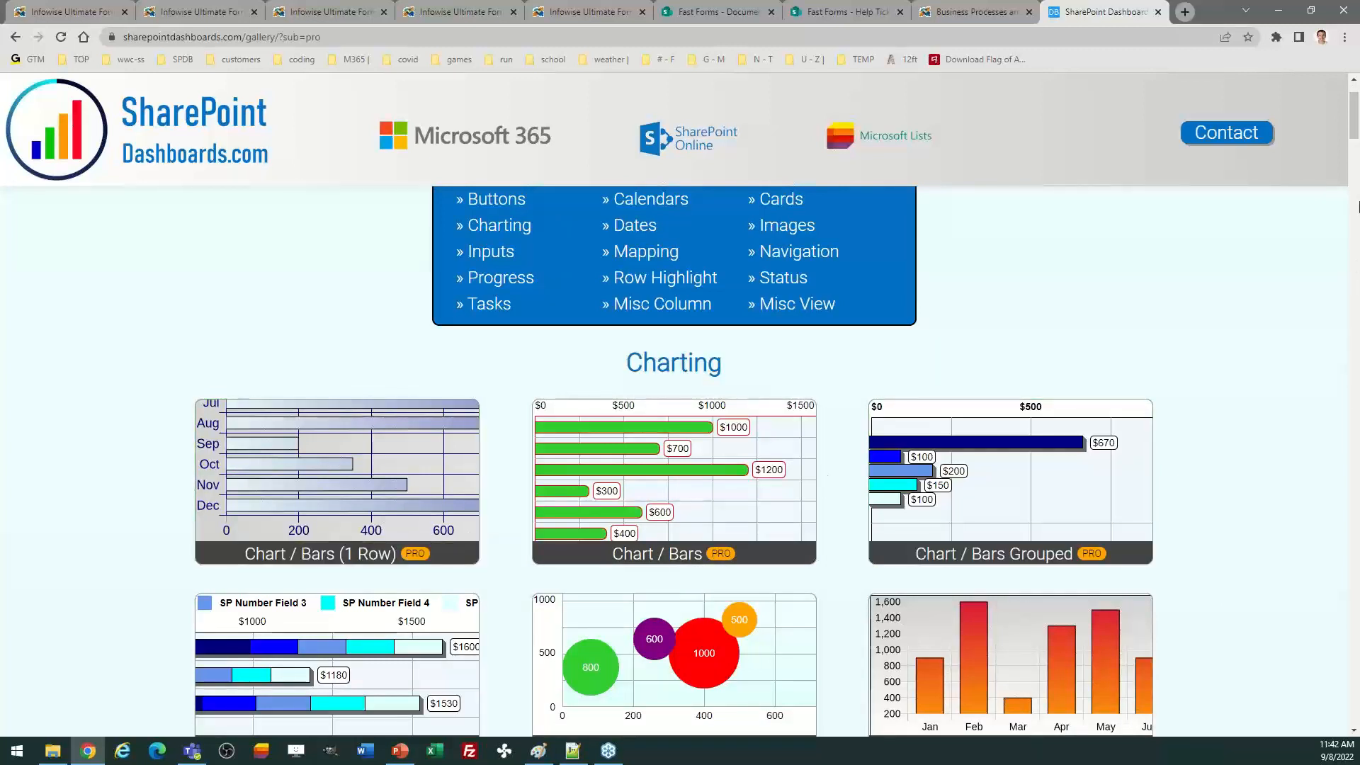
scroll(1356, 206, down, 5)
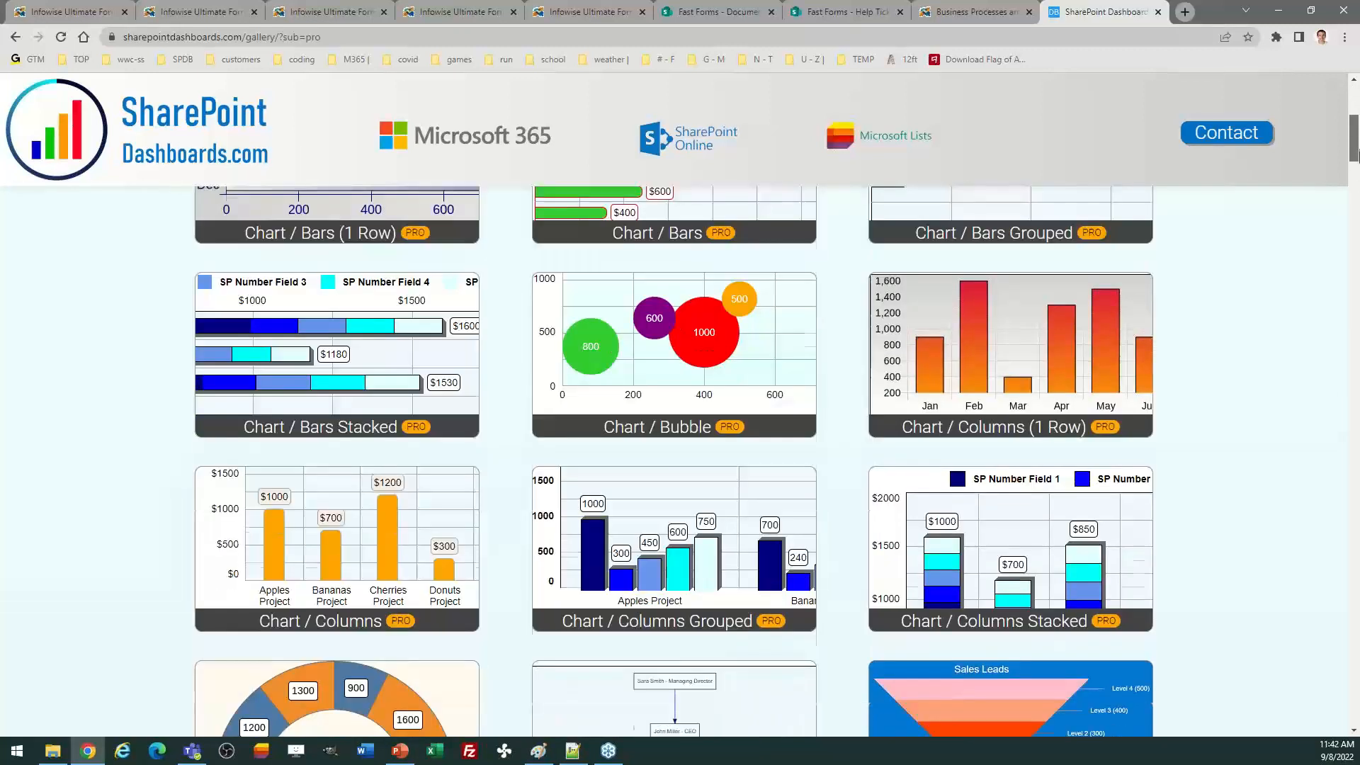
drag(1358, 155, 1358, 157)
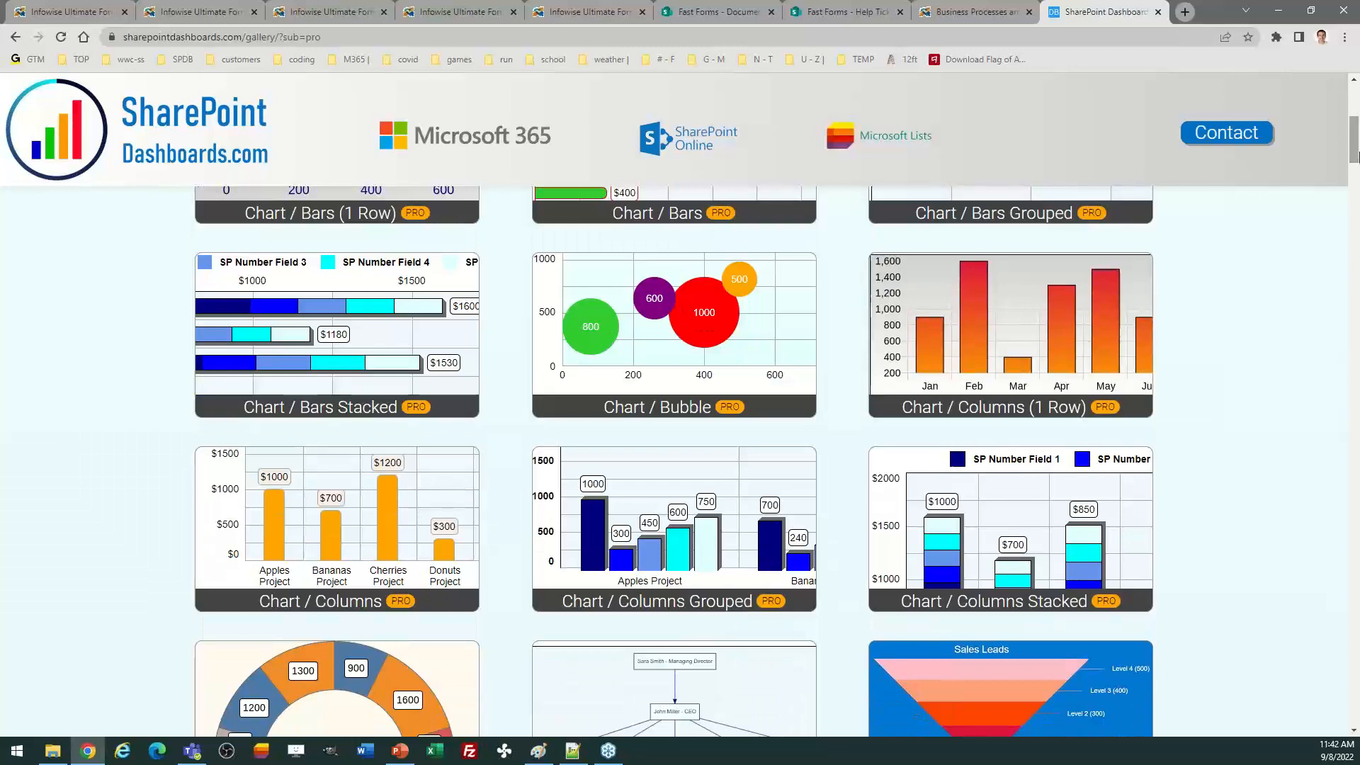
drag(1354, 147, 1356, 158)
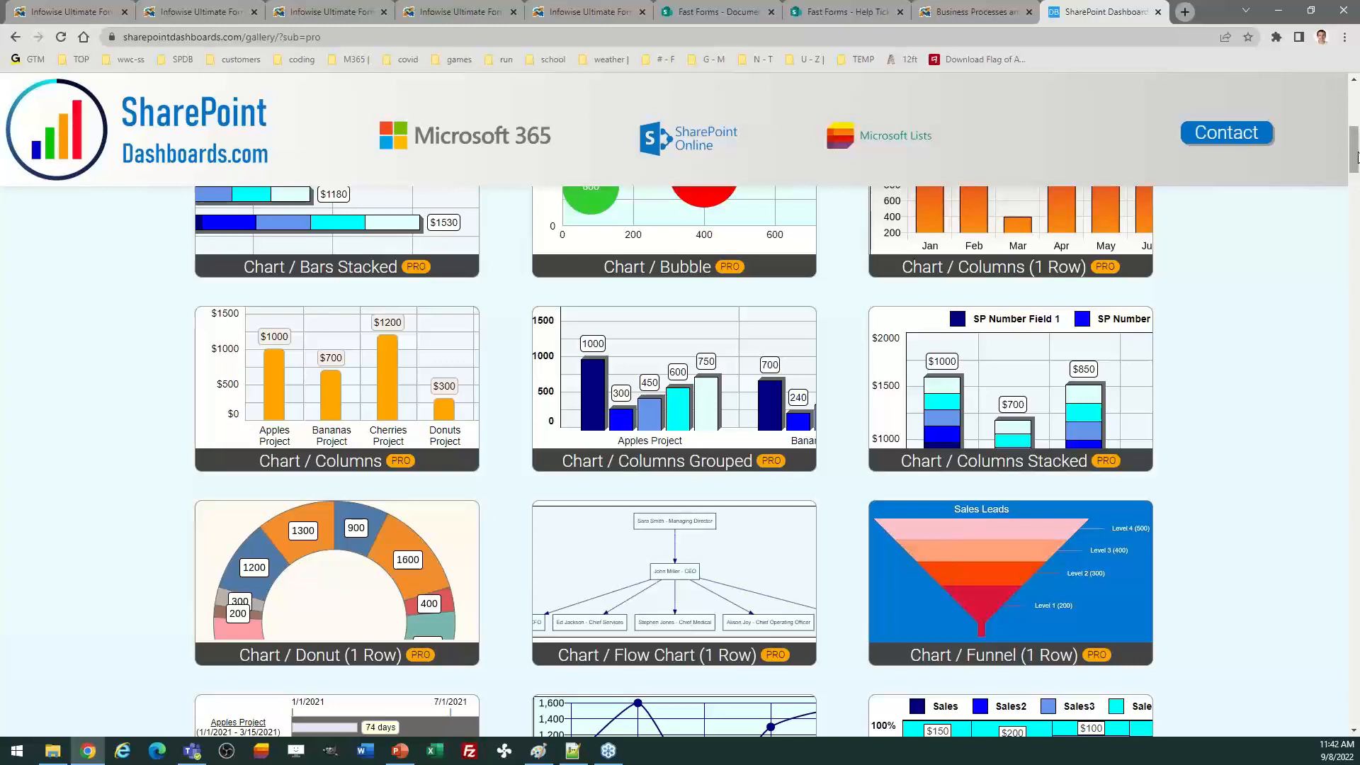
drag(1356, 157, 1356, 221)
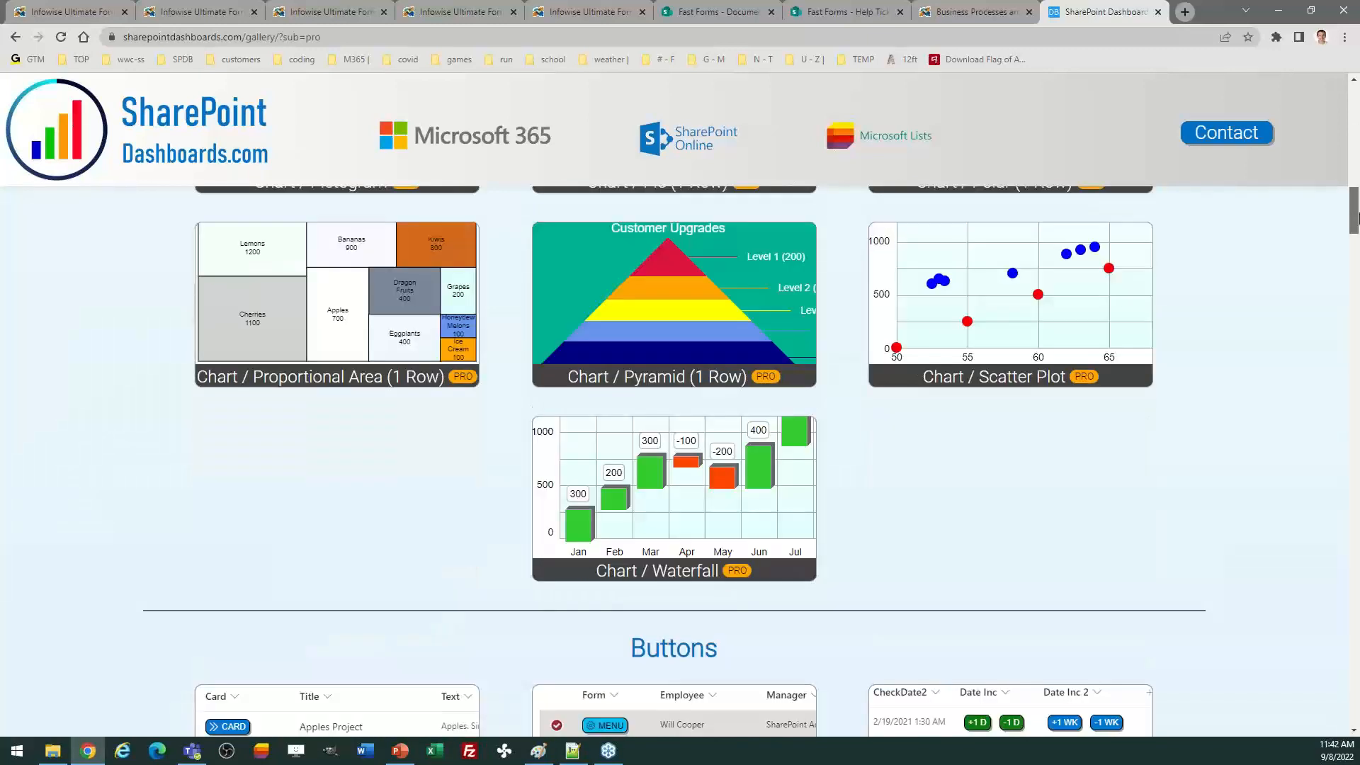
Step: Open the Chart / Waterfall template and set its + Bar Color to CornflowerBlue
click(679, 483)
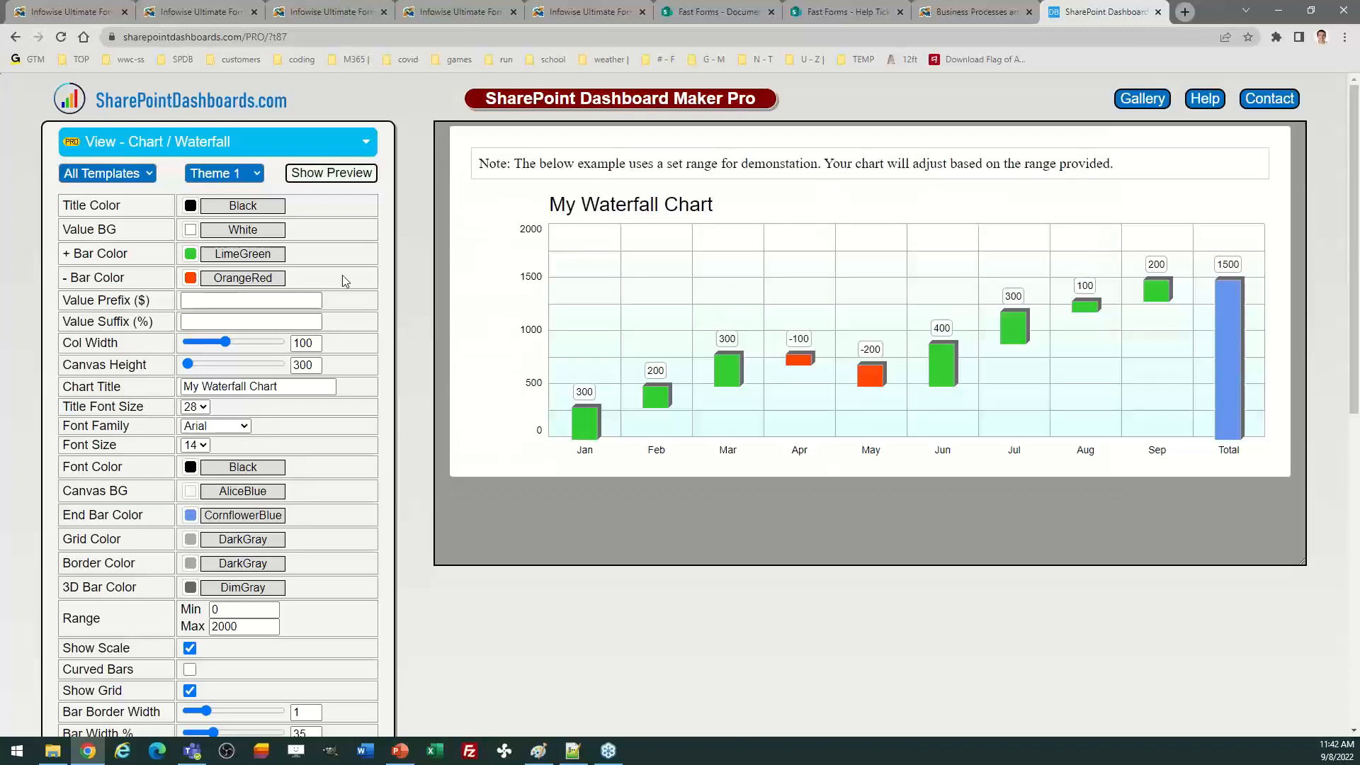
click(205, 255)
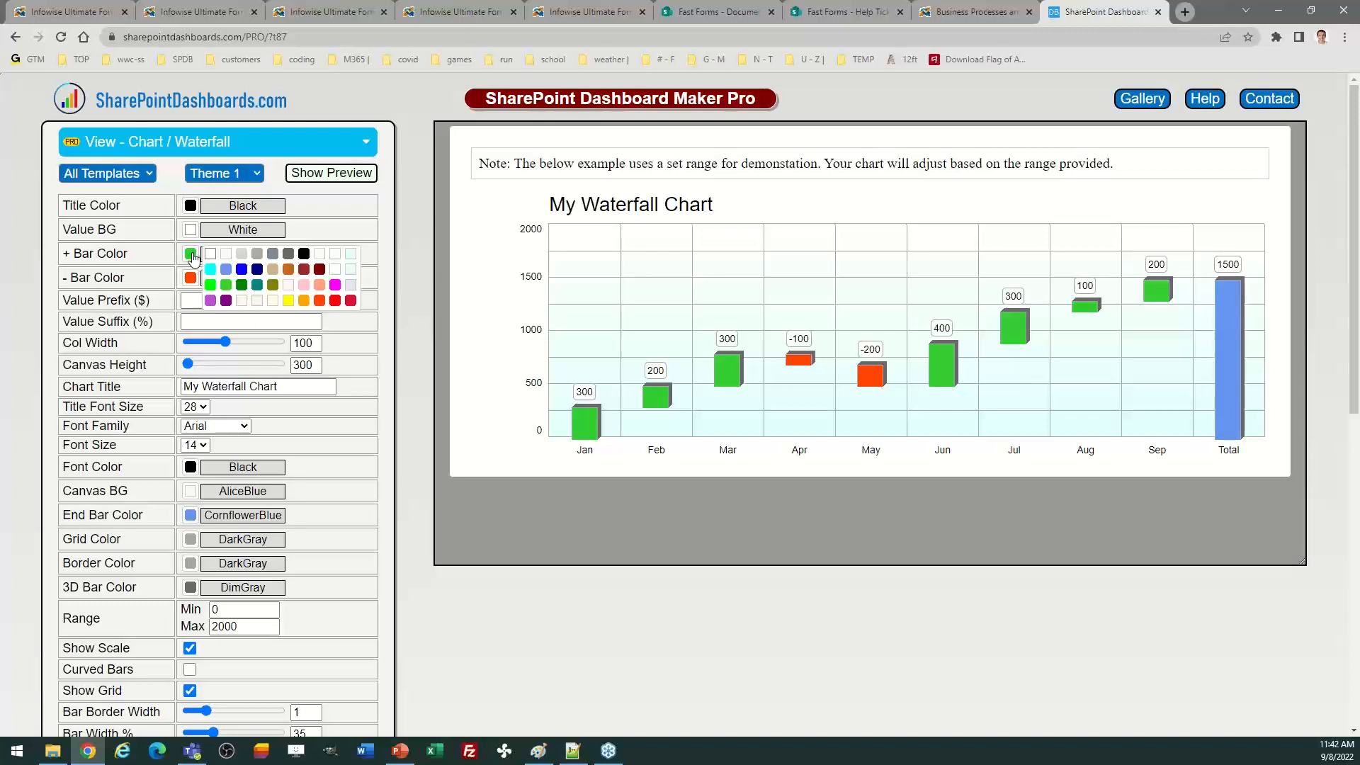
click(225, 270)
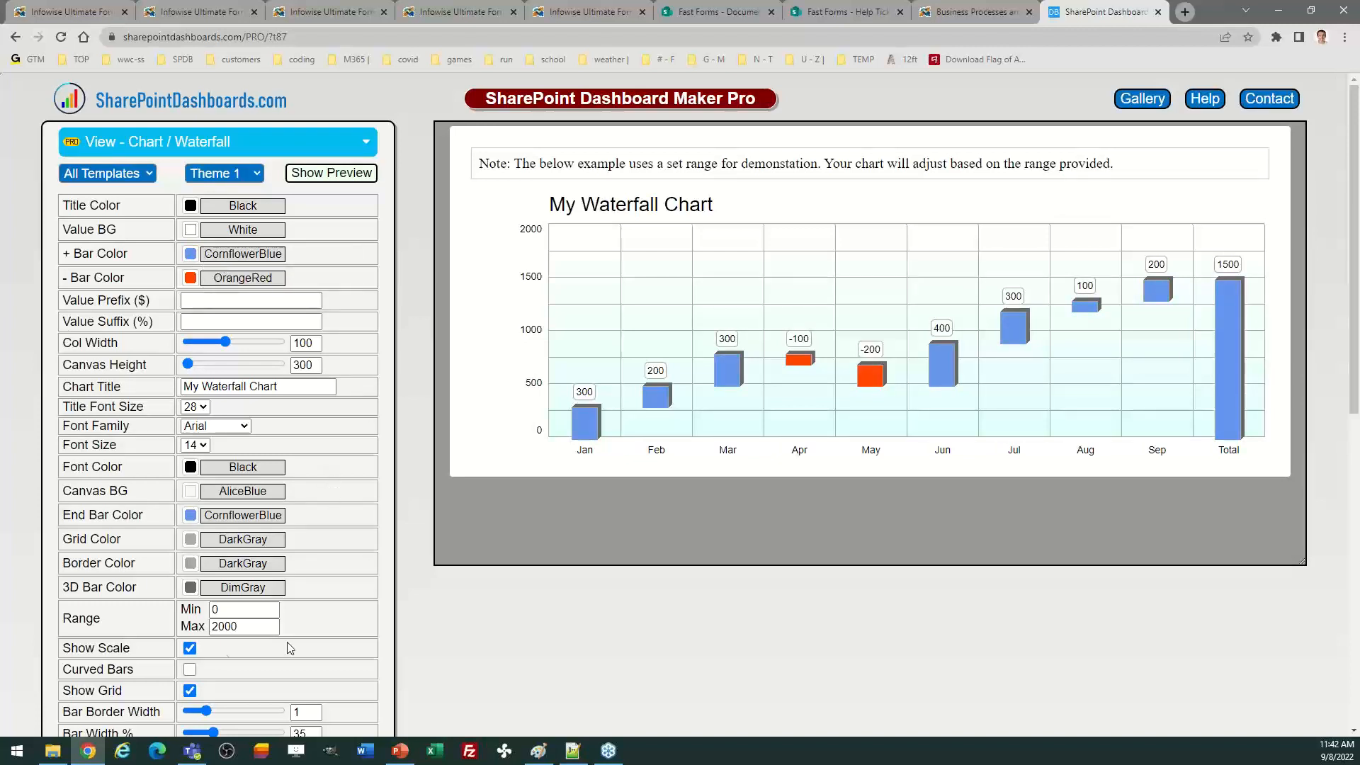
Step: Toggle the waterfall chart's scale and grid off and back on to compare the preview
click(189, 649)
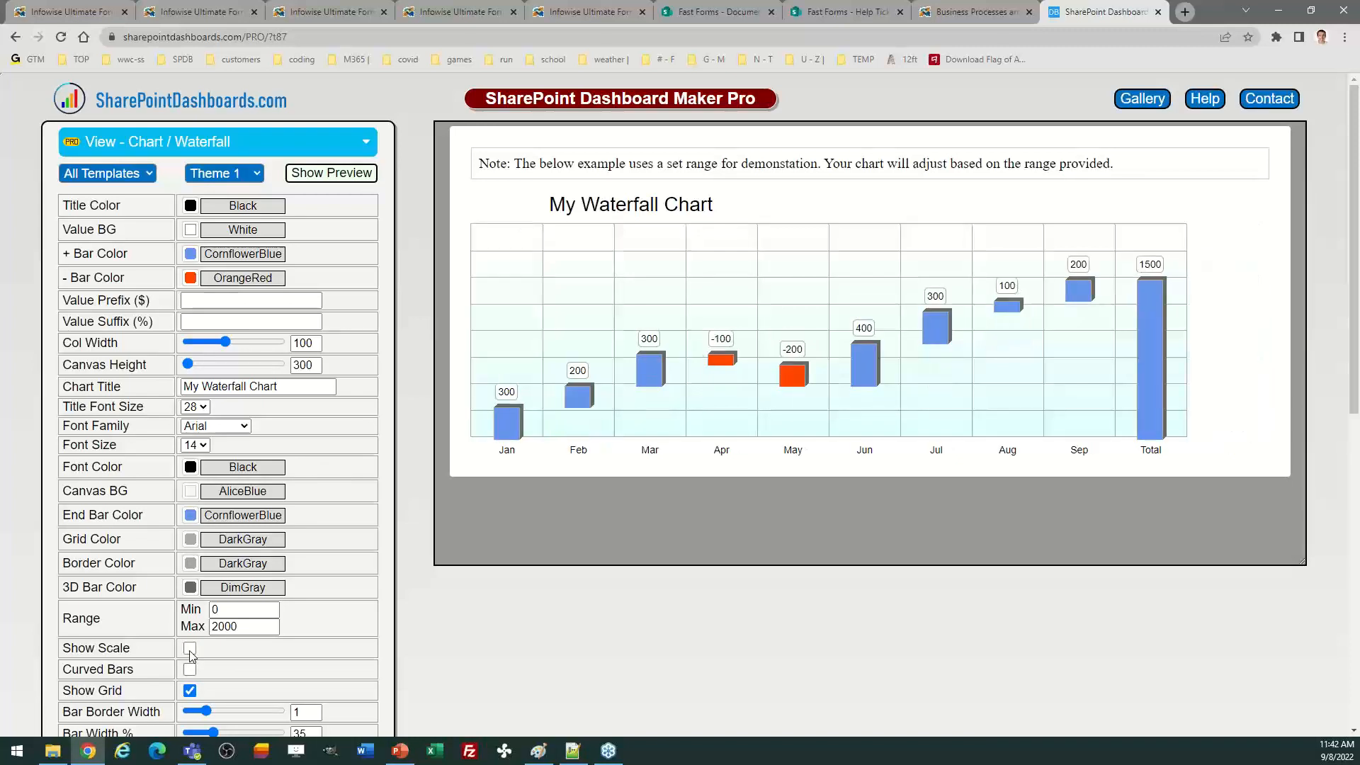
click(189, 649)
click(190, 691)
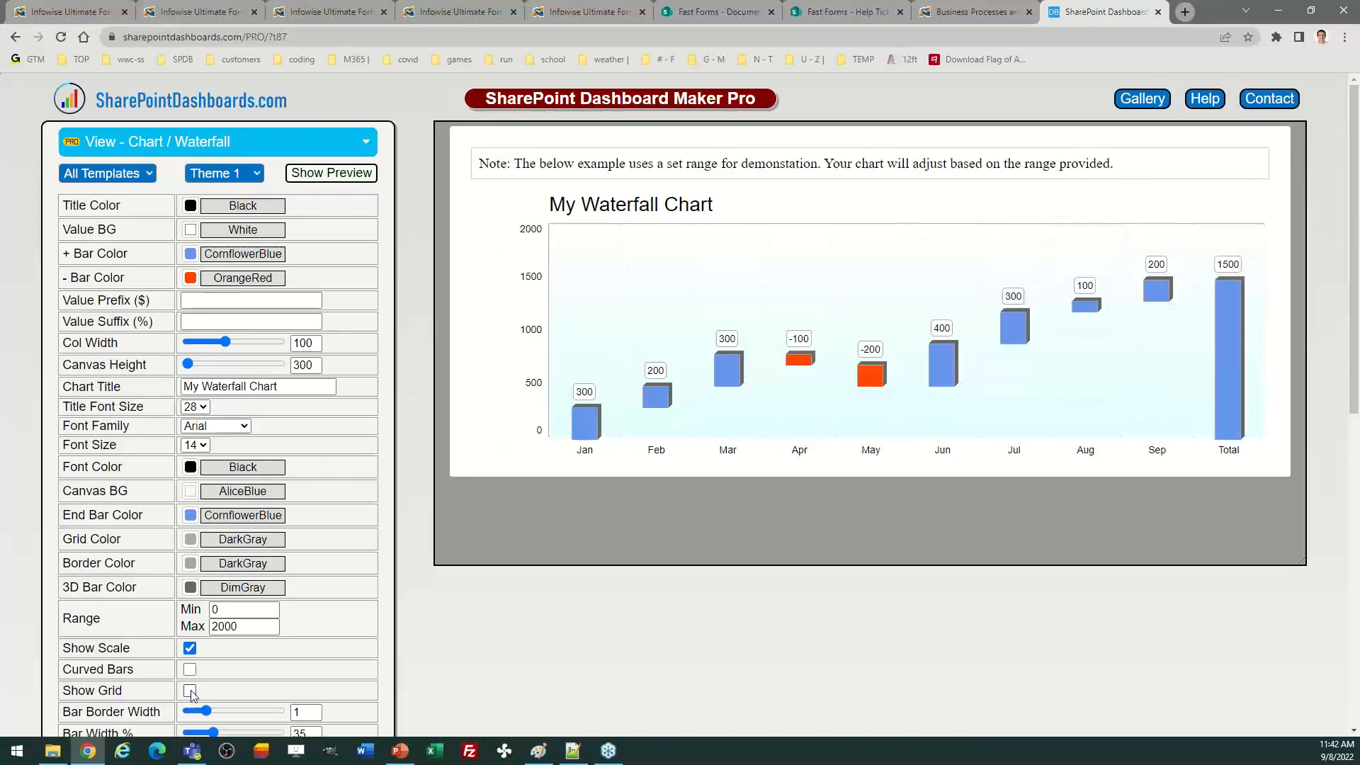
click(190, 690)
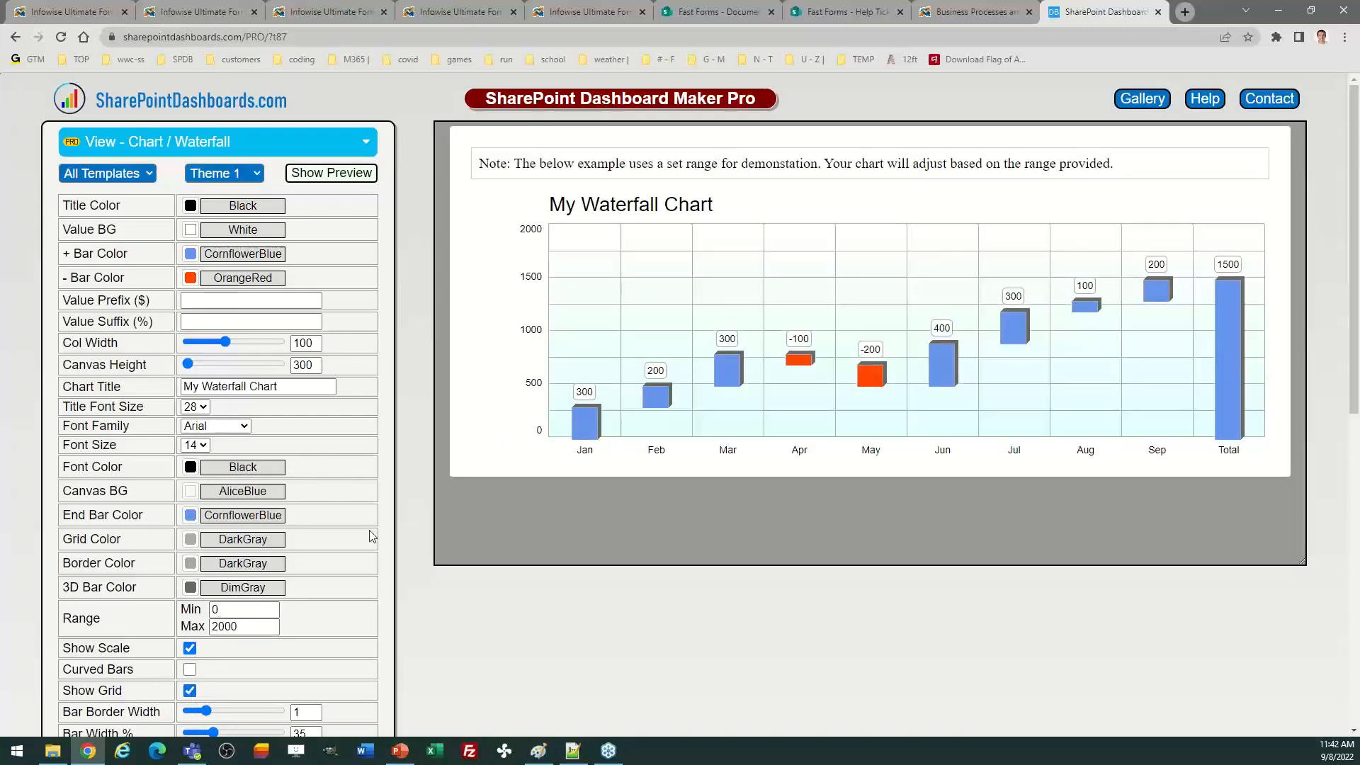
Step: Open the waterfall template's video tutorial and close it again
drag(1356, 324, 1358, 483)
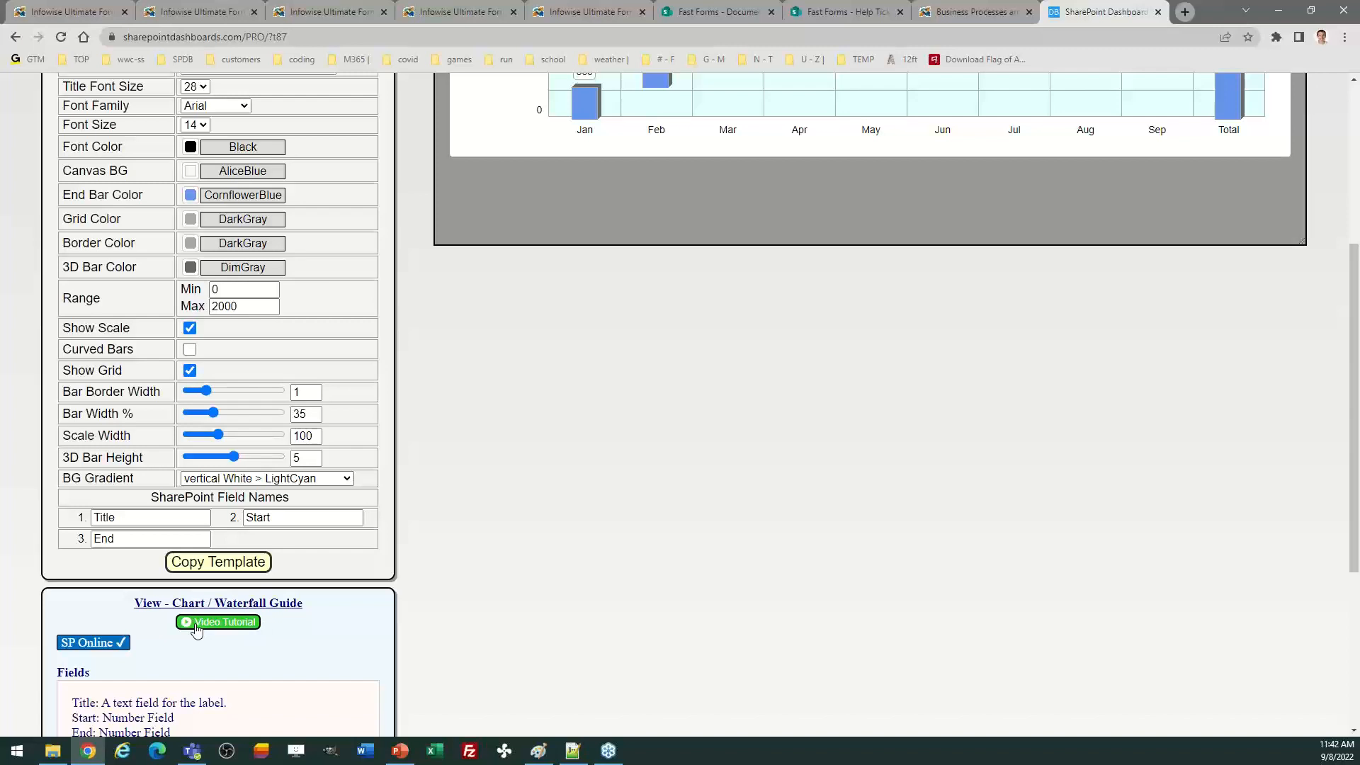
click(196, 623)
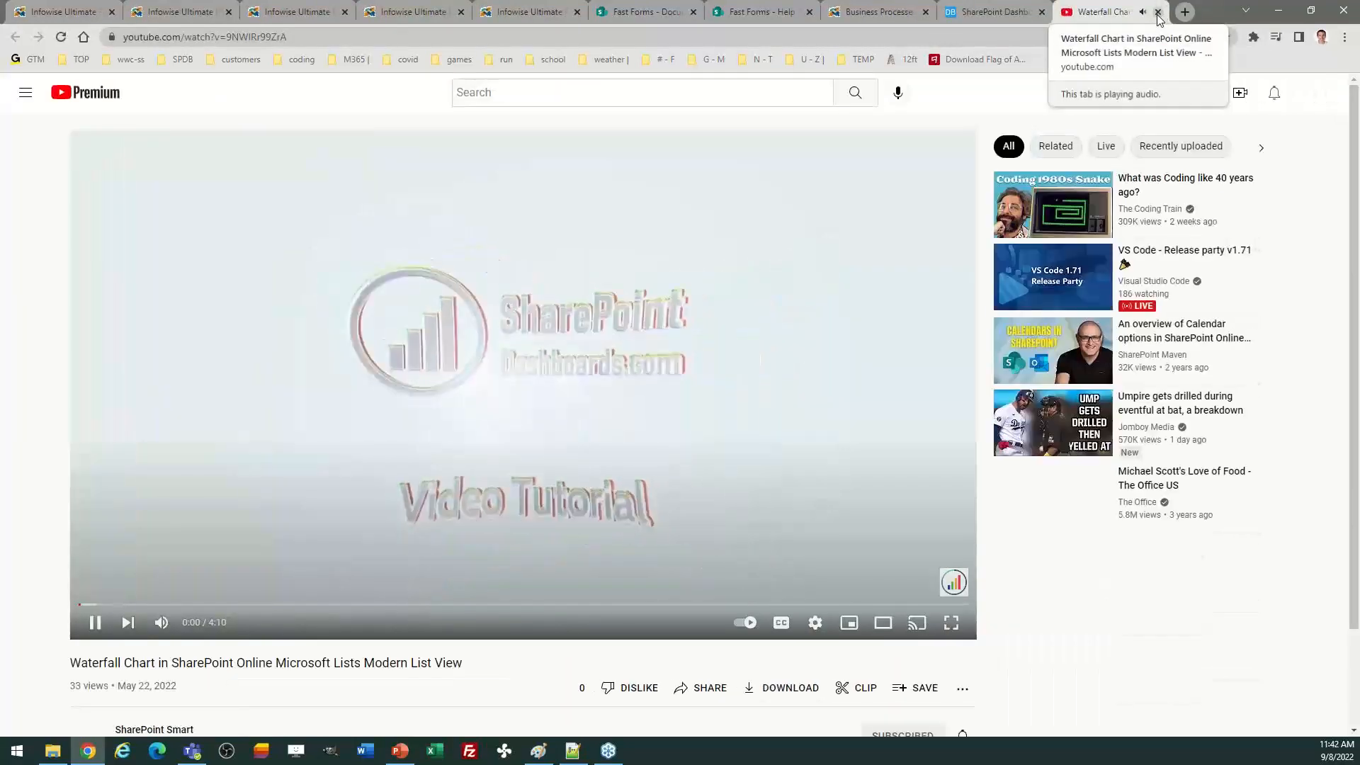
click(1157, 12)
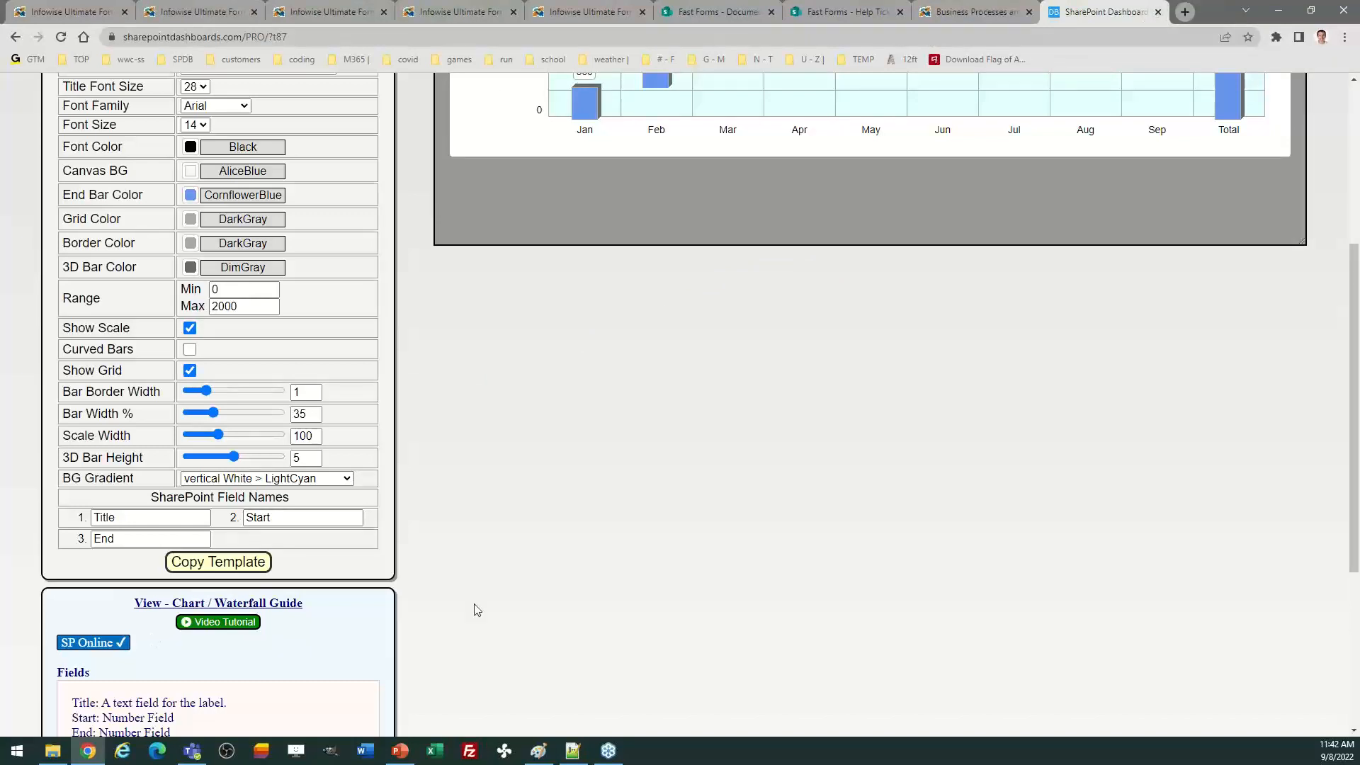
Step: Examine the required SharePoint fields and the notes in the Chart / Waterfall guide
scroll(963, 496, down, 4)
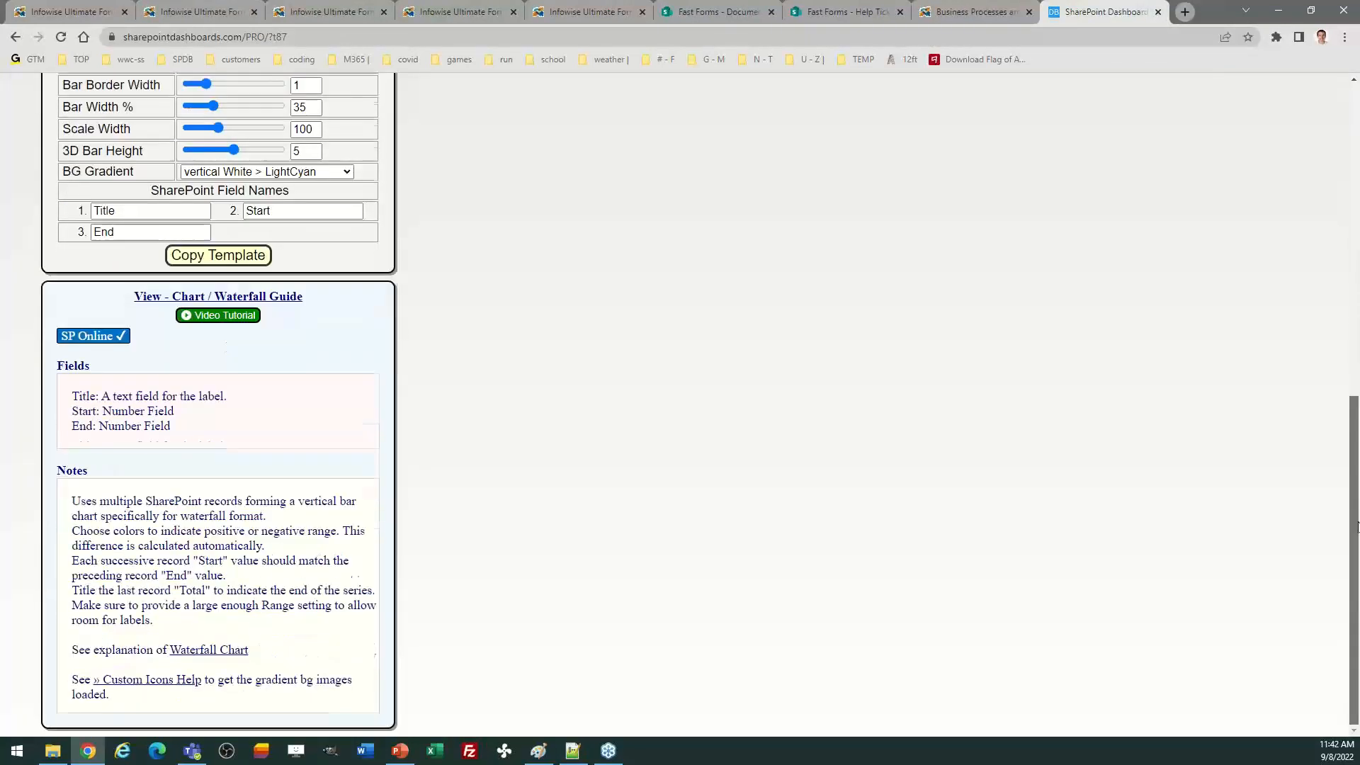
drag(194, 428, 71, 388)
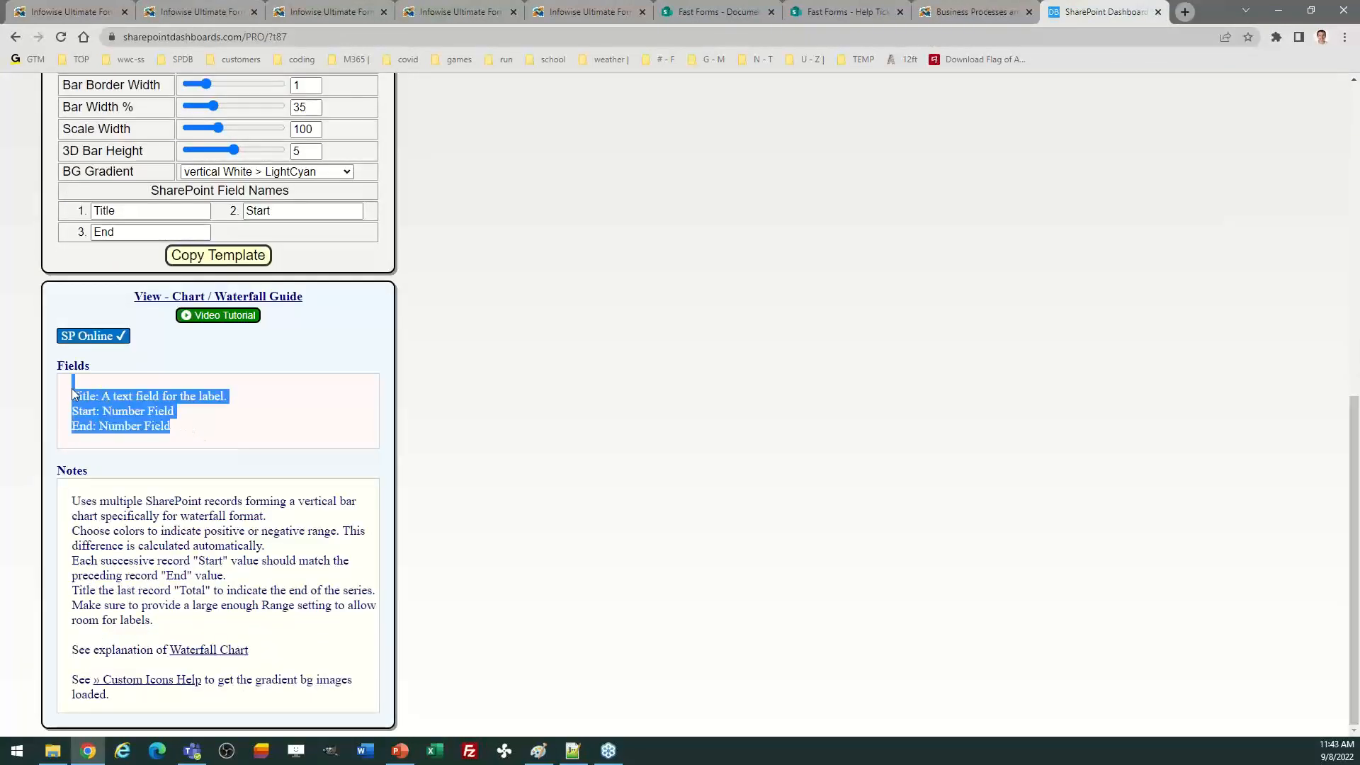
click(255, 418)
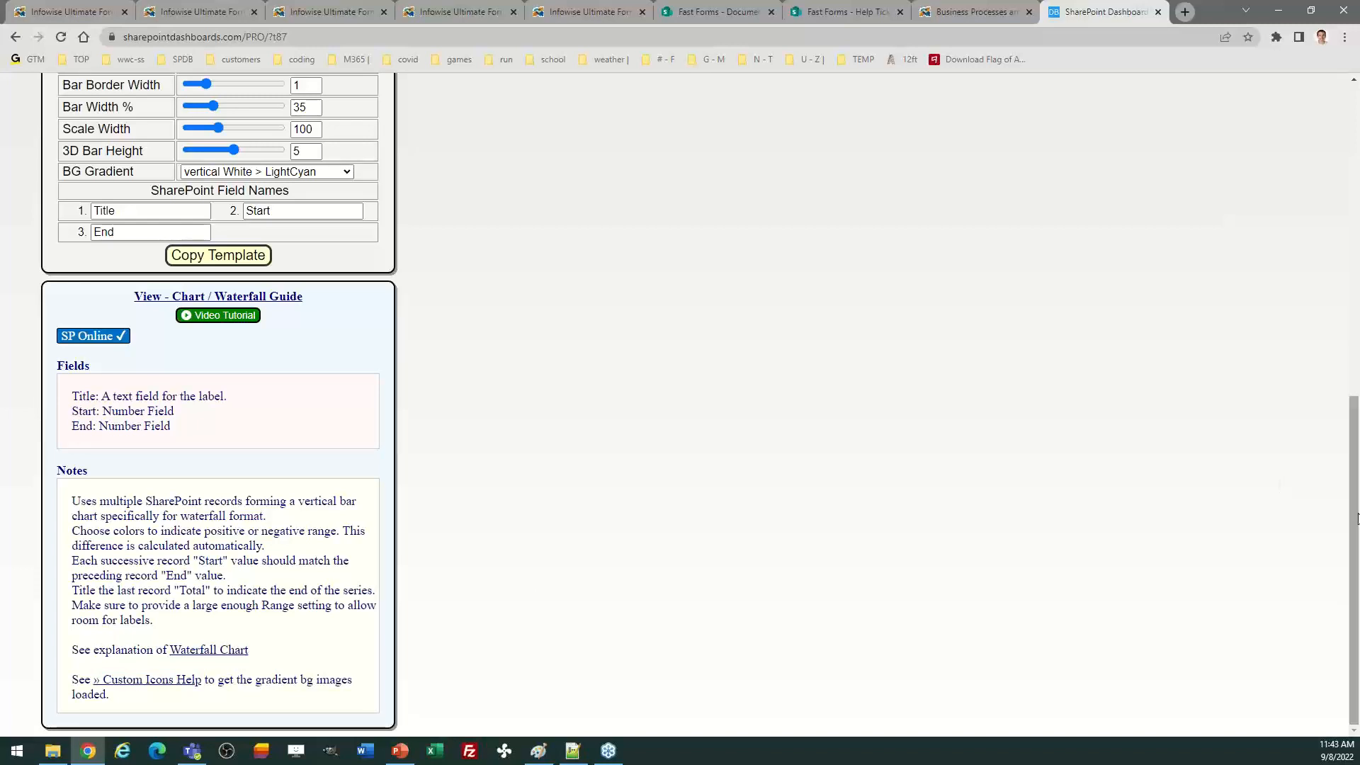
Step: Return to the templates gallery and open the Button / Edit template
drag(1353, 492, 1354, 177)
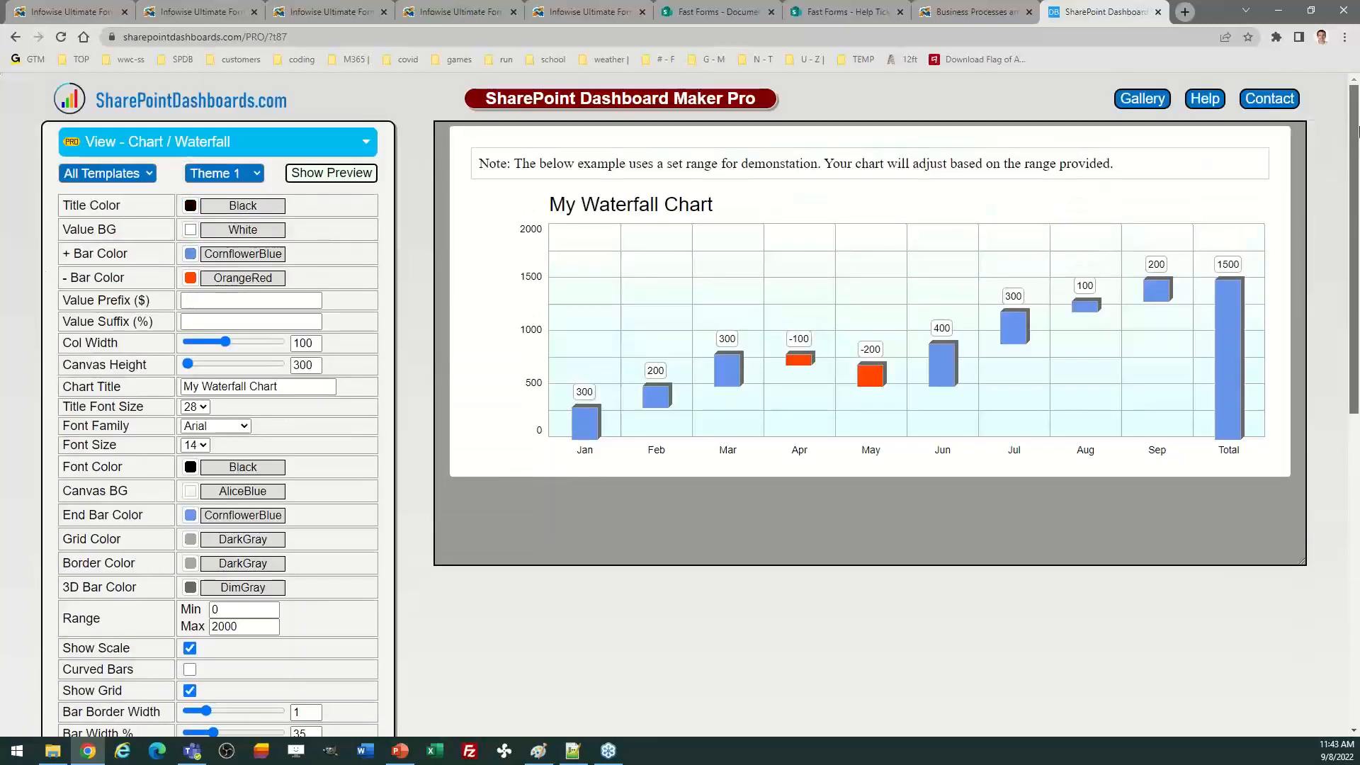
click(1142, 102)
drag(1354, 121, 1353, 253)
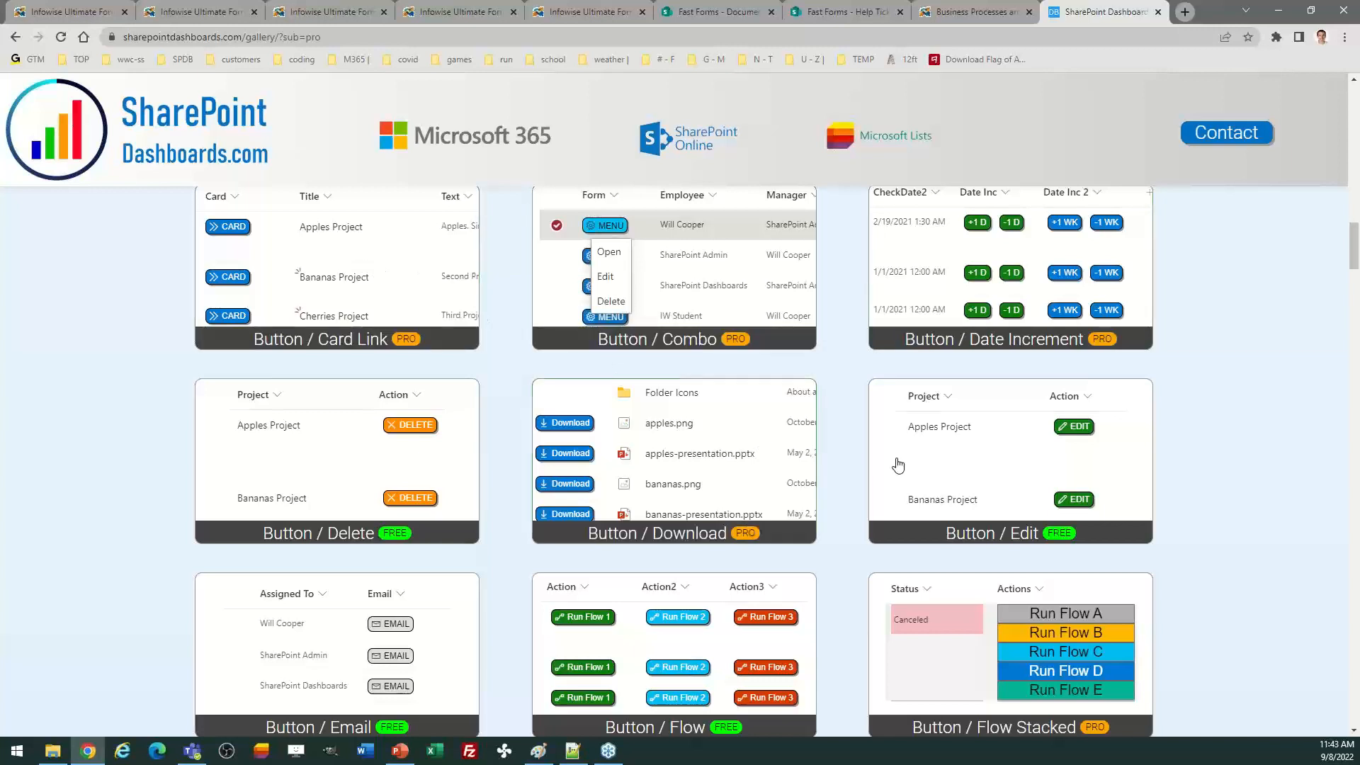
click(949, 461)
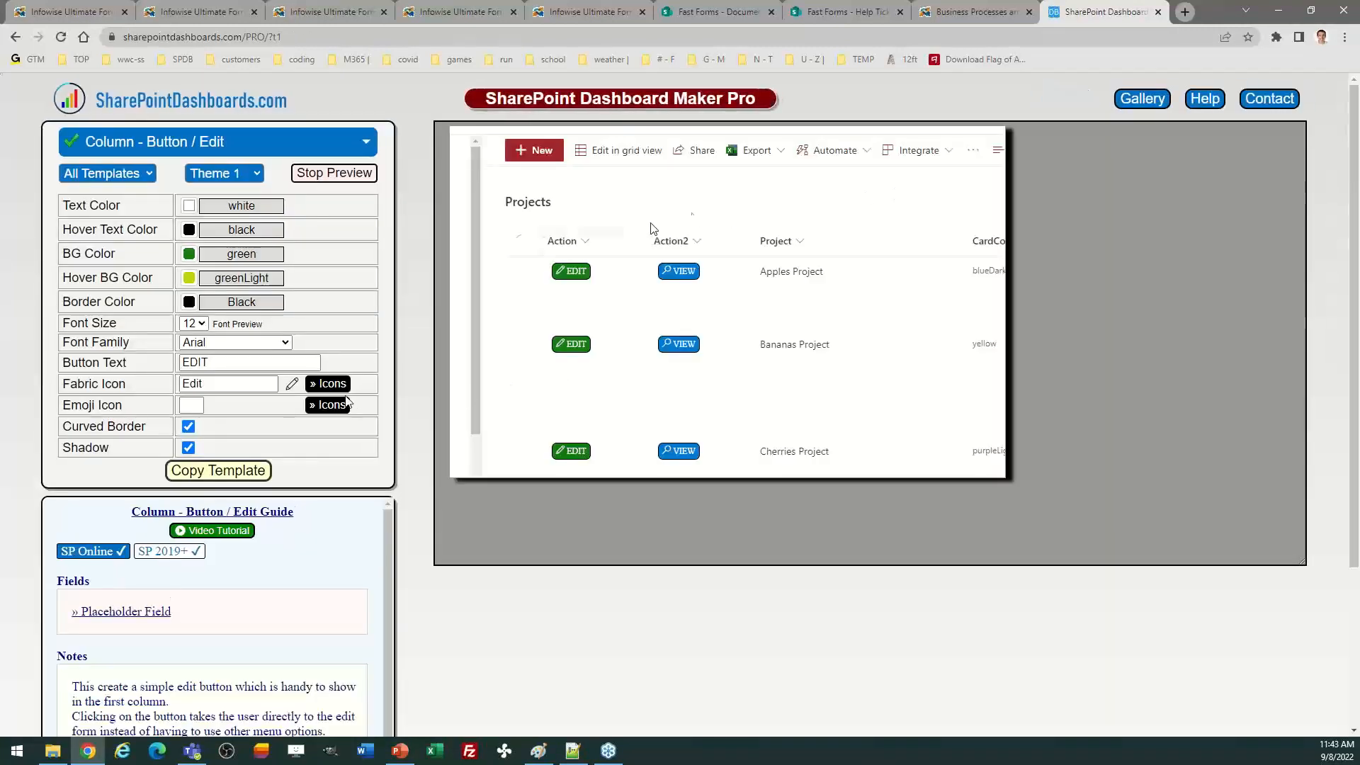
Step: Set the edit button's Fabric Icon to Rocket and its font size to 20
click(327, 383)
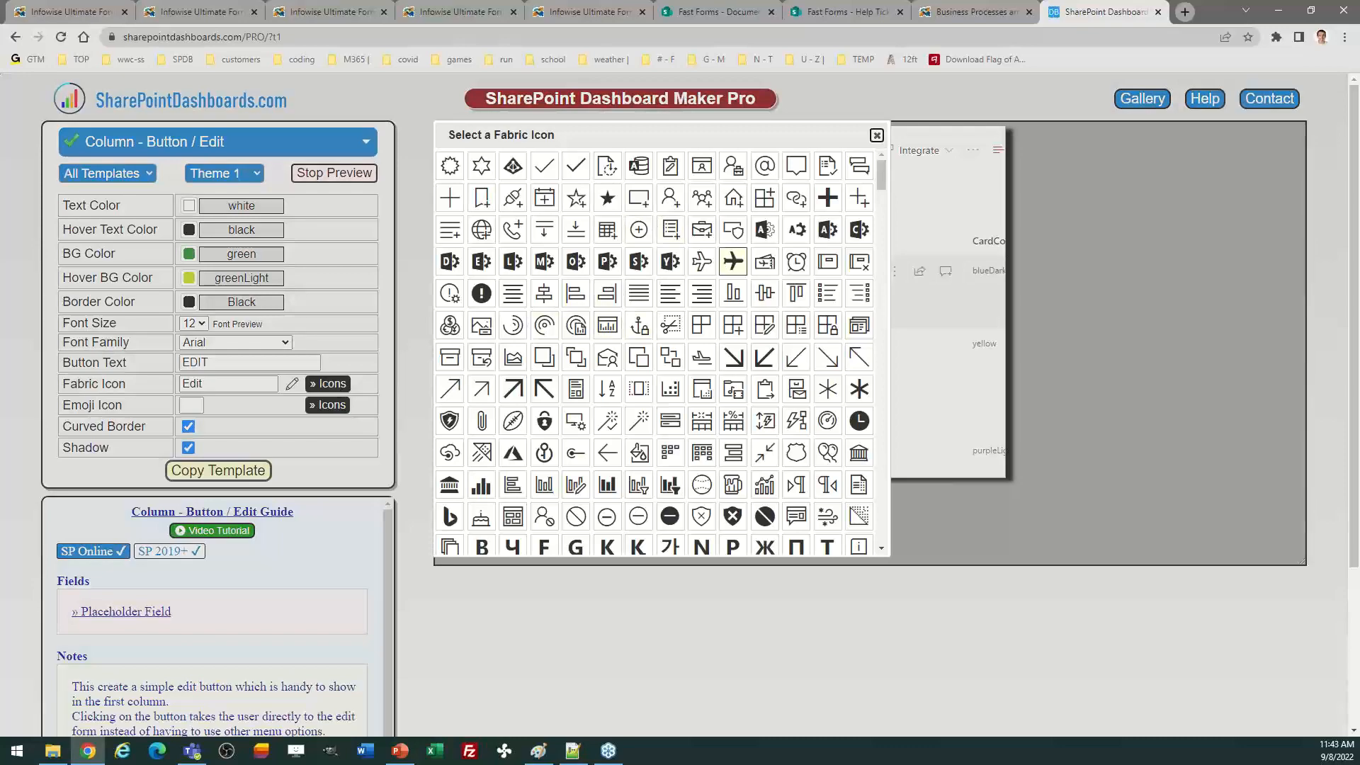
drag(882, 173, 906, 439)
click(699, 402)
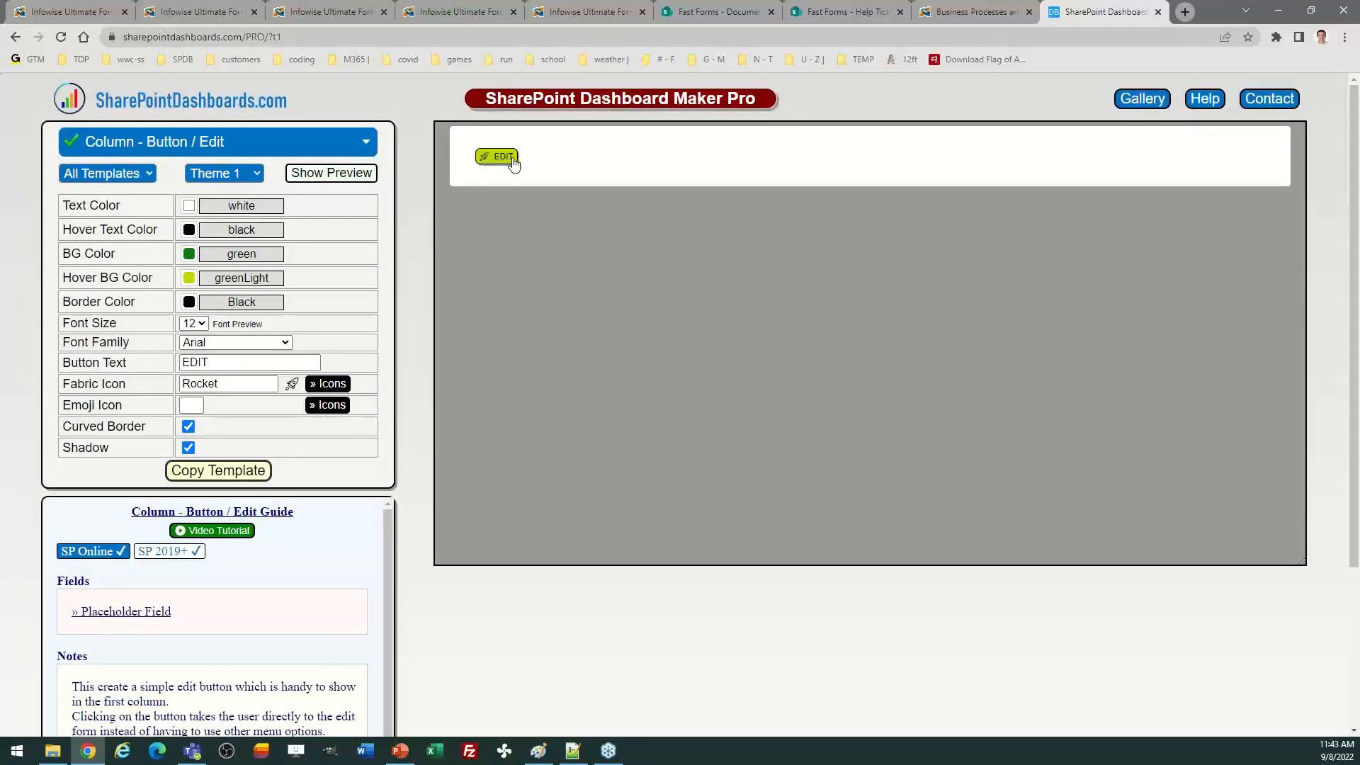
click(201, 324)
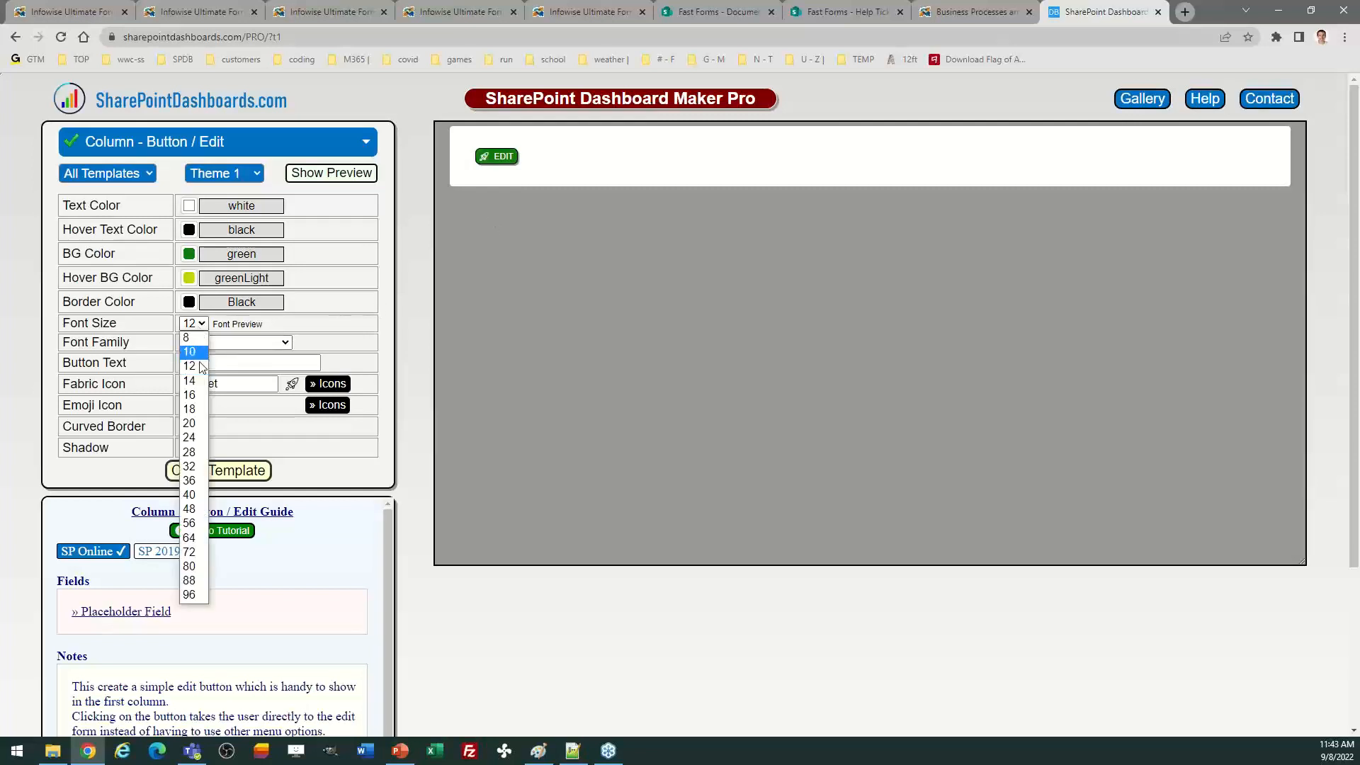
click(203, 429)
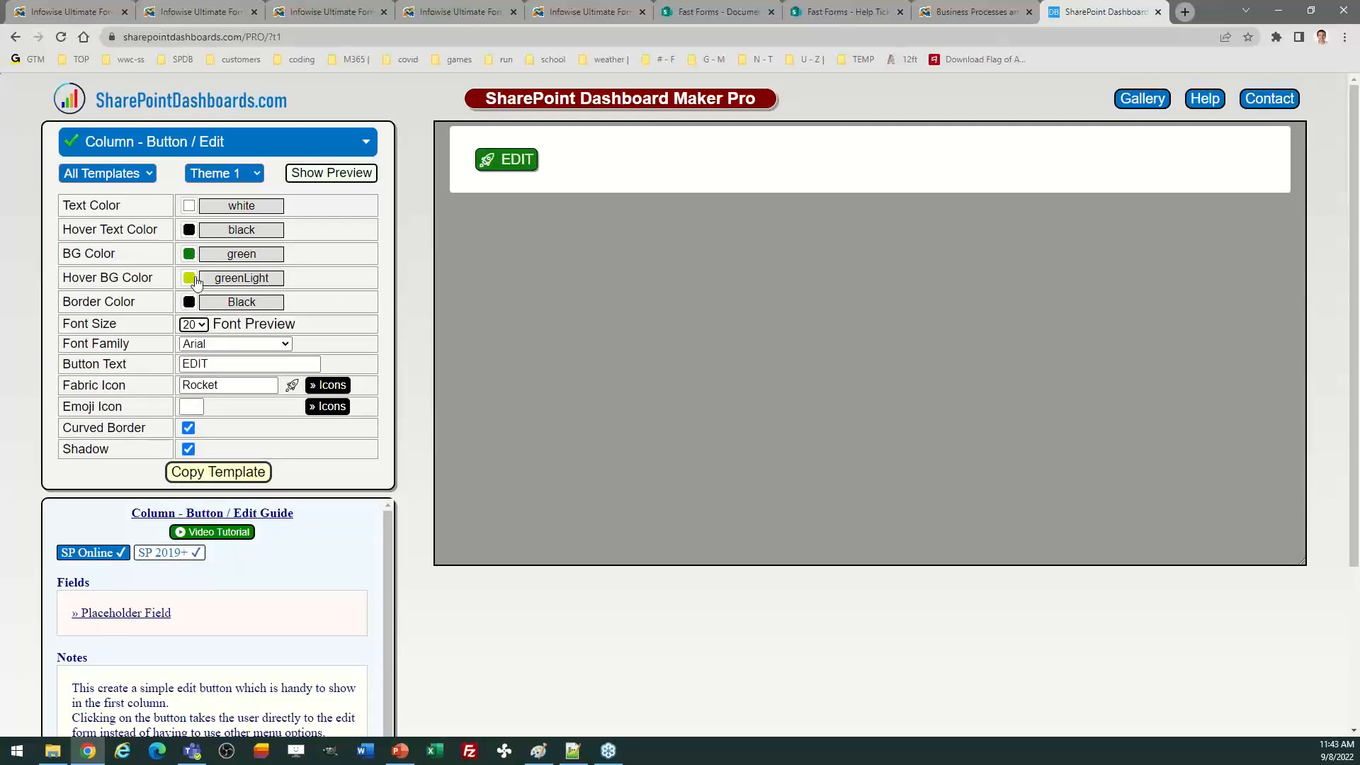
Step: Try the edit button's Shadow and Curved Border options on and off
click(189, 449)
click(188, 449)
click(188, 428)
Step: Try Theme 2 on the edit button, apply Theme 3 instead, and return to the templates gallery
click(240, 170)
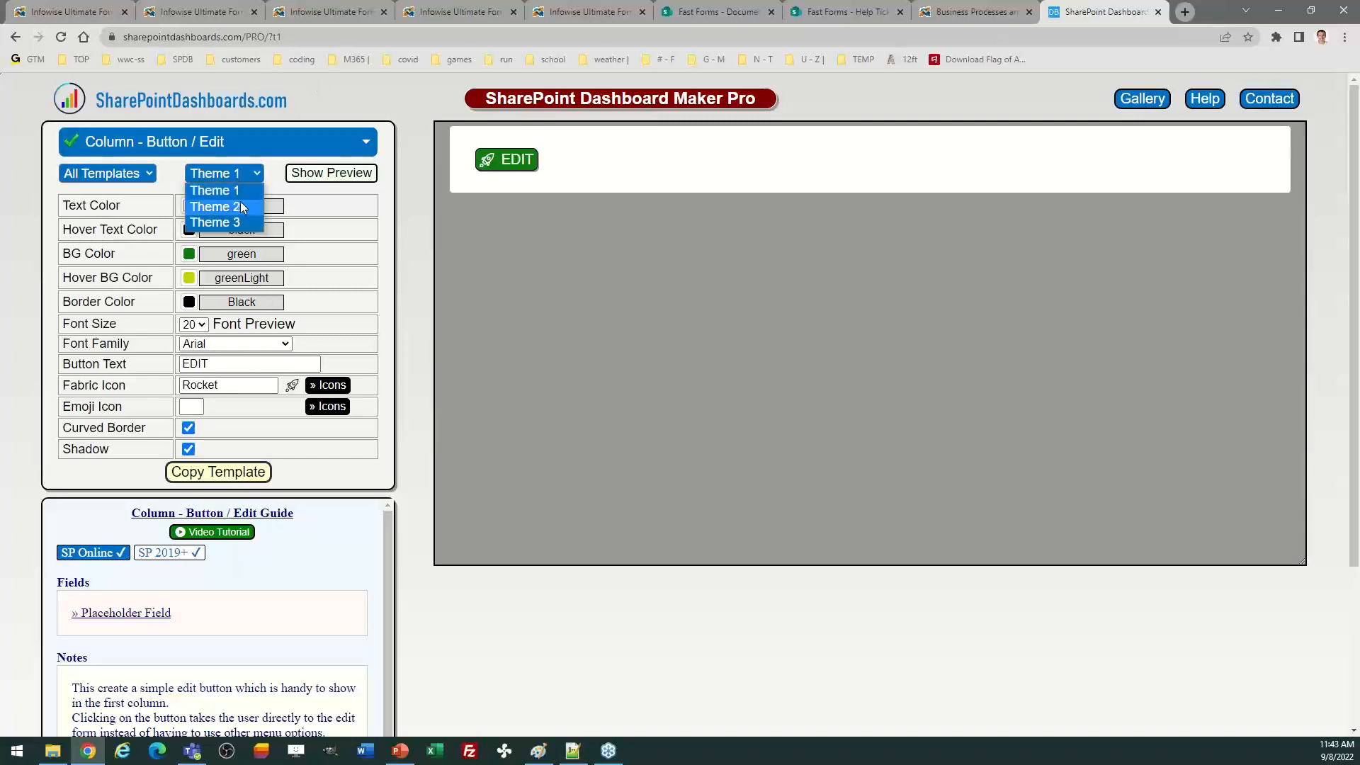
click(240, 202)
click(242, 177)
click(241, 217)
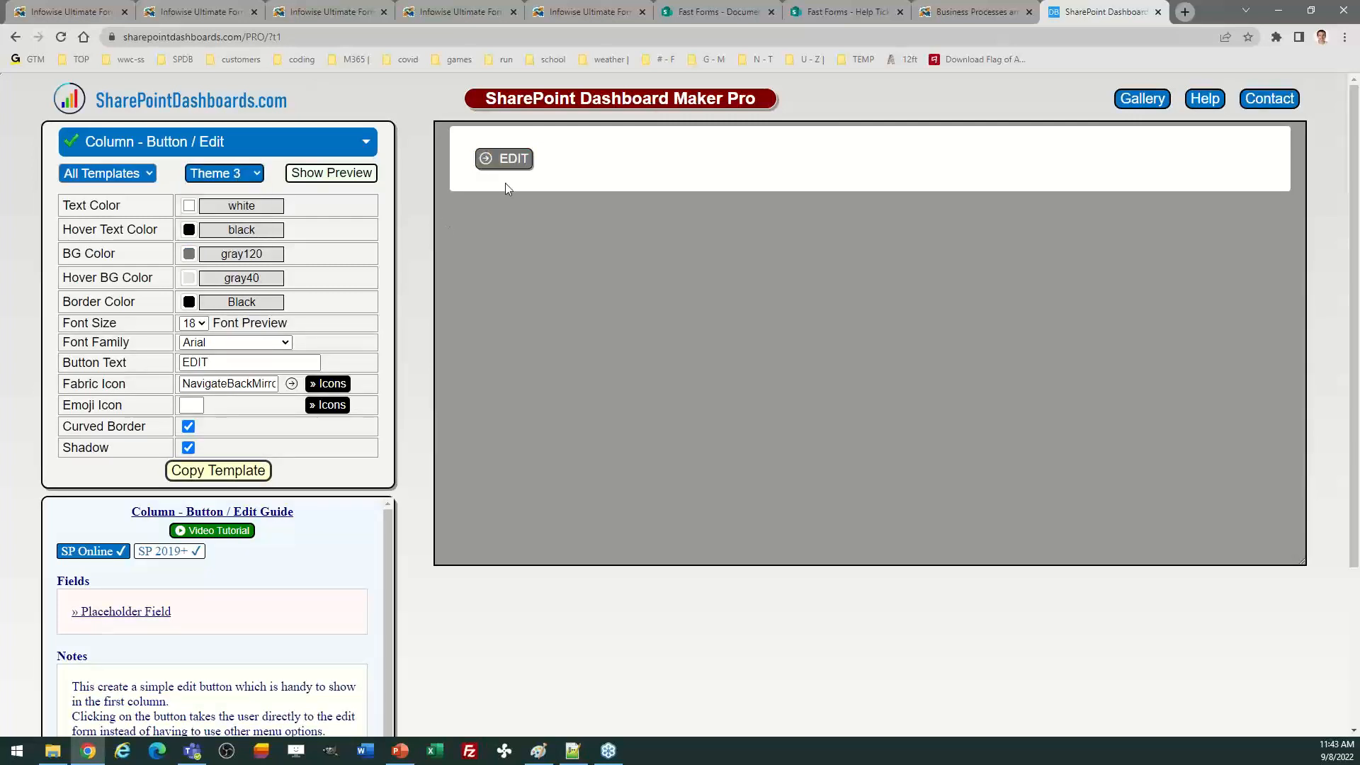
click(1155, 103)
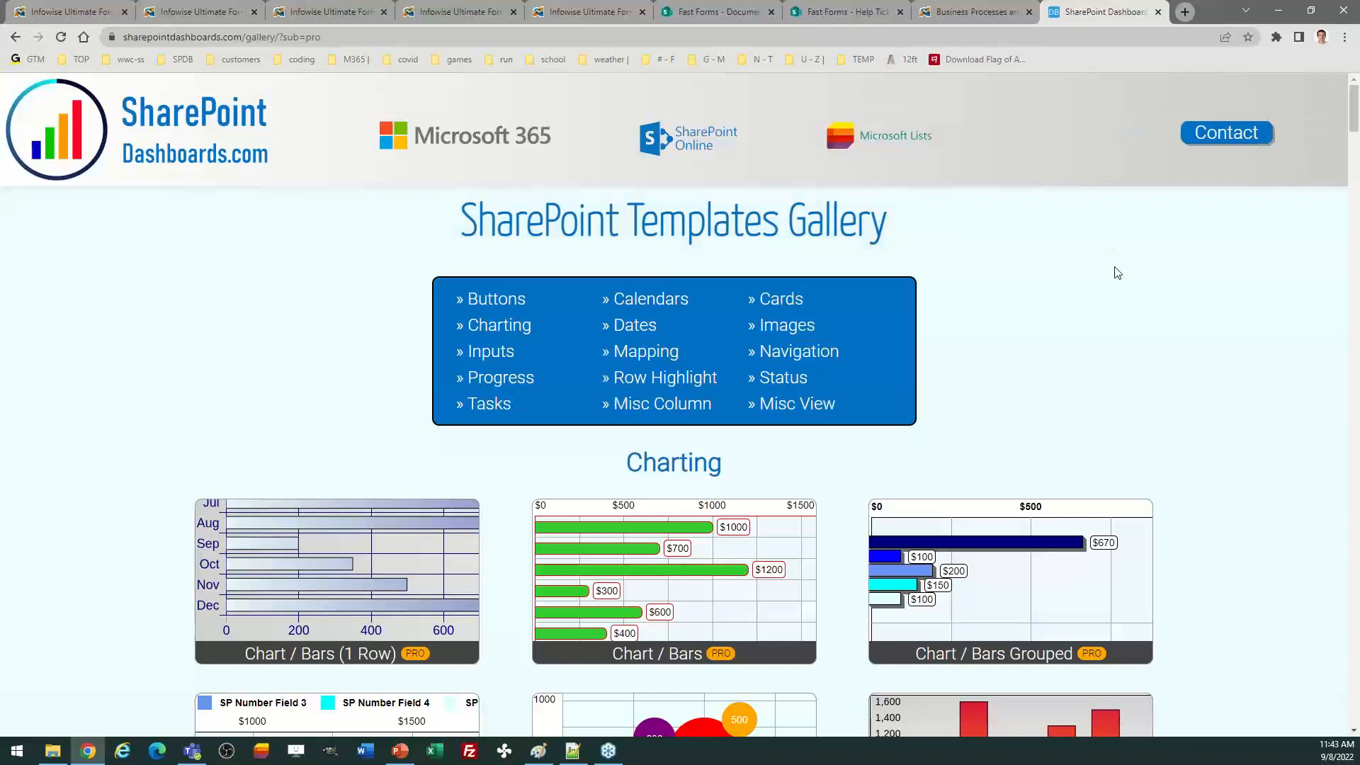